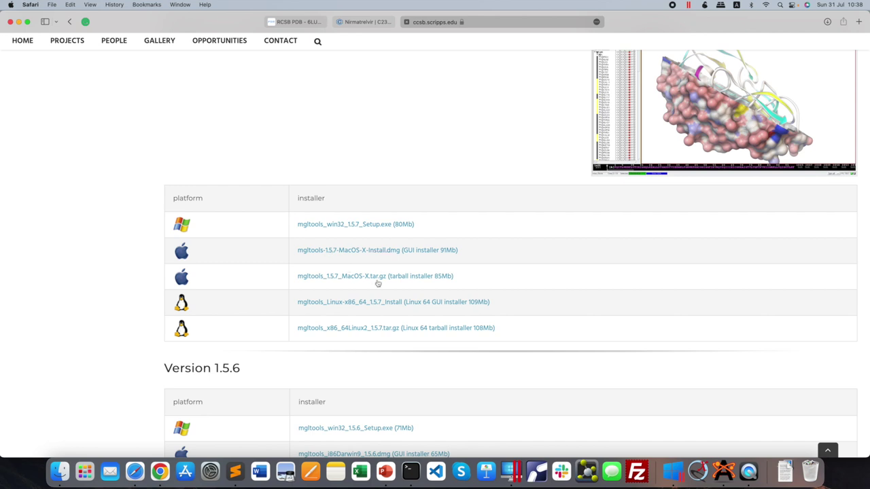
# Step: Open the MGLTools homepage and highlight the note for Mac users about the Catalina OS
pyautogui.scroll(5, 412, 267)
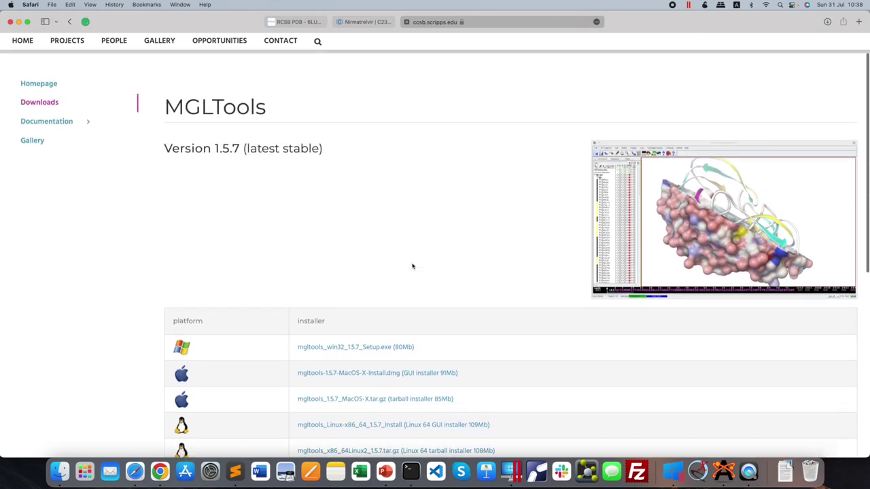
pyautogui.click(45, 122)
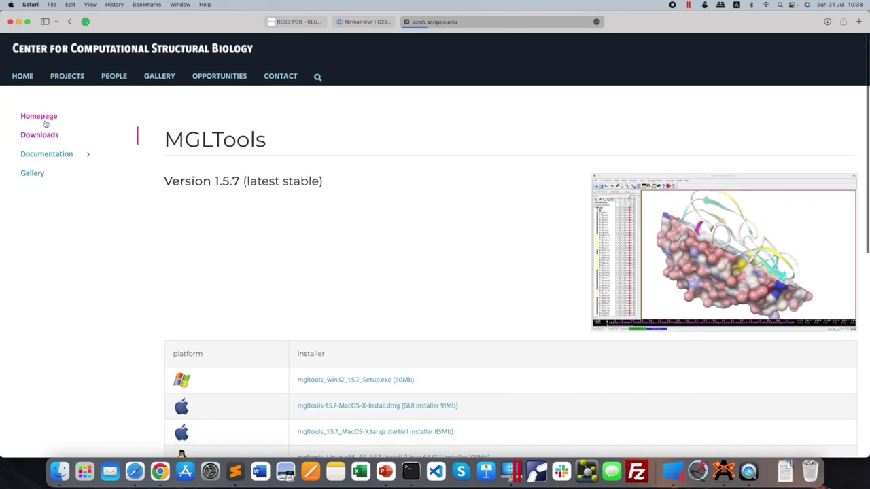
pyautogui.moveTo(184, 154); pyautogui.dragTo(416, 155)
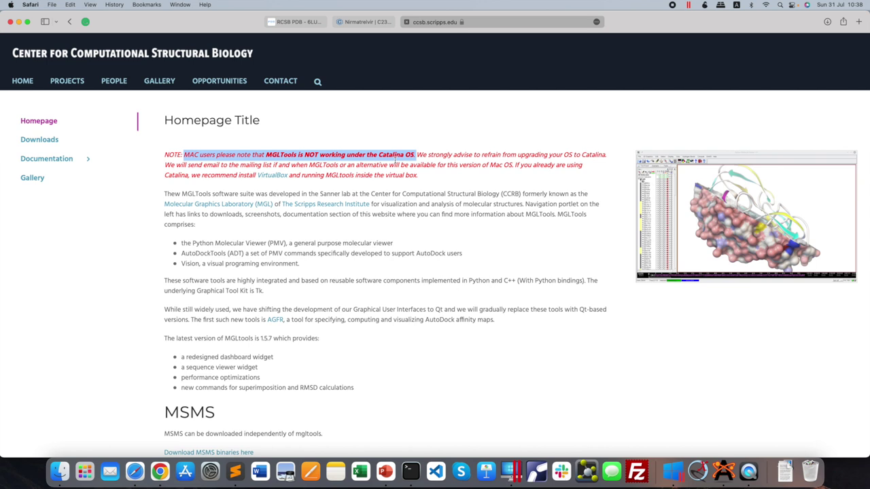
# Step: Return to the MGLTools downloads and download the Windows installer mgltools_win32_1.5.7_Setup.exe
pyautogui.click(35, 140)
pyautogui.scroll(-5, 352, 248)
pyautogui.click(318, 252)
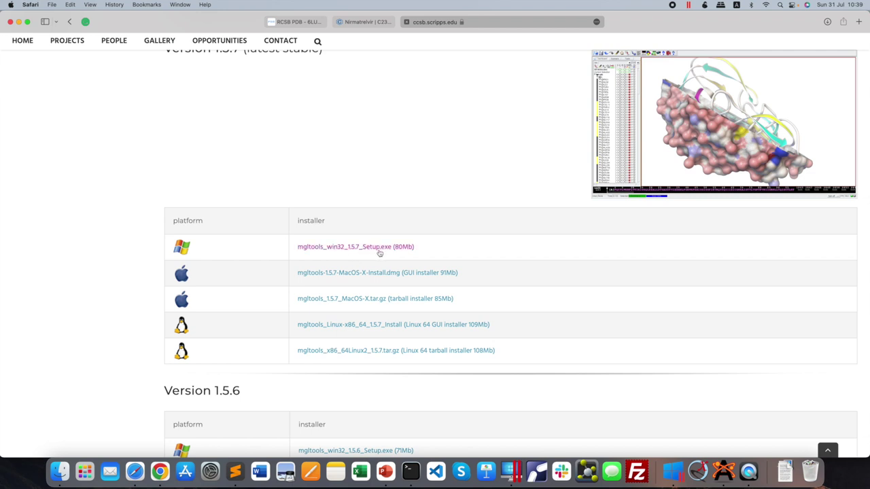
# Step: Try launching the downloaded mgltools_win32_1.5.7_Setup.exe in Windows 10 and dismiss its permission request
pyautogui.click(784, 474)
pyautogui.click(788, 388)
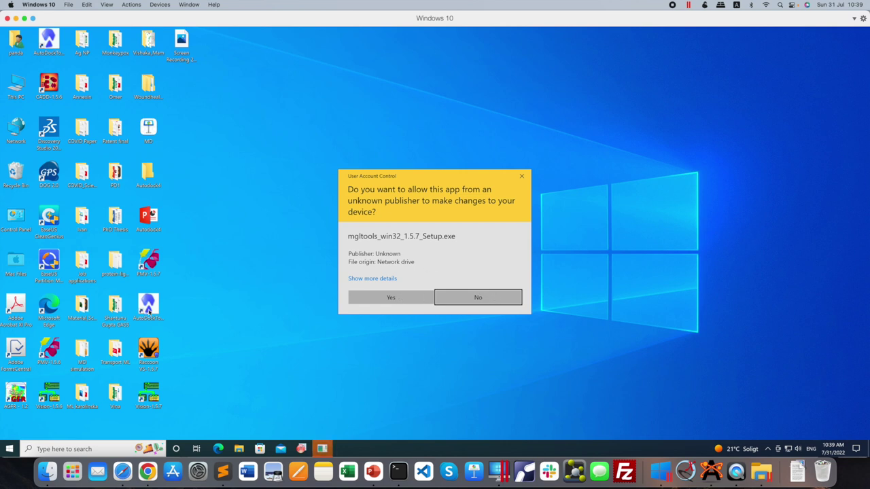
pyautogui.click(522, 178)
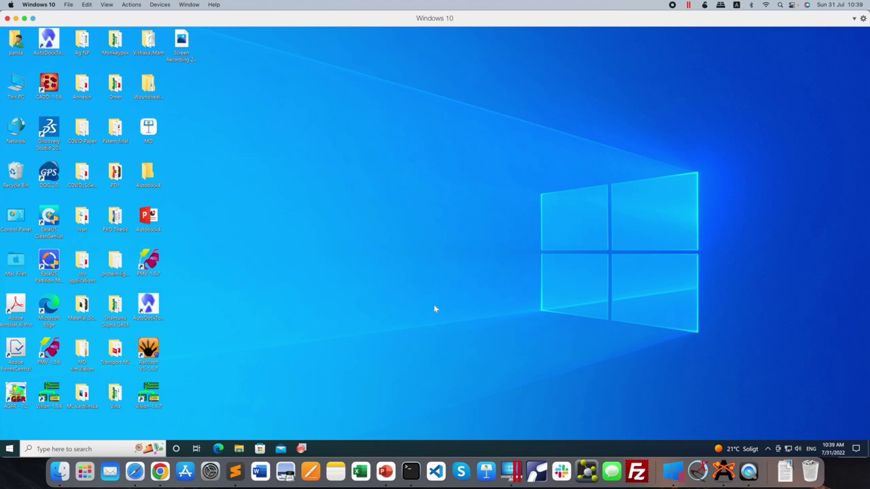
# Step: Return to Safari and review the MGLTools 1.5.7 and 1.5.6 installers offered for each platform
pyautogui.click(135, 471)
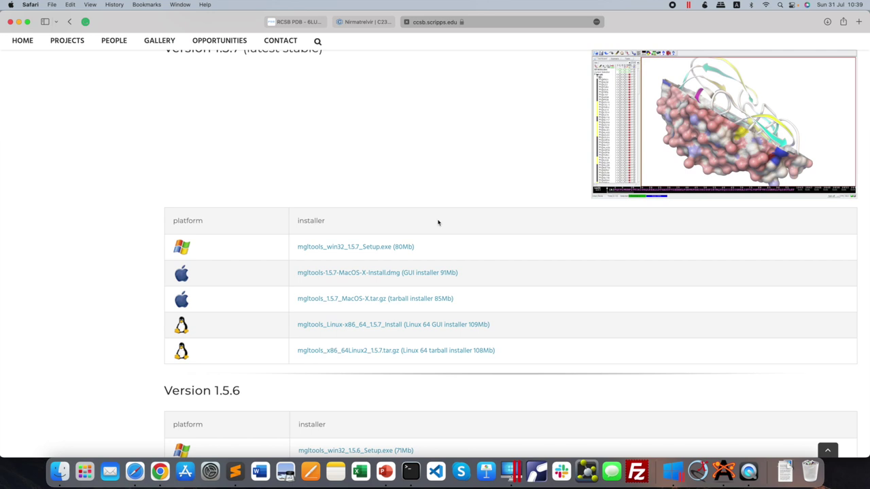
pyautogui.scroll(-5, 438, 222)
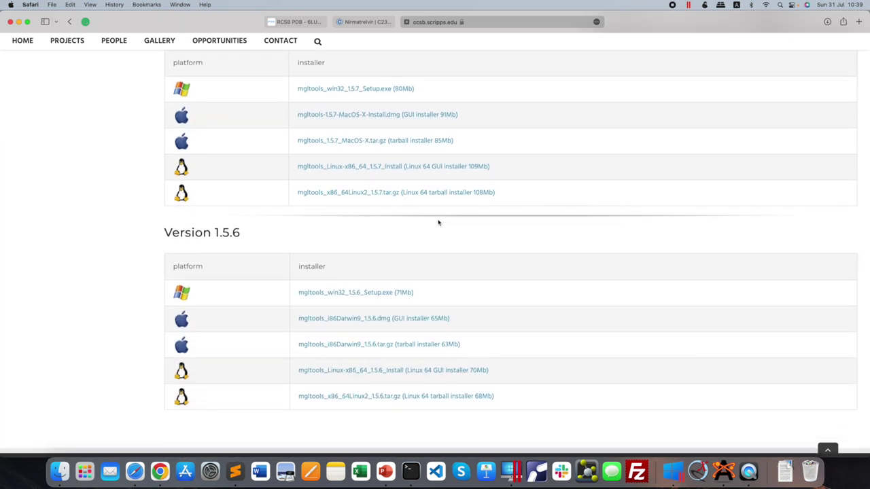
pyautogui.scroll(7, 438, 223)
pyautogui.click(365, 306)
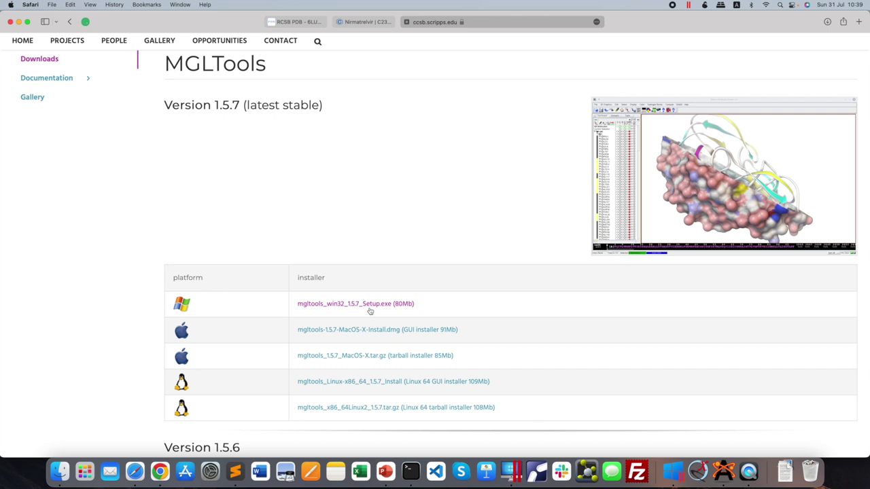
pyautogui.scroll(3, 370, 310)
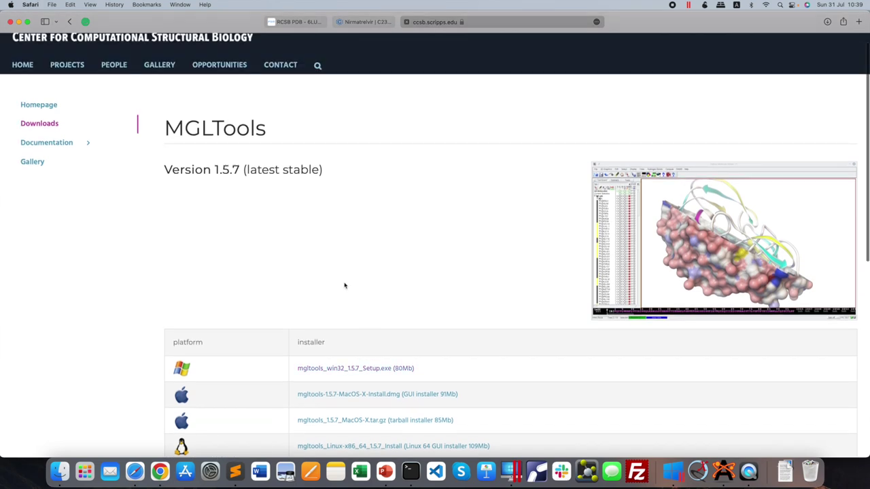
# Step: Switch to the RCSB PDB page and examine the 6LU7 entry's identifier and COVID-19 main protease title
pyautogui.click(298, 23)
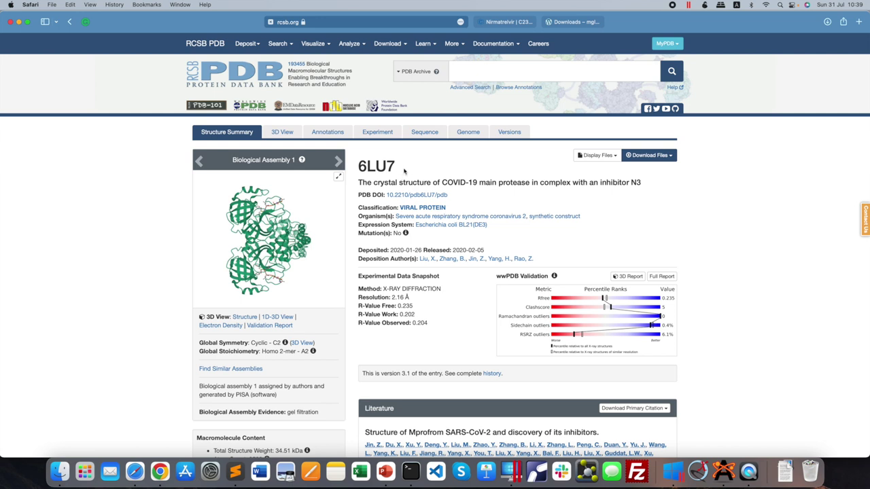
pyautogui.moveTo(396, 163); pyautogui.dragTo(358, 166)
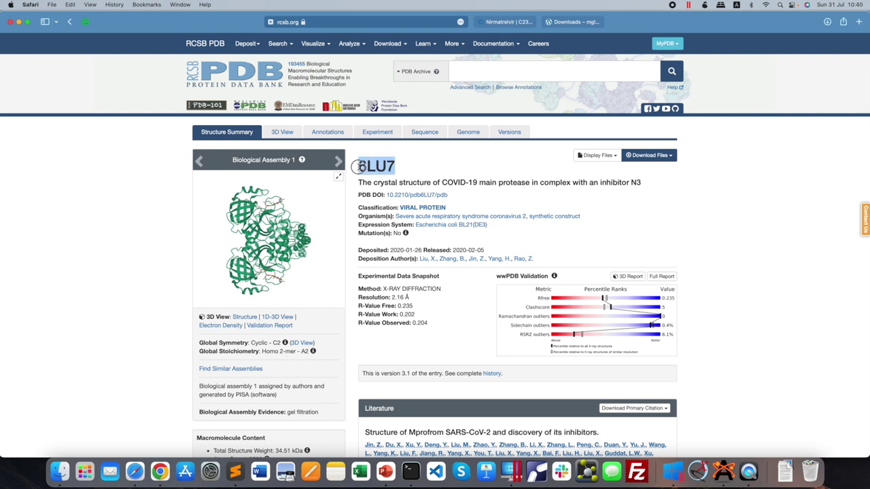
pyautogui.click(409, 168)
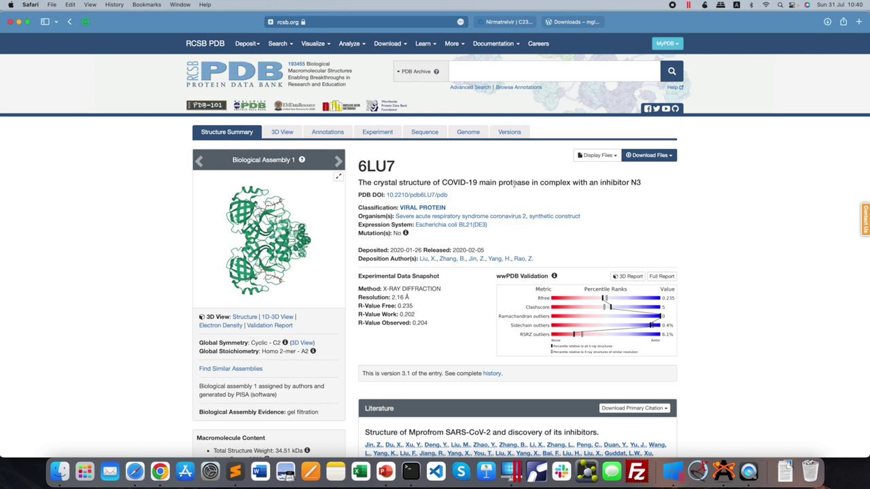
pyautogui.moveTo(442, 183); pyautogui.dragTo(477, 182)
pyautogui.click(406, 167)
# Step: View the download formats for 6LU7, close the list, and locate 6lu7.pdb among the downloaded files
pyautogui.click(671, 156)
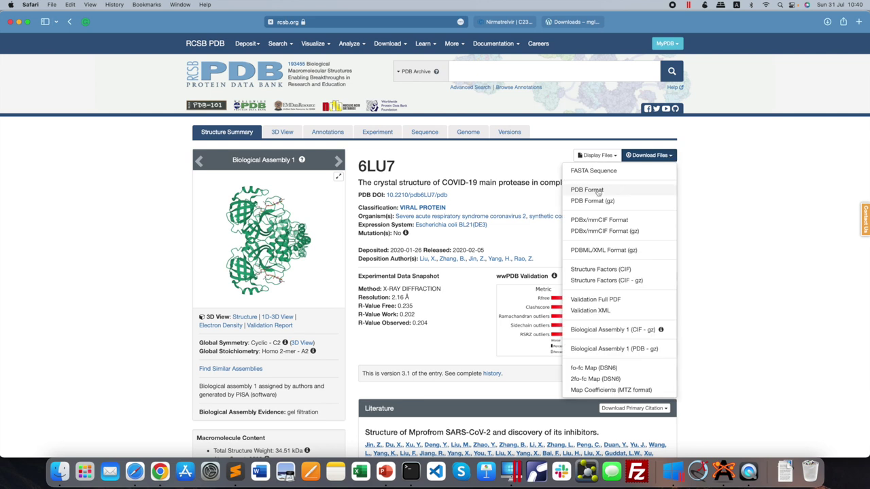
pyautogui.click(755, 197)
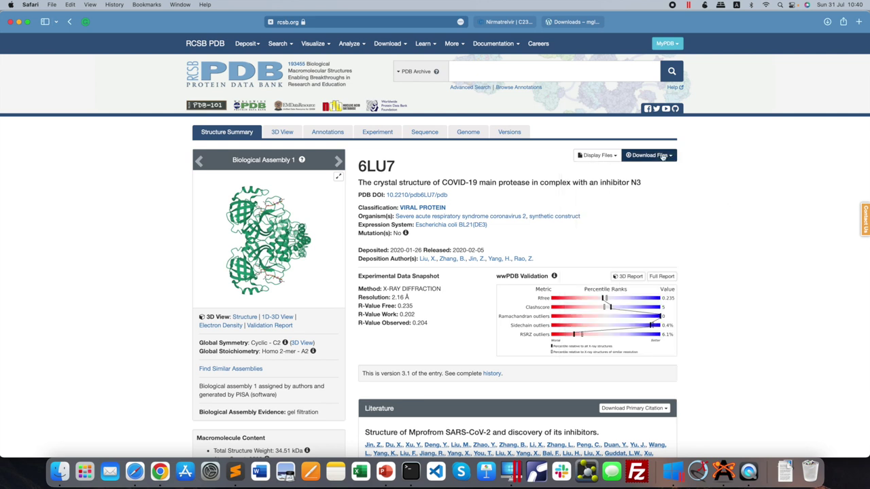
pyautogui.click(785, 475)
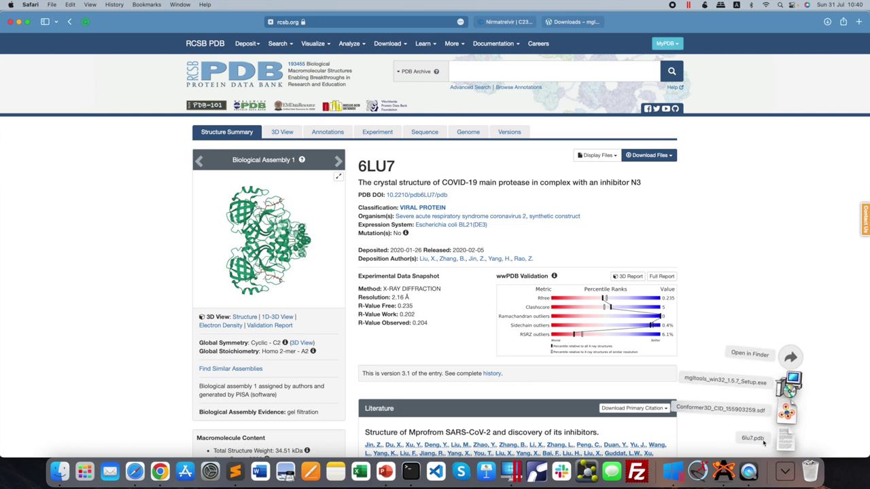
pyautogui.click(753, 438)
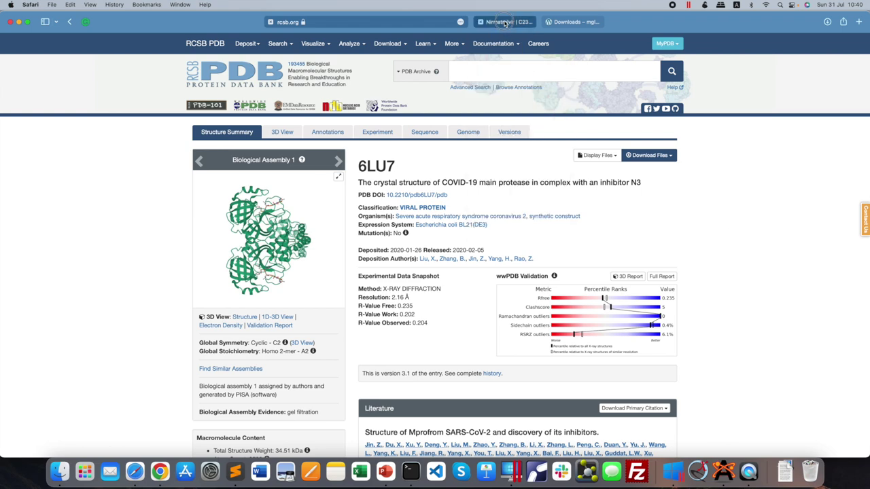
# Step: Switch to the PubChem compound page and highlight the ligand name Nirmatrelvir
pyautogui.click(505, 24)
pyautogui.scroll(15, 462, 211)
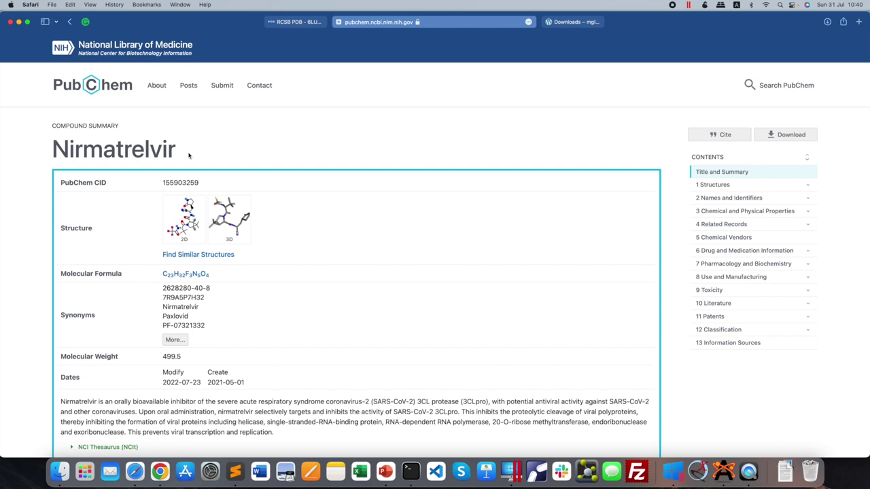
pyautogui.scroll(-1, 189, 156)
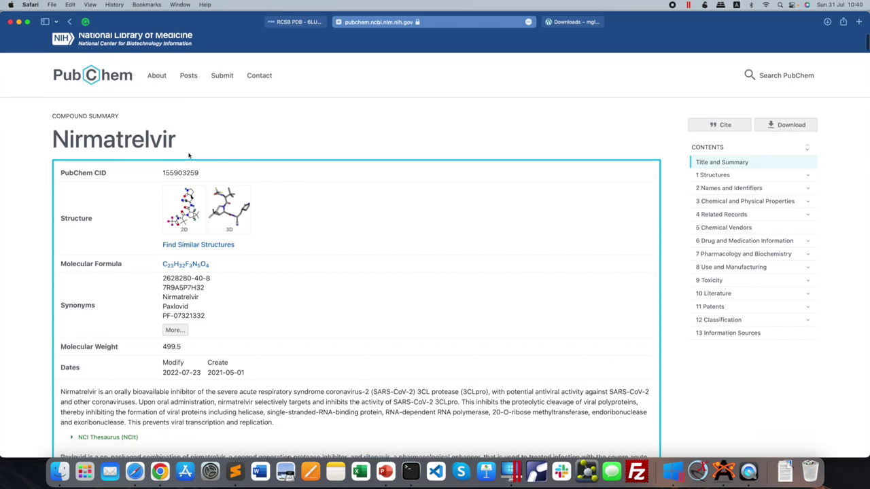
pyautogui.moveTo(54, 139); pyautogui.dragTo(197, 145)
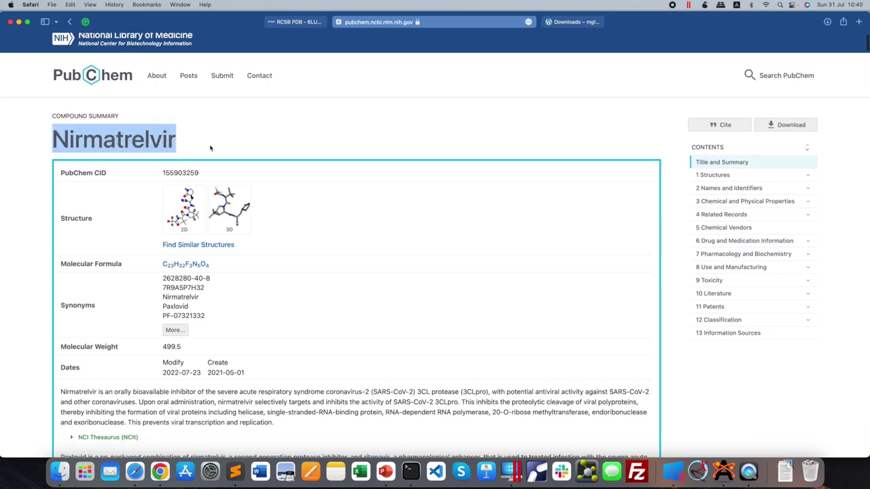
pyautogui.click(229, 148)
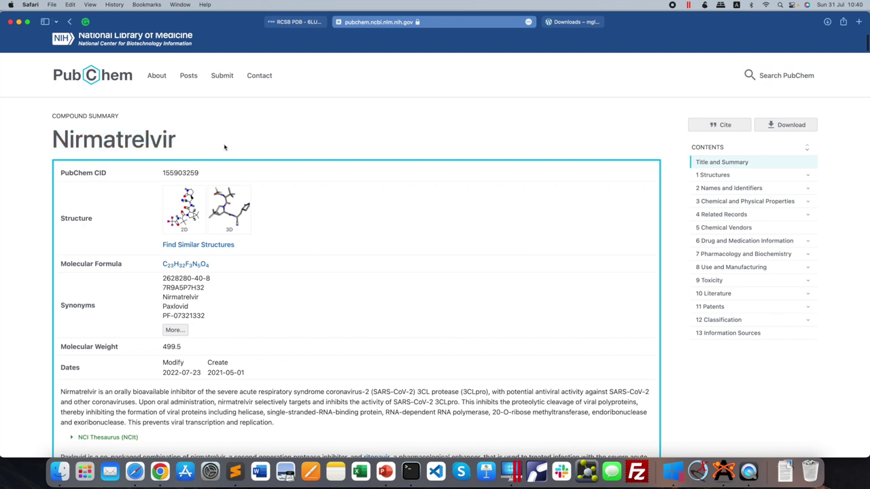
pyautogui.scroll(1, 224, 147)
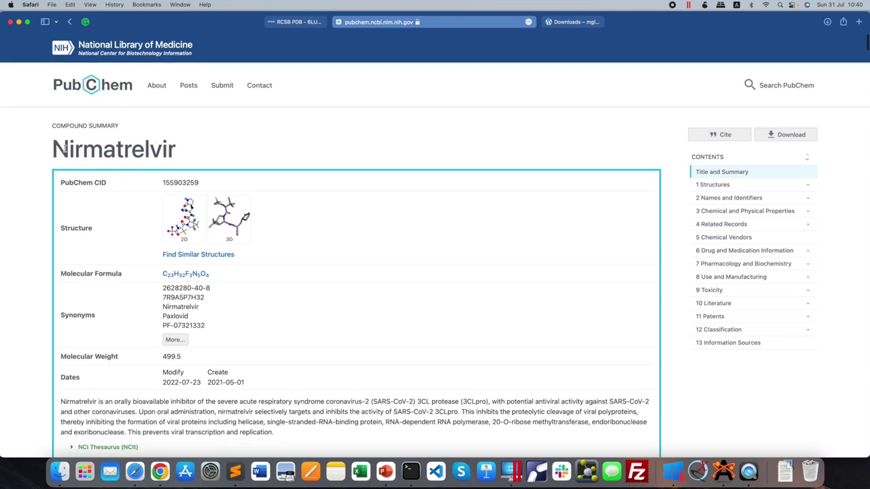
pyautogui.moveTo(53, 148); pyautogui.dragTo(175, 149)
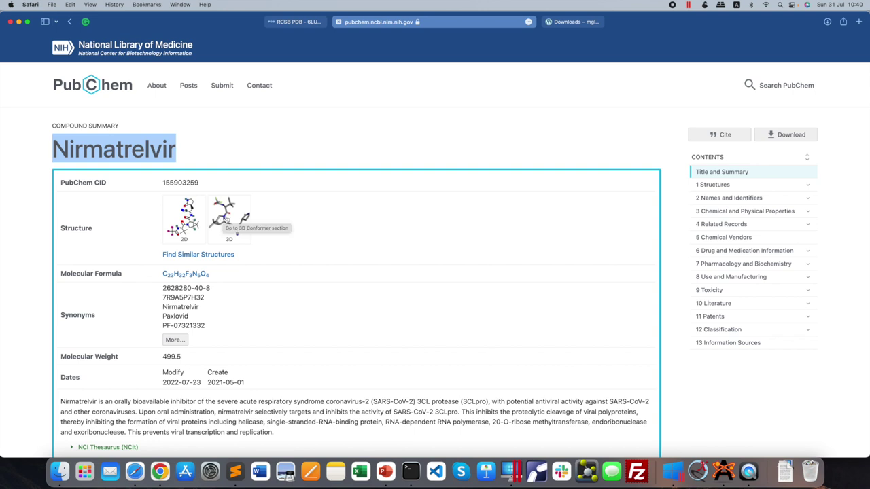
# Step: Go to Nirmatrelvir's 3D Conformer section, rotate the model, and view its download formats without saving
pyautogui.click(229, 219)
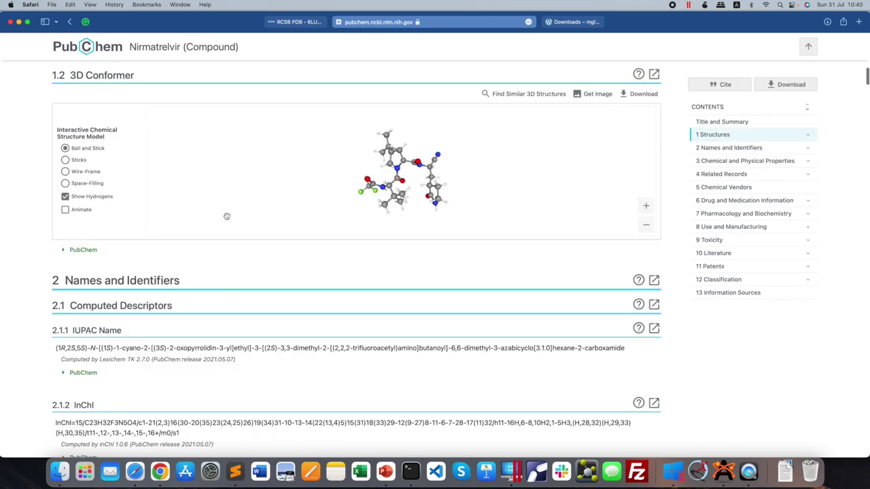
pyautogui.moveTo(367, 178); pyautogui.dragTo(595, 128)
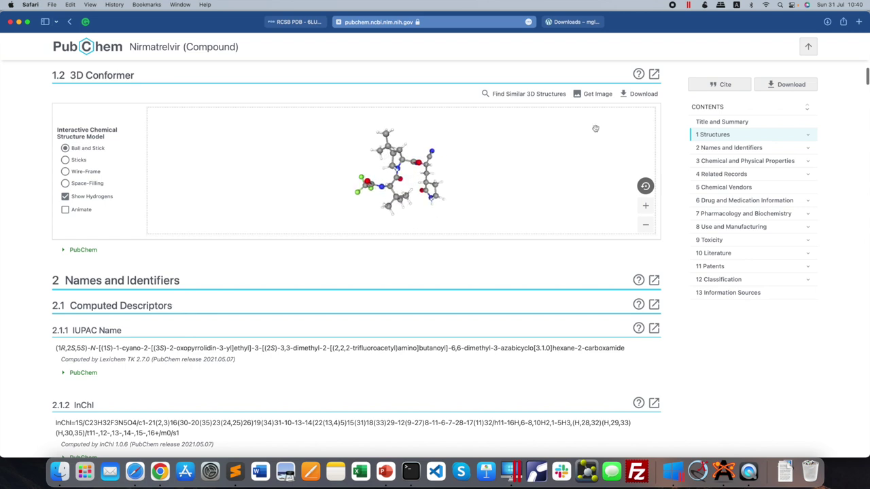
pyautogui.click(639, 94)
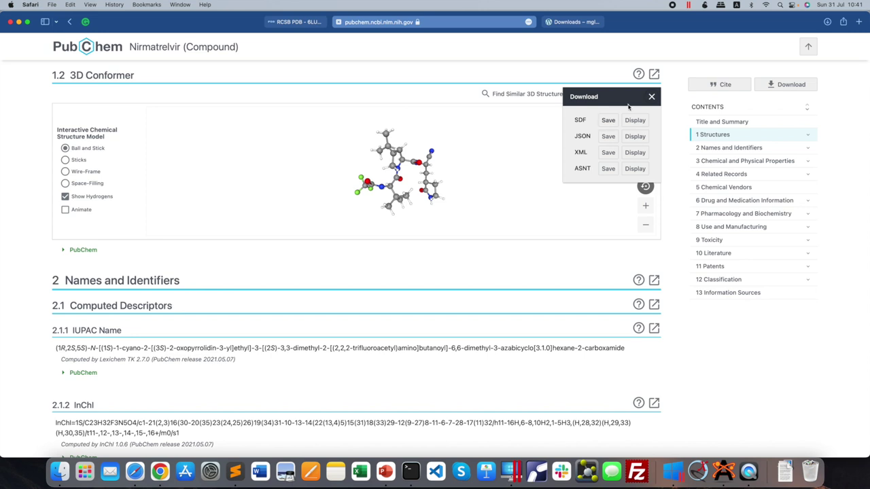
pyautogui.click(651, 96)
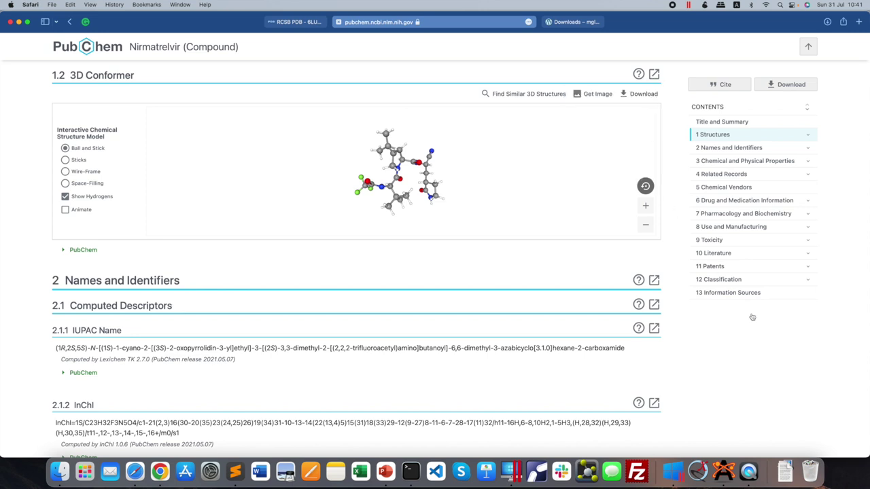
# Step: Show the Downloads folder in Finder, select Conformer3D_CID_155903259.sdf among the files, and close the window
pyautogui.click(785, 471)
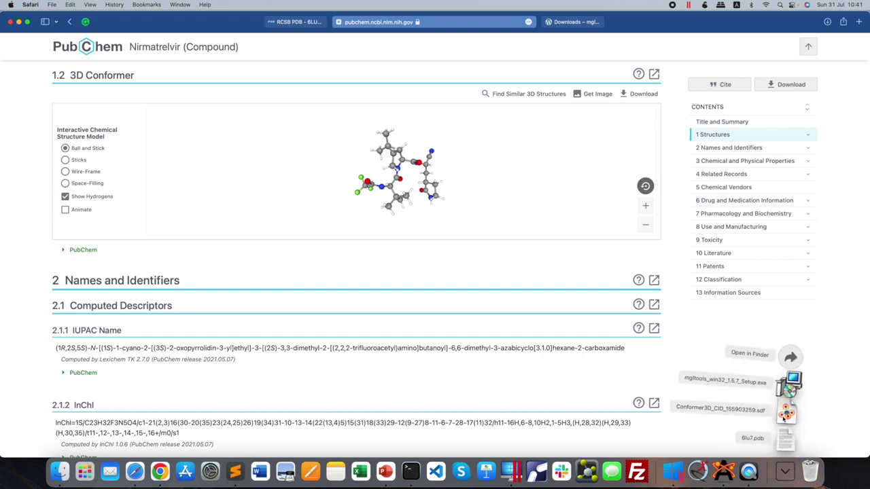
pyautogui.click(791, 357)
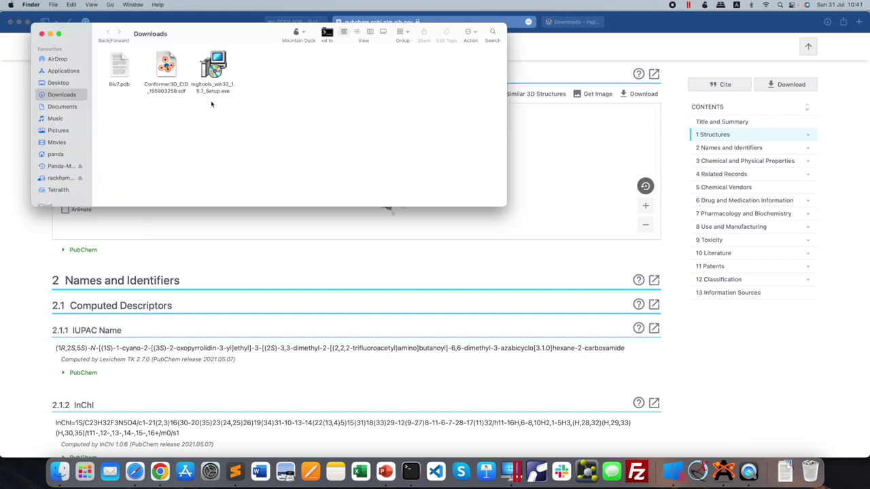
pyautogui.click(164, 71)
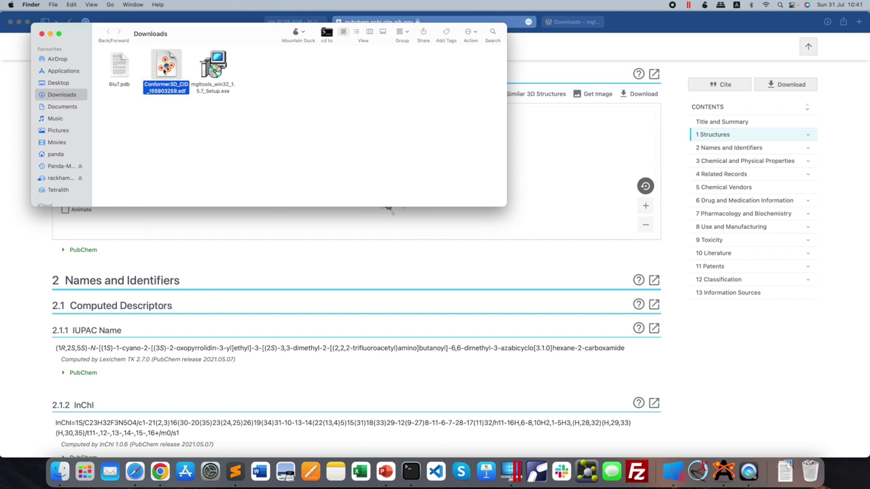
pyautogui.moveTo(207, 31); pyautogui.dragTo(435, 201)
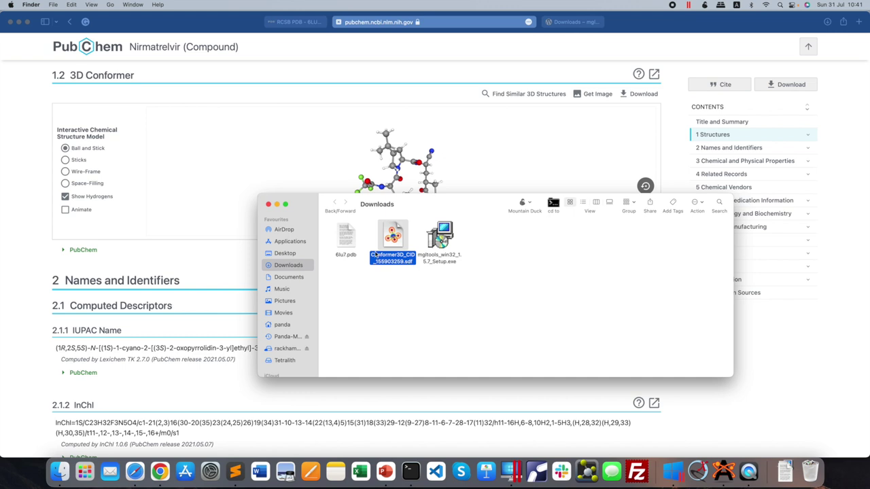
pyautogui.click(268, 205)
# Step: Resume the paused Windows 10 virtual machine and open the downloaded 6lu7.pdb in ChimeraX
pyautogui.hotkey('ctrl', 'Right')
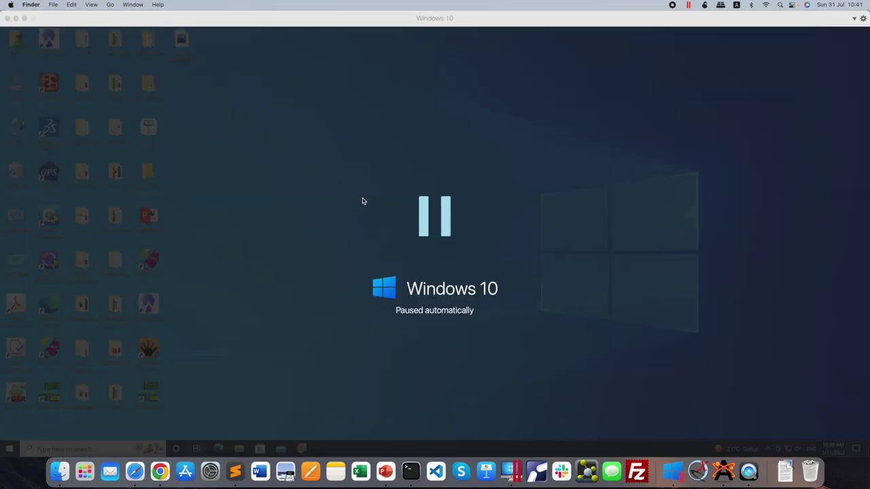
pyautogui.click(413, 199)
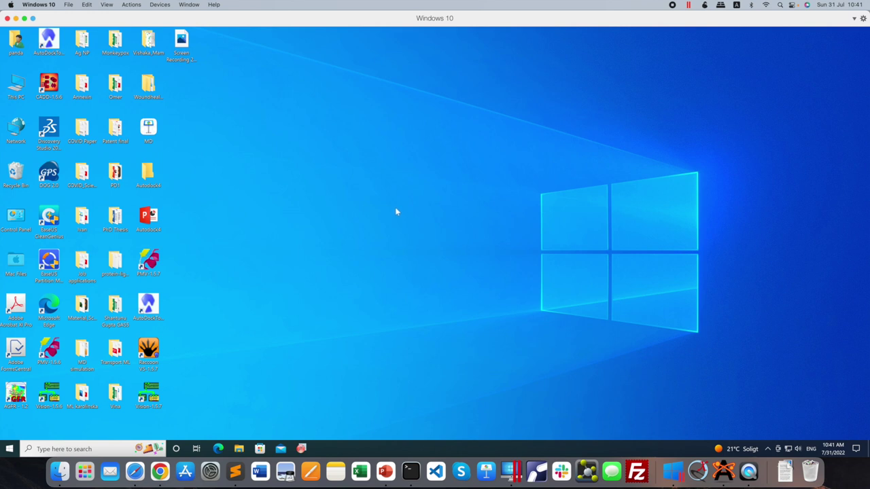
pyautogui.click(785, 470)
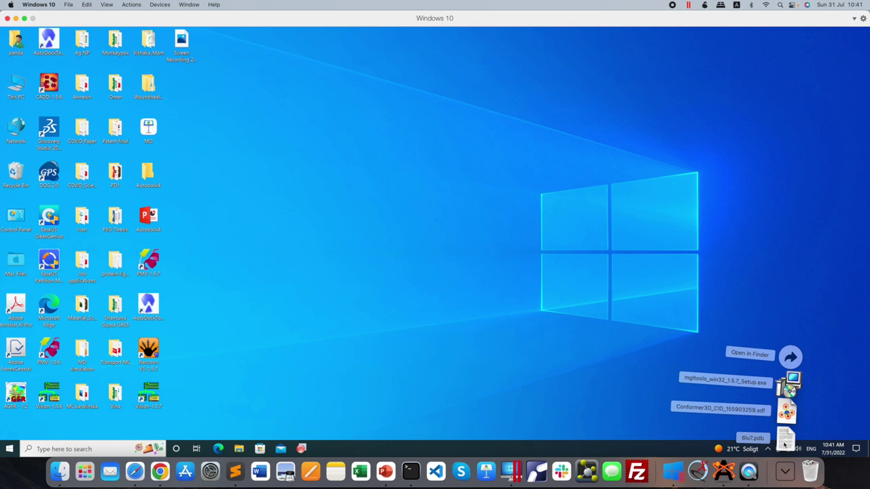
pyautogui.click(785, 441)
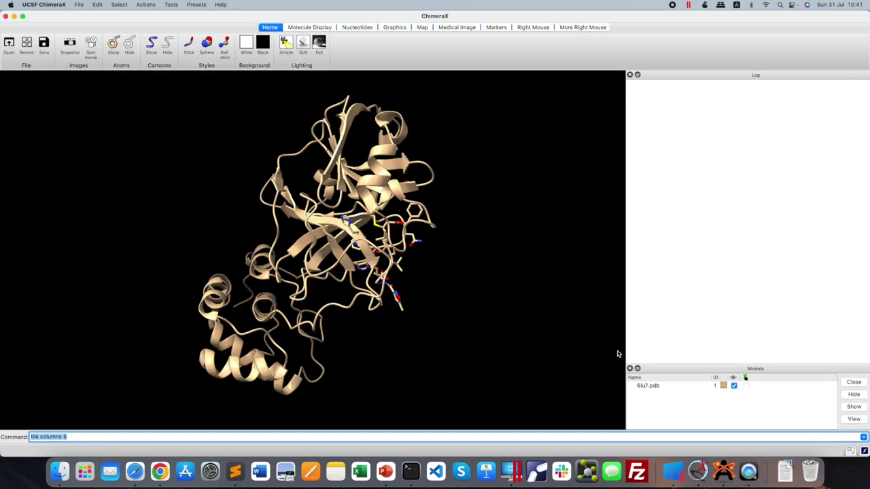
# Step: Select all nonstandard residues of the 6lu7 structure and rotate the model to examine where they sit
pyautogui.moveTo(308, 273); pyautogui.dragTo(343, 289)
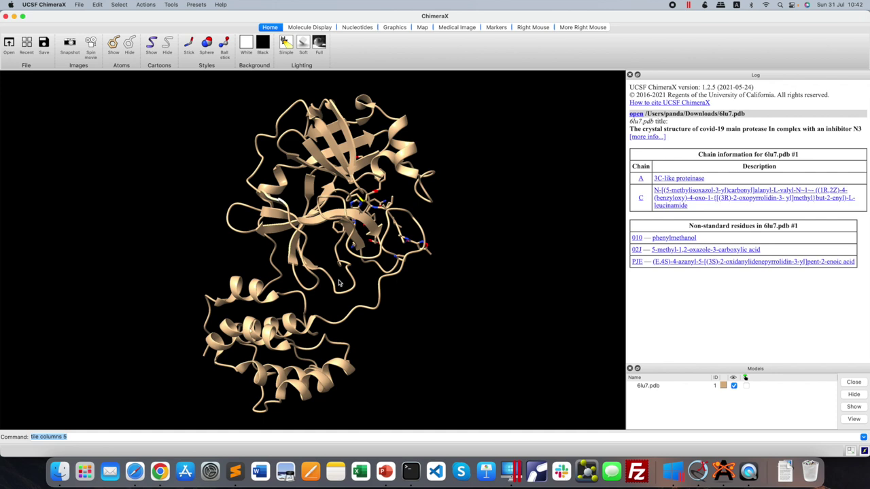
pyautogui.moveTo(341, 283)
pyautogui.mouseDown()
pyautogui.moveTo(298, 279)
pyautogui.moveTo(351, 276)
pyautogui.mouseUp()
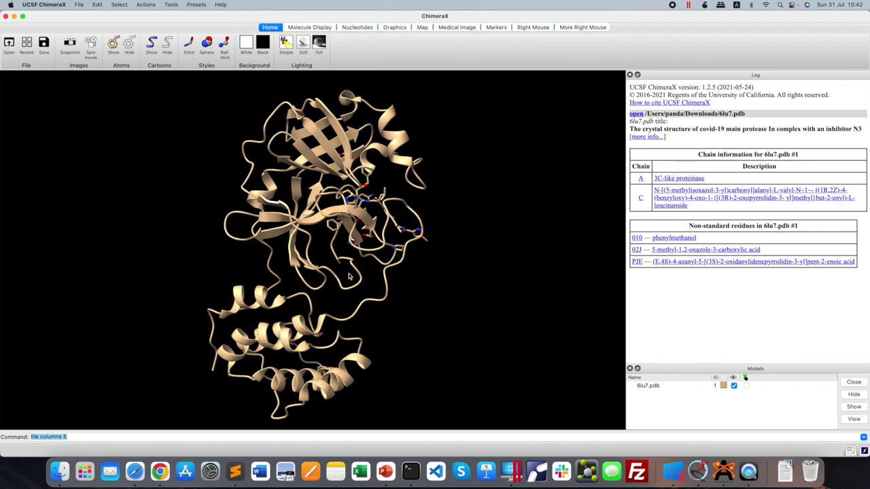
pyautogui.click(119, 4)
pyautogui.moveTo(128, 47)
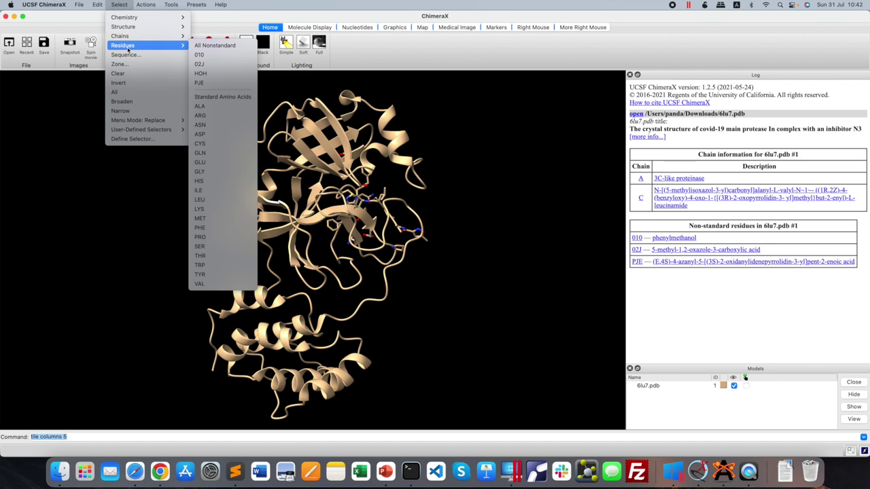
pyautogui.click(212, 46)
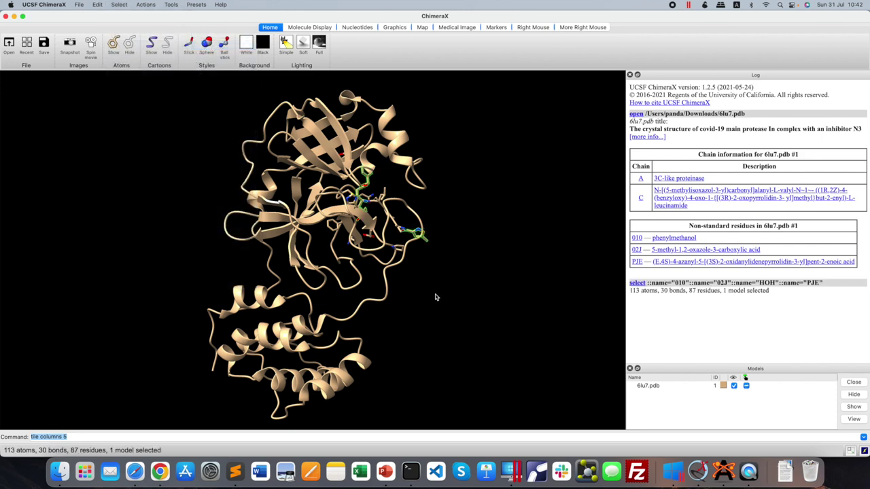
pyautogui.moveTo(370, 253); pyautogui.dragTo(339, 253)
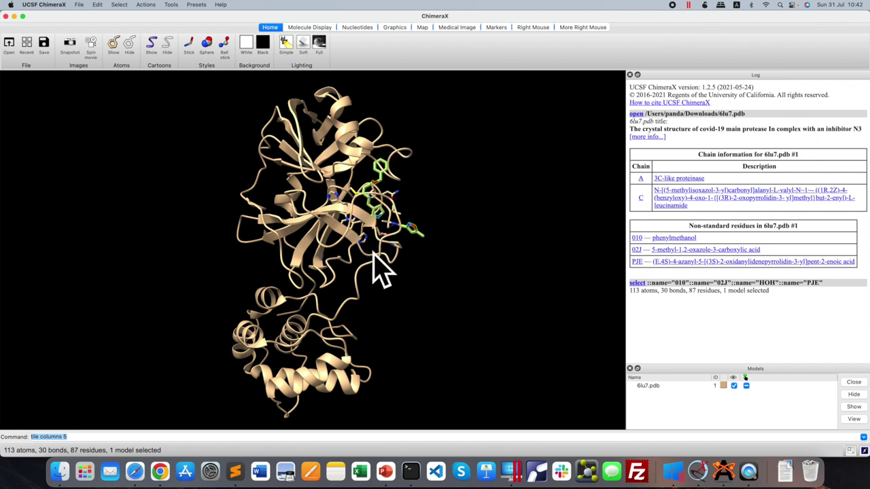
pyautogui.moveTo(373, 255)
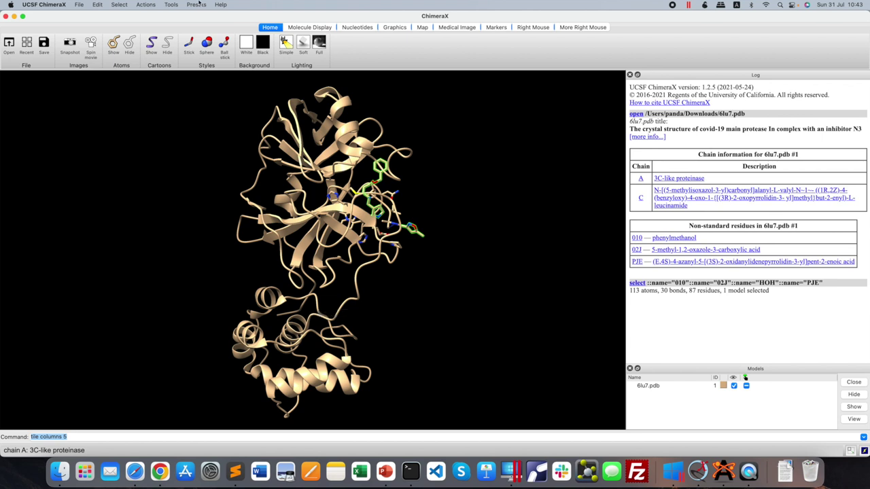
# Step: Select all nonstandard residues of 6lu7 again and delete their atoms and bonds
pyautogui.click(119, 5)
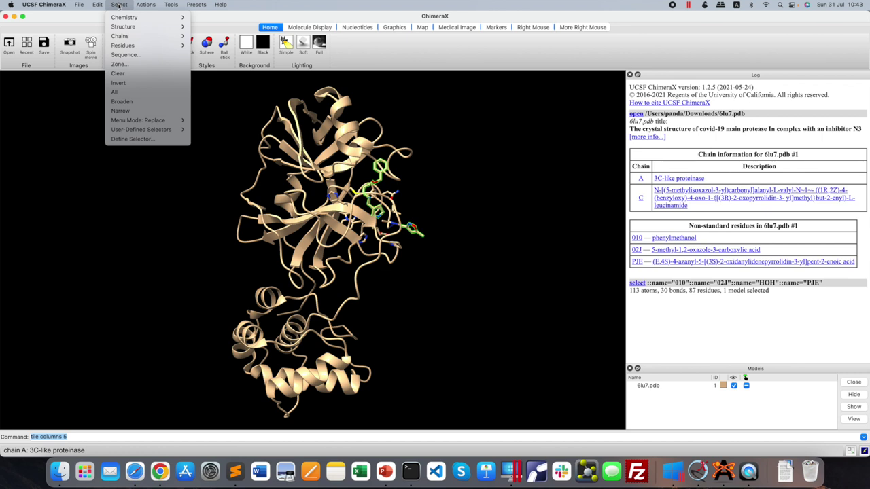
pyautogui.moveTo(174, 45)
pyautogui.click(223, 47)
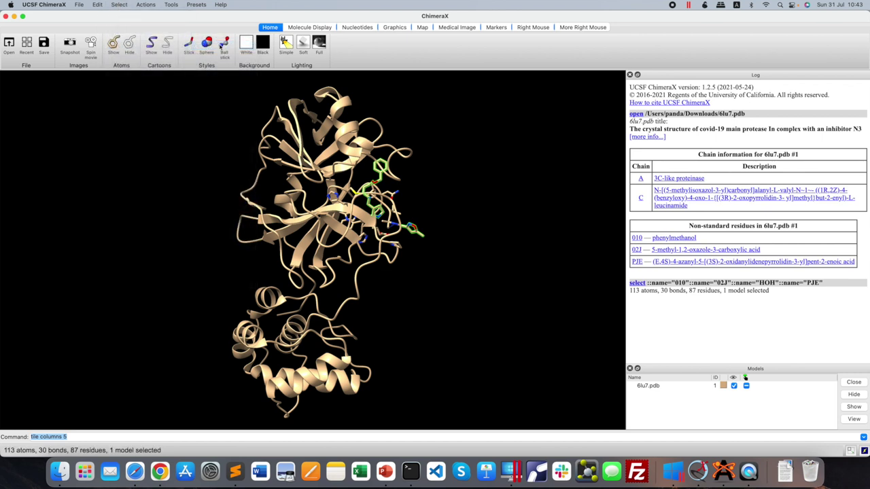
pyautogui.click(145, 5)
pyautogui.moveTo(150, 19)
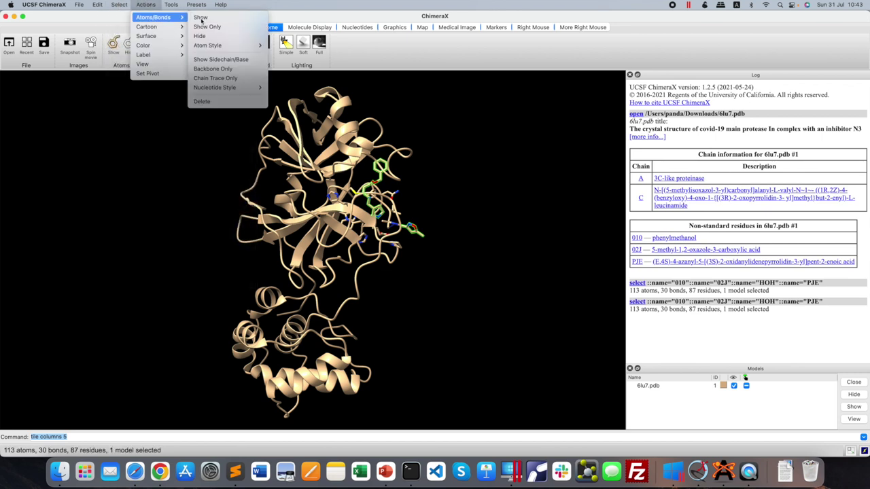
pyautogui.click(225, 102)
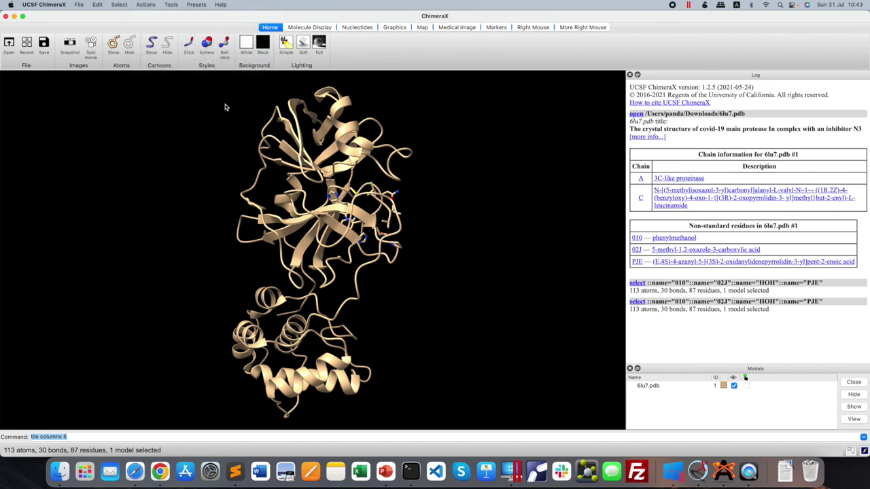
# Step: Select the inhibitor peptide, chain C, and delete its atoms and bonds from the structure
pyautogui.moveTo(267, 167); pyautogui.dragTo(390, 231)
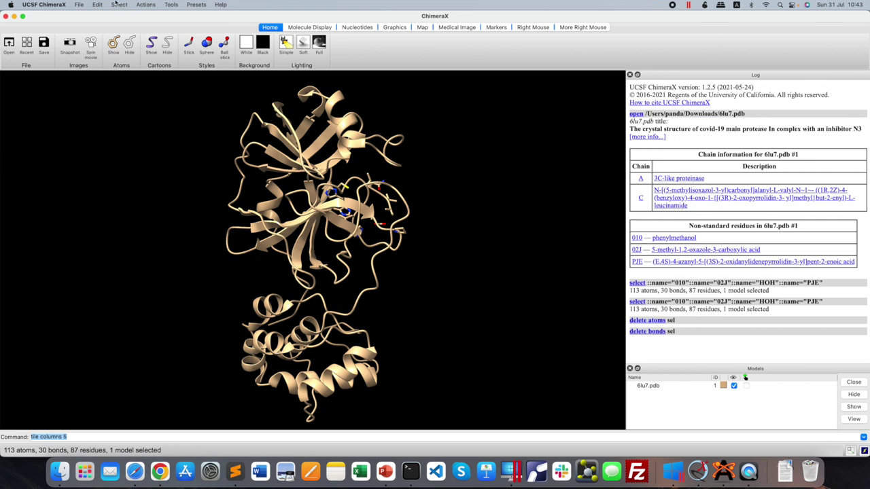
pyautogui.moveTo(365, 256)
pyautogui.mouseDown()
pyautogui.moveTo(390, 254)
pyautogui.moveTo(381, 253)
pyautogui.mouseUp()
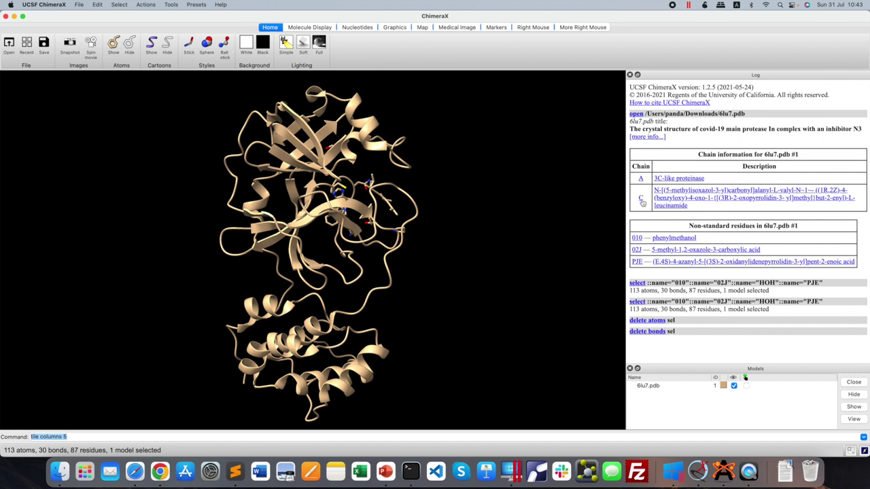
pyautogui.click(120, 4)
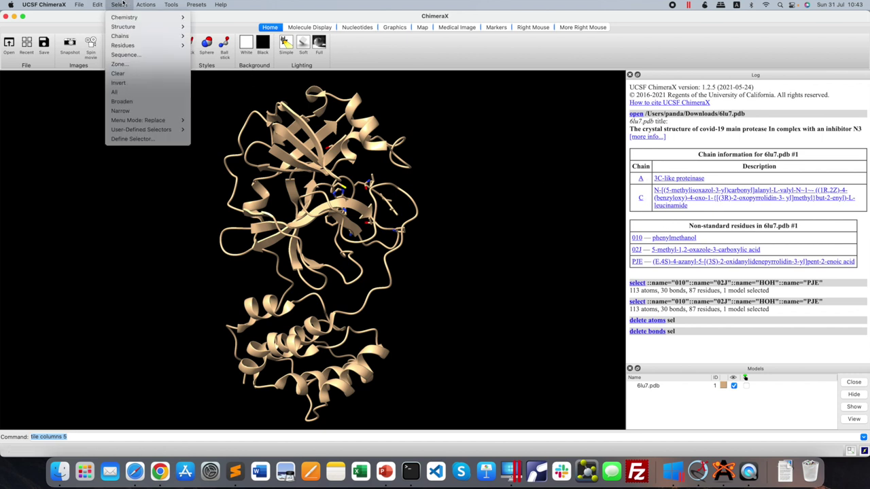
pyautogui.moveTo(129, 40)
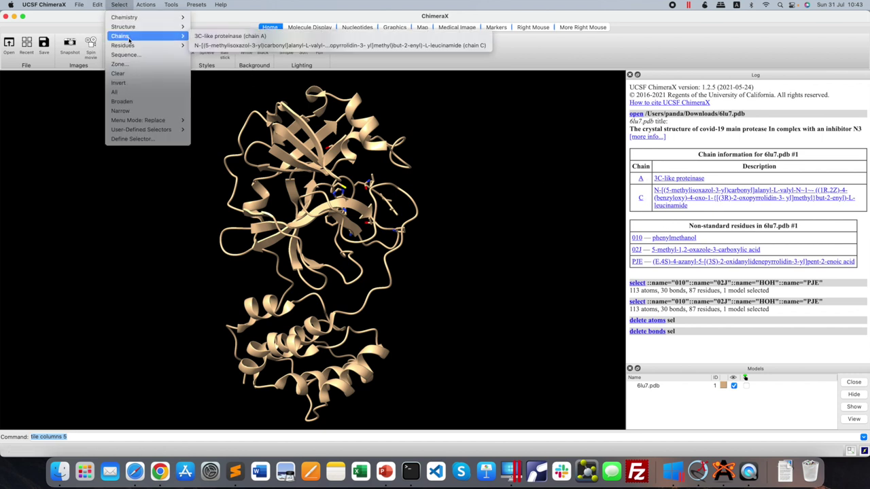
pyautogui.click(220, 45)
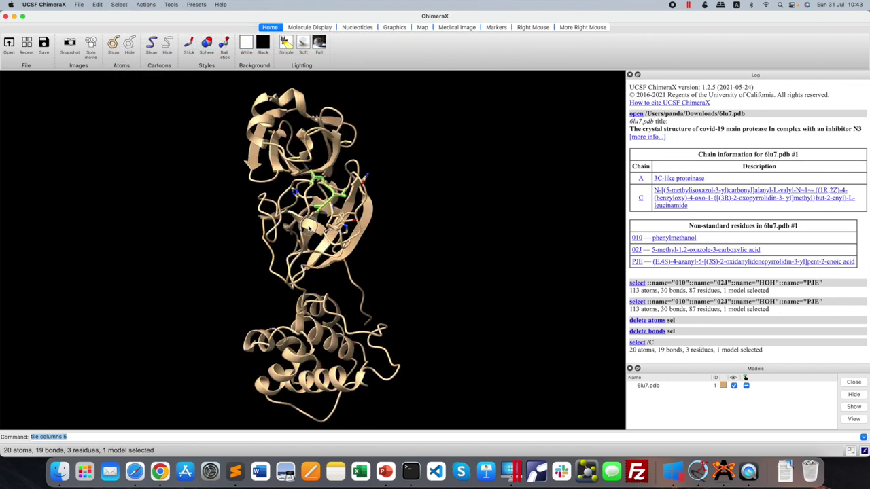
pyautogui.moveTo(285, 229); pyautogui.dragTo(371, 229)
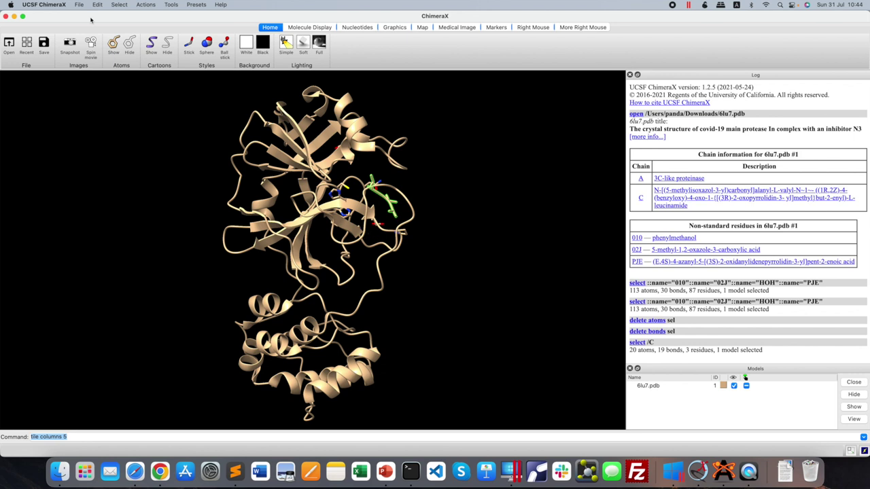
pyautogui.click(144, 4)
pyautogui.moveTo(156, 17)
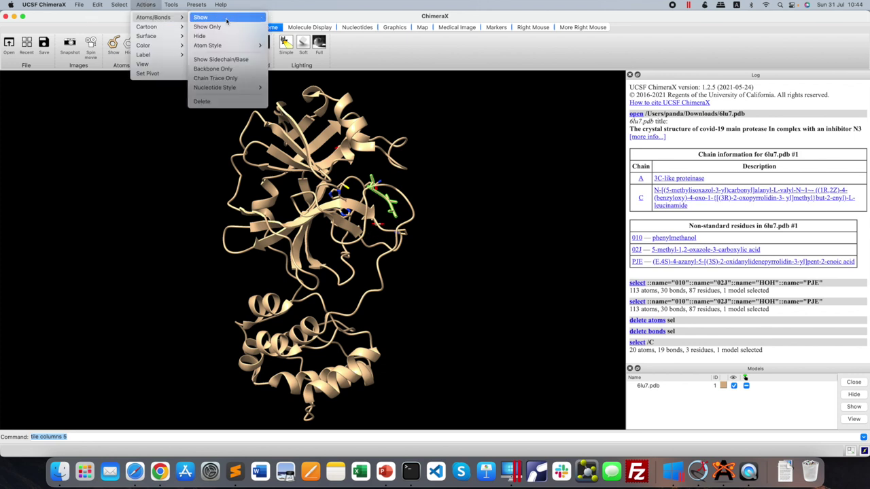
pyautogui.click(214, 102)
# Step: Hide all atoms of the remaining protein, keeping only its cartoon displayed
pyautogui.moveTo(312, 249); pyautogui.dragTo(330, 113)
pyautogui.click(129, 46)
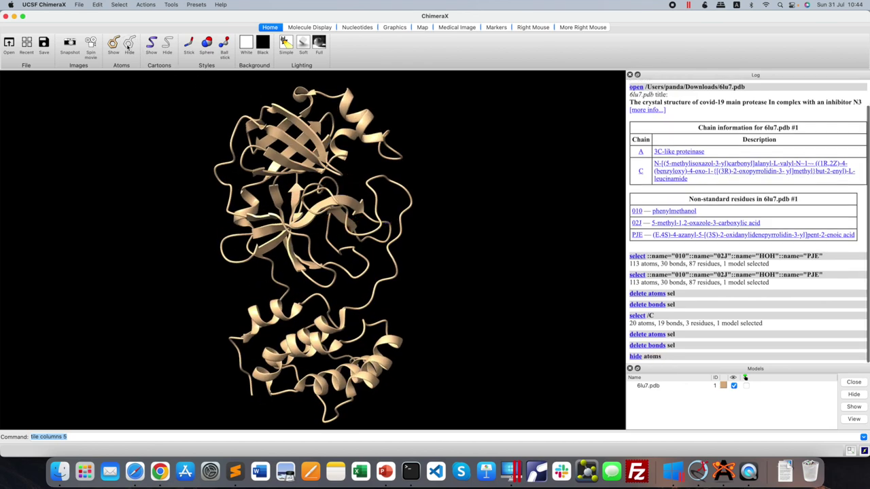
pyautogui.moveTo(412, 293); pyautogui.dragTo(392, 301)
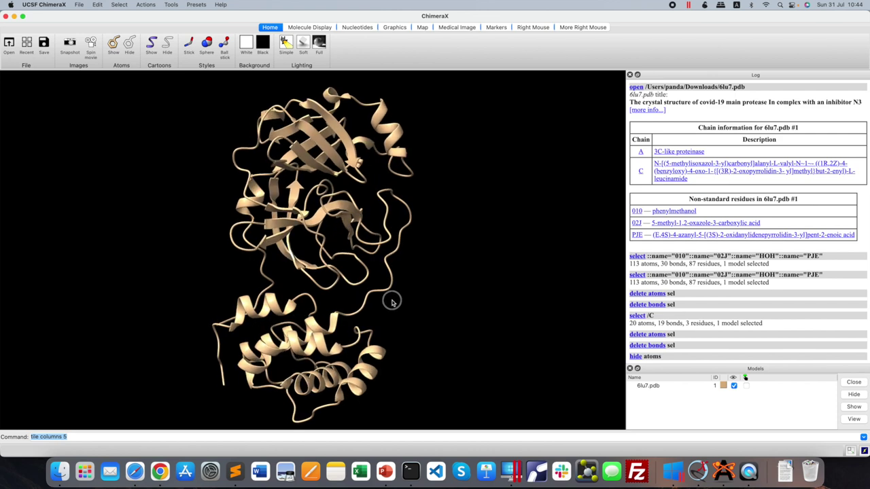
# Step: Save the cleaned structure in PDB format as protein in the Autodock4 folder on the Desktop
pyautogui.click(79, 4)
pyautogui.click(88, 39)
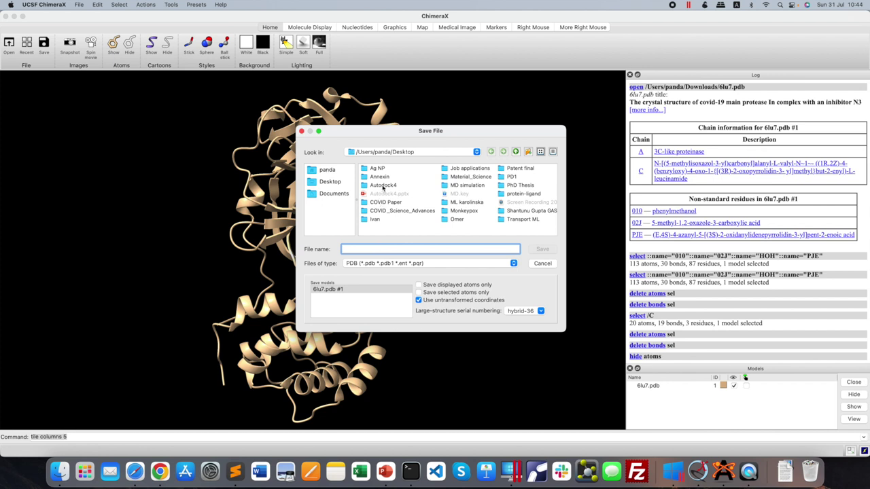
pyautogui.doubleClick(383, 185)
pyautogui.click(382, 249)
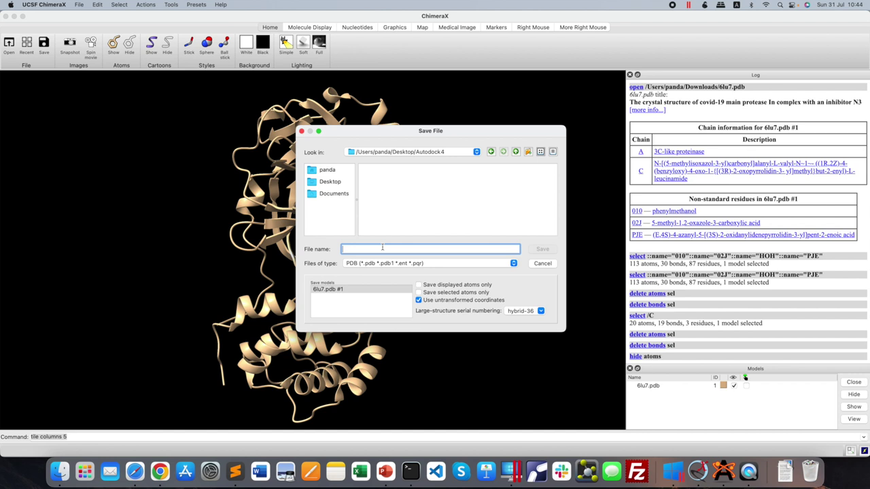
pyautogui.write('protein')
pyautogui.click(542, 249)
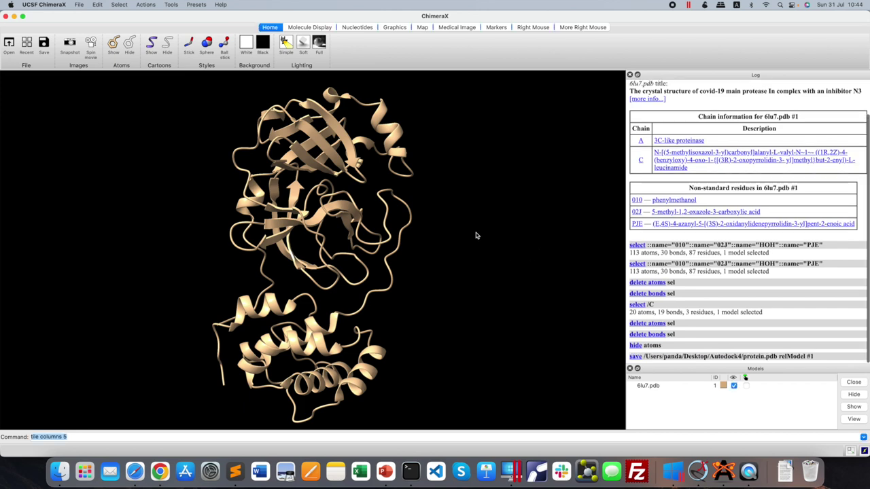
# Step: Close ChimeraX and open the downloaded Conformer3D_CID_155903259.sdf in Avogadro
pyautogui.click(6, 18)
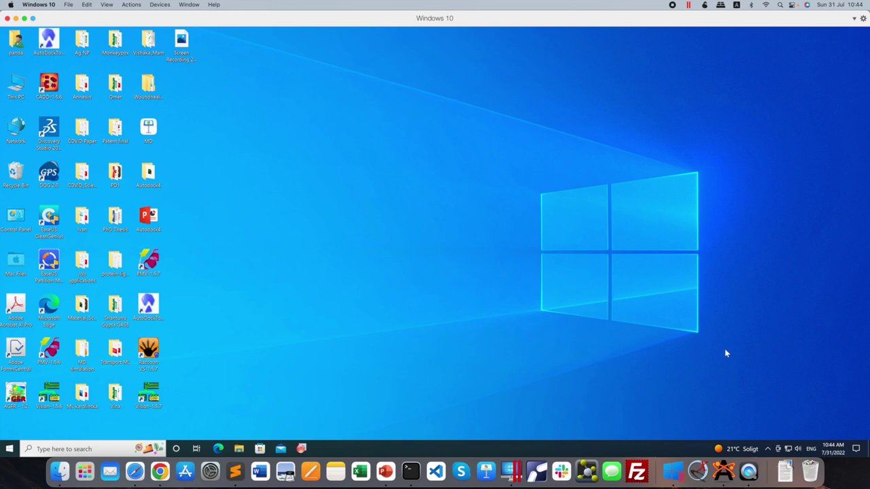
pyautogui.click(784, 475)
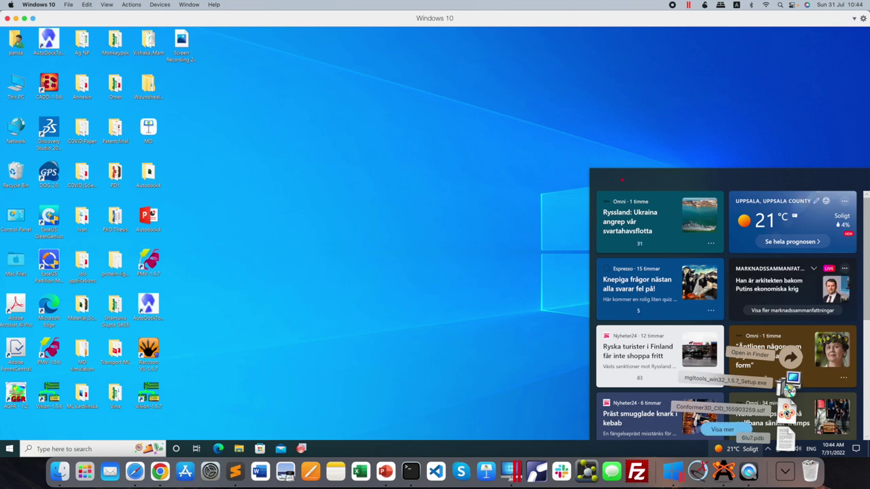
pyautogui.click(786, 410)
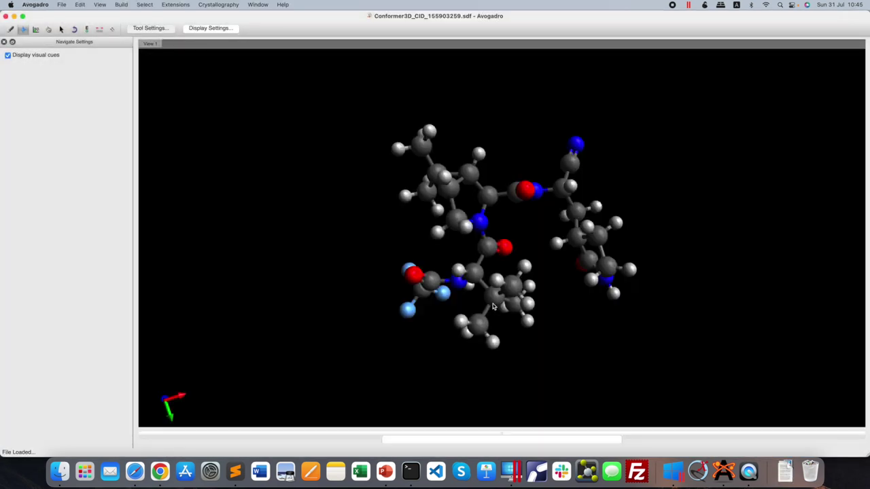
# Step: Add hydrogens to the Nirmatrelvir conformer
pyautogui.moveTo(506, 238)
pyautogui.mouseDown()
pyautogui.moveTo(448, 247)
pyautogui.moveTo(496, 238)
pyautogui.mouseUp()
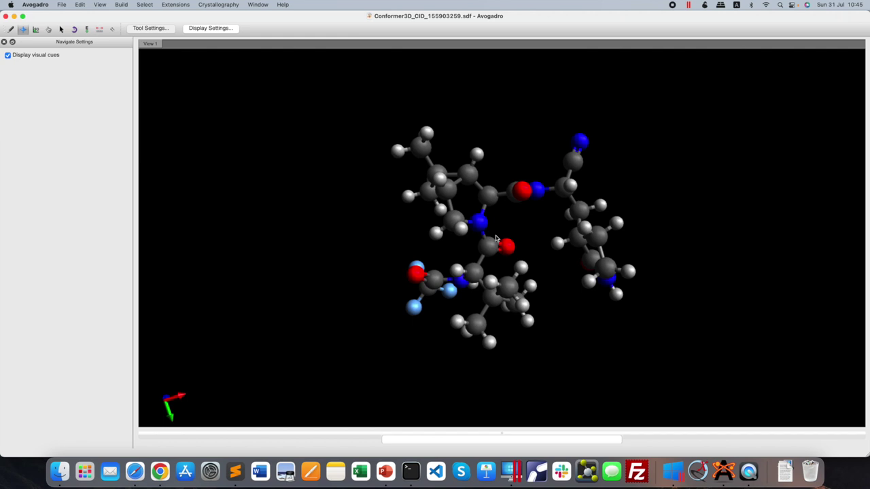
pyautogui.scroll(3, 527, 230)
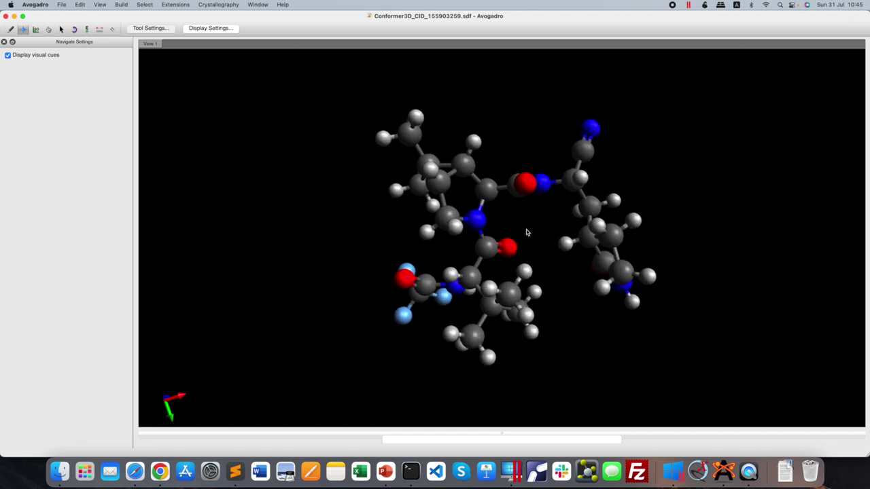
pyautogui.scroll(-1, 527, 232)
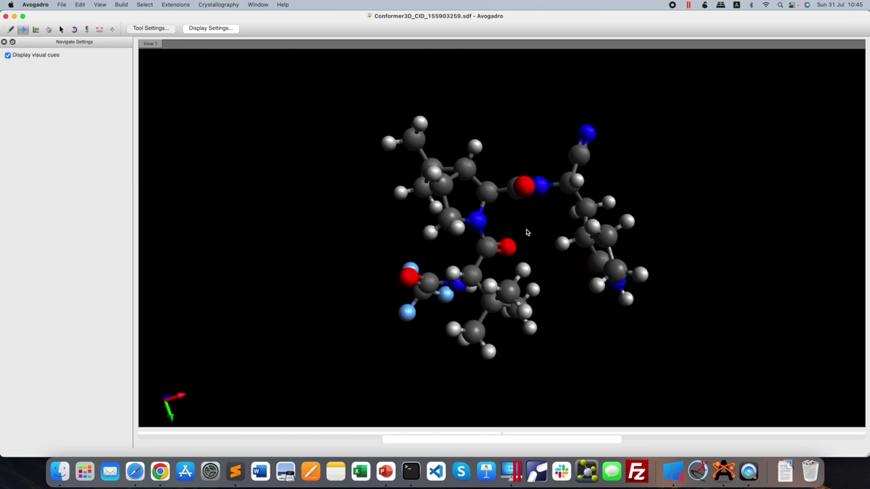
pyautogui.scroll(3, 527, 232)
pyautogui.scroll(-4, 526, 232)
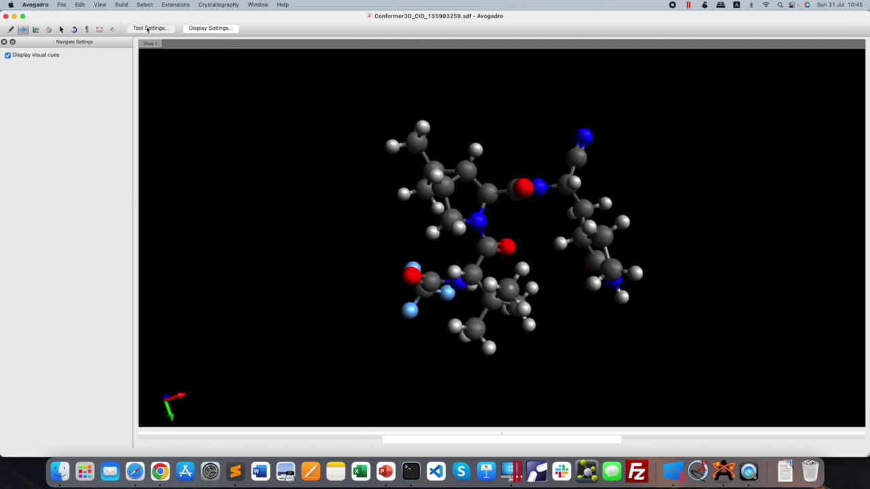
pyautogui.click(120, 4)
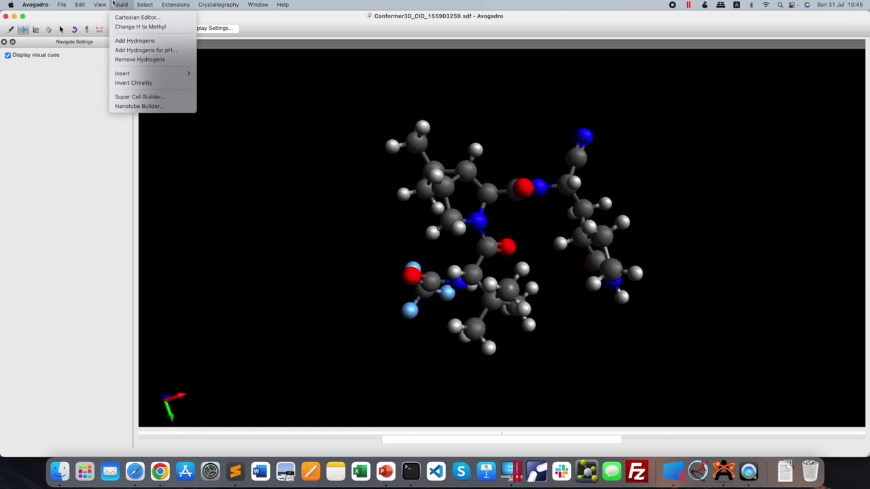
pyautogui.click(130, 43)
# Step: Optimize the Nirmatrelvir molecule's geometry, repeating the optimization until the structure no longer changes
pyautogui.click(173, 4)
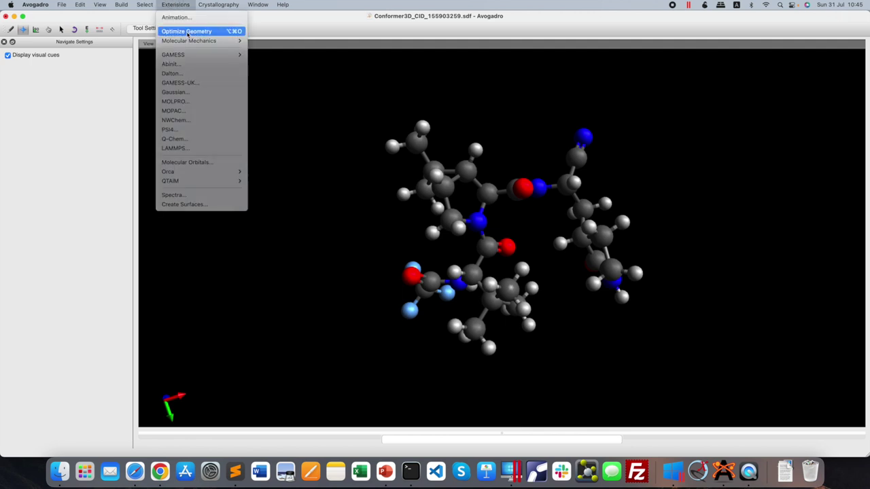
pyautogui.click(187, 31)
pyautogui.click(175, 5)
pyautogui.click(188, 31)
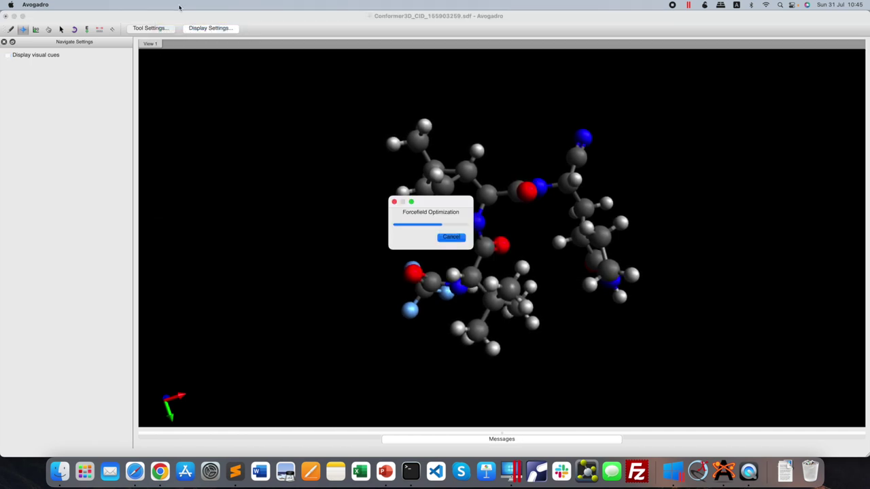
pyautogui.click(175, 4)
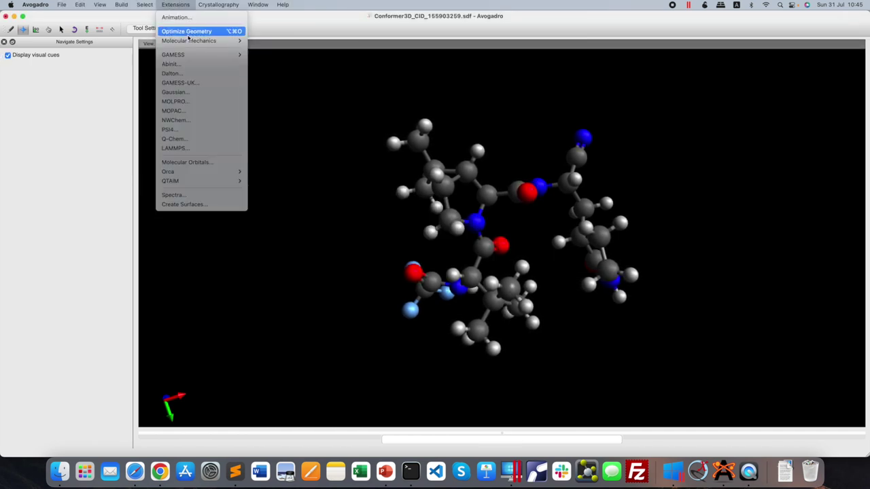
pyautogui.click(187, 31)
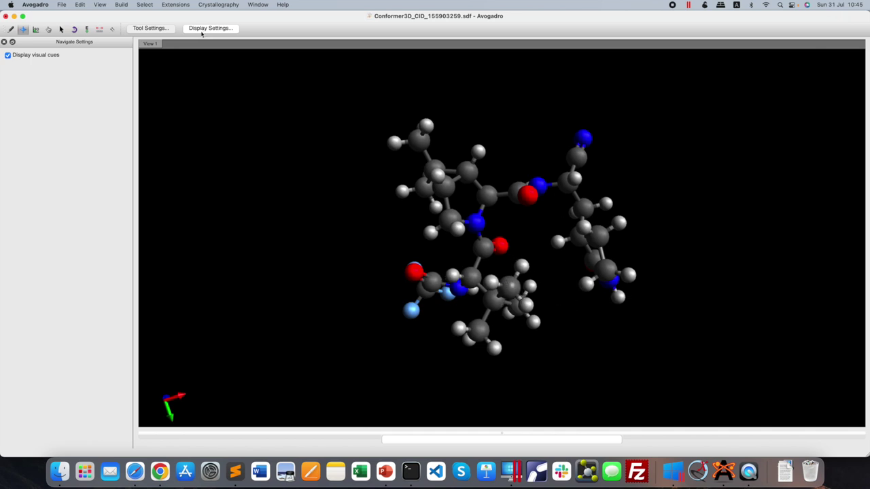
pyautogui.click(177, 5)
pyautogui.click(188, 31)
pyautogui.click(176, 5)
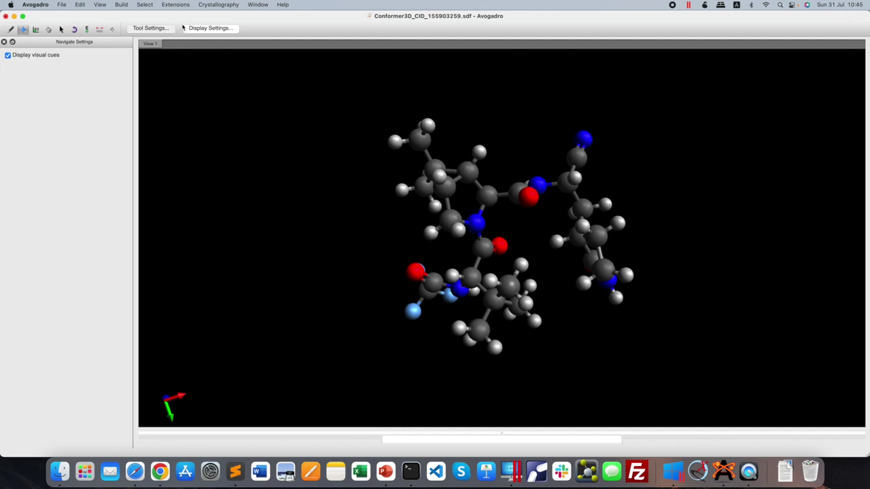
pyautogui.click(175, 4)
pyautogui.click(180, 31)
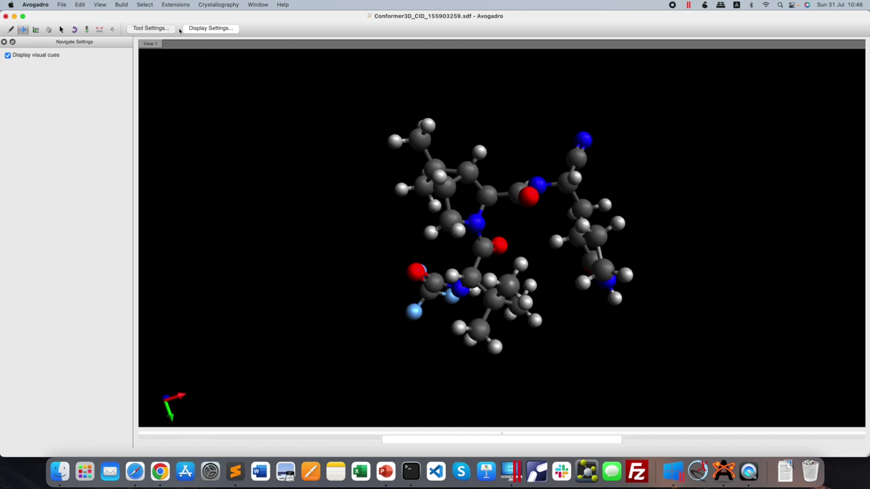
pyautogui.click(175, 5)
pyautogui.click(182, 31)
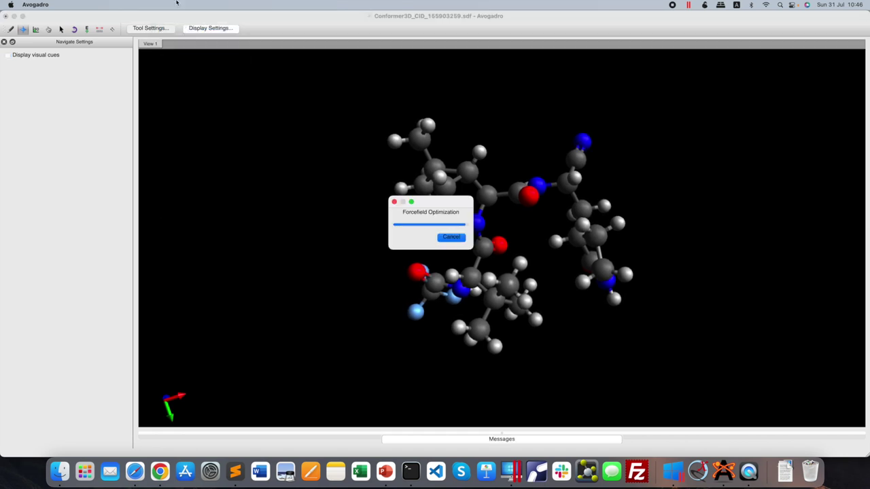
pyautogui.click(175, 5)
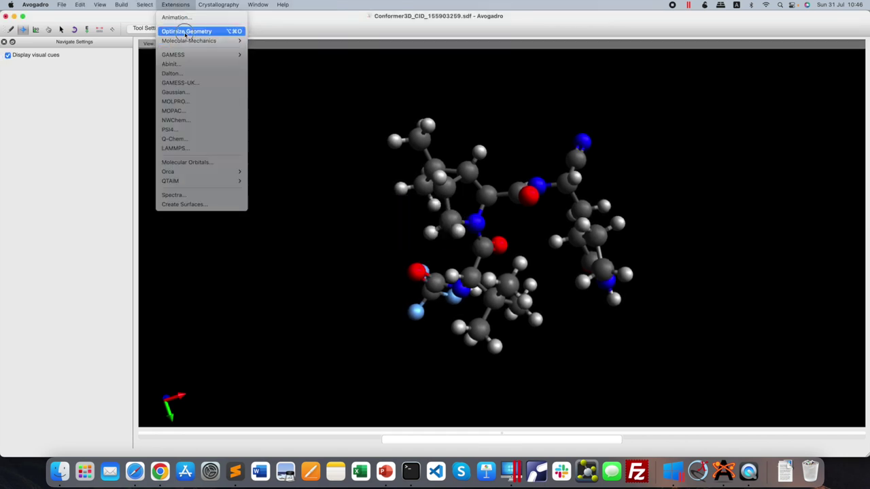
pyautogui.click(183, 30)
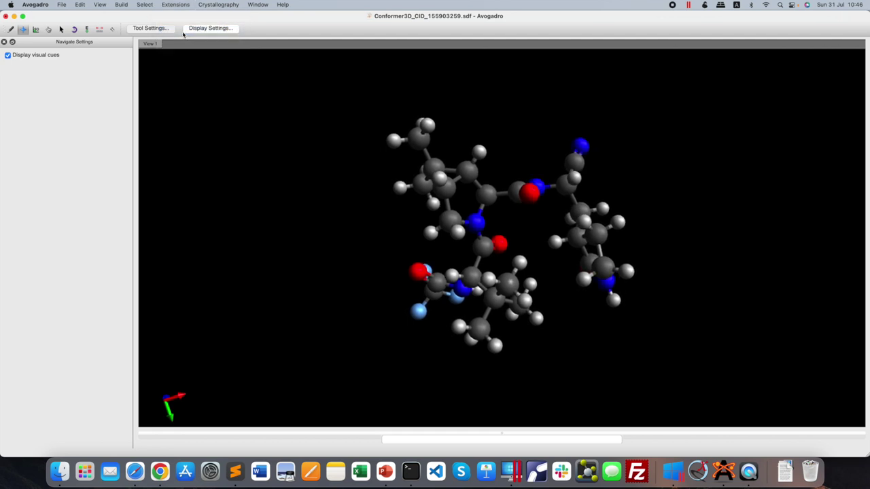
pyautogui.click(176, 4)
pyautogui.click(184, 31)
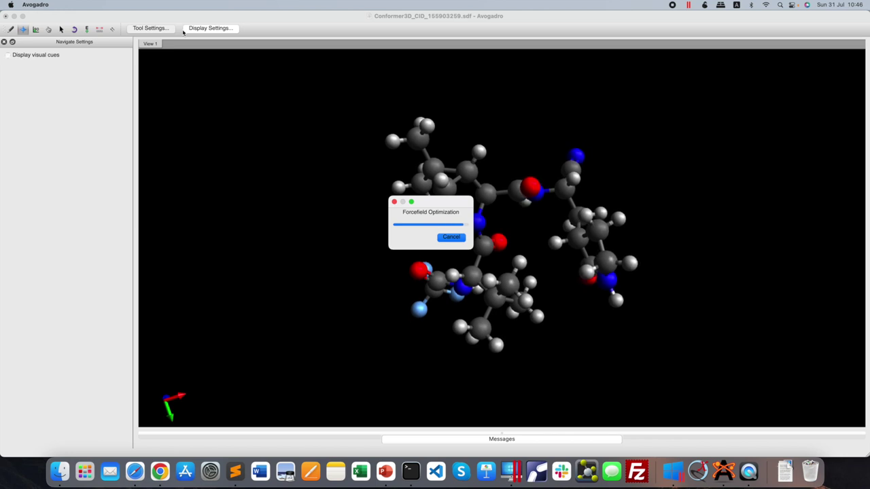
pyautogui.click(175, 5)
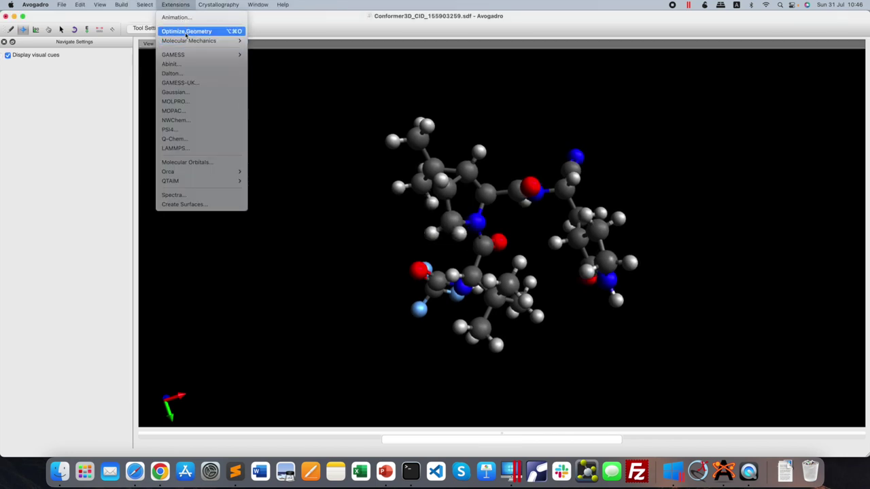
pyautogui.click(185, 30)
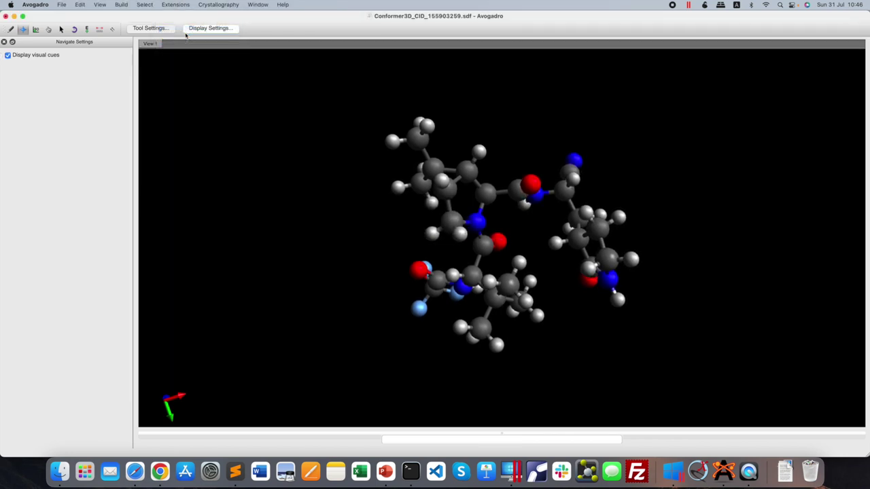
pyautogui.click(178, 5)
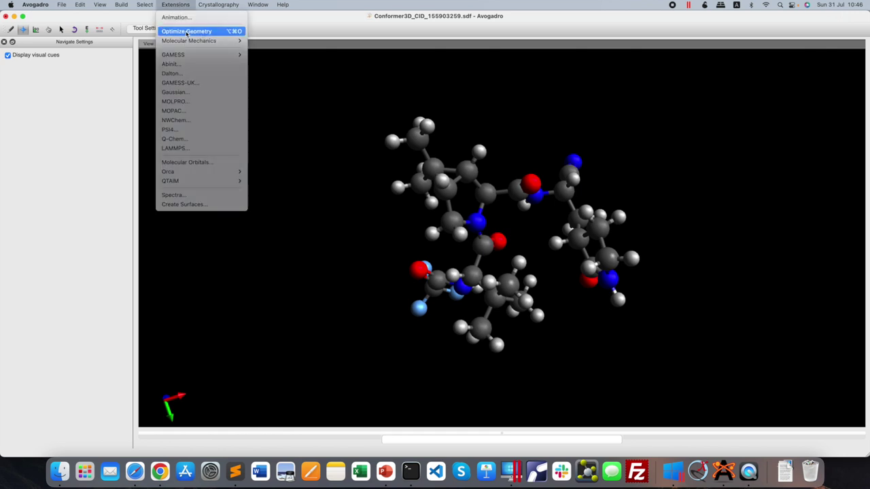
pyautogui.click(185, 32)
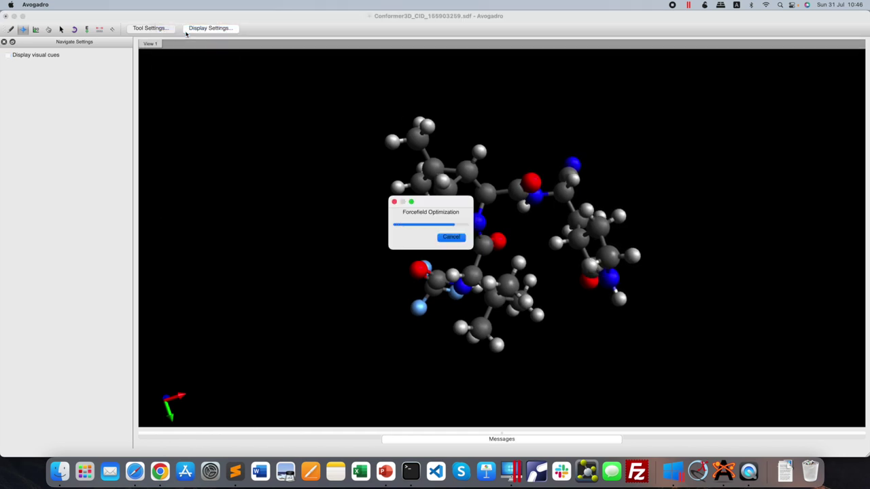
pyautogui.click(175, 5)
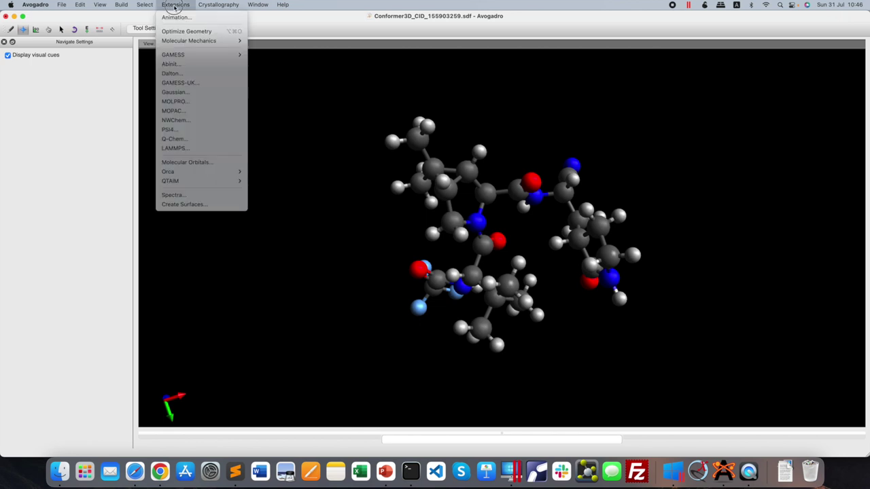
pyautogui.click(186, 33)
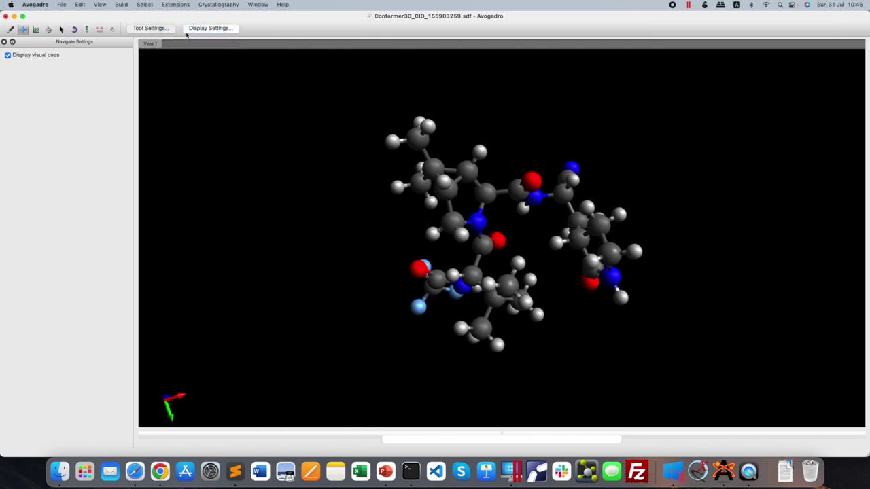
pyautogui.click(178, 5)
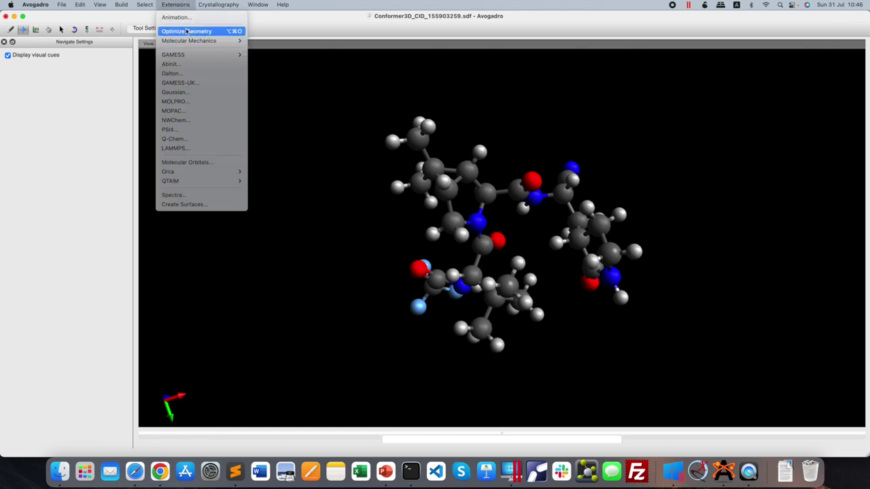
pyautogui.click(207, 31)
pyautogui.click(784, 470)
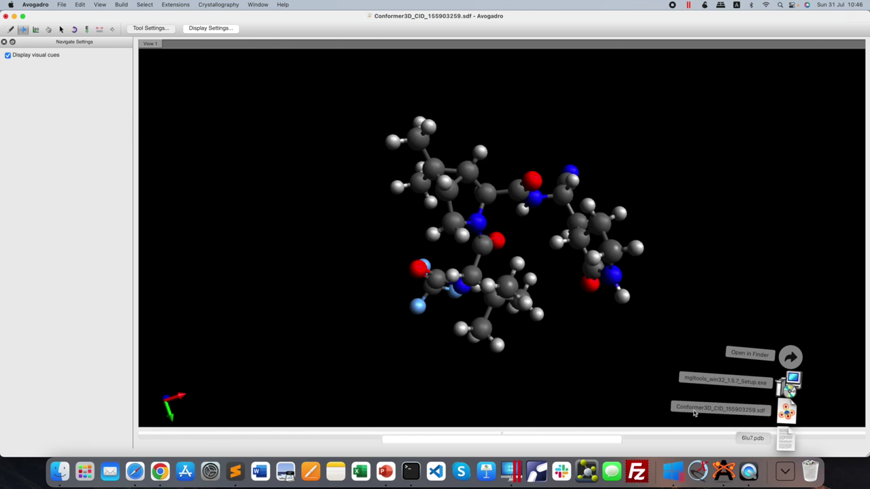
pyautogui.click(788, 297)
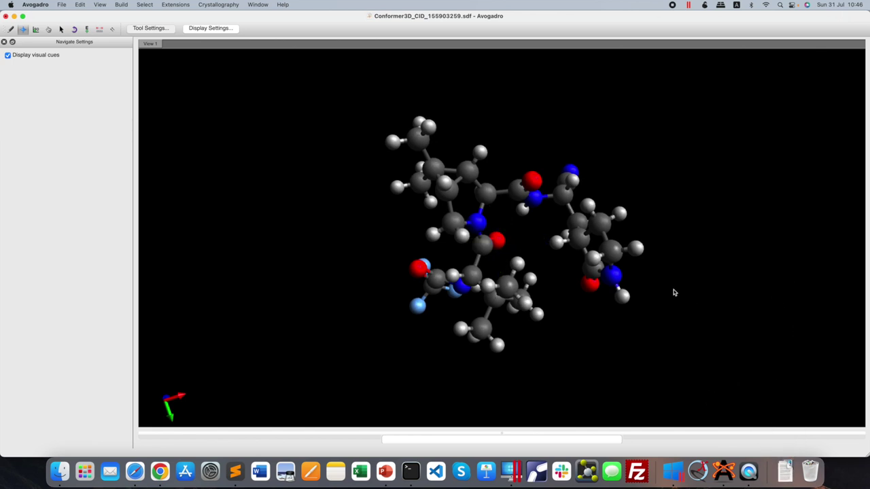
pyautogui.click(175, 4)
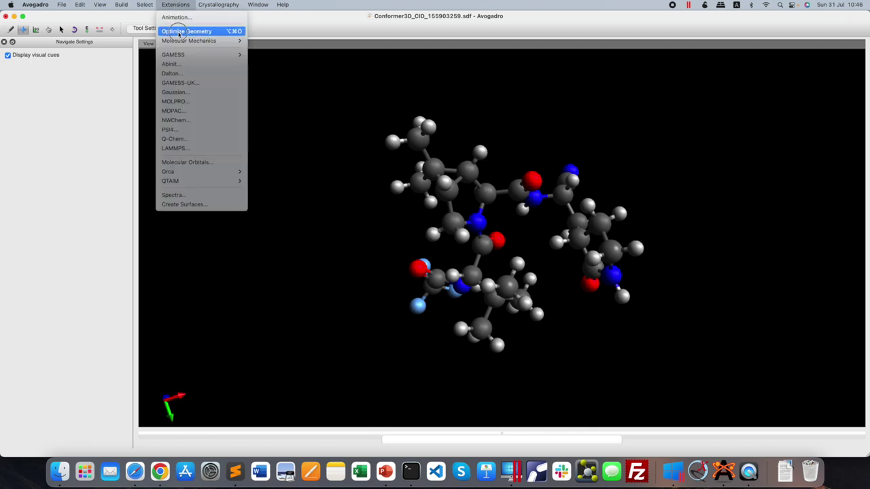
pyautogui.click(181, 32)
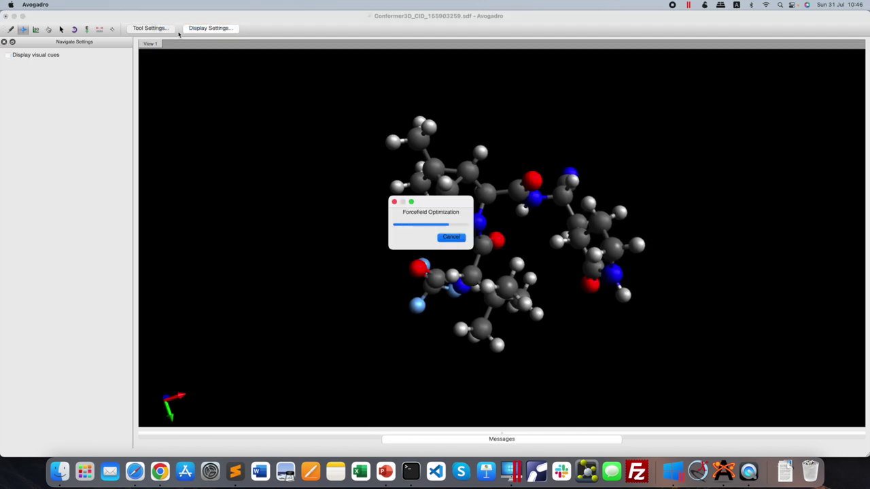
pyautogui.click(175, 5)
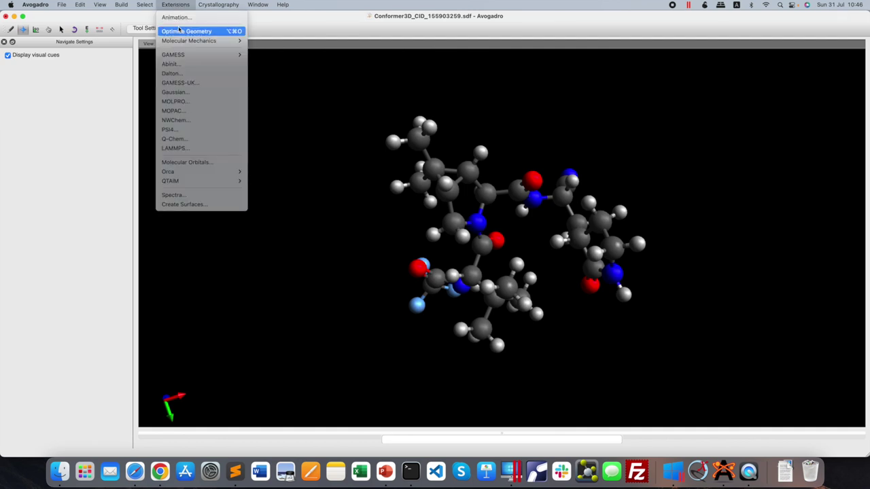
pyautogui.click(179, 31)
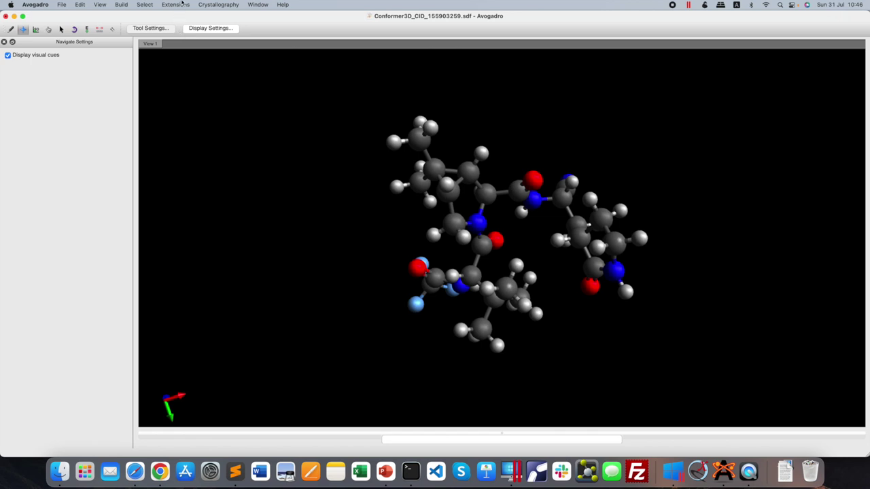
pyautogui.click(182, 4)
pyautogui.click(184, 32)
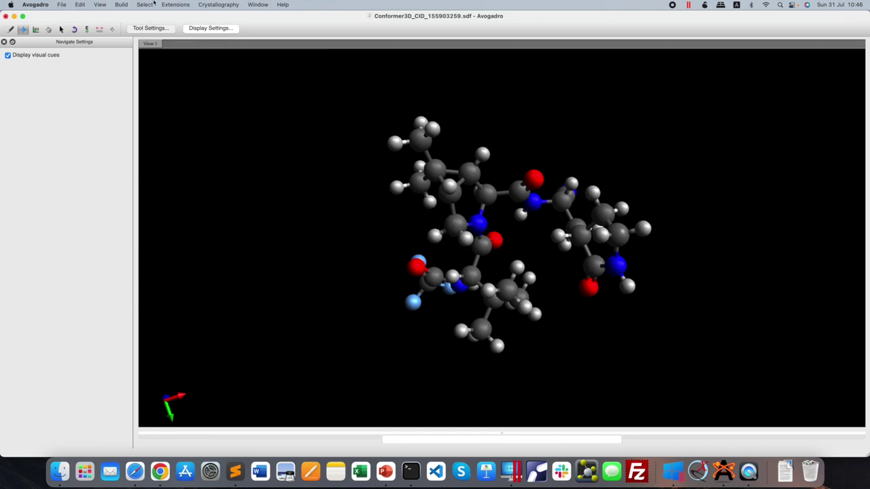
pyautogui.click(175, 5)
pyautogui.click(183, 30)
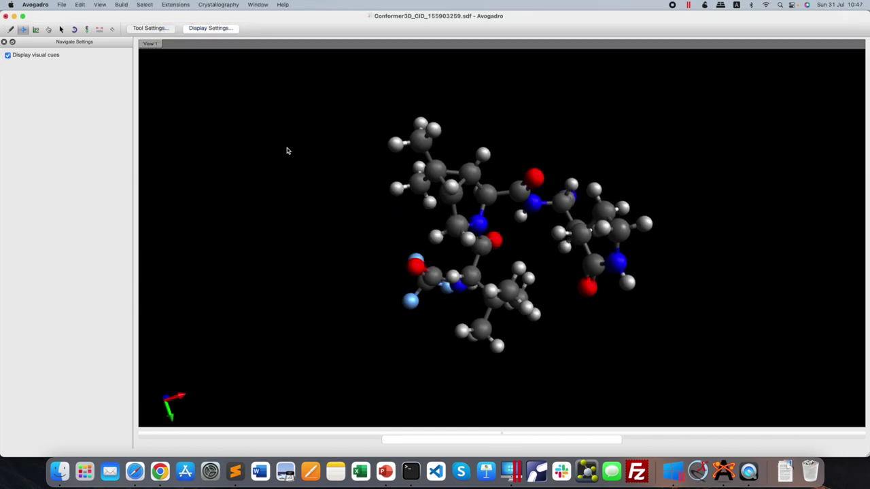
pyautogui.click(181, 6)
pyautogui.moveTo(182, 41)
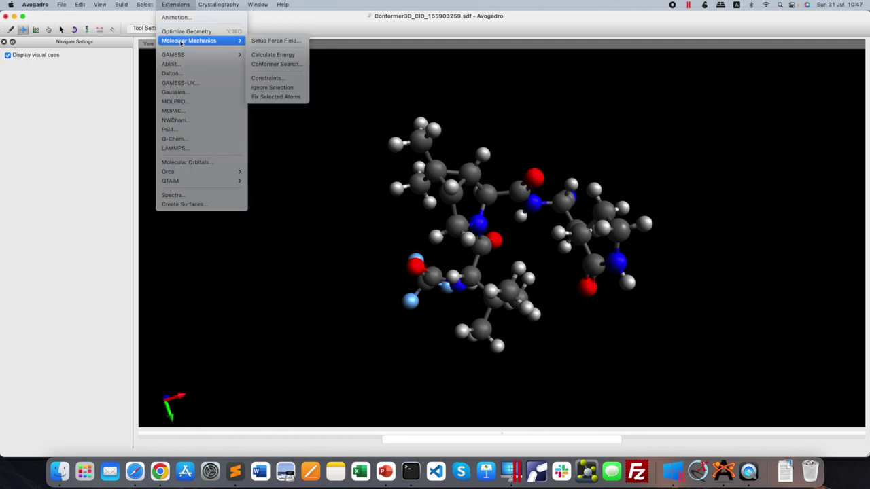
pyautogui.click(185, 34)
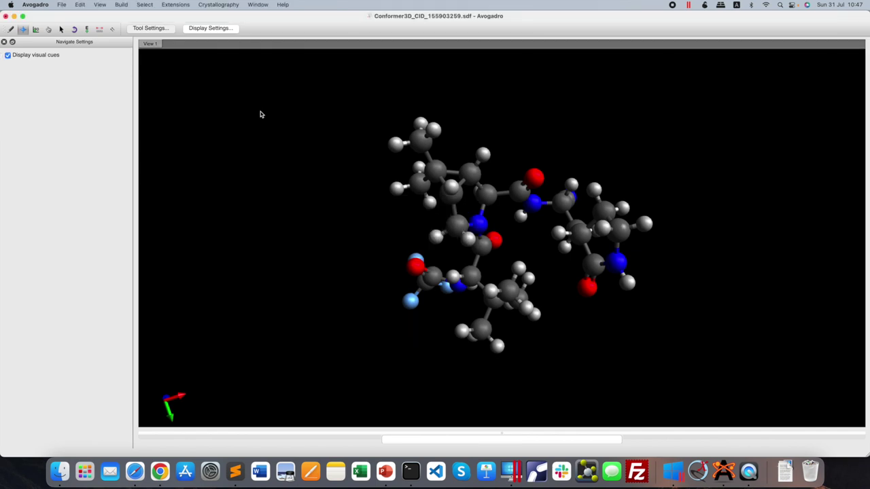
pyautogui.click(175, 4)
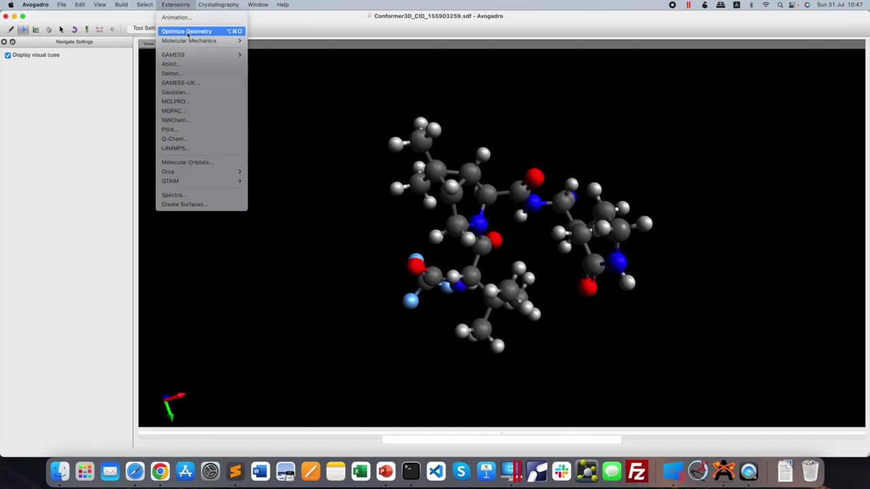
pyautogui.click(187, 32)
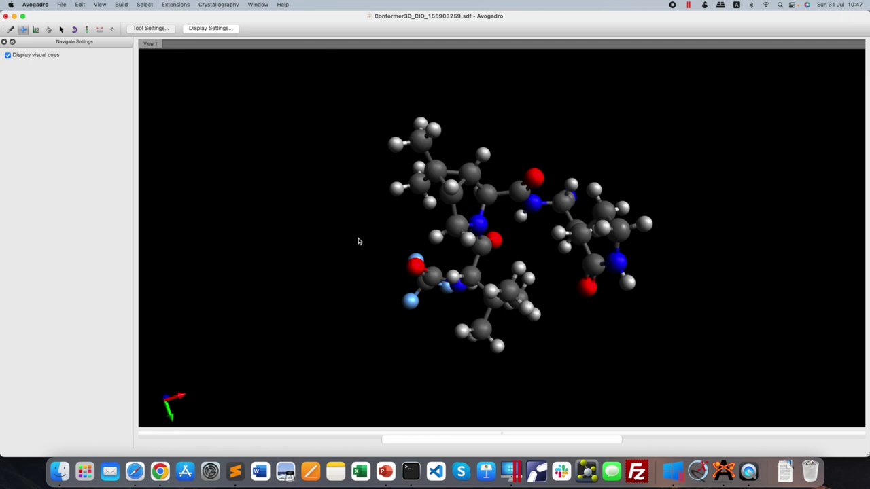
# Step: Save the optimized molecule in Sybyl Mol2 (*.mol2) format as ligand in the Autodock4 folder
pyautogui.click(60, 4)
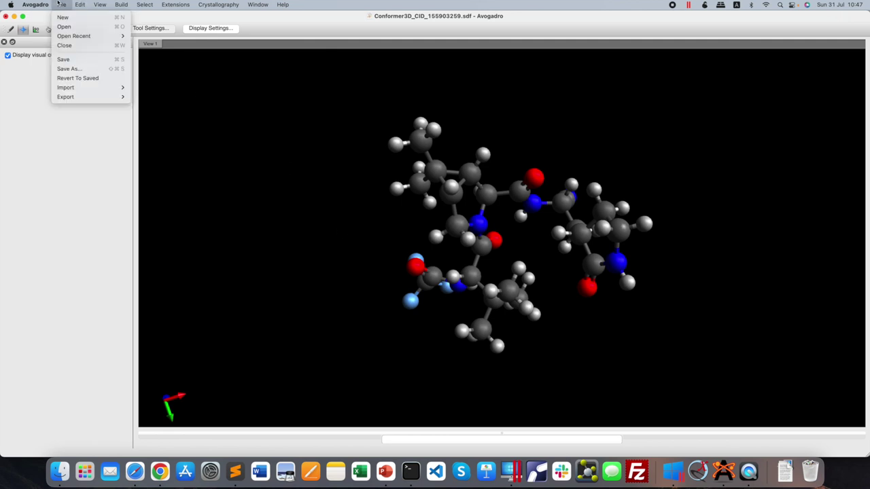
pyautogui.click(68, 69)
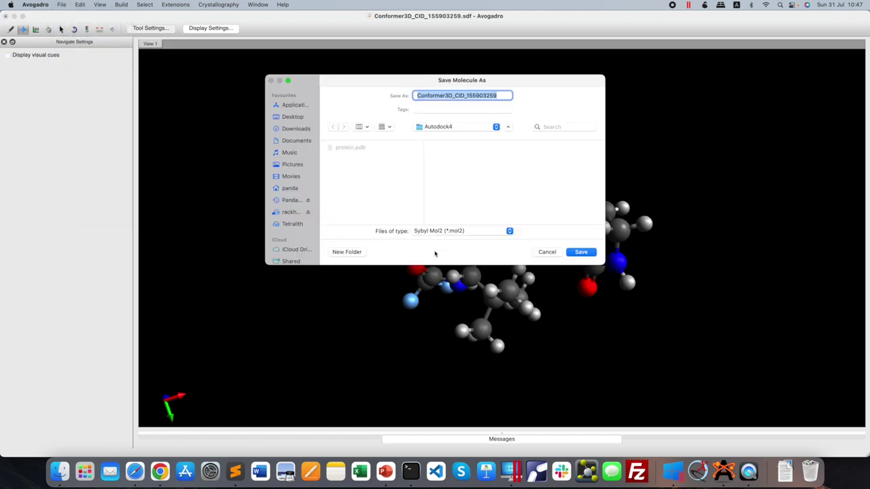
pyautogui.click(483, 232)
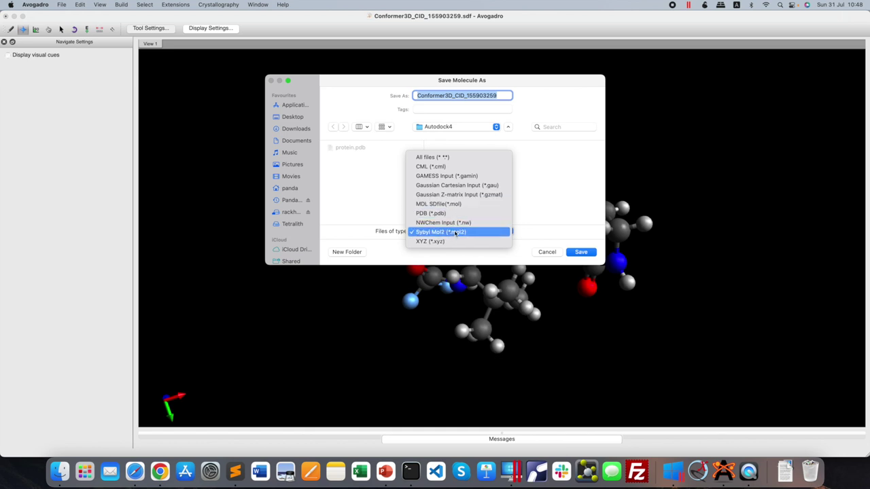
pyautogui.click(455, 233)
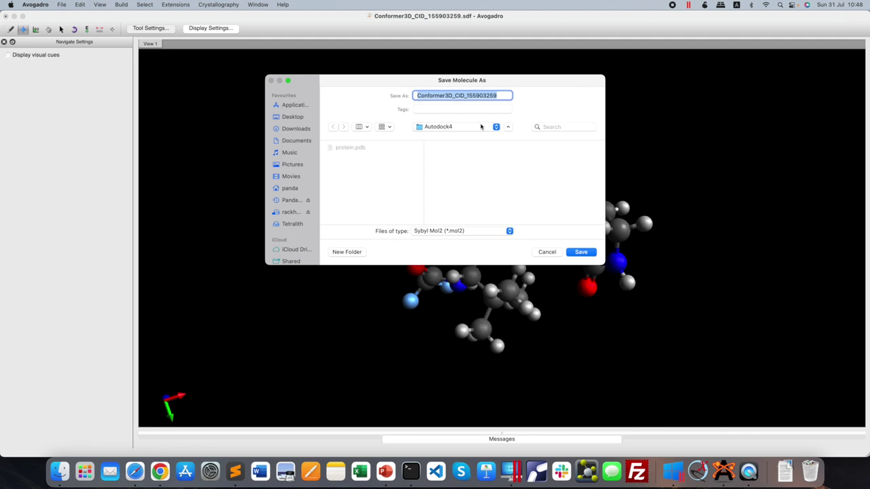
pyautogui.write('ligand')
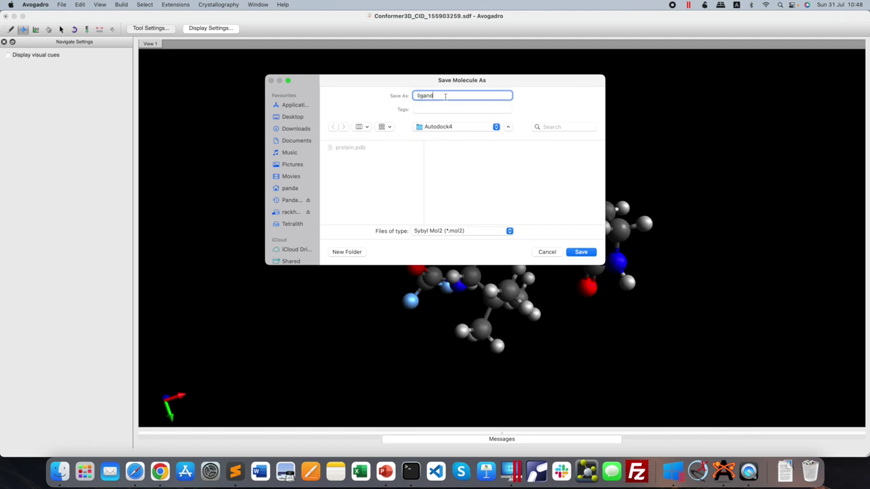
pyautogui.click(579, 253)
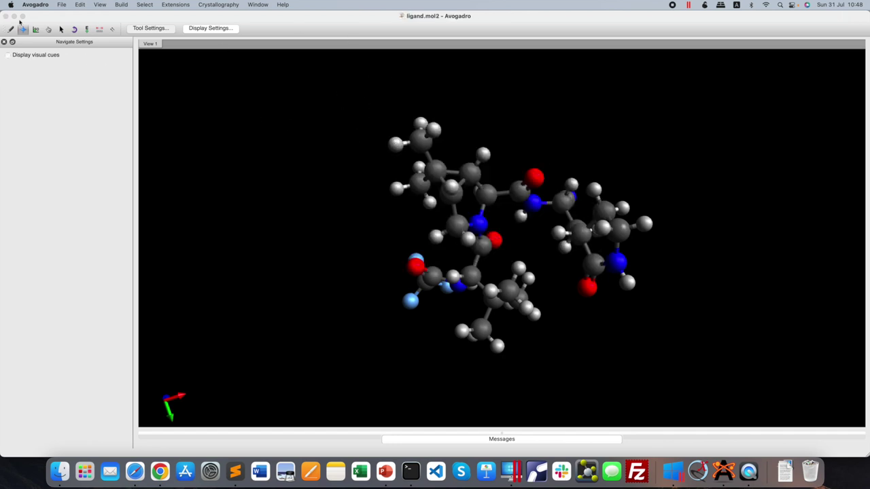
# Step: Close Avogadro, arrange ligand.mol2 beside protein.pdb in Finder's Autodock4 folder, and close the folder window
pyautogui.click(6, 15)
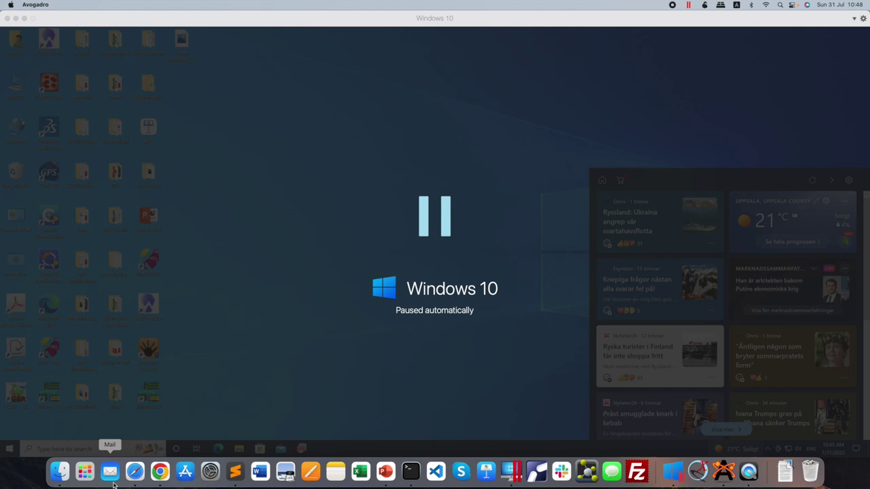
pyautogui.click(59, 471)
pyautogui.doubleClick(449, 143)
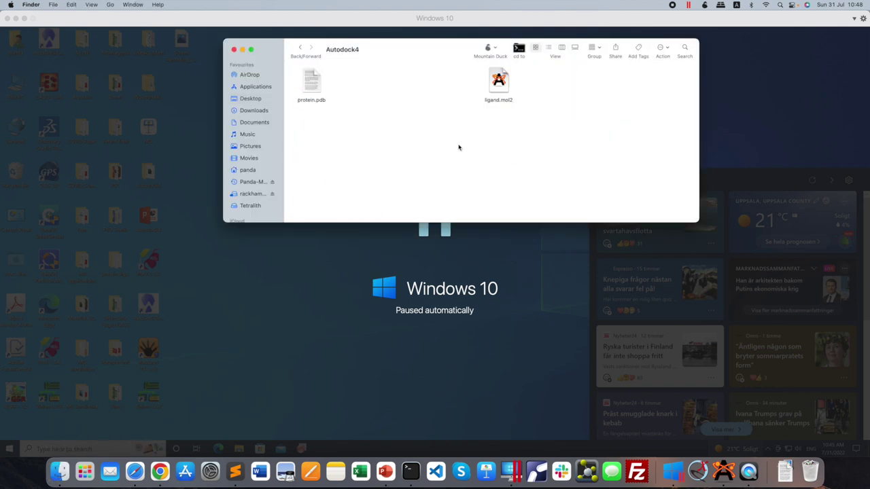
pyautogui.click(314, 91)
pyautogui.moveTo(507, 88); pyautogui.dragTo(354, 86)
pyautogui.click(393, 102)
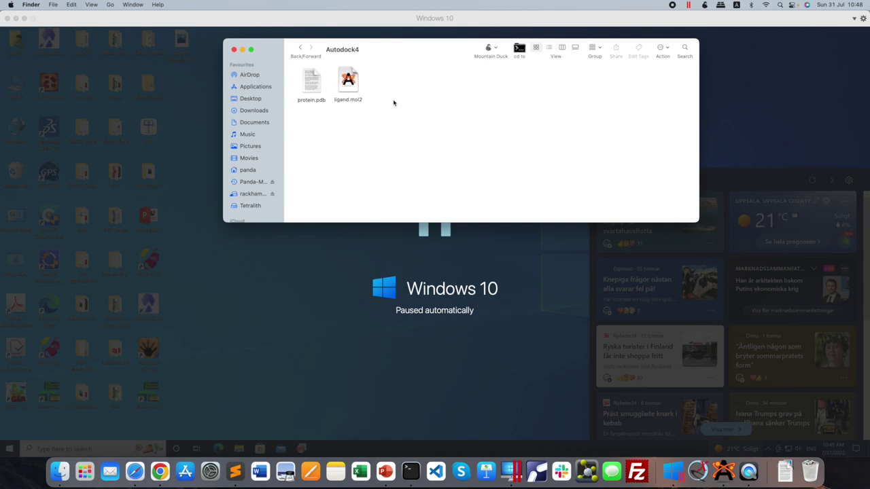
pyautogui.click(233, 49)
# Step: Resume the paused Windows 10 virtual machine and launch AutoDockTools-1.5.7 in a maximized window
pyautogui.click(814, 150)
pyautogui.click(785, 152)
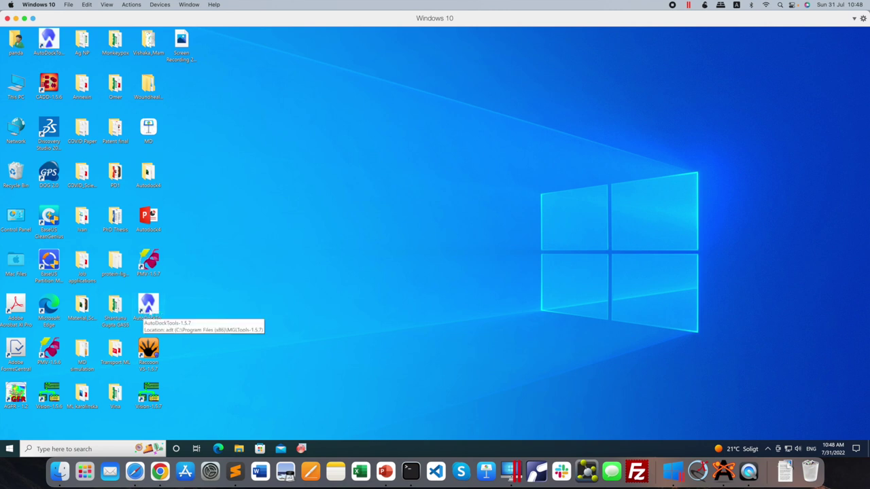
pyautogui.doubleClick(148, 309)
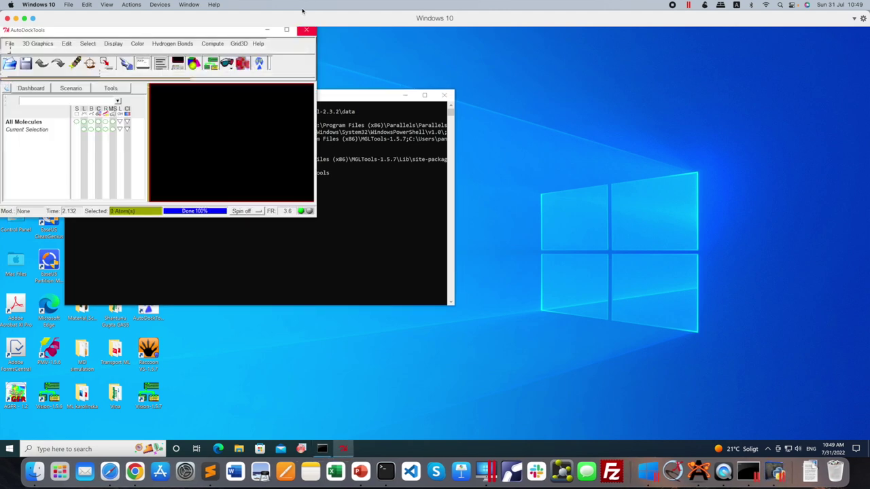
pyautogui.click(288, 32)
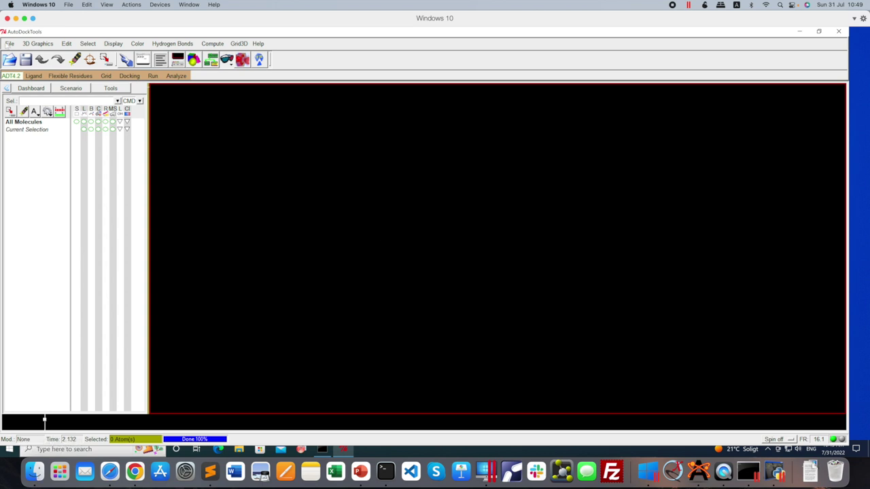
# Step: Load protein.pdb from the Autodock4 folder on the Desktop into AutoDockTools
pyautogui.click(9, 45)
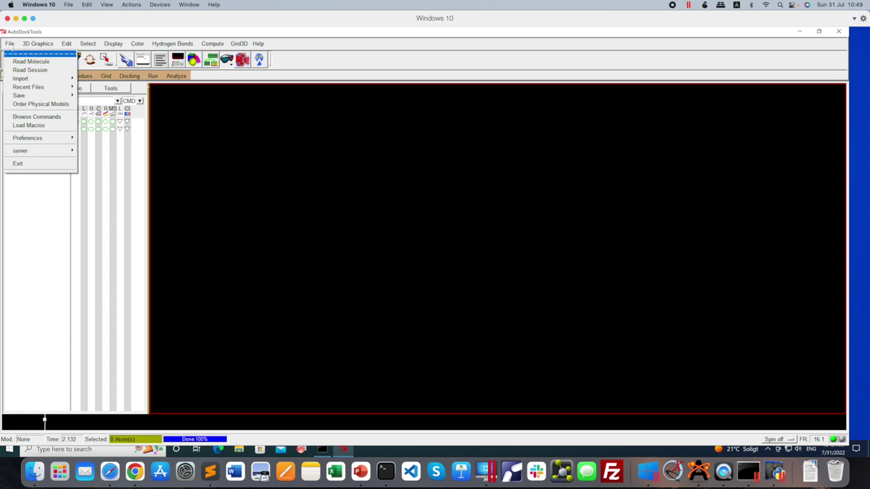
pyautogui.click(15, 63)
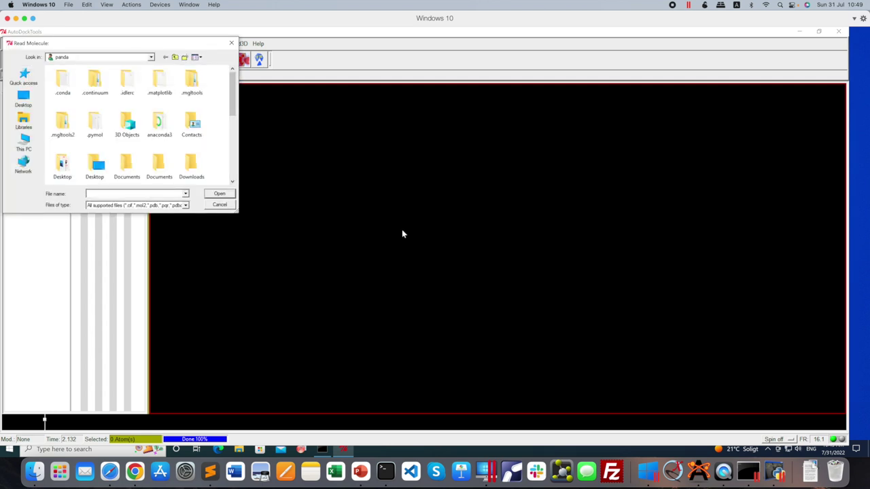
pyautogui.click(24, 100)
pyautogui.moveTo(232, 85); pyautogui.dragTo(231, 113)
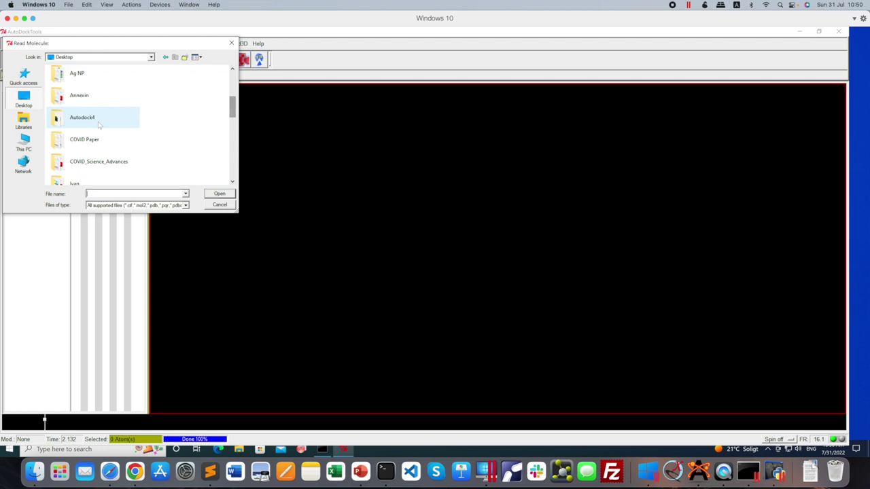
pyautogui.doubleClick(99, 120)
pyautogui.doubleClick(71, 88)
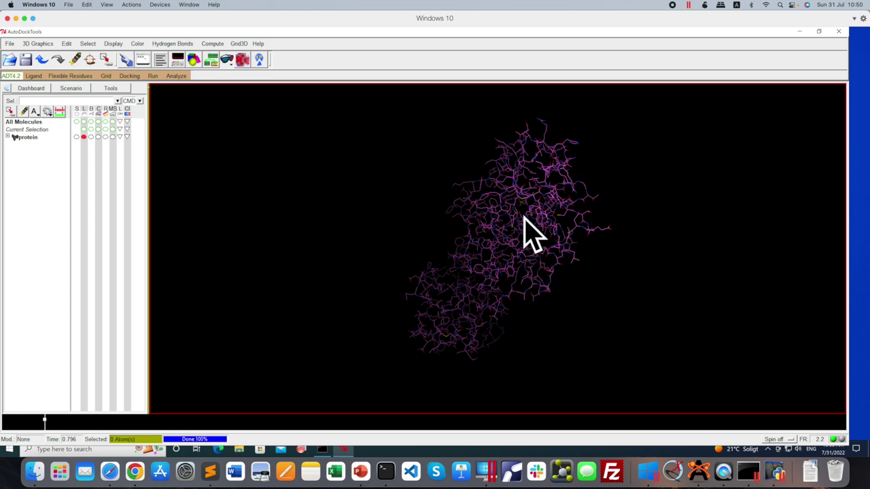
# Step: Delete the water molecules from the loaded protein
pyautogui.moveTo(485, 309); pyautogui.dragTo(678, 276)
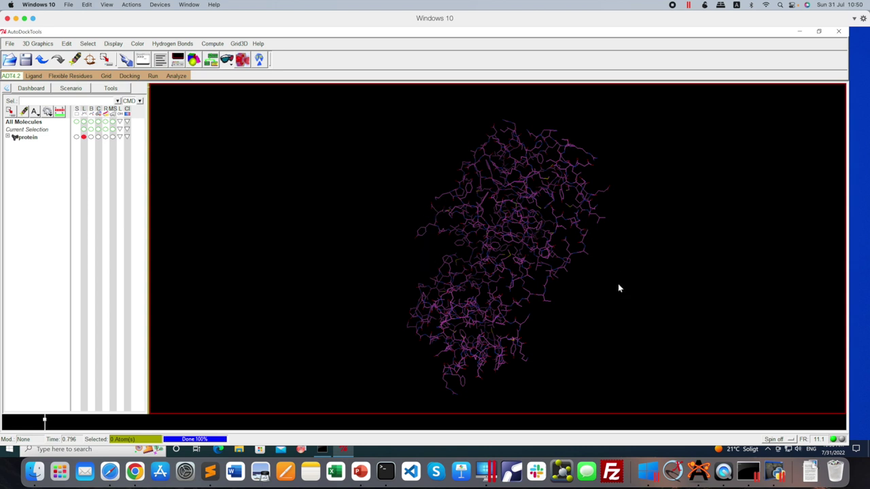
pyautogui.click(66, 44)
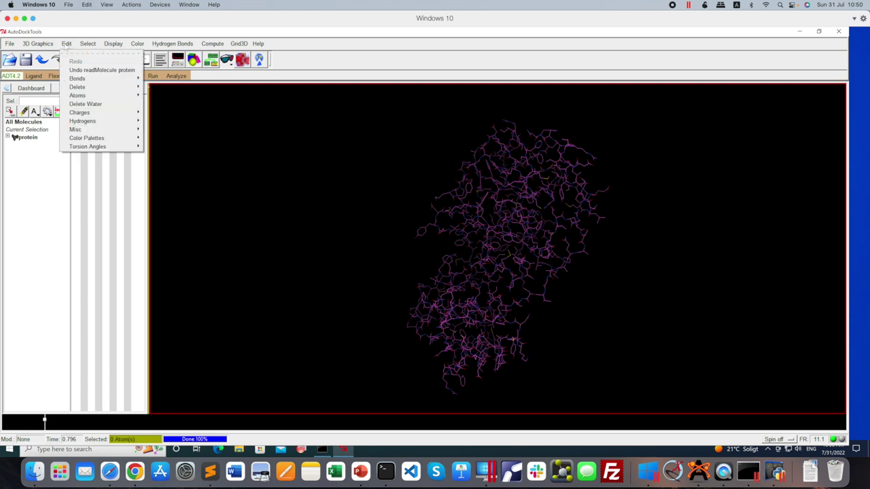
pyautogui.click(93, 106)
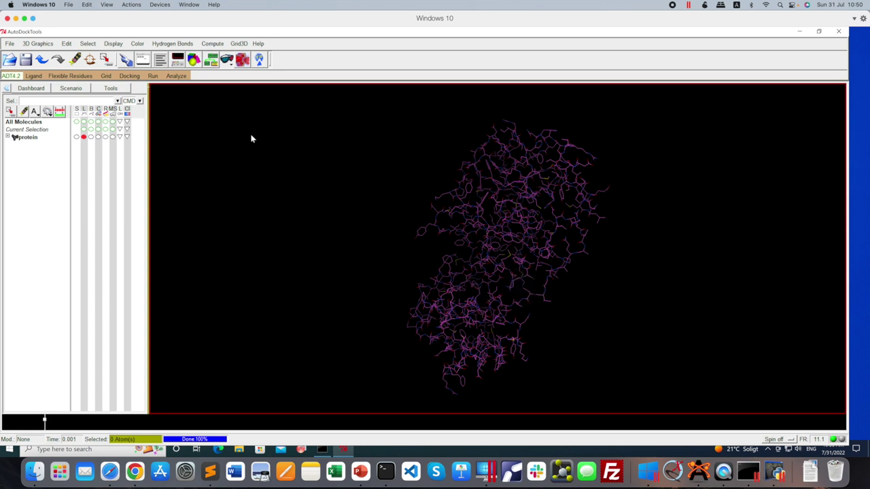
# Step: Add all hydrogens to the protein with the noBondOrder method and atom renumbering, and merge the non-polar hydrogens
pyautogui.click(67, 44)
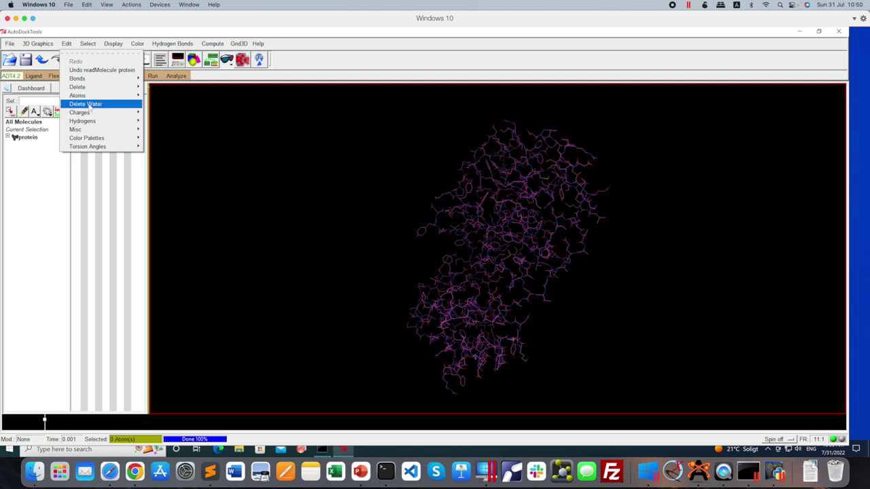
pyautogui.moveTo(90, 121)
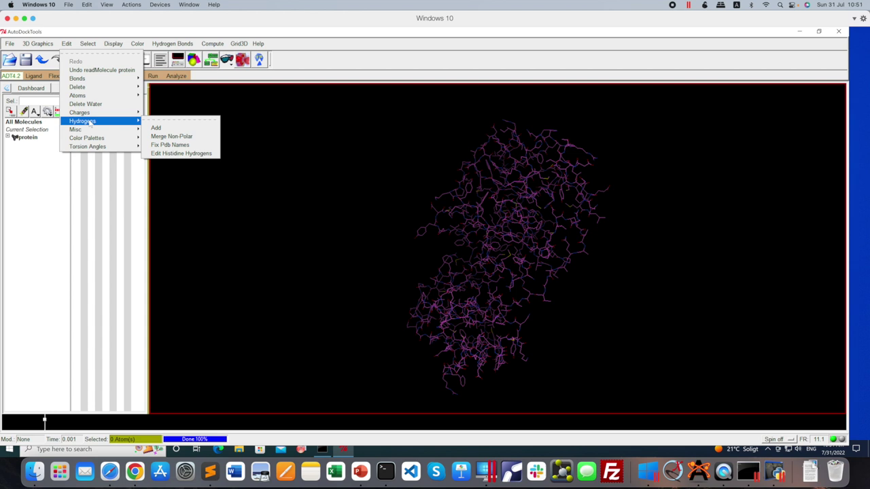
pyautogui.click(157, 128)
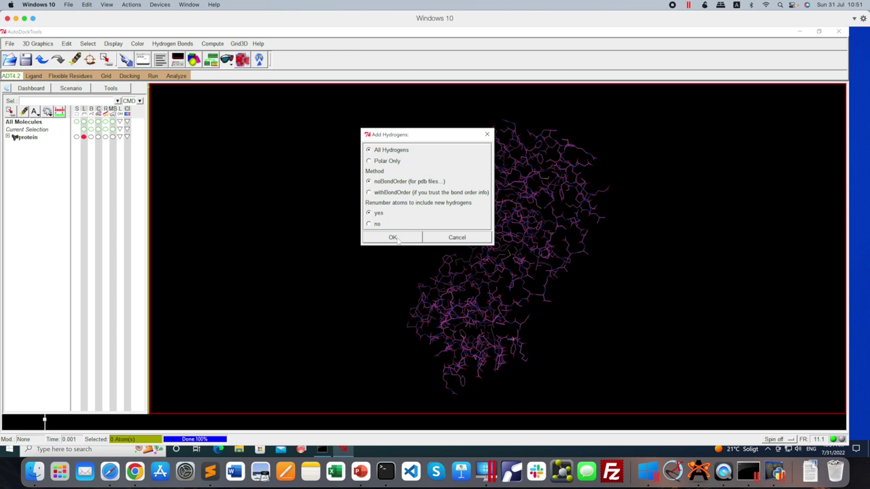
pyautogui.click(393, 238)
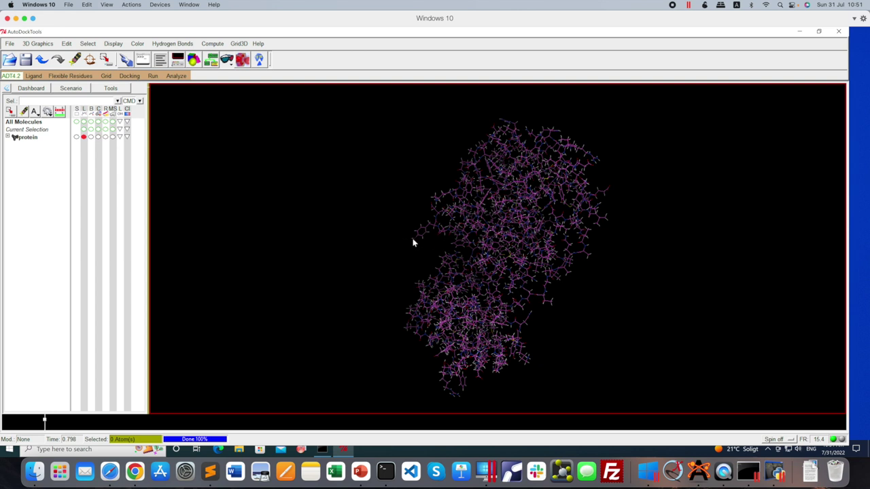
pyautogui.click(66, 44)
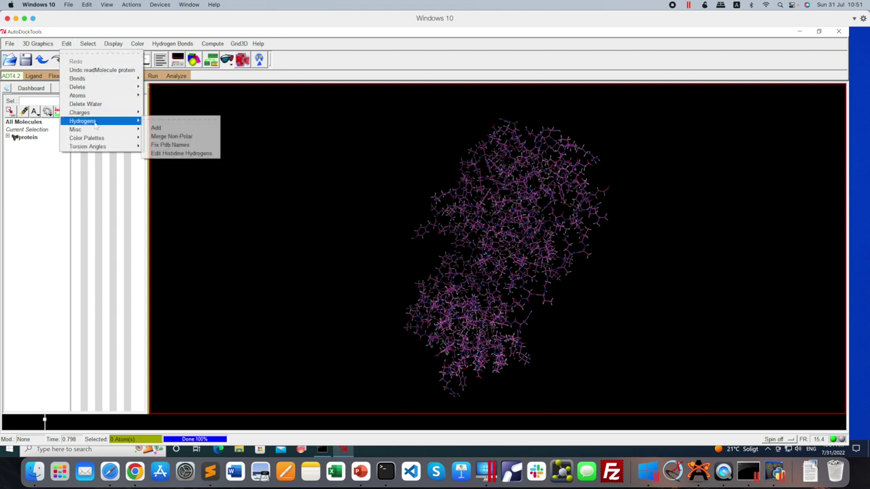
pyautogui.click(163, 138)
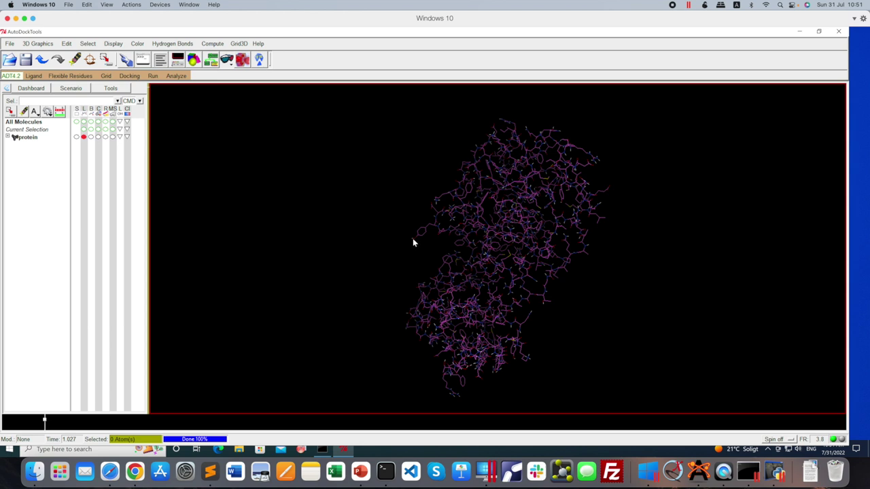
pyautogui.click(66, 44)
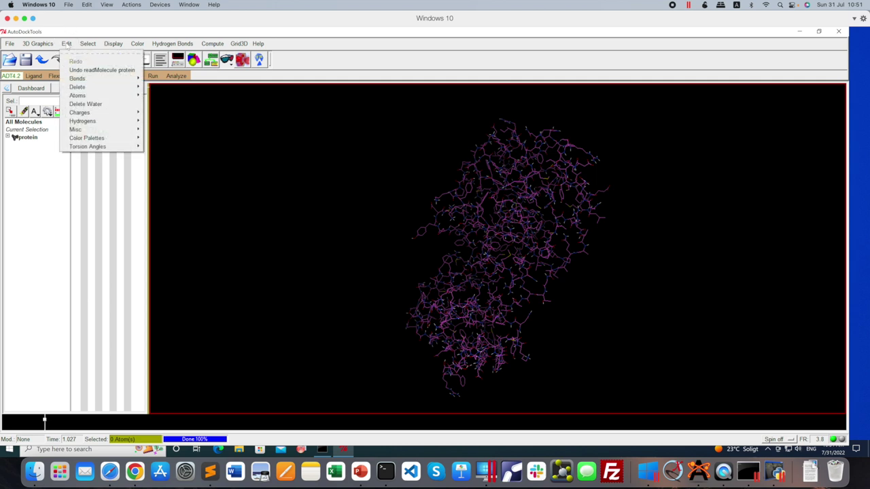
pyautogui.moveTo(97, 114)
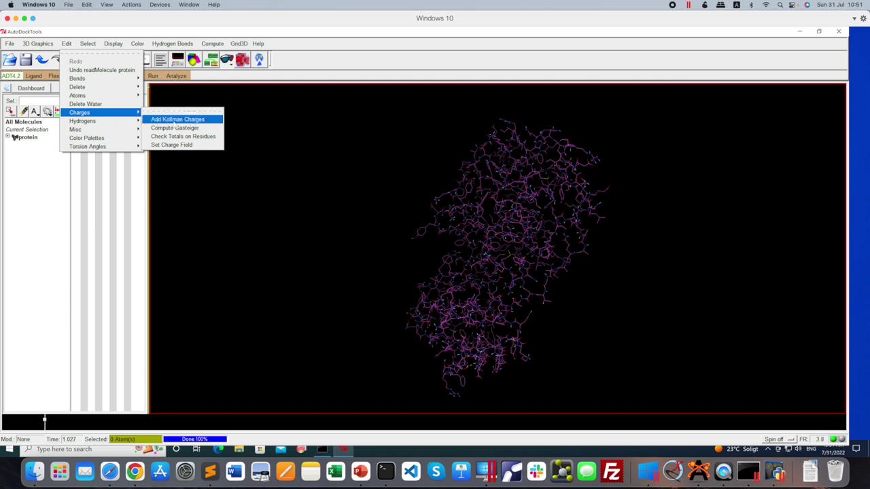
pyautogui.click(326, 178)
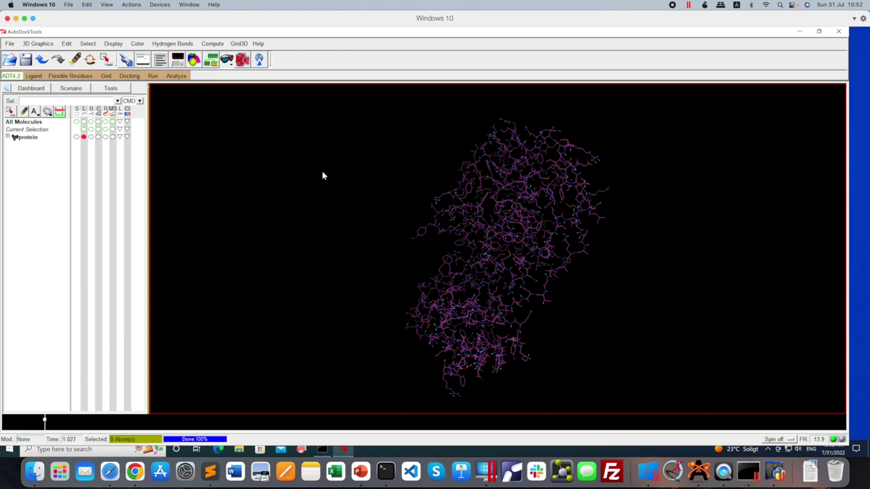
# Step: Switch to Finder, open the Autodock4 folder with protein.pdb selected, and enlarge its window
pyautogui.click(34, 471)
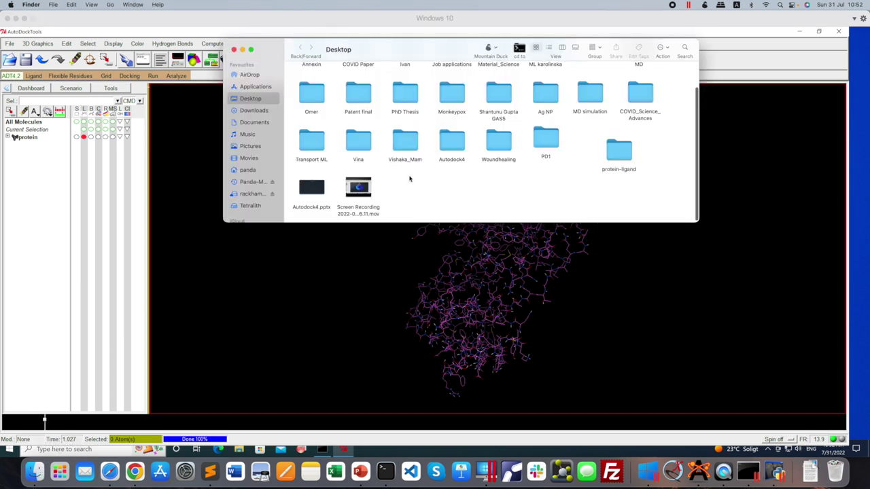
pyautogui.doubleClick(442, 147)
pyautogui.click(312, 89)
pyautogui.moveTo(433, 49); pyautogui.dragTo(377, 112)
pyautogui.moveTo(638, 284); pyautogui.dragTo(763, 367)
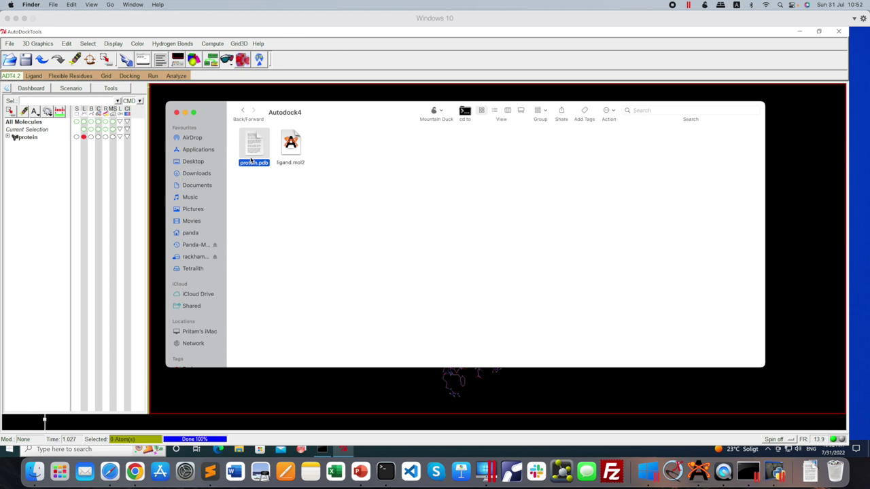
# Step: Open a Terminal in the Autodock4 folder, reposition and enlarge its window, and increase the text size
pyautogui.click(464, 110)
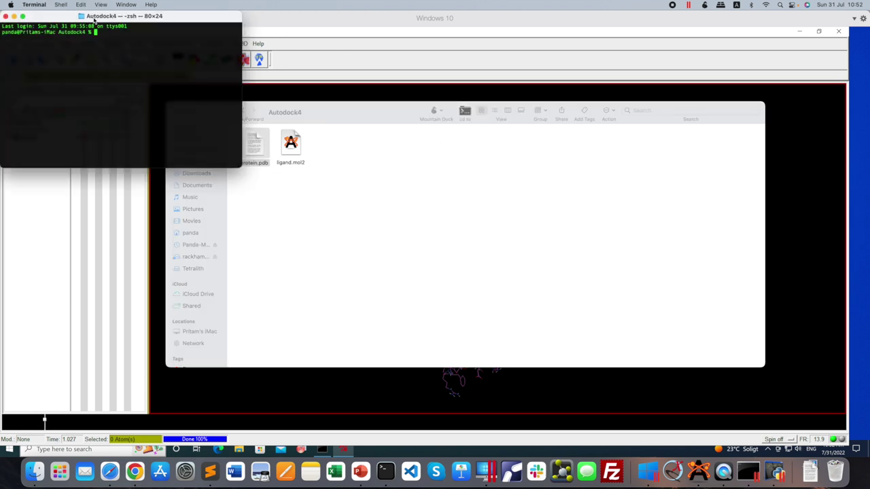
pyautogui.moveTo(126, 11); pyautogui.dragTo(515, 190)
pyautogui.moveTo(621, 291); pyautogui.dragTo(816, 452)
pyautogui.moveTo(550, 140); pyautogui.dragTo(480, 107)
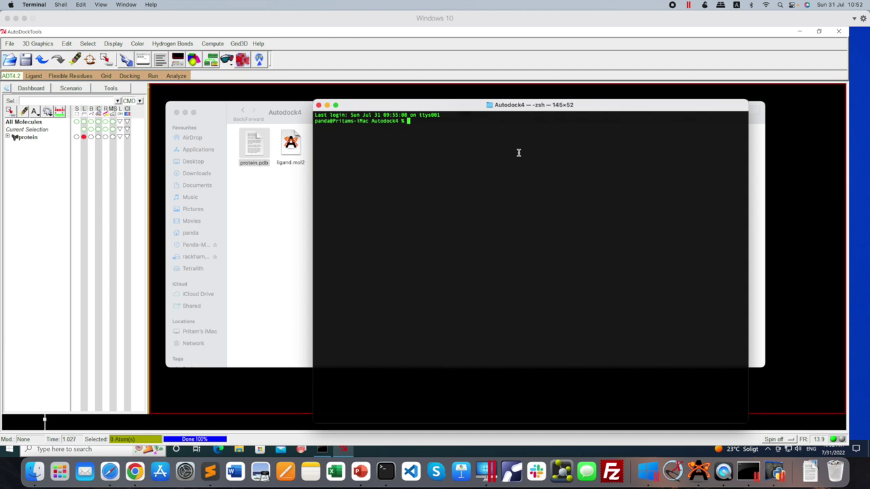
pyautogui.press('super+plus')
pyautogui.press('super+plus')
pyautogui.press('super+plus')
pyautogui.press('super+plus')
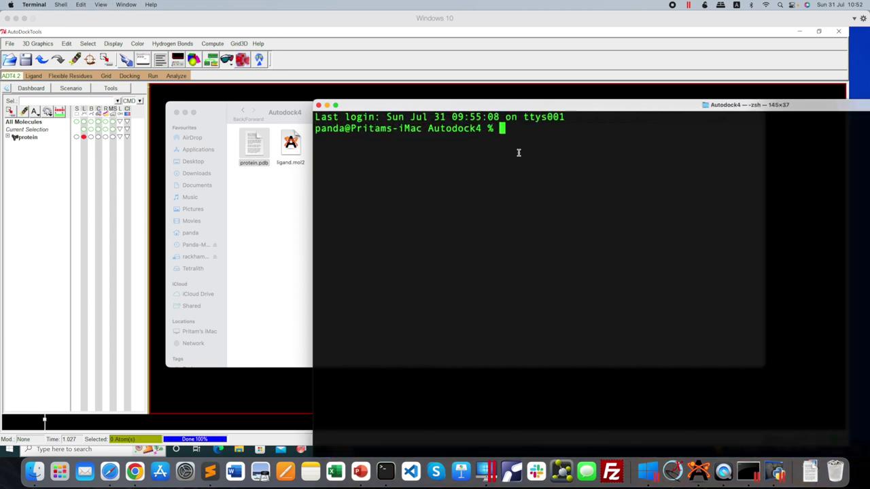
pyautogui.moveTo(481, 108); pyautogui.dragTo(442, 102)
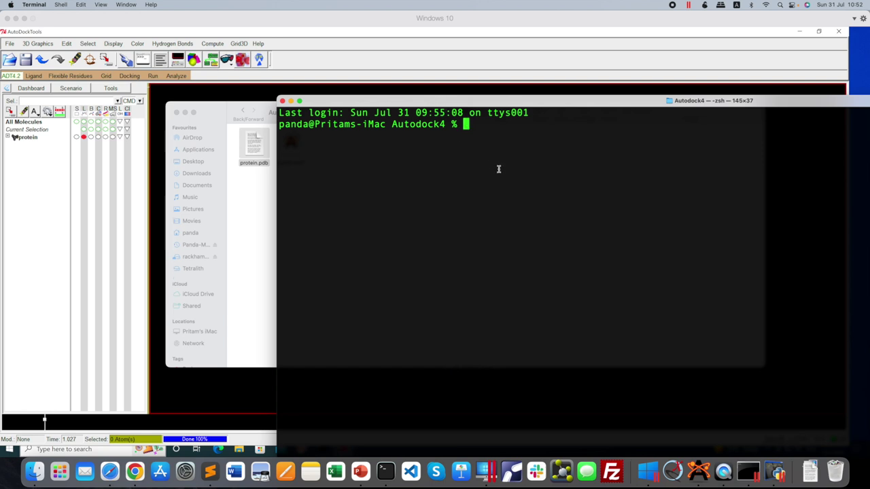
# Step: Run gmx pdb2gmx -f protein.pdb -o processed.gro in the Autodock4 folder
pyautogui.write('gmx pdb2gmx ')
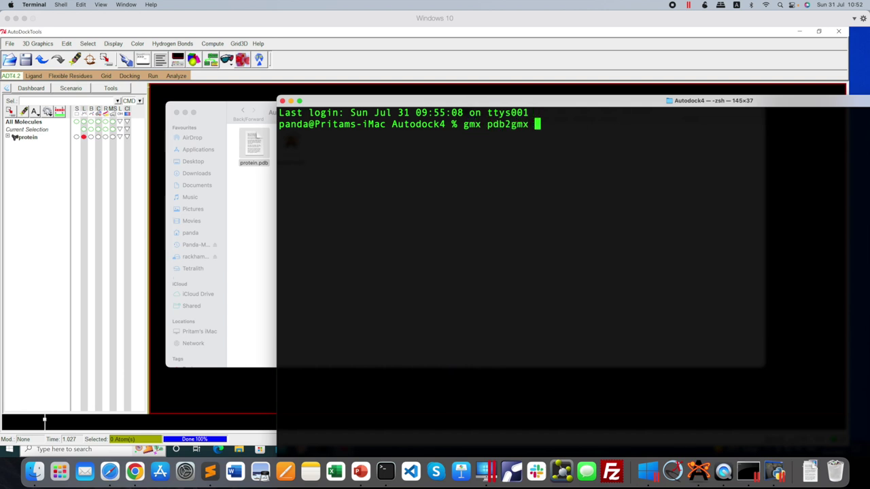
pyautogui.write('-f protein.pdb -o proc')
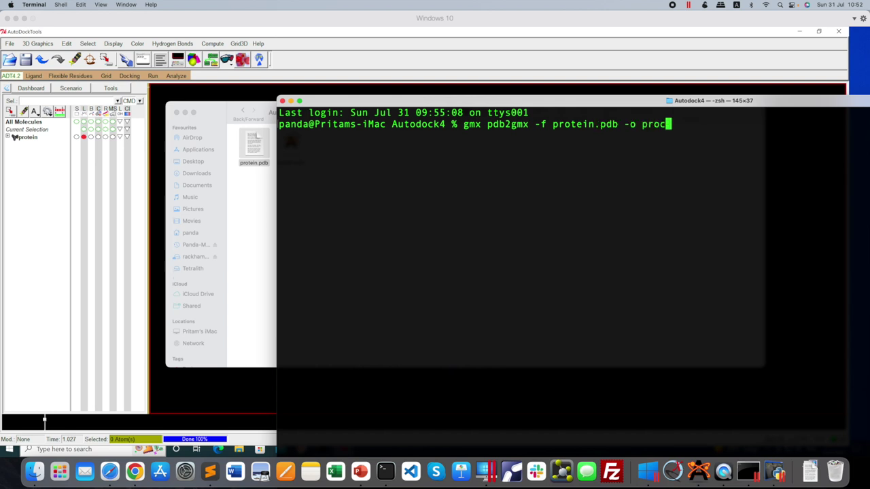
pyautogui.write('essed.gro')
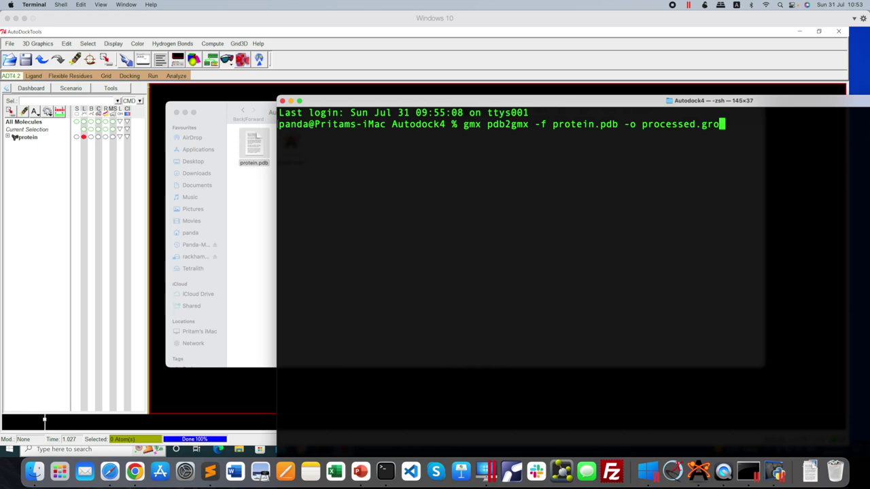
pyautogui.press('Return')
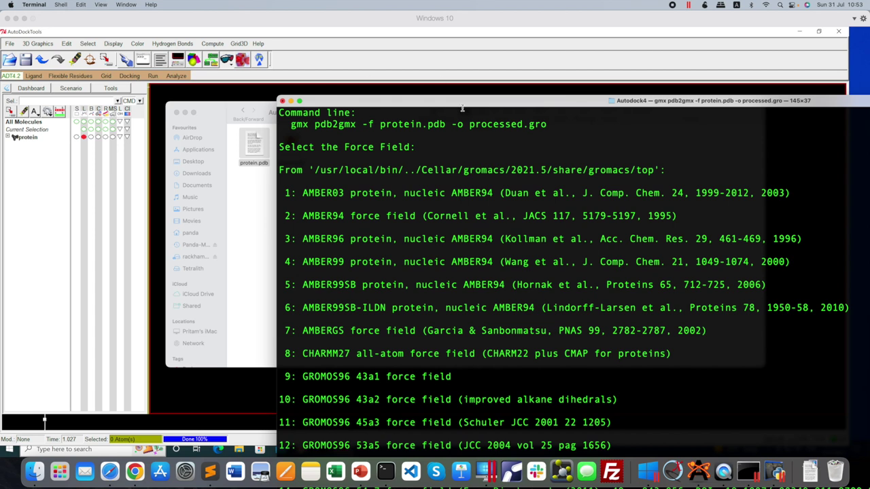
# Step: Choose force field 15, OPLS-AA/L all-atom, for the pdb2gmx run, keeping the full option list in view
pyautogui.moveTo(456, 101); pyautogui.dragTo(411, 27)
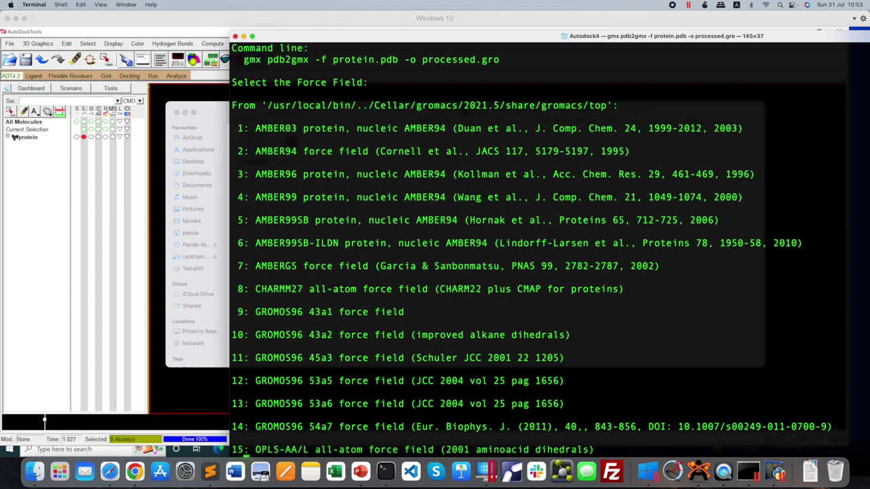
pyautogui.moveTo(535, 34); pyautogui.dragTo(511, 24)
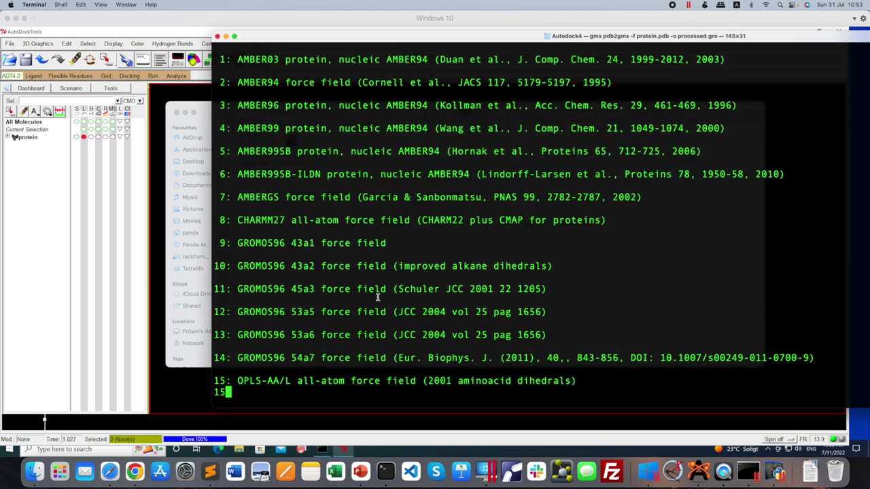
pyautogui.press('Return')
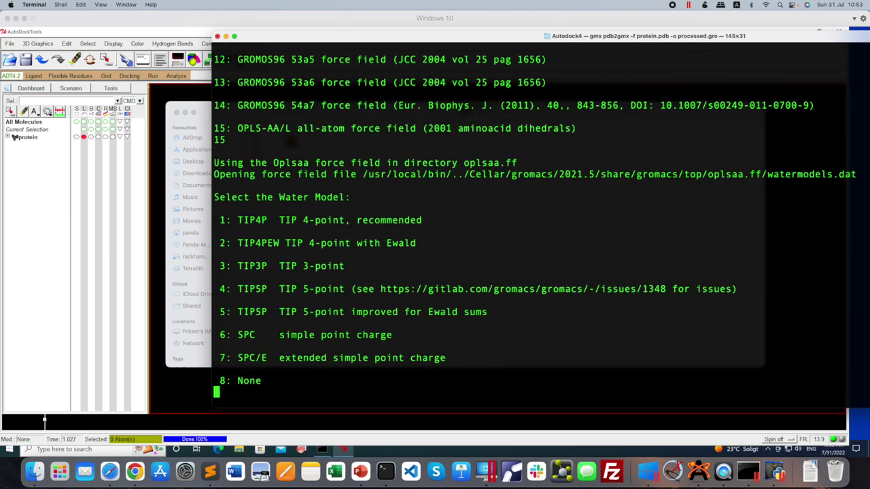
# Step: Choose water model 1, TIP4P, for the pdb2gmx run and highlight the total charge line in its output
pyautogui.write('1')
pyautogui.press('Return')
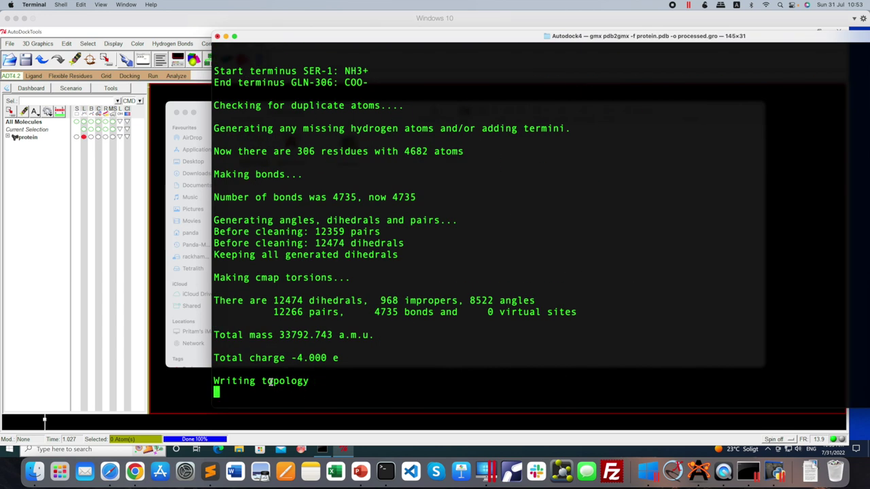
pyautogui.moveTo(214, 357); pyautogui.dragTo(338, 208)
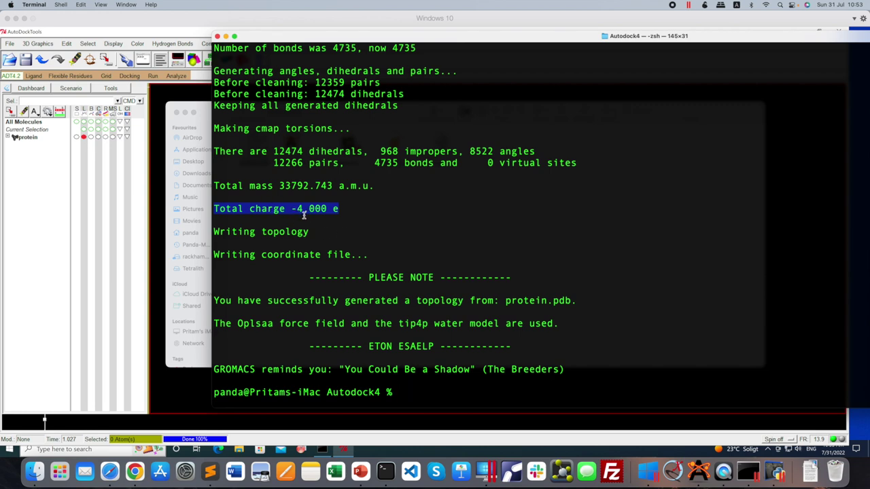
# Step: Switch to AutoDockTools, add Kollman charges to the protein, and compare the added total with the pdb2gmx total charge in Terminal
pyautogui.click(171, 103)
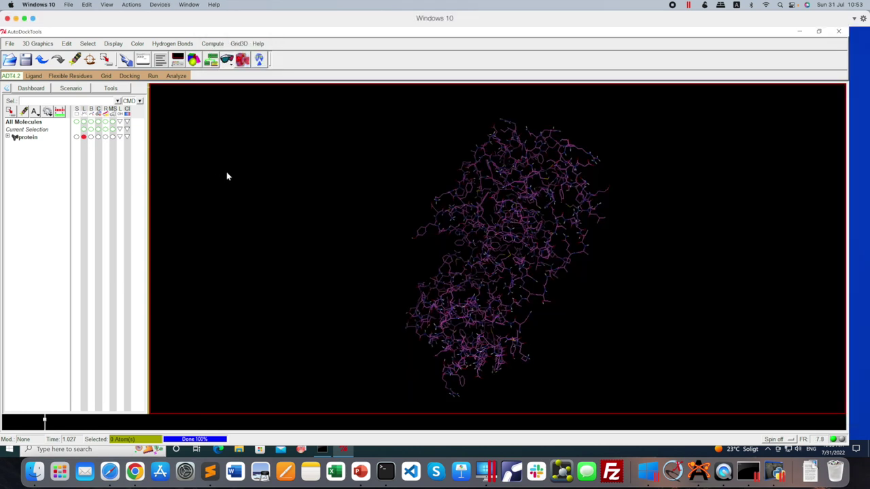
pyautogui.click(67, 43)
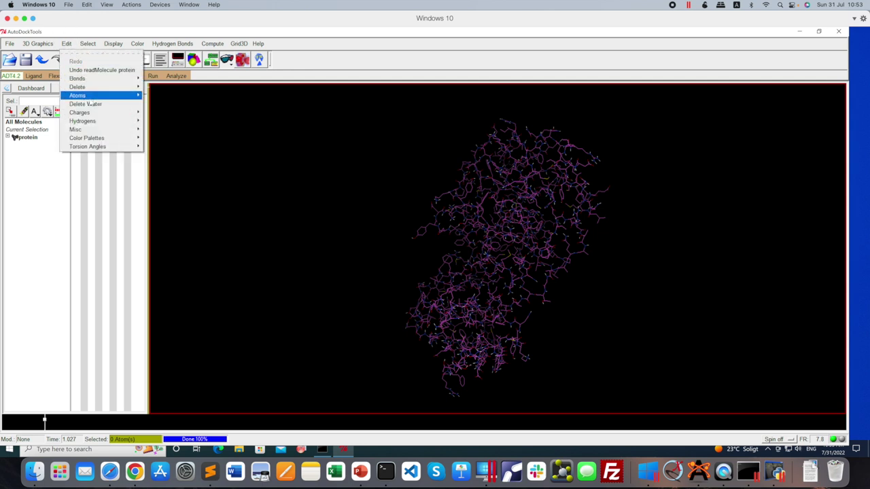
pyautogui.moveTo(91, 114)
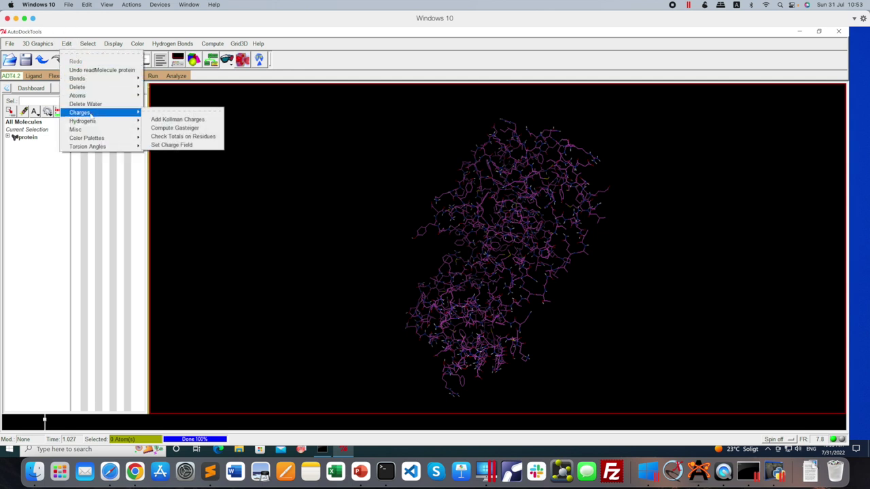
pyautogui.click(171, 121)
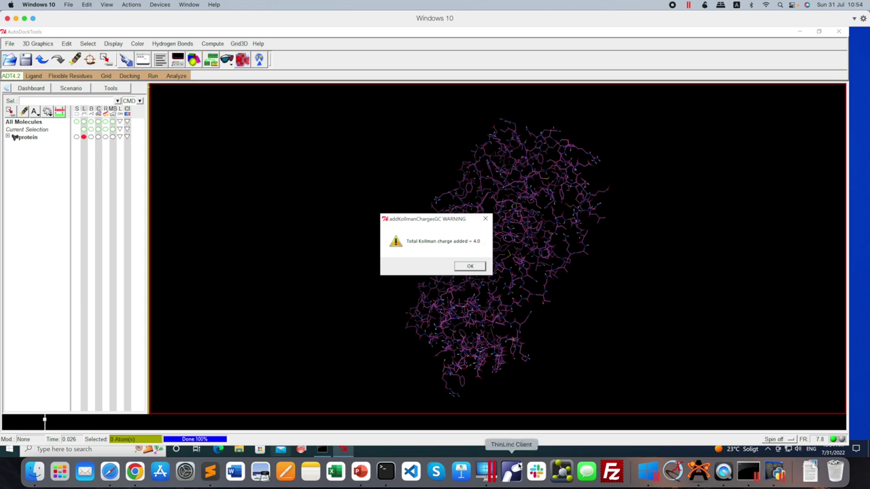
pyautogui.click(385, 471)
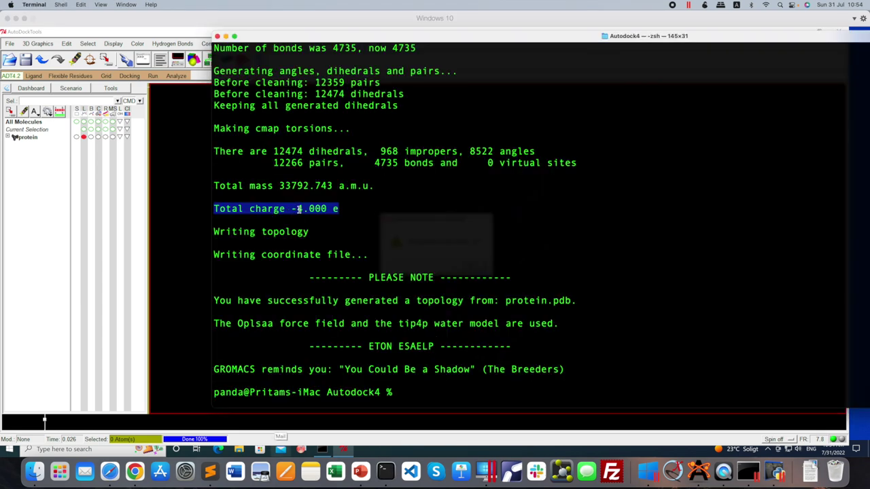
pyautogui.click(192, 202)
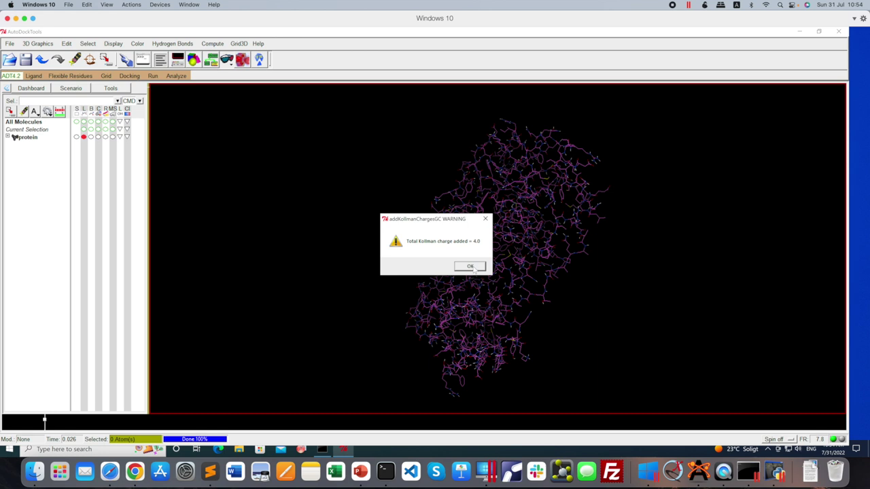
pyautogui.click(471, 266)
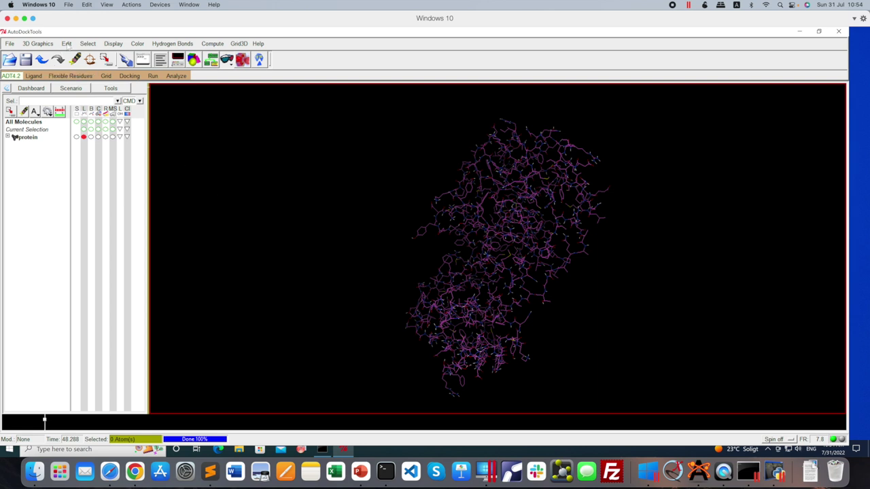
# Step: Review the Kollman charge option and recheck the pdb2gmx total charge in Terminal, returning to AutoDockTools
pyautogui.click(67, 43)
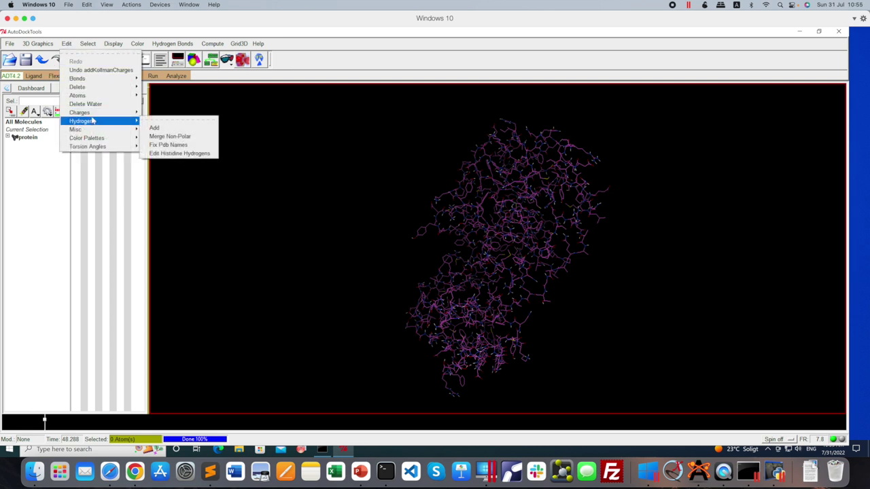
pyautogui.moveTo(93, 114)
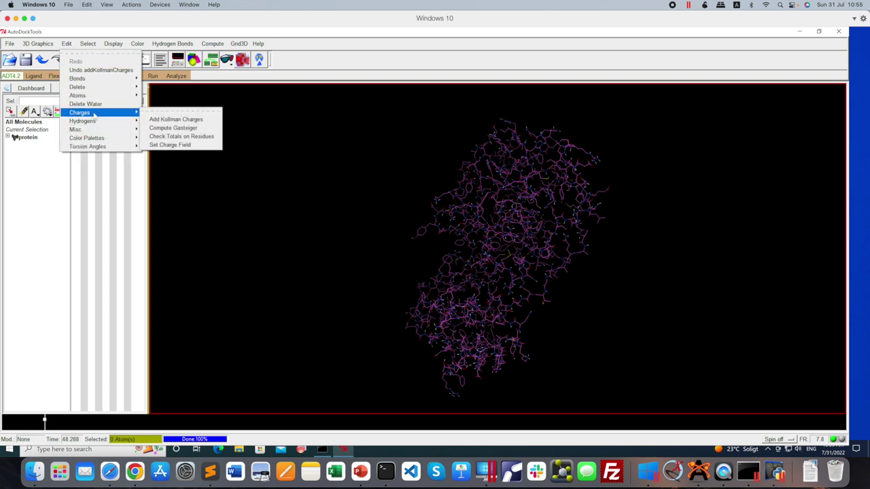
pyautogui.click(192, 120)
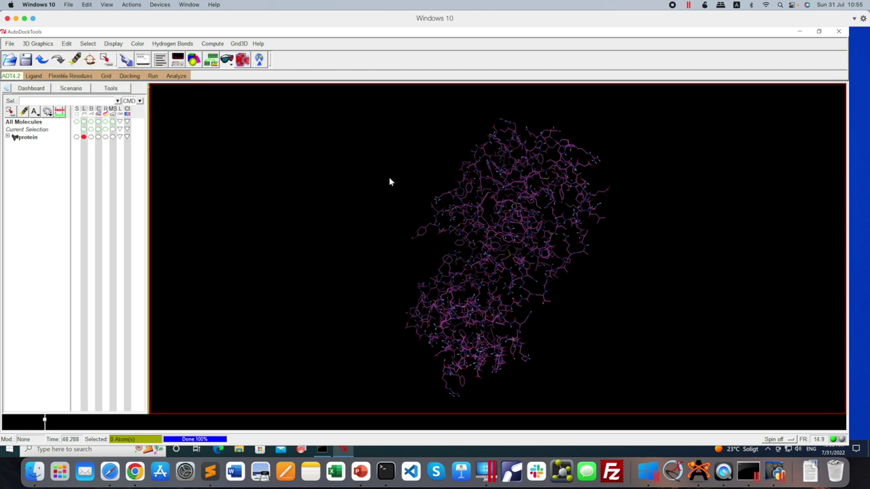
pyautogui.click(385, 471)
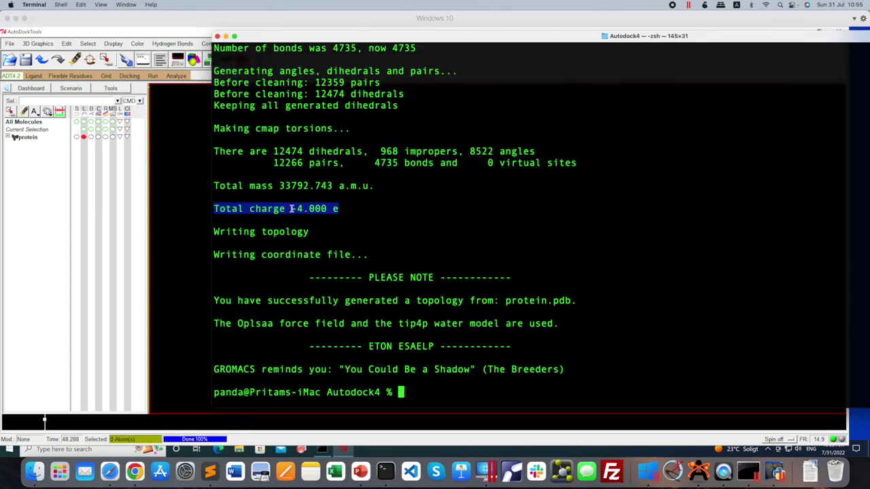
pyautogui.click(194, 190)
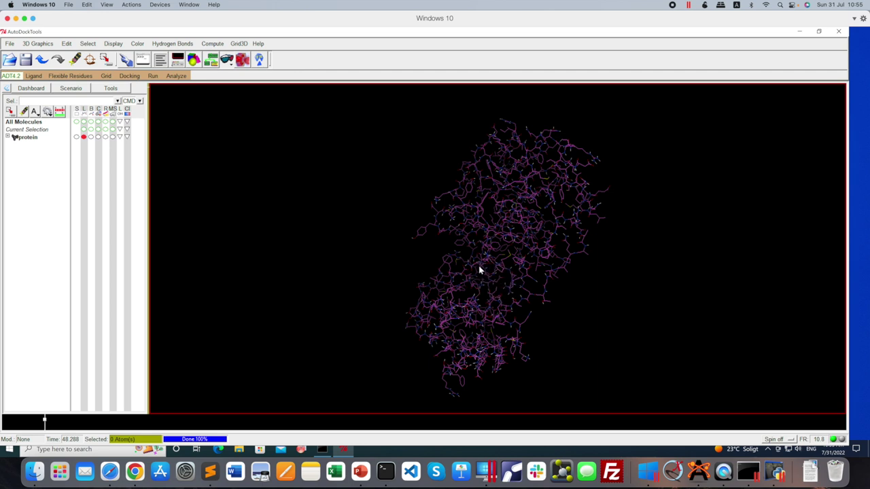
# Step: Assign AD4 atom types to the protein
pyautogui.click(66, 43)
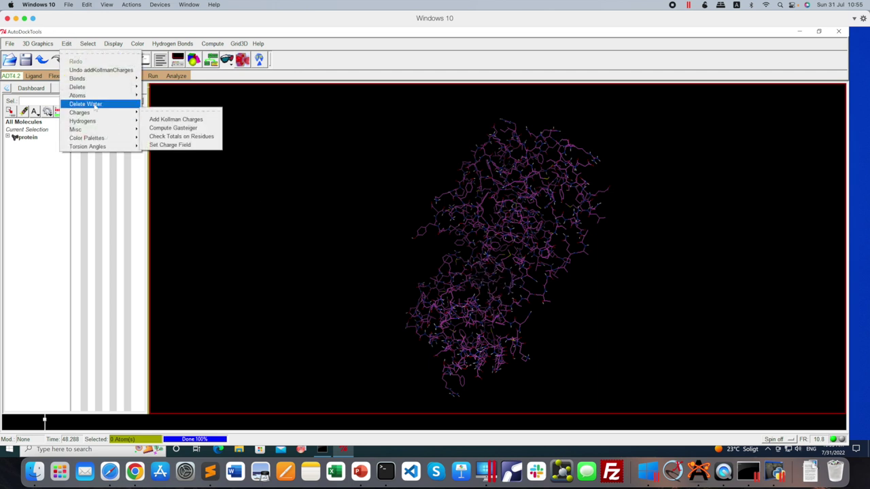
pyautogui.moveTo(92, 123)
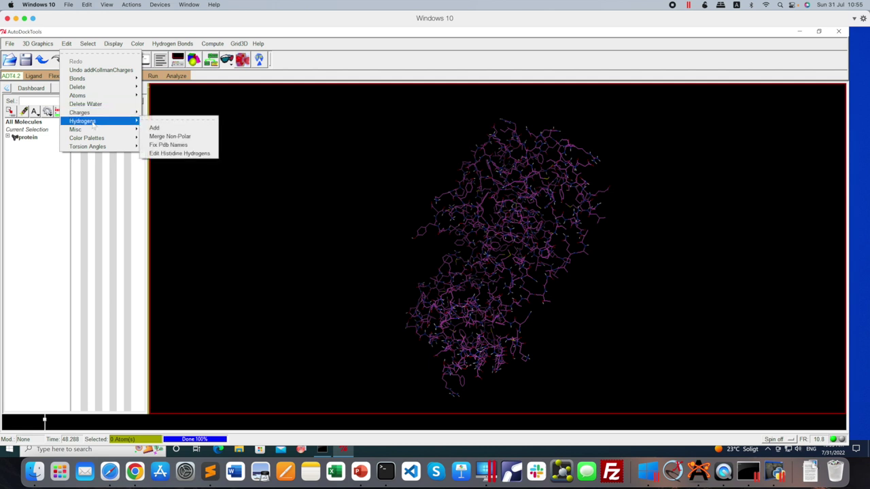
pyautogui.moveTo(89, 98)
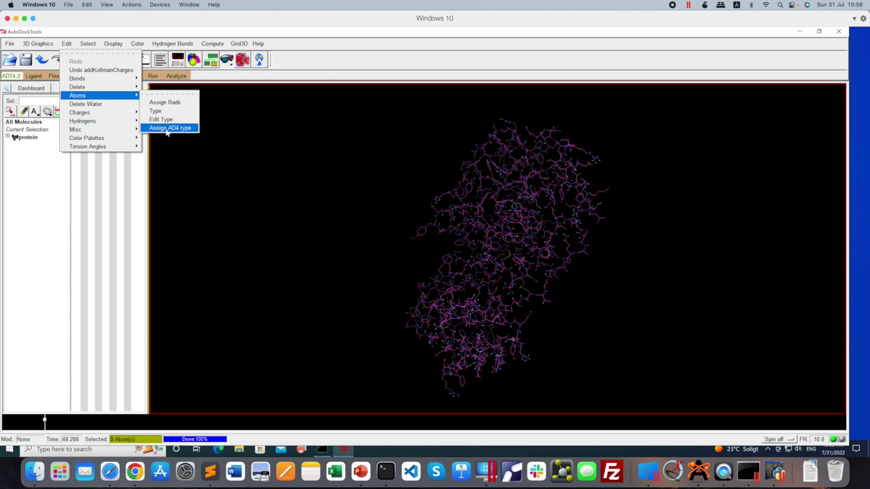
pyautogui.click(167, 128)
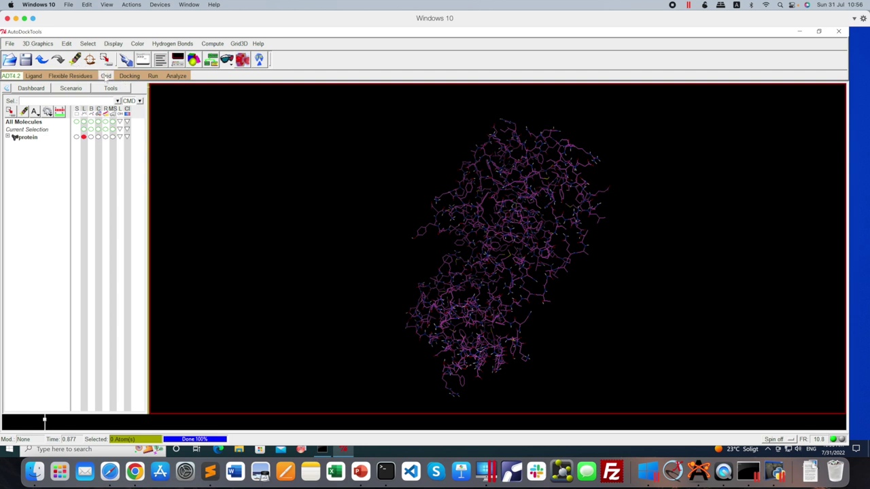
# Step: Choose the loaded protein as the grid macromolecule and accept the initialization notice
pyautogui.click(106, 76)
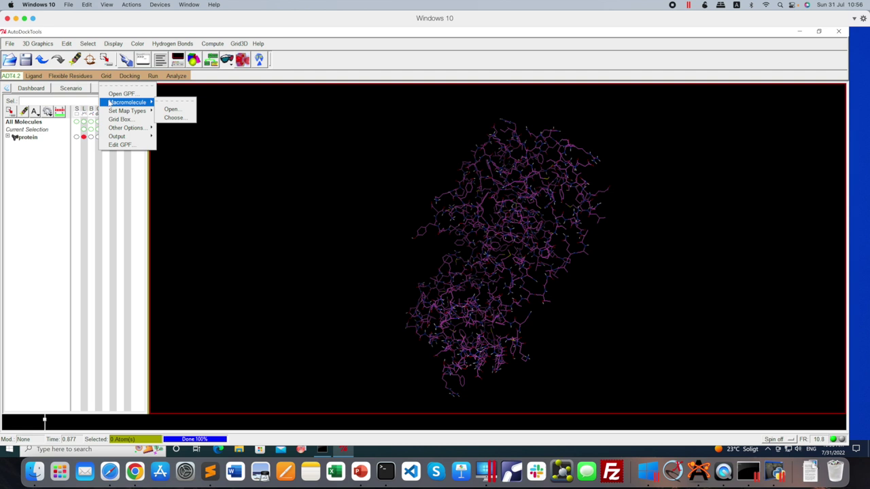
pyautogui.click(171, 118)
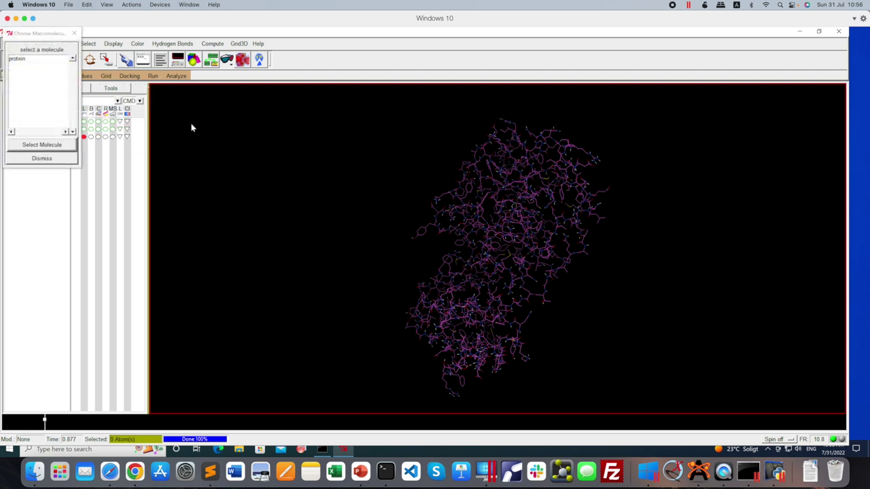
pyautogui.click(23, 60)
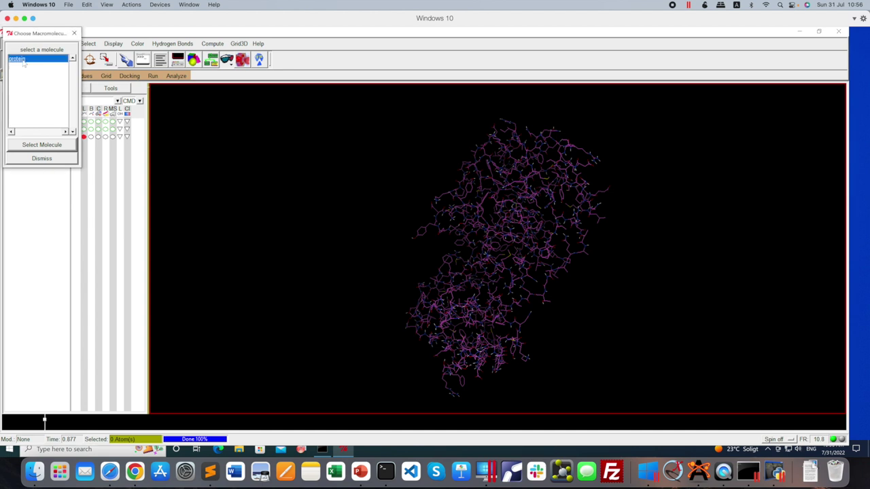
pyautogui.click(42, 144)
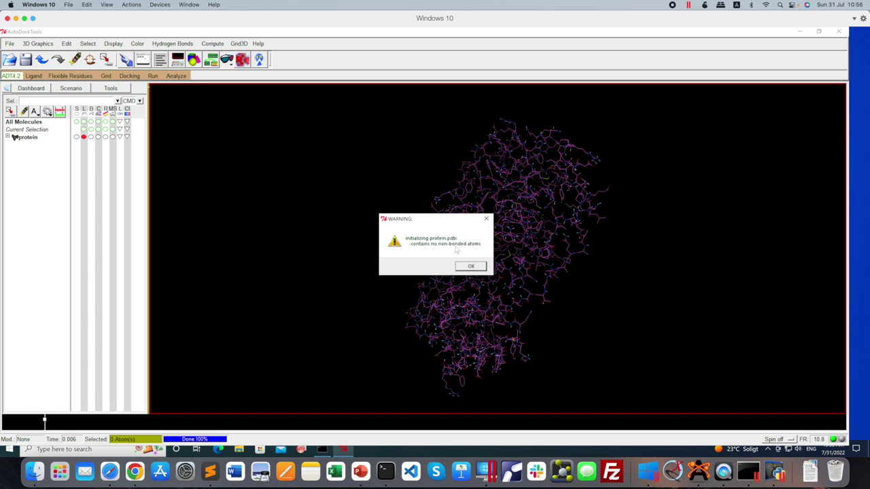
pyautogui.click(471, 265)
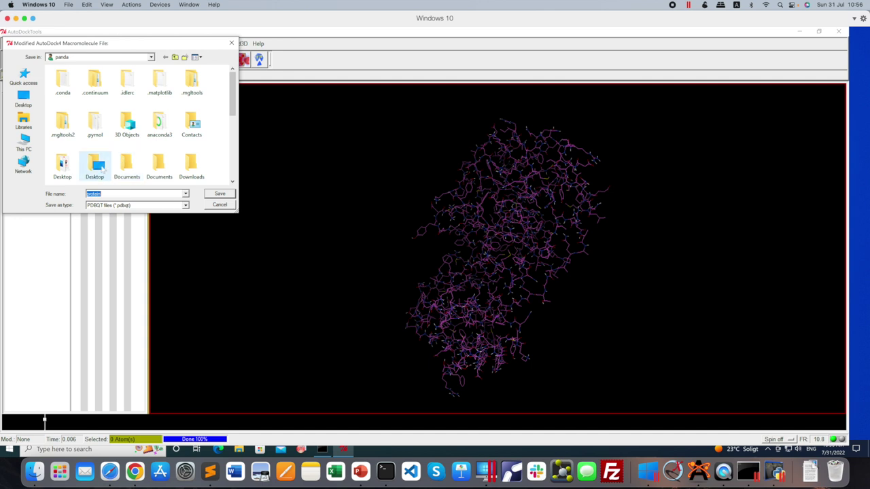
# Step: Save the modified macromolecule as protein in PDBQT format in the Autodock4 folder on the Desktop
pyautogui.moveTo(232, 98); pyautogui.dragTo(233, 123)
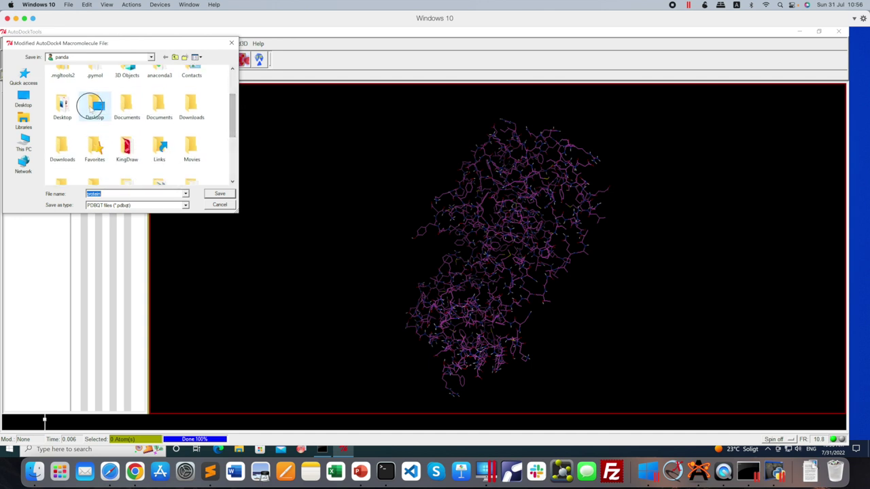
pyautogui.doubleClick(94, 106)
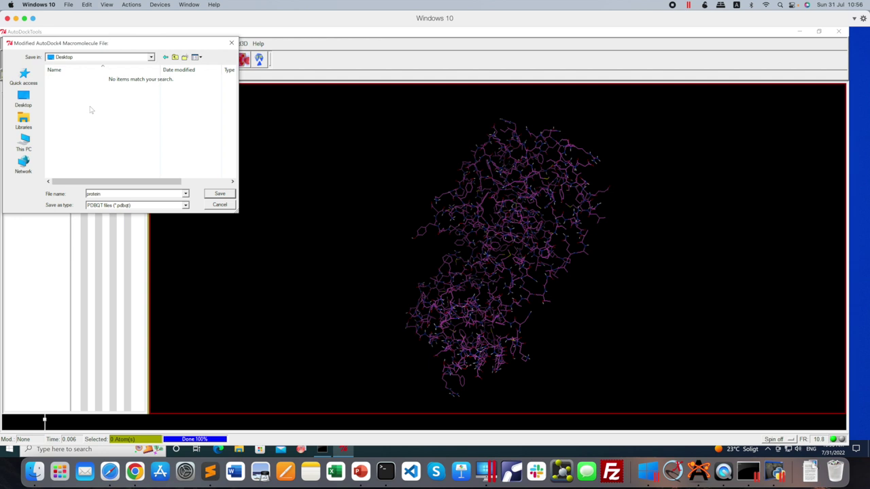
pyautogui.click(23, 98)
pyautogui.moveTo(233, 85)
pyautogui.mouseDown()
pyautogui.moveTo(233, 107)
pyautogui.moveTo(234, 97)
pyautogui.mouseUp()
pyautogui.click(126, 163)
pyautogui.doubleClick(126, 163)
pyautogui.click(219, 194)
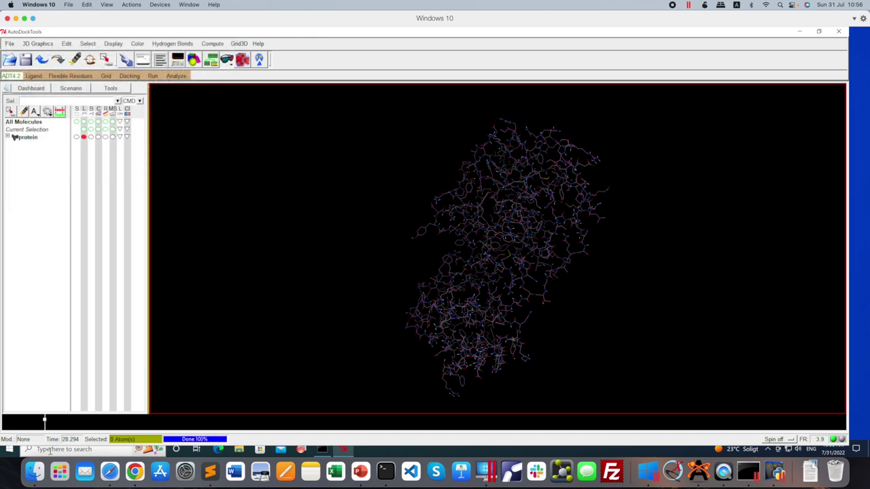
# Step: Switch to Finder, delete topol.top, posre.itp and processed.gro from the Autodock4 folder, and place protein.pdbqt beside ligand.mol2
pyautogui.click(33, 471)
pyautogui.moveTo(359, 180); pyautogui.dragTo(445, 155)
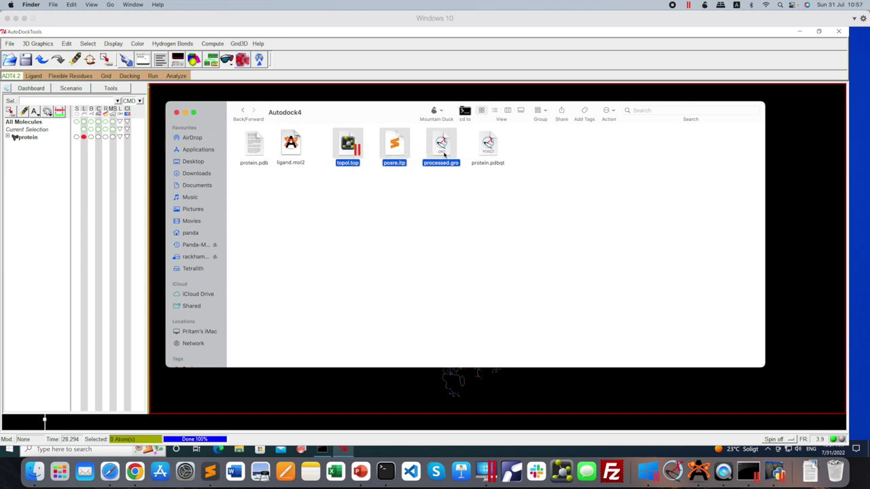
pyautogui.press('super+BackSpace')
pyautogui.moveTo(486, 146); pyautogui.dragTo(333, 152)
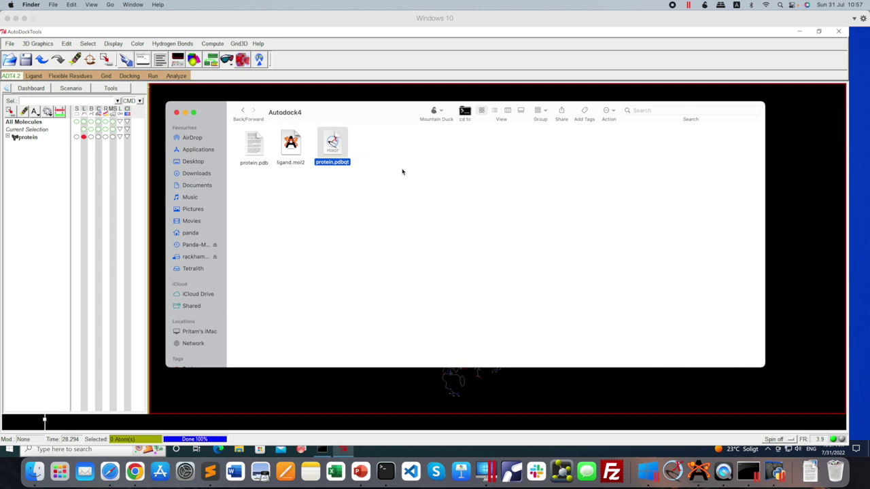
pyautogui.click(106, 76)
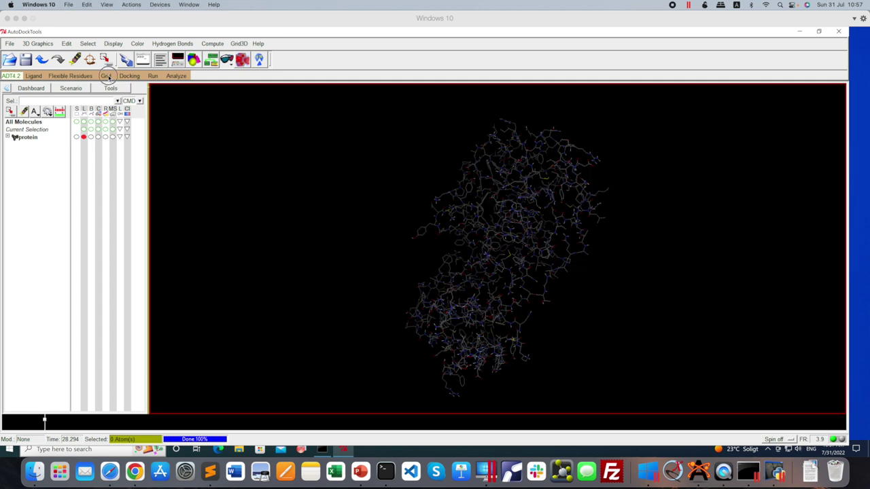
pyautogui.moveTo(122, 102)
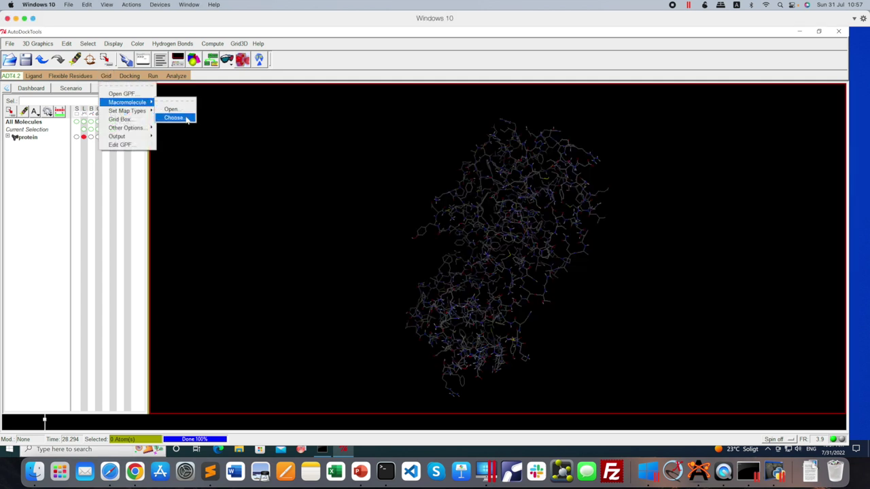
pyautogui.click(175, 118)
pyautogui.click(35, 474)
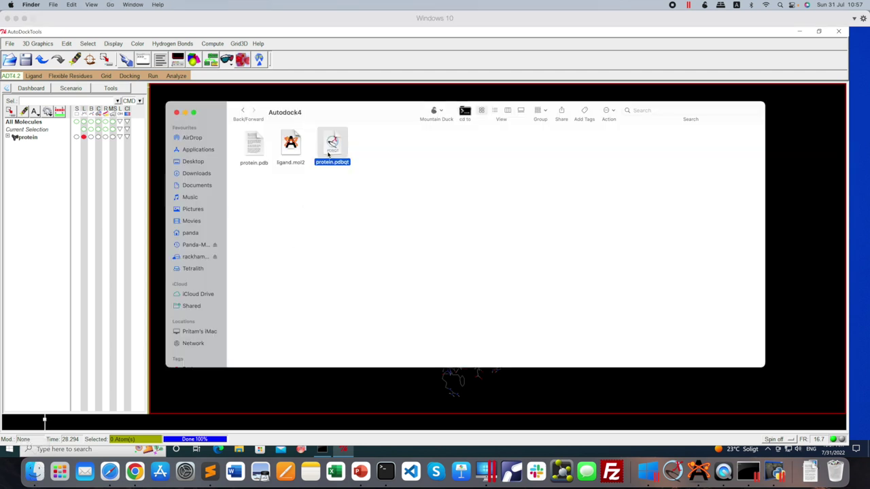
pyautogui.click(159, 109)
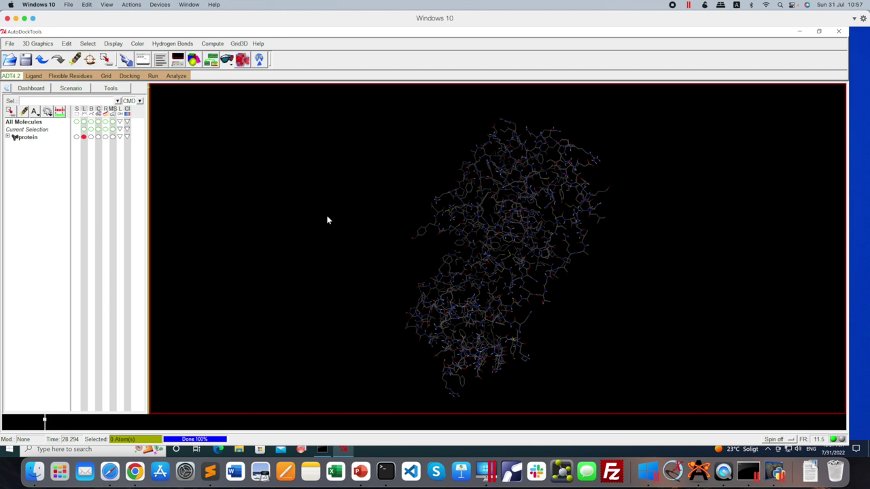
# Step: Open ligand.mol2 from the Autodock4 folder in Sublime Text
pyautogui.click(34, 476)
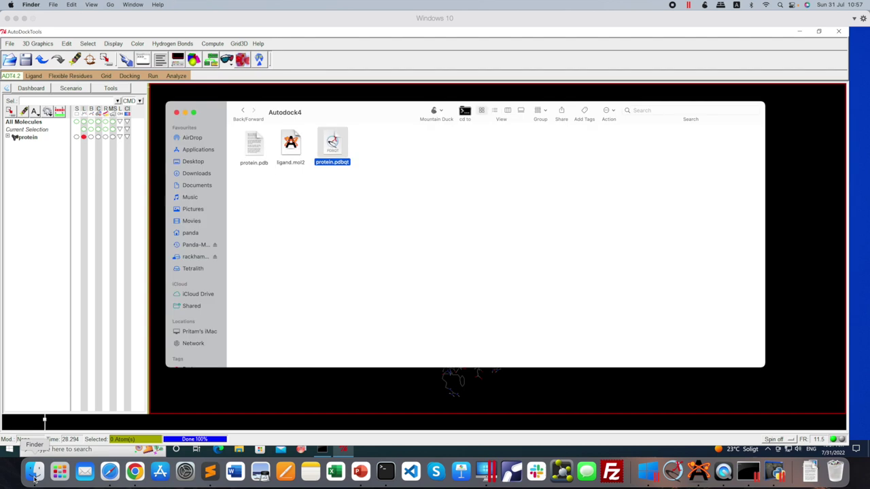
pyautogui.click(340, 233)
pyautogui.click(291, 146)
pyautogui.rightClick(291, 145)
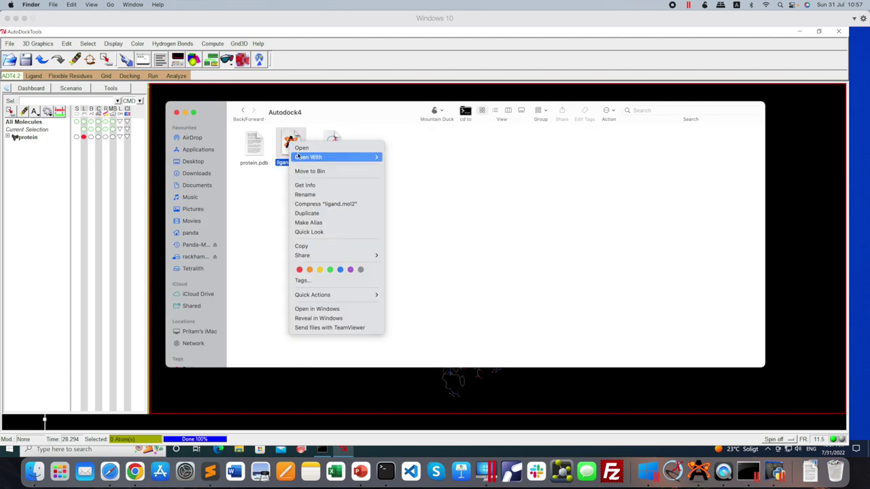
pyautogui.moveTo(297, 157)
pyautogui.click(409, 265)
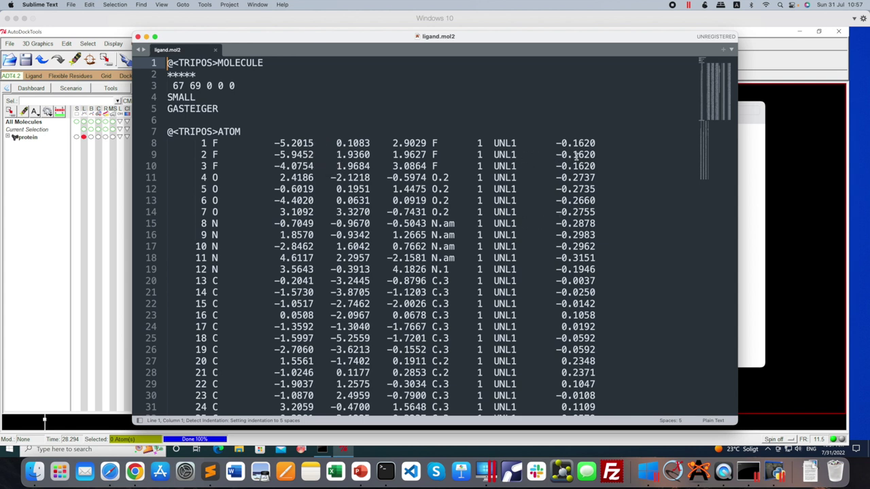
# Step: Examine the partial charge column for all atoms in ligand.mol2, starting with the first fluorine's value, and close the file
pyautogui.moveTo(556, 142); pyautogui.dragTo(595, 143)
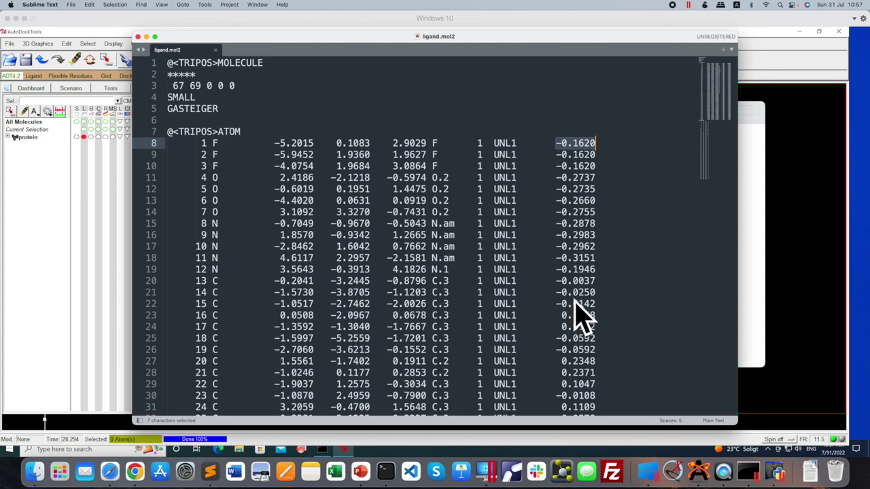
pyautogui.scroll(-8, 578, 319)
pyautogui.scroll(-12, 575, 317)
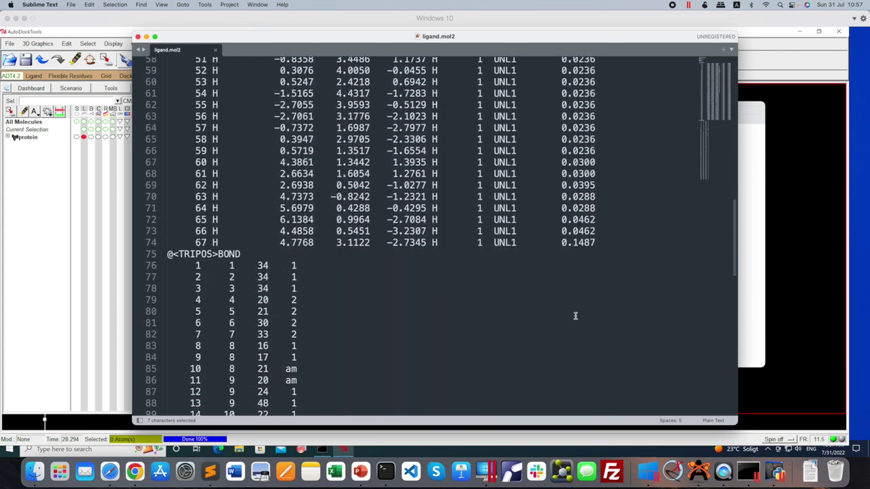
pyautogui.scroll(3, 575, 316)
pyautogui.scroll(5, 575, 315)
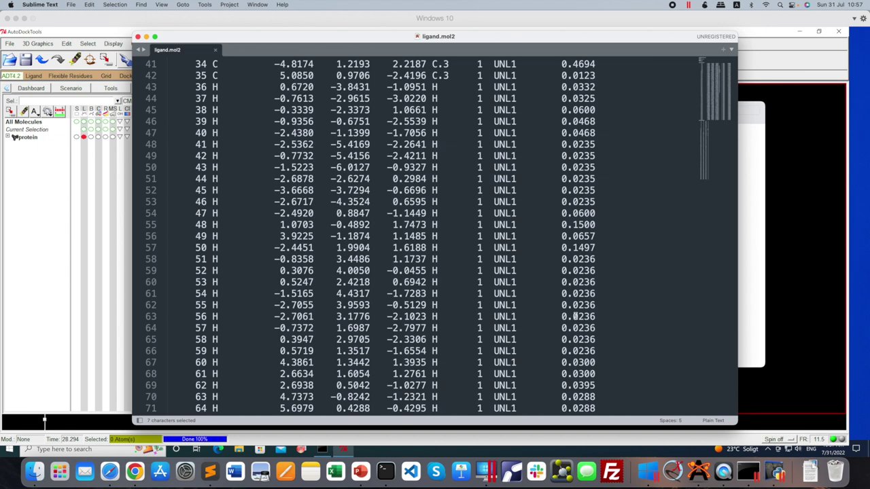
pyautogui.scroll(12, 574, 317)
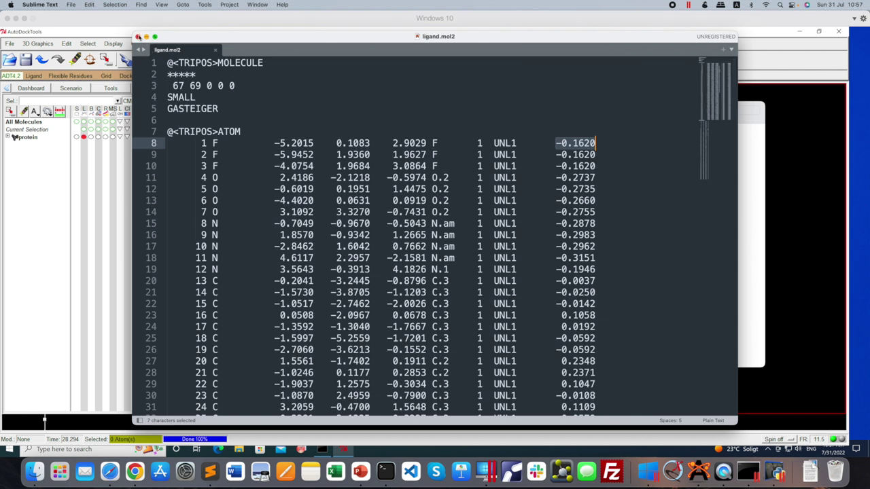
pyautogui.click(138, 37)
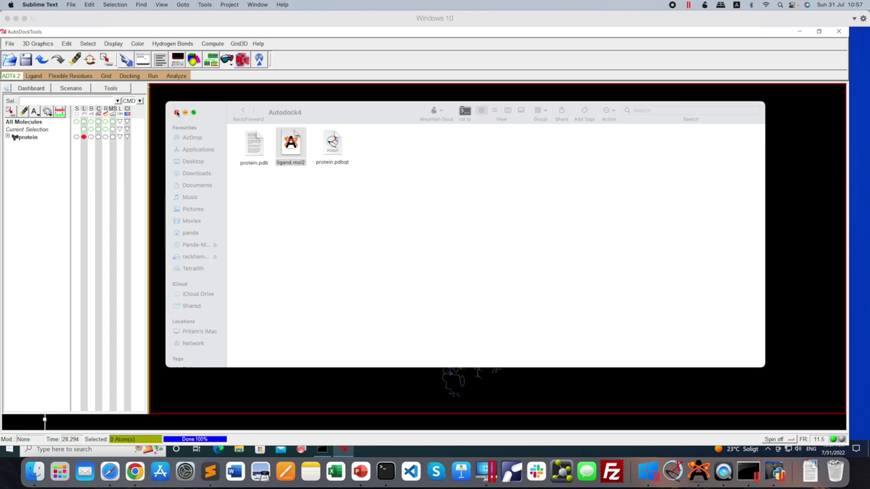
# Step: Reopen ligand.mol2 in Sublime Text, check the GASTEIGER charge type in its header, and close the file
pyautogui.rightClick(290, 143)
pyautogui.moveTo(307, 156)
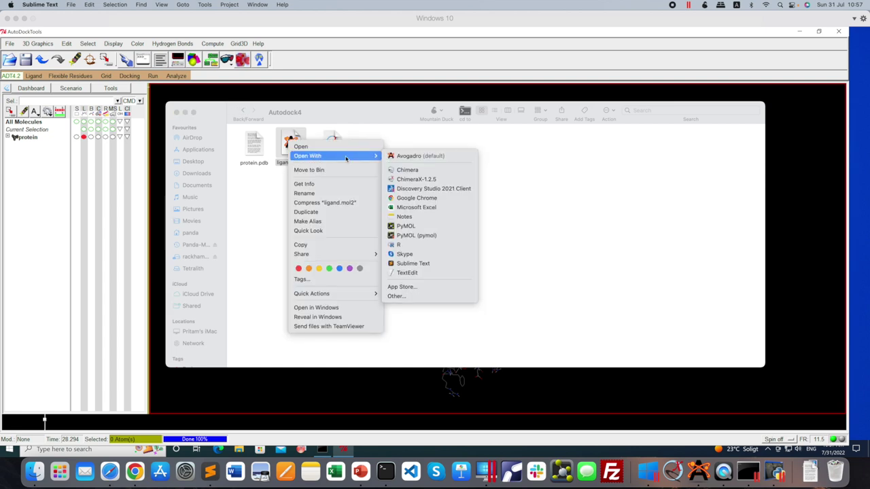
pyautogui.click(423, 263)
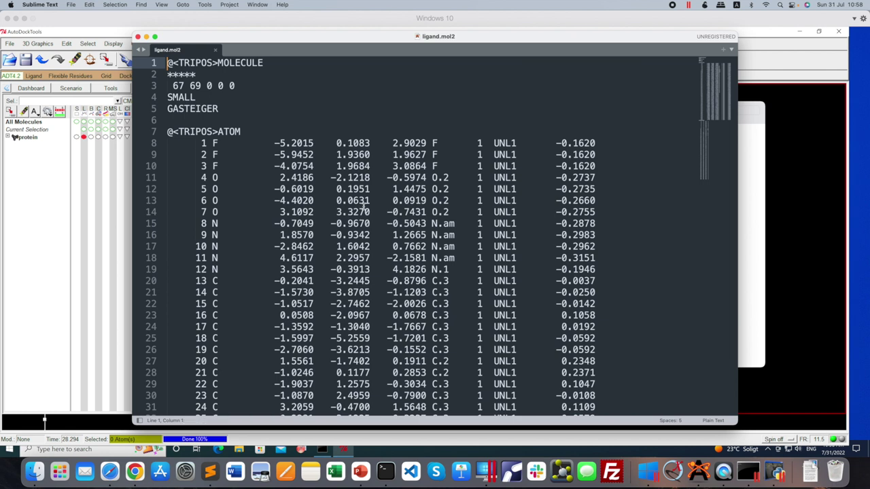
pyautogui.moveTo(219, 109); pyautogui.dragTo(170, 110)
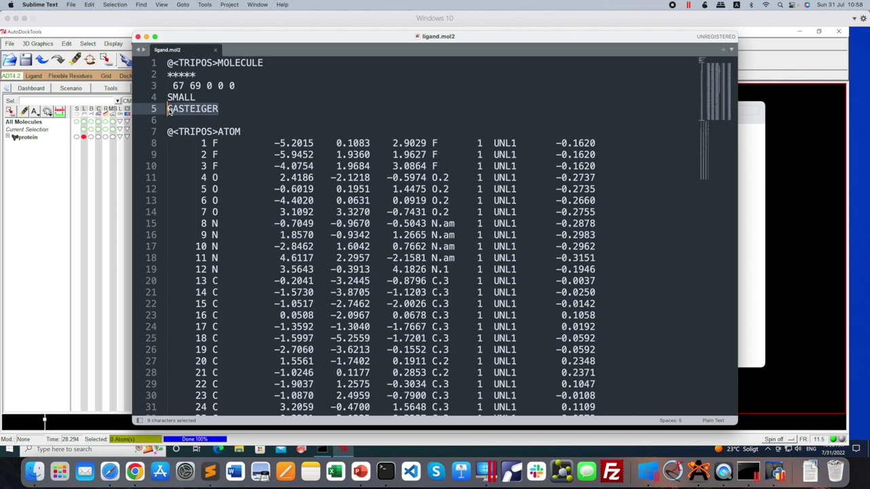
pyautogui.click(223, 110)
pyautogui.moveTo(219, 111); pyautogui.dragTo(168, 111)
pyautogui.click(138, 37)
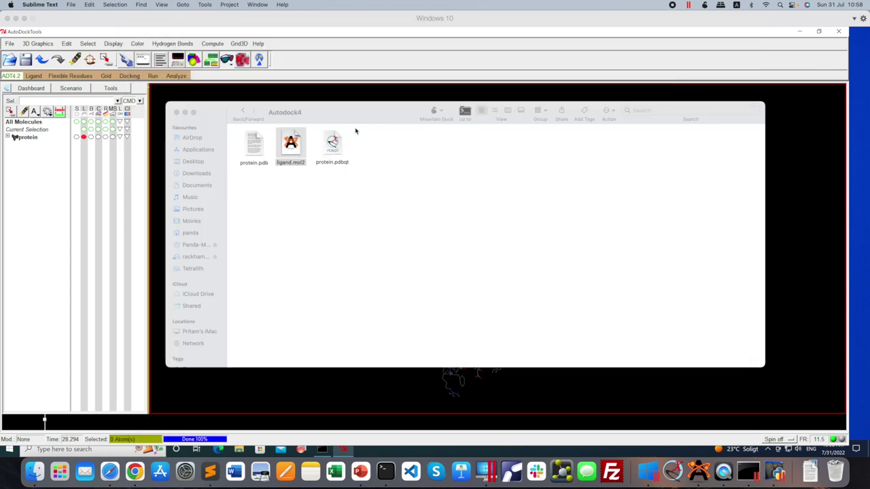
# Step: Switch to AutoDockTools, start opening a ligand input file, and browse to the Autodock4 folder on the Desktop
pyautogui.click(799, 218)
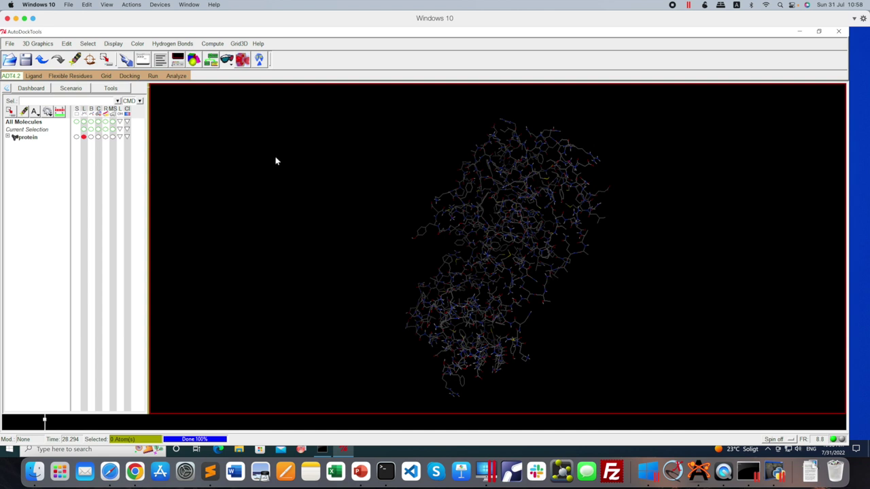
pyautogui.click(32, 75)
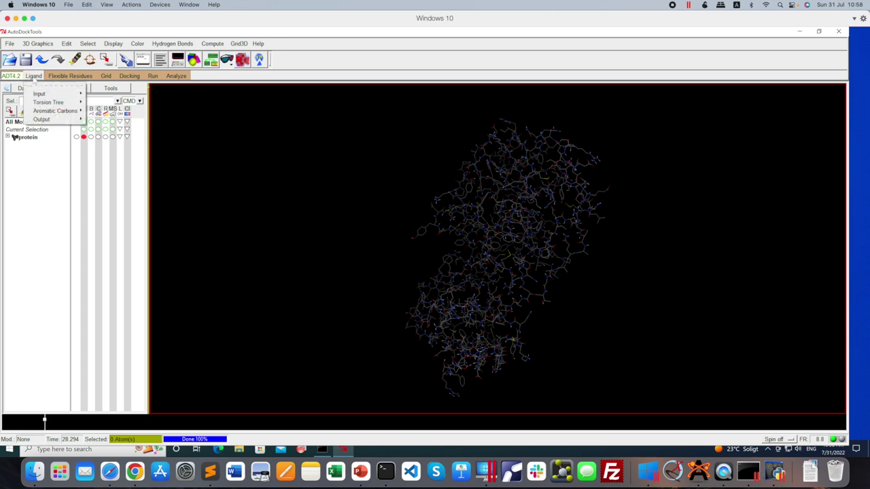
pyautogui.moveTo(41, 95)
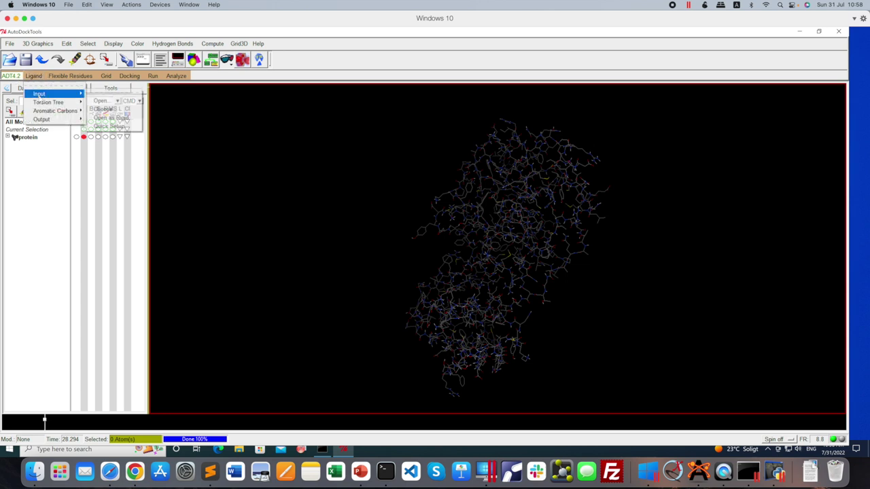
pyautogui.click(108, 100)
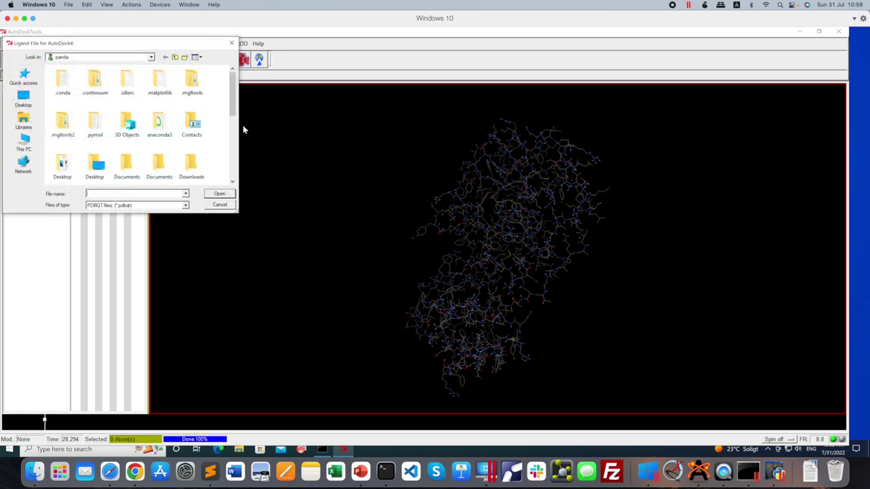
pyautogui.moveTo(229, 102); pyautogui.dragTo(229, 128)
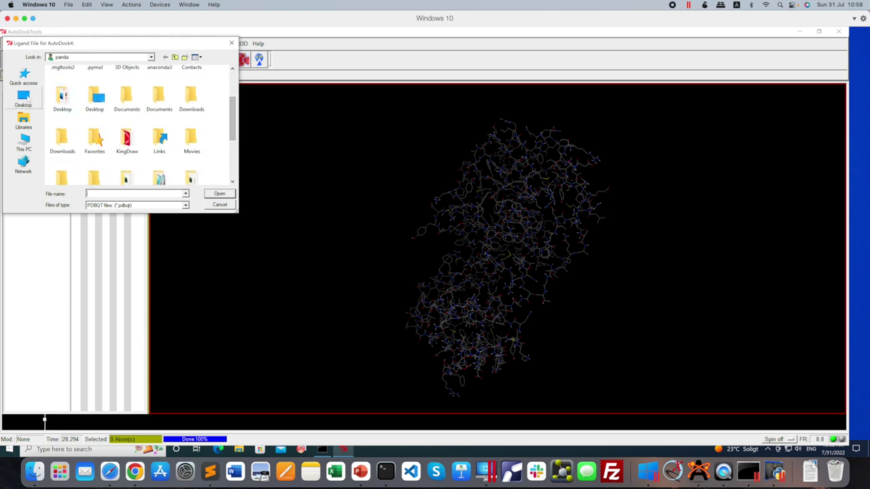
pyautogui.click(23, 98)
pyautogui.moveTo(231, 78); pyautogui.dragTo(233, 106)
pyautogui.doubleClick(120, 139)
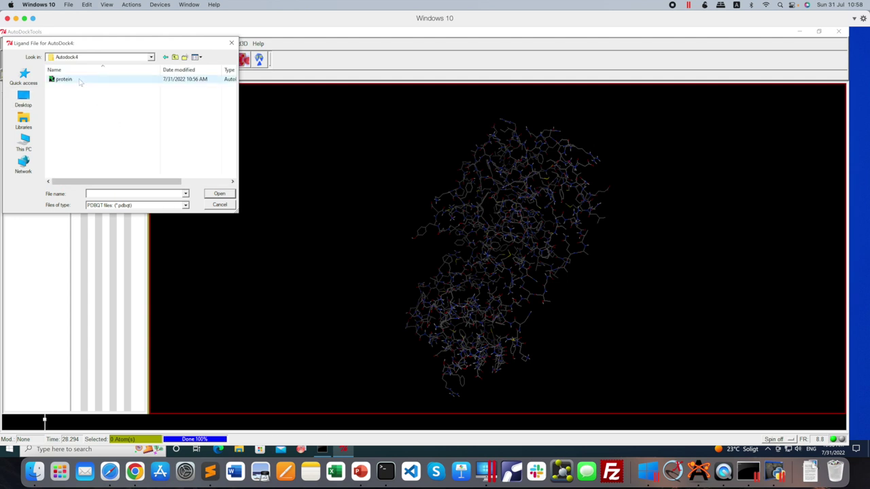
# Step: Filter the files to MOL2 format, load ligand as the docking ligand, and accept the setup summary
pyautogui.click(185, 206)
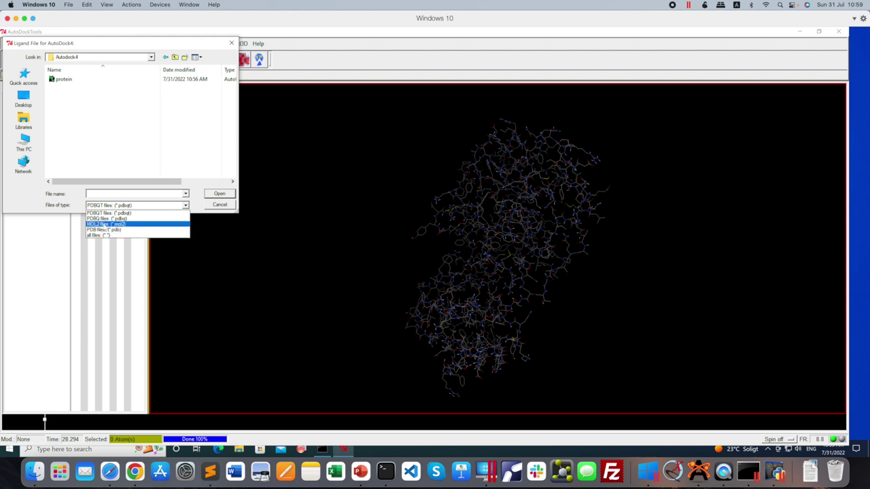
pyautogui.click(103, 225)
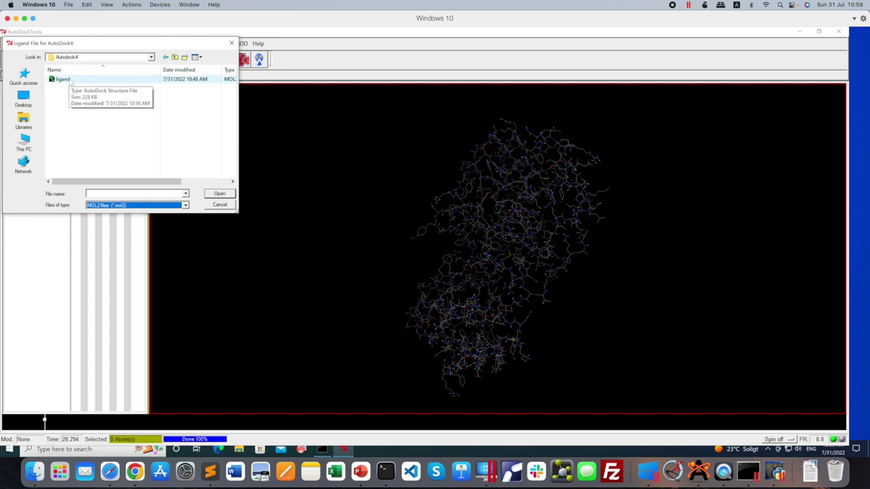
pyautogui.click(68, 80)
pyautogui.click(218, 194)
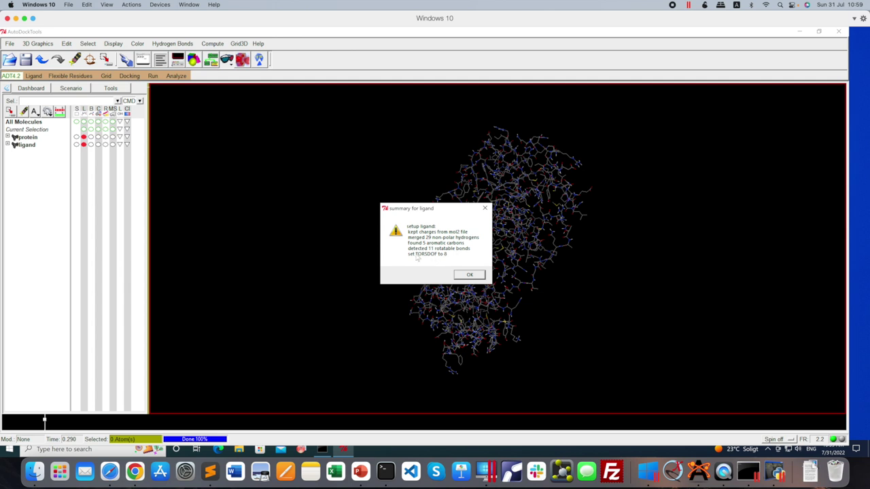
pyautogui.click(475, 275)
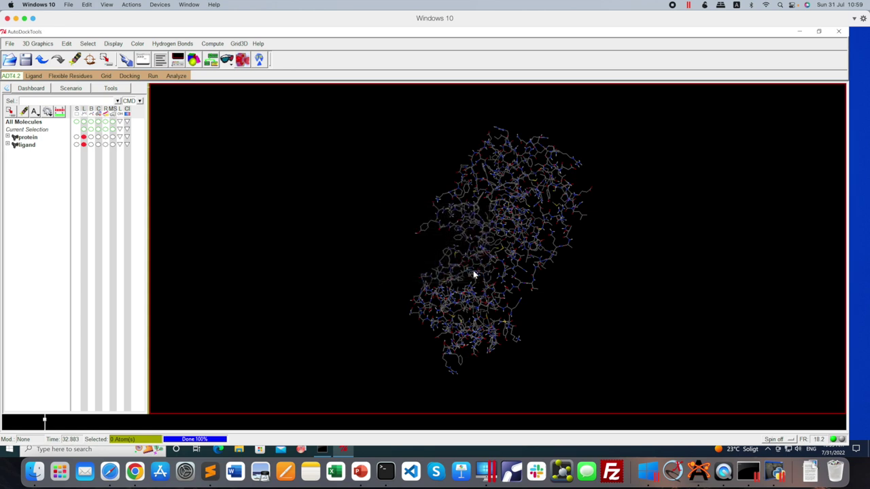
# Step: Display the ligand as sticks and balls plus atomic spheres to locate it relative to the protein
pyautogui.scroll(5, 474, 273)
pyautogui.scroll(-4, 474, 273)
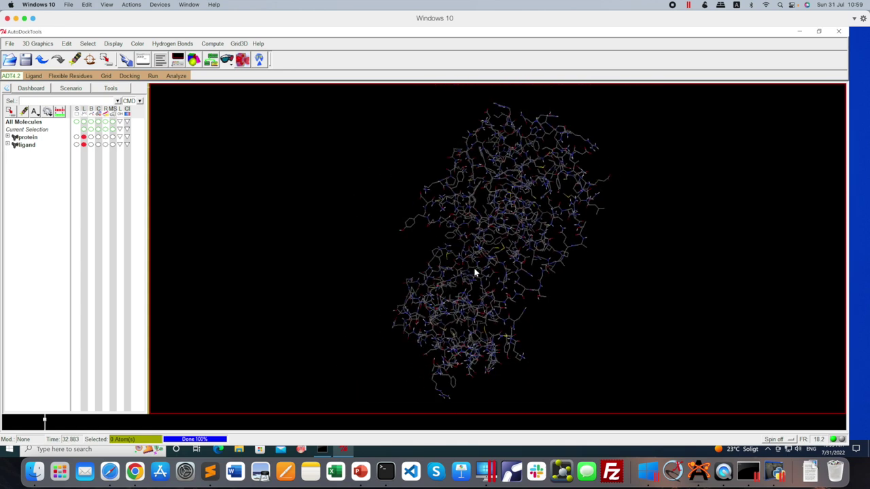
pyautogui.moveTo(466, 277); pyautogui.dragTo(443, 278)
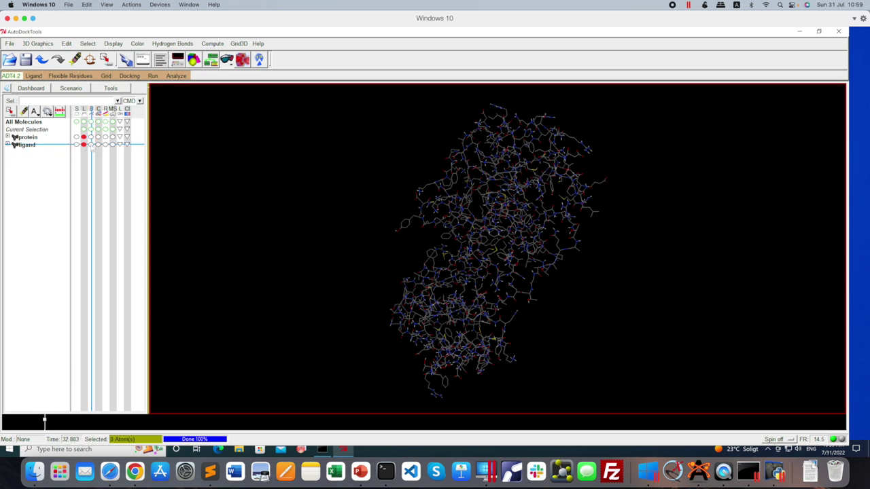
pyautogui.click(91, 145)
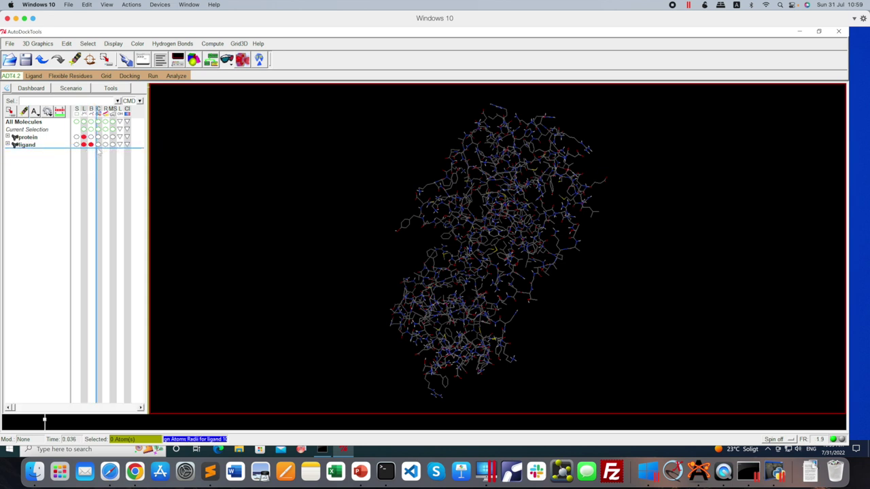
pyautogui.click(98, 145)
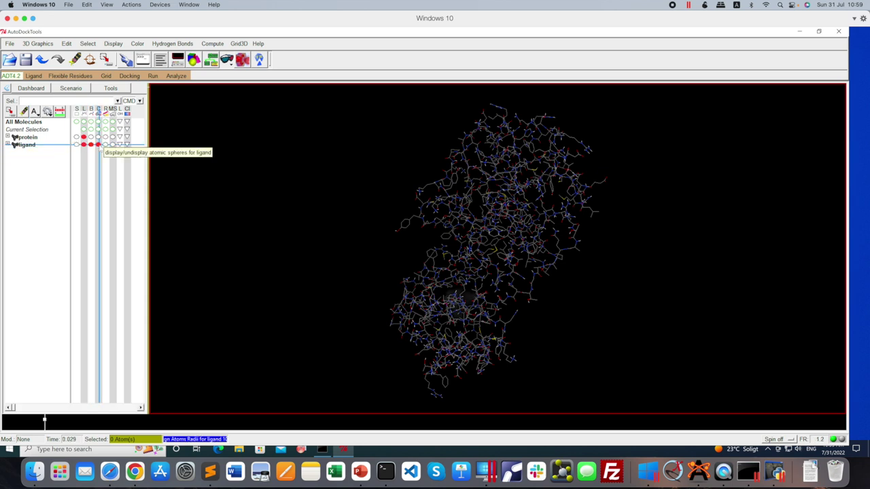
pyautogui.moveTo(483, 307); pyautogui.dragTo(621, 229)
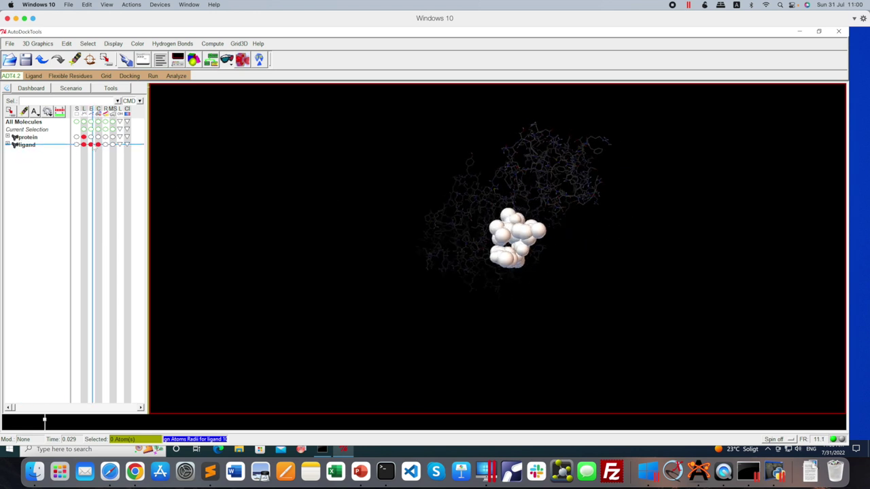
# Step: Turn off the ligand's atomic spheres, leaving its sticks displayed, and bring the ligand into close view
pyautogui.click(98, 145)
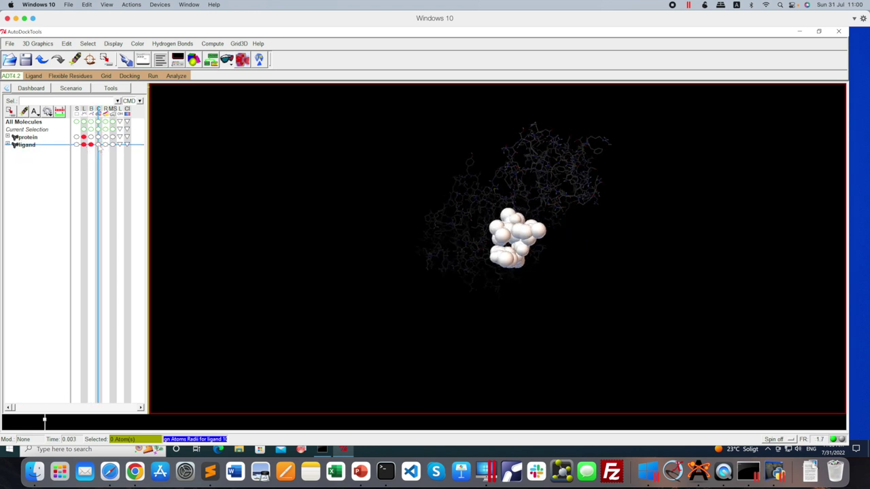
pyautogui.scroll(10, 512, 266)
pyautogui.moveTo(532, 255)
pyautogui.mouseDown()
pyautogui.moveTo(514, 252)
pyautogui.moveTo(519, 263)
pyautogui.mouseUp()
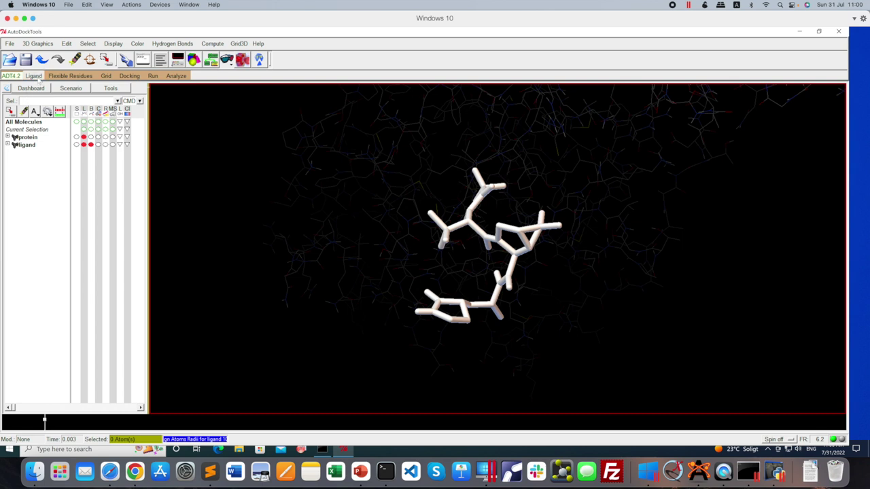
# Step: Detect the root of the ligand's torsion tree and inspect the marked root atom beside the protein
pyautogui.click(36, 77)
pyautogui.moveTo(40, 95)
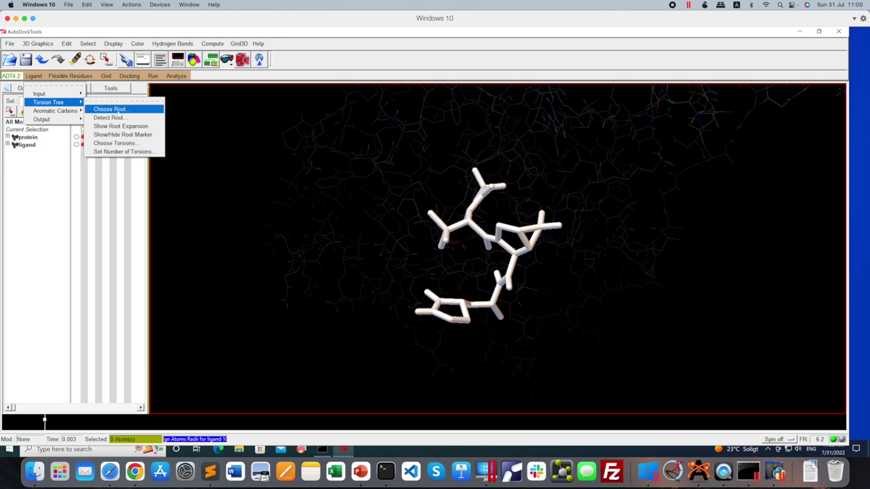
pyautogui.click(116, 117)
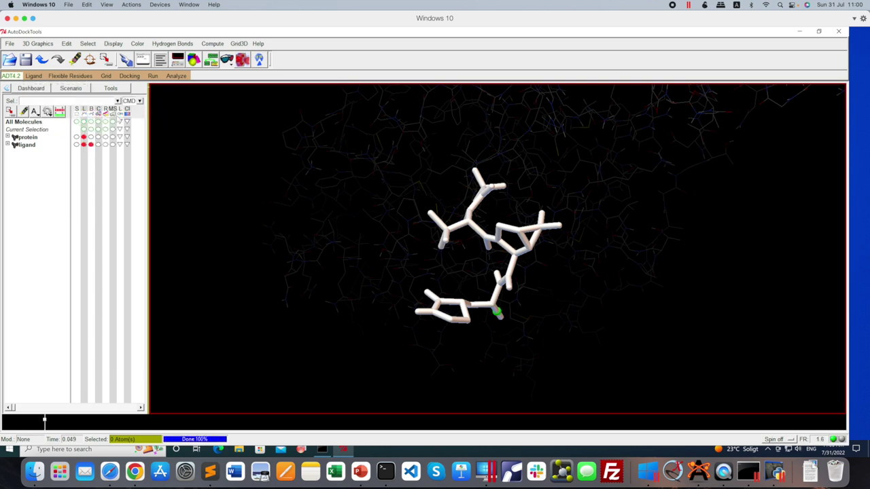
pyautogui.moveTo(475, 310); pyautogui.dragTo(375, 299)
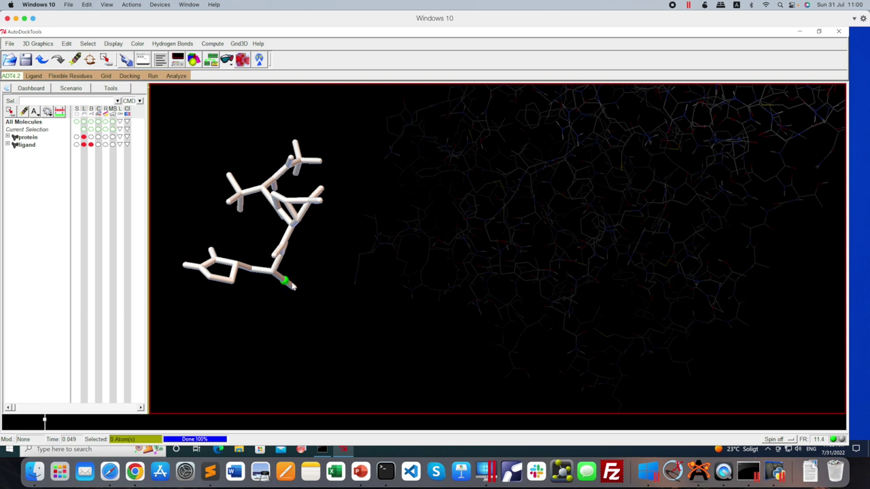
# Step: Start choosing the ligand's torsions and move the Torsion Count window clear of the molecule list
pyautogui.click(34, 75)
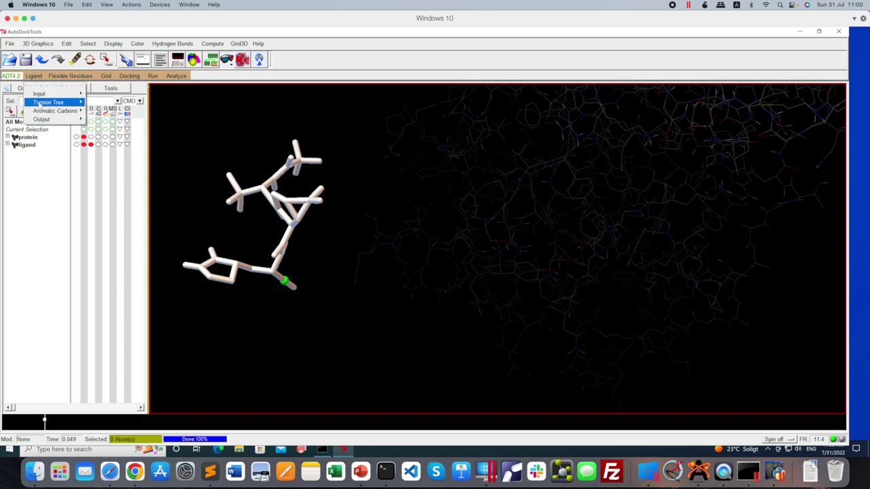
pyautogui.moveTo(42, 120)
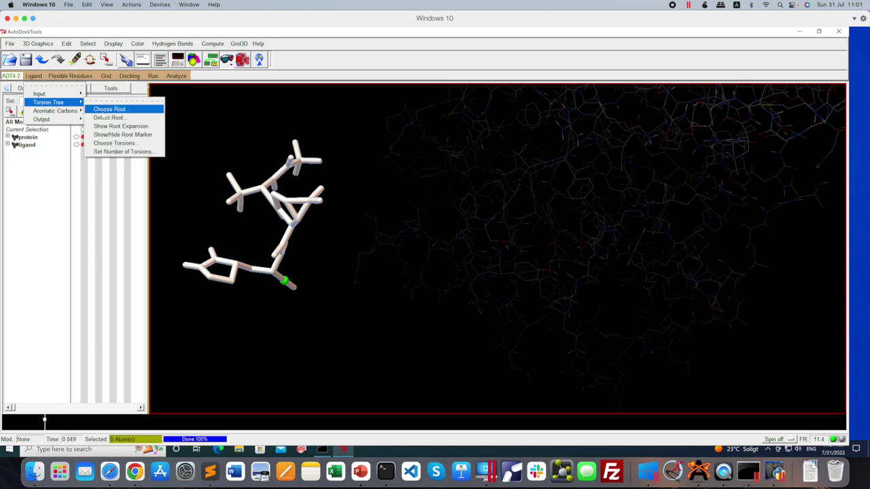
pyautogui.click(106, 145)
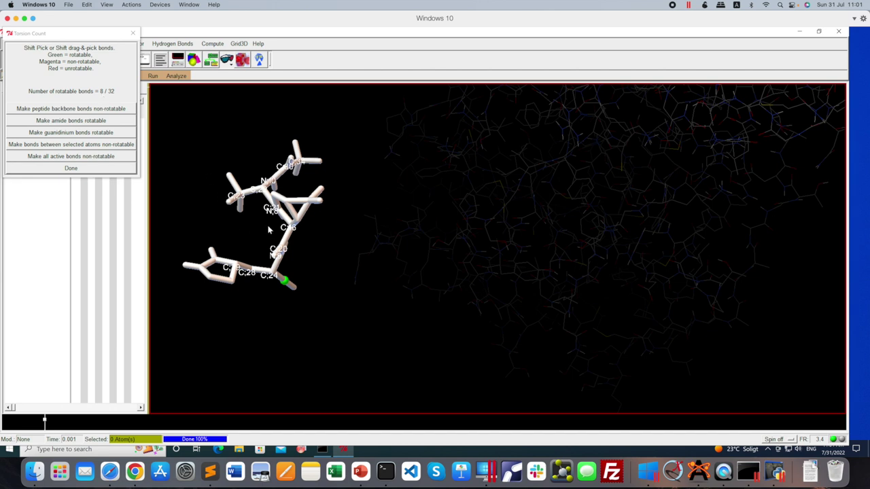
pyautogui.moveTo(94, 32); pyautogui.dragTo(627, 113)
# Step: Hide the ligand's sticks and balls to inspect its colour-coded bonds and labelled atoms
pyautogui.click(90, 144)
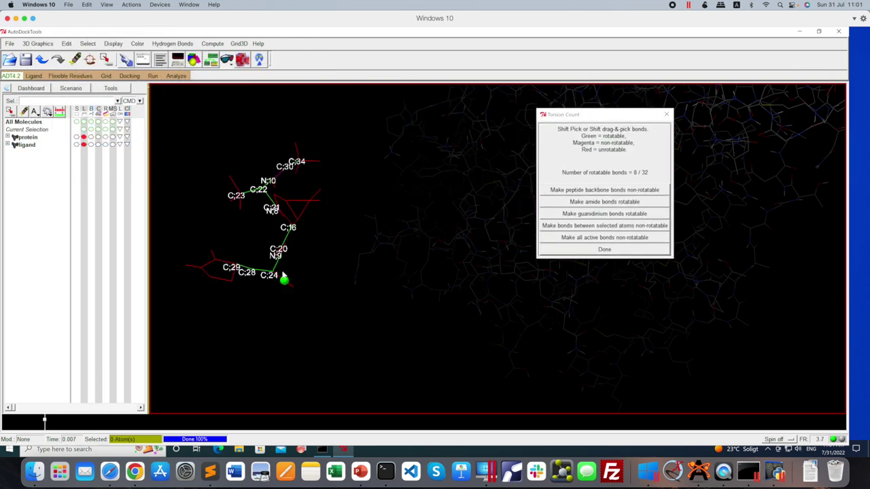
pyautogui.moveTo(289, 258); pyautogui.dragTo(320, 270)
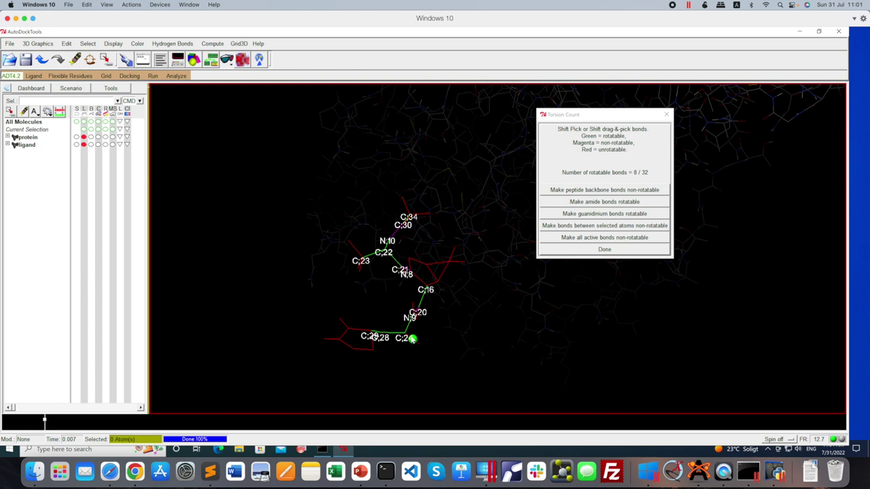
pyautogui.moveTo(410, 321); pyautogui.dragTo(431, 319)
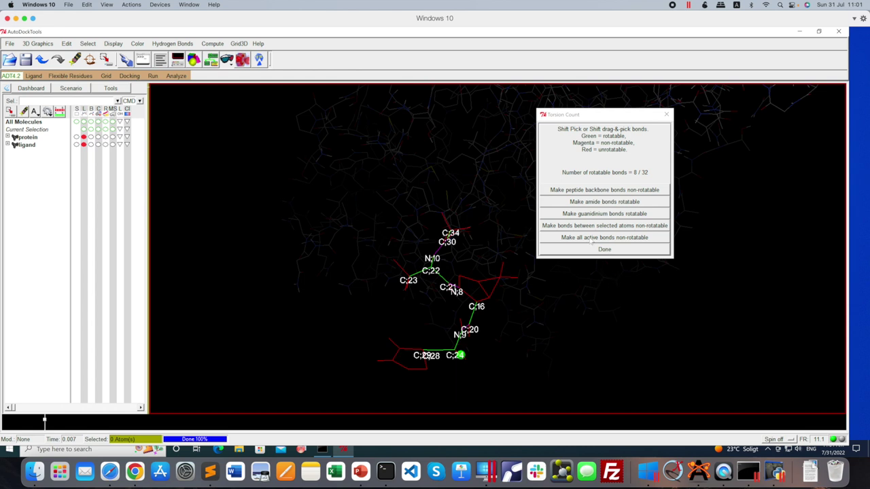
# Step: Make all of the ligand's active bonds non-rotatable, switch every rotatable bond back to rotatable, and finish choosing torsions
pyautogui.click(589, 237)
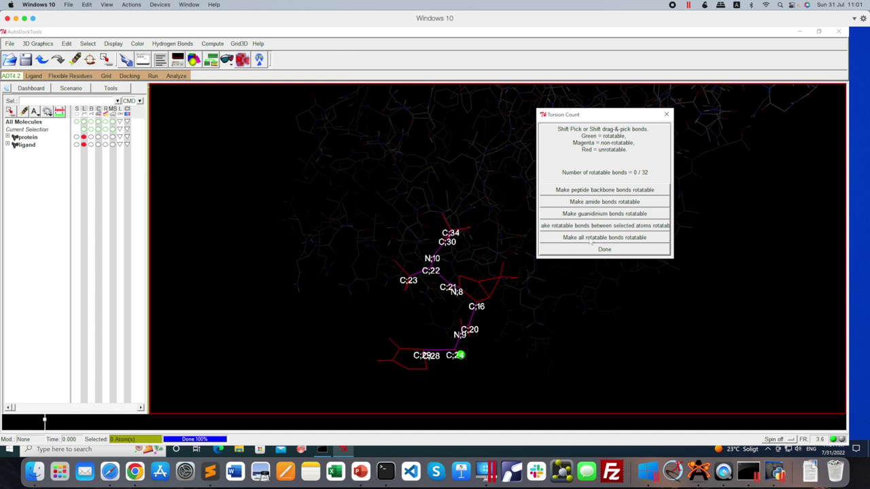
pyautogui.click(592, 239)
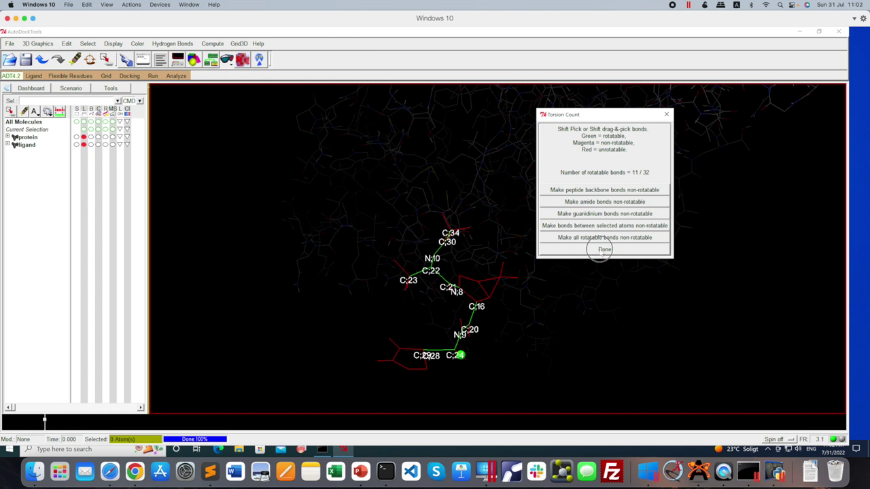
pyautogui.click(602, 250)
# Step: Save the prepared ligand as a PDBQT file named ligand in the Autodock4 folder on the desktop
pyautogui.moveTo(505, 340); pyautogui.dragTo(444, 331)
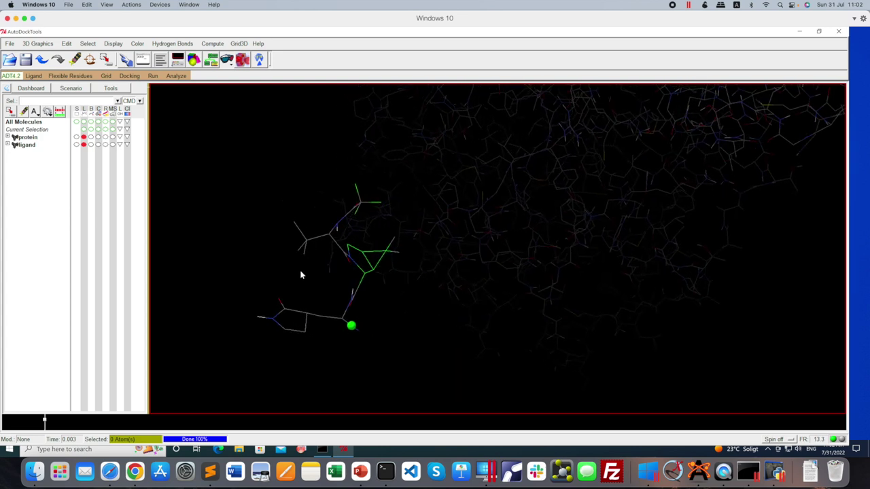
pyautogui.moveTo(401, 300); pyautogui.dragTo(433, 299)
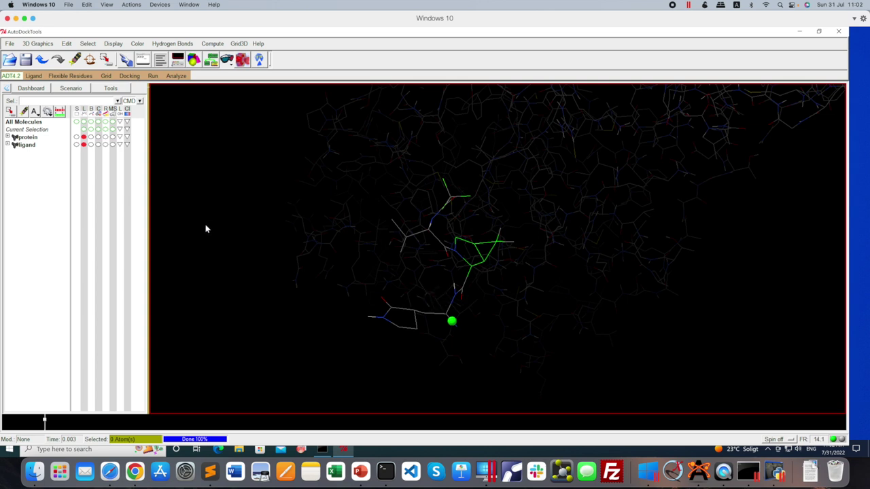
pyautogui.click(34, 76)
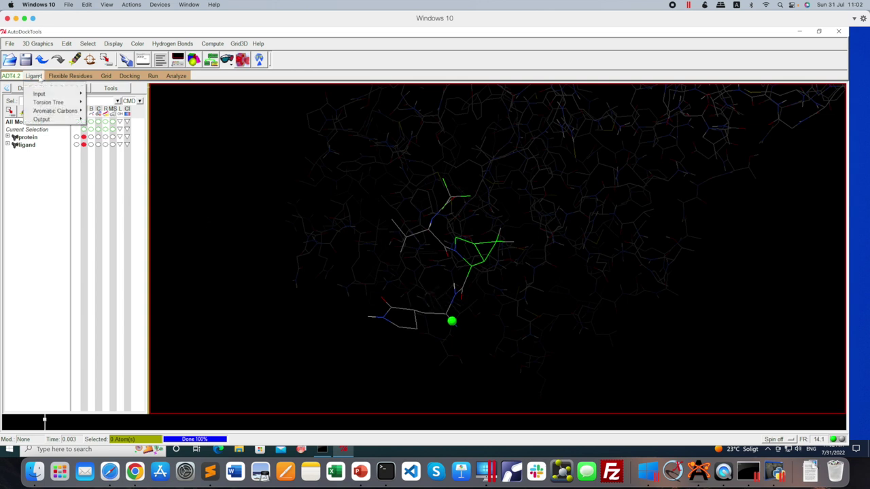
pyautogui.moveTo(54, 121)
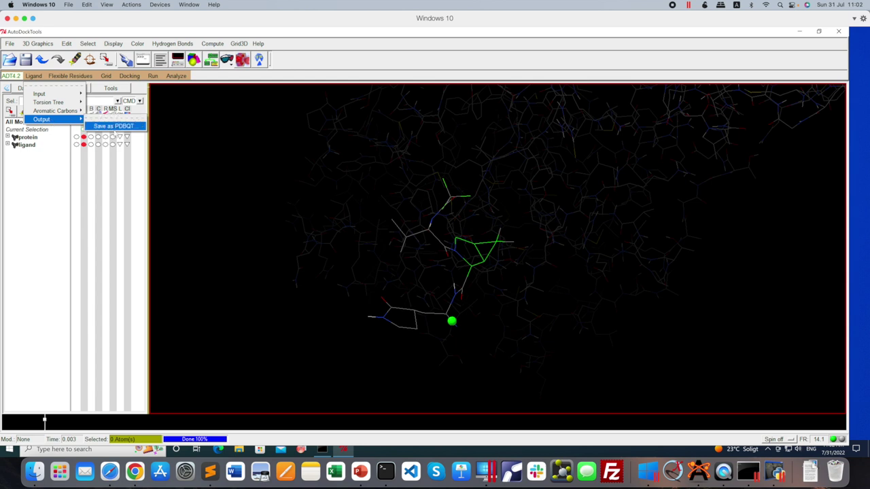
pyautogui.click(115, 127)
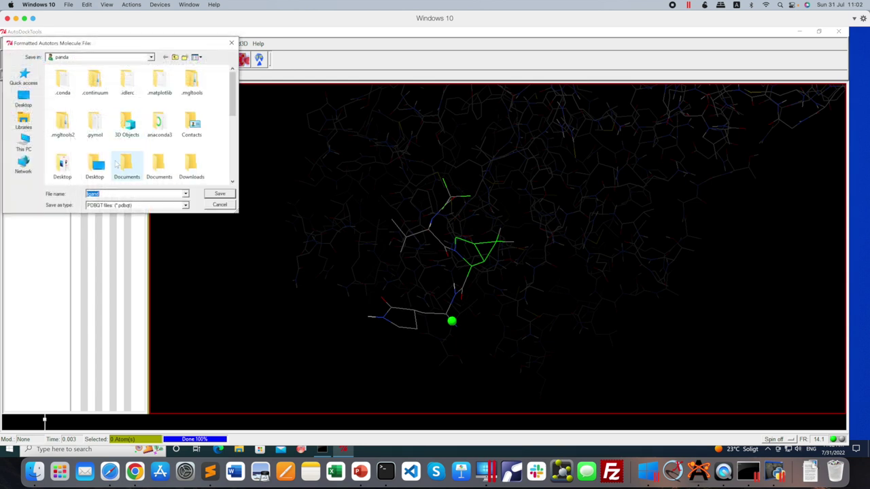
pyautogui.click(23, 98)
pyautogui.moveTo(232, 80); pyautogui.dragTo(229, 106)
pyautogui.doubleClick(107, 127)
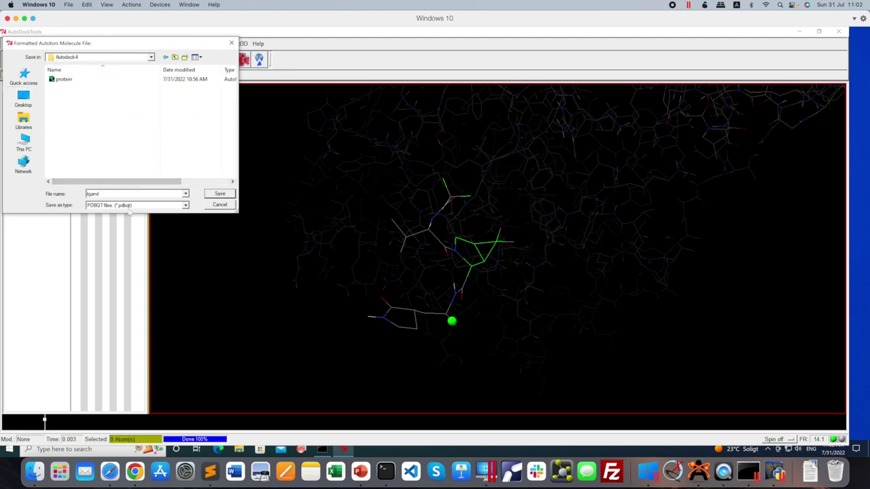
pyautogui.click(221, 193)
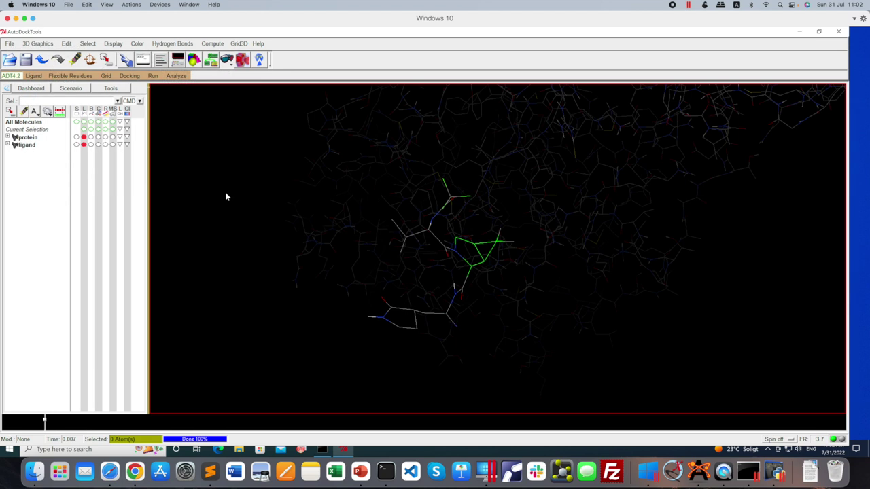
# Step: Switch to Finder, place ligand.pdbqt beside protein.pdbqt in the Autodock4 folder, and open the ligand file in Sublime Text
pyautogui.click(34, 471)
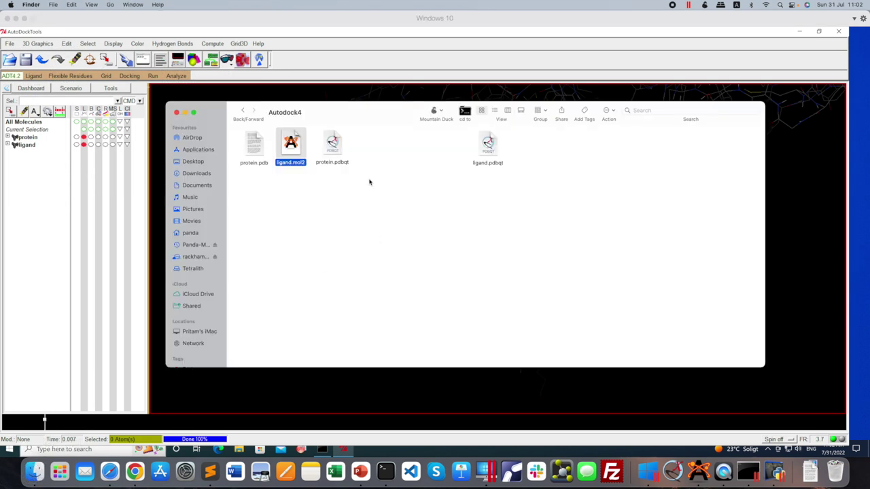
pyautogui.moveTo(488, 154); pyautogui.dragTo(372, 154)
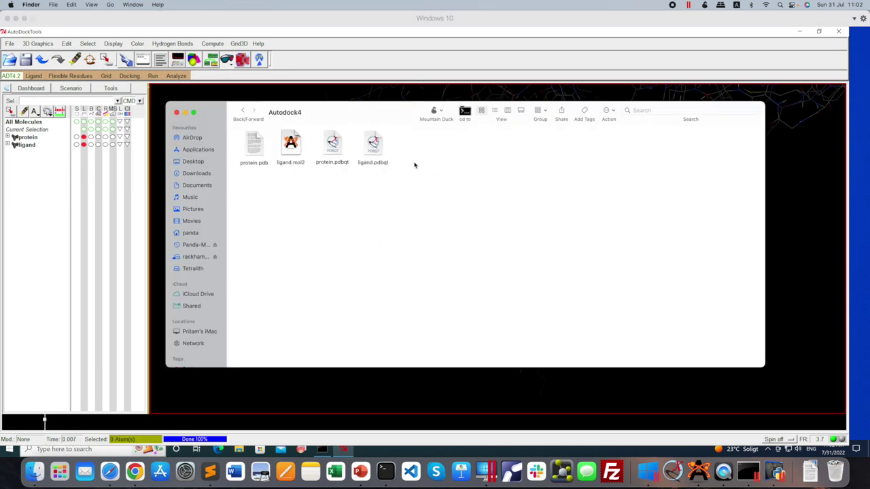
pyautogui.rightClick(379, 148)
pyautogui.moveTo(421, 161)
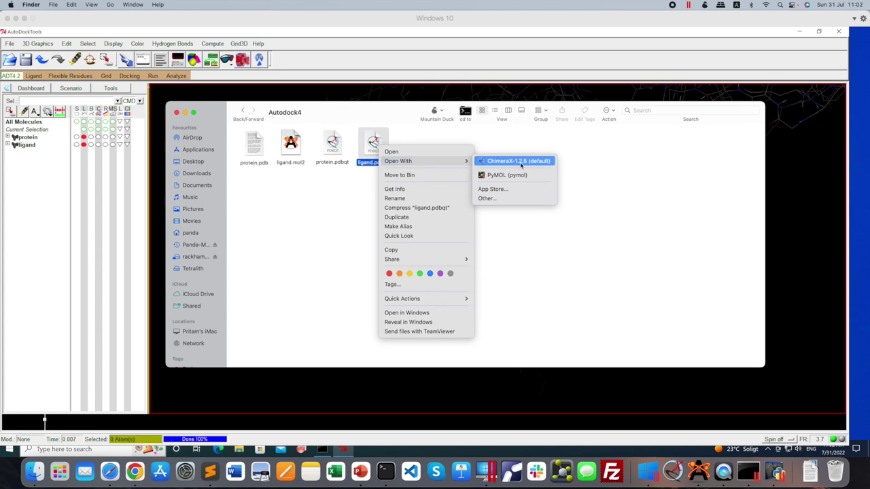
pyautogui.click(507, 202)
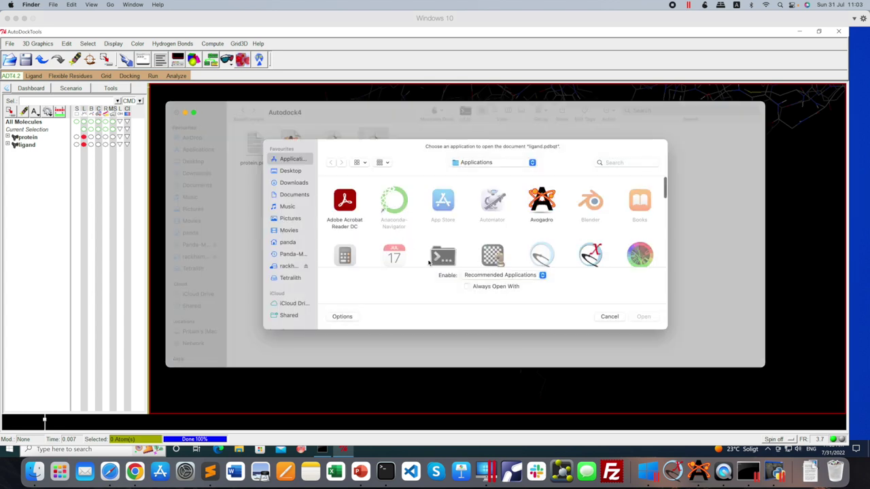
pyautogui.scroll(-10, 443, 257)
pyautogui.click(443, 237)
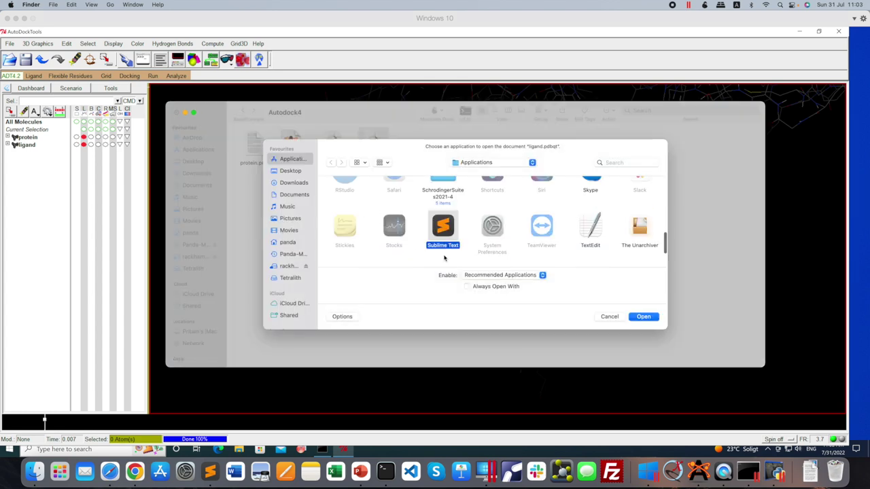
pyautogui.press('Return')
# Step: Examine the active torsions, root, branches, partial charges and atom types in ligand.pdbqt, and close the file
pyautogui.moveTo(555, 223); pyautogui.dragTo(591, 224)
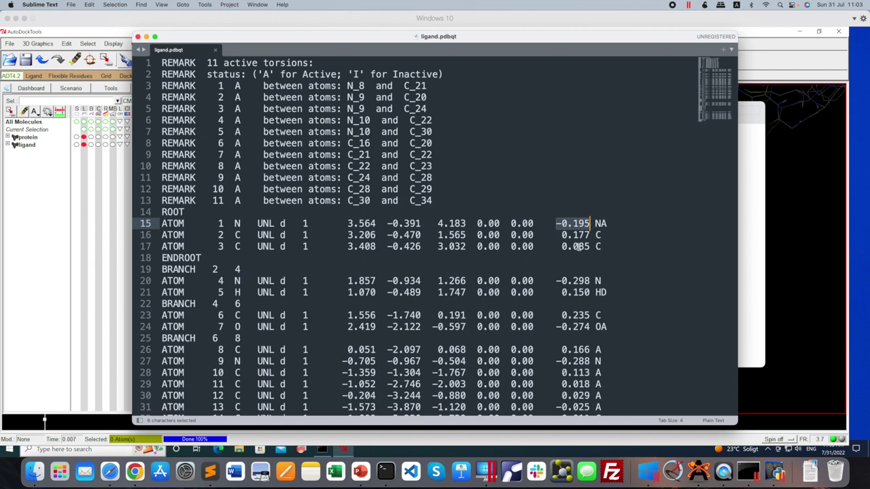
pyautogui.scroll(-10, 578, 247)
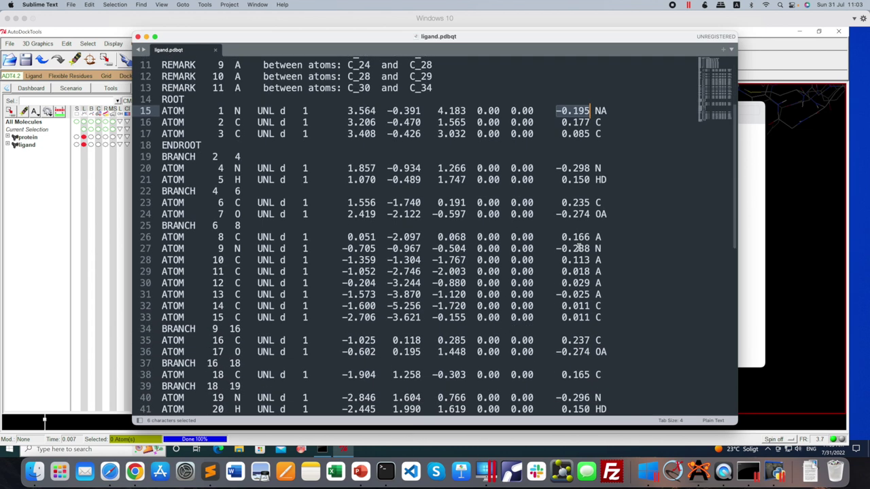
pyautogui.scroll(-3, 578, 247)
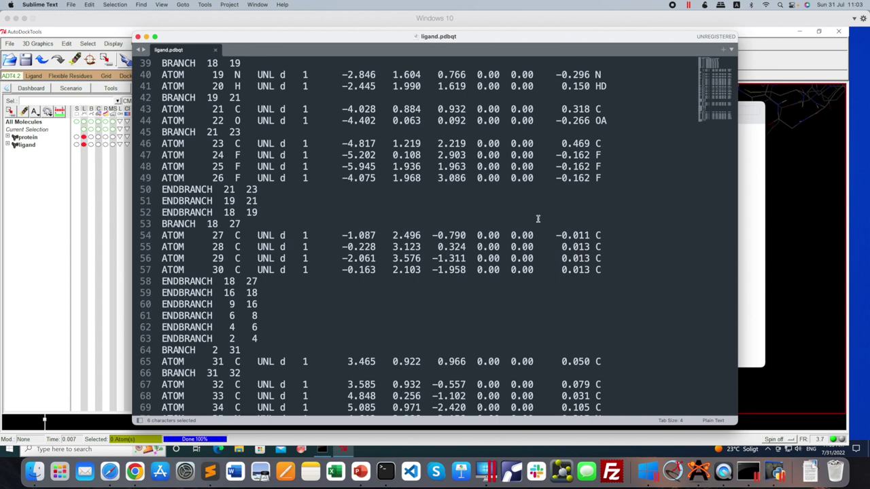
pyautogui.scroll(10, 537, 218)
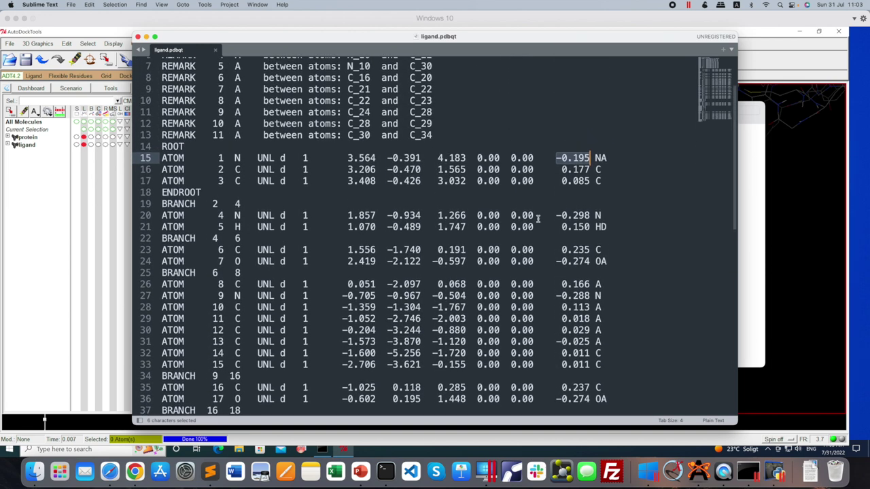
pyautogui.scroll(2, 537, 218)
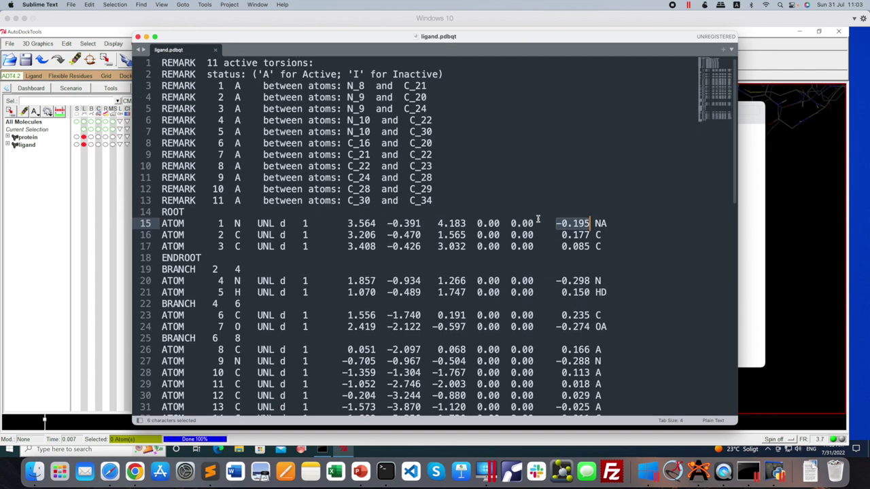
pyautogui.scroll(-11, 538, 218)
pyautogui.scroll(-4, 538, 219)
pyautogui.scroll(14, 537, 218)
pyautogui.click(486, 168)
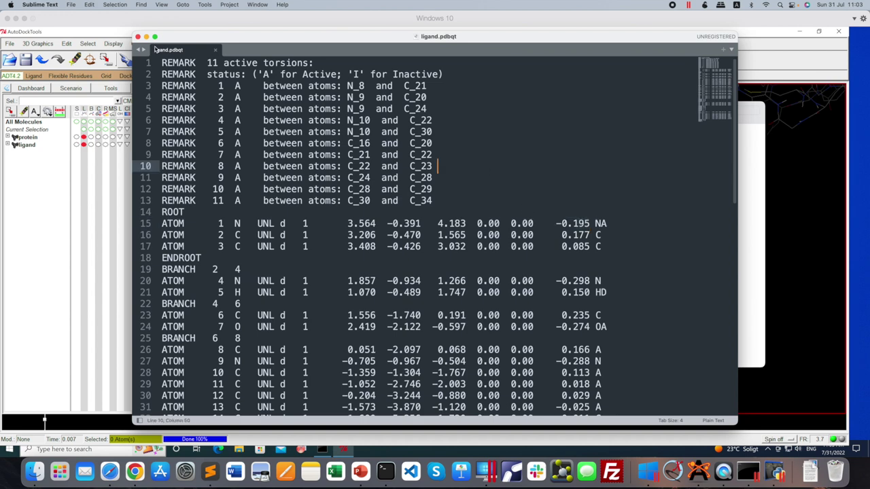
pyautogui.click(138, 37)
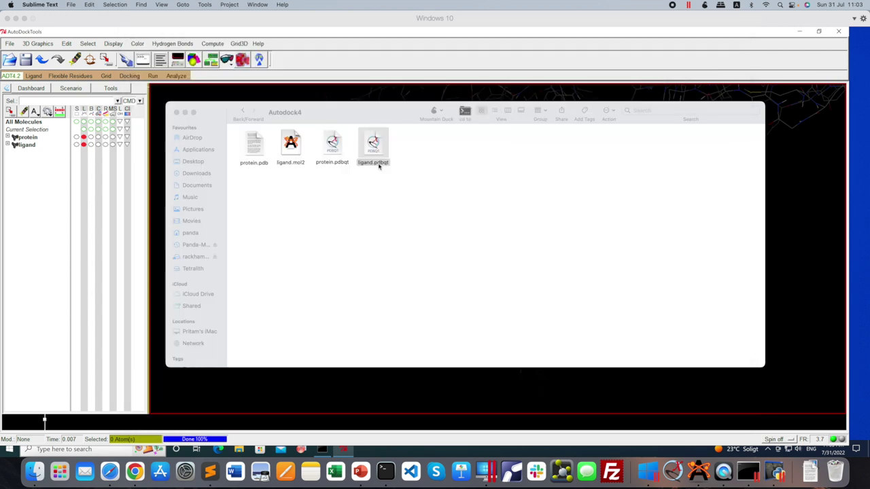
# Step: Check the two PDBQT files in the Autodock4 folder and return to AutoDockTools to view the whole protein
pyautogui.click(328, 153)
pyautogui.click(373, 146)
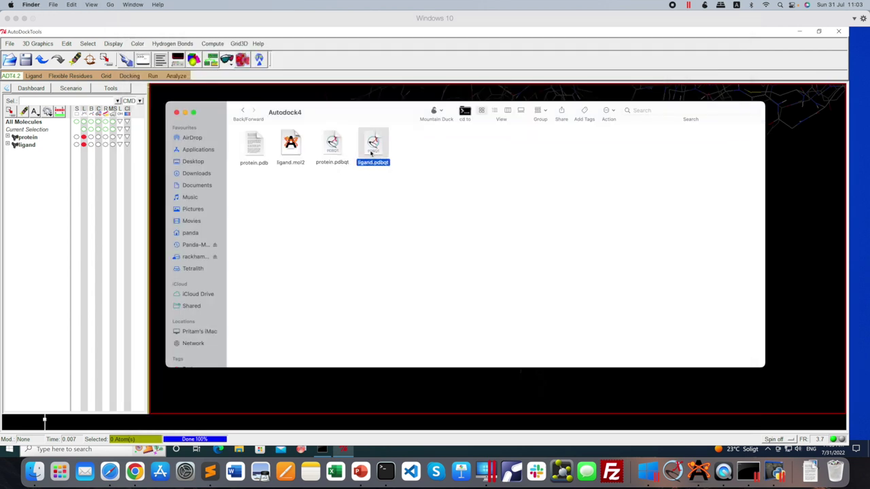
pyautogui.click(162, 136)
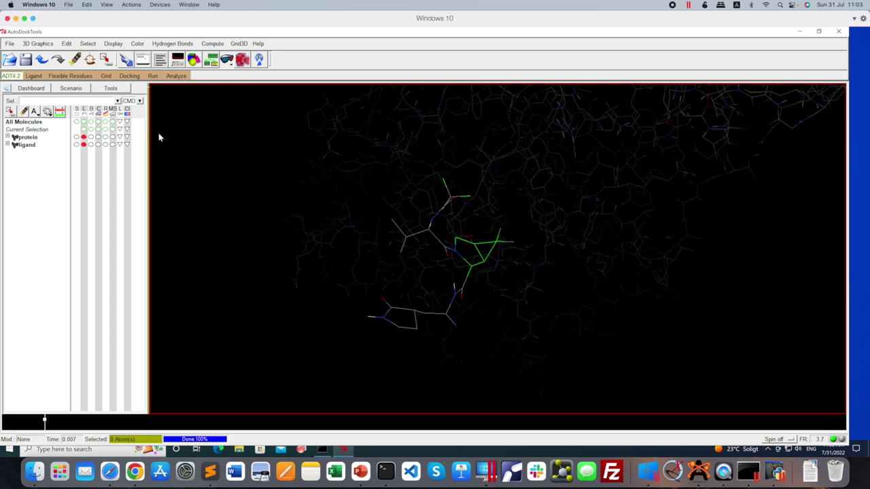
pyautogui.moveTo(496, 207); pyautogui.dragTo(462, 229)
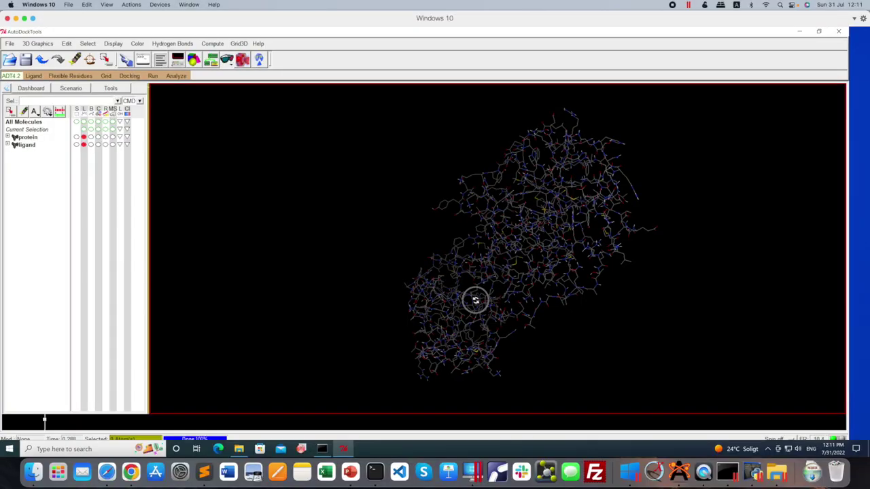
pyautogui.moveTo(475, 299)
pyautogui.mouseDown()
pyautogui.moveTo(468, 301)
pyautogui.moveTo(470, 287)
pyautogui.moveTo(488, 289)
pyautogui.mouseUp()
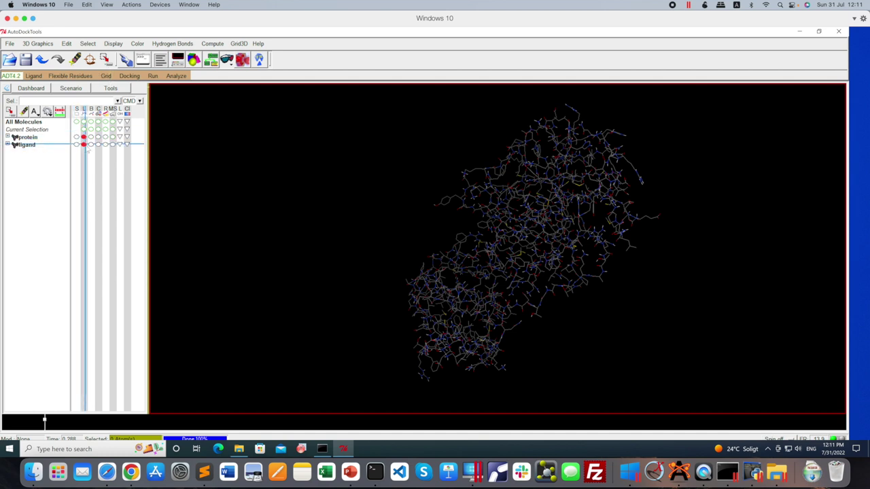
pyautogui.click(84, 146)
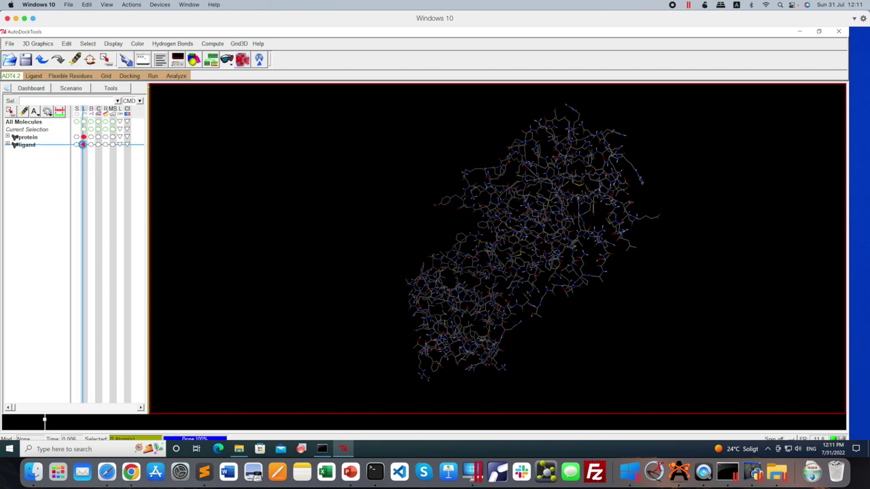
pyautogui.moveTo(482, 247)
pyautogui.mouseDown()
pyautogui.moveTo(523, 252)
pyautogui.moveTo(491, 256)
pyautogui.mouseUp()
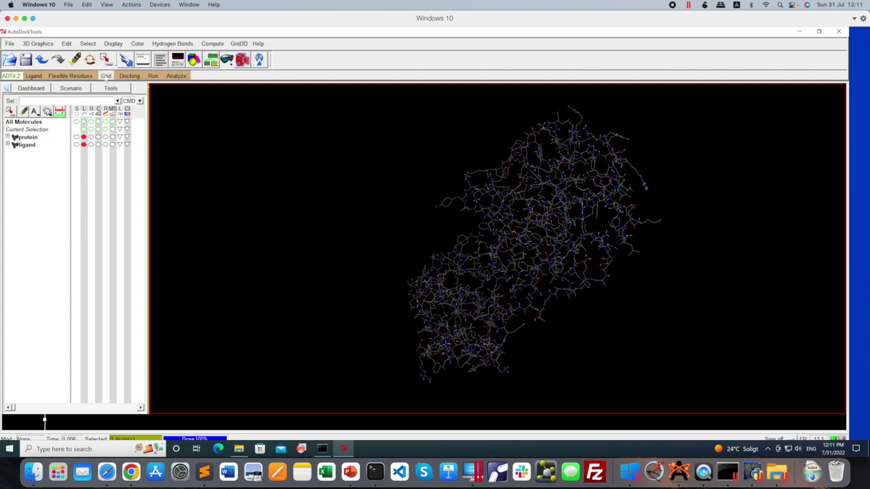
# Step: Choose the loaded protein as the grid macromolecule and preserve its existing partial charges
pyautogui.click(106, 76)
pyautogui.moveTo(139, 102)
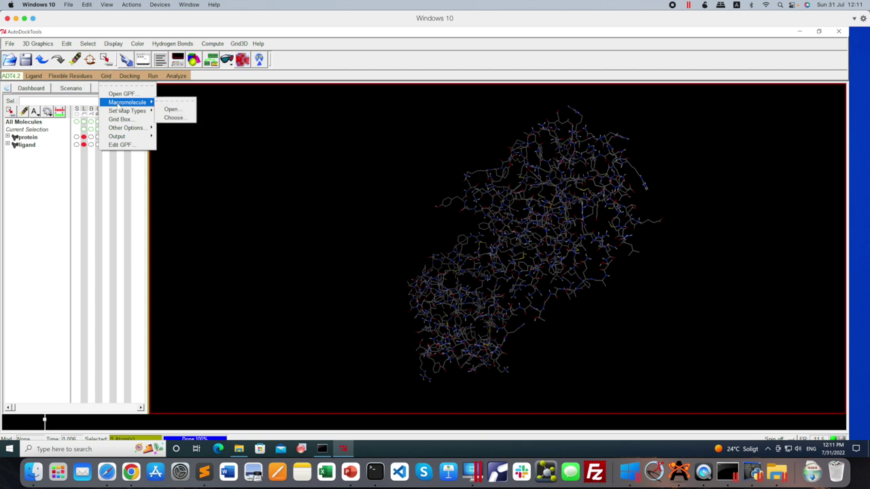
pyautogui.click(175, 118)
pyautogui.click(17, 60)
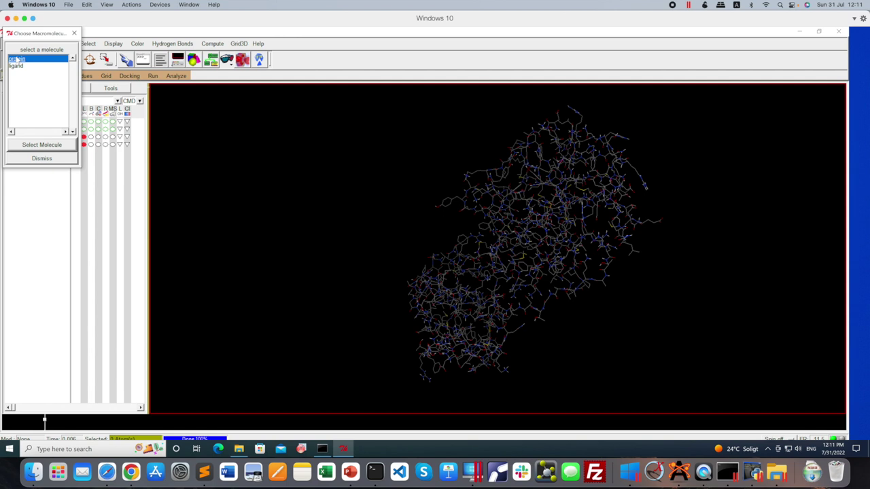
pyautogui.click(45, 145)
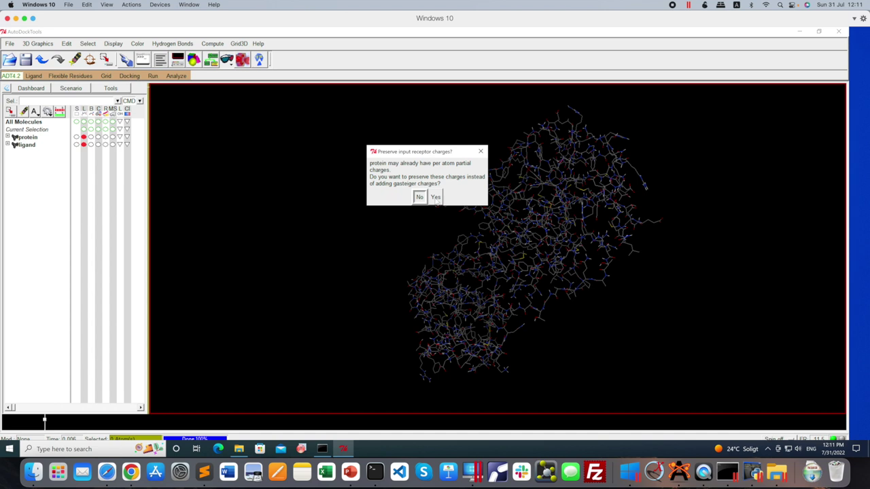
pyautogui.click(436, 197)
pyautogui.click(490, 265)
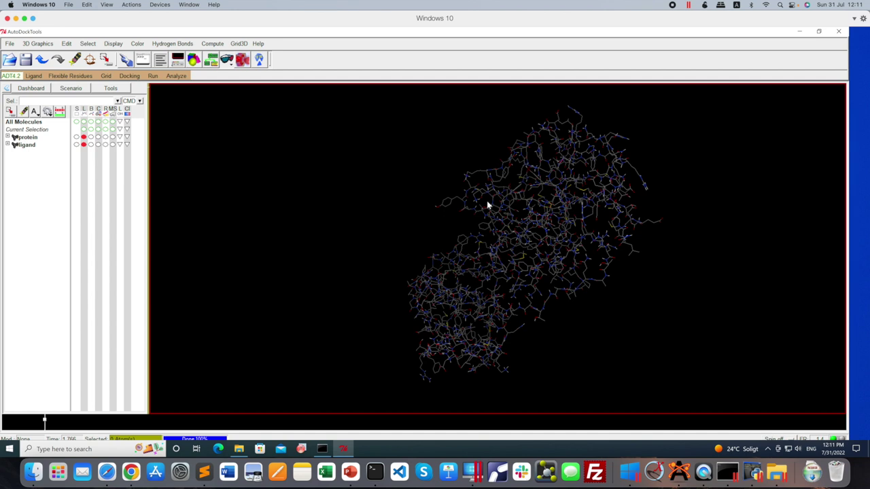
# Step: Set the grid map types directly, accepting the atom types A C F NA OA N HD
pyautogui.click(106, 75)
pyautogui.moveTo(126, 111)
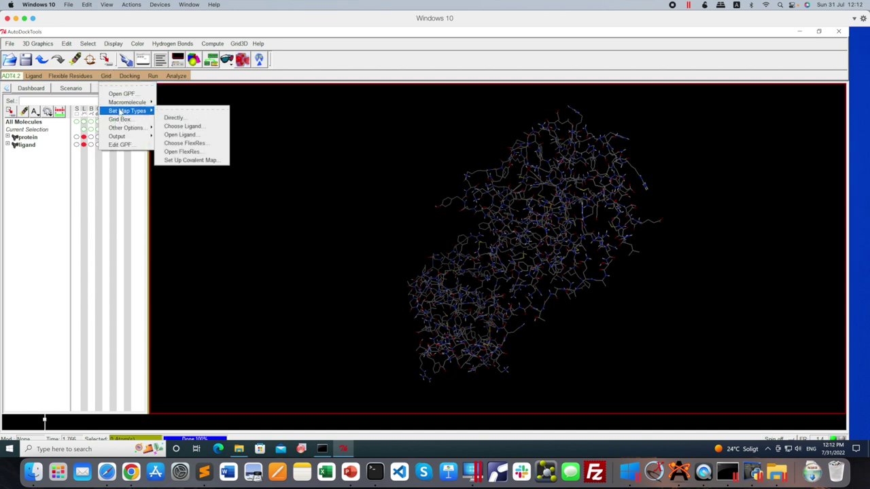
pyautogui.click(176, 117)
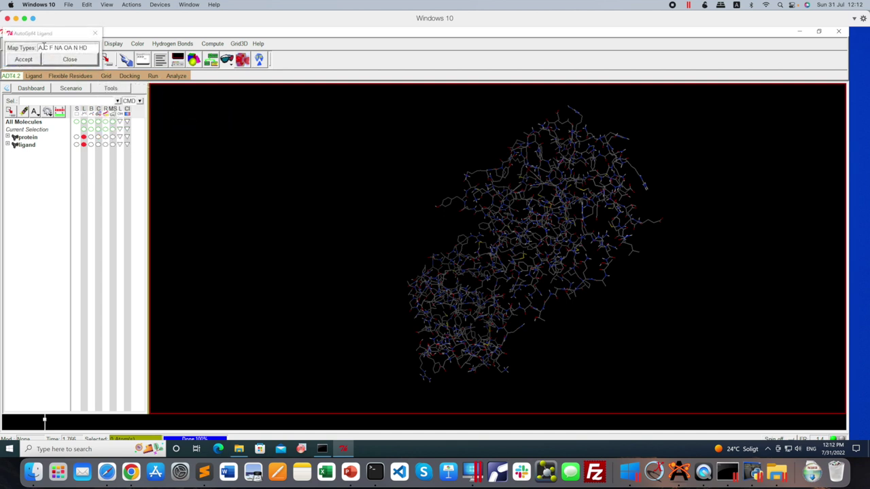
pyautogui.moveTo(38, 47)
pyautogui.mouseDown()
pyautogui.moveTo(86, 47)
pyautogui.moveTo(43, 47)
pyautogui.mouseUp()
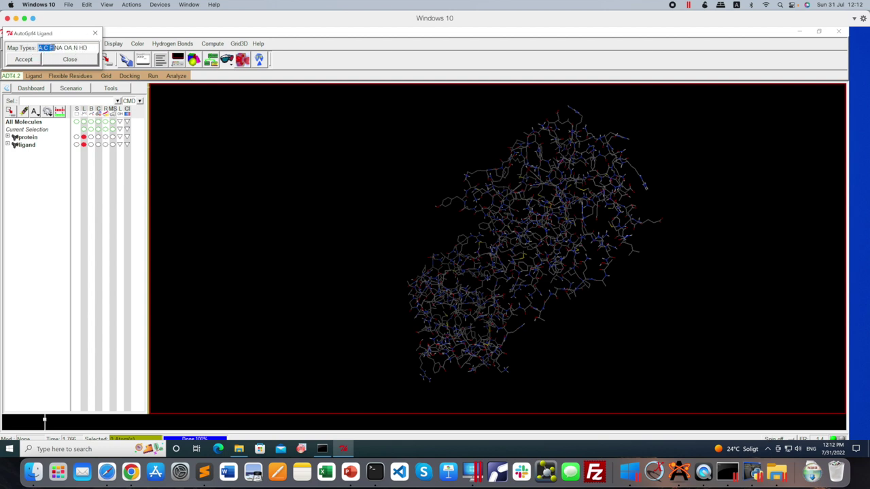
pyautogui.doubleClick(51, 48)
pyautogui.moveTo(89, 47); pyautogui.dragTo(42, 49)
pyautogui.click(30, 61)
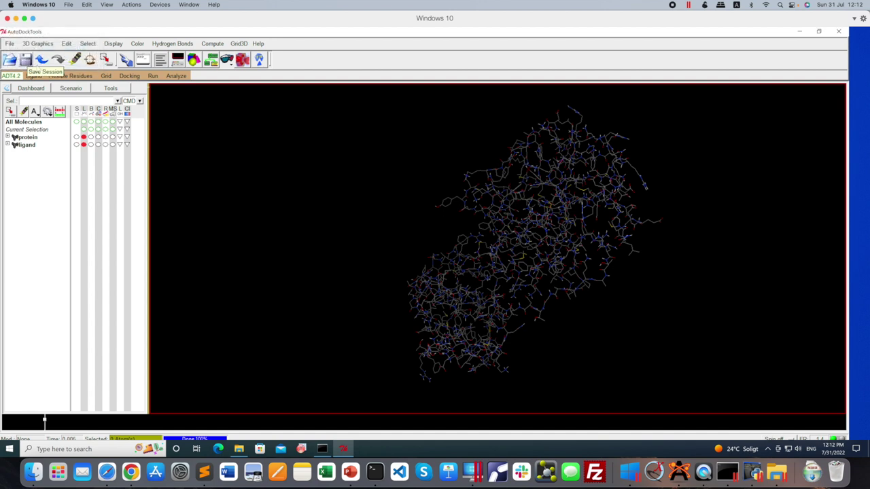
# Step: Open the grid box settings and set the number of points in the x- and y-dimensions to 126
pyautogui.click(106, 75)
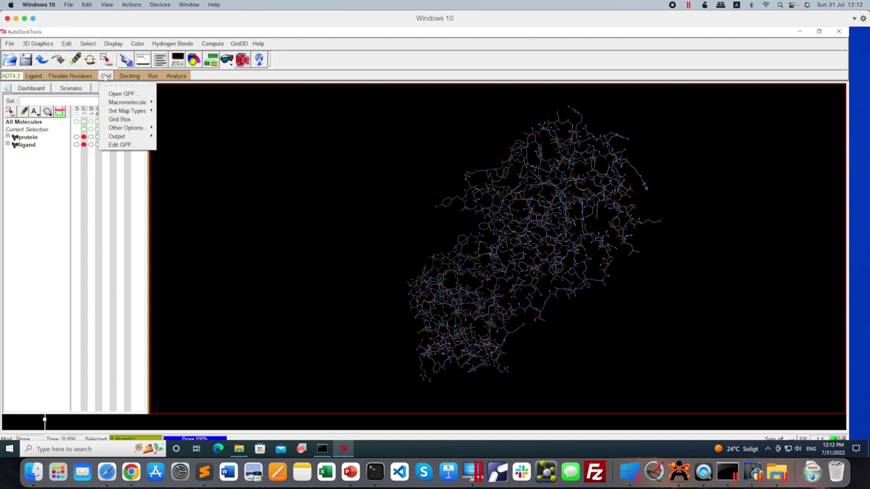
pyautogui.click(122, 119)
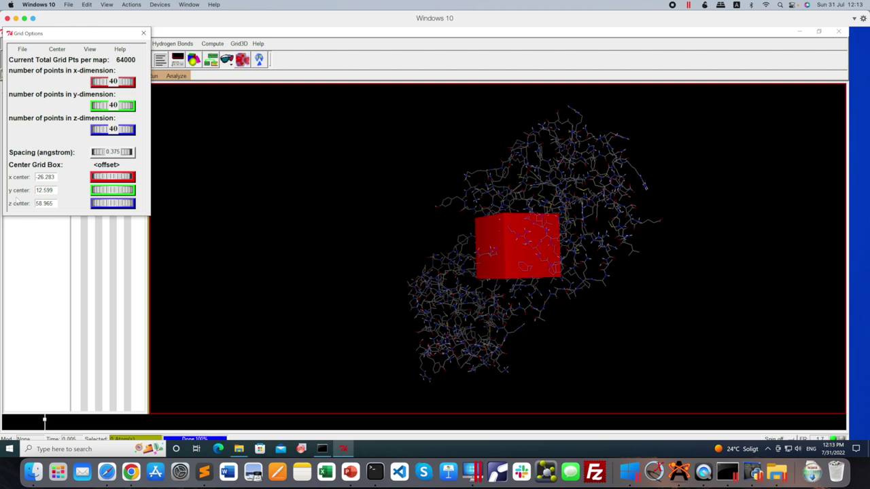
pyautogui.moveTo(112, 81); pyautogui.dragTo(202, 84)
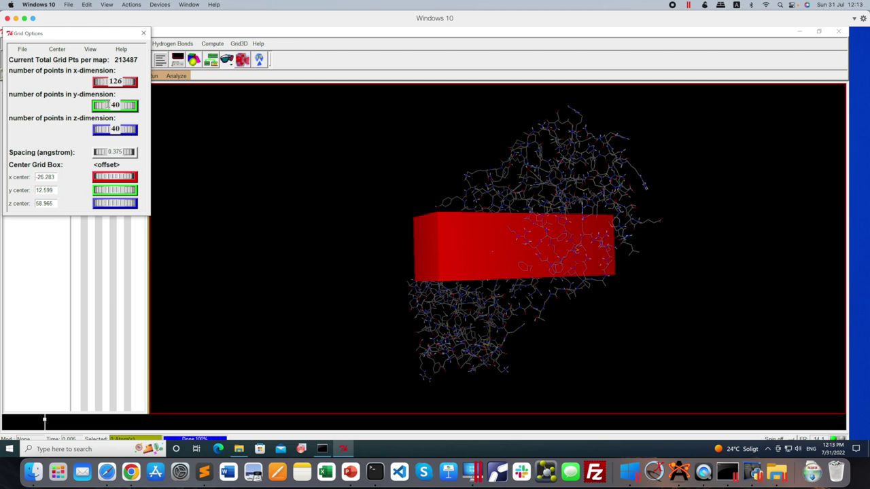
pyautogui.rightClick(105, 106)
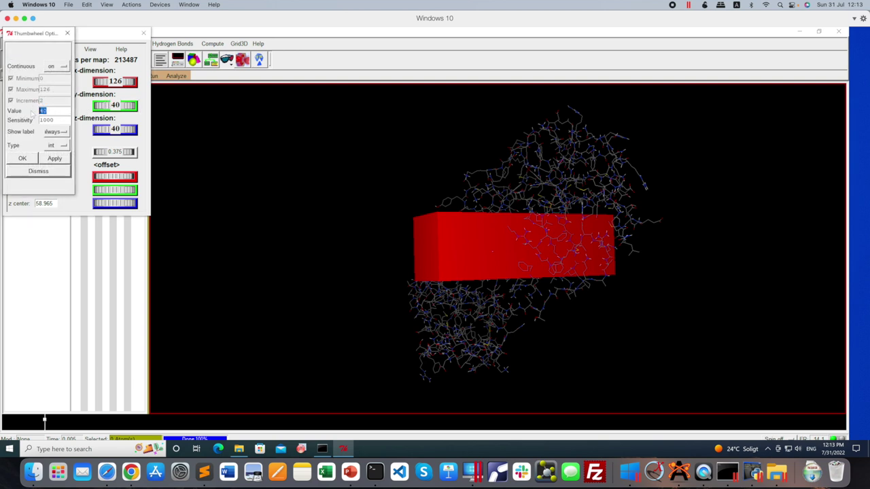
pyautogui.write('12')
pyautogui.click(54, 158)
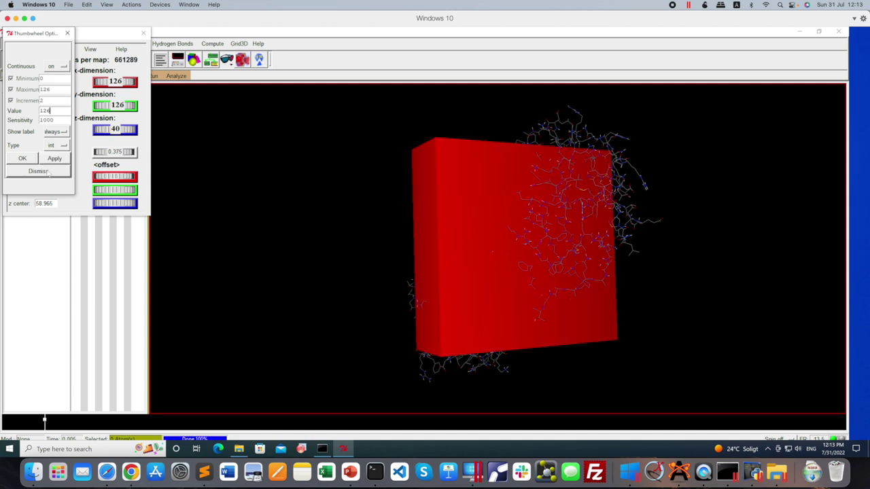
pyautogui.click(46, 172)
# Step: Set the number of grid points in the z-dimension to 126
pyautogui.rightClick(117, 129)
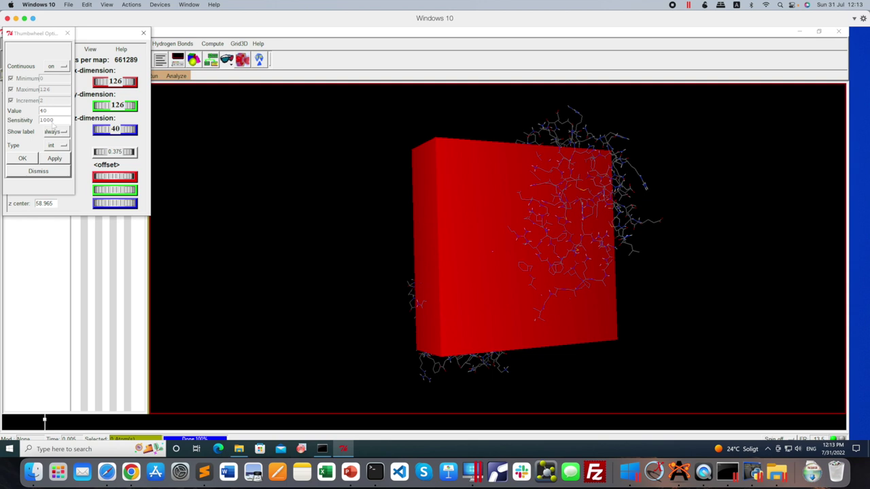
pyautogui.moveTo(50, 112); pyautogui.dragTo(21, 115)
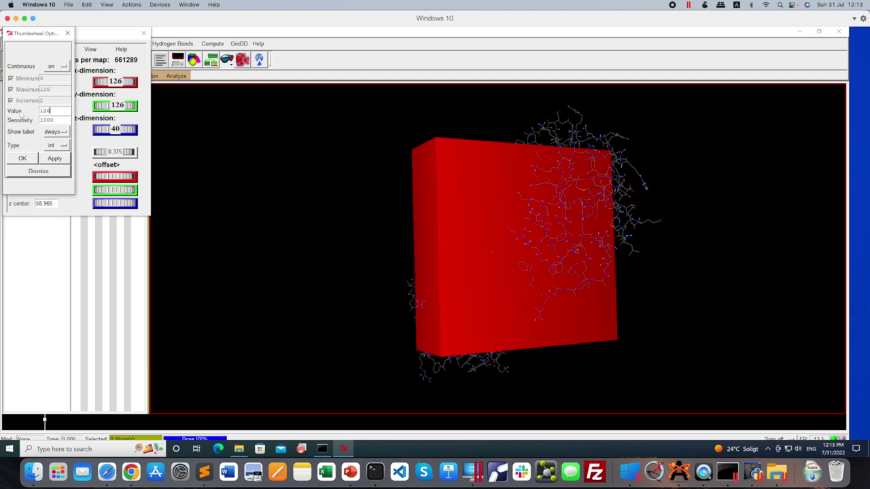
pyautogui.write('126')
pyautogui.click(55, 157)
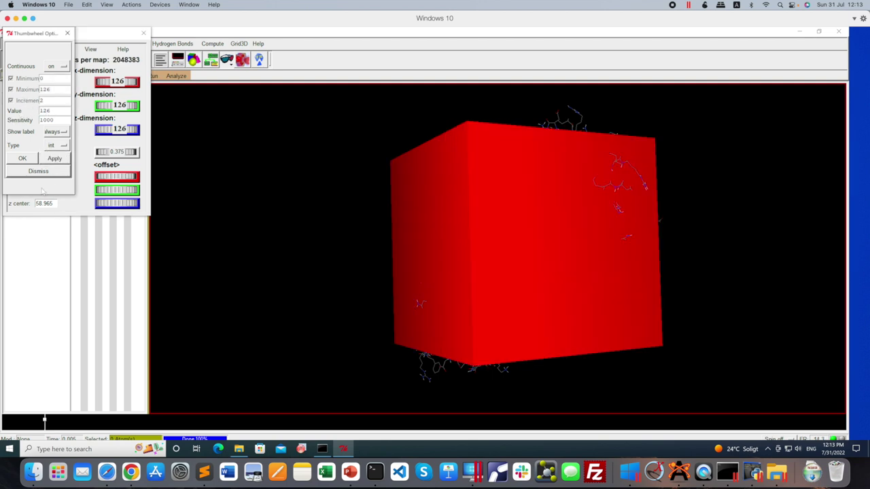
pyautogui.click(47, 173)
# Step: Check the box coverage around the protein and increase the grid spacing to about 0.547 angstrom
pyautogui.moveTo(470, 219); pyautogui.dragTo(447, 229)
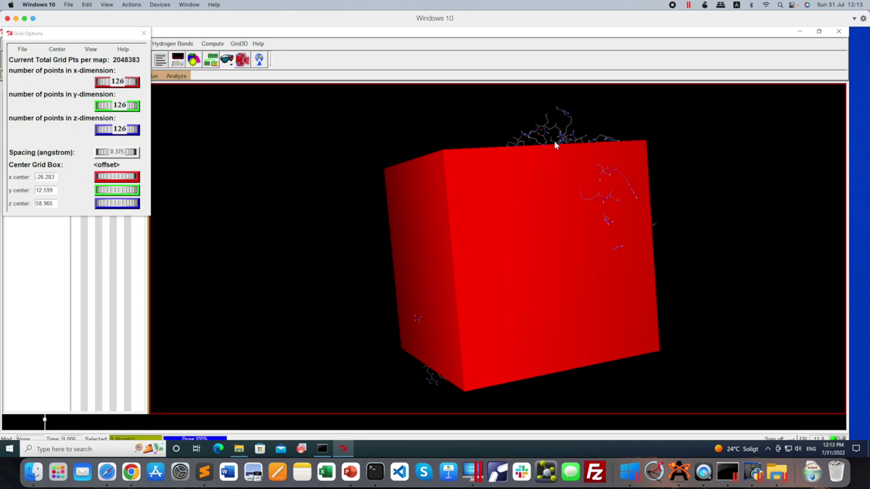
pyautogui.moveTo(546, 162); pyautogui.dragTo(583, 158)
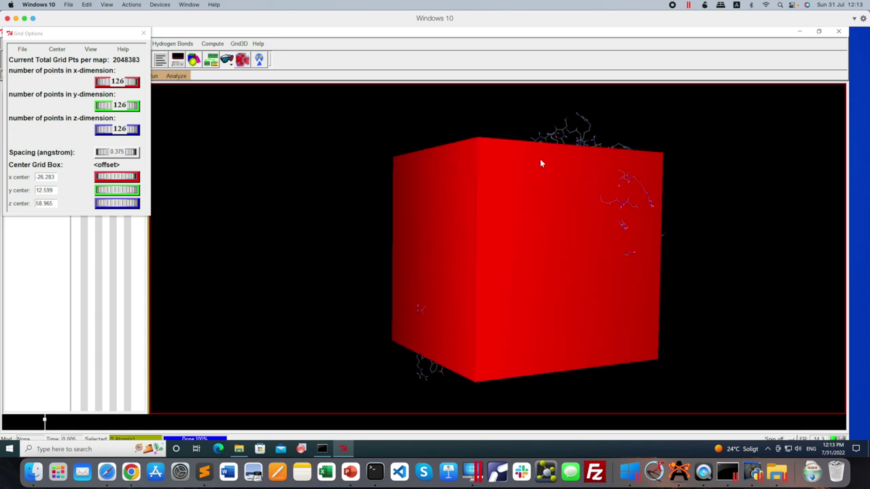
pyautogui.moveTo(463, 236); pyautogui.dragTo(406, 234)
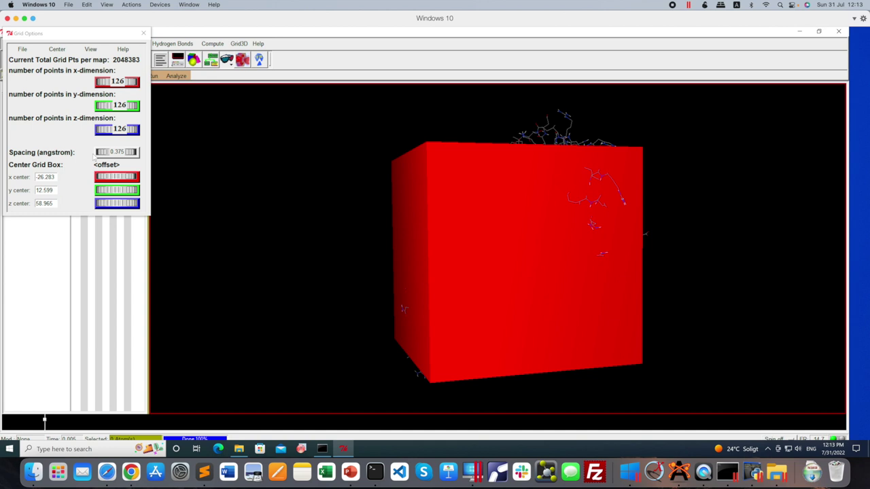
pyautogui.moveTo(102, 152)
pyautogui.mouseDown()
pyautogui.moveTo(119, 151)
pyautogui.moveTo(108, 151)
pyautogui.mouseUp()
# Step: Inspect the enlarged grid box from several sides to check whether it encloses the whole protein
pyautogui.moveTo(441, 258); pyautogui.dragTo(646, 260)
pyautogui.moveTo(492, 225); pyautogui.dragTo(615, 216)
pyautogui.scroll(-5, 508, 252)
pyautogui.moveTo(534, 254); pyautogui.dragTo(299, 260)
pyautogui.moveTo(621, 252); pyautogui.dragTo(490, 248)
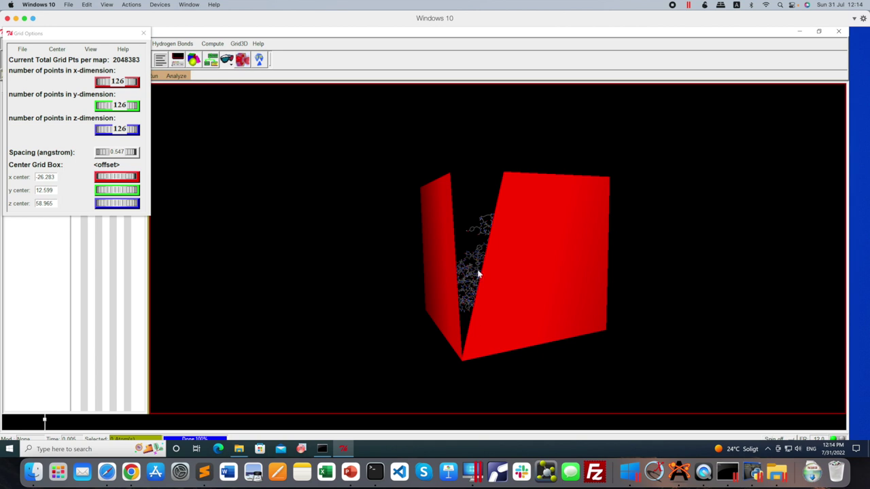
pyautogui.moveTo(517, 254); pyautogui.dragTo(706, 237)
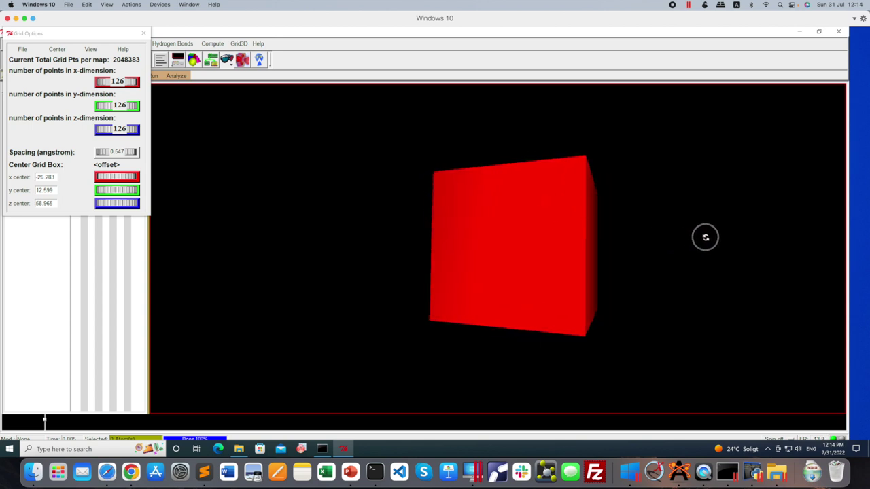
pyautogui.moveTo(509, 254); pyautogui.dragTo(608, 257)
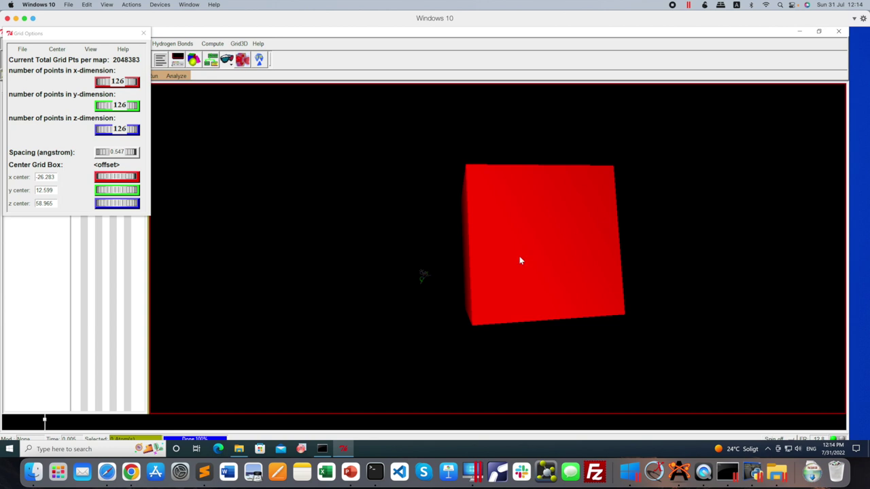
pyautogui.scroll(2, 520, 259)
pyautogui.scroll(-3, 520, 259)
pyautogui.moveTo(538, 270); pyautogui.dragTo(570, 302)
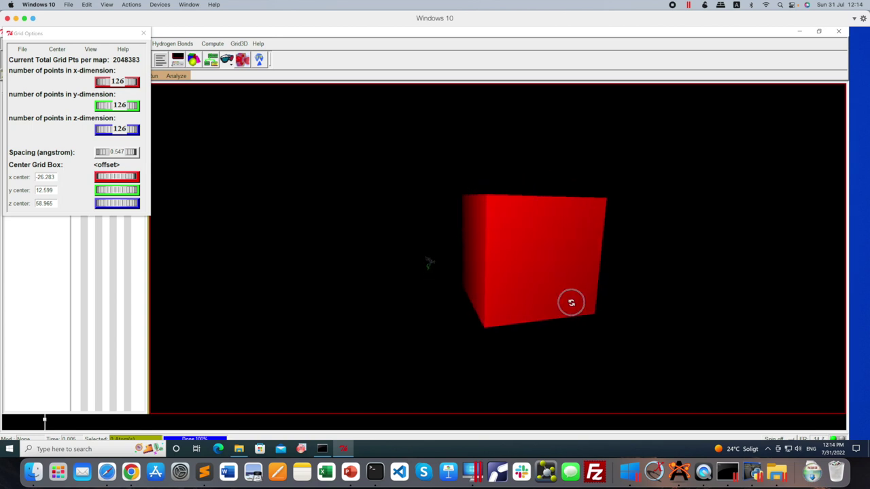
# Step: Close the grid options saving the current settings, and save the grid parameter file as grid.gpf in the Autodock4 folder
pyautogui.click(23, 49)
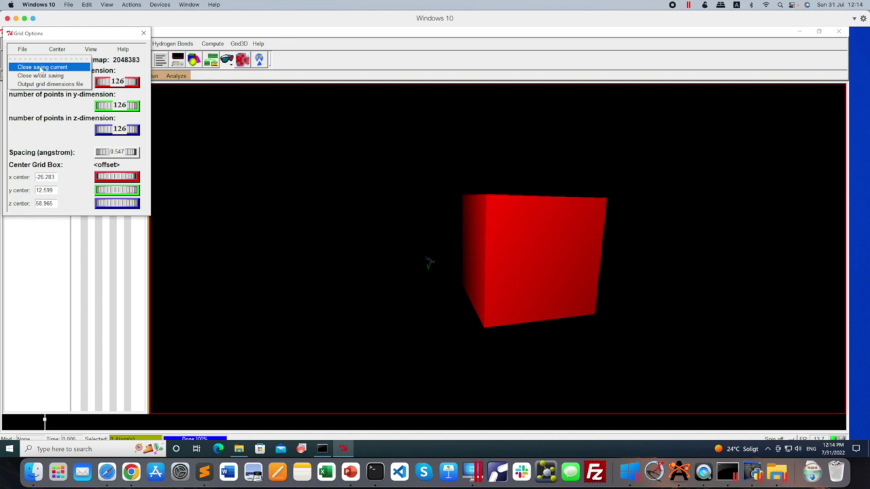
pyautogui.click(41, 67)
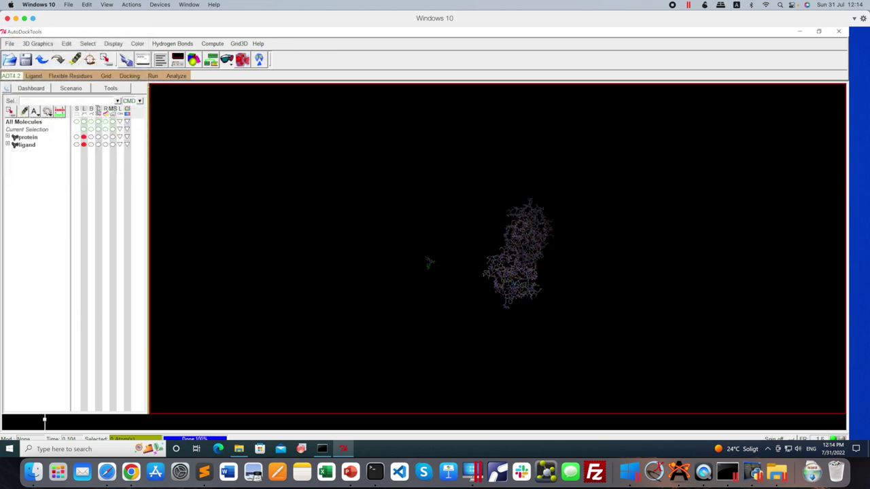
pyautogui.click(106, 77)
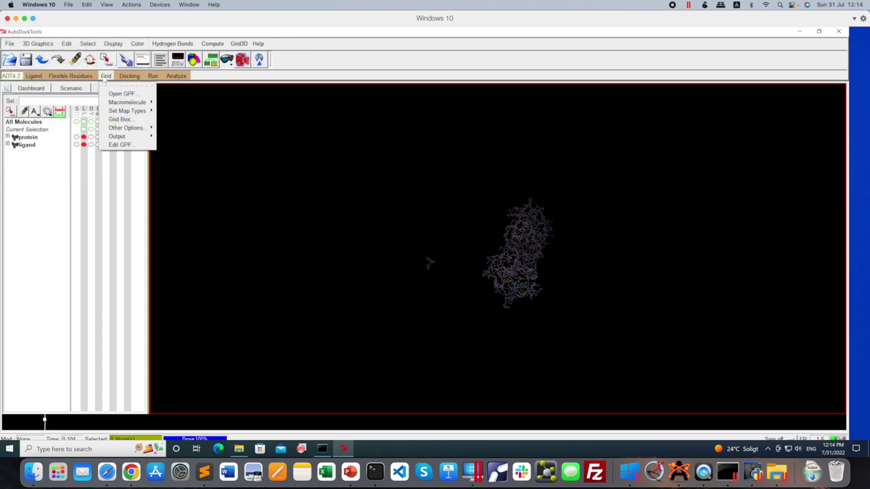
pyautogui.moveTo(118, 138)
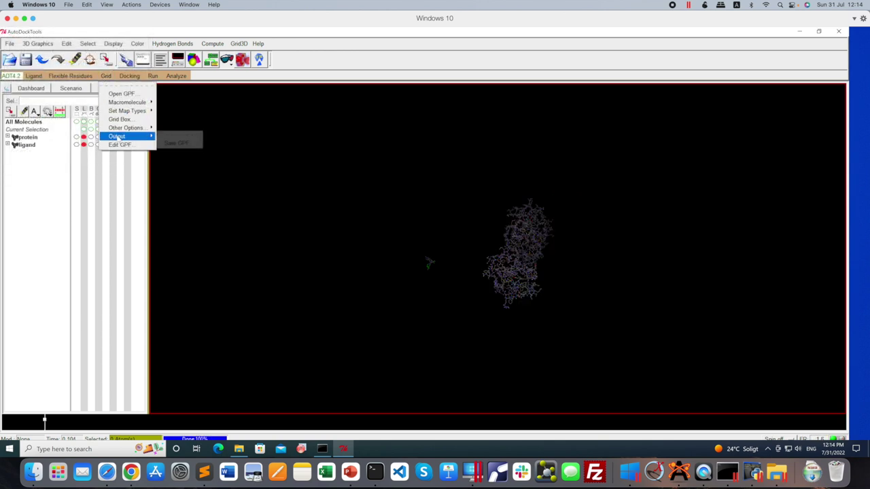
pyautogui.click(176, 144)
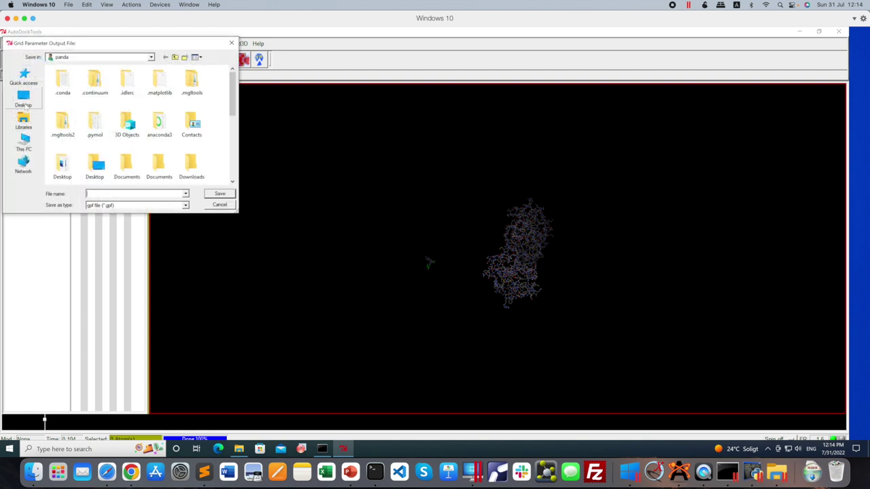
pyautogui.moveTo(232, 83); pyautogui.dragTo(231, 109)
pyautogui.doubleClick(108, 124)
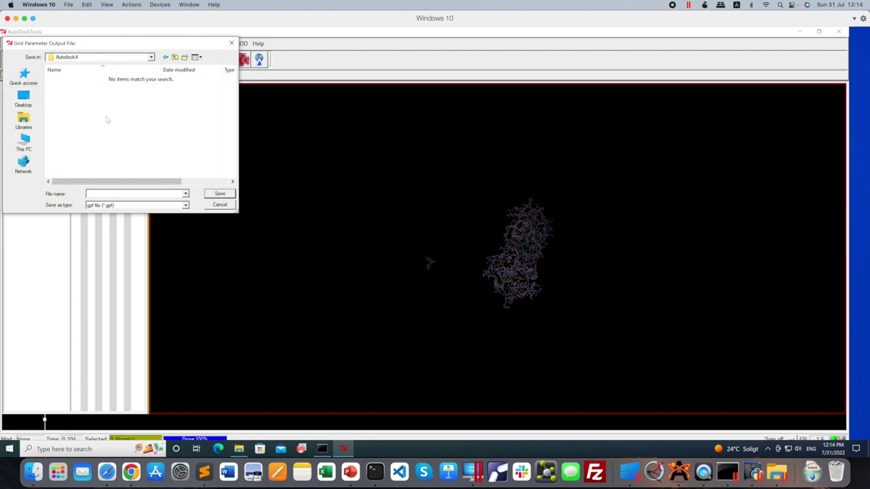
pyautogui.click(118, 193)
pyautogui.write('grid.gpf')
pyautogui.click(219, 194)
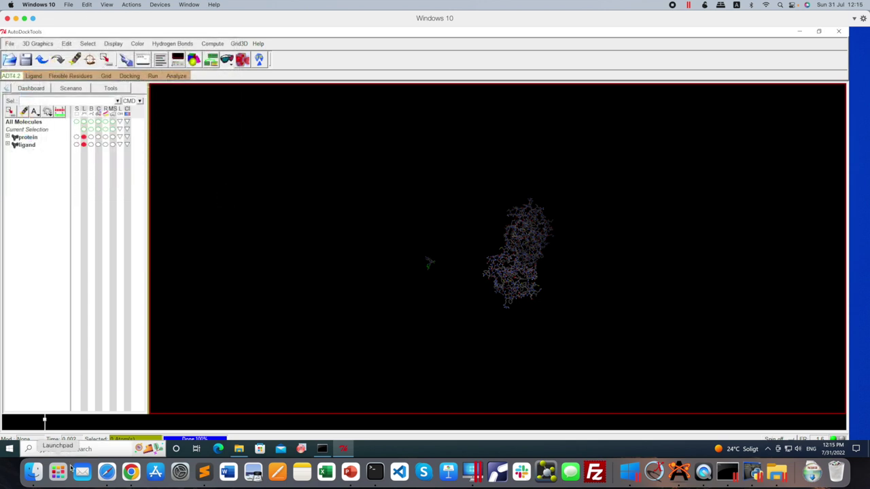
# Step: Open grid.gpf from the Autodock4 folder on the Desktop in Sublime Text
pyautogui.click(31, 476)
pyautogui.doubleClick(460, 145)
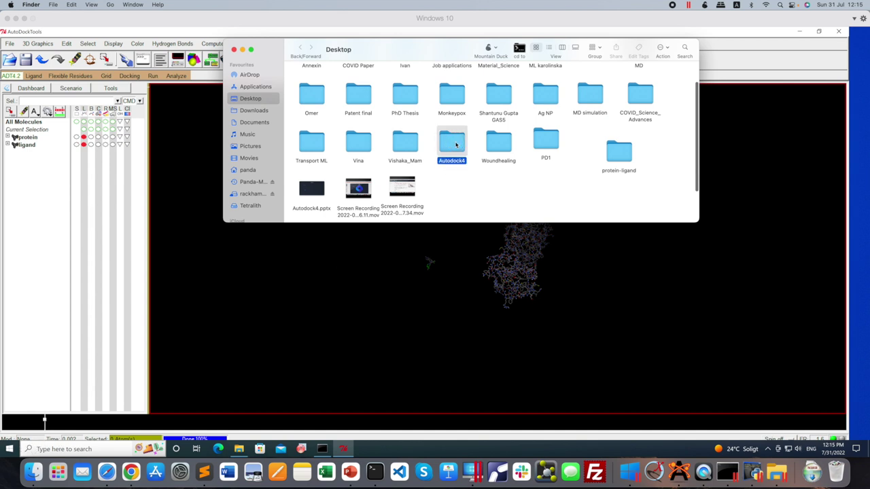
pyautogui.rightClick(479, 89)
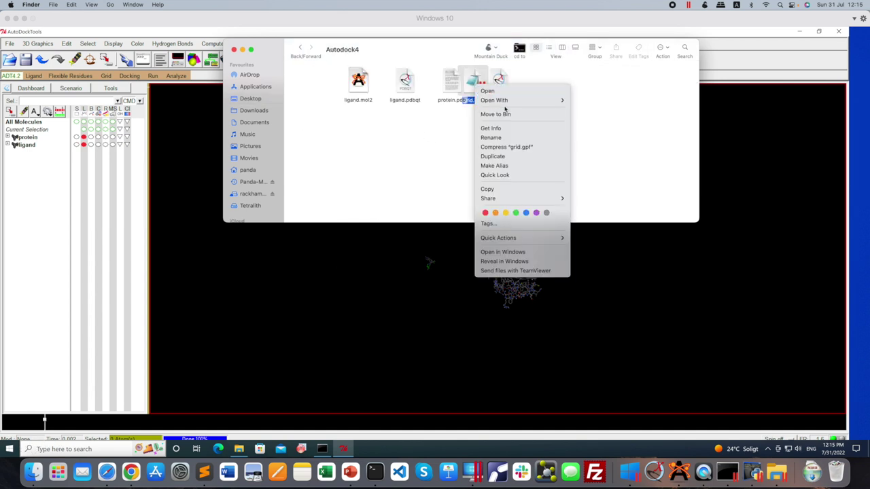
pyautogui.moveTo(506, 100)
pyautogui.click(604, 139)
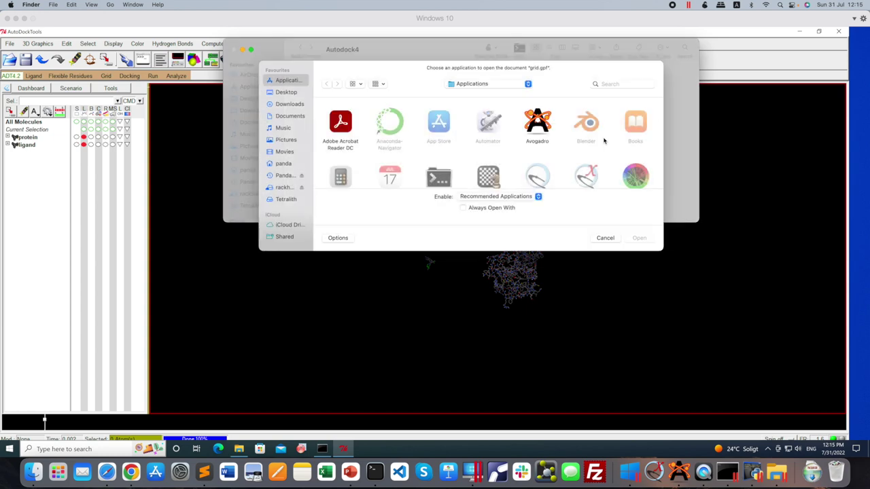
pyautogui.write('sub')
pyautogui.press('Return')
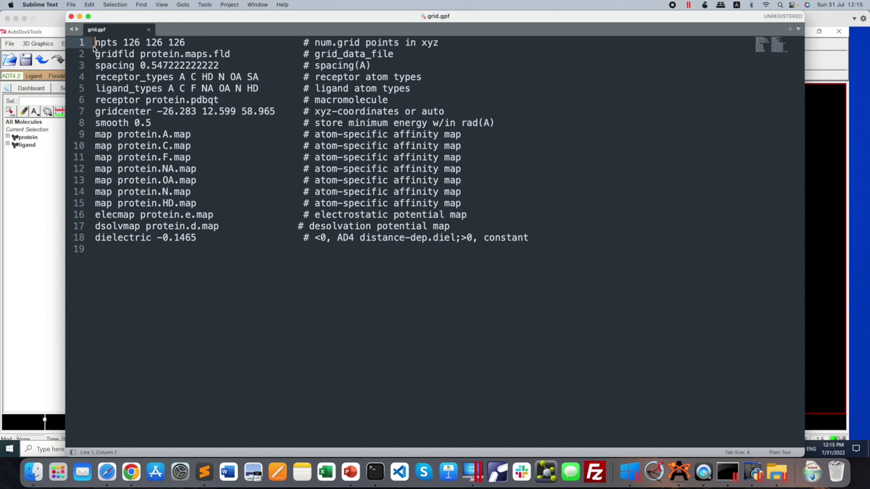
# Step: Examine the grid points, spacing, receptor atom types and ligand atom types in grid.gpf
pyautogui.moveTo(238, 19); pyautogui.dragTo(260, 22)
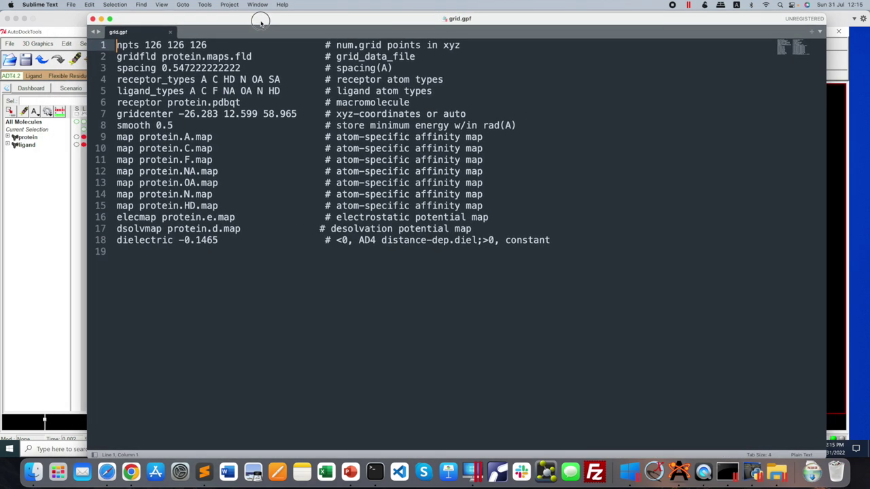
pyautogui.doubleClick(155, 45)
pyautogui.moveTo(155, 45); pyautogui.dragTo(213, 45)
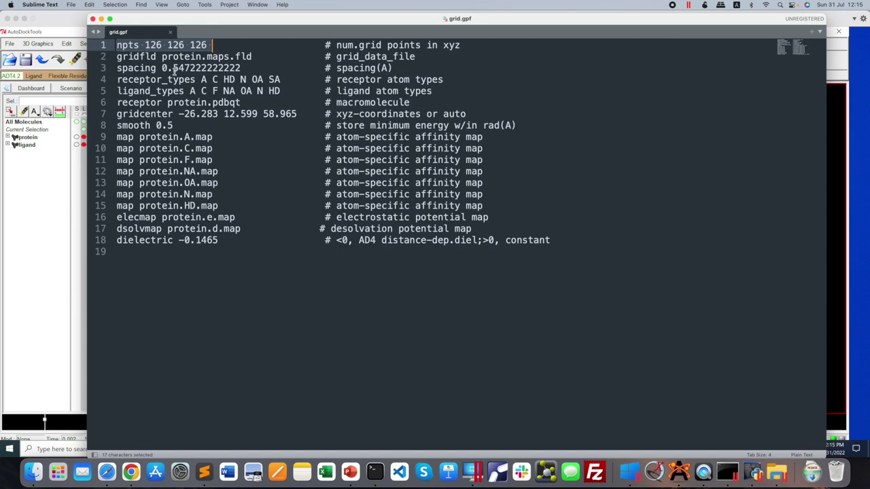
pyautogui.moveTo(172, 68); pyautogui.dragTo(224, 68)
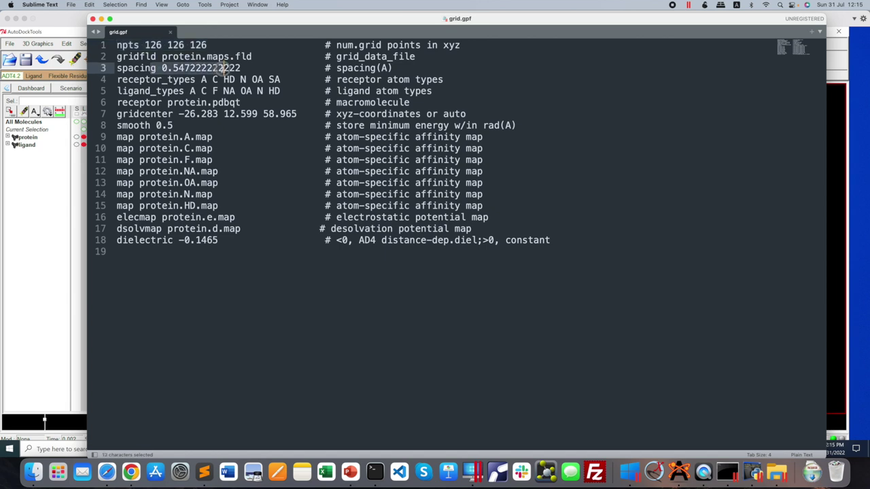
pyautogui.moveTo(162, 79); pyautogui.dragTo(286, 79)
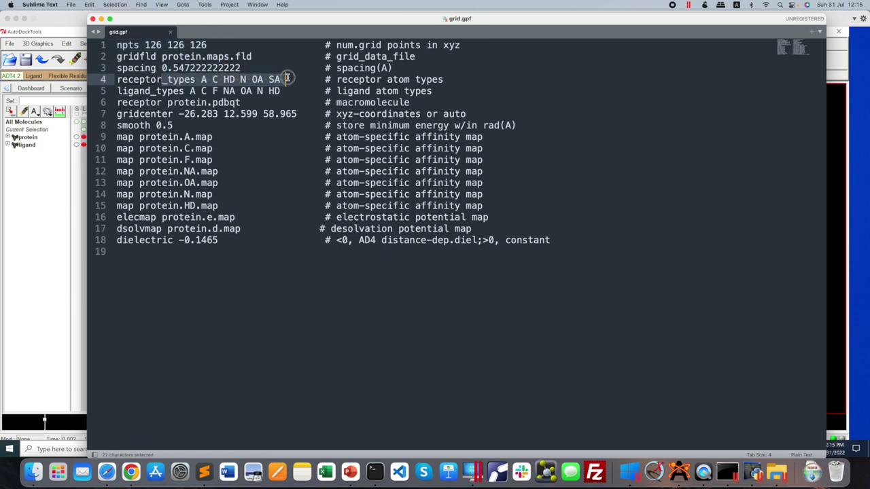
pyautogui.moveTo(157, 90); pyautogui.dragTo(279, 95)
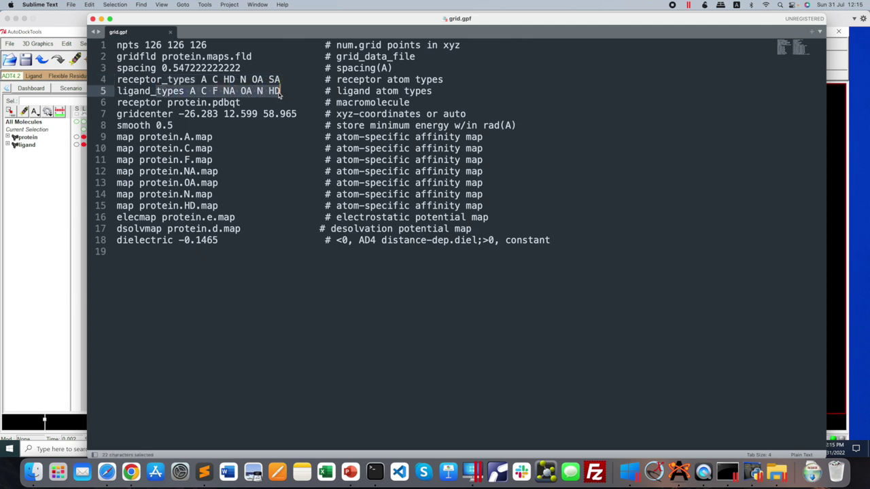
pyautogui.click(210, 92)
pyautogui.doubleClick(215, 91)
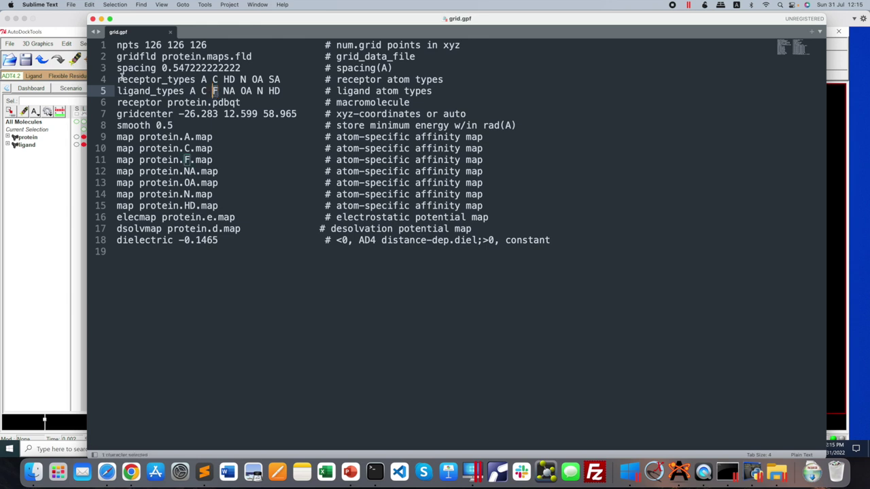
pyautogui.moveTo(118, 80); pyautogui.dragTo(279, 89)
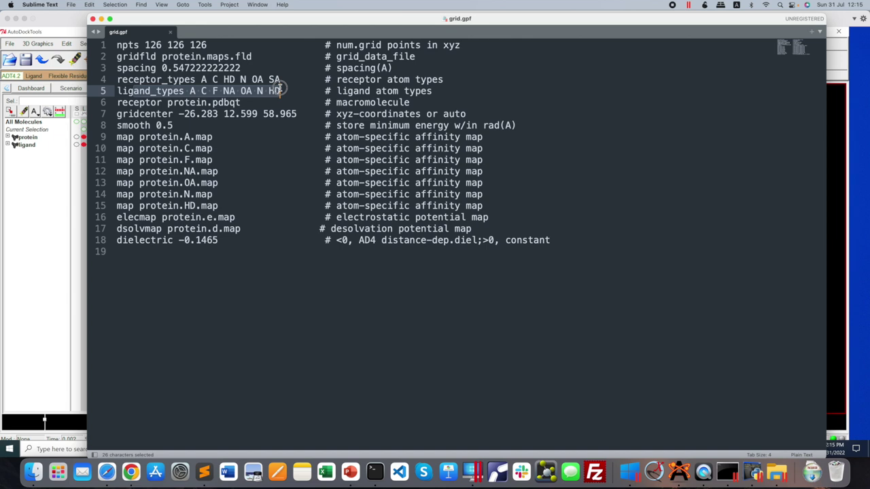
pyautogui.moveTo(336, 79); pyautogui.dragTo(443, 80)
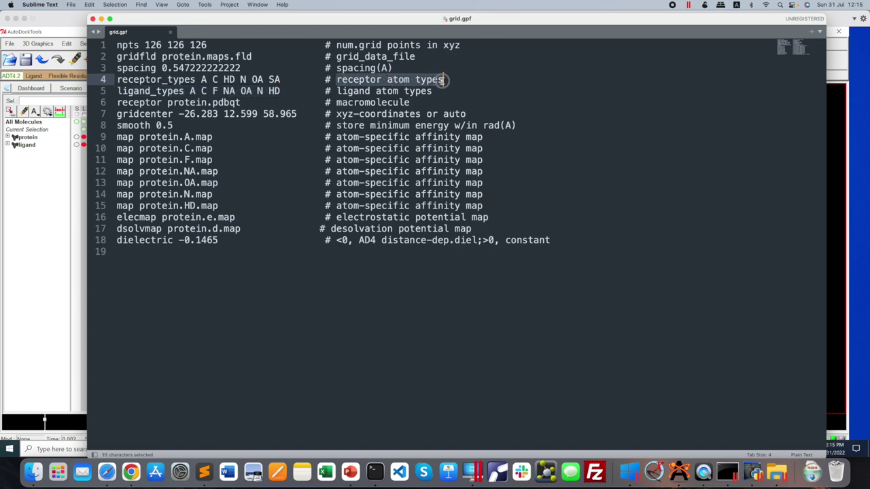
pyautogui.moveTo(336, 91); pyautogui.dragTo(434, 92)
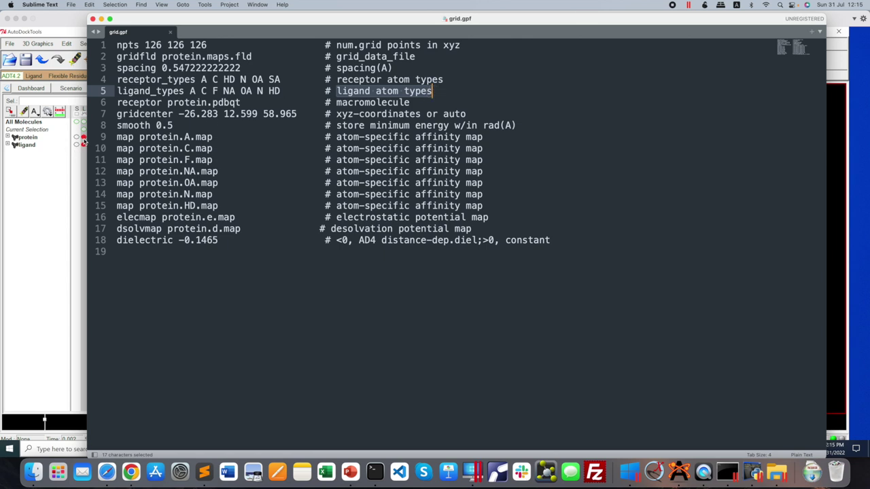
# Step: Examine the atom types, affinity maps, grid center, electrostatic map, desolvation map and dielectric lines in grid.gpf, and close the file
pyautogui.moveTo(347, 80); pyautogui.dragTo(426, 79)
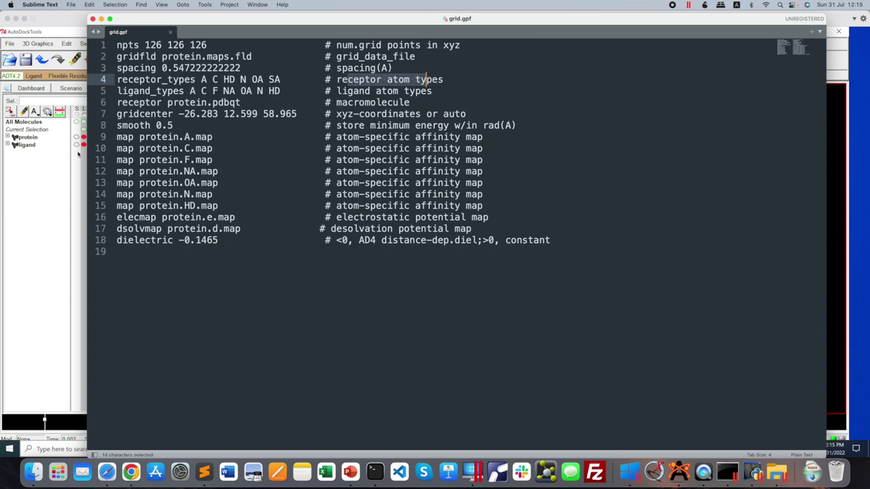
pyautogui.moveTo(118, 80); pyautogui.dragTo(432, 89)
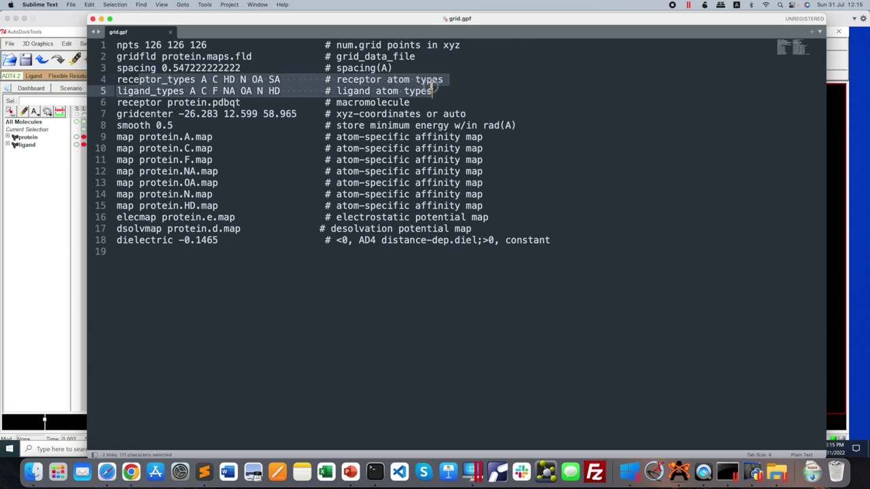
pyautogui.click(50, 173)
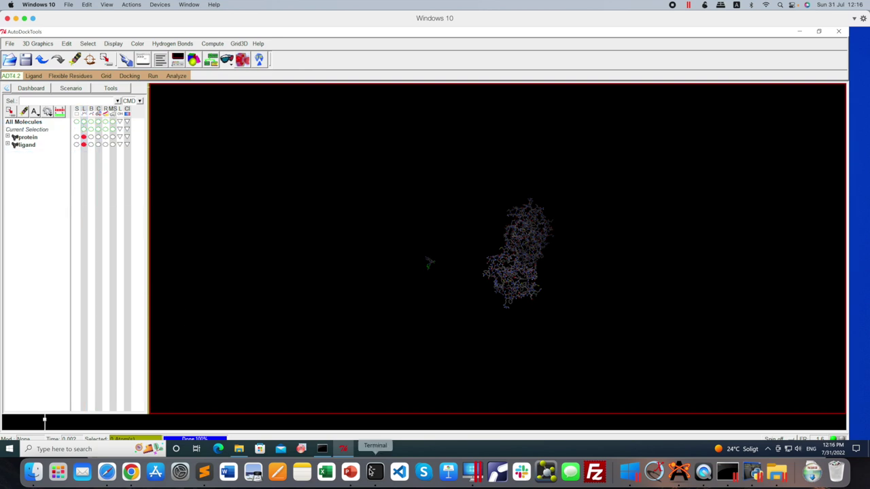
pyautogui.click(203, 471)
pyautogui.moveTo(140, 136); pyautogui.dragTo(212, 171)
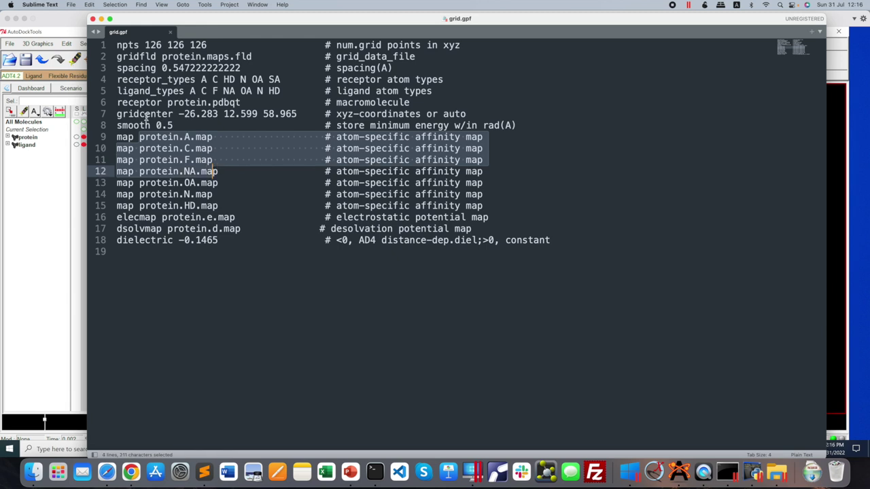
pyautogui.click(146, 115)
pyautogui.moveTo(184, 114); pyautogui.dragTo(301, 115)
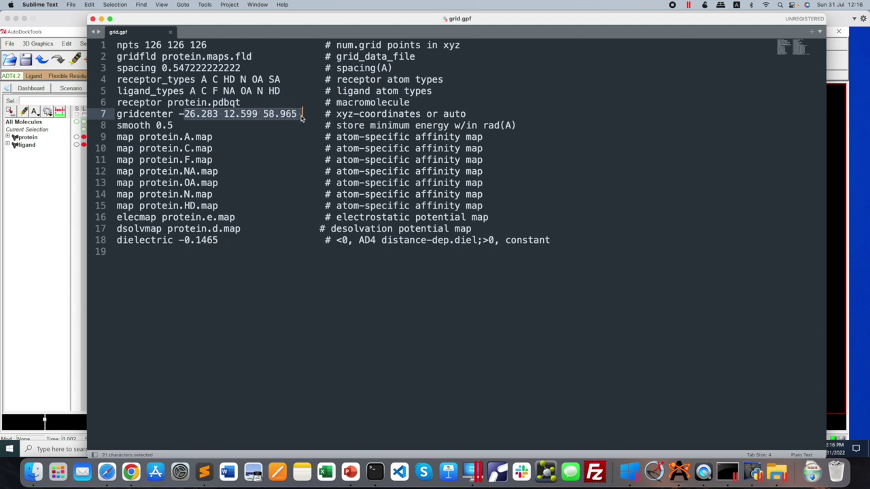
pyautogui.moveTo(117, 218); pyautogui.dragTo(176, 217)
pyautogui.moveTo(117, 229); pyautogui.dragTo(207, 229)
pyautogui.moveTo(145, 240); pyautogui.dragTo(217, 240)
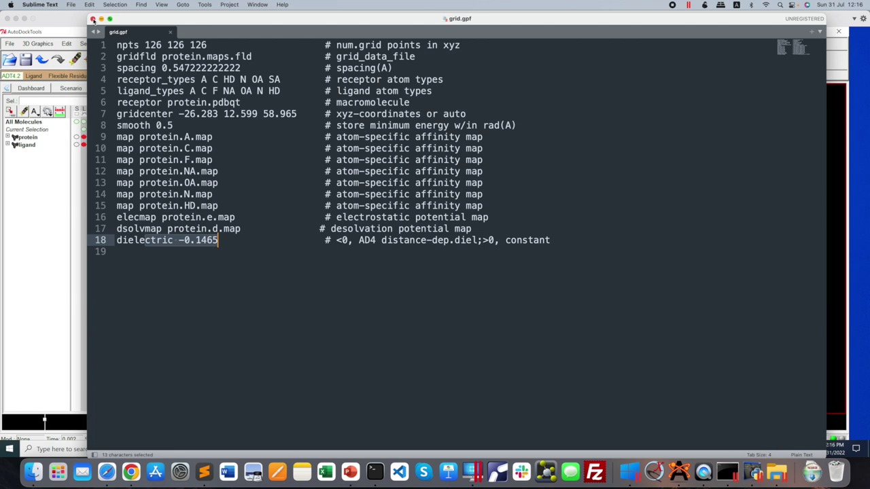
pyautogui.click(93, 19)
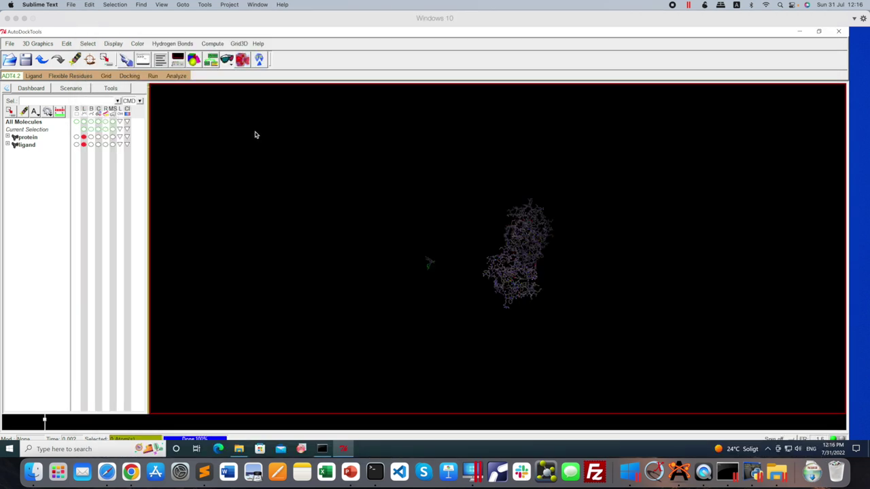
pyautogui.click(485, 244)
pyautogui.scroll(5, 484, 245)
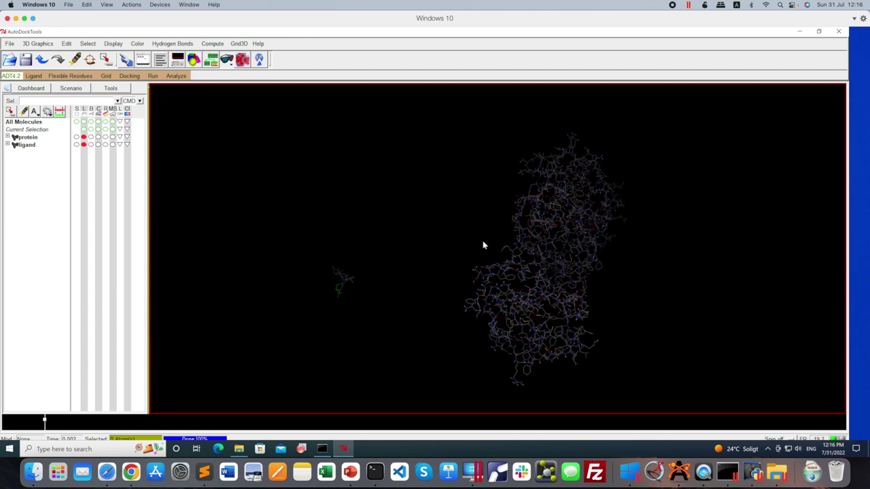
pyautogui.scroll(-5, 484, 245)
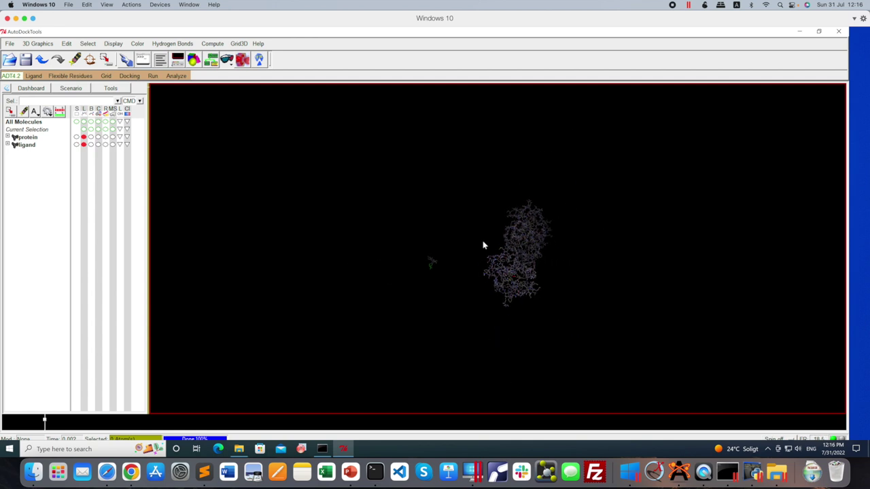
pyautogui.scroll(5, 483, 245)
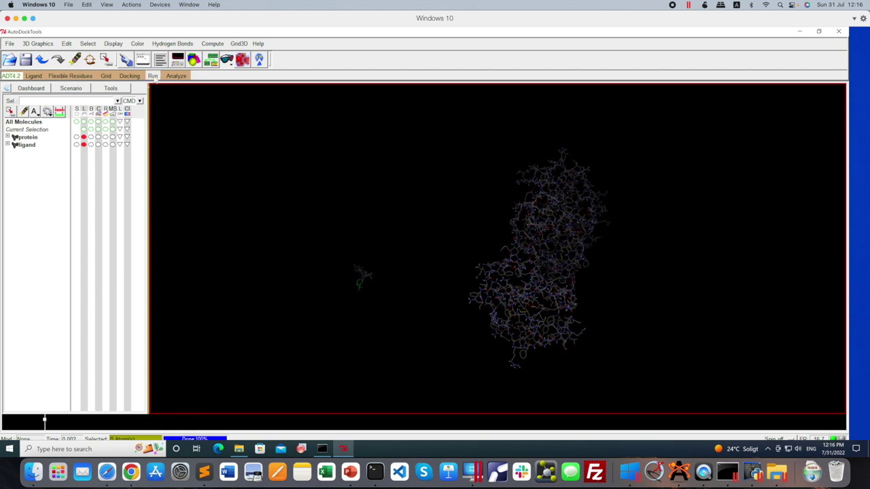
# Step: Open the Run AutoGrid setup in AutoDockTools and check its program pathname
pyautogui.click(152, 76)
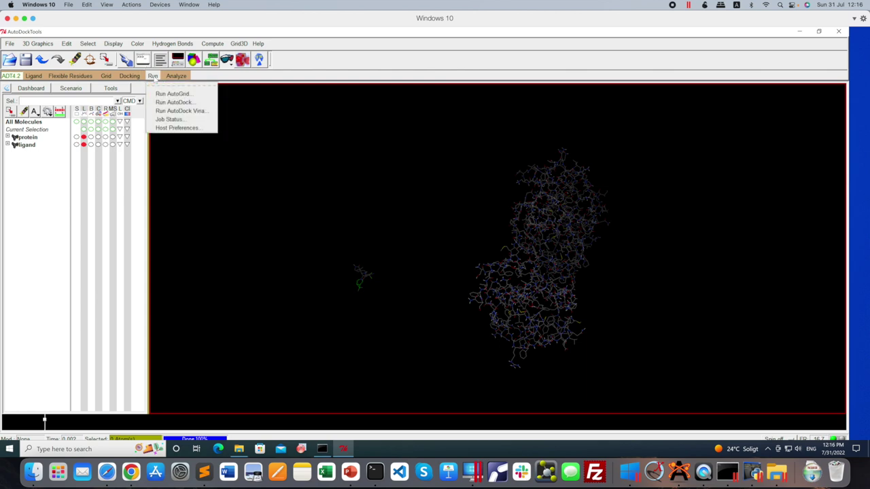
pyautogui.click(166, 94)
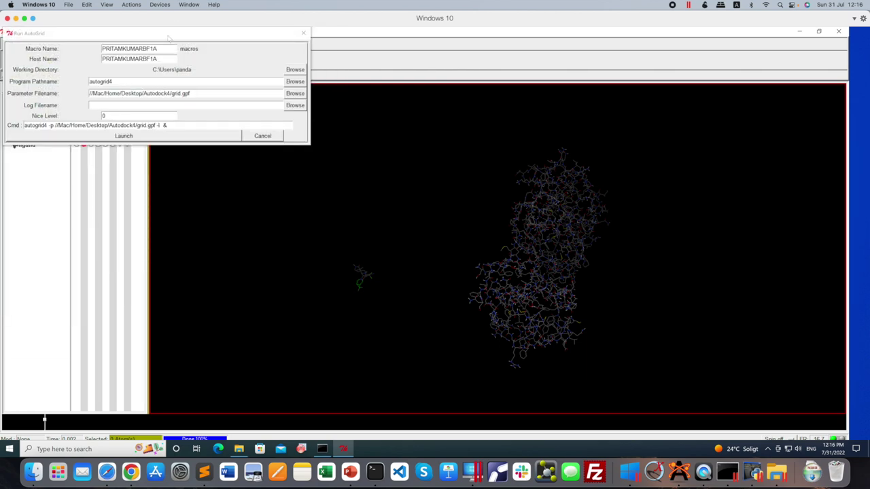
pyautogui.moveTo(421, 109); pyautogui.dragTo(476, 109)
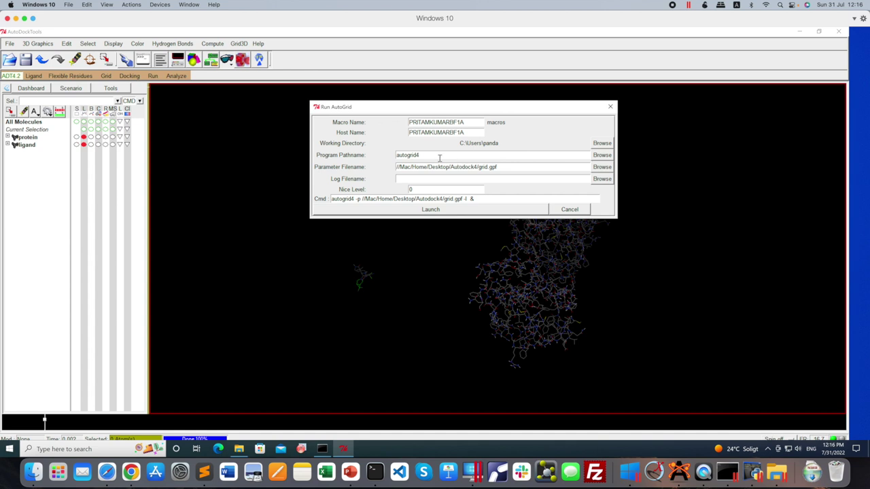
pyautogui.moveTo(423, 155); pyautogui.dragTo(381, 155)
# Step: View the AutoDock 4.2.6 download page in Safari, start the downloaded autodocksuite-4.2.6.i86Windows.exe installer and decline its request to make changes
pyautogui.click(107, 472)
pyautogui.scroll(2, 479, 113)
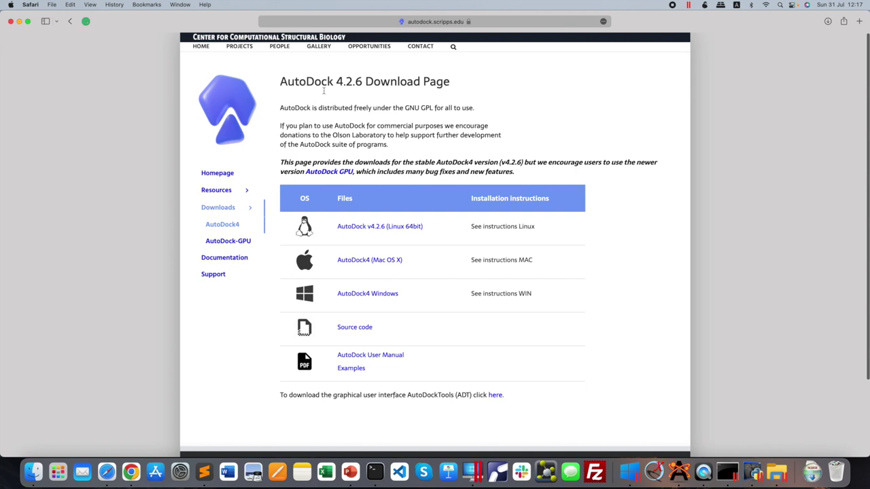
pyautogui.click(374, 297)
pyautogui.click(813, 469)
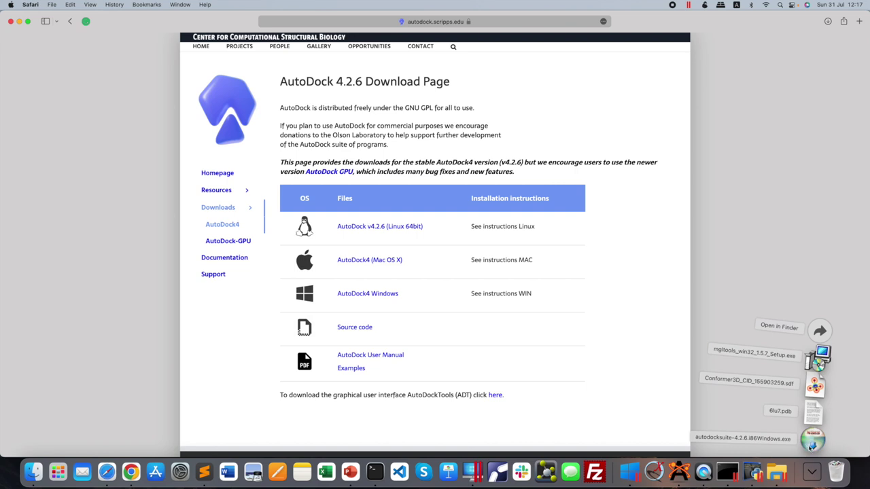
pyautogui.click(812, 441)
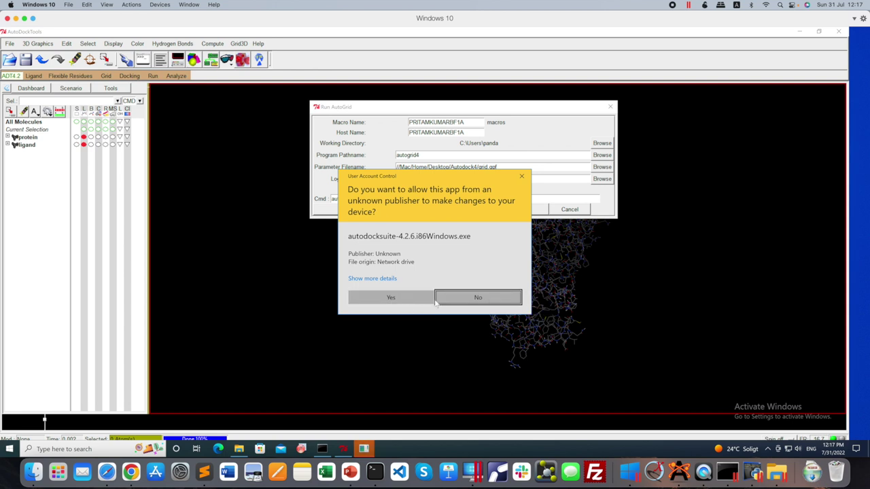
pyautogui.click(478, 298)
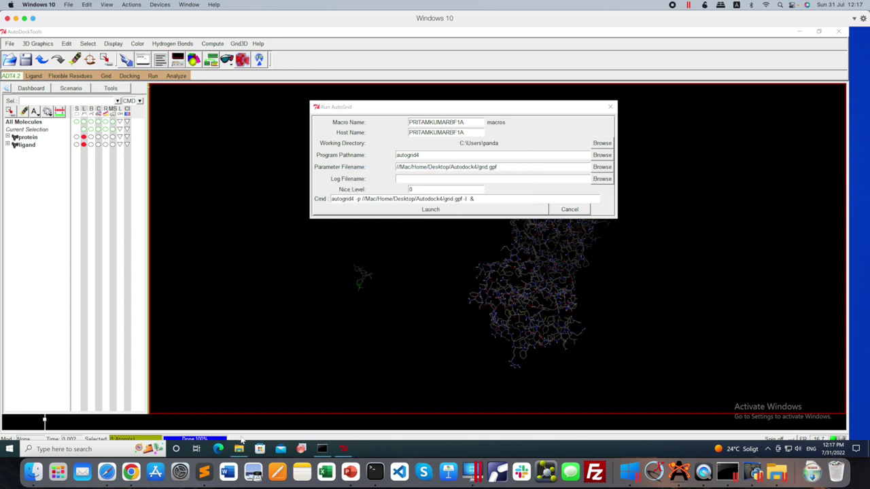
# Step: Locate the autogrid4 program in File Explorer under C:\Program Files (x86)\The Scripps Research Institute\Autodock\4.2.6
pyautogui.click(239, 449)
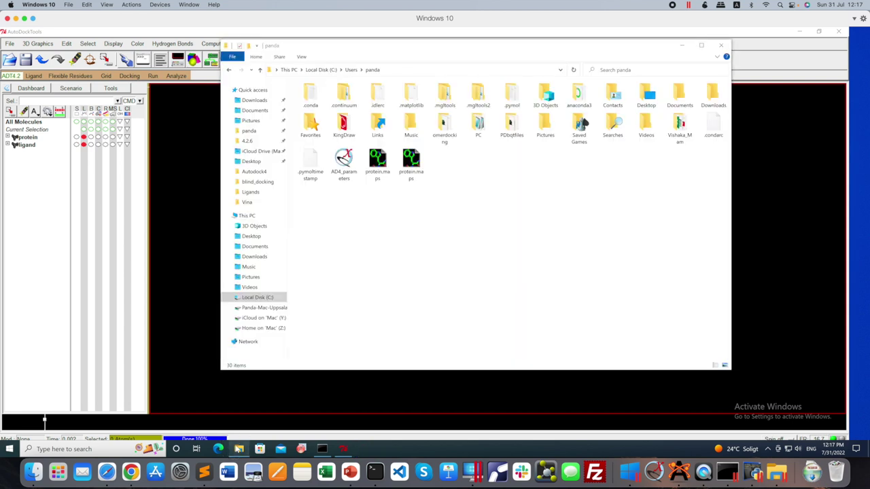
pyautogui.click(248, 215)
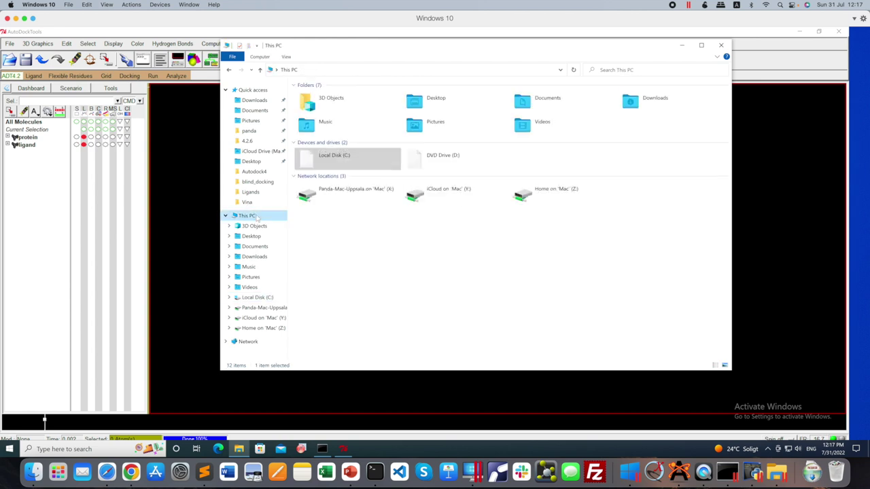
pyautogui.doubleClick(345, 163)
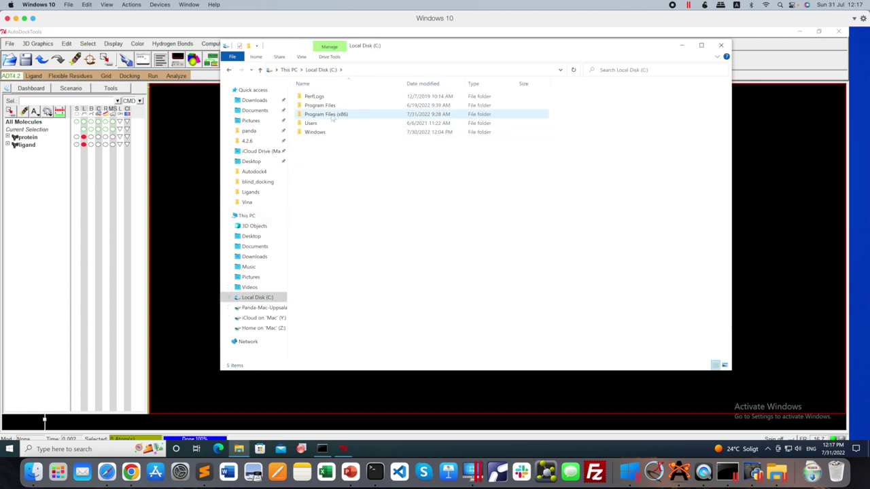
pyautogui.click(332, 117)
pyautogui.doubleClick(333, 115)
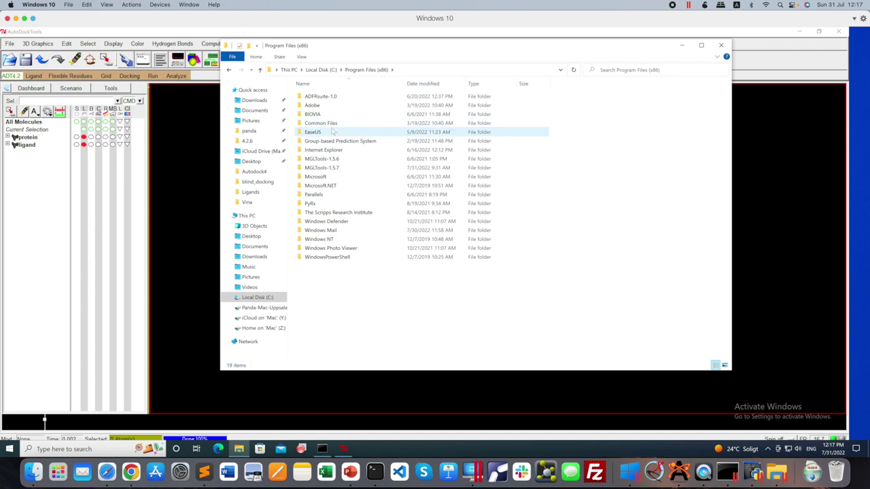
pyautogui.doubleClick(347, 216)
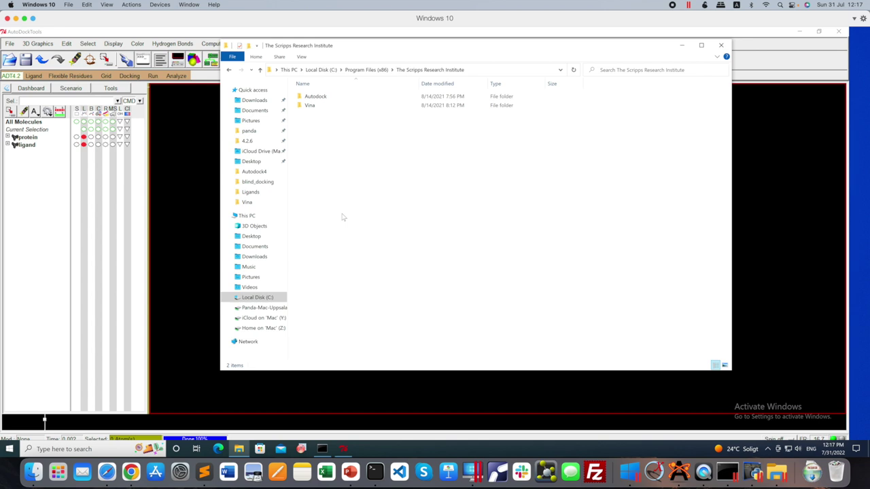
pyautogui.click(325, 97)
pyautogui.doubleClick(325, 97)
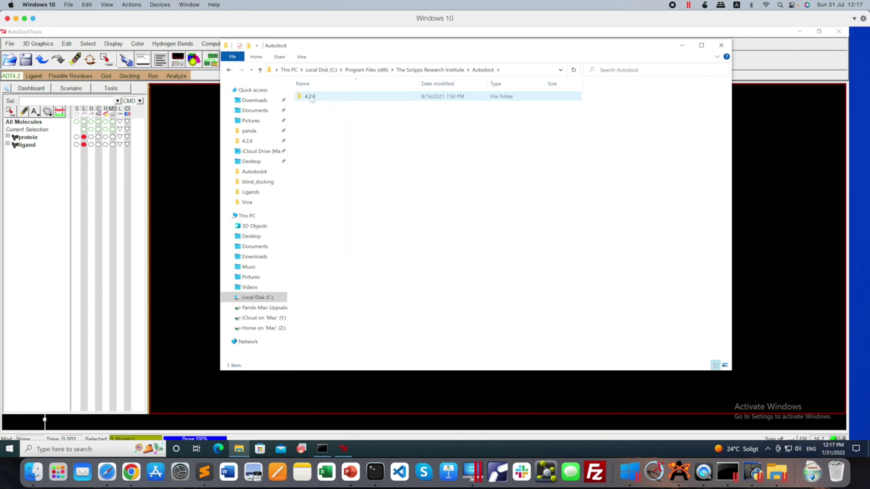
pyautogui.doubleClick(337, 100)
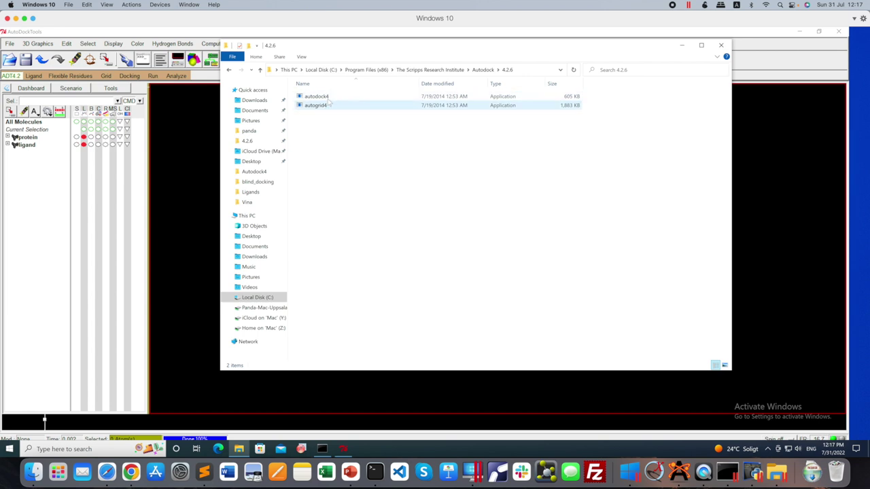
pyautogui.click(330, 105)
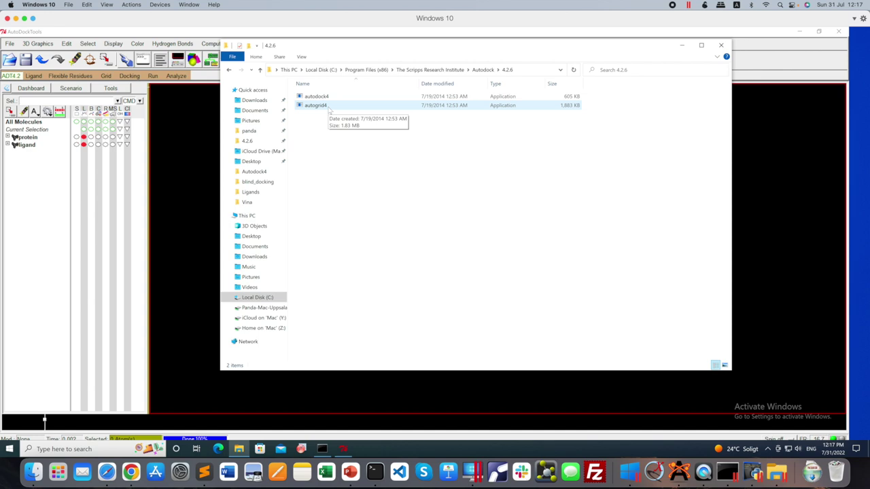
pyautogui.click(329, 108)
# Step: Set the AutoGrid program pathname to autogrid4 in C:/Program Files (x86)/The Scripps Research Institute/Autodock/4.2.6
pyautogui.click(205, 156)
pyautogui.click(601, 156)
pyautogui.click(334, 219)
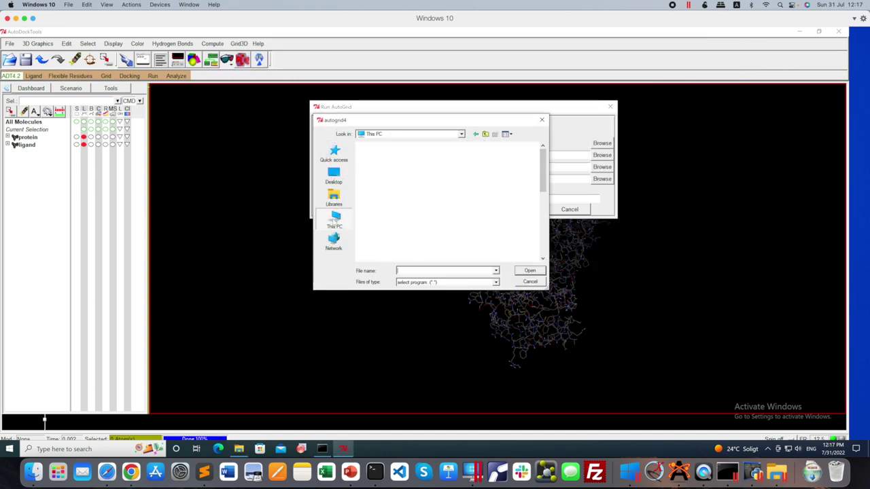
pyautogui.moveTo(543, 170); pyautogui.dragTo(455, 221)
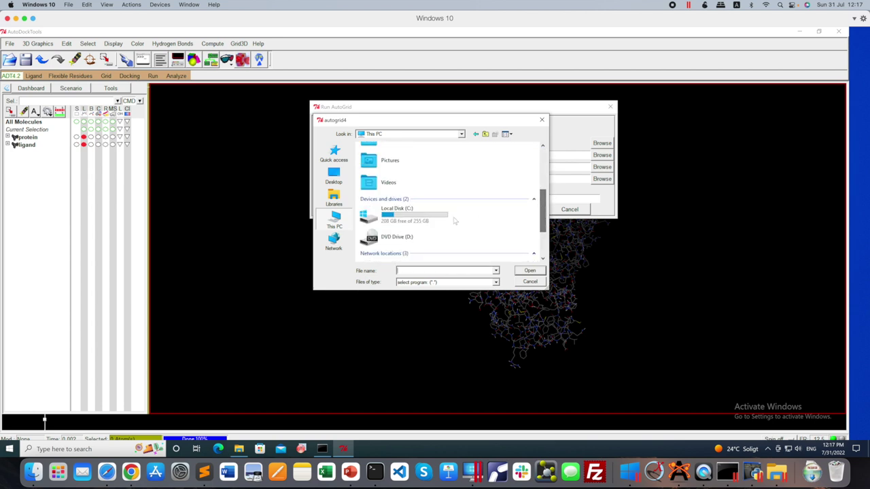
pyautogui.doubleClick(408, 214)
pyautogui.doubleClick(400, 172)
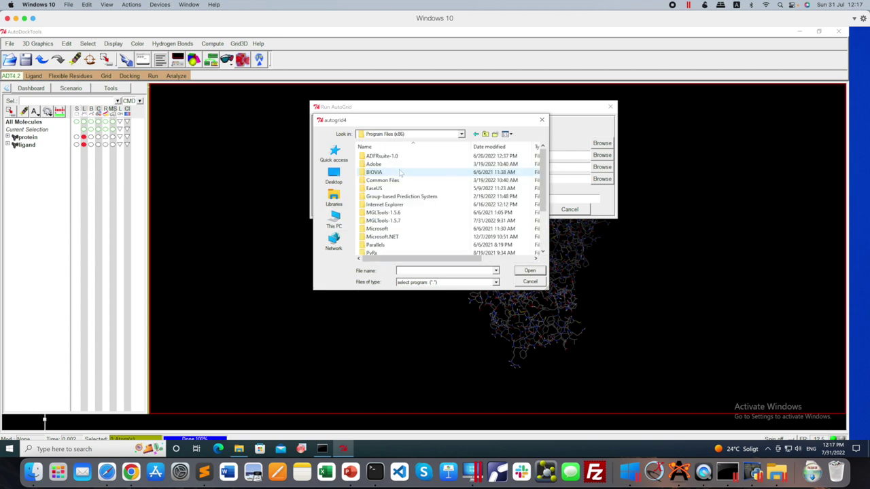
pyautogui.moveTo(542, 175); pyautogui.dragTo(540, 202)
pyautogui.doubleClick(428, 221)
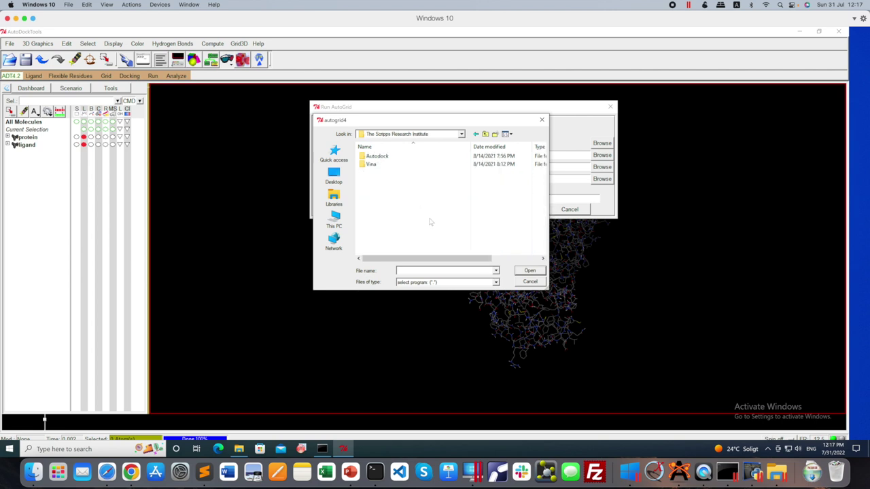
pyautogui.doubleClick(381, 156)
pyautogui.doubleClick(371, 156)
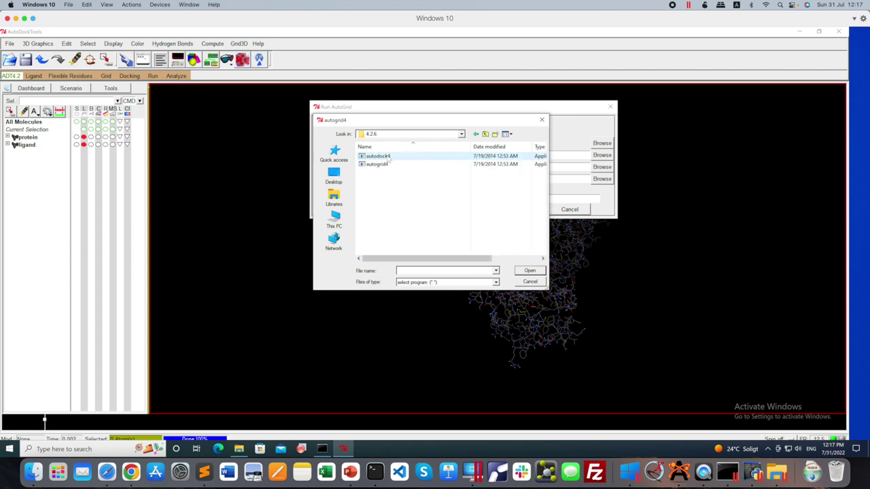
pyautogui.doubleClick(380, 164)
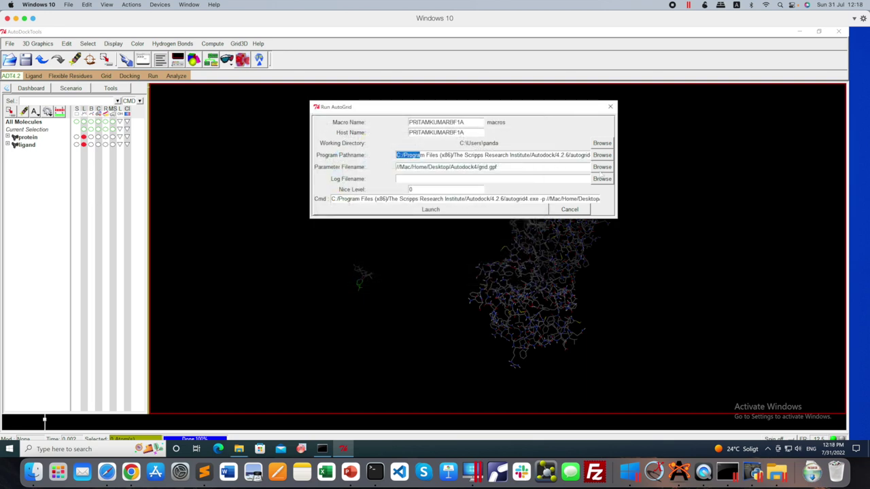
# Step: Choose grid.gpf from the Autodock4 folder on the Desktop as the AutoGrid parameter file and launch AutoGrid
pyautogui.click(602, 168)
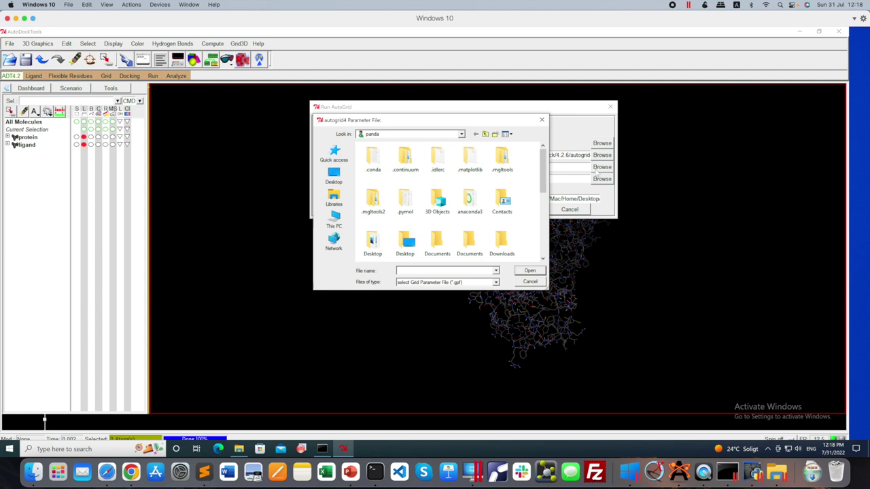
pyautogui.click(333, 176)
pyautogui.moveTo(544, 158); pyautogui.dragTo(543, 185)
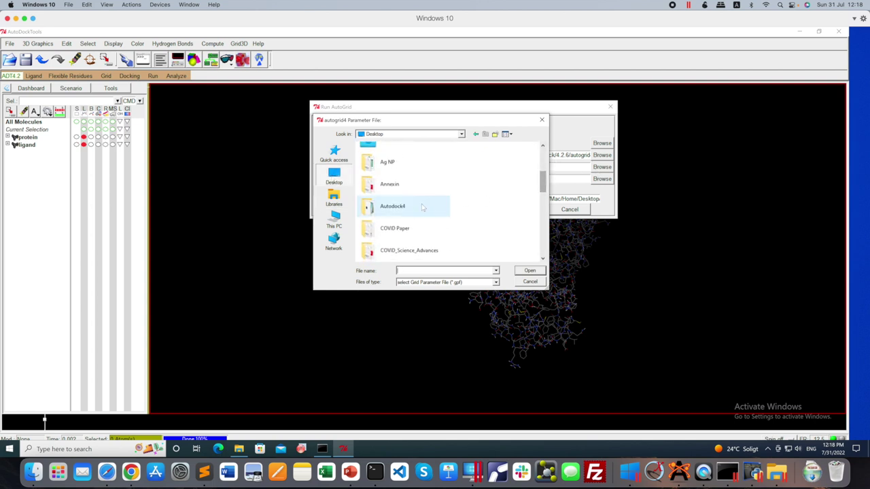
pyautogui.doubleClick(423, 207)
pyautogui.doubleClick(370, 157)
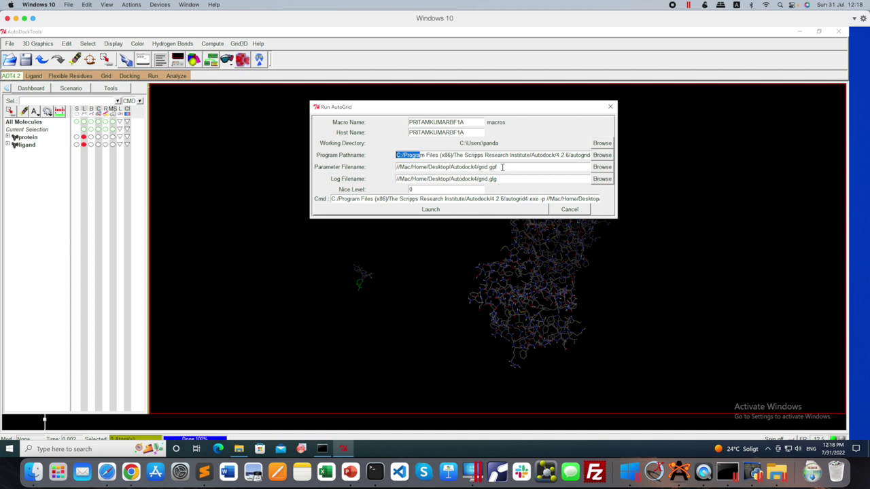
pyautogui.click(429, 209)
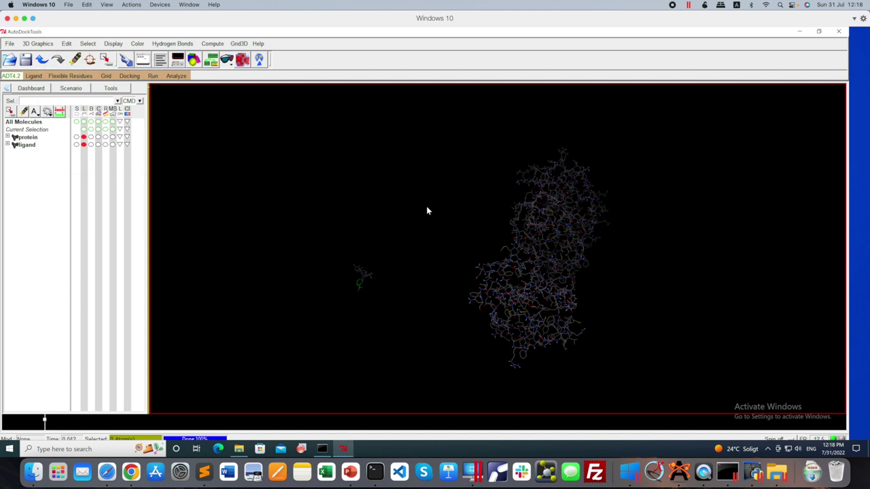
# Step: Switch to the Autodock4 folder in Finder and clean up its file icons by name
pyautogui.click(34, 473)
pyautogui.rightClick(537, 150)
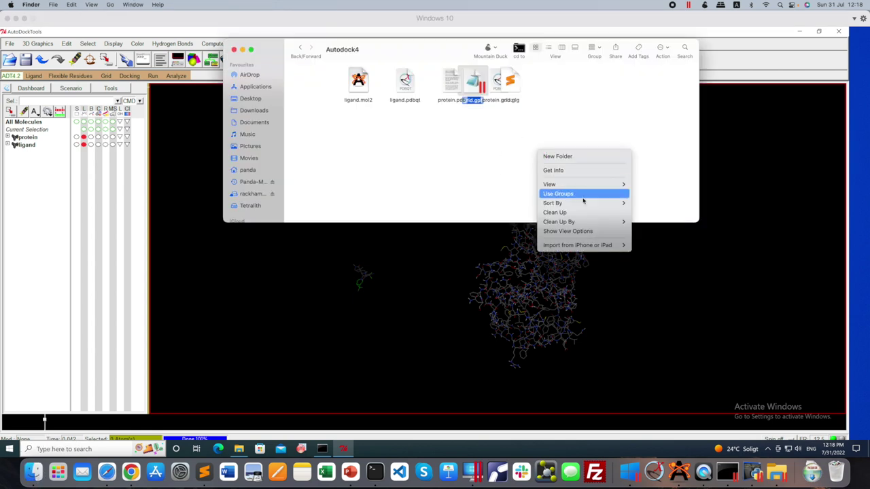
pyautogui.moveTo(584, 222)
pyautogui.click(642, 222)
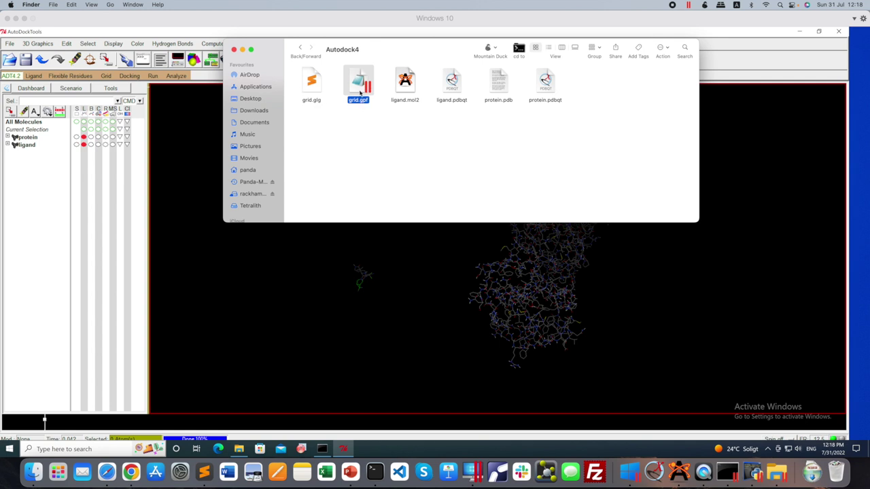
# Step: Open grid.glg in Sublime Text and examine the autogrid4.exe messages about the receptor file and run completion at the log's end
pyautogui.doubleClick(310, 86)
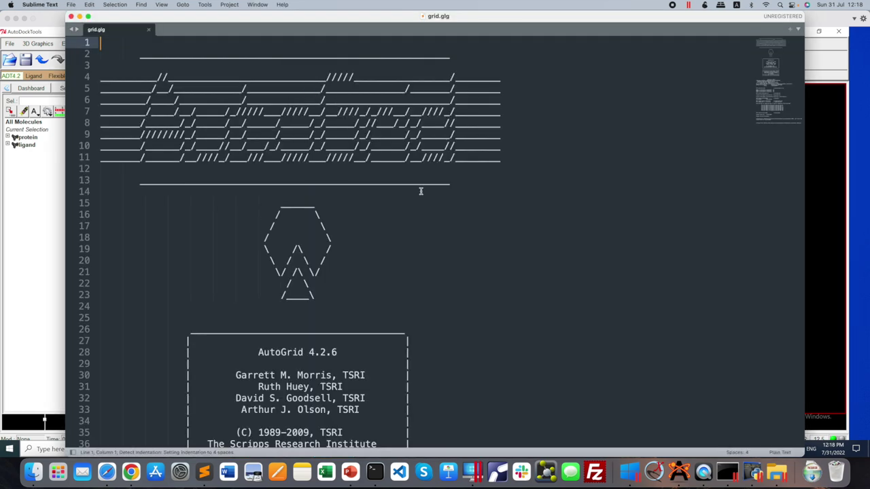
pyautogui.scroll(-20, 419, 191)
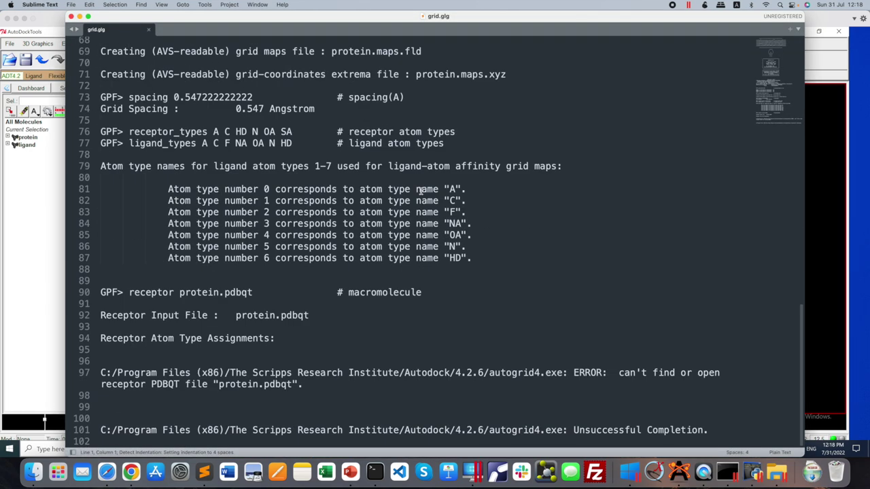
pyautogui.click(102, 372)
pyautogui.moveTo(102, 372); pyautogui.dragTo(289, 384)
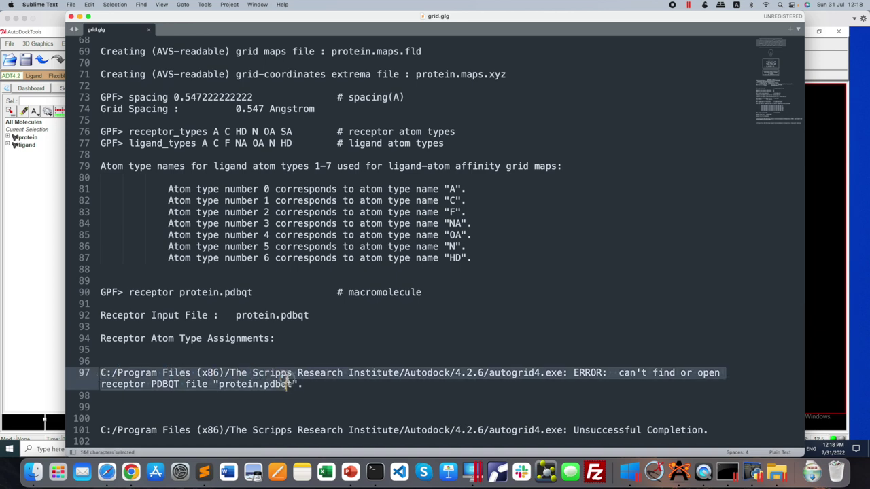
pyautogui.moveTo(573, 429); pyautogui.dragTo(647, 430)
pyautogui.click(573, 431)
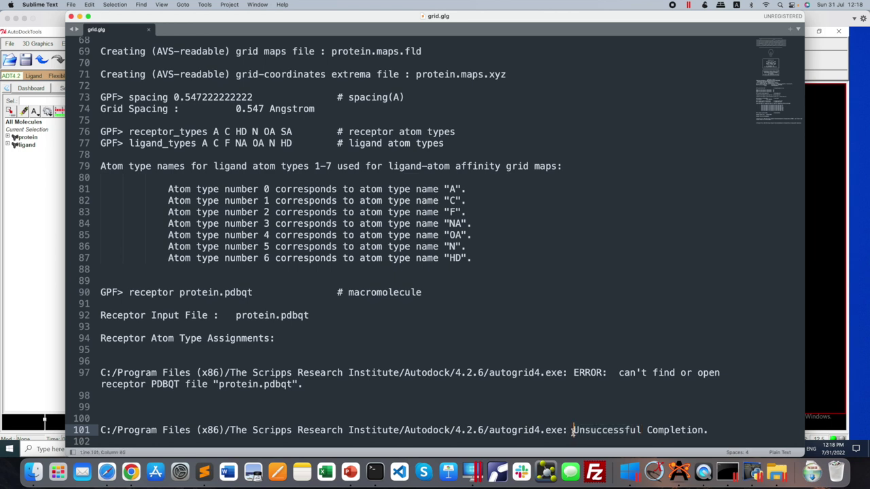
pyautogui.moveTo(573, 431); pyautogui.dragTo(710, 430)
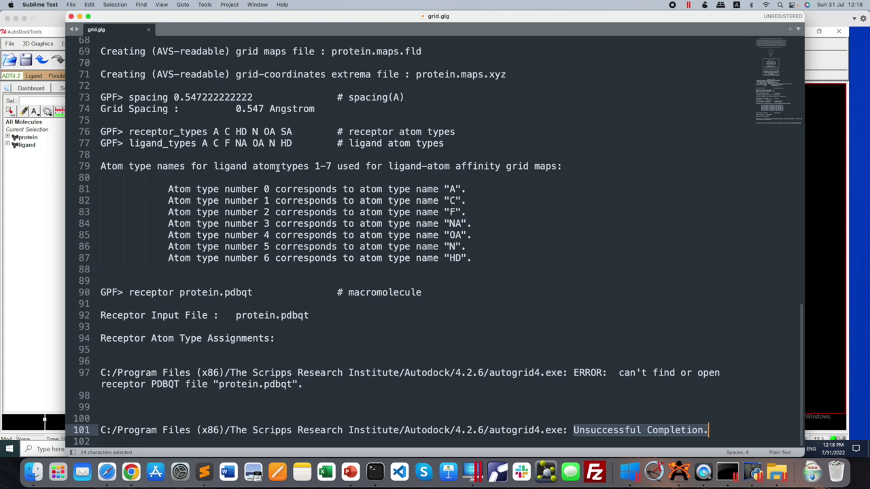
pyautogui.scroll(1, 262, 165)
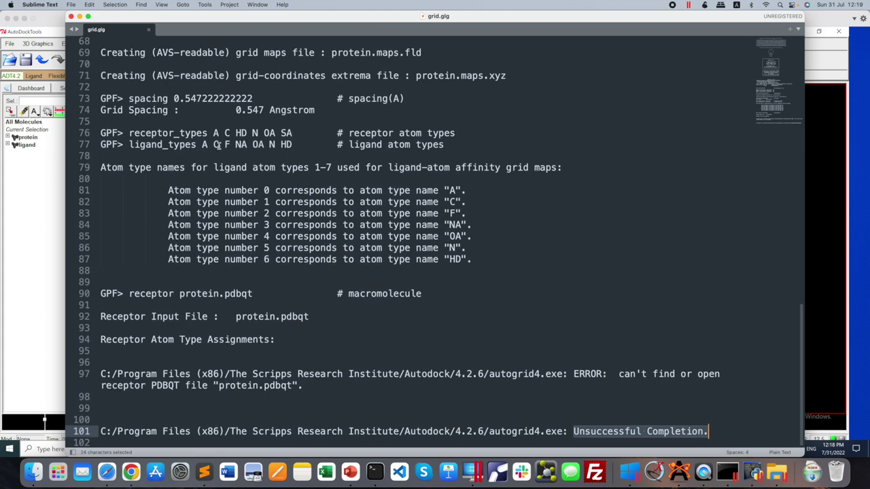
# Step: Close the grid.glg log, return to AutoDockTools and open the user preferences dialog
pyautogui.click(71, 15)
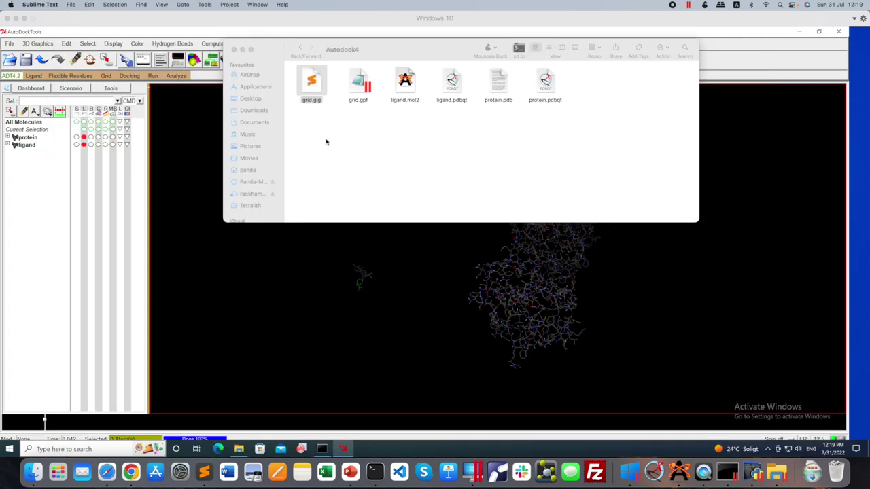
pyautogui.click(418, 279)
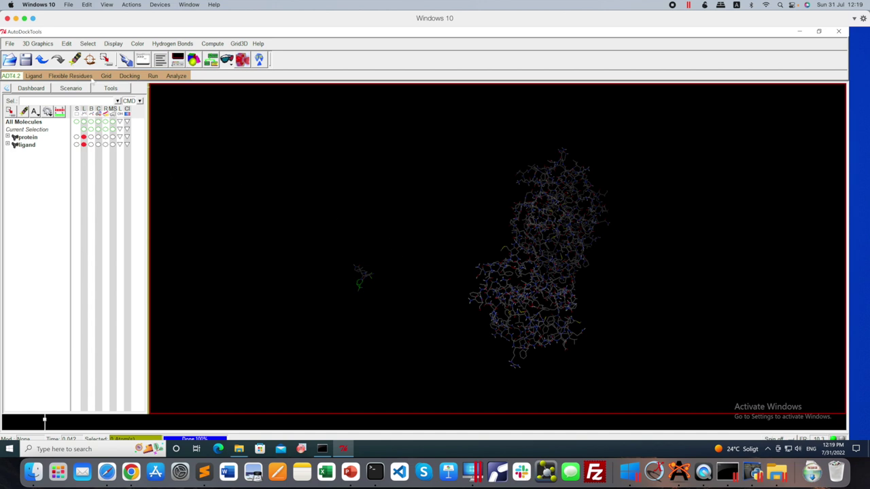
pyautogui.click(11, 45)
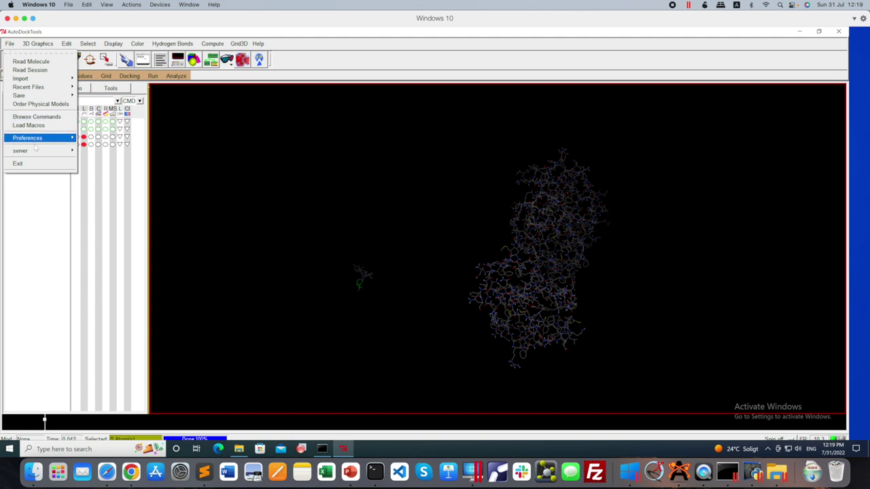
pyautogui.moveTo(37, 140)
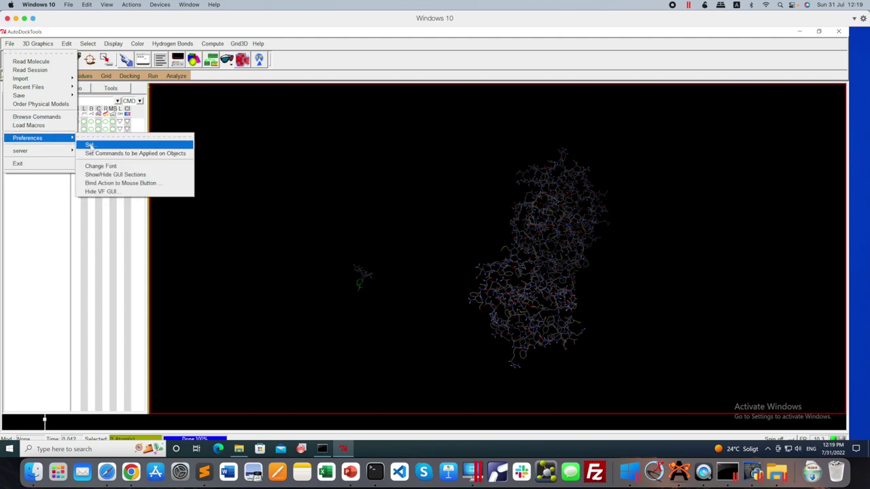
pyautogui.click(92, 144)
pyautogui.moveTo(106, 34); pyautogui.dragTo(422, 49)
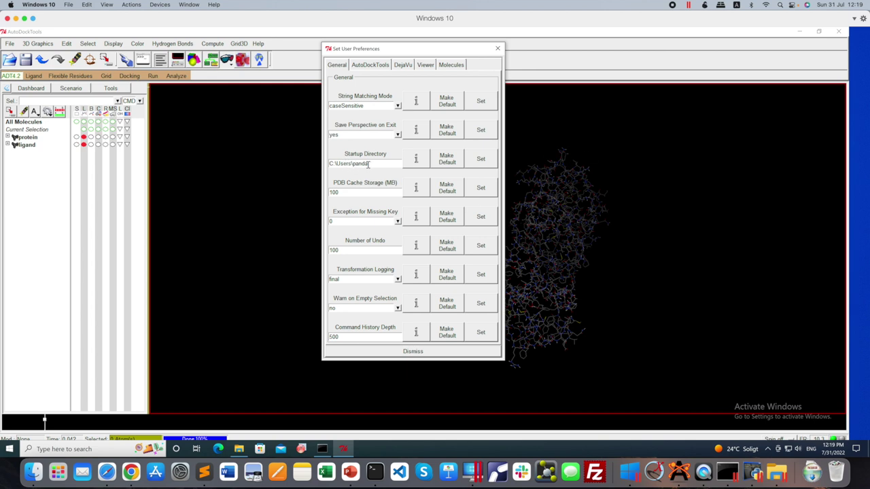
# Step: Browse in File Explorer to the user's home folder under C:\Users, the current startup directory
pyautogui.click(238, 448)
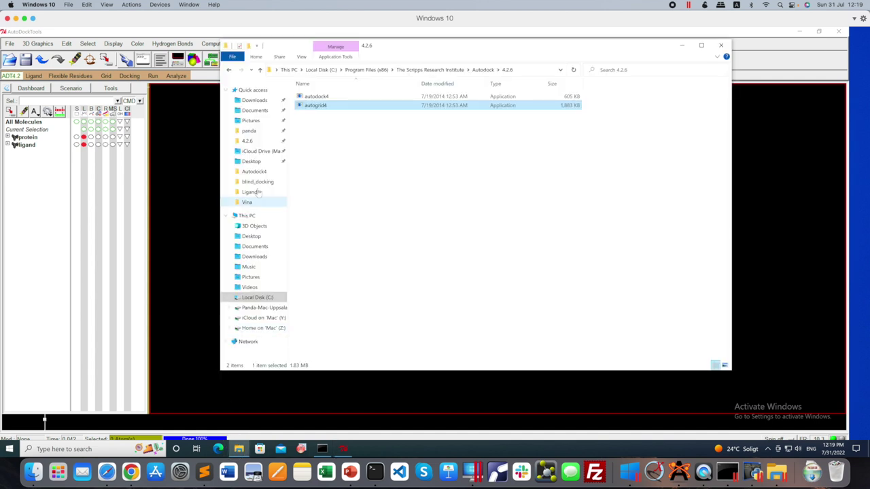
pyautogui.click(246, 215)
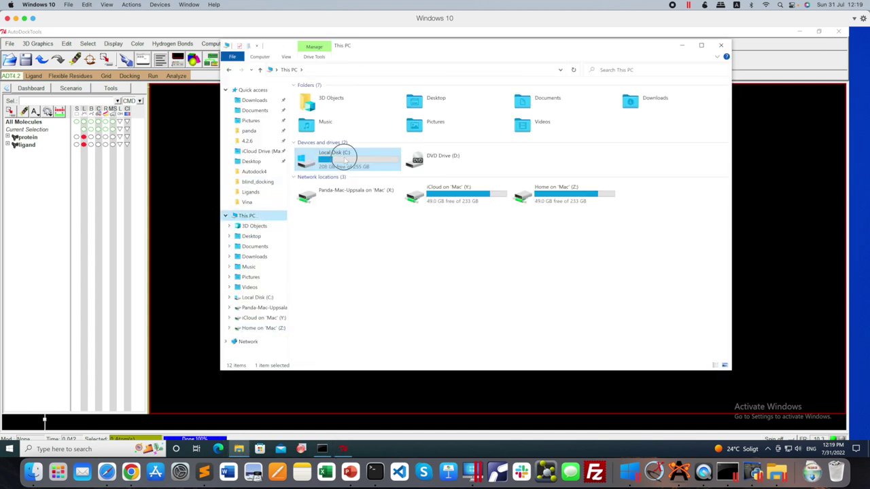
pyautogui.doubleClick(344, 161)
pyautogui.doubleClick(311, 123)
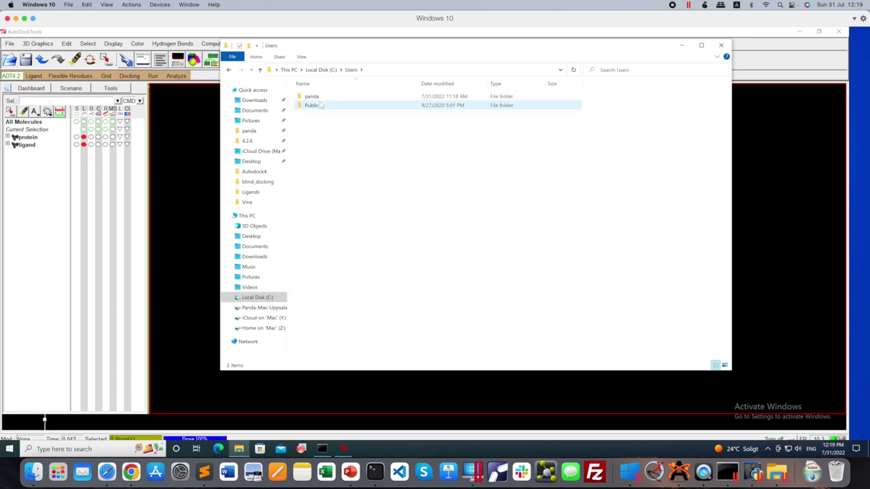
pyautogui.doubleClick(312, 97)
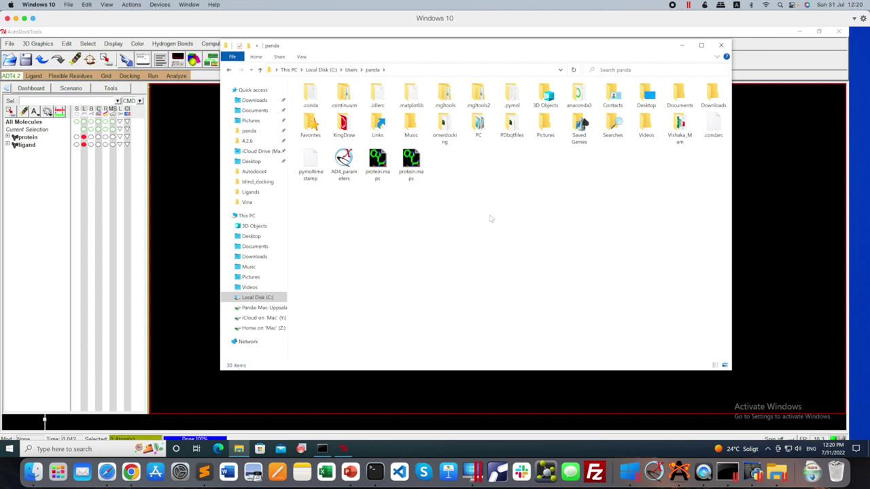
# Step: Open the Autodock4 folder in a separate window and place it beside the home folder window
pyautogui.rightClick(257, 174)
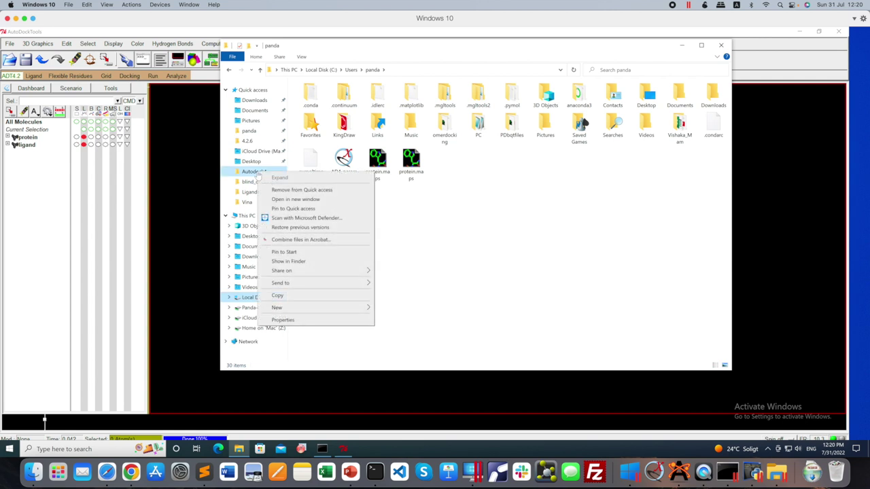
pyautogui.click(296, 199)
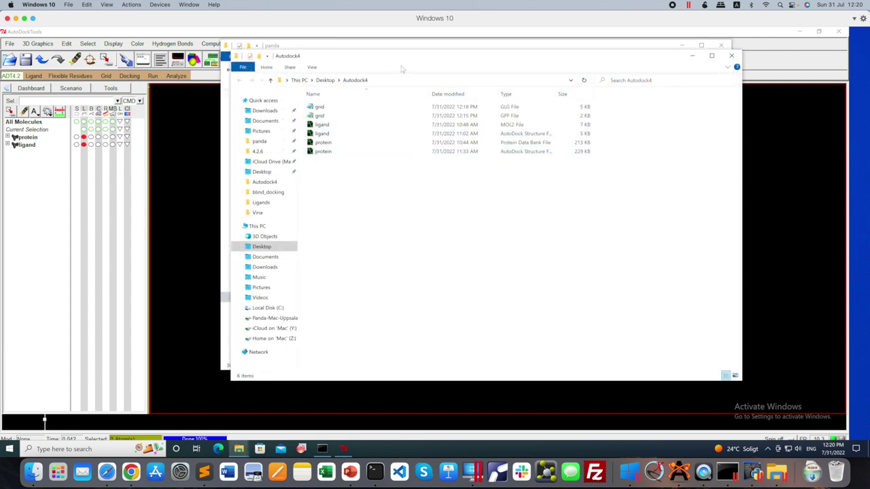
pyautogui.moveTo(469, 61); pyautogui.dragTo(630, 136)
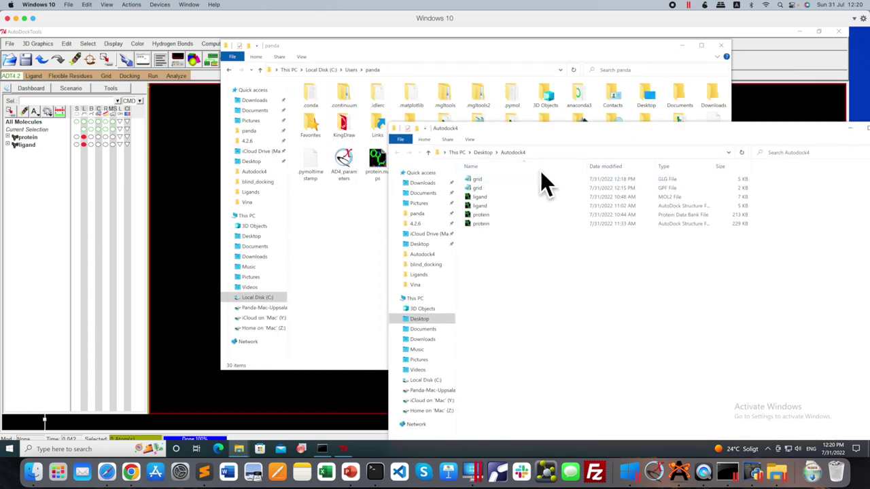
# Step: Check the two protein.maps files in the home folder, then close that folder window
pyautogui.click(333, 238)
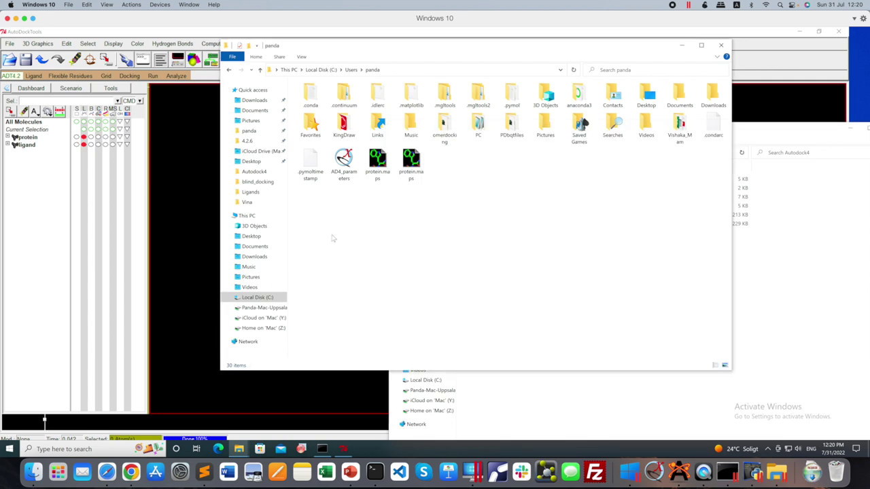
pyautogui.moveTo(375, 192); pyautogui.dragTo(420, 162)
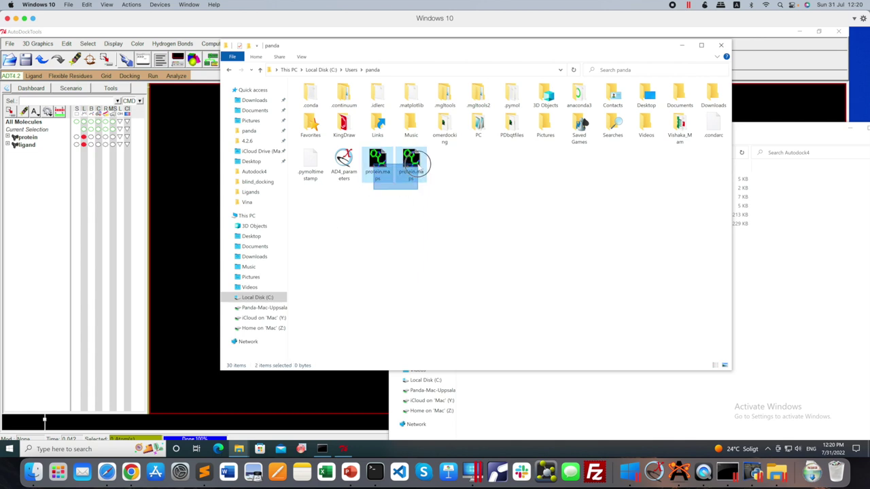
pyautogui.moveTo(418, 166); pyautogui.dragTo(418, 168)
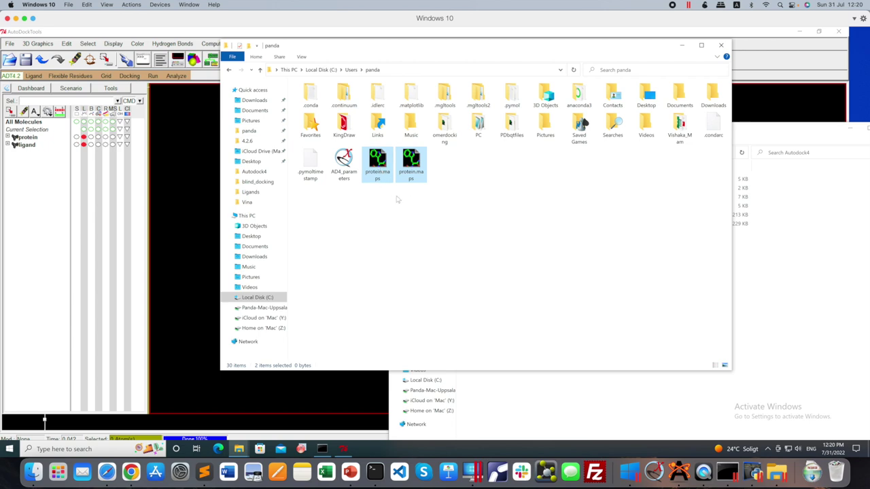
pyautogui.click(456, 210)
pyautogui.click(721, 45)
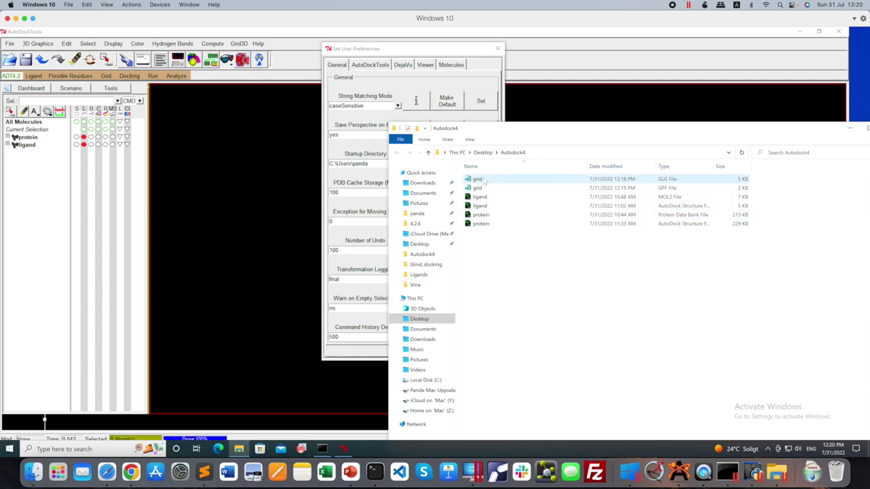
# Step: Copy the Autodock4 folder path and make \\Mac\Home\Desktop\Autodock4 the default startup directory, then close the preferences
pyautogui.click(559, 151)
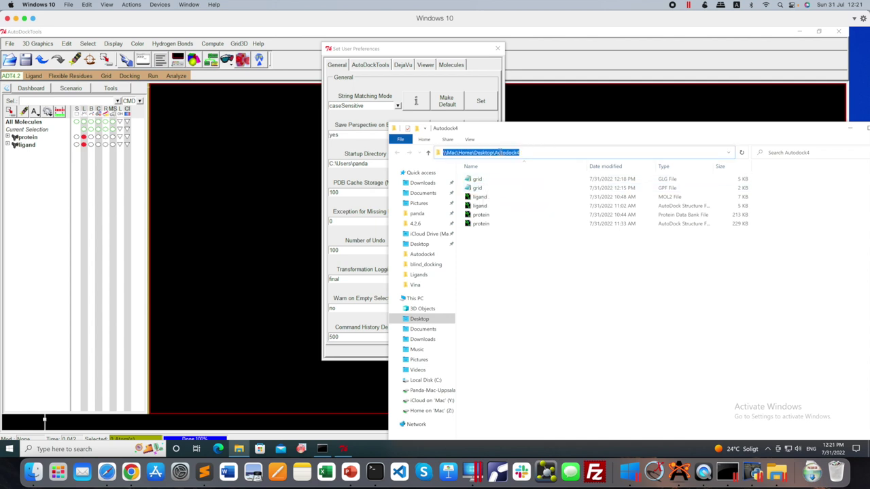
pyautogui.rightClick(497, 152)
pyautogui.click(516, 181)
pyautogui.click(355, 167)
pyautogui.moveTo(376, 165); pyautogui.dragTo(321, 167)
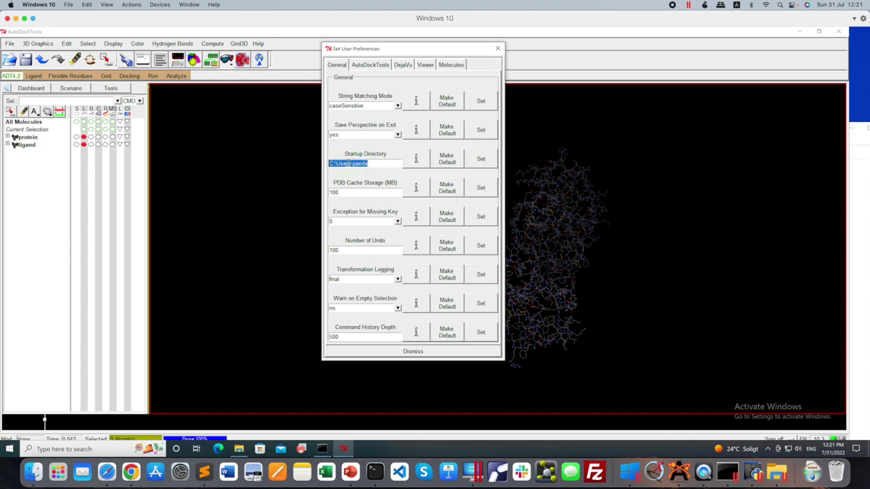
pyautogui.hotkey('ctrl', 'v')
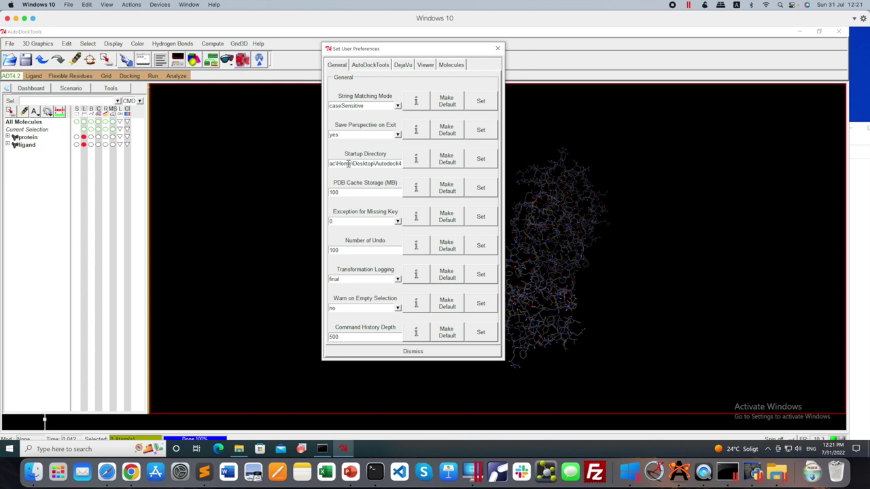
pyautogui.click(447, 162)
pyautogui.click(498, 48)
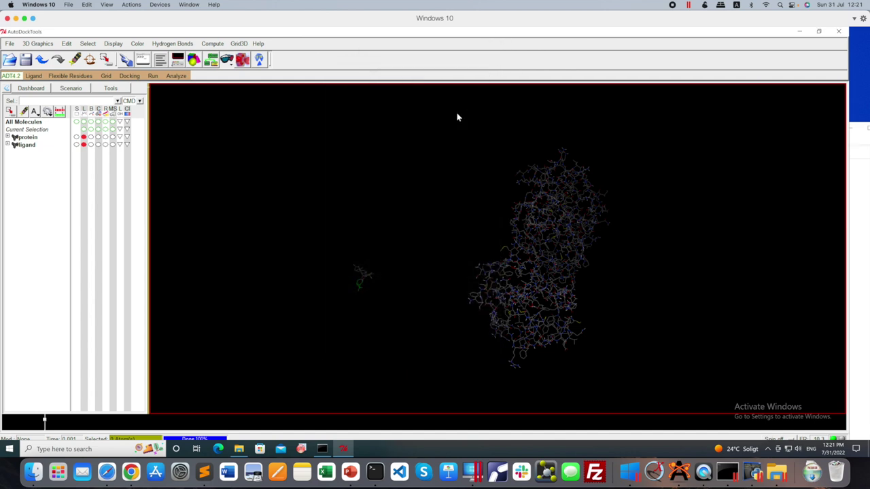
# Step: Launch AutoGrid with the grid.gpf parameter file and the grid.glg log file from the Autodock4 folder
pyautogui.click(153, 75)
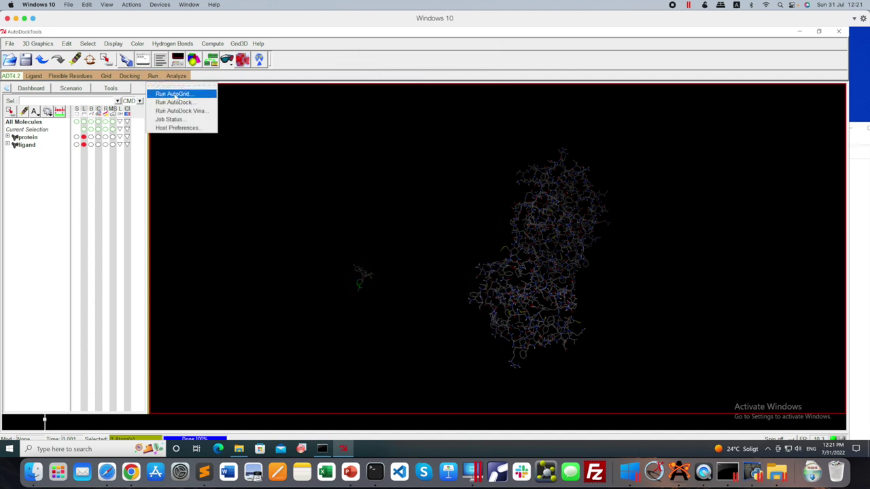
pyautogui.click(175, 95)
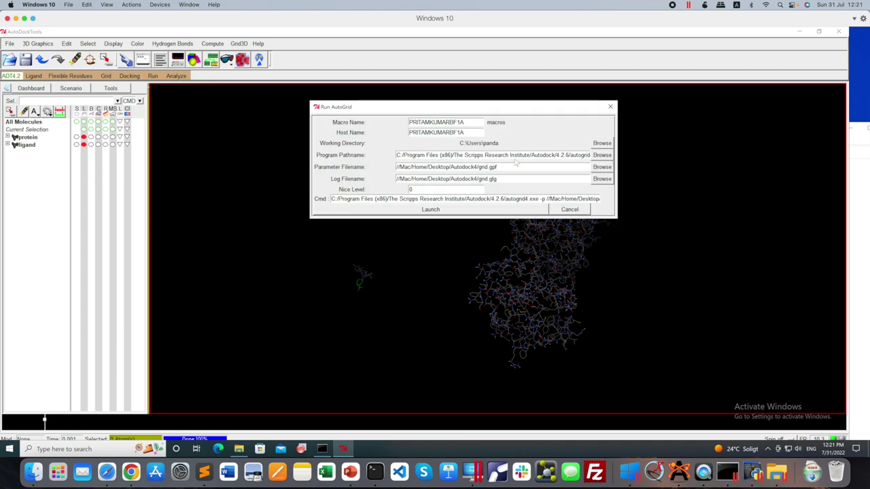
pyautogui.click(435, 210)
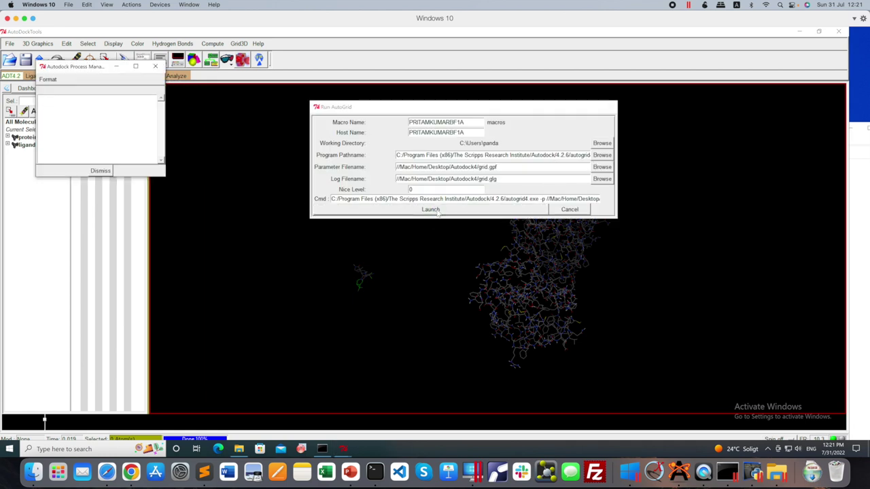
pyautogui.moveTo(100, 68); pyautogui.dragTo(308, 130)
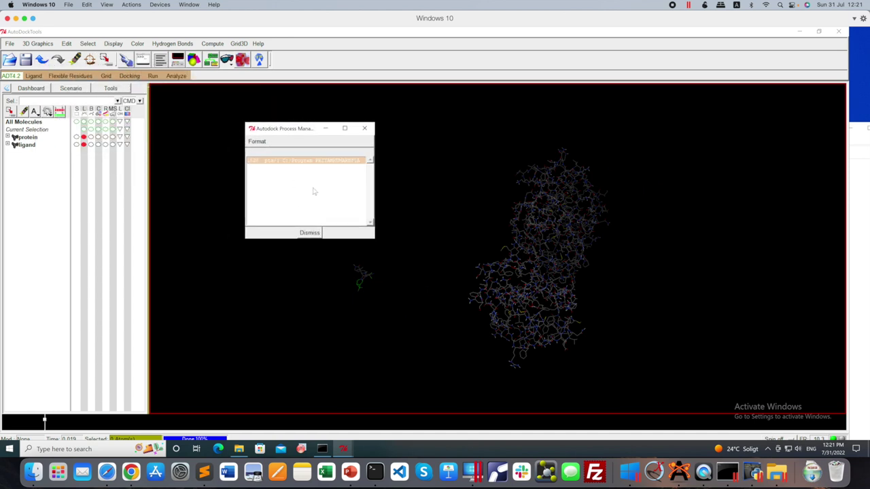
# Step: Examine the protein map files for each atom type in the Autodock4 folder in Finder
pyautogui.click(34, 473)
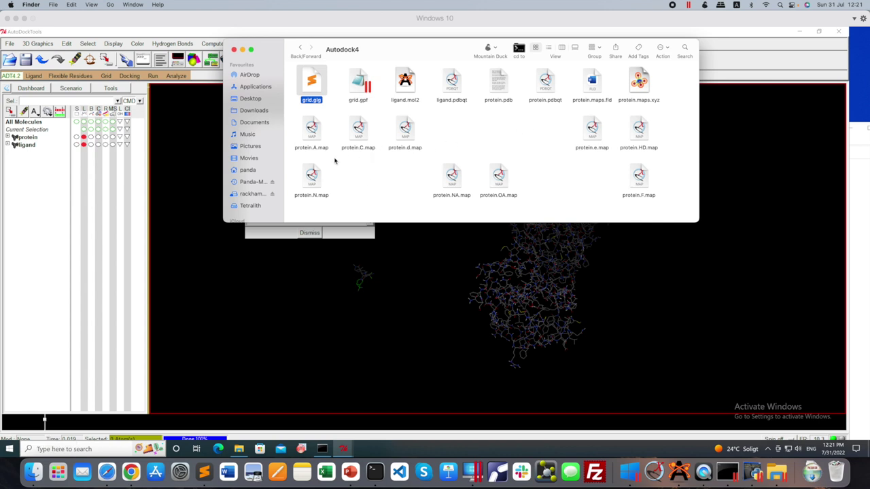
pyautogui.click(310, 136)
pyautogui.click(357, 135)
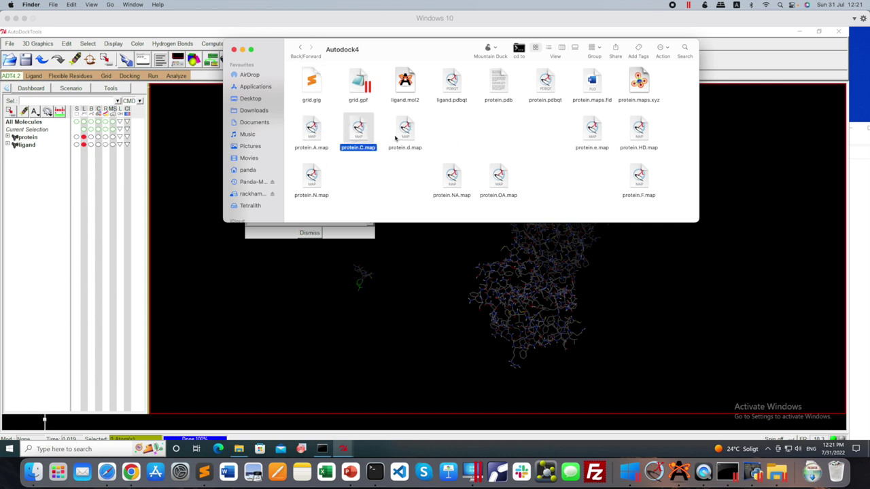
pyautogui.click(401, 135)
pyautogui.click(595, 136)
pyautogui.click(646, 137)
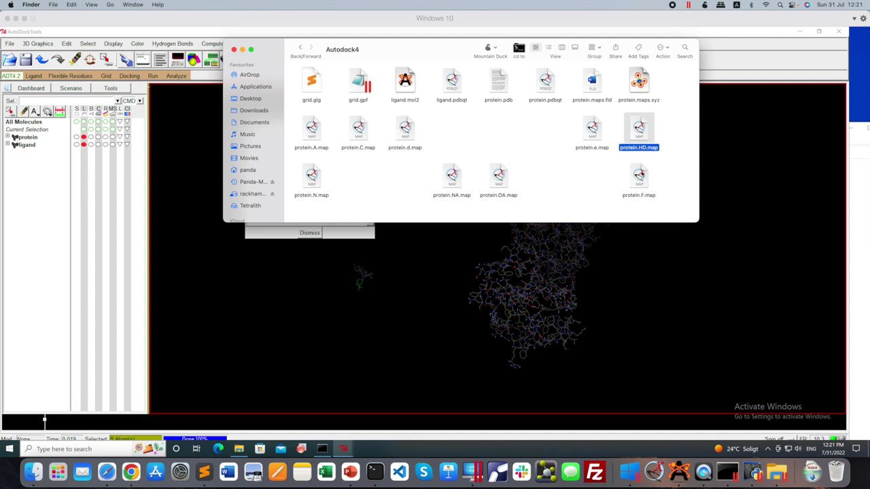
pyautogui.click(640, 176)
pyautogui.click(503, 180)
pyautogui.click(452, 183)
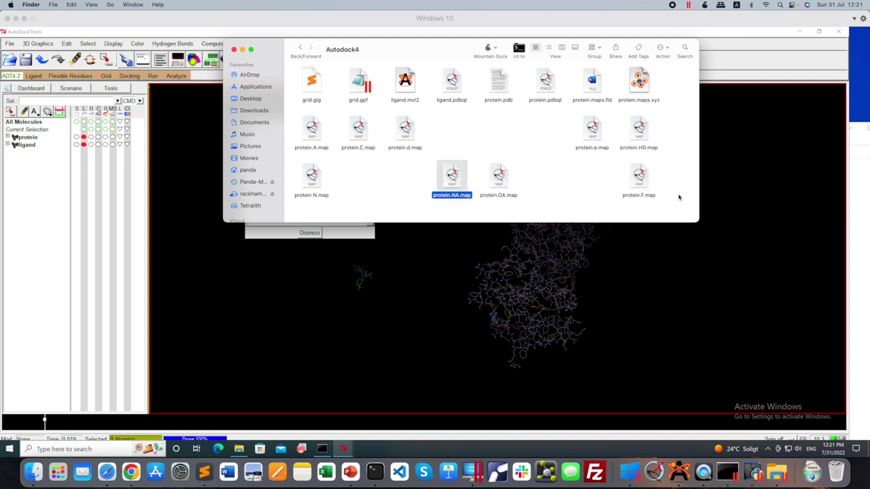
# Step: Open protein.F.map in Sublime Text and look through its header and grid values
pyautogui.click(636, 182)
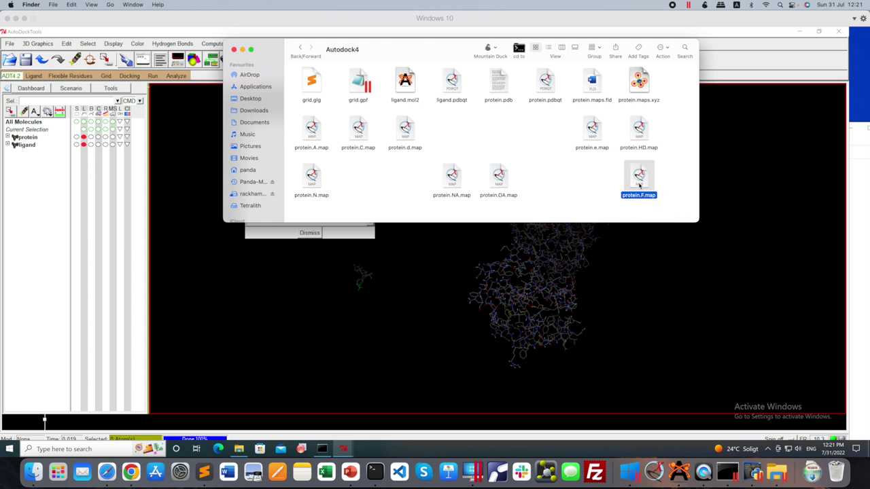
pyautogui.rightClick(639, 184)
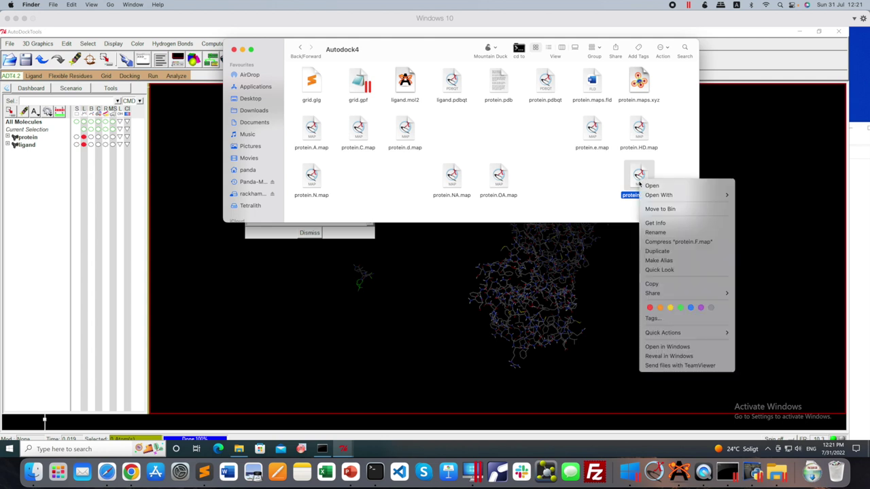
pyautogui.moveTo(656, 195)
pyautogui.click(767, 253)
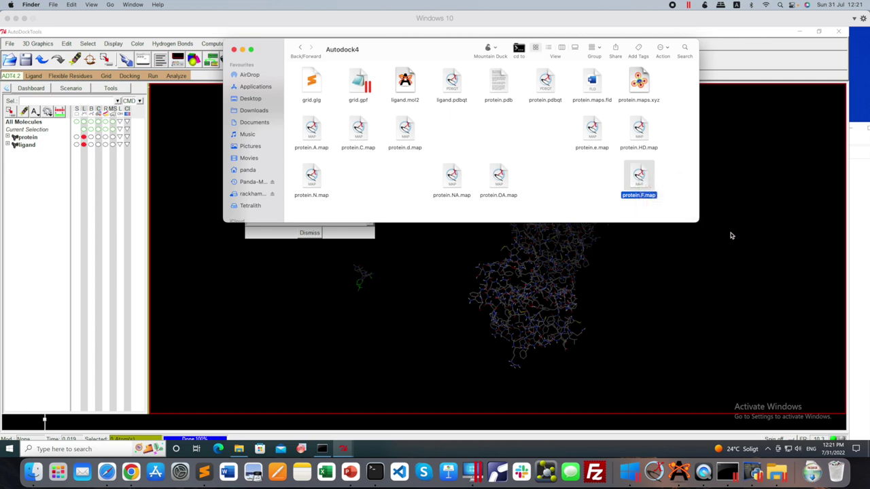
pyautogui.write('sub')
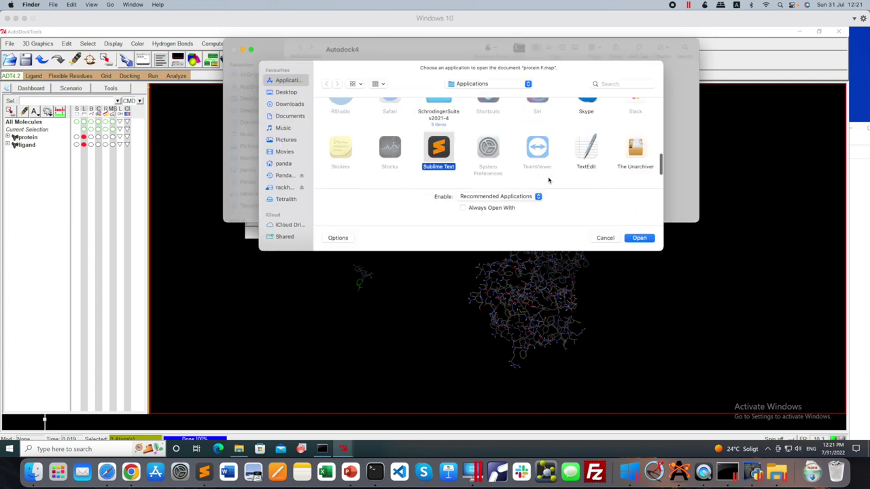
pyautogui.press('Return')
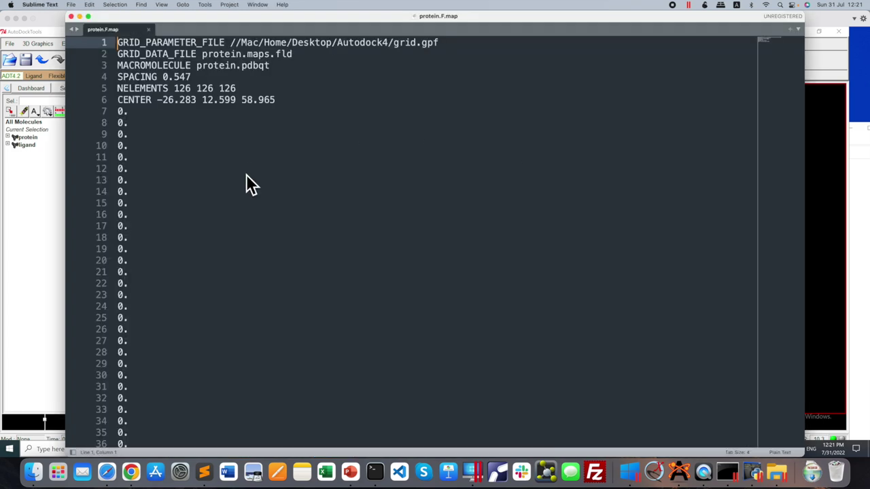
pyautogui.scroll(-20, 250, 169)
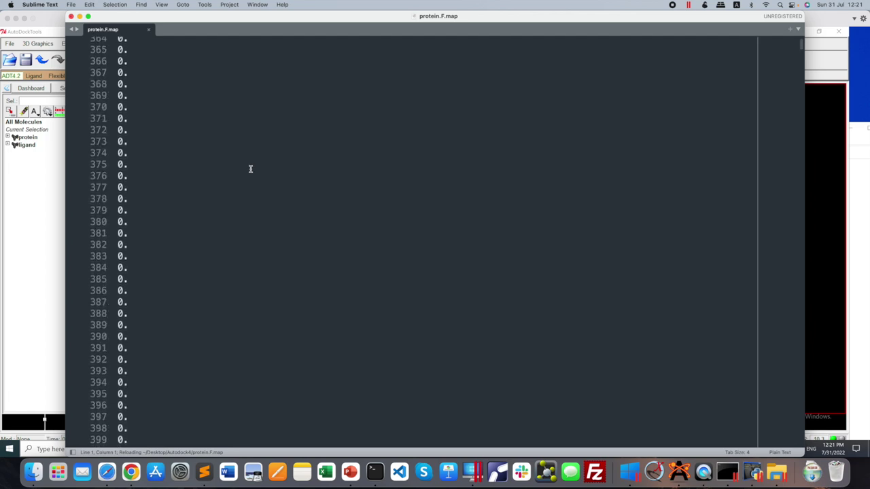
pyautogui.scroll(-20, 250, 168)
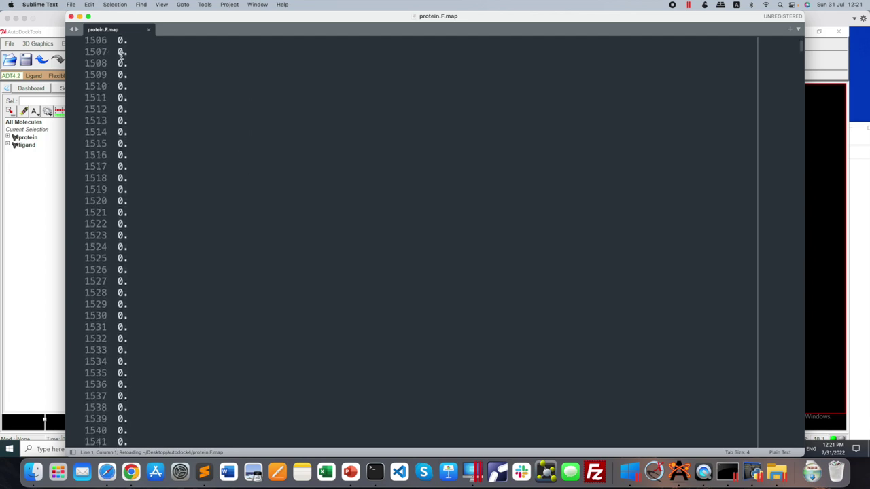
# Step: Return to the header of protein.F.map, then close the file and go back to the Autodock4 folder in Finder
pyautogui.scroll(20, 293, 143)
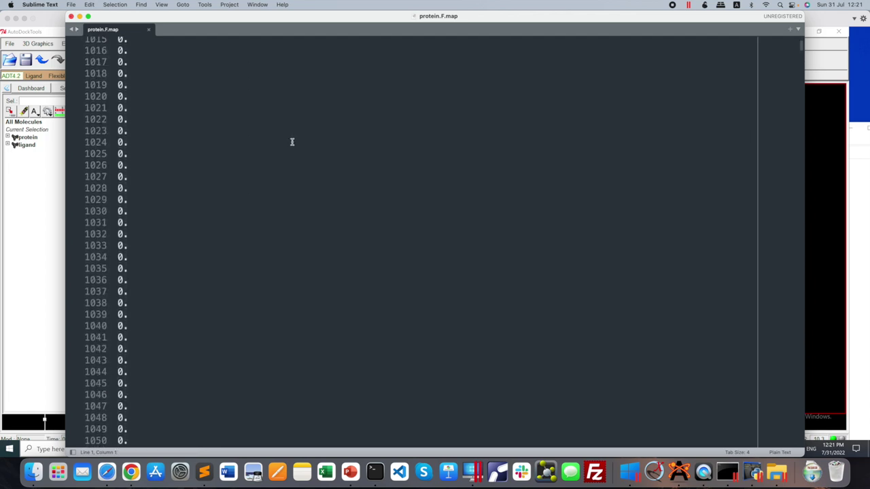
pyautogui.scroll(20, 292, 143)
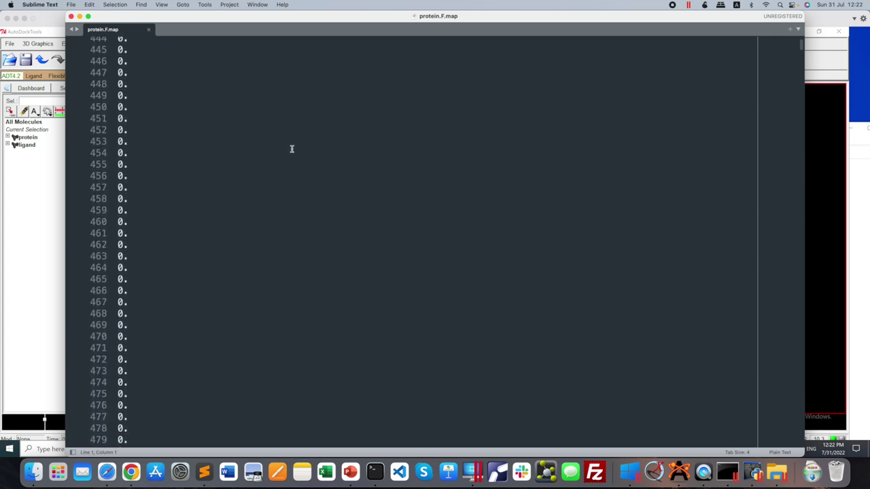
pyautogui.scroll(20, 292, 149)
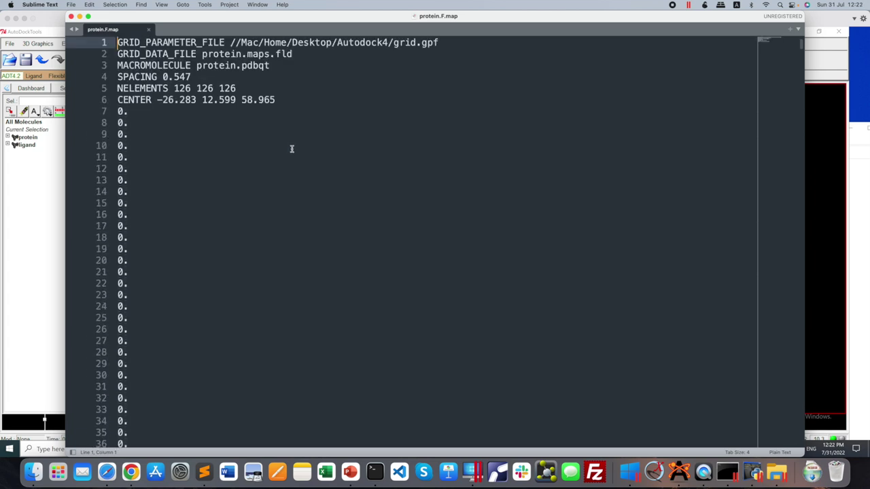
pyautogui.click(70, 16)
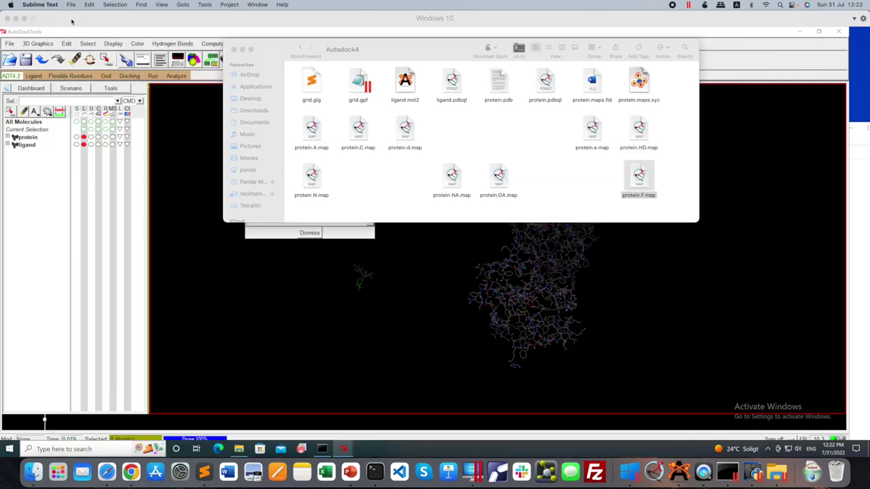
pyautogui.click(382, 192)
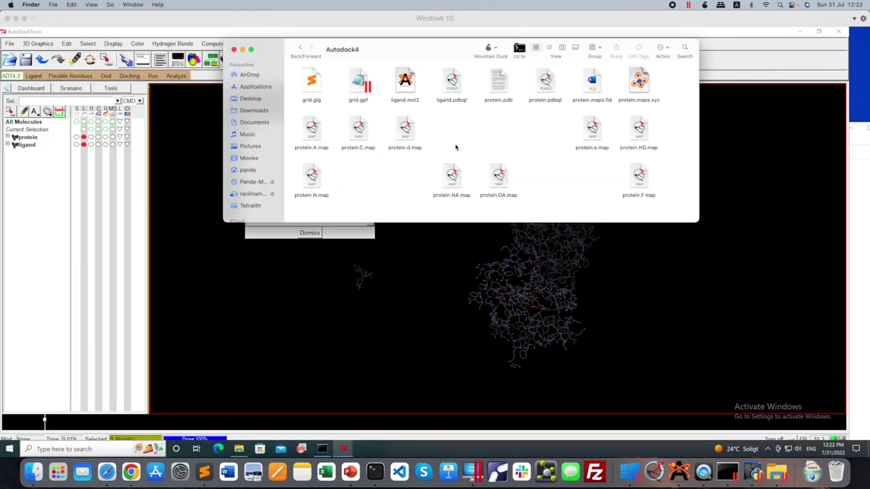
# Step: Open the grid.glg log file from the Autodock4 folder in Sublime Text and skim its opening part
pyautogui.click(317, 86)
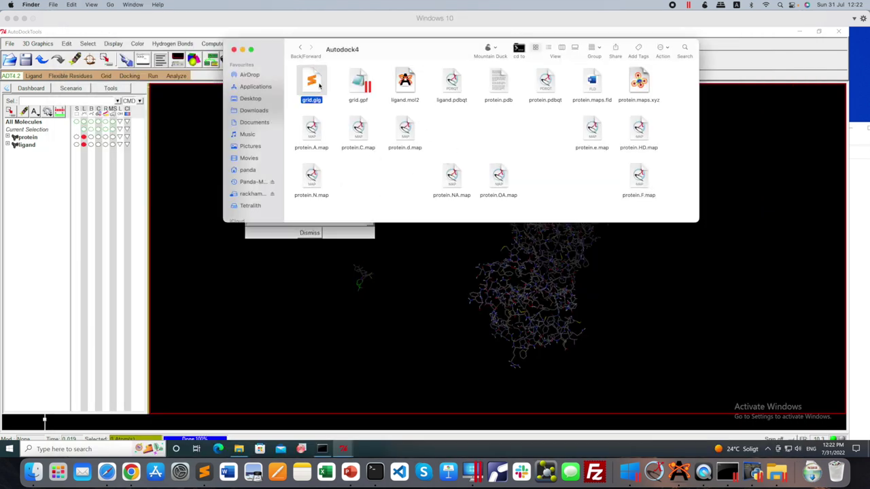
pyautogui.doubleClick(317, 85)
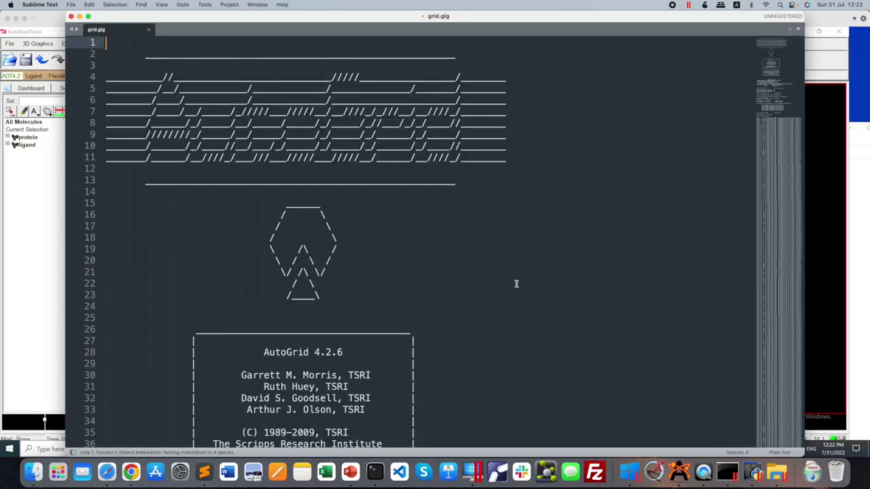
pyautogui.scroll(-10, 516, 284)
pyautogui.scroll(-20, 516, 284)
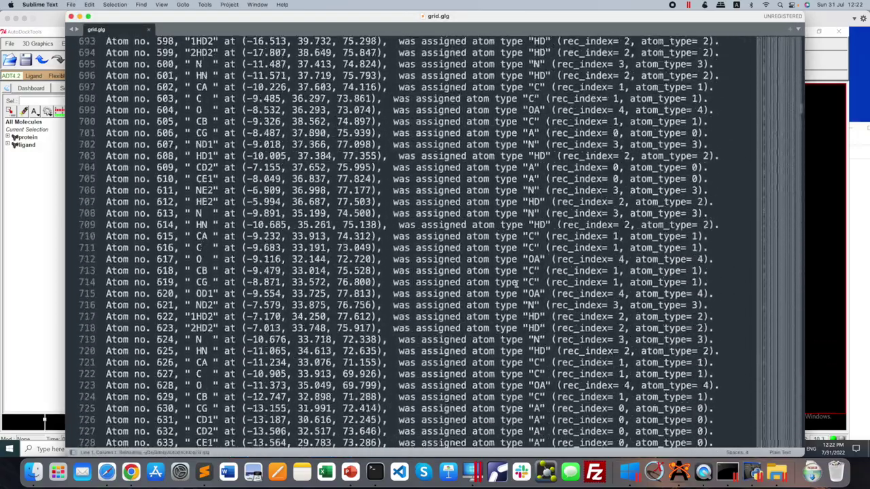
pyautogui.scroll(20, 517, 284)
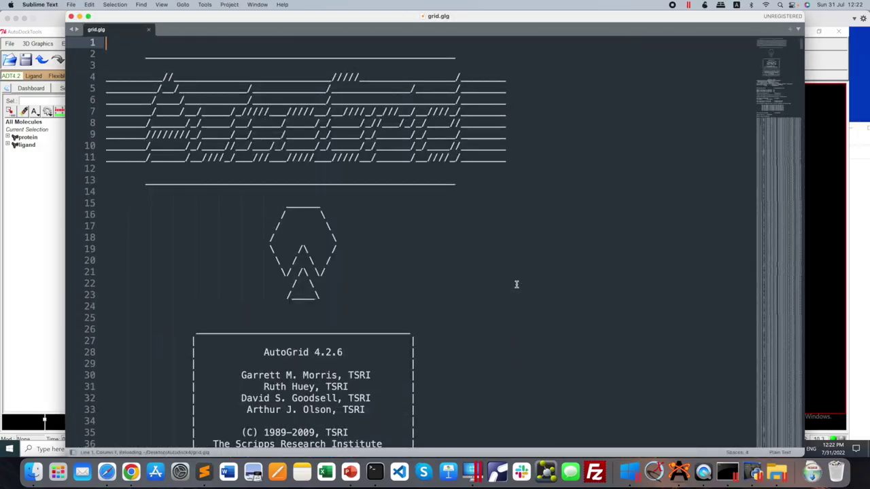
# Step: Examine the list of ligand atom type names used for the affinity grid maps in grid.glg
pyautogui.scroll(-20, 460, 270)
pyautogui.scroll(1, 460, 270)
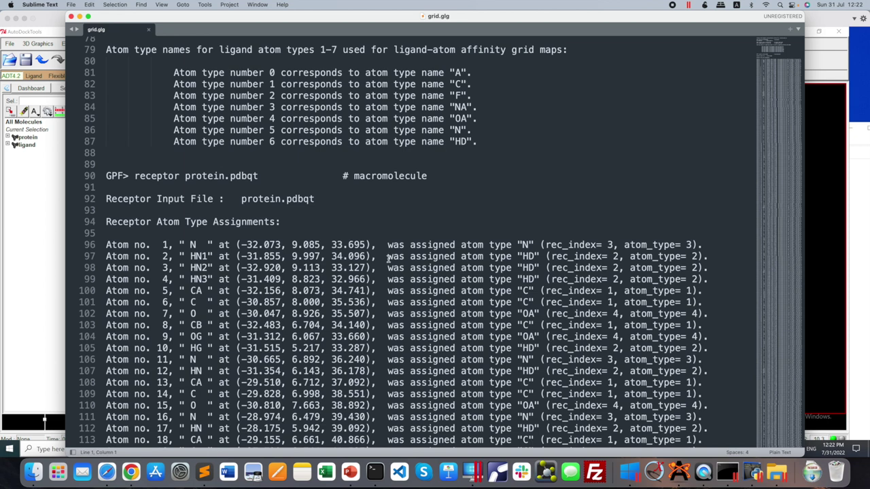
pyautogui.moveTo(106, 50); pyautogui.dragTo(354, 50)
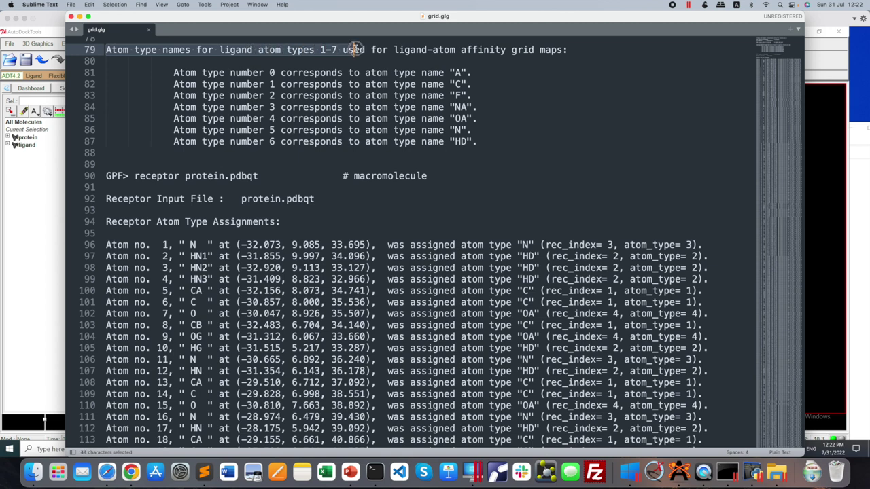
pyautogui.moveTo(454, 72); pyautogui.dragTo(467, 141)
pyautogui.click(466, 141)
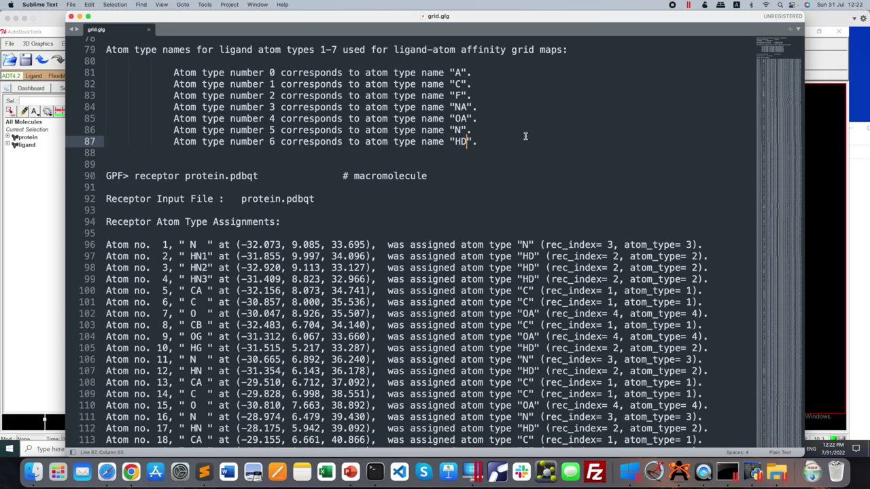
# Step: Review the receptor atom assignments in grid.glg, highlighting the receptor volume heading and the table of atom counts per type
pyautogui.scroll(-20, 528, 141)
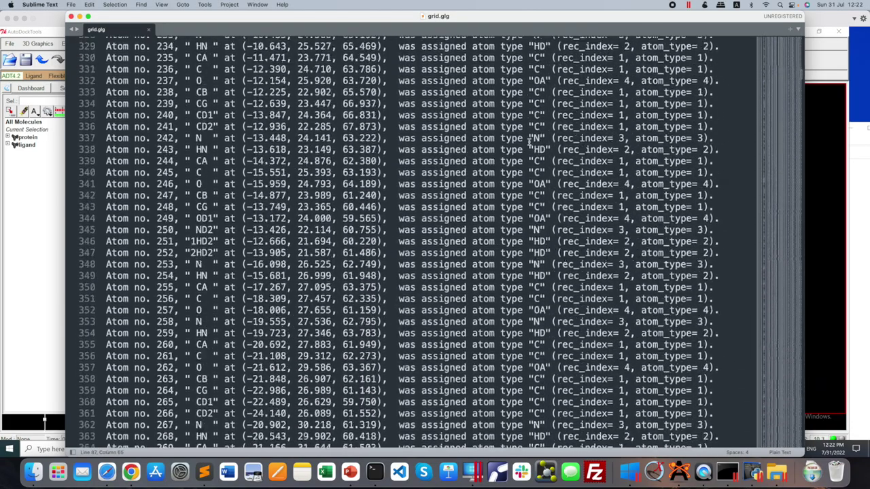
pyautogui.scroll(-20, 529, 142)
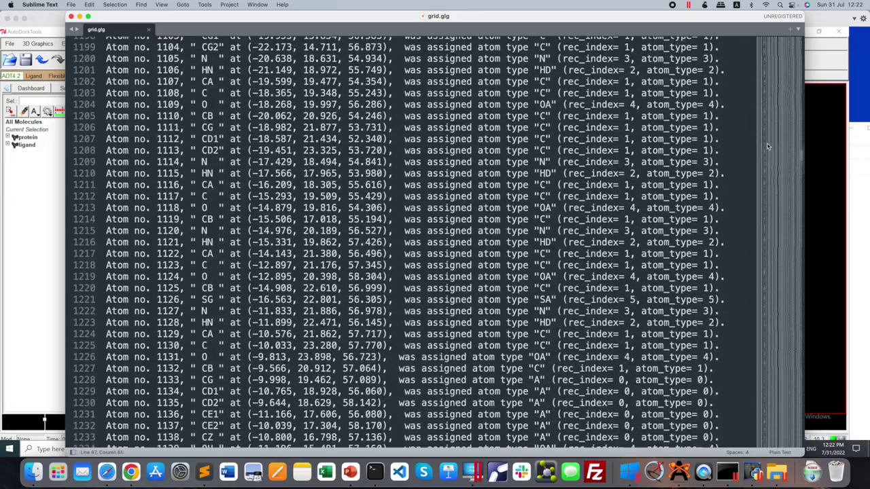
pyautogui.moveTo(800, 155); pyautogui.dragTo(797, 309)
pyautogui.scroll(-20, 797, 310)
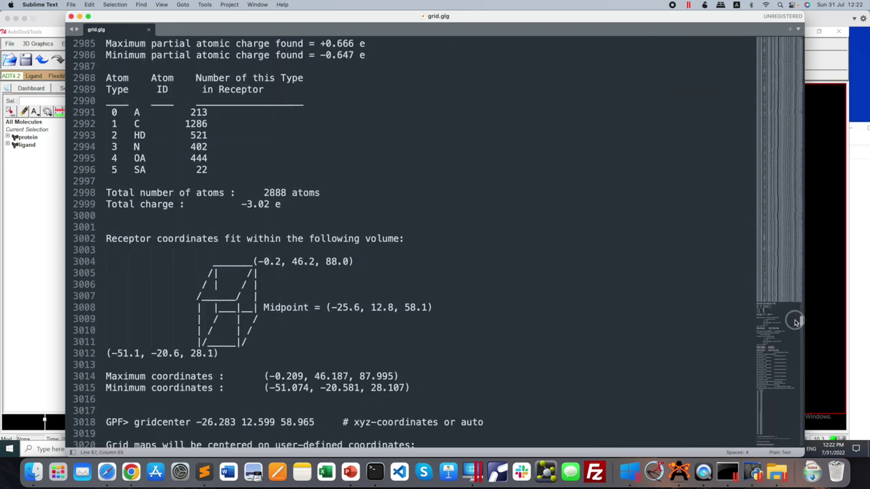
pyautogui.scroll(2, 698, 268)
pyautogui.scroll(-2, 346, 173)
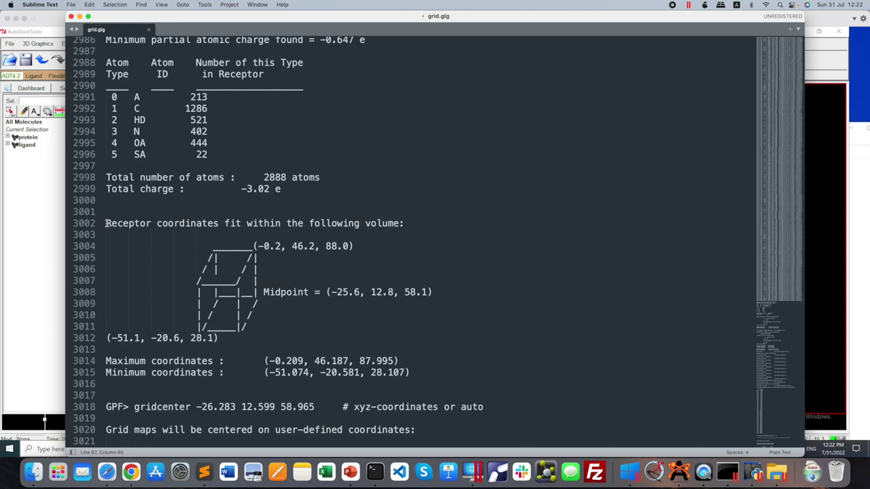
pyautogui.moveTo(106, 223); pyautogui.dragTo(406, 224)
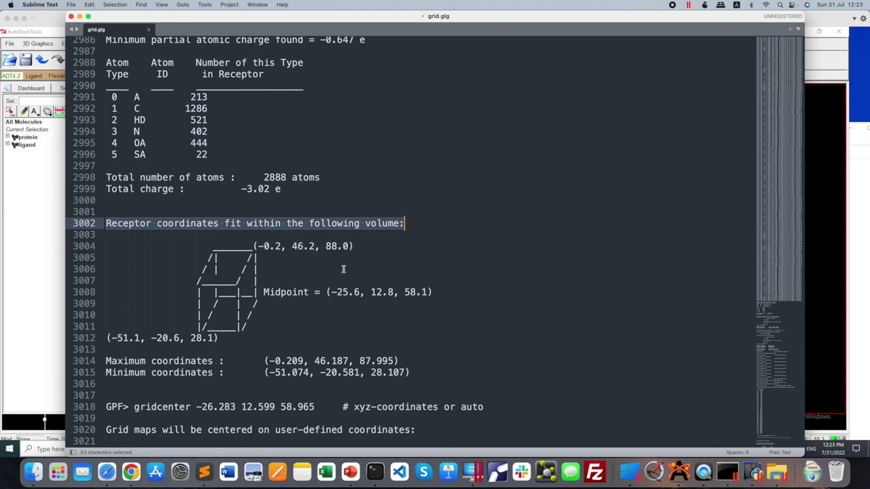
pyautogui.moveTo(107, 63); pyautogui.dragTo(213, 158)
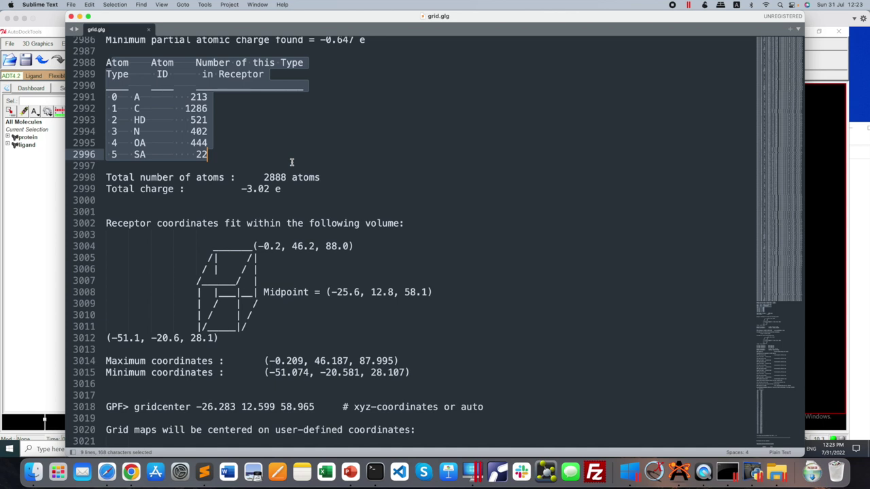
# Step: Look through the grid volume and energy tables of grid.glg down to the grid calculation progress table
pyautogui.scroll(-15, 354, 197)
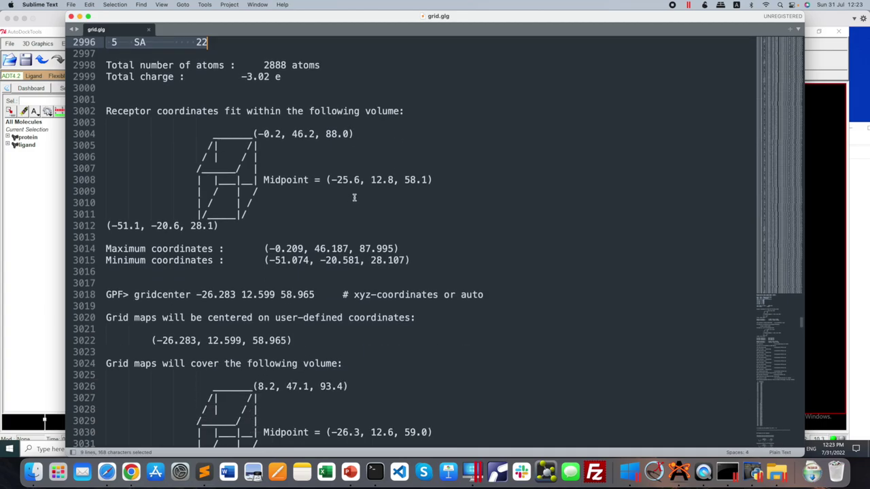
pyautogui.scroll(-20, 354, 196)
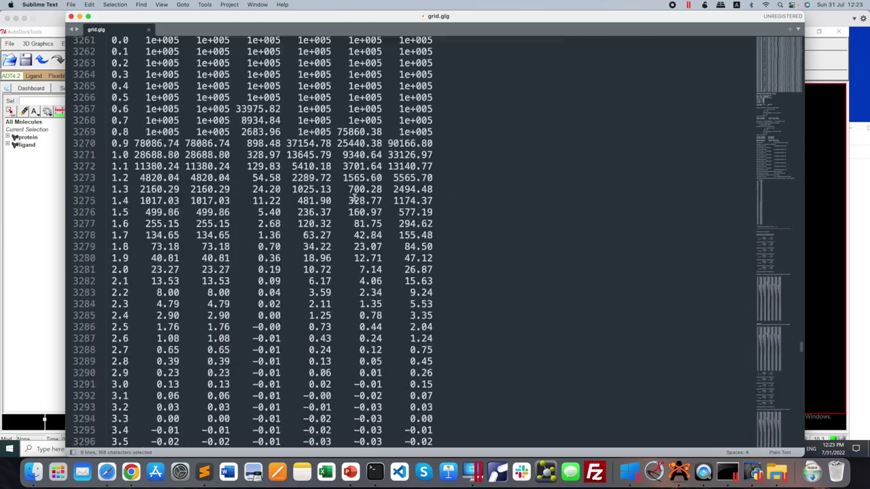
pyautogui.scroll(-20, 353, 197)
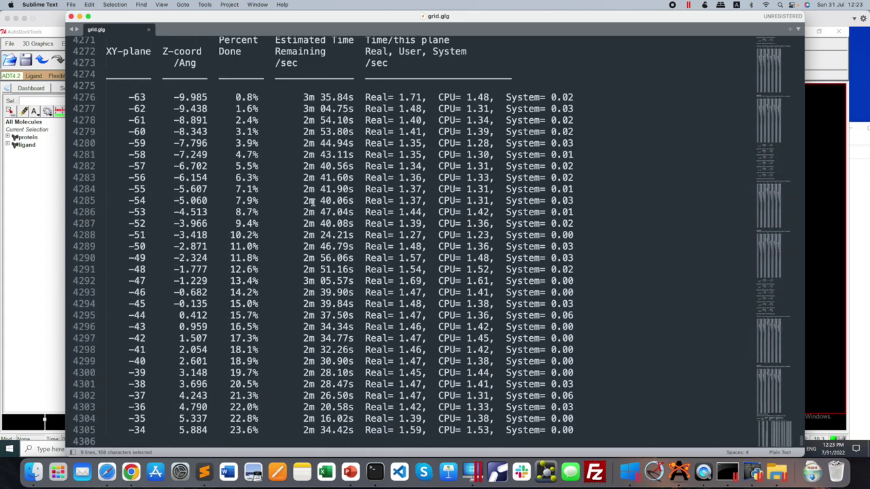
pyautogui.scroll(4, 322, 143)
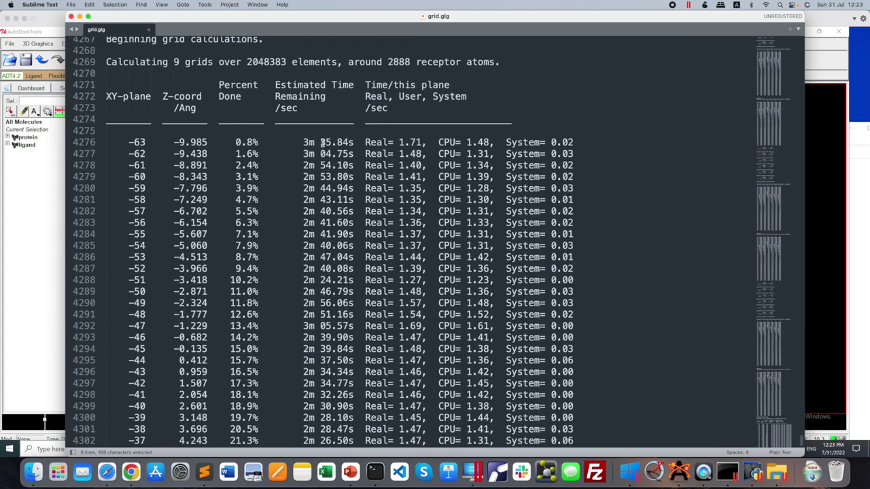
# Step: Examine the pairwise interaction energy tables in grid.glg and highlight the word "energies" in the HD-A interactions line
pyautogui.scroll(8, 322, 144)
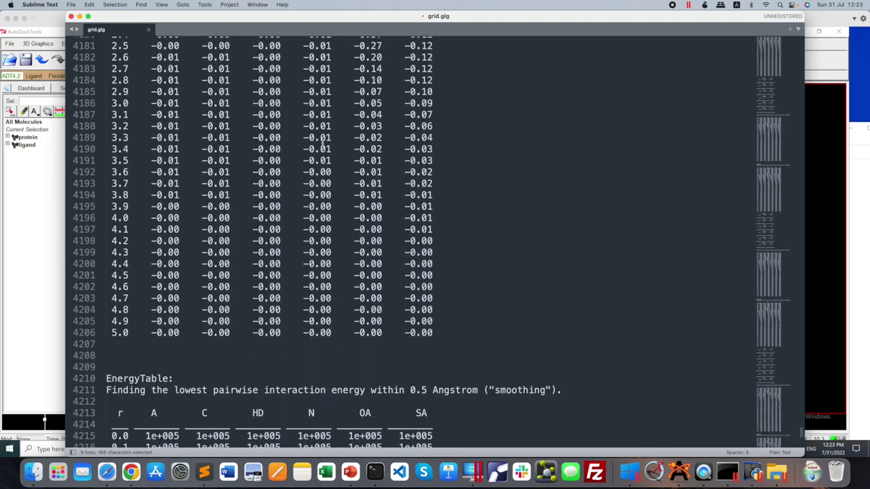
pyautogui.scroll(4, 322, 143)
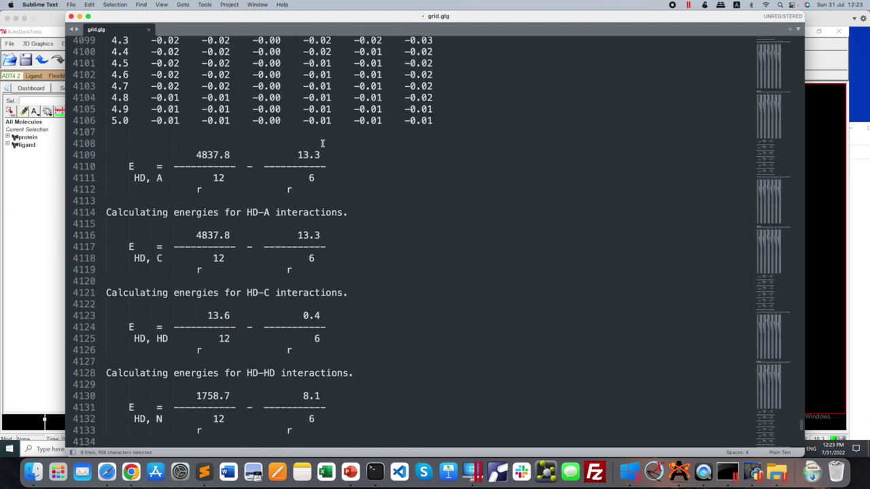
pyautogui.scroll(5, 304, 175)
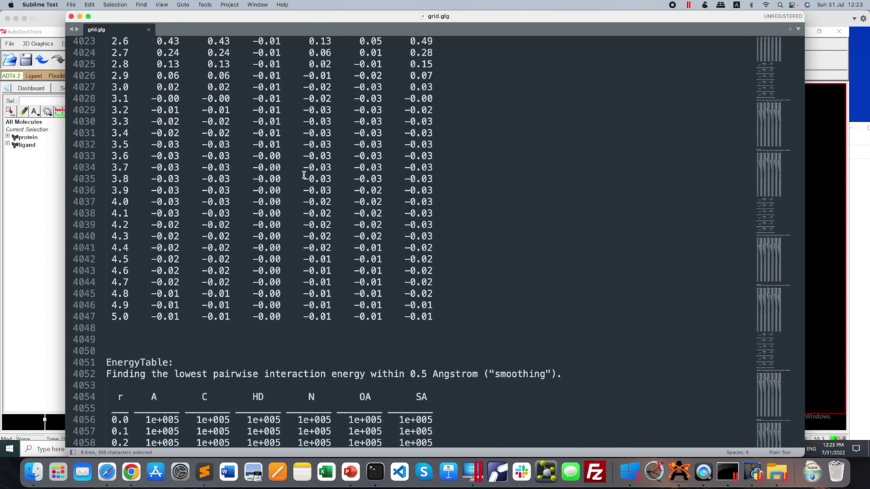
pyautogui.scroll(-2, 196, 259)
pyautogui.scroll(-2, 203, 254)
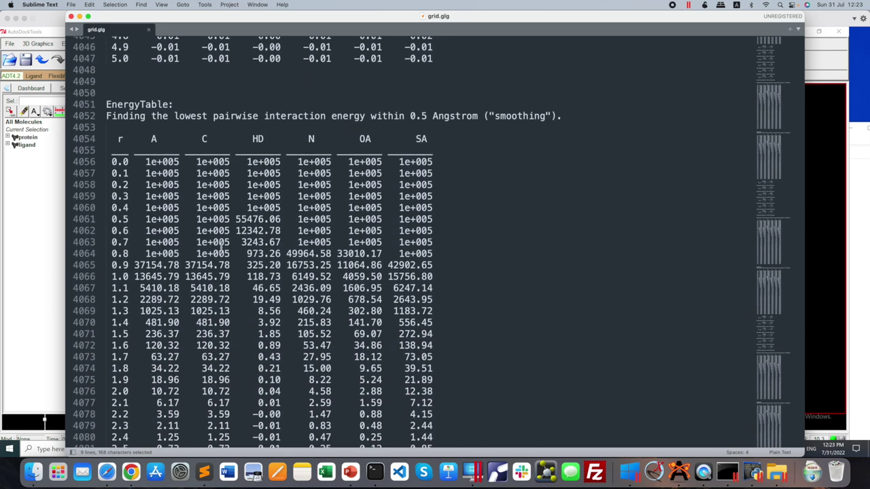
pyautogui.scroll(-8, 223, 246)
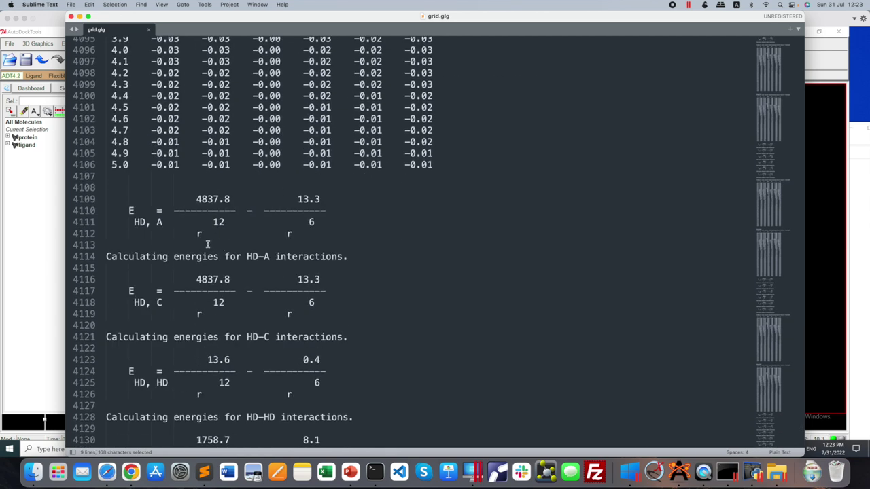
pyautogui.moveTo(174, 257); pyautogui.dragTo(219, 259)
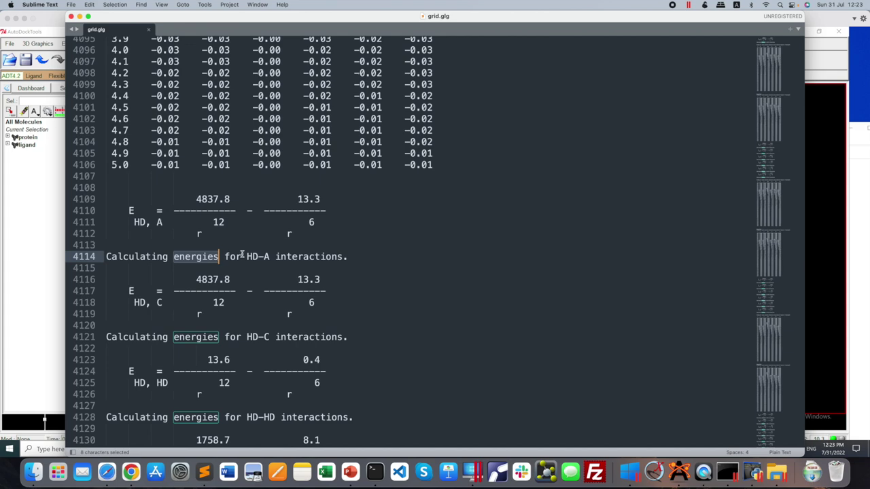
# Step: Check the remaining HD interaction energies and the grid calculation progress in grid.glg, then close the log file
pyautogui.scroll(-20, 242, 254)
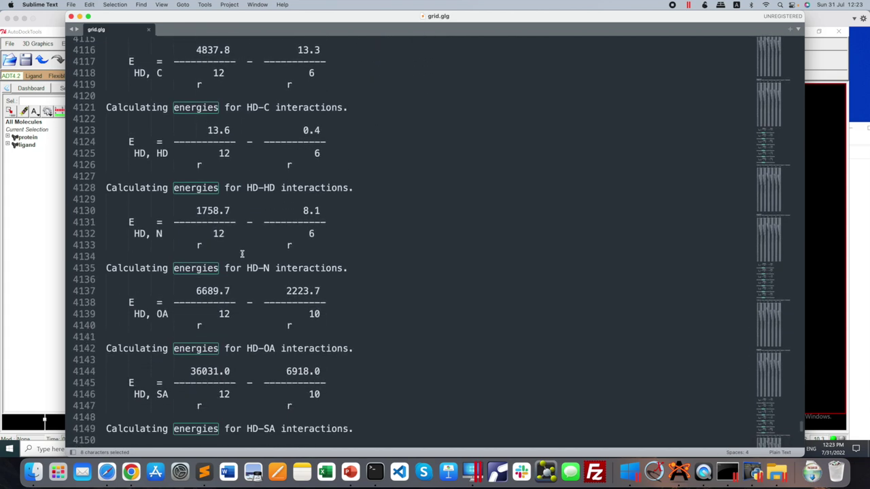
pyautogui.scroll(-20, 242, 254)
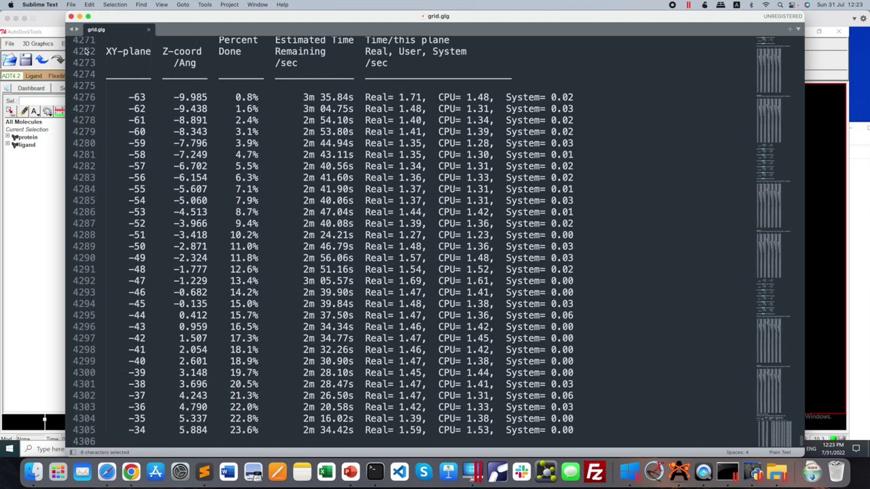
pyautogui.click(70, 16)
# Step: Bring up the Autodock Process Manager, move it clear of the molecules, select its listed process, and switch back to the Autodock4 folder in Finder
pyautogui.click(357, 276)
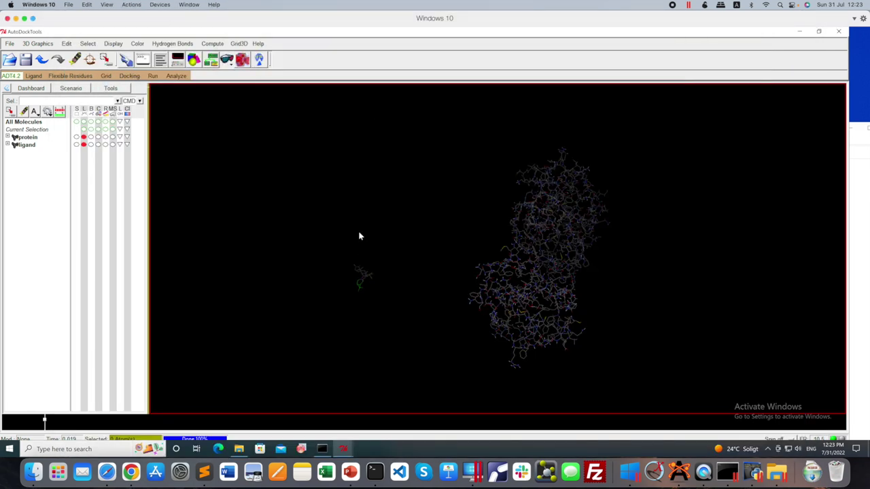
pyautogui.moveTo(345, 449)
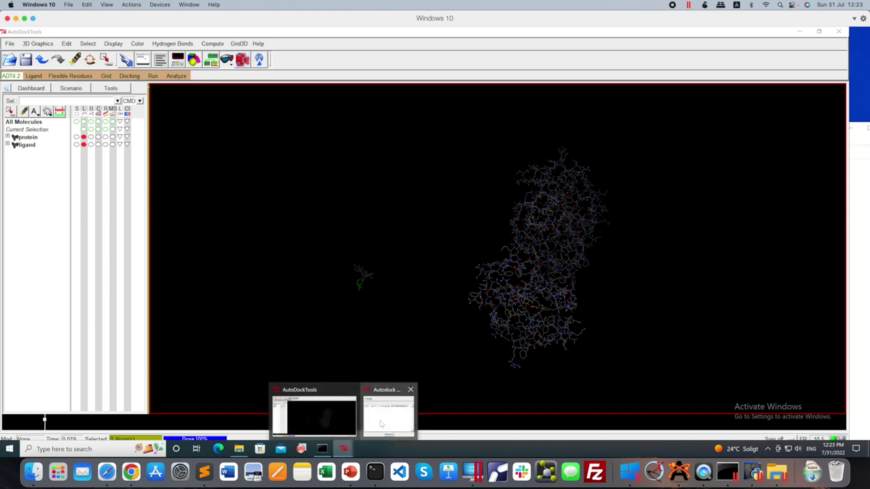
pyautogui.click(387, 412)
pyautogui.moveTo(304, 133); pyautogui.dragTo(152, 124)
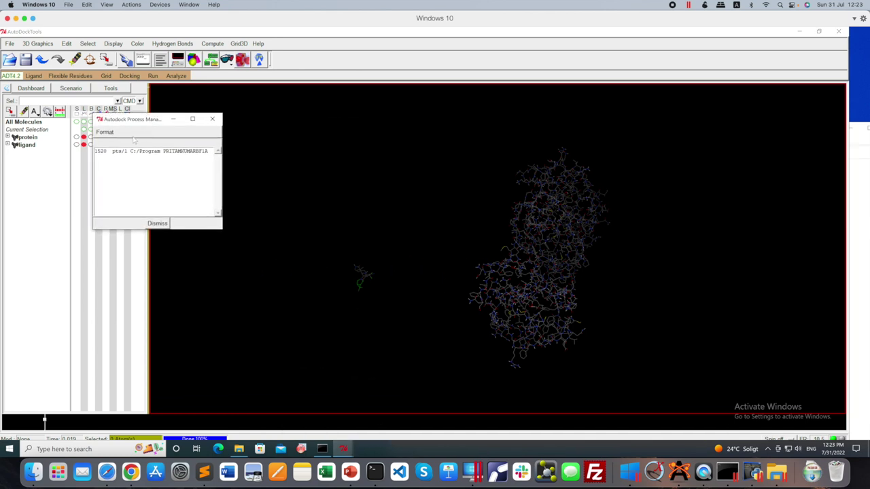
pyautogui.click(155, 189)
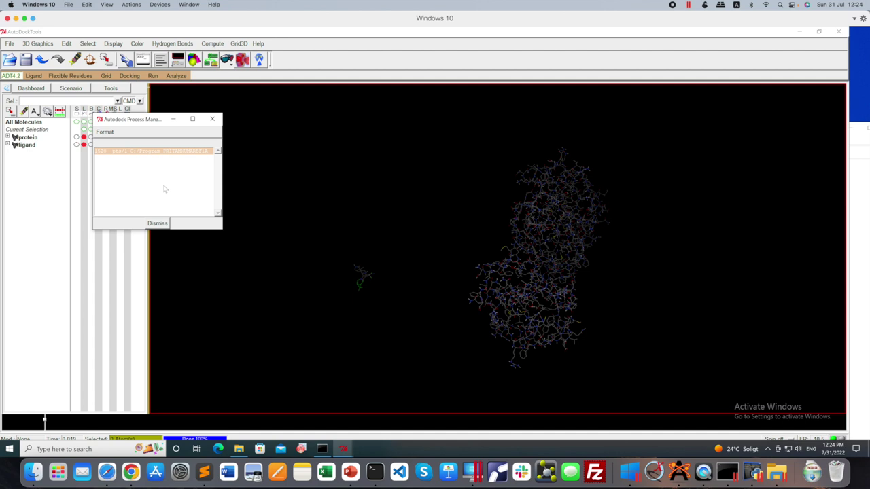
pyautogui.click(33, 471)
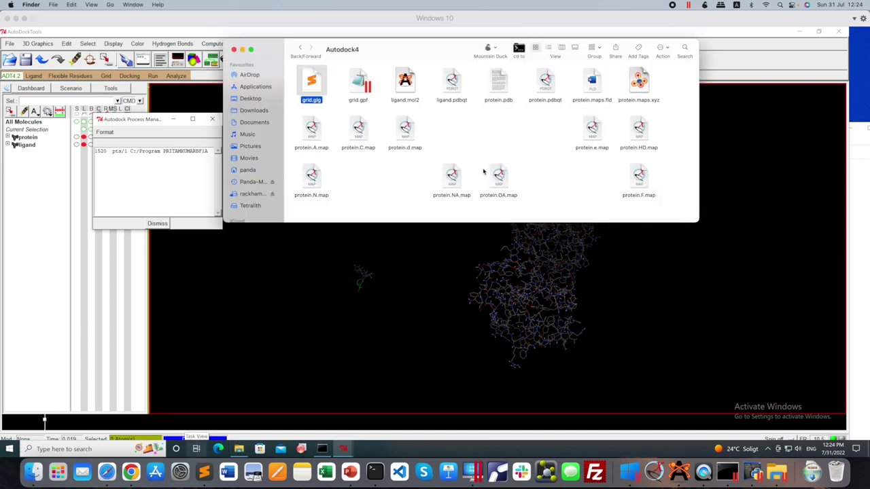
# Step: Open grid.glg from the Autodock4 folder, check the grid calculation progress at its end, and close the log
pyautogui.doubleClick(310, 84)
pyautogui.scroll(-20, 778, 136)
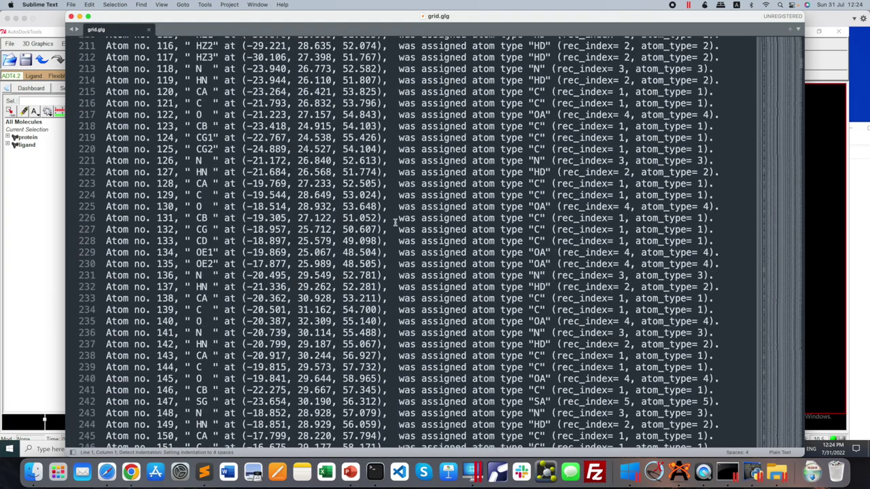
pyautogui.moveTo(803, 70); pyautogui.dragTo(803, 441)
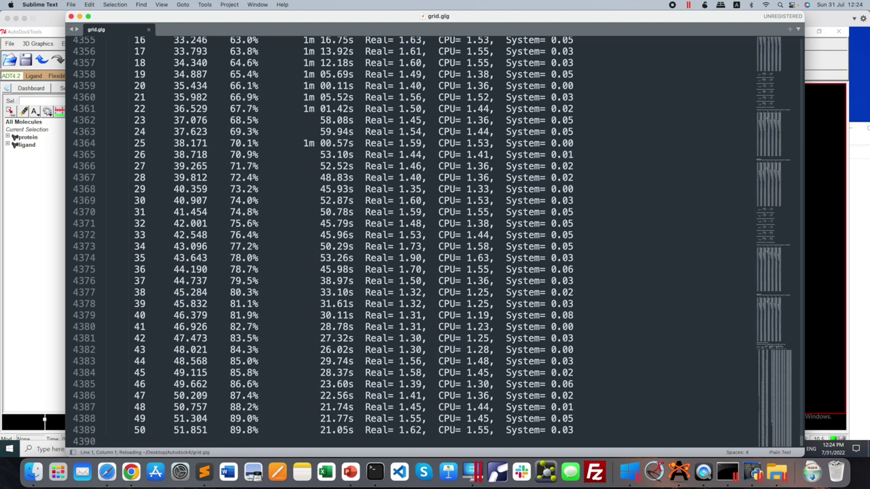
pyautogui.press('super+Tab')
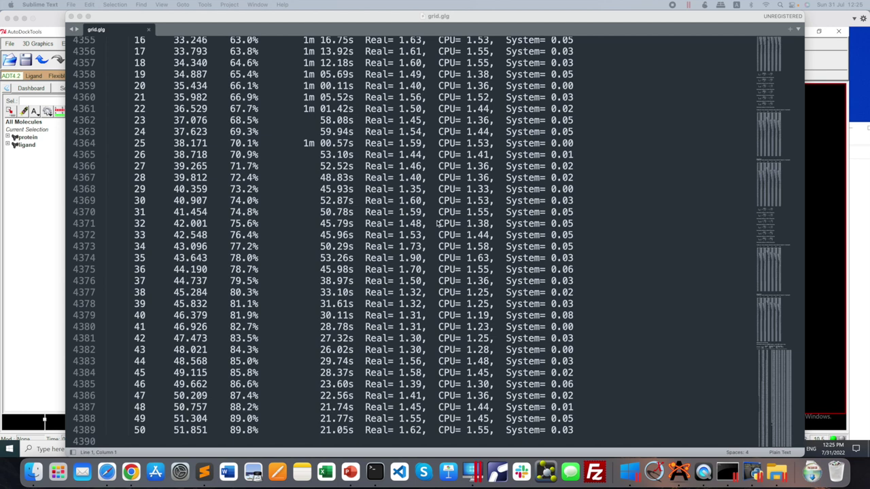
pyautogui.click(71, 15)
pyautogui.click(353, 272)
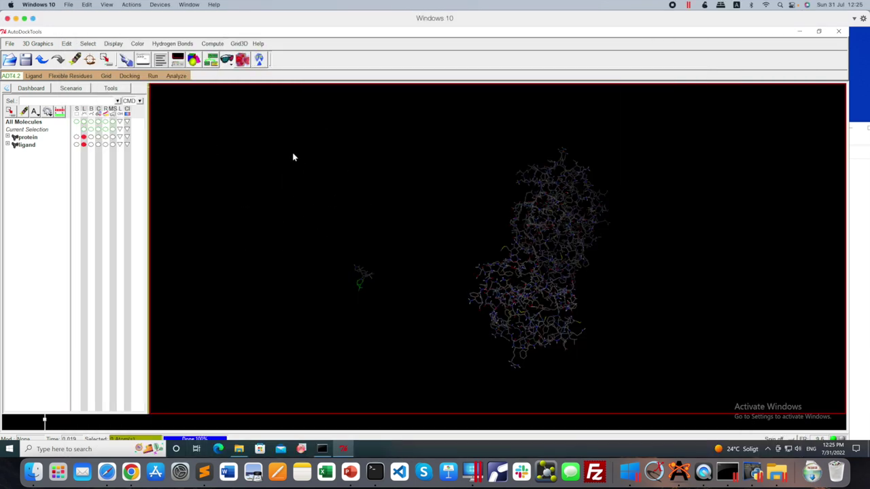
# Step: Reopen grid.glg from the Autodock4 folder and highlight "Successful Completion." on the autogrid4.exe line at its end
pyautogui.click(33, 472)
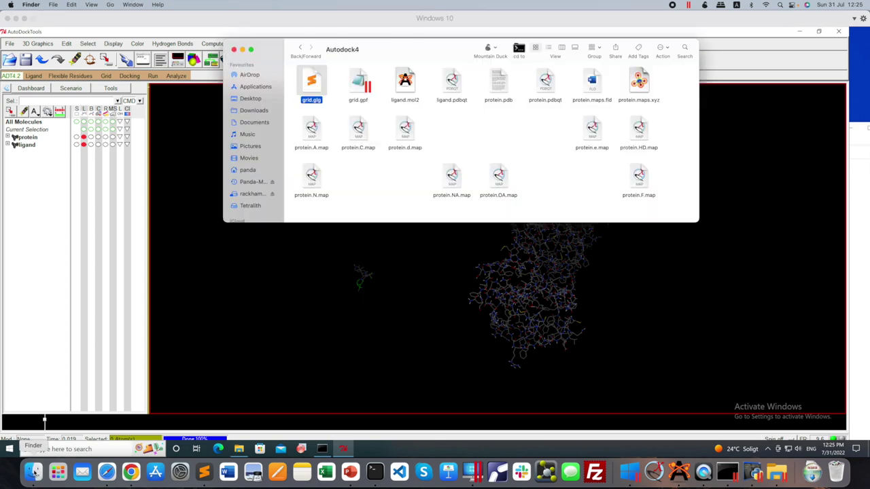
pyautogui.doubleClick(311, 81)
pyautogui.scroll(-10, 499, 208)
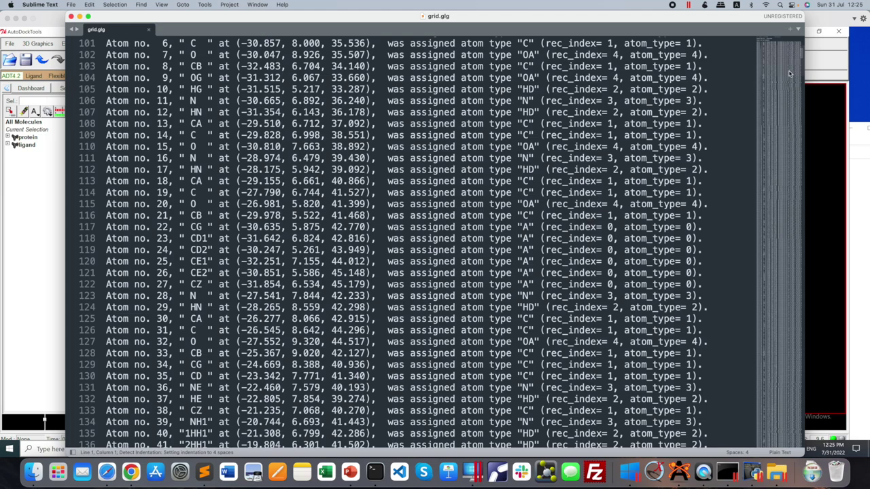
pyautogui.moveTo(802, 58); pyautogui.dragTo(814, 452)
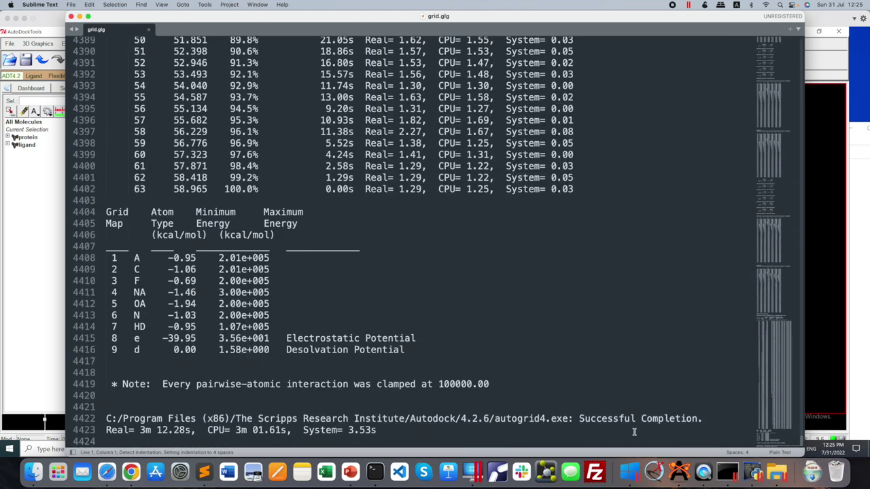
pyautogui.click(578, 418)
pyautogui.moveTo(578, 418); pyautogui.dragTo(704, 418)
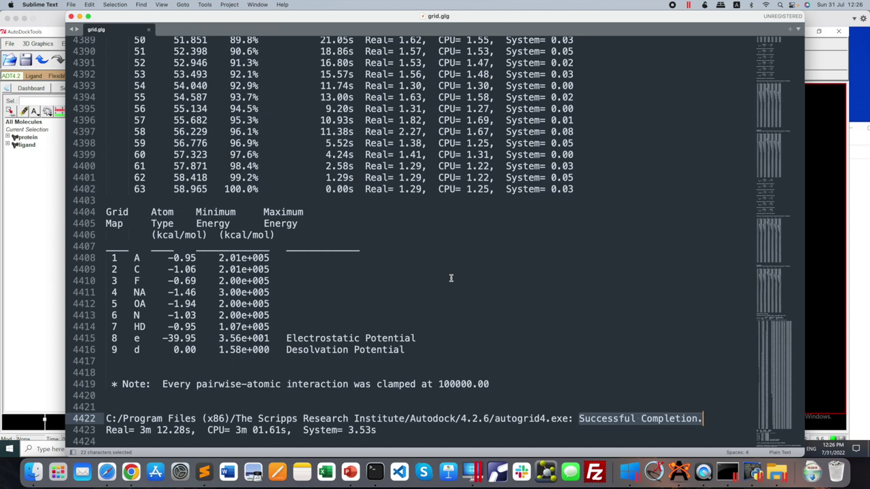
# Step: Look back over the pairwise energy tables in grid.glg, close the log, and return to AutoDockTools
pyautogui.scroll(20, 450, 278)
pyautogui.scroll(5, 451, 278)
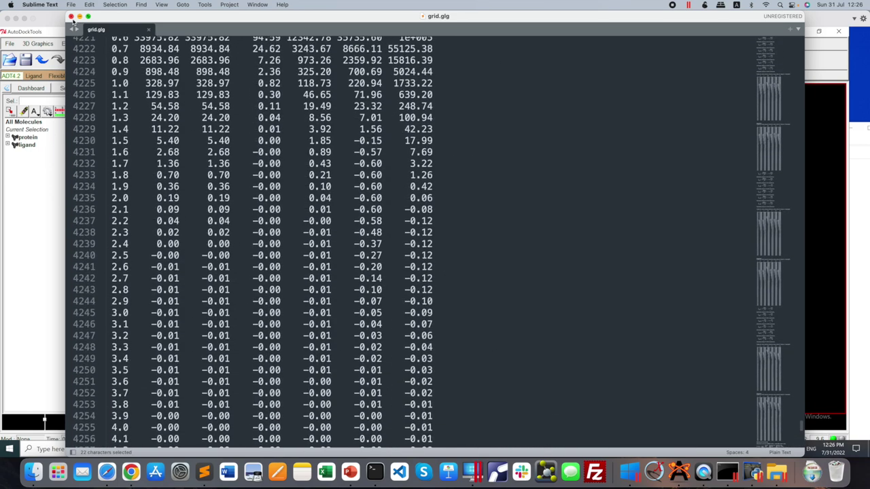
pyautogui.click(71, 16)
pyautogui.click(328, 279)
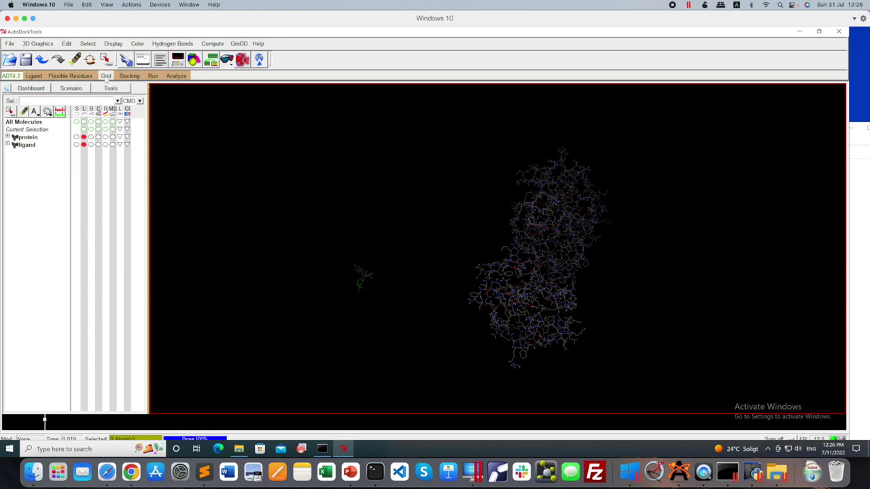
# Step: Review the contents of grid.gpf in the grid parameter file editor and close it without changes
pyautogui.click(106, 76)
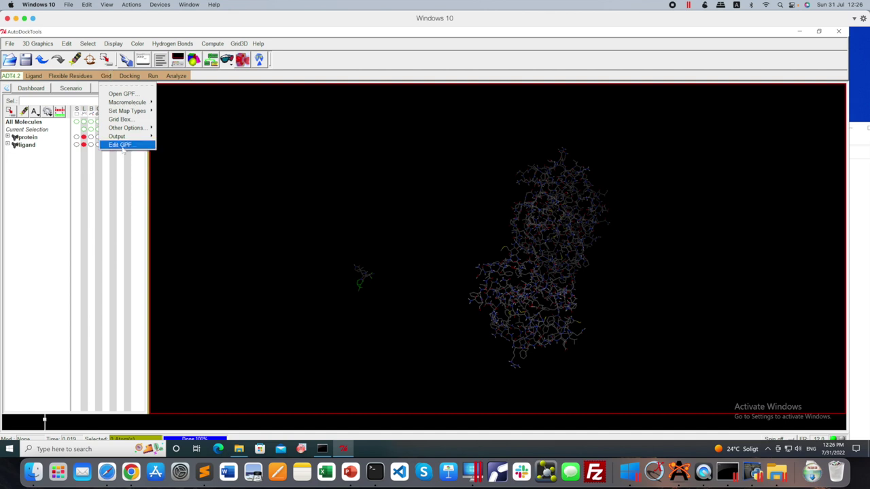
pyautogui.click(120, 145)
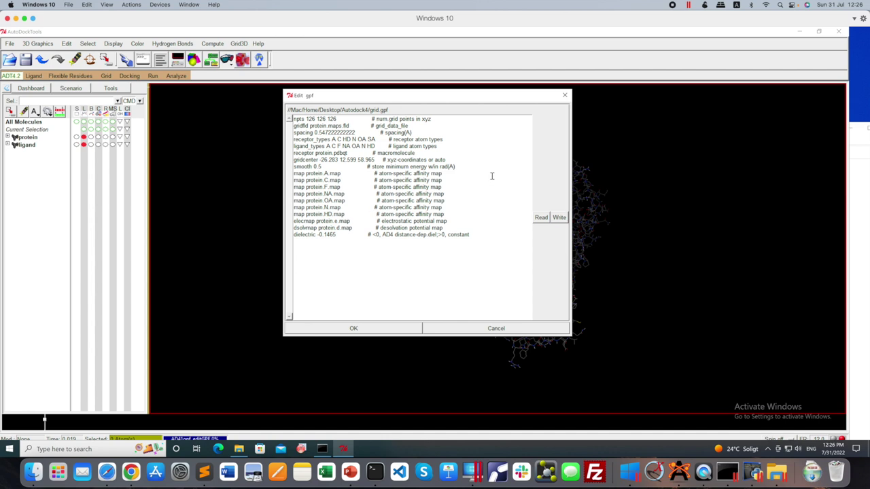
pyautogui.click(564, 95)
# Step: Check the startup directory in the user preferences and close them without changes
pyautogui.click(11, 44)
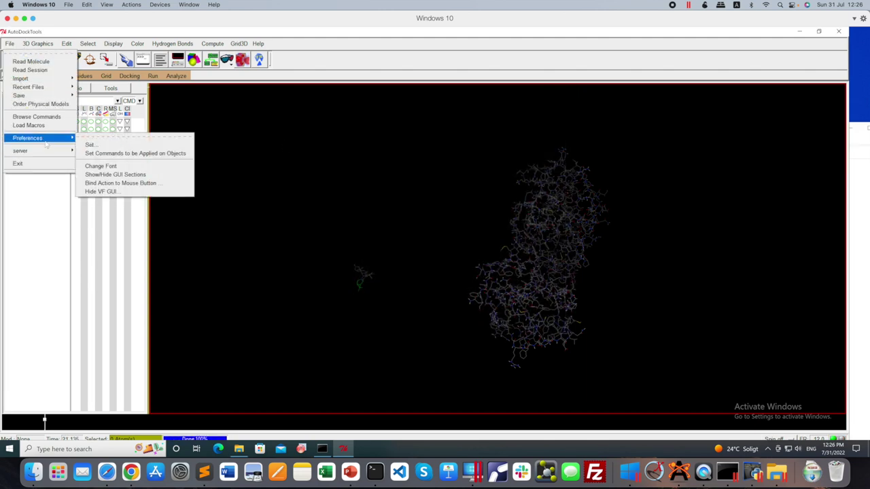
pyautogui.moveTo(45, 141)
pyautogui.click(100, 146)
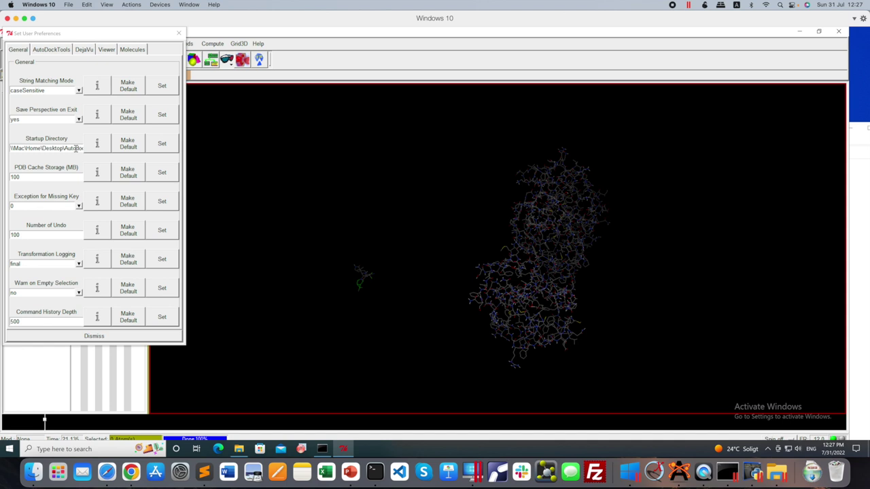
pyautogui.click(179, 33)
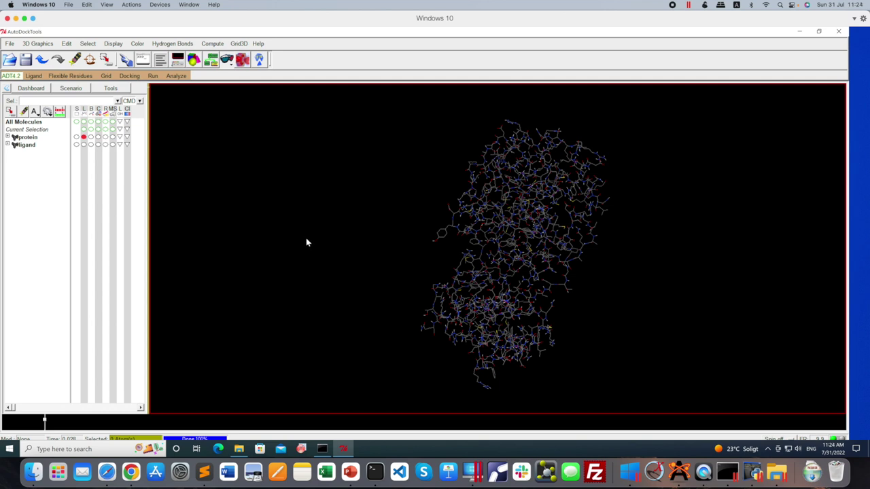
# Step: Set the protein PDBQT file from the Autodock4 folder as the rigid macromolecule for docking
pyautogui.click(129, 77)
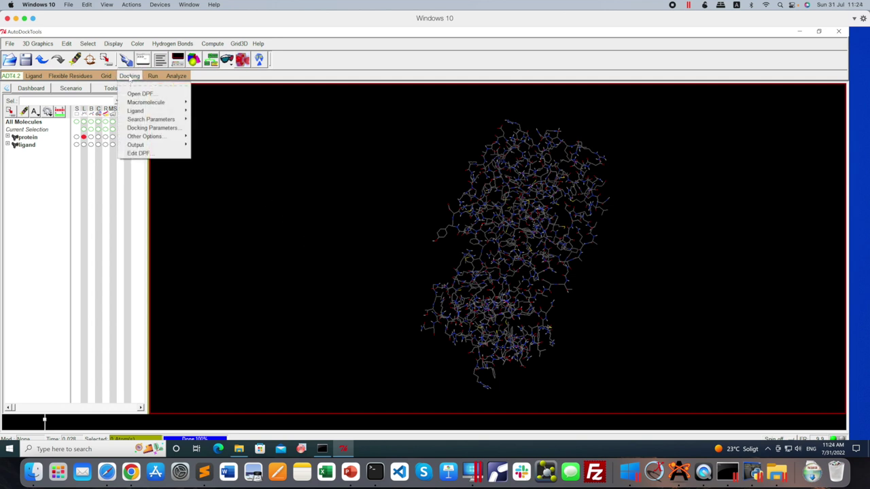
pyautogui.moveTo(136, 103)
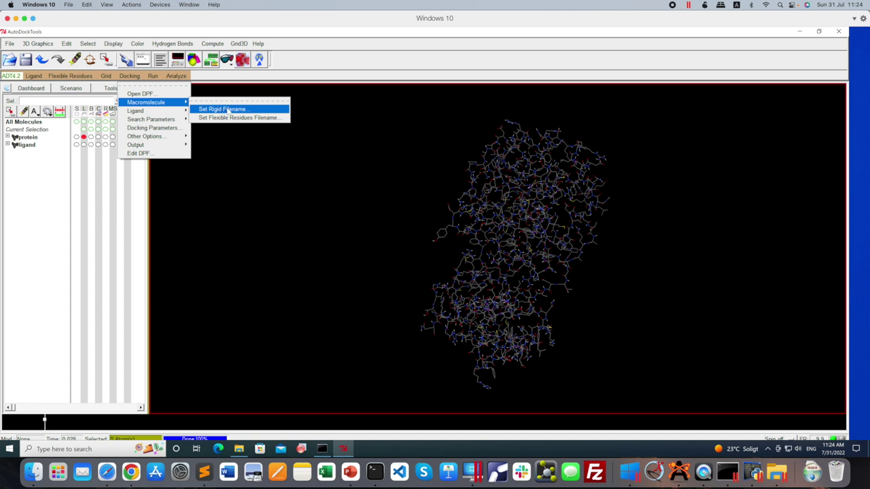
pyautogui.click(227, 109)
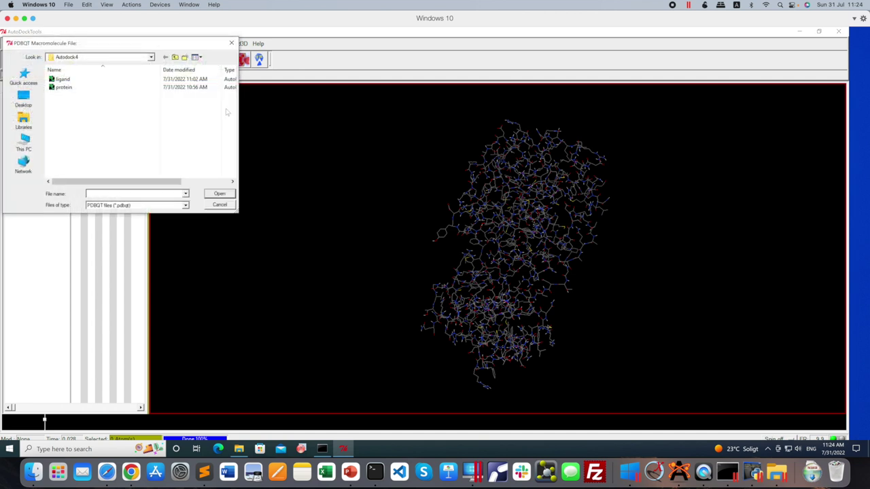
pyautogui.click(66, 87)
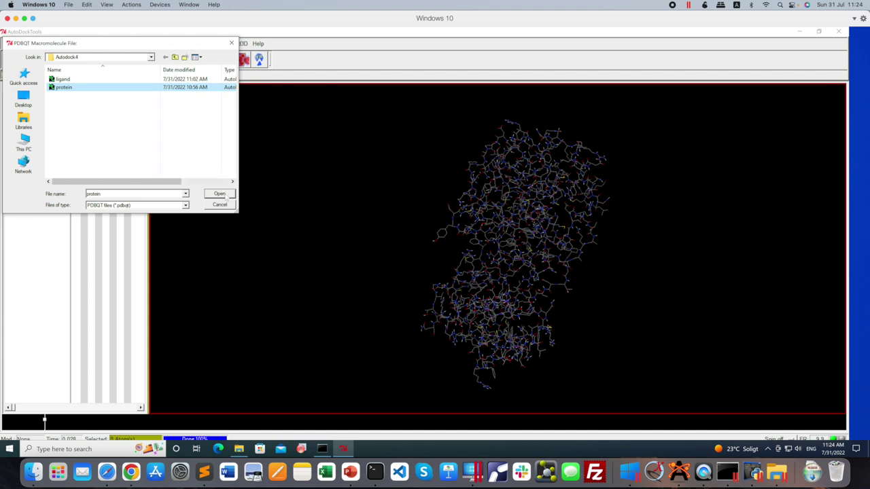
pyautogui.click(221, 195)
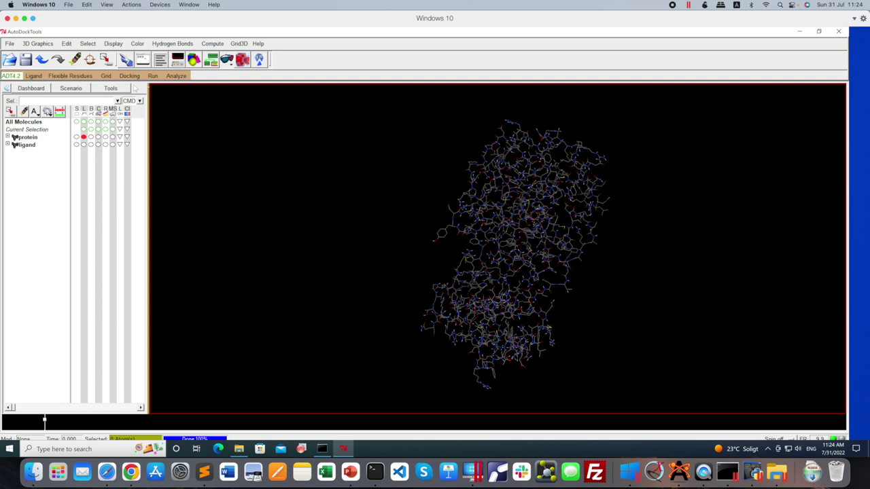
# Step: Choose the ligand molecule for docking and accept its parameters with random initial position, dihedral offset and dihedrals
pyautogui.click(131, 76)
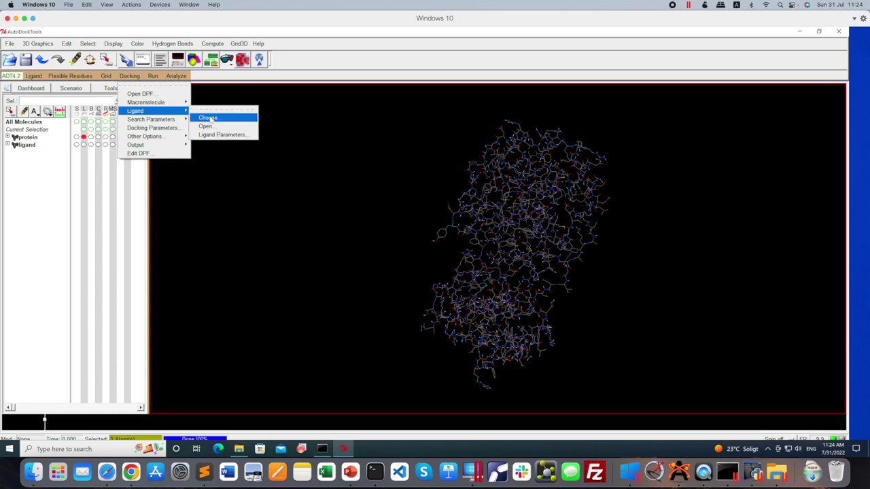
pyautogui.click(208, 119)
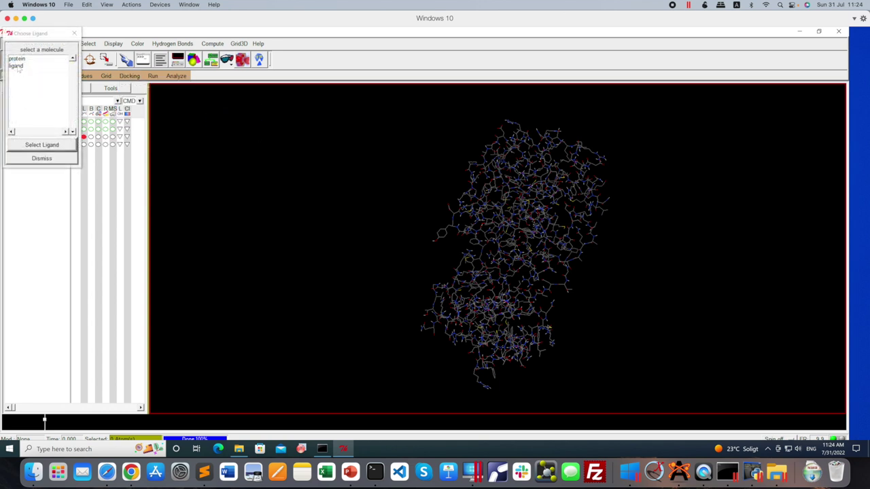
pyautogui.click(19, 67)
pyautogui.click(42, 145)
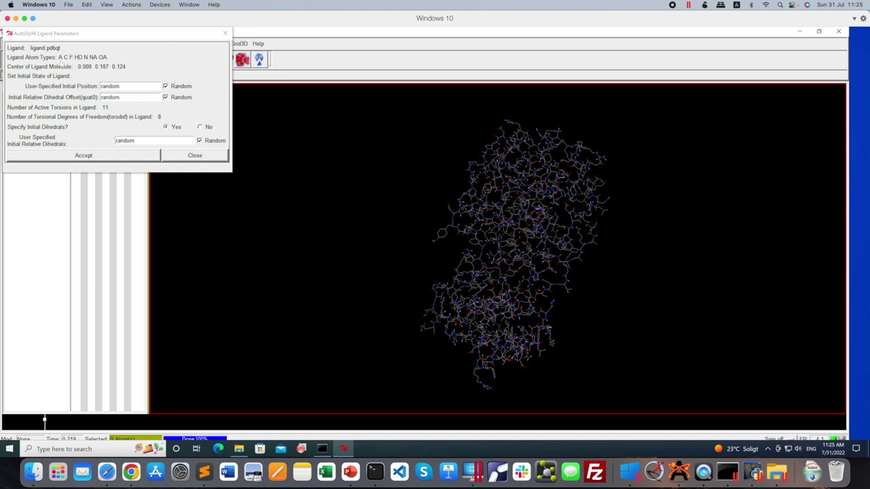
pyautogui.moveTo(107, 34); pyautogui.dragTo(257, 90)
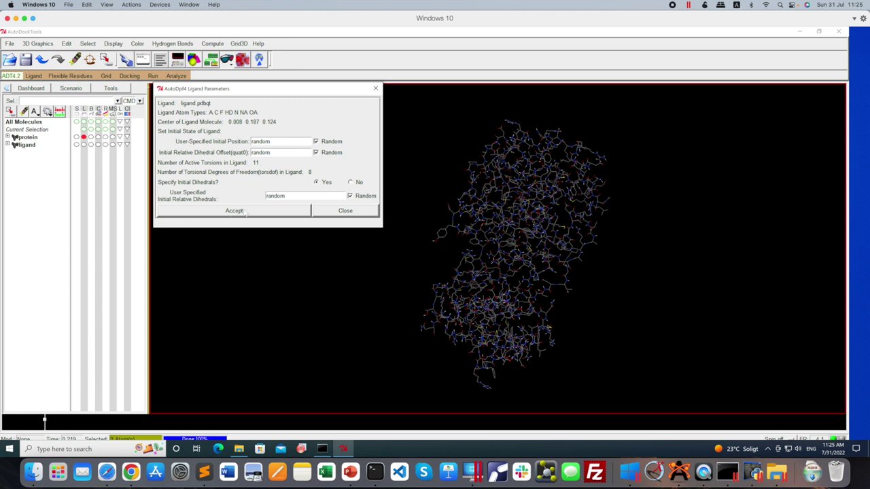
pyautogui.click(243, 211)
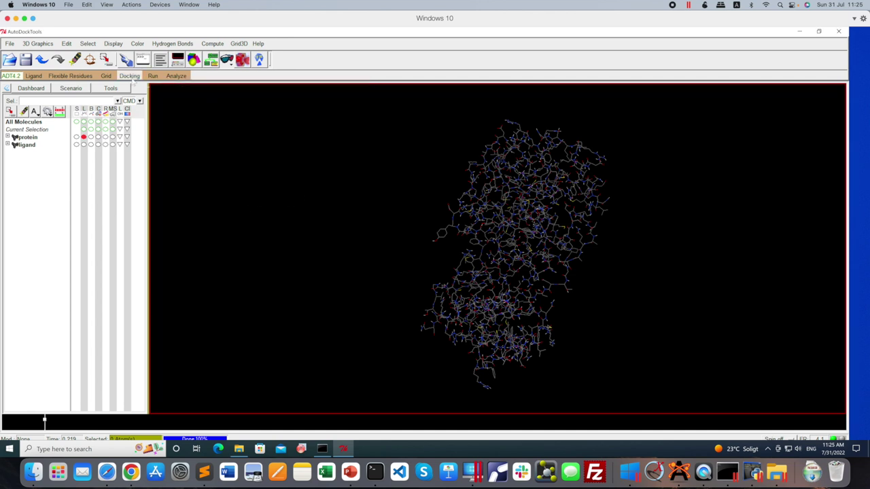
# Step: Open the genetic algorithm search parameters for docking, then move and widen their dialog
pyautogui.click(130, 75)
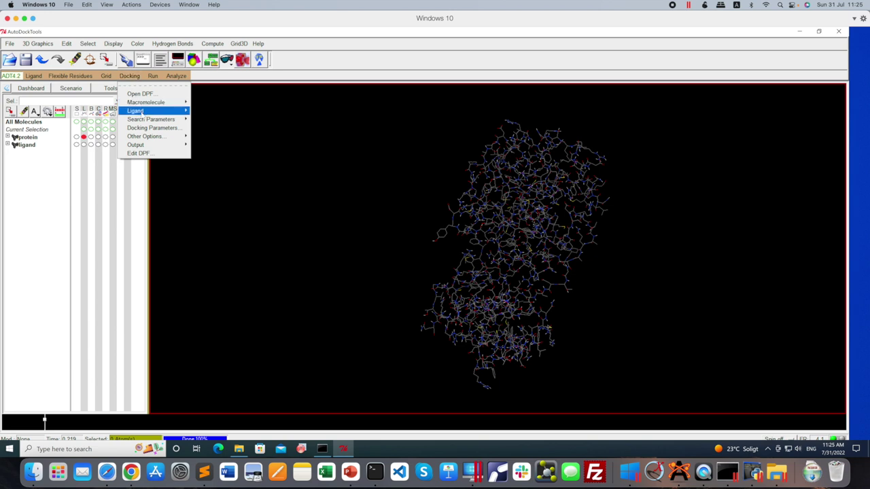
pyautogui.moveTo(144, 112)
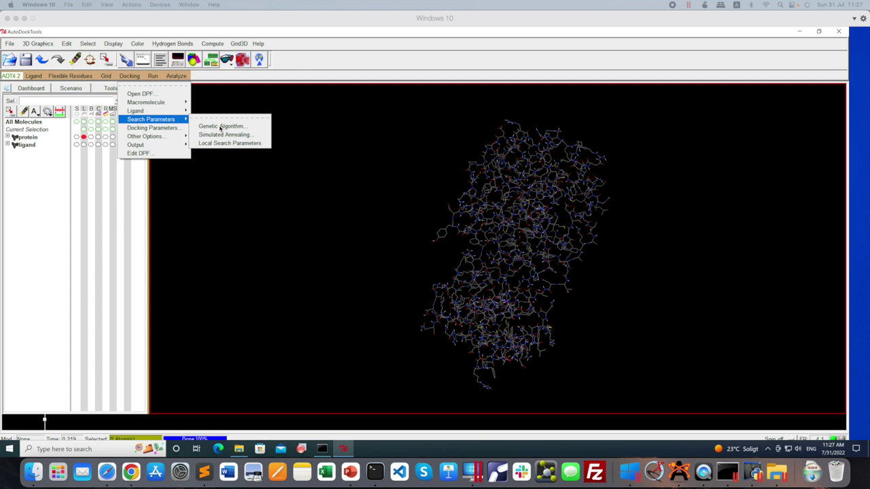
pyautogui.click(221, 127)
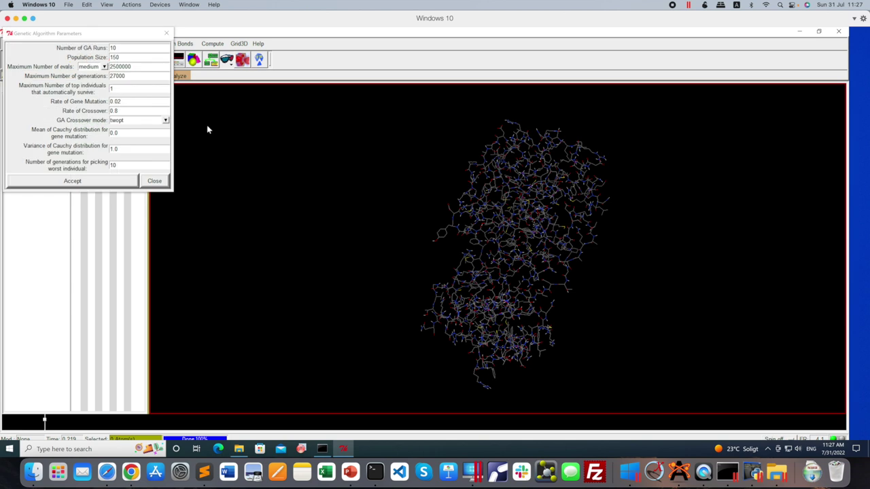
pyautogui.moveTo(116, 32); pyautogui.dragTo(387, 57)
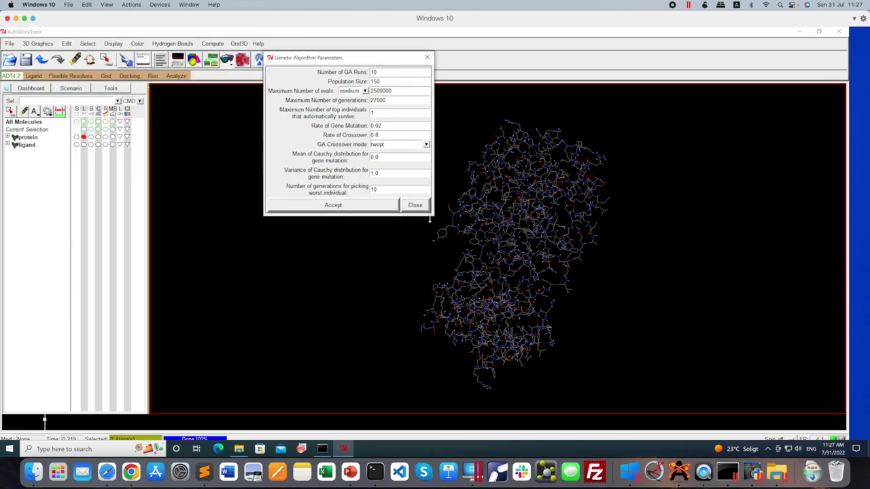
pyautogui.moveTo(430, 219); pyautogui.dragTo(543, 276)
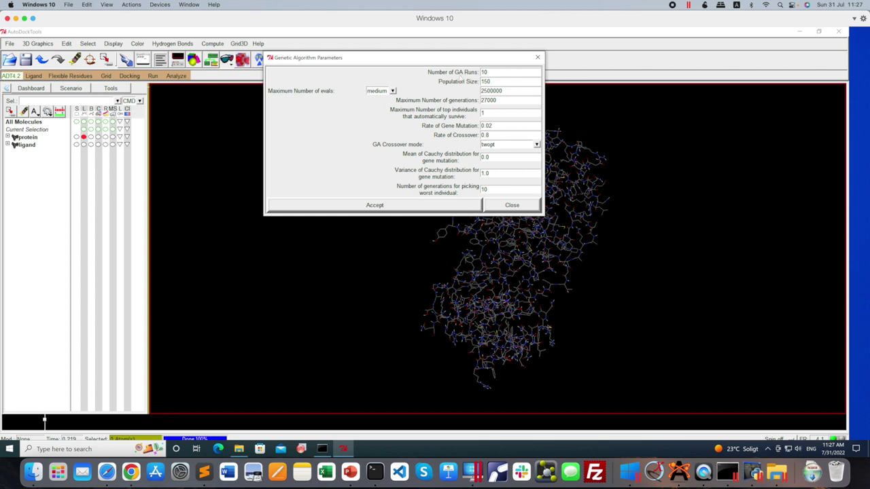
pyautogui.click(491, 72)
pyautogui.doubleClick(491, 72)
pyautogui.click(493, 73)
pyautogui.write('00000')
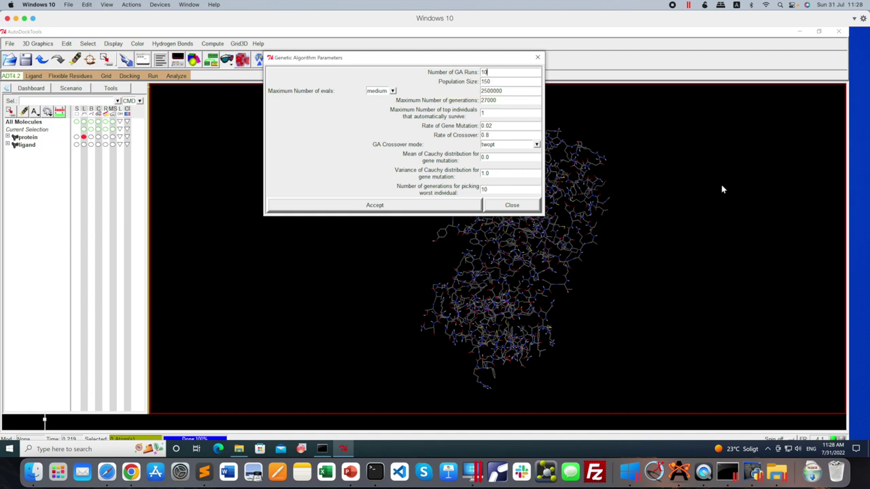
# Step: Set the maximum number of evals to long (25000000) in the genetic algorithm parameters
pyautogui.click(496, 82)
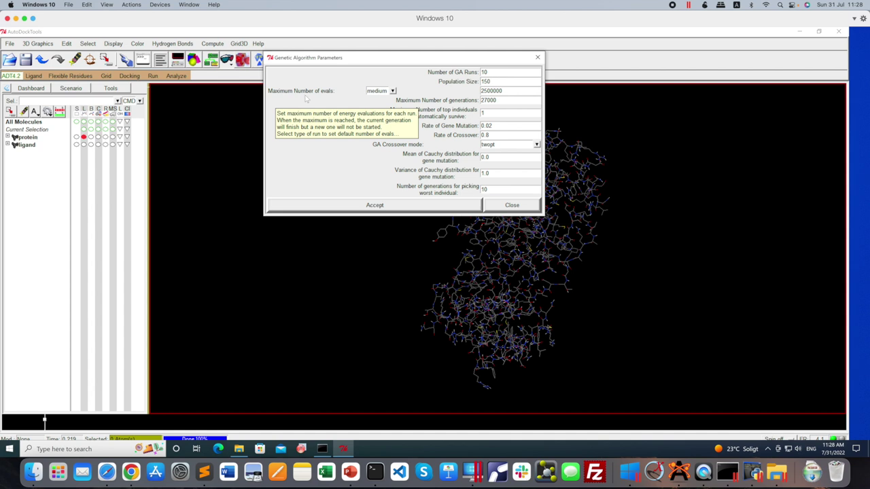
pyautogui.moveTo(330, 99)
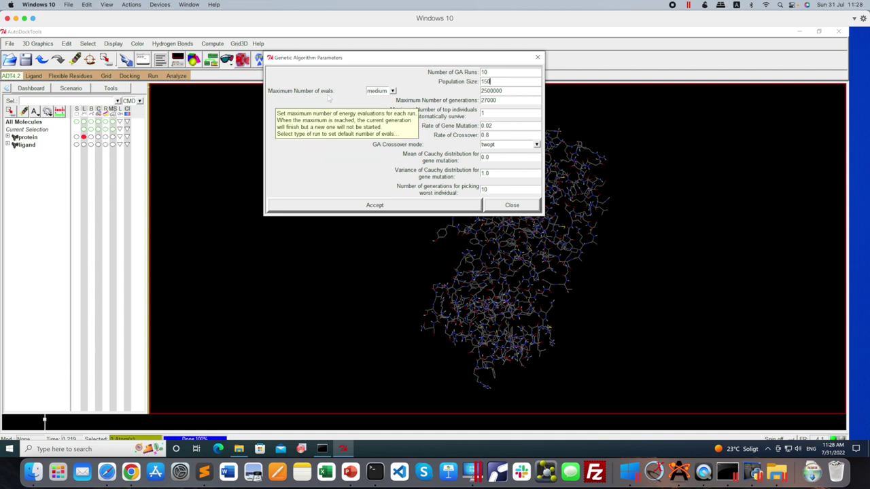
pyautogui.click(393, 91)
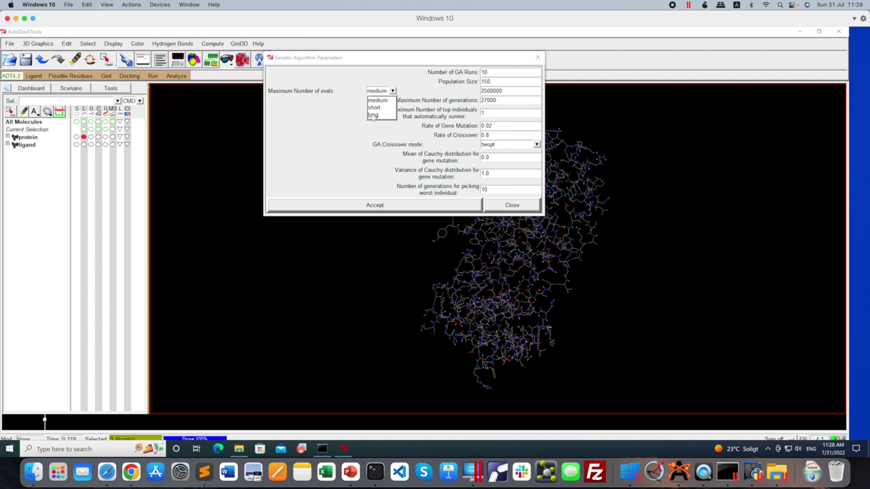
pyautogui.click(373, 115)
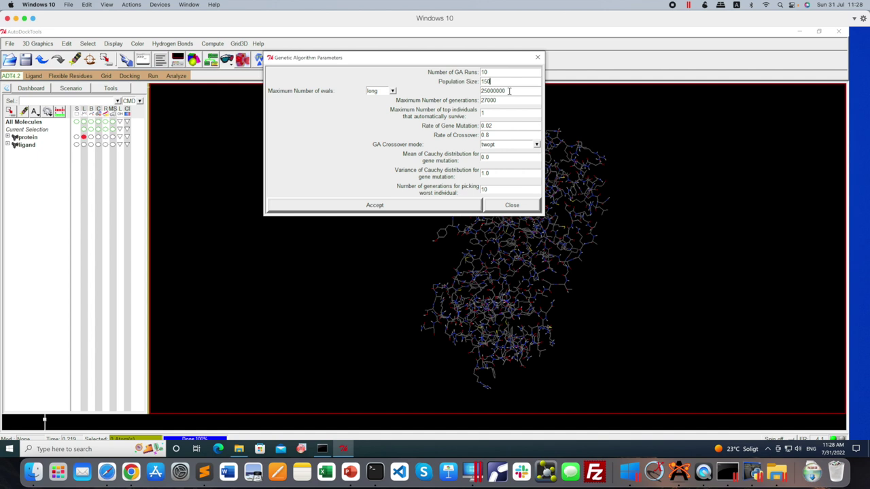
# Step: Try the short, medium and long options for the maximum number of evals, ending on short (250000)
pyautogui.click(489, 81)
pyautogui.click(392, 90)
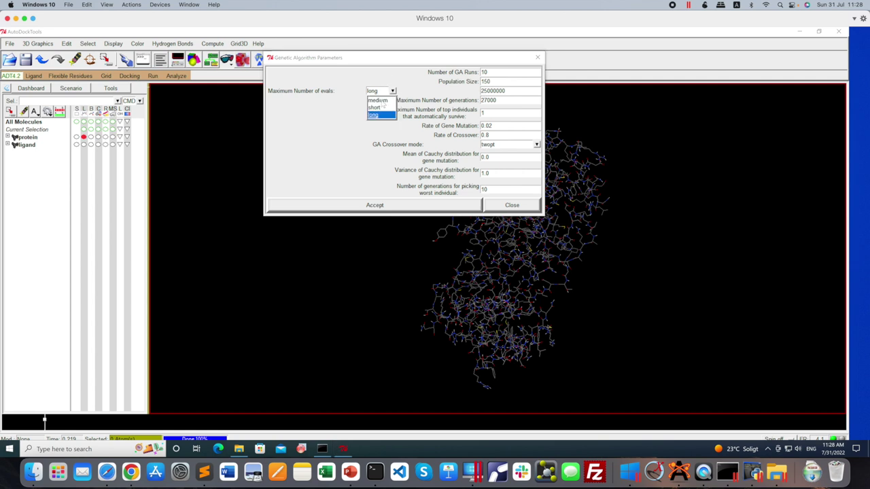
pyautogui.click(380, 98)
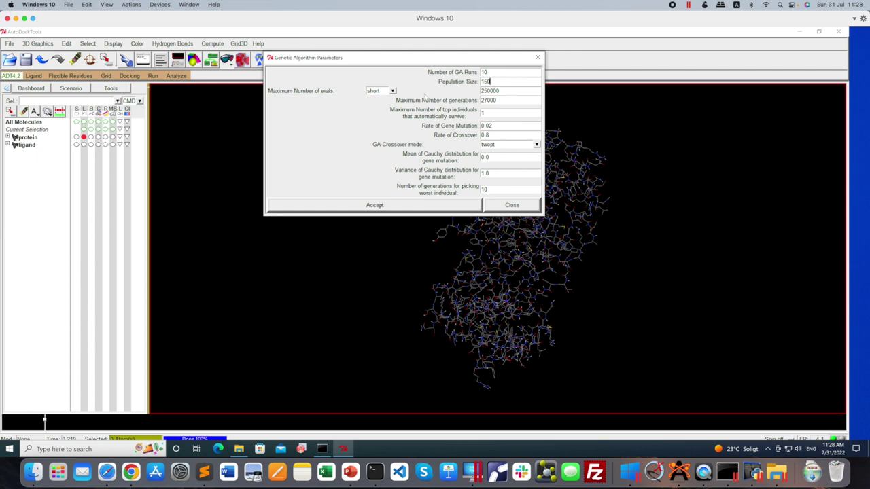
pyautogui.click(385, 91)
pyautogui.click(378, 100)
pyautogui.click(392, 91)
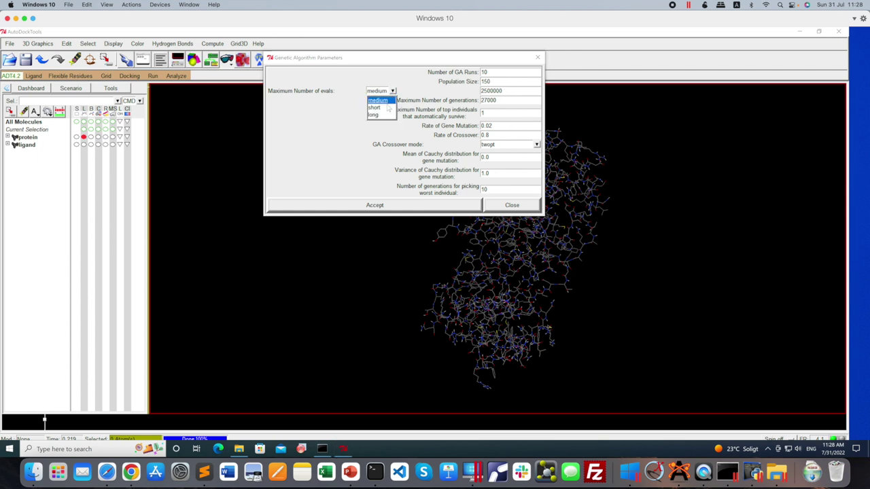
pyautogui.click(378, 119)
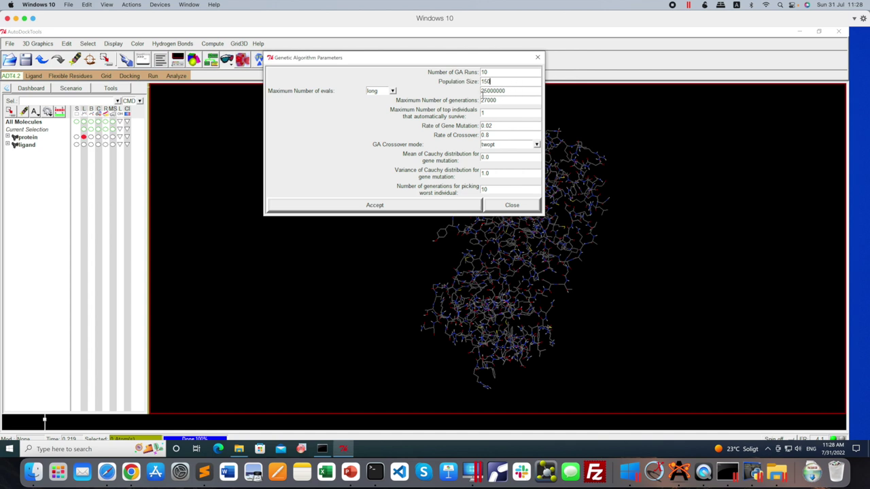
pyautogui.click(392, 90)
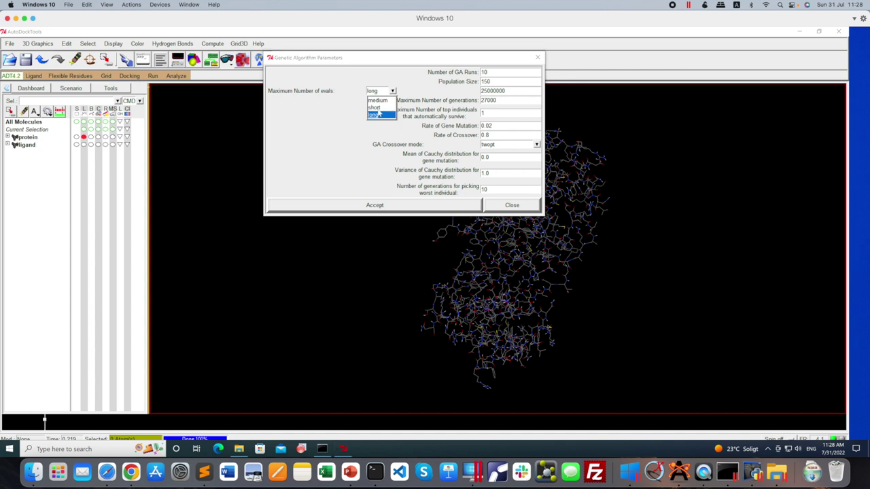
pyautogui.click(375, 107)
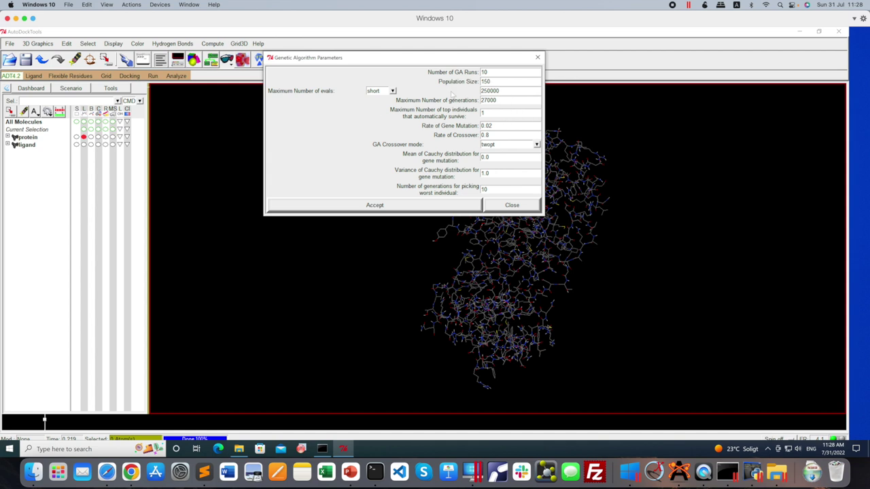
# Step: Set the number of GA runs to 100 and the maximum number of evals to long (25000000)
pyautogui.click(393, 91)
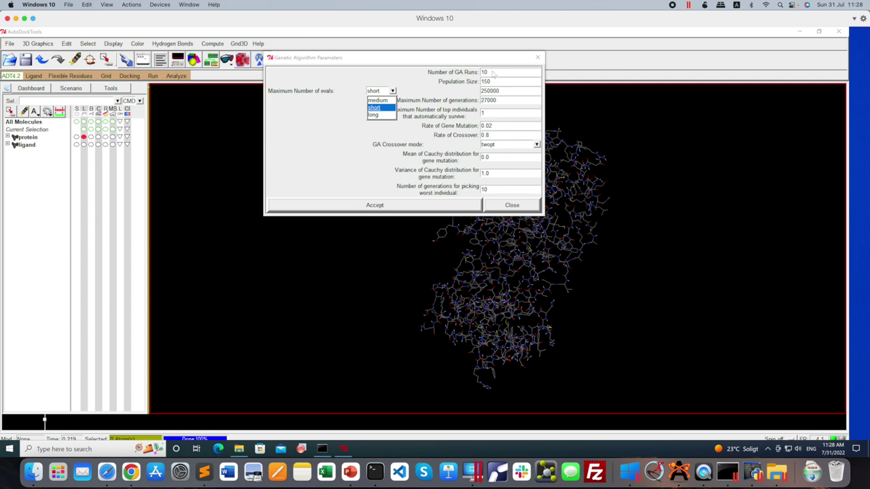
pyautogui.click(492, 72)
pyautogui.write('0')
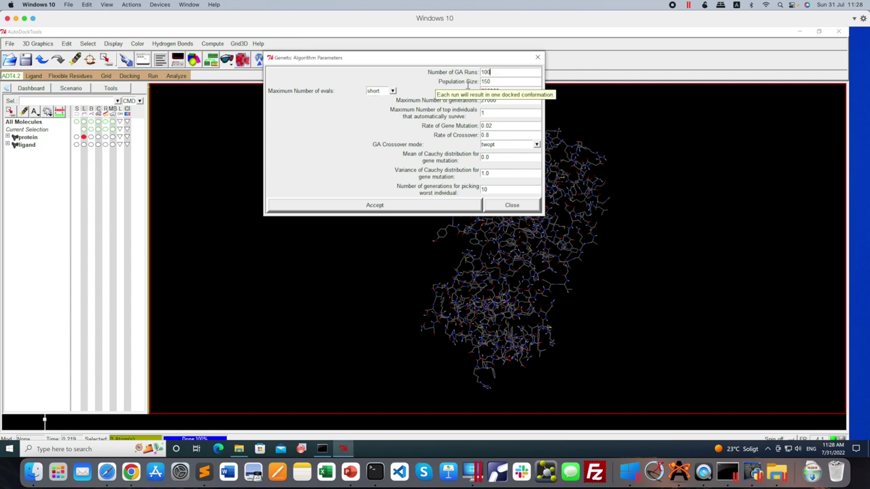
pyautogui.click(393, 91)
pyautogui.click(378, 115)
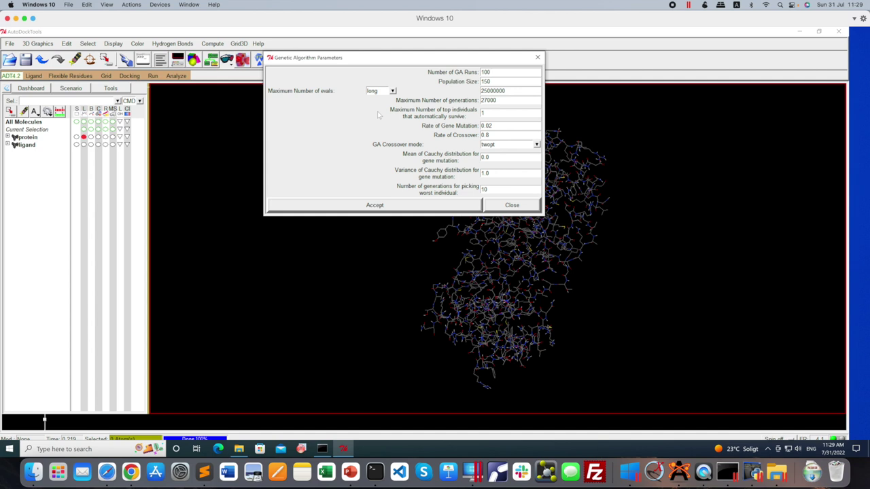
# Step: Set the maximum number of evals to short (250000) and the number of GA runs to 10, and accept the genetic algorithm parameters
pyautogui.click(393, 91)
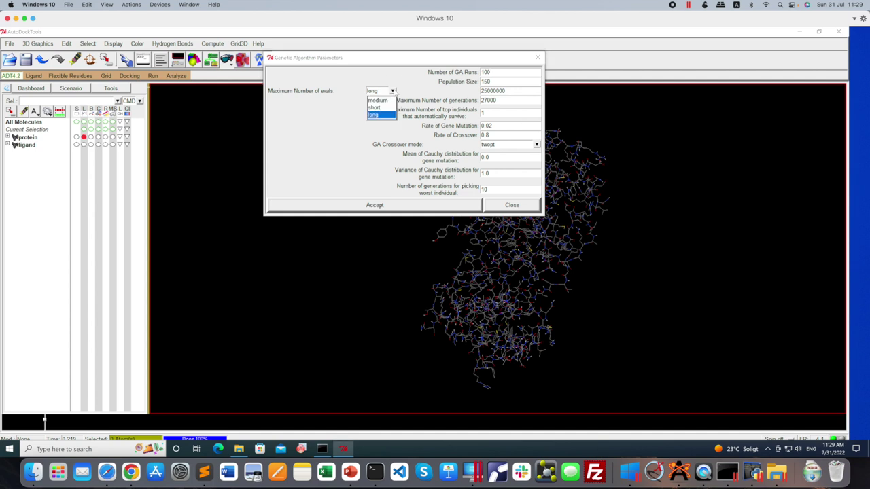
pyautogui.click(376, 101)
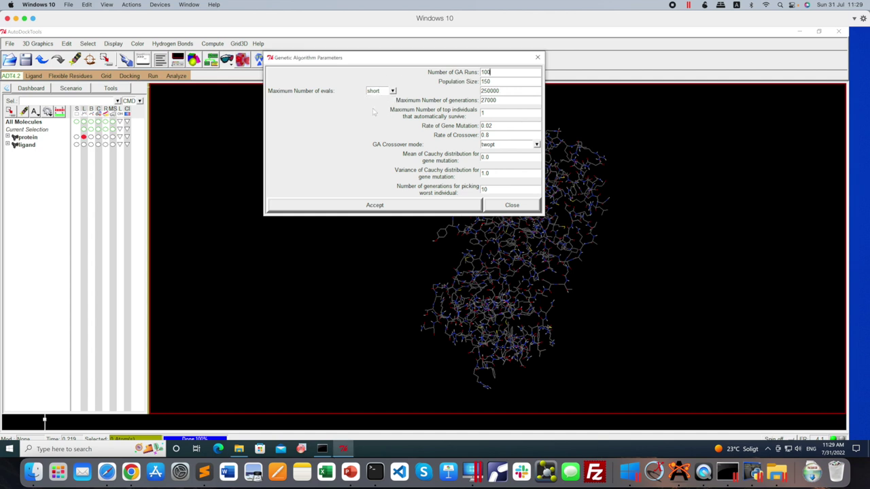
pyautogui.click(495, 73)
pyautogui.press('BackSpace')
pyautogui.click(375, 206)
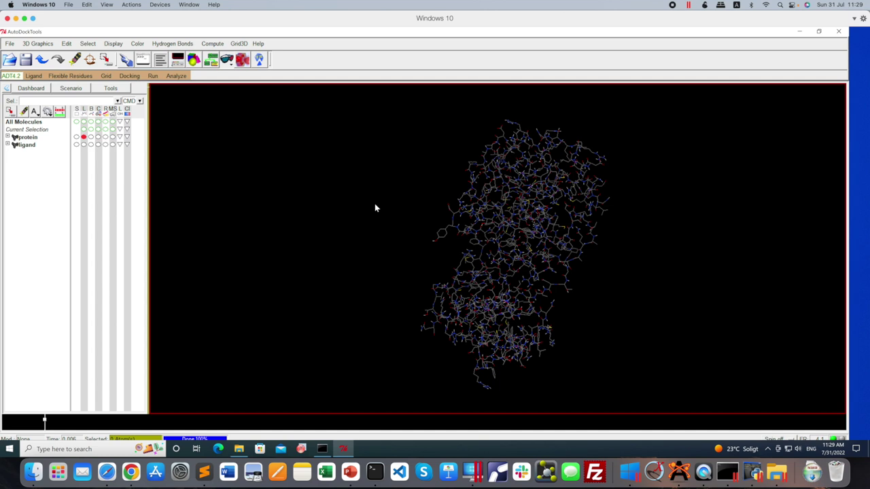
# Step: Accept the default docking run options for the random number generator, energy, step size and output format parameters
pyautogui.click(129, 75)
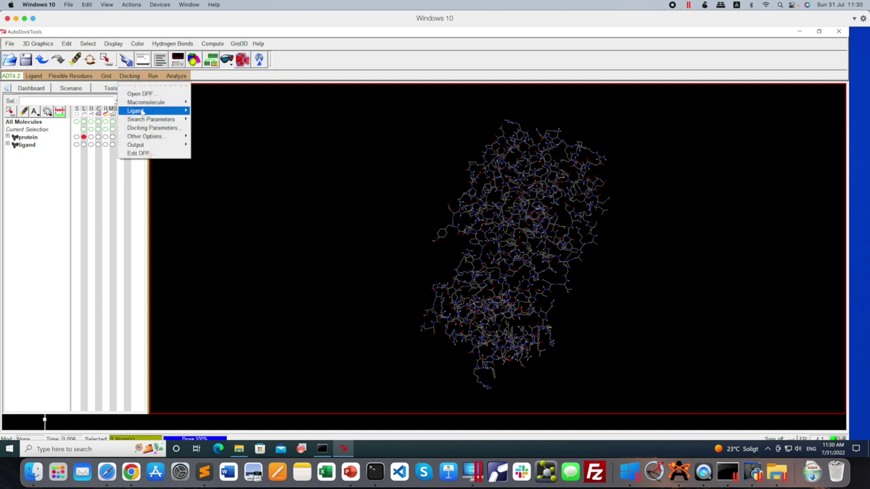
pyautogui.moveTo(158, 121)
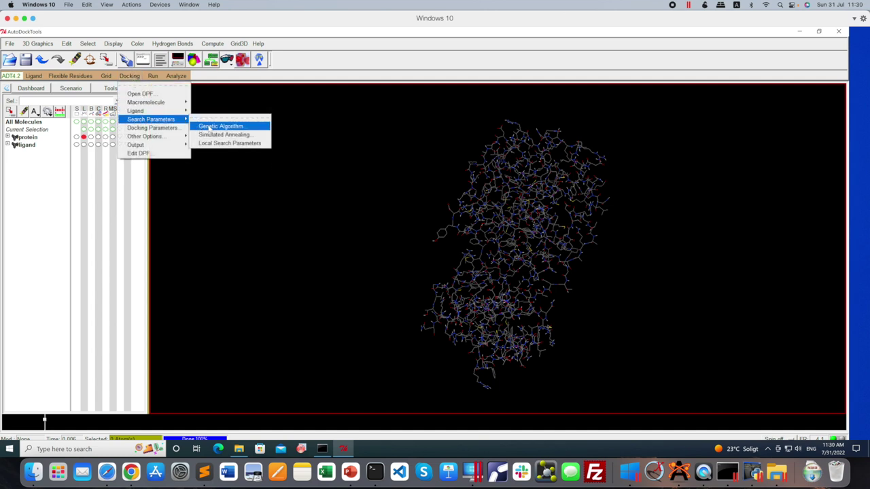
pyautogui.click(163, 128)
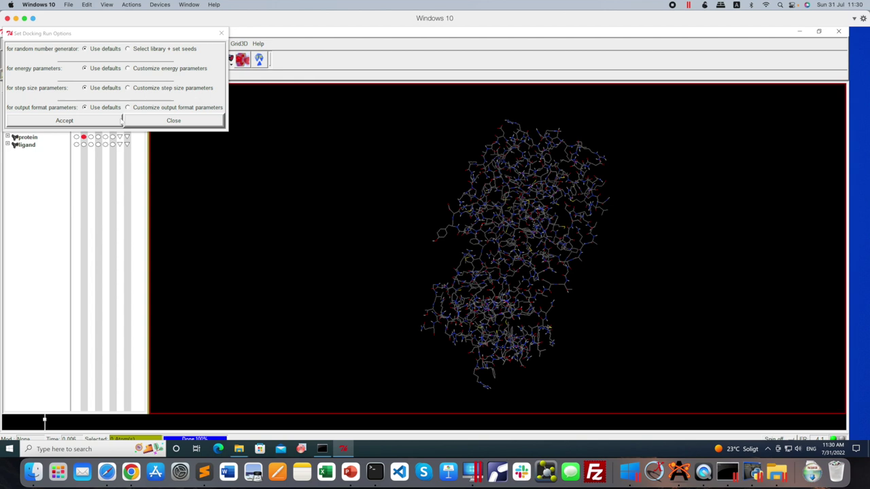
pyautogui.click(120, 121)
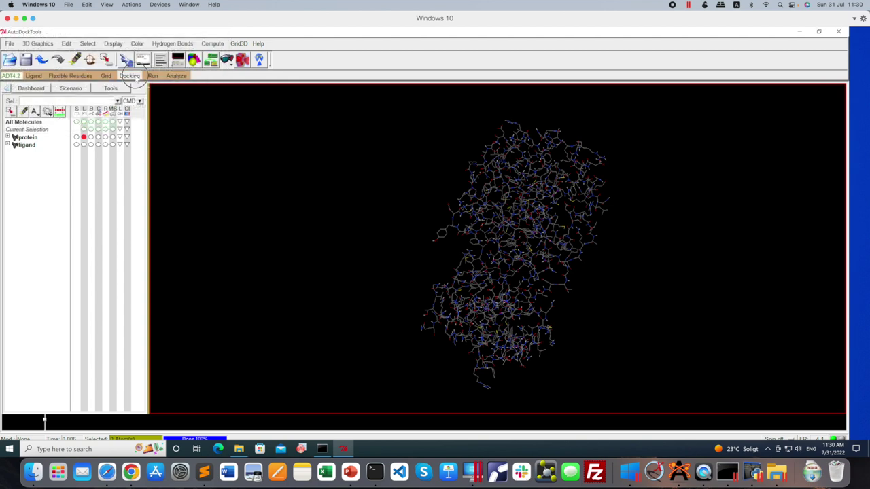
# Step: Save the docking parameters as a Lamarckian GA (4.2) file named dock.dpf in the Autodock4 folder on the Desktop
pyautogui.click(129, 76)
pyautogui.moveTo(154, 138)
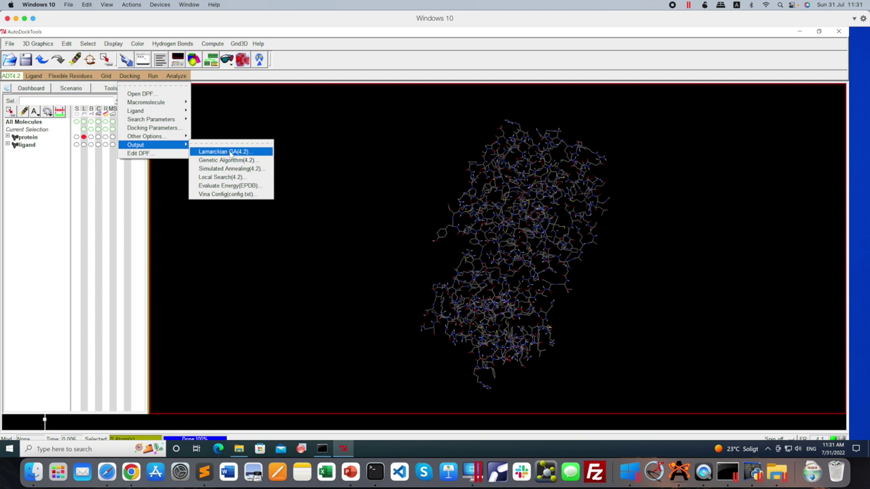
pyautogui.click(229, 151)
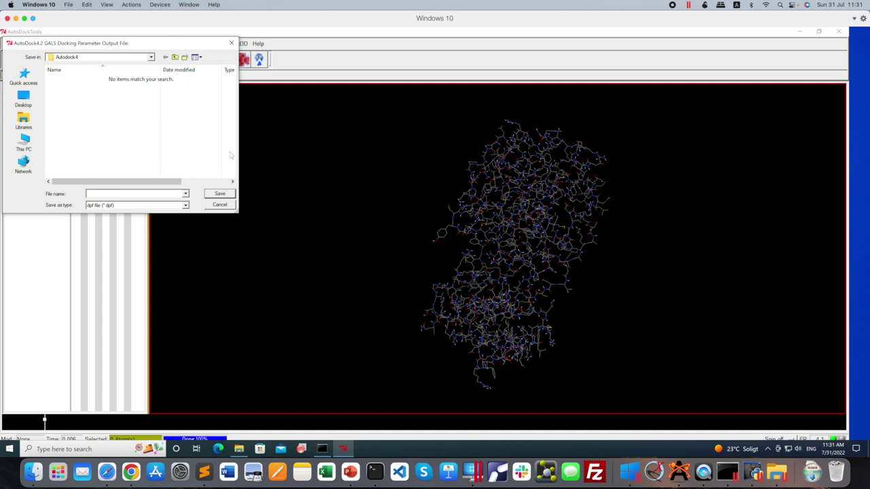
pyautogui.click(23, 99)
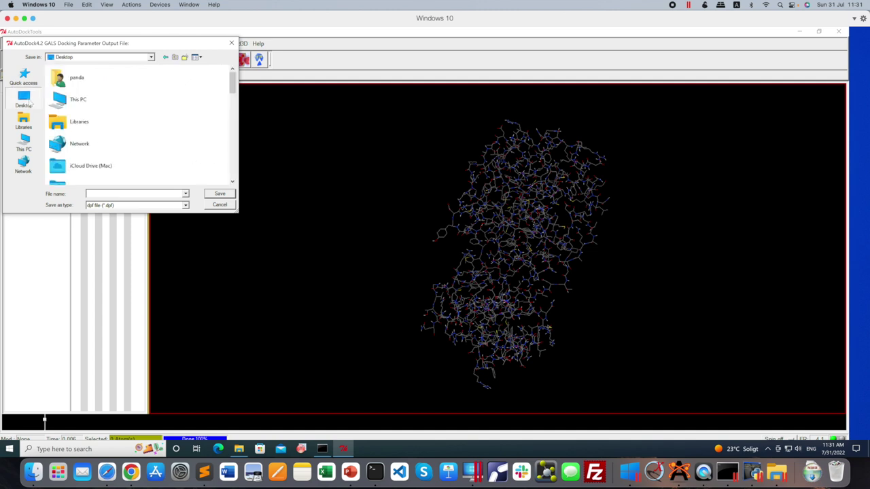
pyautogui.moveTo(232, 83); pyautogui.dragTo(233, 103)
pyautogui.doubleClick(82, 137)
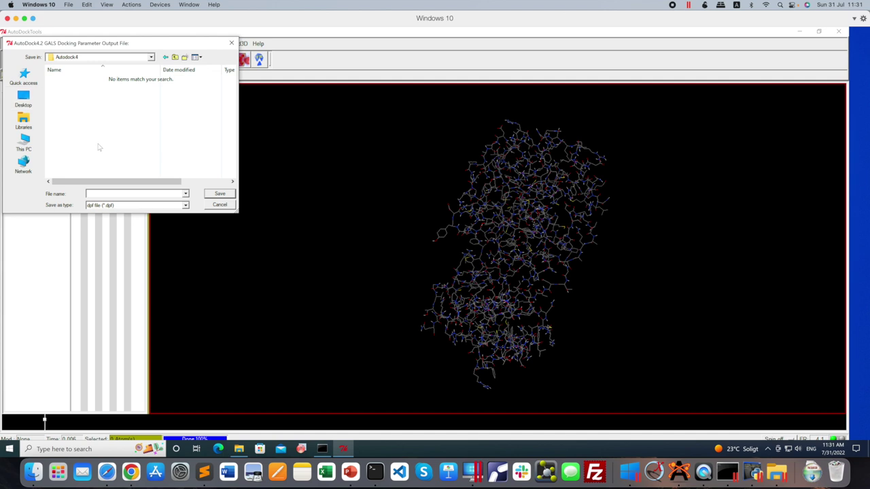
pyautogui.click(104, 194)
pyautogui.write('dock.dpf')
pyautogui.press('Return')
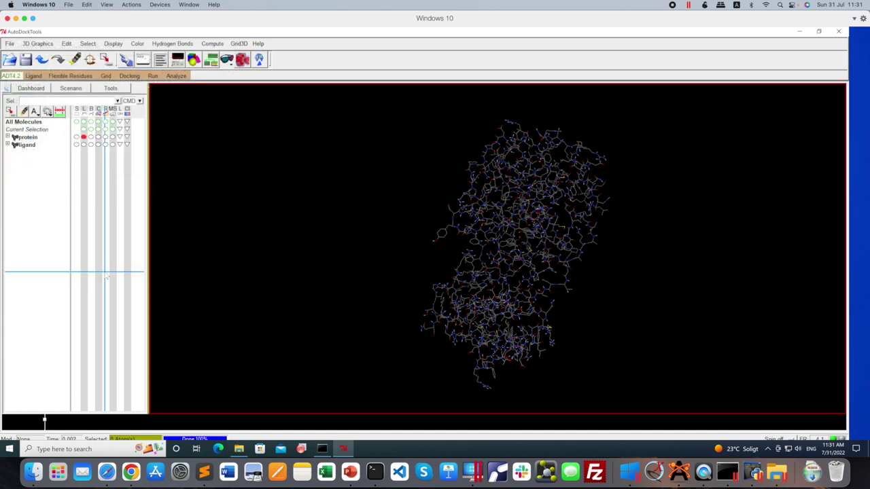
# Step: Switch to Finder and open dock.dpf from the Autodock4 folder in Sublime Text
pyautogui.click(33, 468)
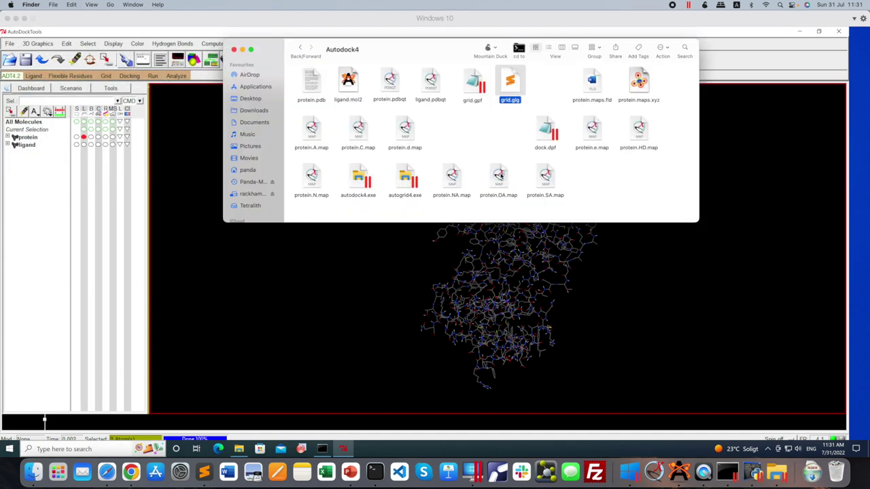
pyautogui.click(547, 132)
pyautogui.rightClick(549, 128)
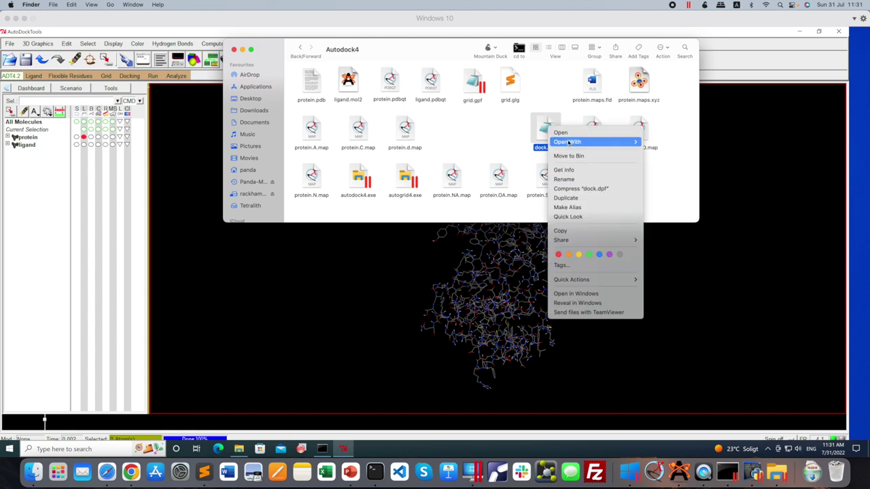
pyautogui.moveTo(578, 141)
pyautogui.click(670, 180)
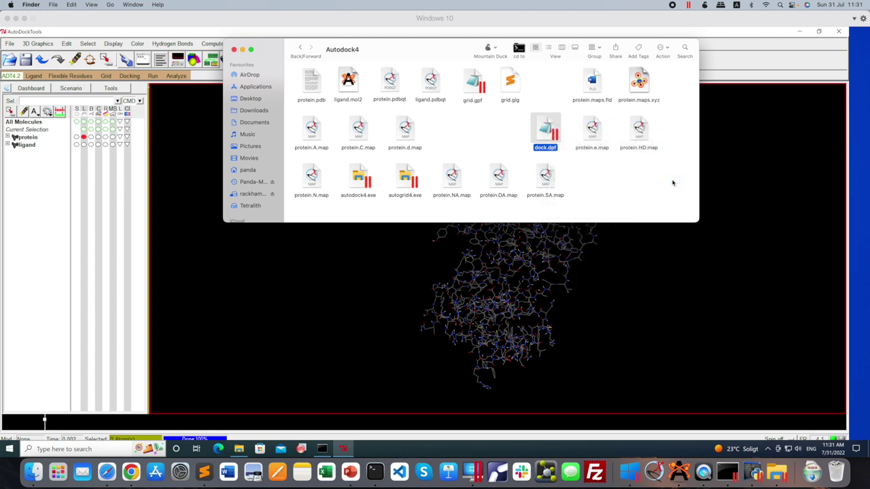
pyautogui.write('sub')
pyautogui.press('Return')
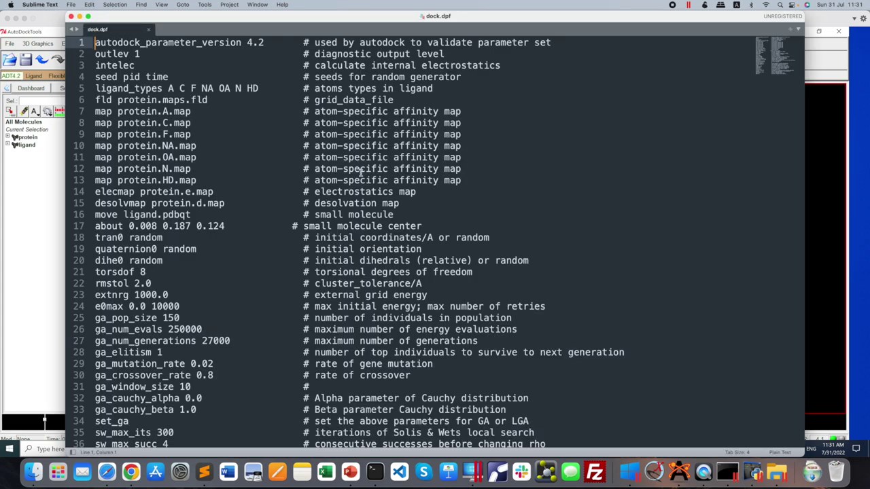
# Step: Review the map files, ligand entries and genetic algorithm settings throughout dock.dpf
pyautogui.scroll(-3, 361, 171)
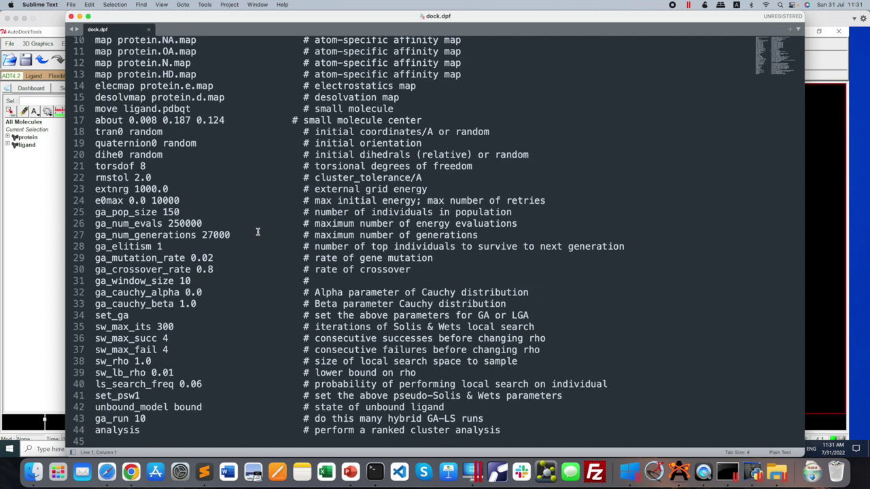
pyautogui.scroll(3, 258, 232)
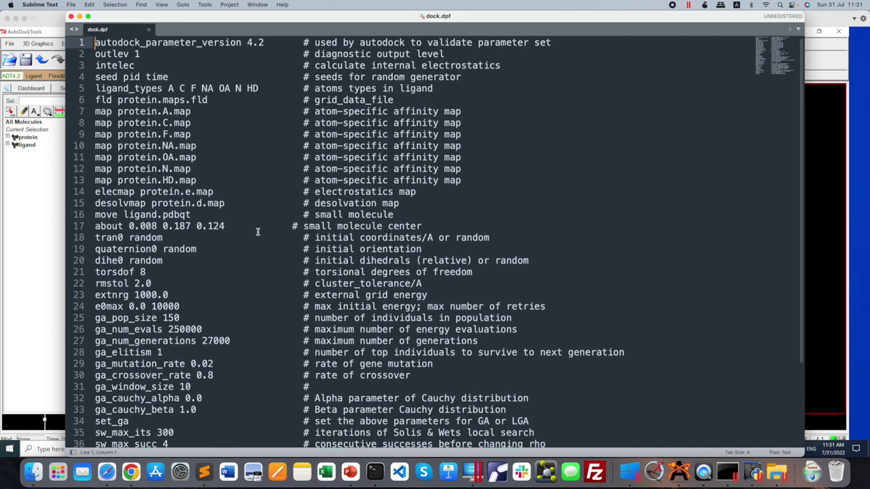
pyautogui.scroll(-3, 258, 231)
pyautogui.scroll(3, 257, 232)
pyautogui.scroll(-1, 257, 231)
pyautogui.scroll(-3, 258, 232)
pyautogui.scroll(3, 257, 232)
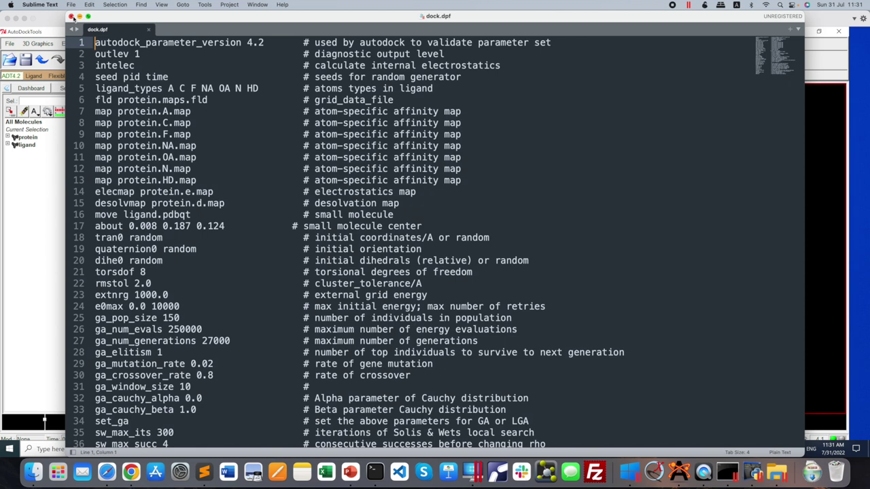
pyautogui.scroll(-3, 245, 231)
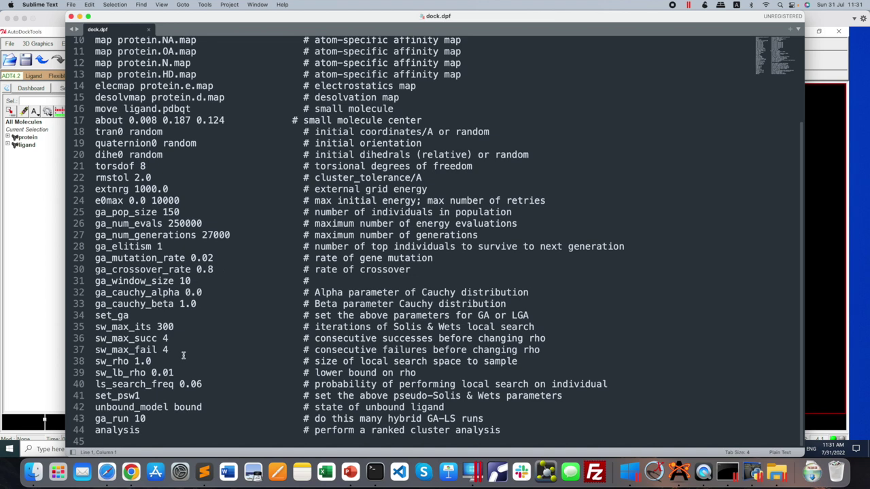
pyautogui.moveTo(157, 434); pyautogui.dragTo(122, 254)
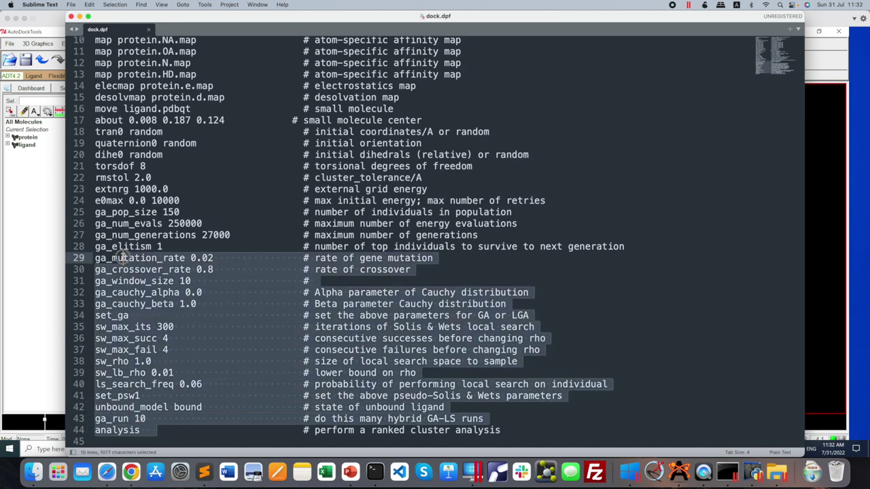
pyautogui.click(211, 303)
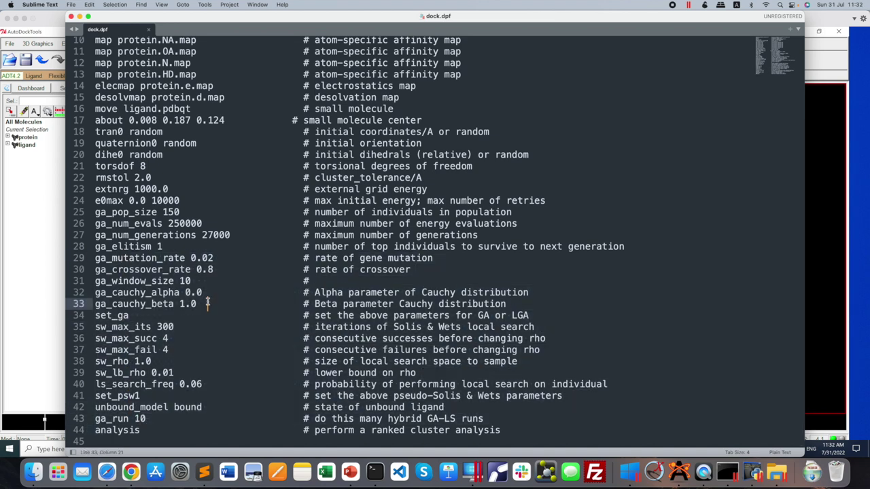
# Step: Try changing ga_cauchy_beta to 2.0 in dock.dpf and restore it to 1.0
pyautogui.click(183, 304)
pyautogui.press('BackSpace')
pyautogui.write('2')
pyautogui.press('BackSpace')
pyautogui.write('1')
# Step: Save dock.dpf and close its text editor window
pyautogui.scroll(5, 282, 325)
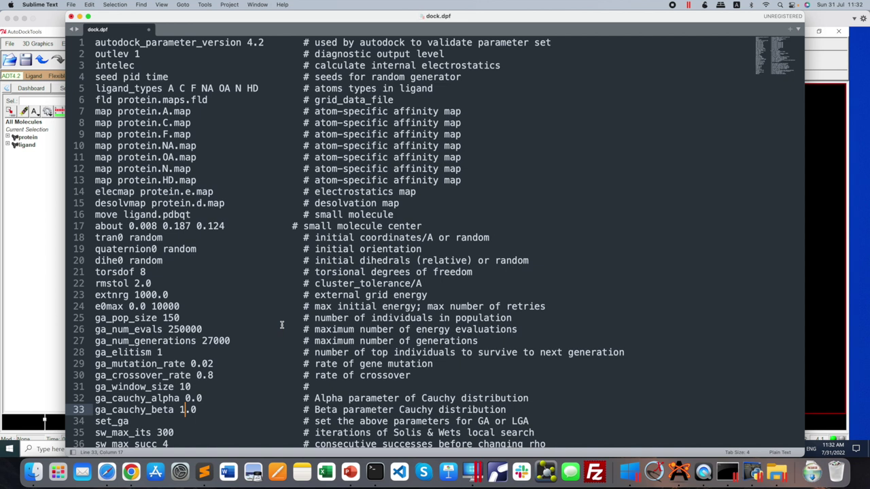
pyautogui.press('super+s')
pyautogui.click(71, 15)
# Step: Switch back to AutoDockTools and open the Run AutoDock setup for launching the docking
pyautogui.click(675, 261)
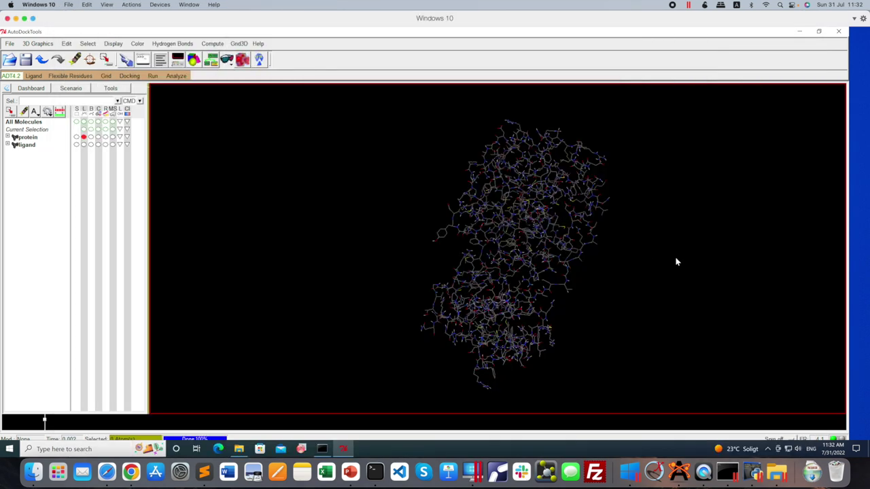
pyautogui.click(153, 75)
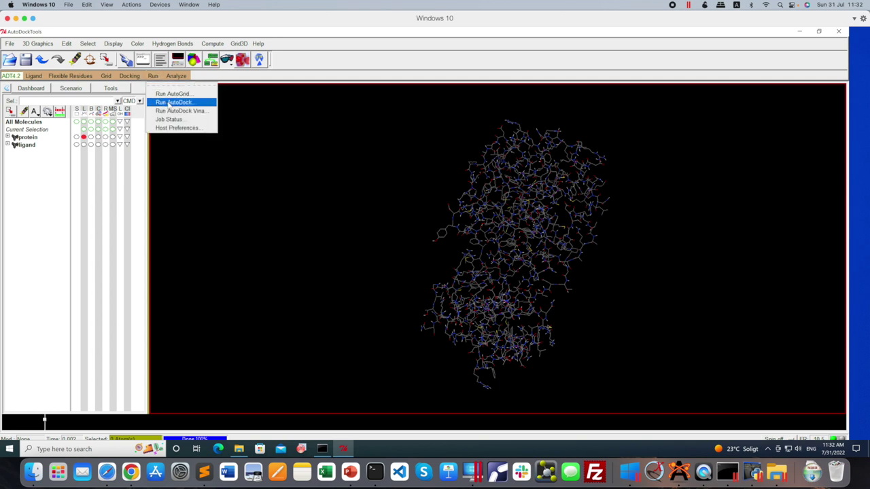
pyautogui.click(169, 102)
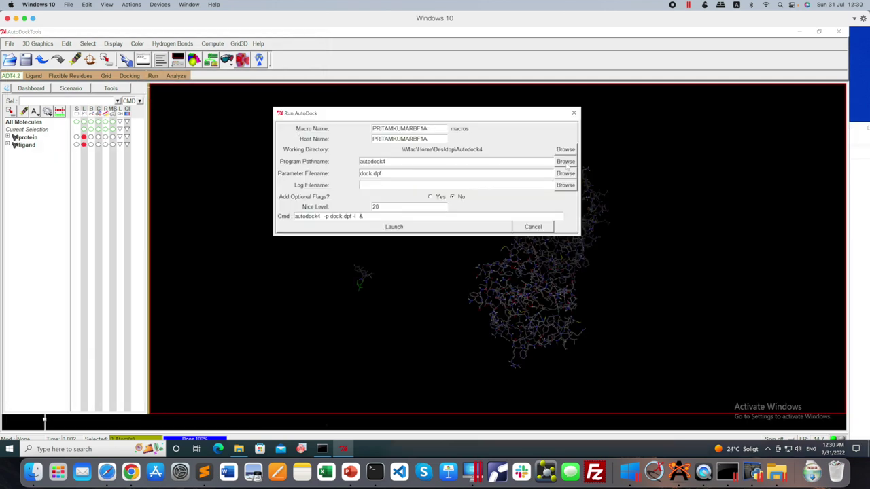
# Step: Set the program pathname to autodock4 in C:/Program Files (x86)/The Scripps Research Institute/Autodock/4.2.6
pyautogui.click(566, 161)
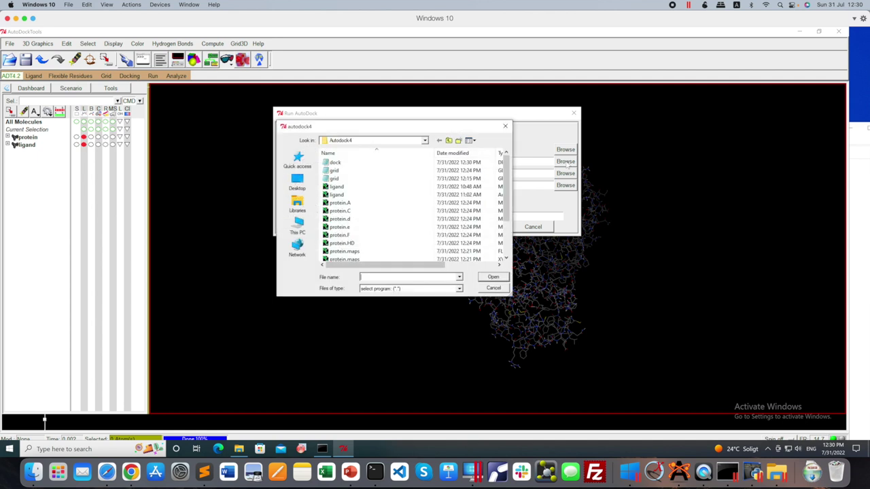
pyautogui.click(297, 182)
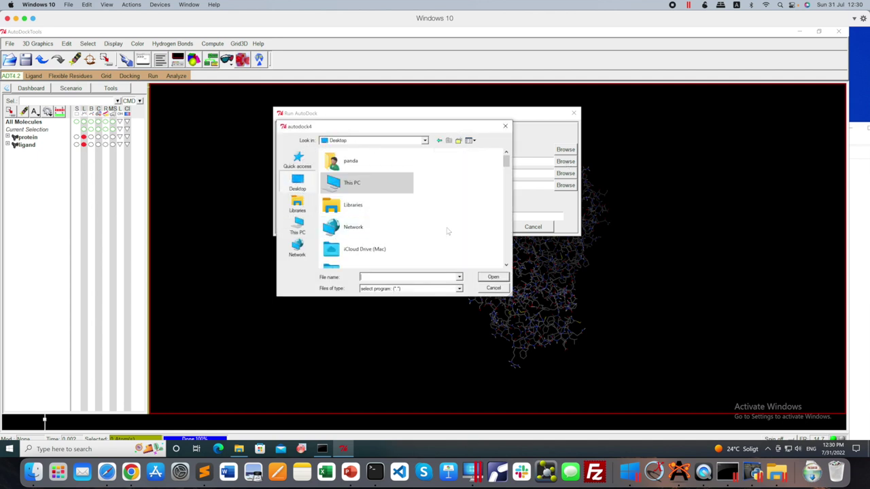
pyautogui.moveTo(506, 162)
pyautogui.mouseDown()
pyautogui.moveTo(509, 180)
pyautogui.moveTo(506, 172)
pyautogui.mouseUp()
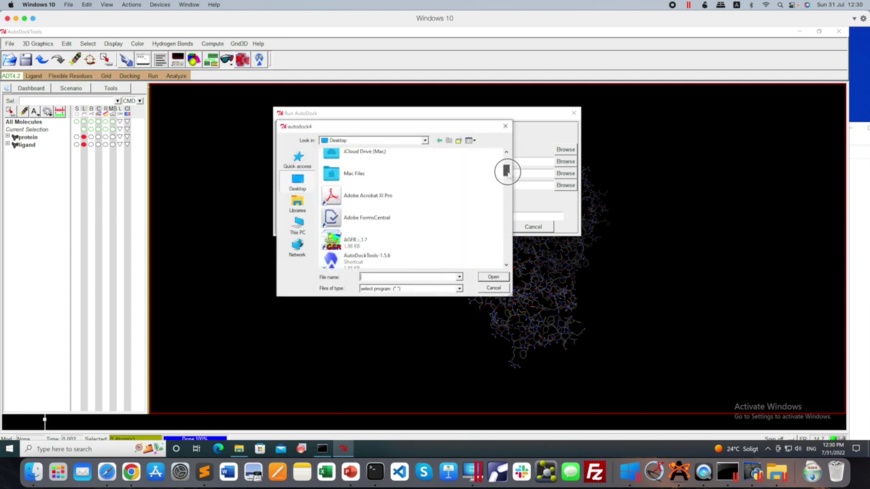
pyautogui.click(297, 226)
pyautogui.moveTo(512, 191); pyautogui.dragTo(509, 229)
pyautogui.doubleClick(367, 178)
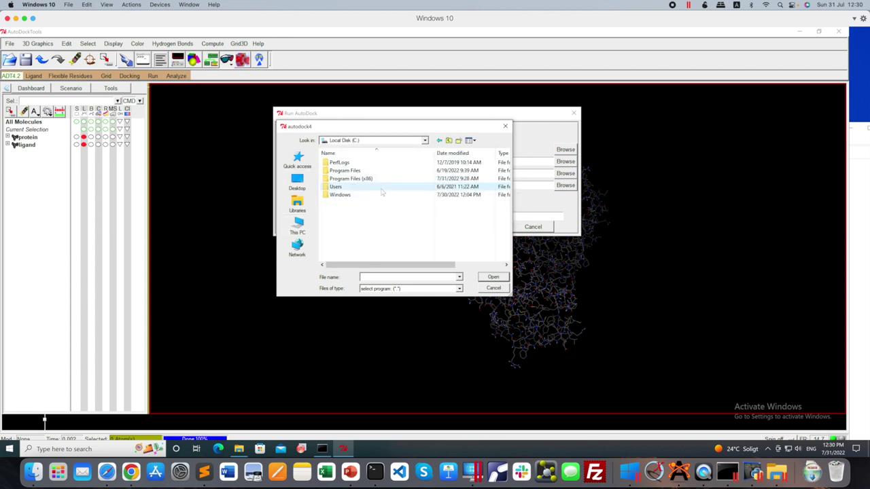
pyautogui.doubleClick(367, 179)
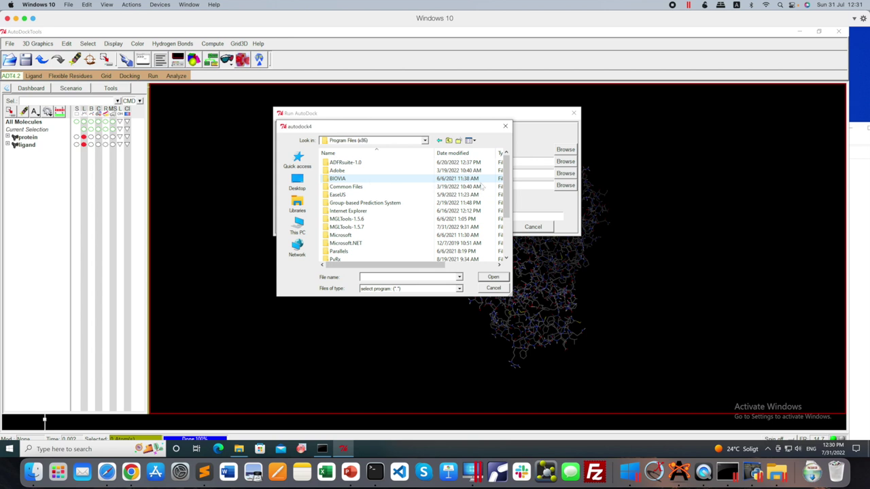
pyautogui.scroll(-3, 501, 195)
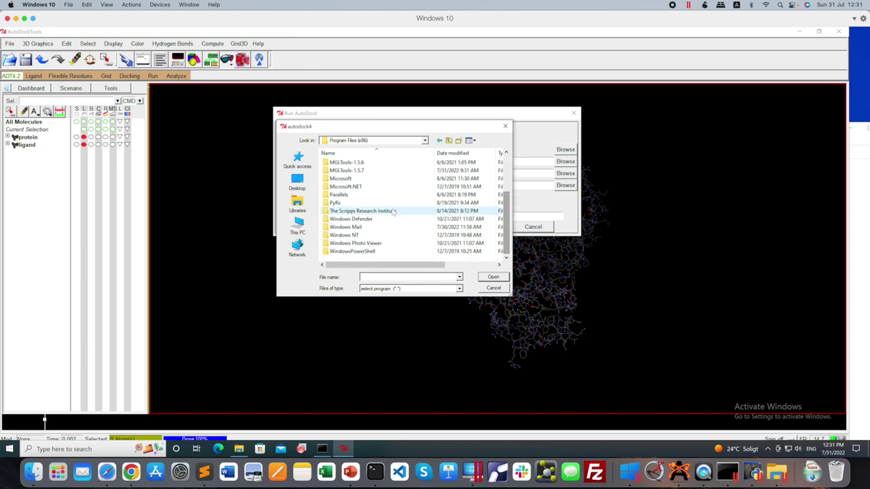
pyautogui.doubleClick(393, 211)
pyautogui.doubleClick(352, 164)
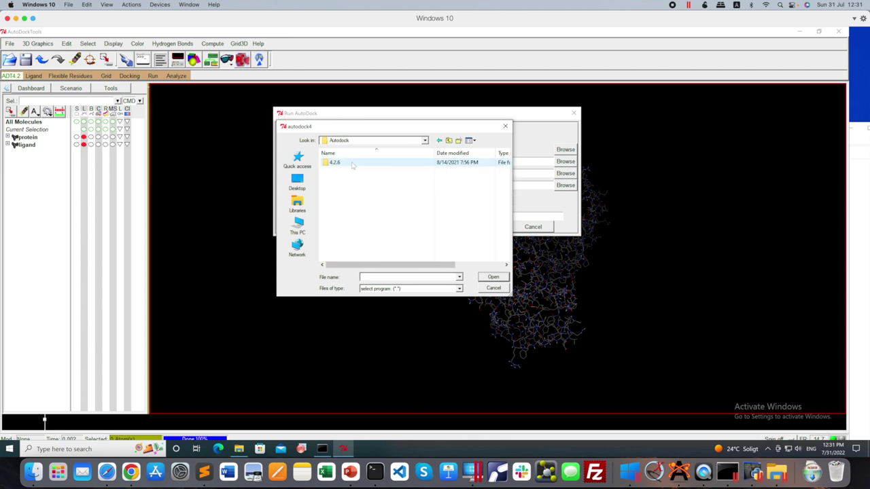
pyautogui.doubleClick(343, 164)
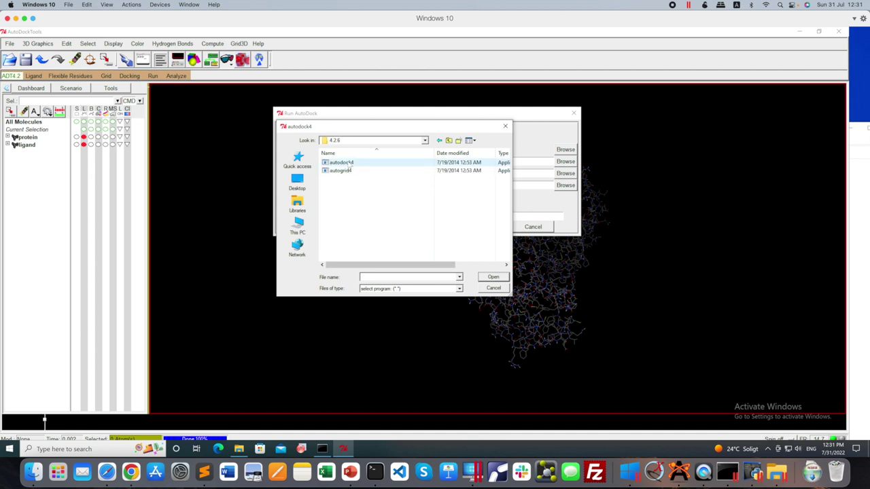
pyautogui.doubleClick(350, 165)
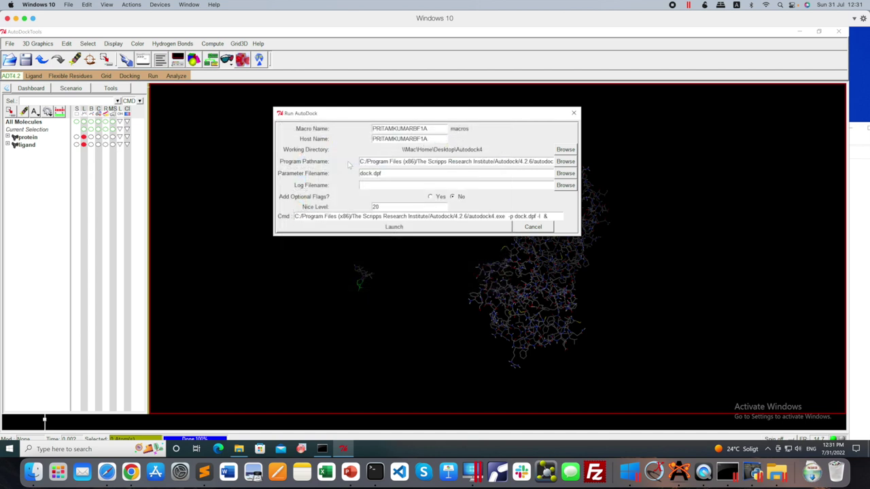
# Step: Choose dock.dpf from the Autodock4 folder as the parameter file and launch the docking
pyautogui.click(566, 174)
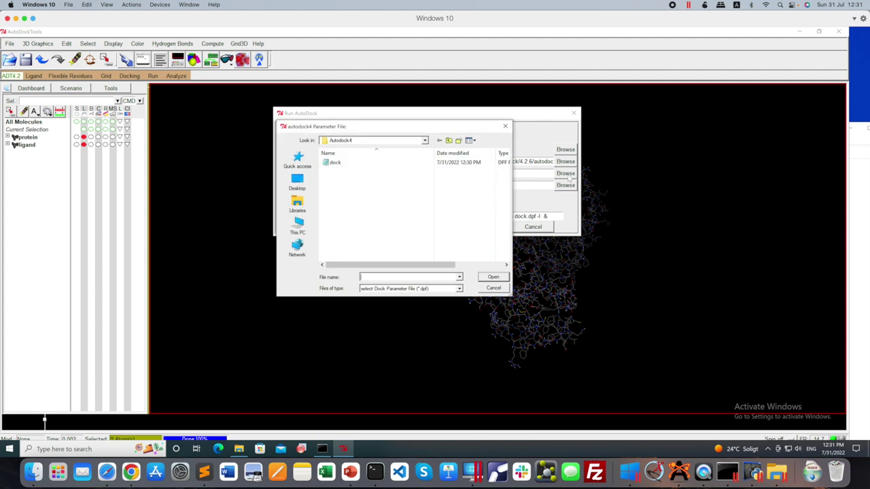
pyautogui.doubleClick(339, 165)
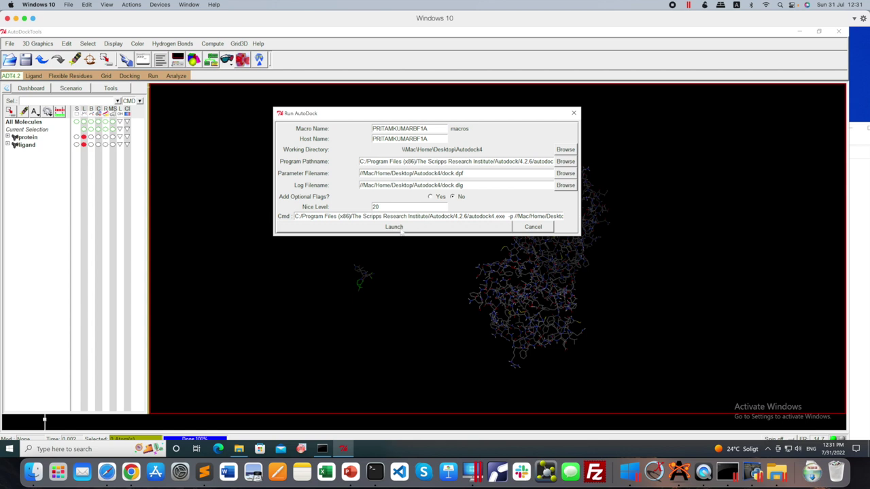
pyautogui.click(401, 229)
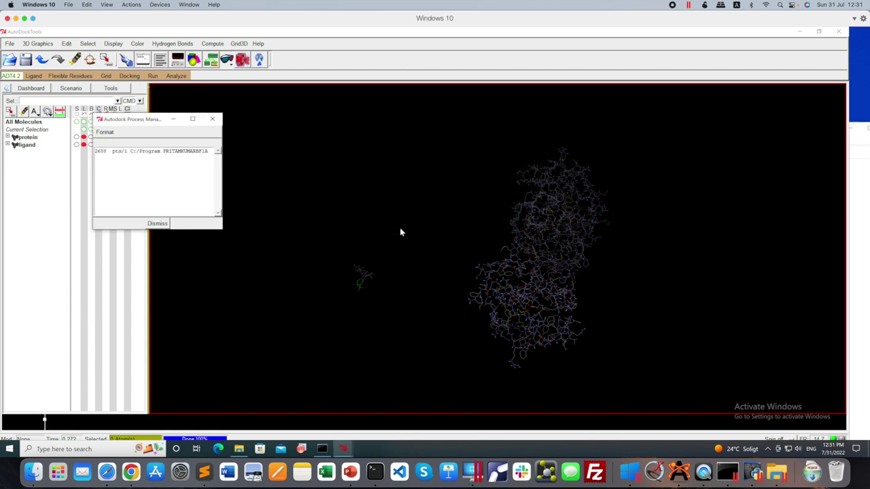
# Step: Move and enlarge the Autodock Process Manager window and select the docking process listed in it
pyautogui.moveTo(156, 118); pyautogui.dragTo(271, 111)
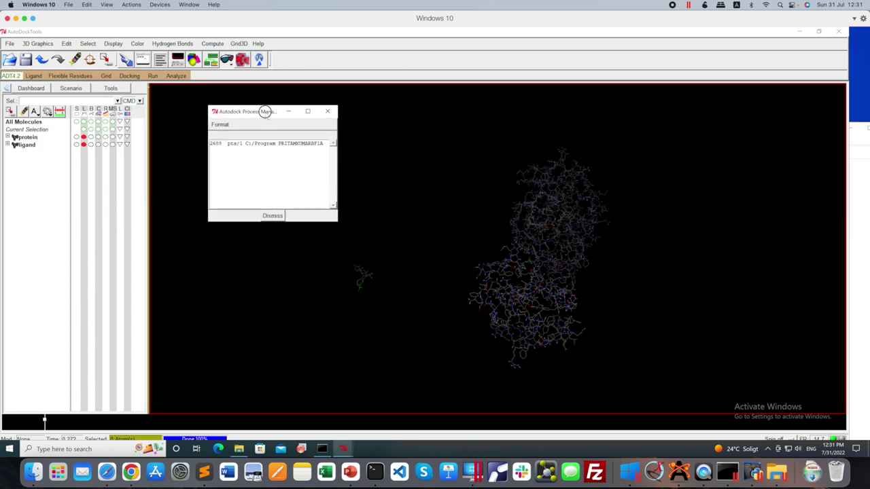
pyautogui.moveTo(338, 223); pyautogui.dragTo(410, 267)
pyautogui.click(323, 188)
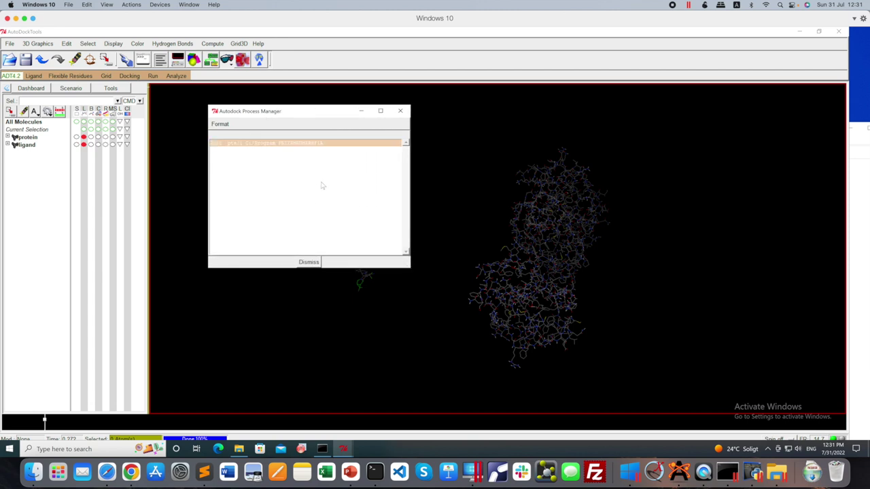
# Step: Switch to Finder and open dock.dlg from the Desktop's Autodock4 folder in Sublime Text
pyautogui.click(33, 471)
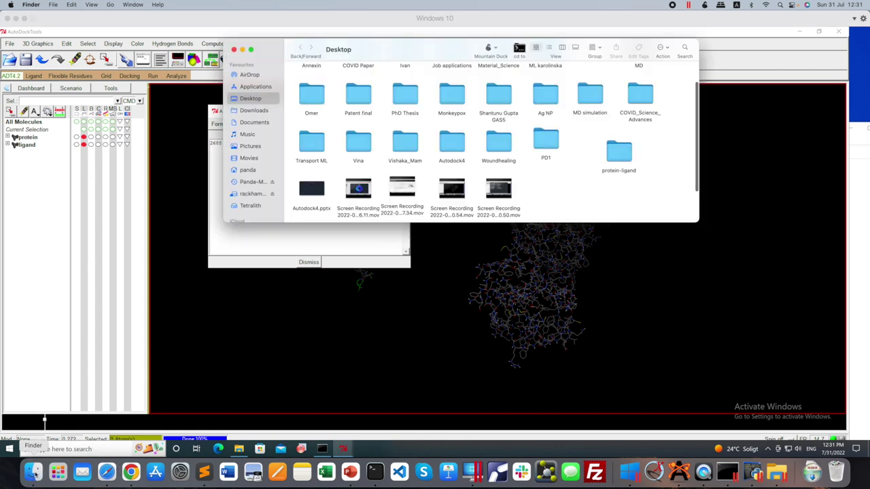
pyautogui.doubleClick(452, 143)
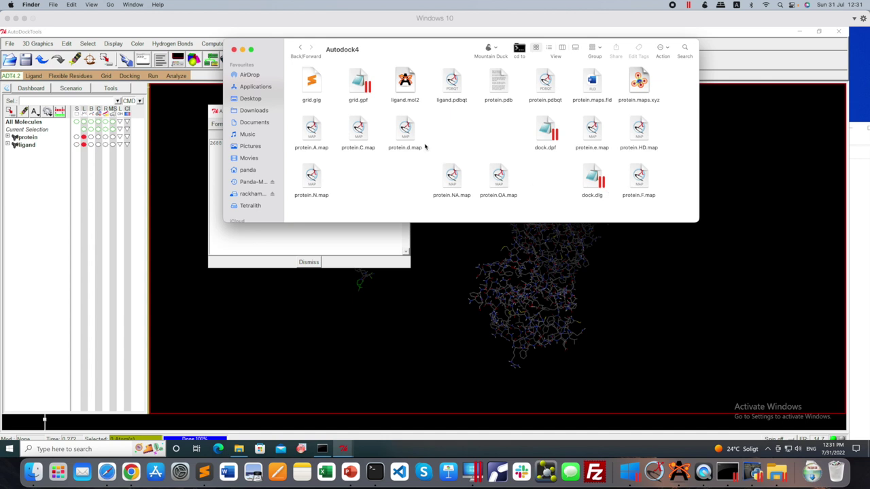
pyautogui.click(589, 181)
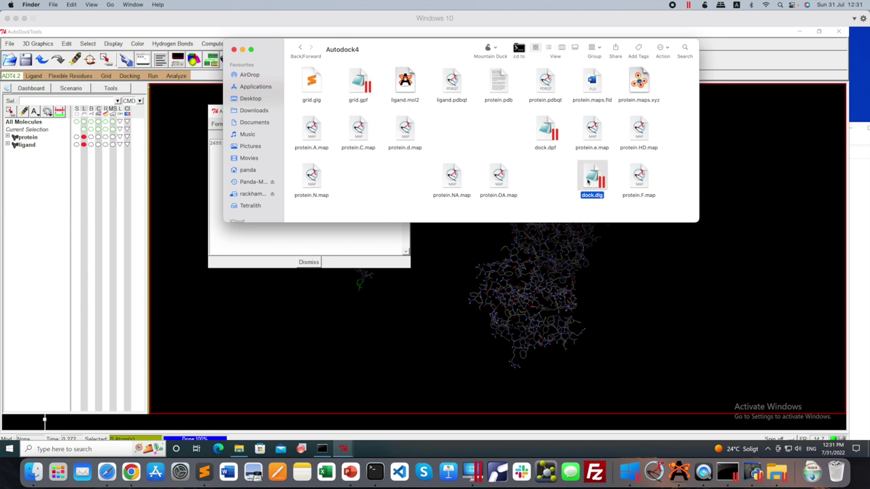
pyautogui.moveTo(589, 180)
pyautogui.mouseDown()
pyautogui.moveTo(557, 139)
pyautogui.moveTo(592, 180)
pyautogui.mouseUp()
pyautogui.rightClick(593, 180)
pyautogui.moveTo(611, 189)
pyautogui.click(697, 226)
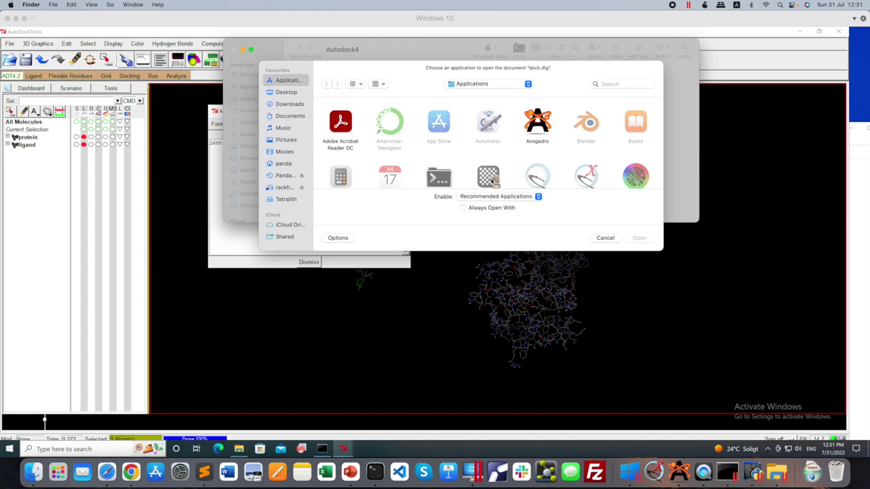
pyautogui.write('sub')
pyautogui.press('Return')
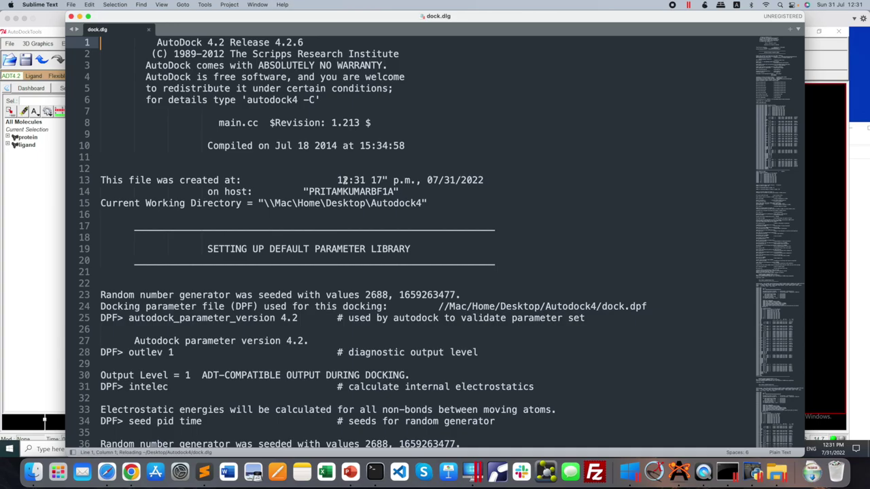
# Step: Examine the docking progress at the end of dock.dlg and the docked states of the completed runs back to run 1
pyautogui.scroll(-20, 344, 180)
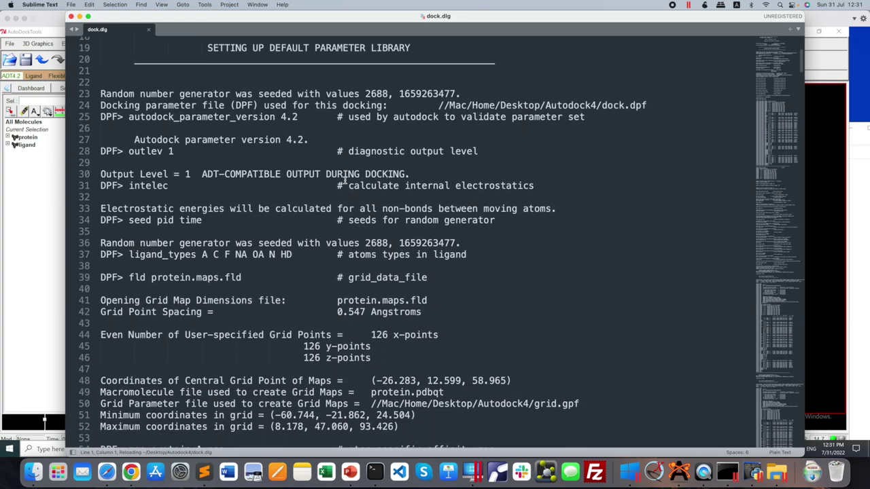
pyautogui.scroll(-20, 344, 180)
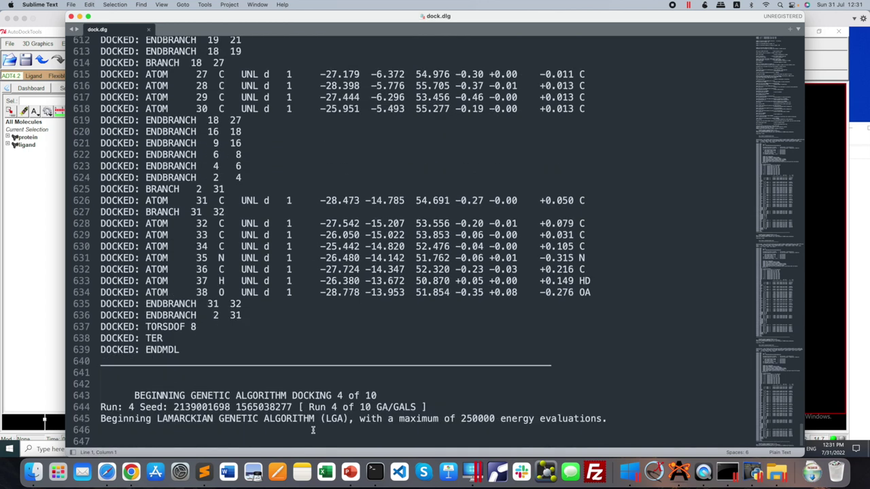
pyautogui.moveTo(180, 395); pyautogui.dragTo(341, 395)
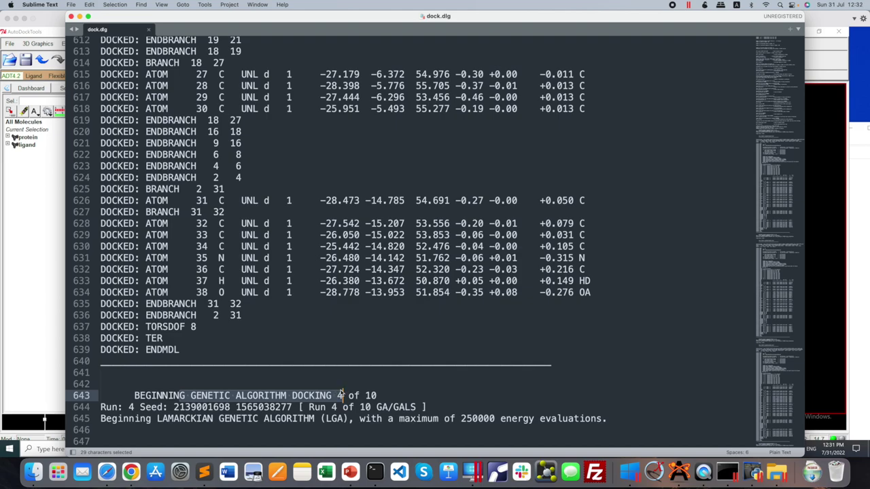
pyautogui.scroll(20, 320, 292)
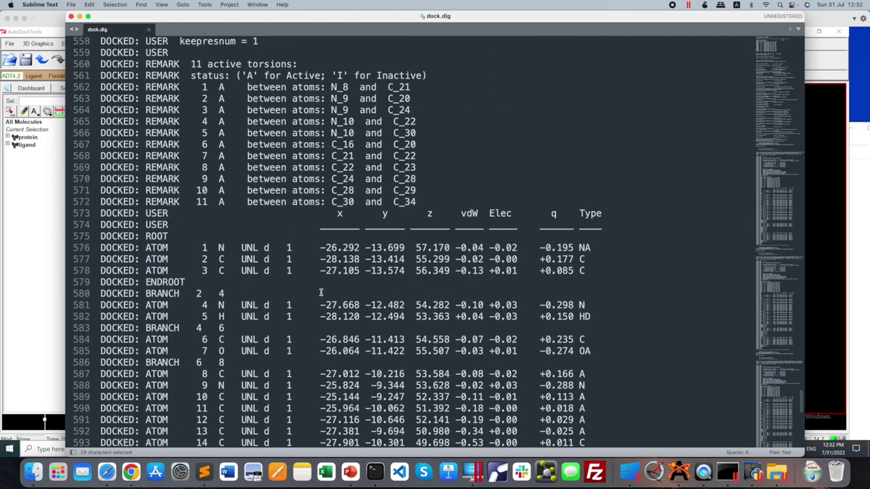
pyautogui.scroll(19, 321, 292)
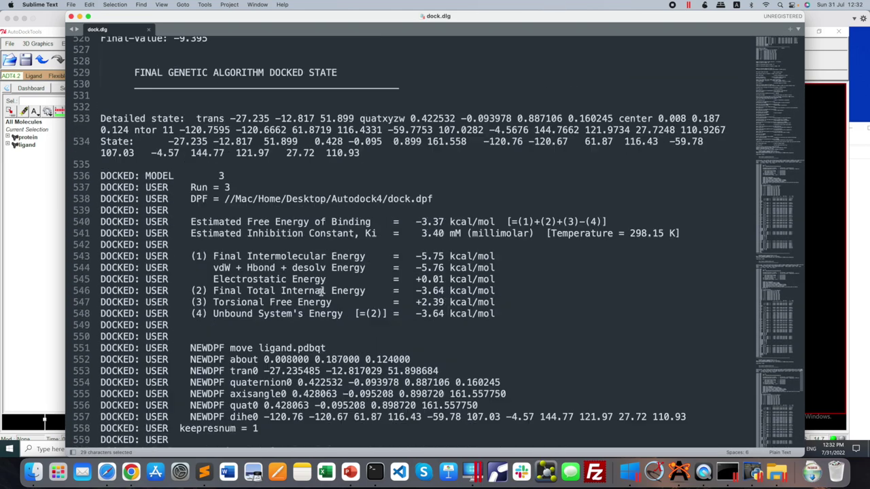
pyautogui.scroll(20, 321, 292)
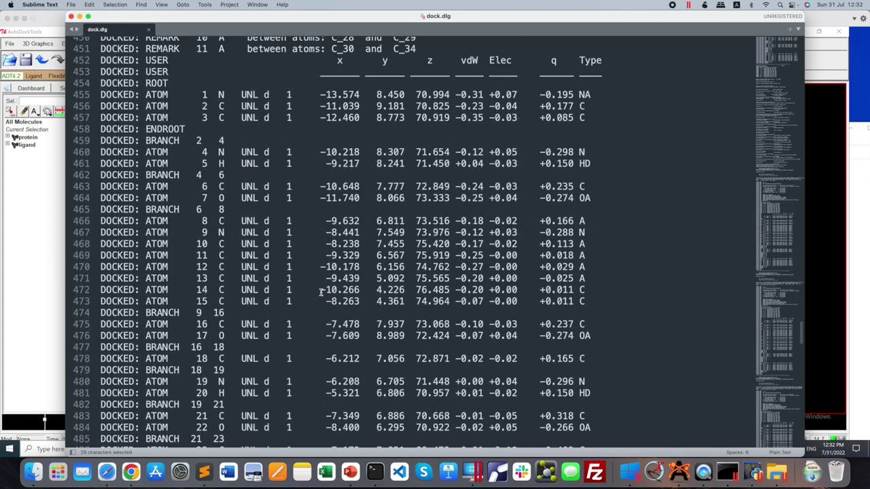
pyautogui.scroll(4, 321, 292)
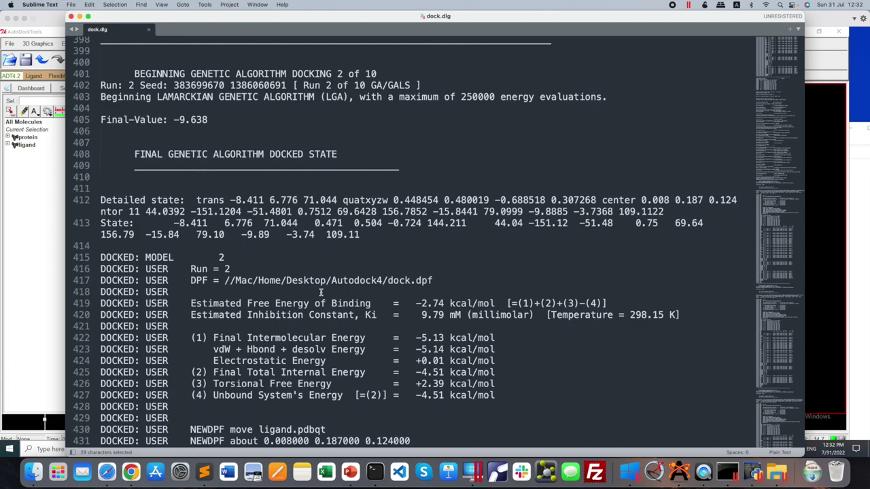
pyautogui.scroll(20, 321, 292)
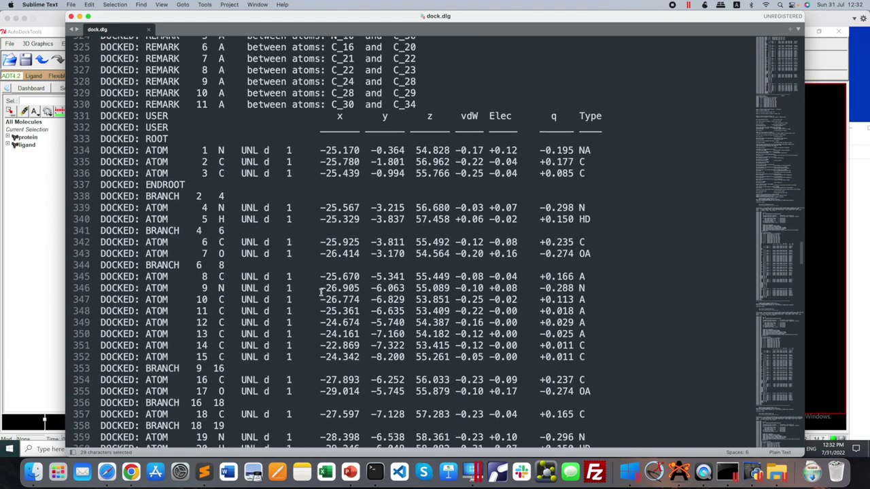
pyautogui.scroll(10, 321, 292)
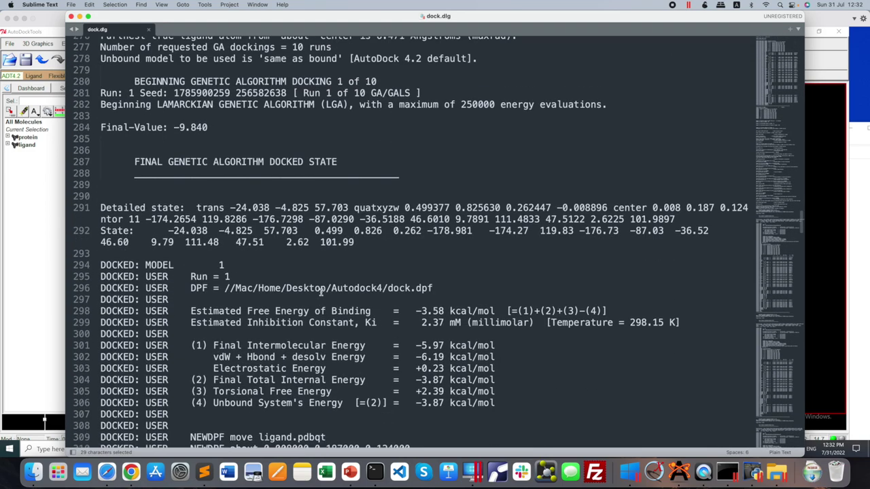
# Step: Examine run 1's energy breakdown in dock.dlg, from final intermolecular energy through torsional free energy to the unbound system's energy
pyautogui.scroll(-4, 256, 210)
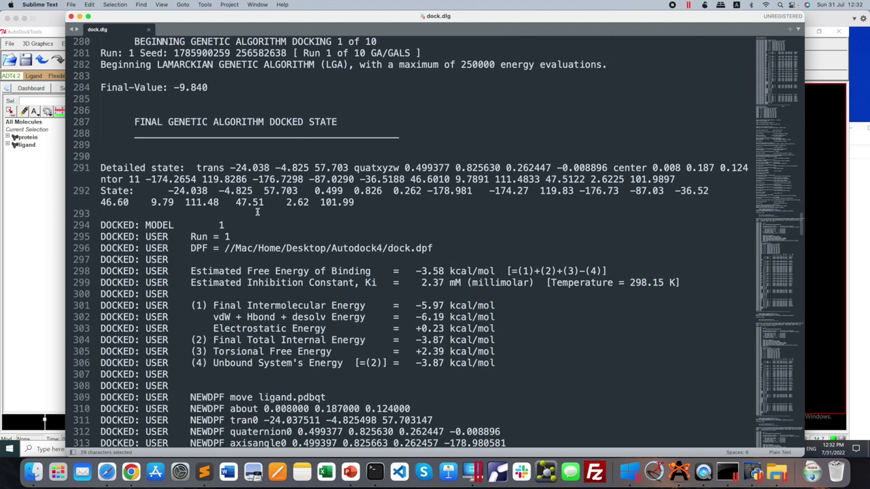
pyautogui.moveTo(190, 161); pyautogui.dragTo(231, 161)
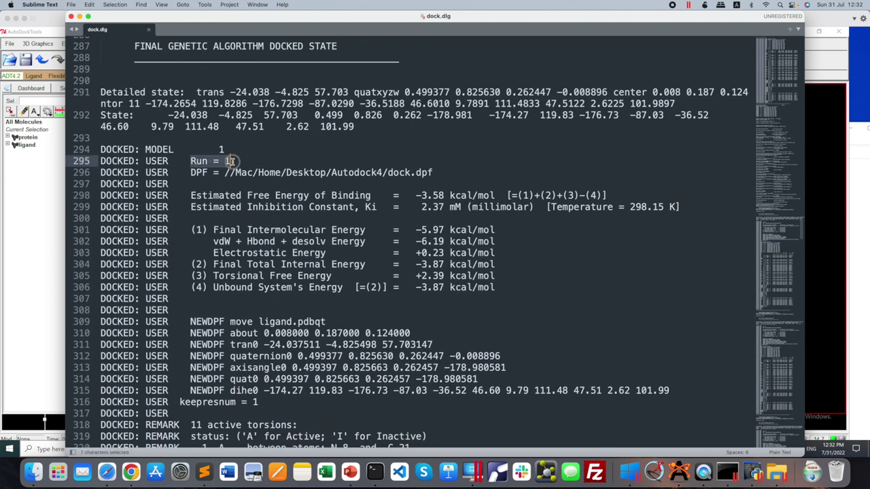
pyautogui.scroll(-2, 299, 220)
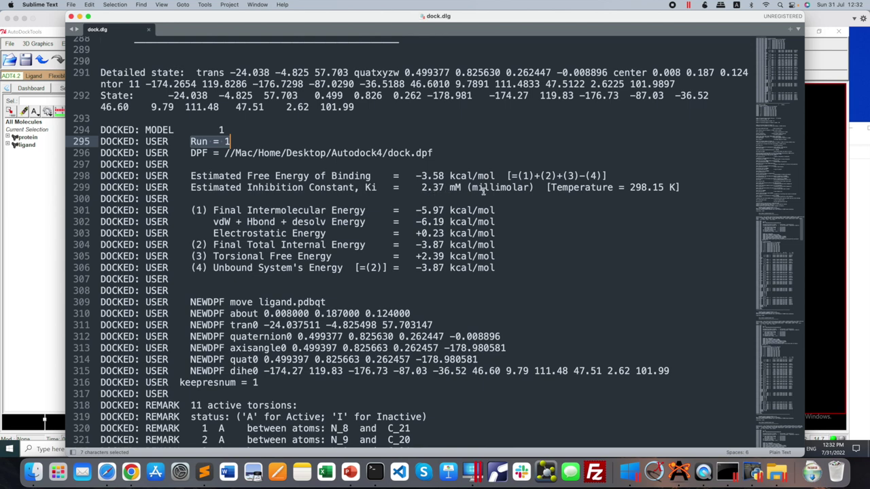
pyautogui.moveTo(247, 210); pyautogui.dragTo(366, 210)
pyautogui.moveTo(213, 222); pyautogui.dragTo(365, 222)
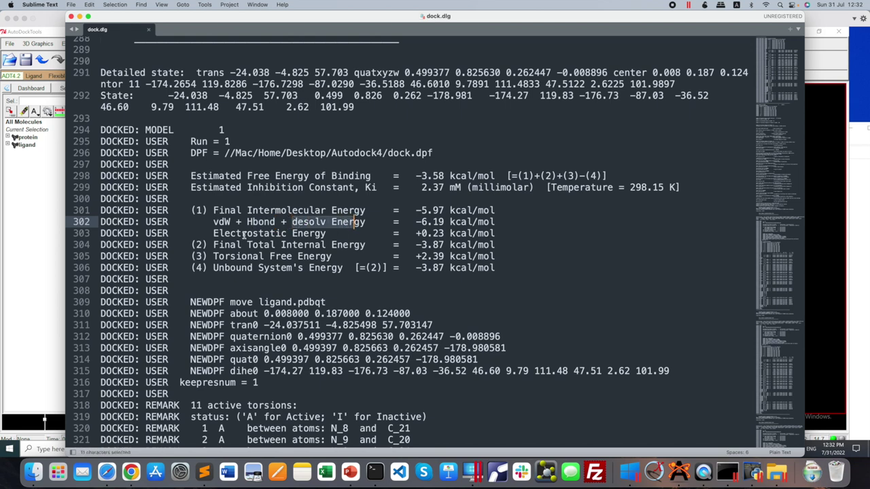
pyautogui.moveTo(247, 233); pyautogui.dragTo(303, 233)
pyautogui.moveTo(246, 245); pyautogui.dragTo(314, 245)
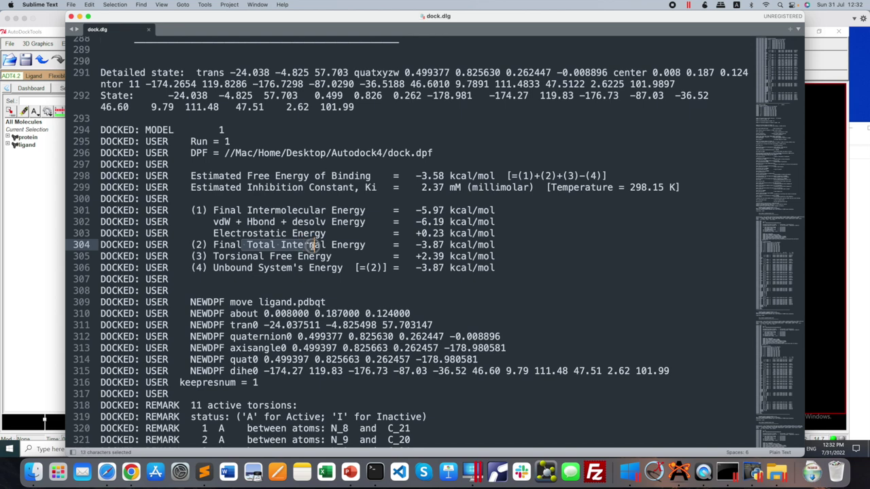
pyautogui.moveTo(214, 257); pyautogui.dragTo(236, 256)
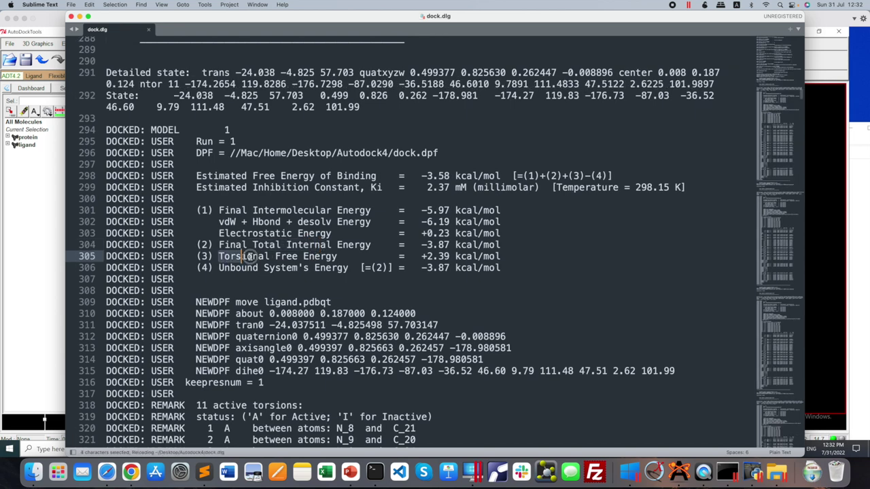
pyautogui.moveTo(234, 270); pyautogui.dragTo(351, 269)
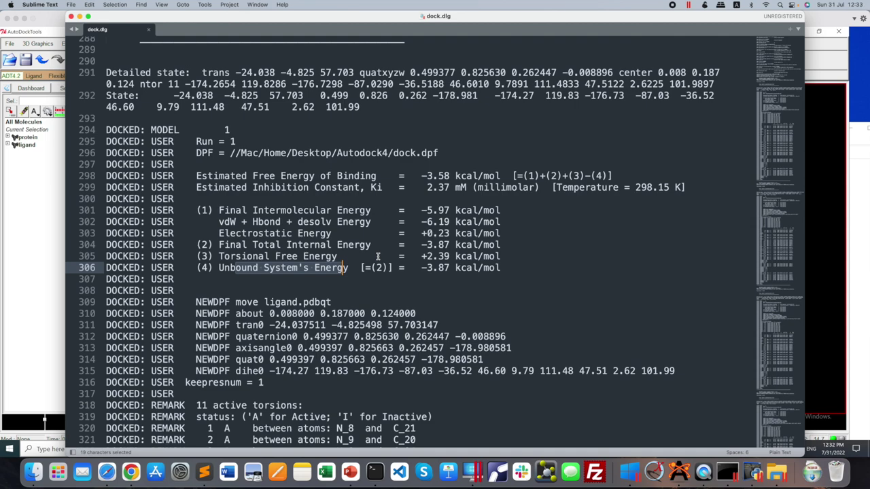
# Step: Examine run 1's docked model and the remaining runs in dock.dlg, through to the completion message at the end of the log
pyautogui.scroll(-2, 371, 295)
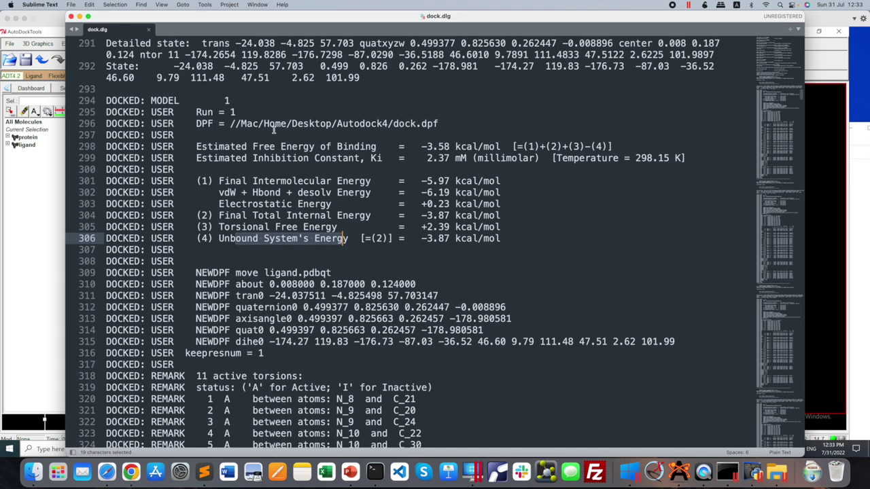
pyautogui.moveTo(224, 100); pyautogui.dragTo(352, 314)
pyautogui.scroll(-10, 352, 309)
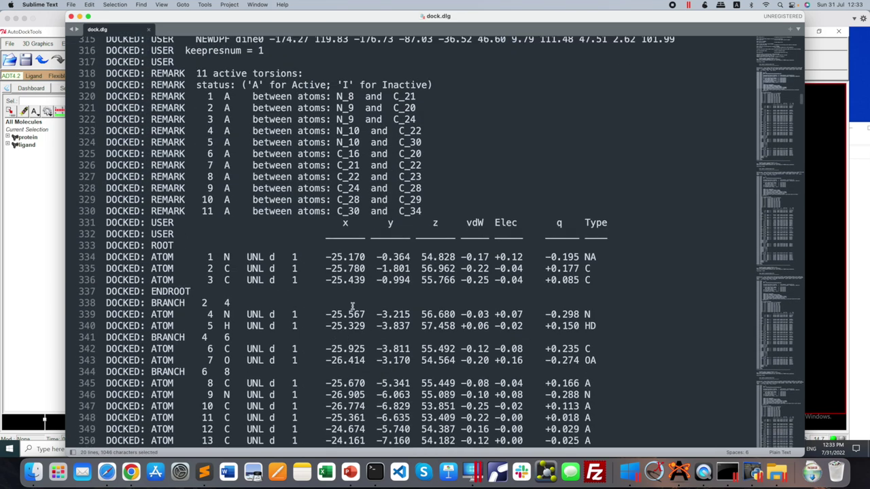
pyautogui.scroll(-15, 352, 306)
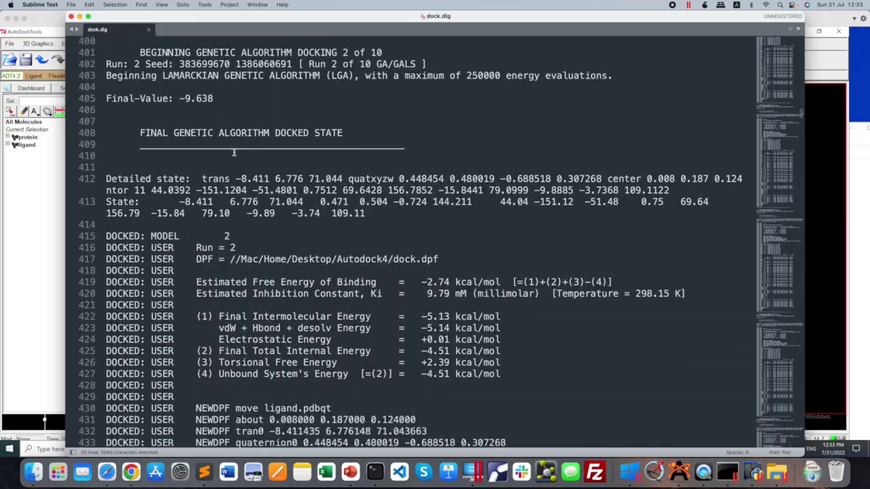
pyautogui.scroll(-20, 299, 226)
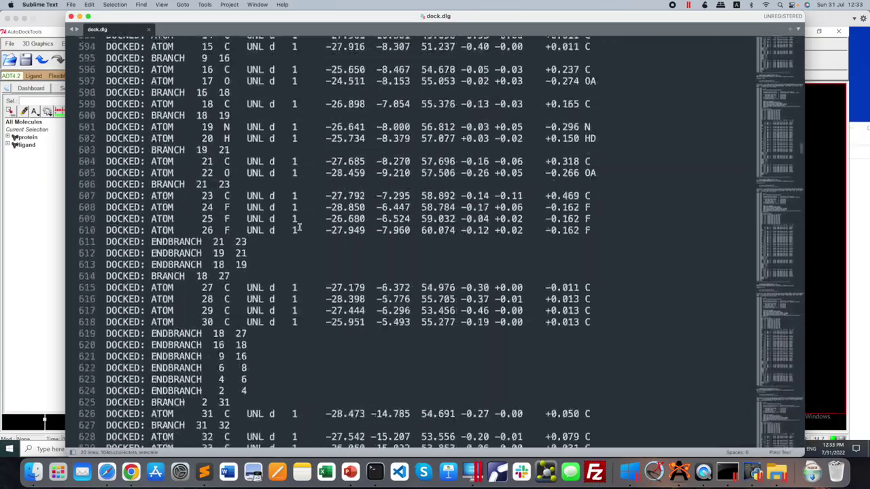
pyautogui.scroll(-20, 299, 227)
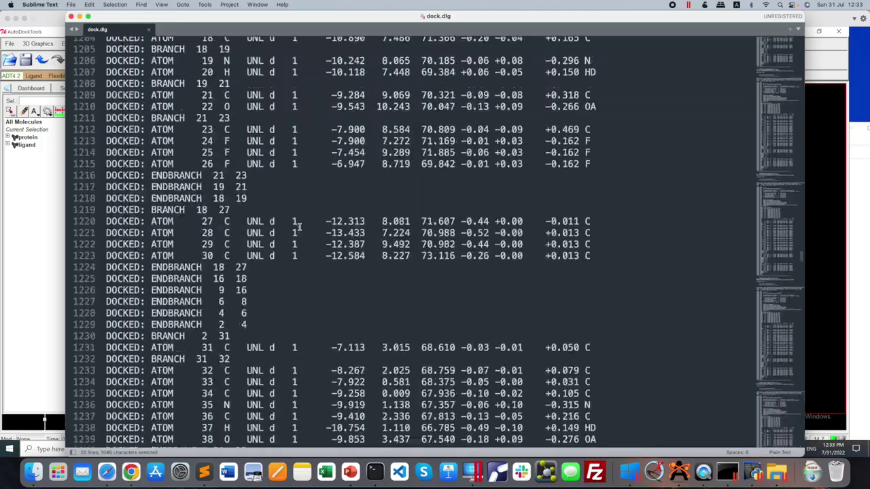
pyautogui.scroll(-20, 299, 226)
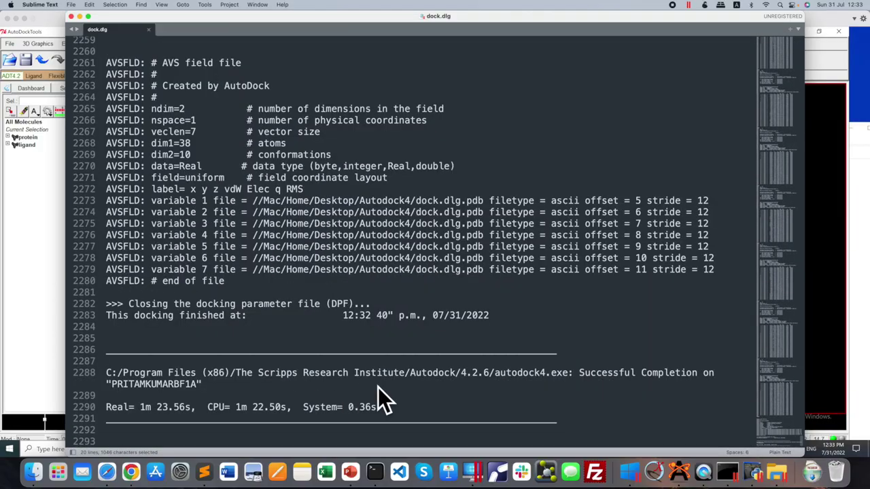
pyautogui.moveTo(387, 407); pyautogui.dragTo(170, 336)
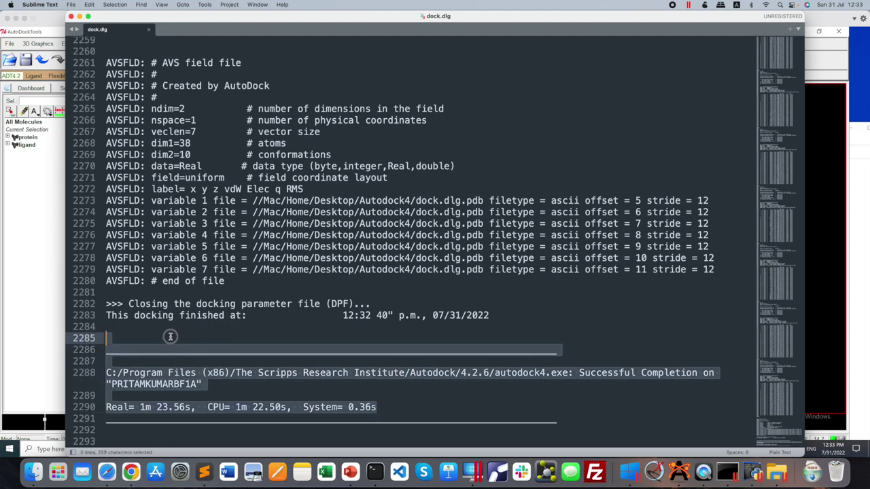
pyautogui.scroll(10, 170, 336)
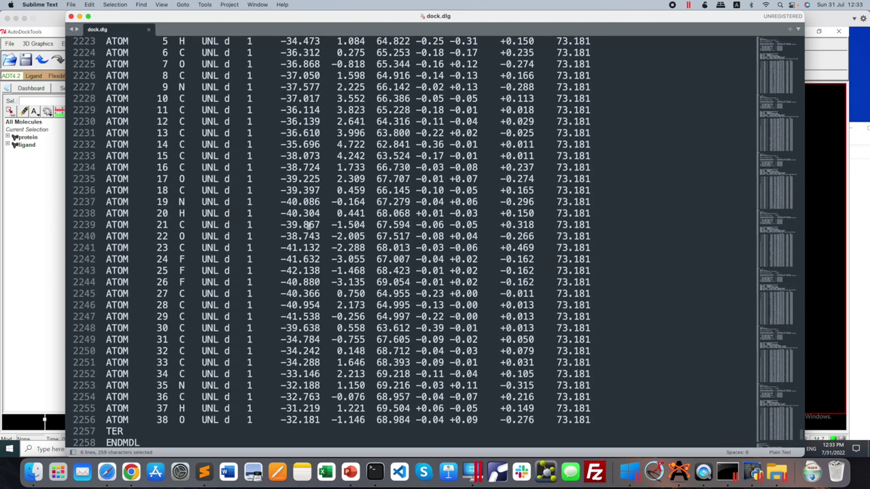
# Step: Close dock.dlg and minimize the AutoDockTools, Autodock4 folder and console windows to clear the Windows desktop
pyautogui.click(71, 15)
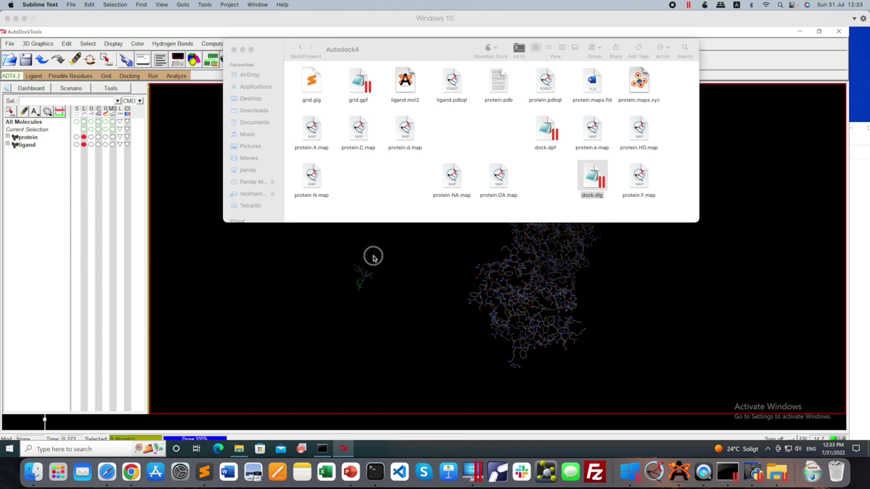
pyautogui.click(408, 249)
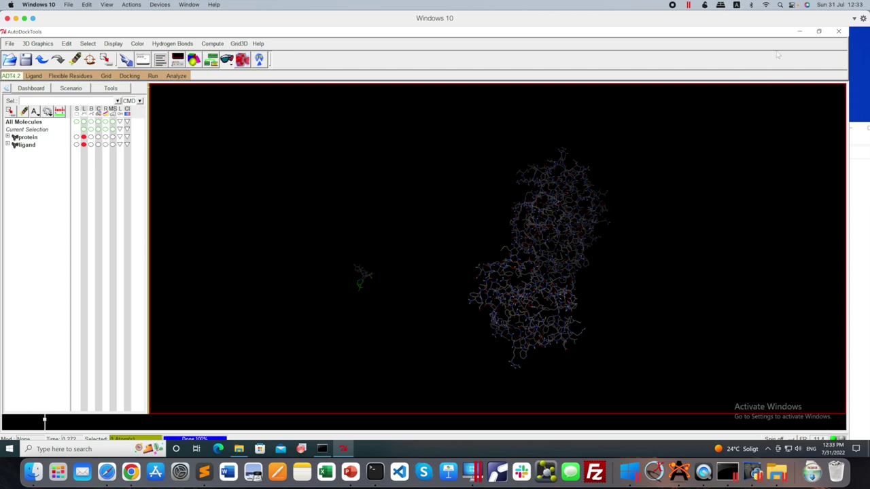
pyautogui.click(799, 31)
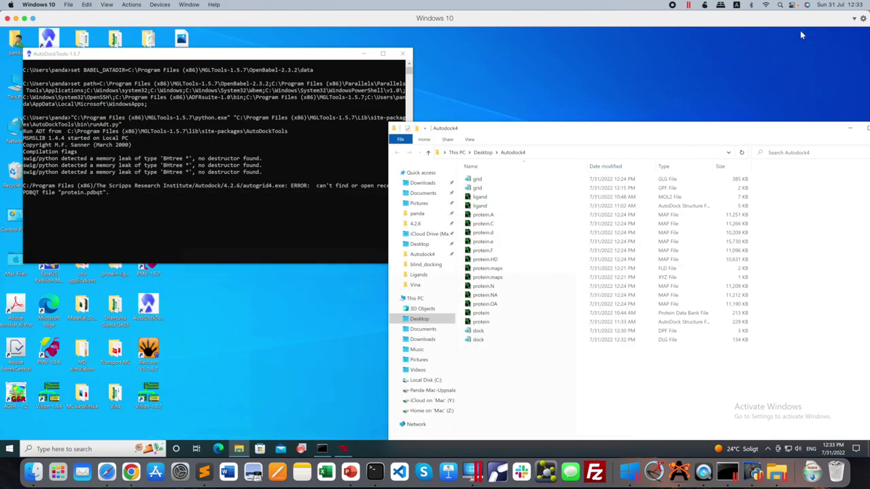
pyautogui.moveTo(602, 133); pyautogui.dragTo(453, 67)
pyautogui.click(732, 63)
pyautogui.click(364, 53)
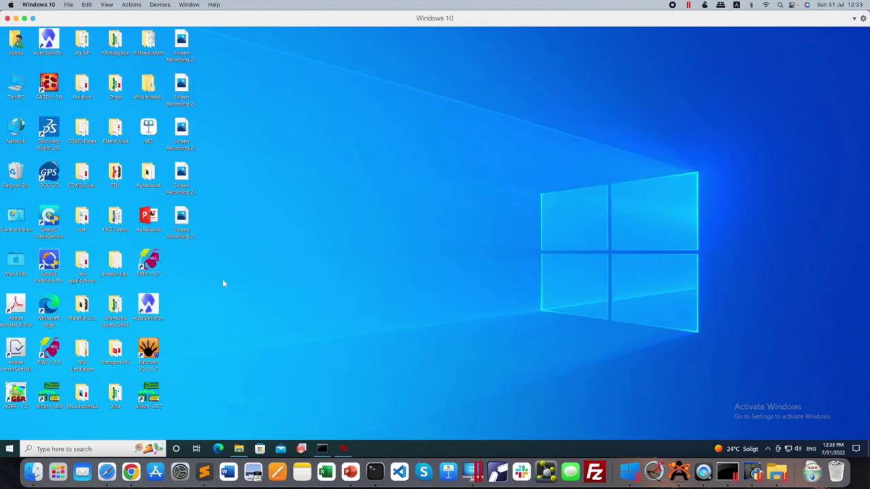
# Step: Switch to Finder and reopen dock.dlg from the Autodock4 folder in Sublime Text
pyautogui.click(27, 475)
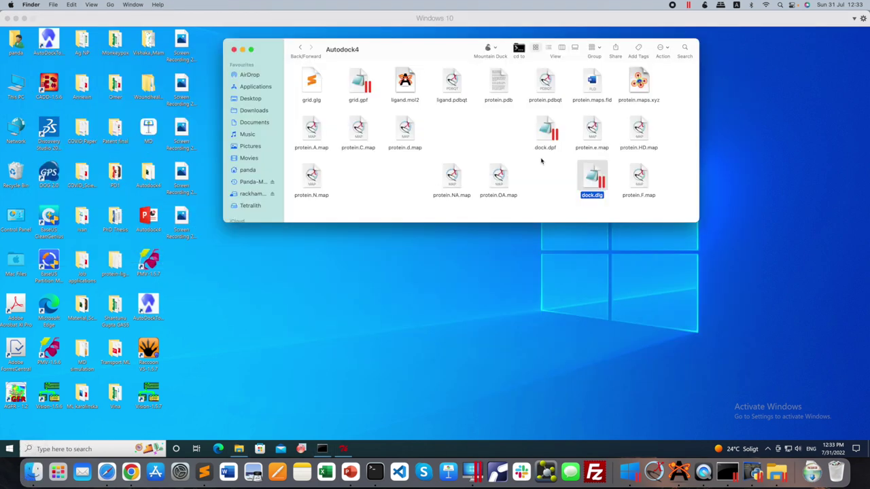
pyautogui.rightClick(594, 178)
pyautogui.moveTo(612, 193)
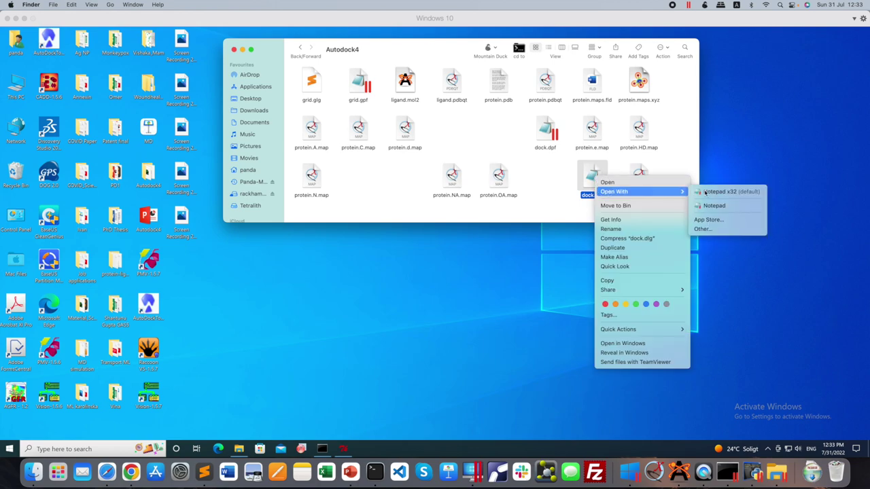
pyautogui.click(709, 230)
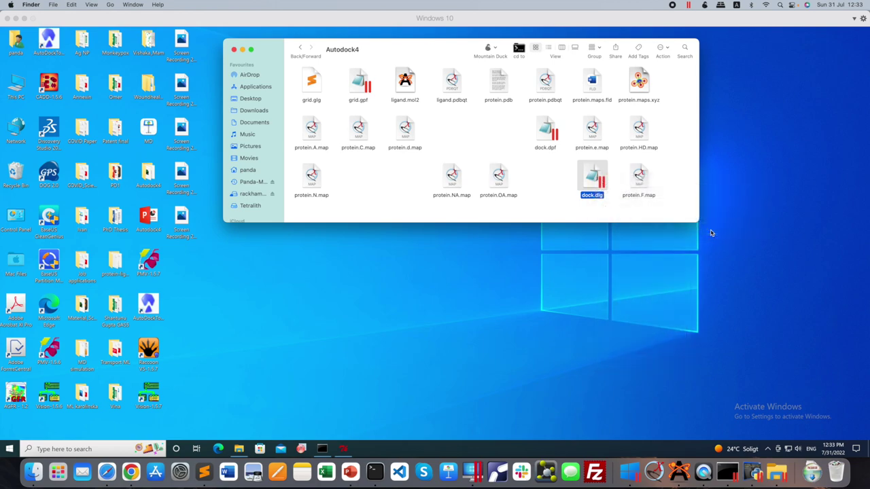
# Step: Find the CLUSTER ANALYSIS OF CONFORMATIONS section in dock.dlg and highlight its heading
pyautogui.scroll(-20, 711, 233)
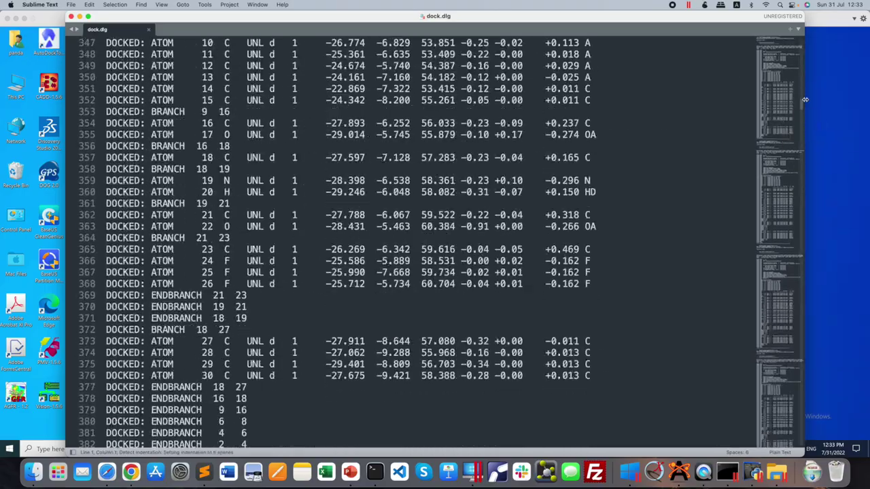
pyautogui.scroll(-7, 802, 343)
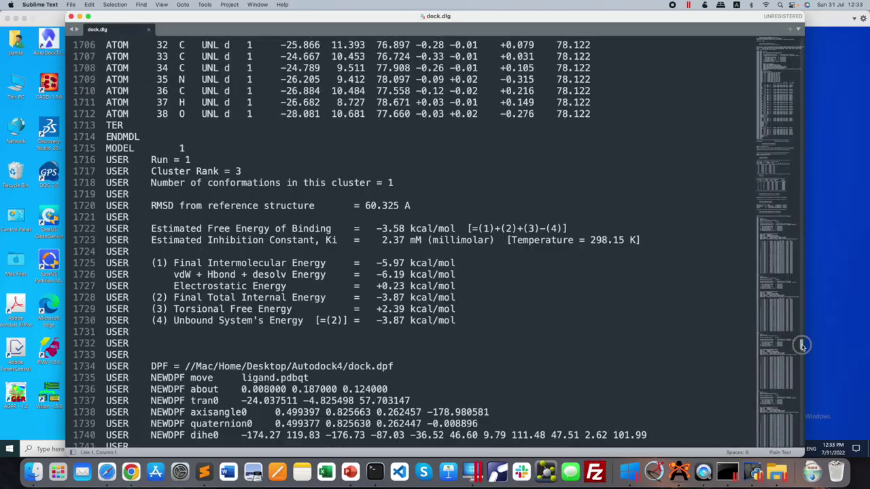
pyautogui.scroll(-20, 802, 345)
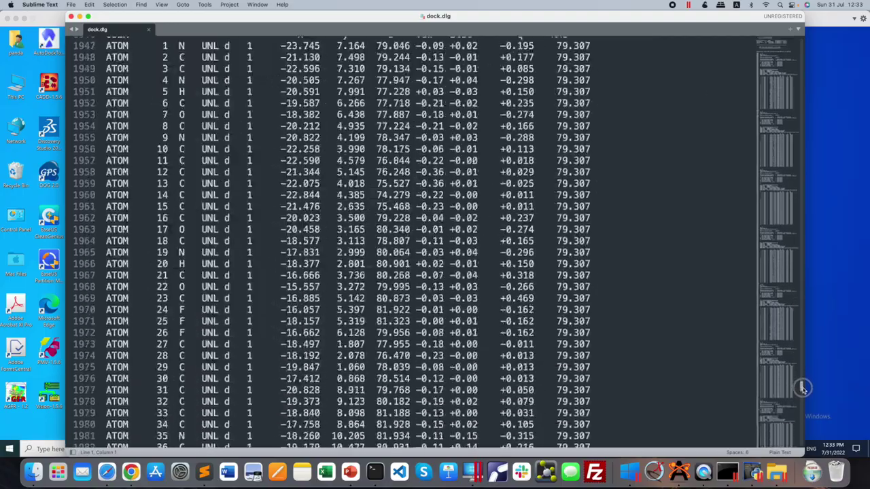
pyautogui.scroll(-20, 802, 397)
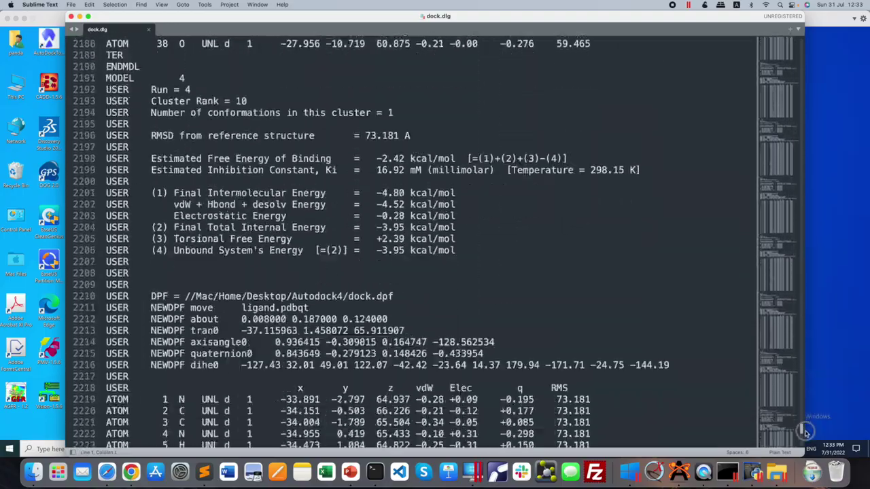
pyautogui.scroll(-6, 806, 441)
pyautogui.moveTo(808, 445); pyautogui.dragTo(792, 308)
pyautogui.moveTo(173, 131); pyautogui.dragTo(240, 130)
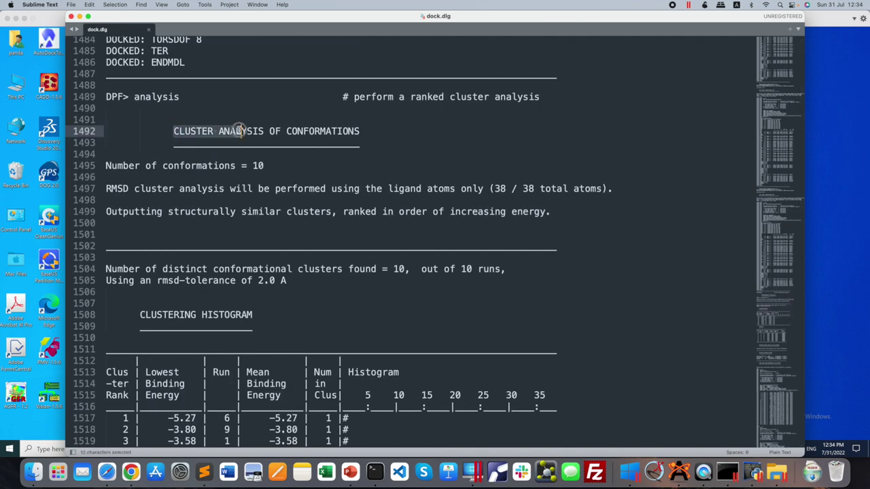
pyautogui.moveTo(240, 131); pyautogui.dragTo(369, 130)
pyautogui.click(364, 134)
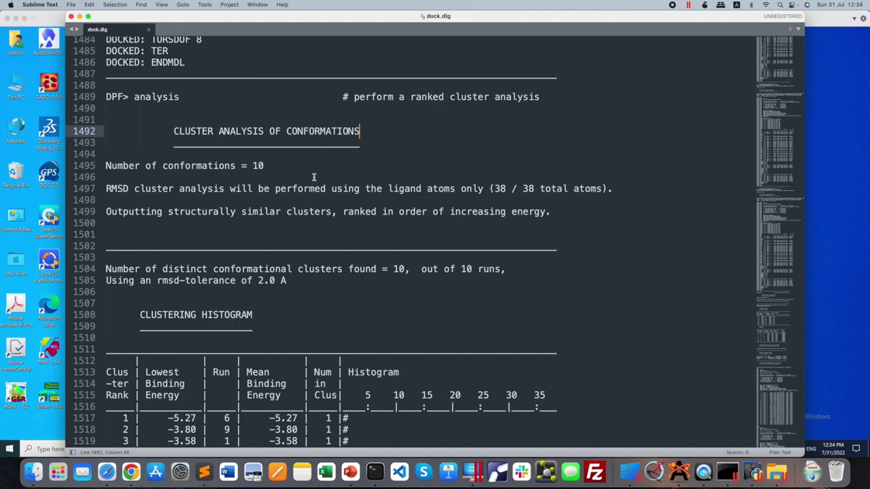
# Step: Examine the number of conformations, the ligand atoms used for RMSD clustering and the rmsd-tolerance in the cluster analysis
pyautogui.scroll(-2, 314, 177)
pyautogui.moveTo(106, 138); pyautogui.dragTo(265, 138)
pyautogui.scroll(-3, 251, 162)
pyautogui.moveTo(106, 113); pyautogui.dragTo(236, 115)
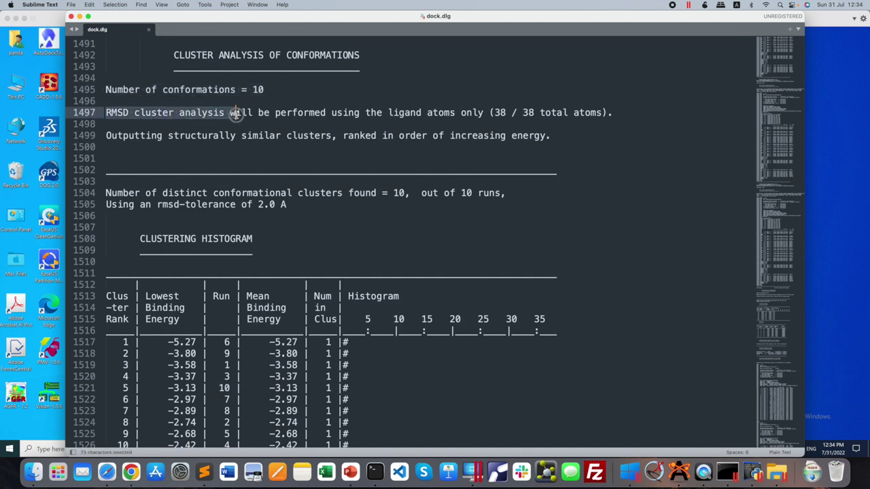
pyautogui.moveTo(494, 113); pyautogui.dragTo(573, 113)
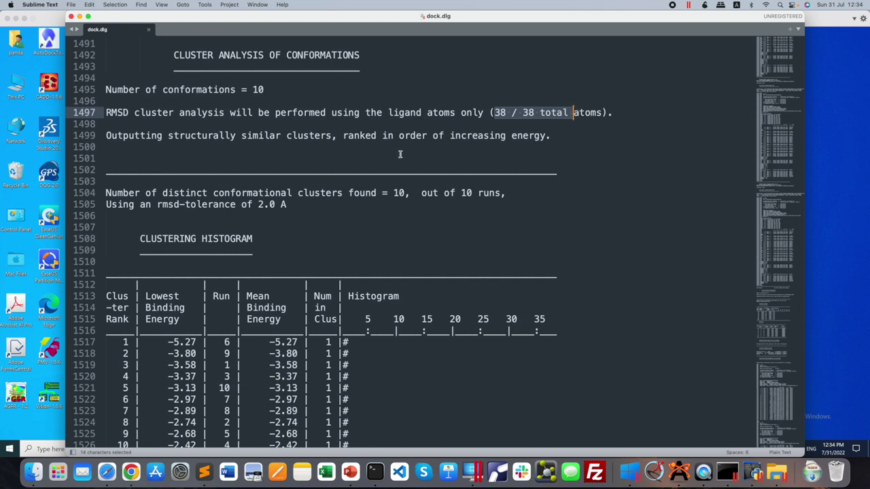
pyautogui.scroll(-5, 401, 154)
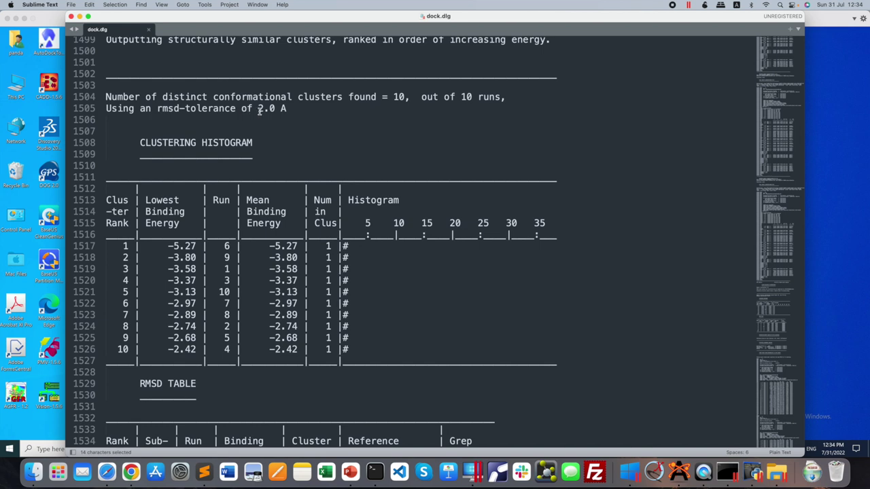
pyautogui.moveTo(258, 109); pyautogui.dragTo(287, 109)
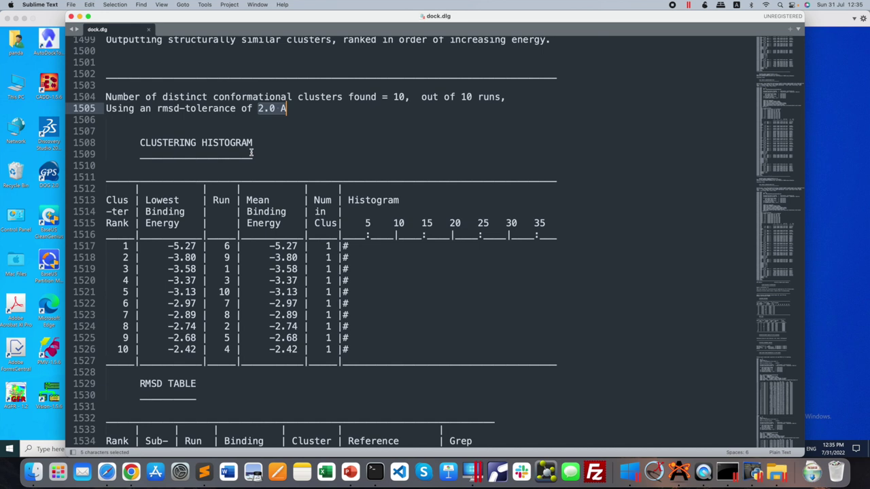
# Step: Examine the clustering histogram's top-ranked run, its lowest binding energy and the number of conformations in each cluster
pyautogui.moveTo(140, 142); pyautogui.dragTo(259, 143)
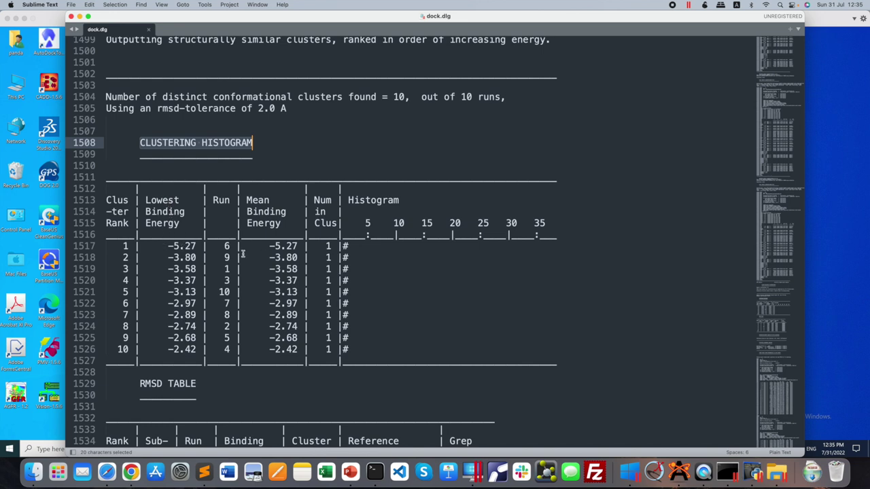
pyautogui.moveTo(231, 247); pyautogui.dragTo(167, 249)
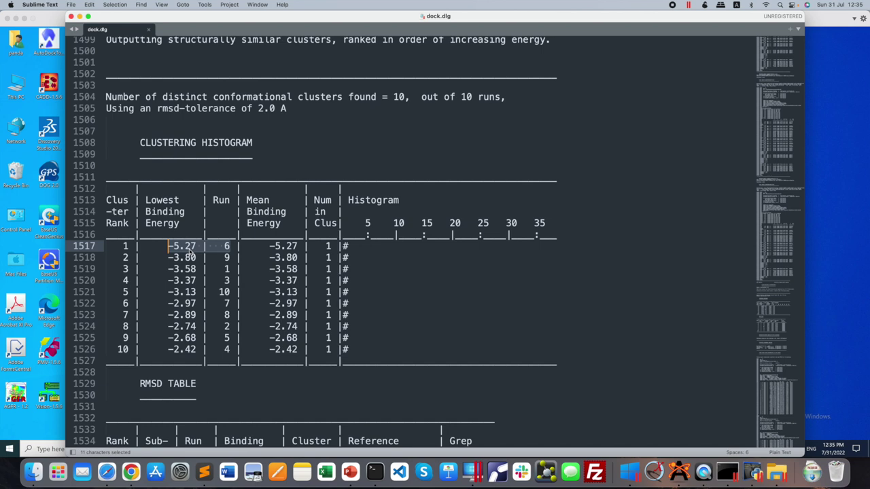
pyautogui.moveTo(324, 246); pyautogui.dragTo(331, 351)
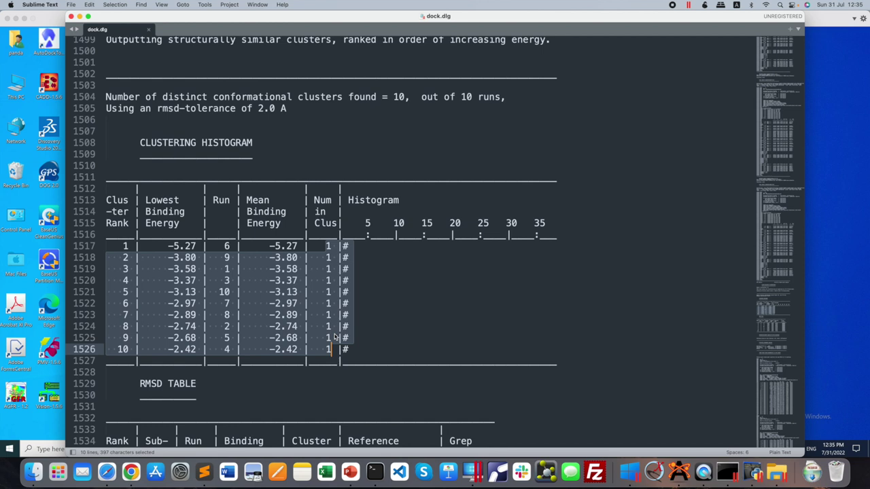
# Step: Extend the rank 1 cluster's histogram bar with seven extra # characters, and delete them again
pyautogui.click(351, 248)
pyautogui.write('#######')
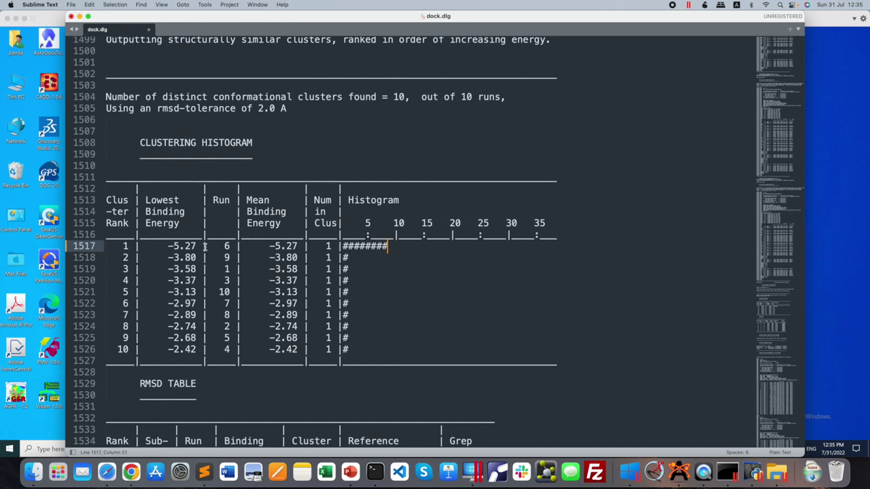
pyautogui.scroll(-5, 295, 247)
pyautogui.scroll(3, 224, 204)
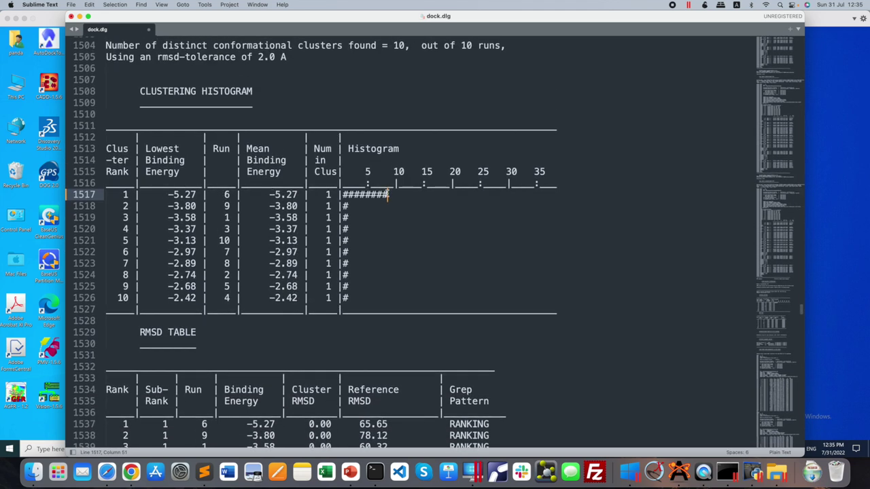
pyautogui.moveTo(388, 194); pyautogui.dragTo(353, 198)
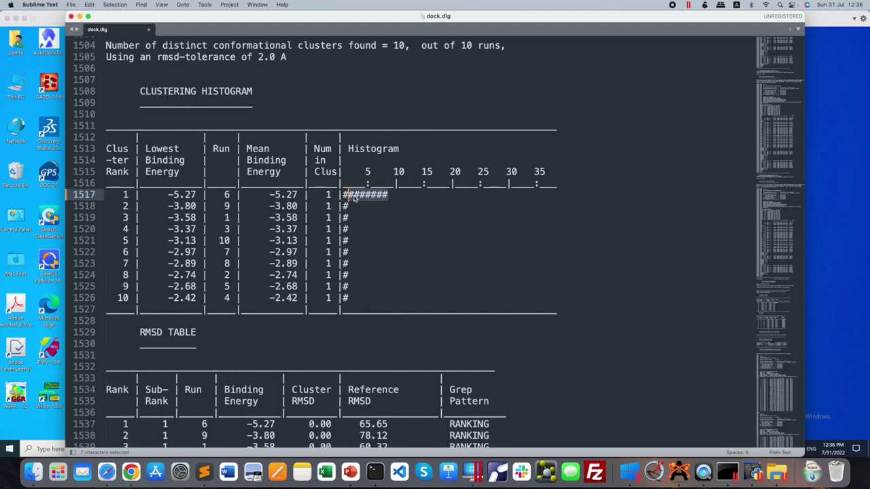
pyautogui.press('BackSpace')
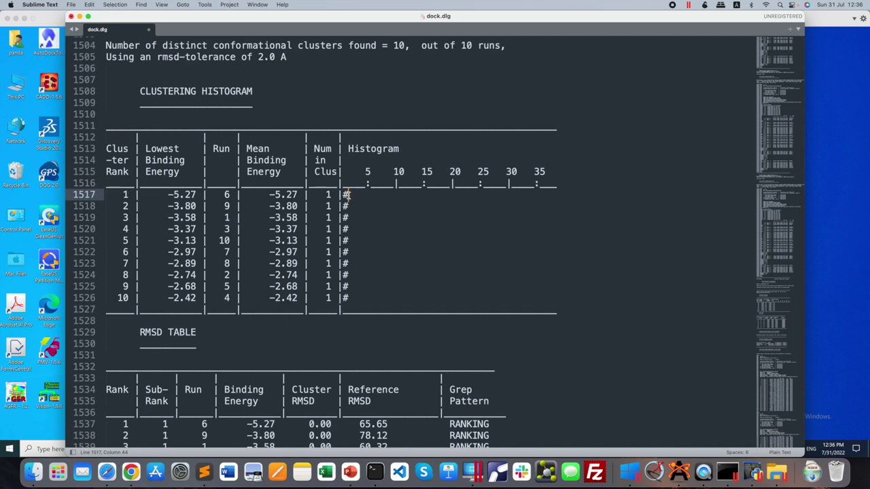
# Step: Highlight the rank 1 cluster's row from its lowest binding energy to its histogram bar
pyautogui.moveTo(346, 195); pyautogui.dragTo(163, 195)
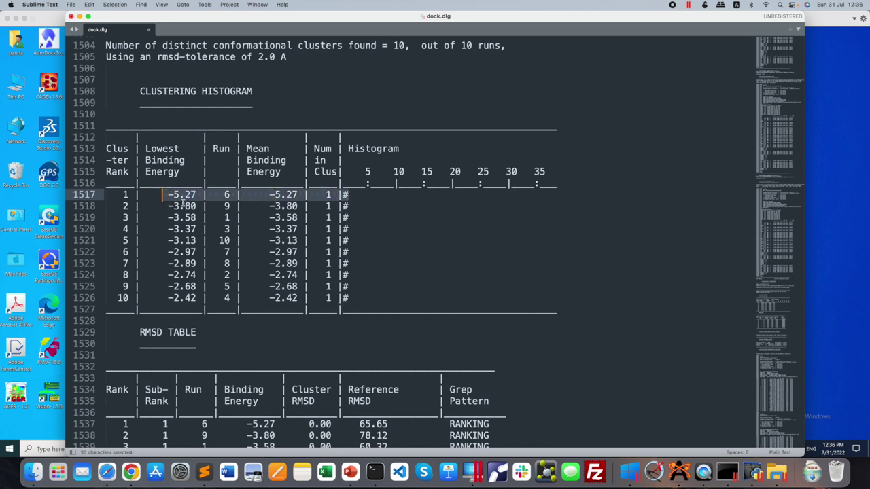
pyautogui.click(182, 206)
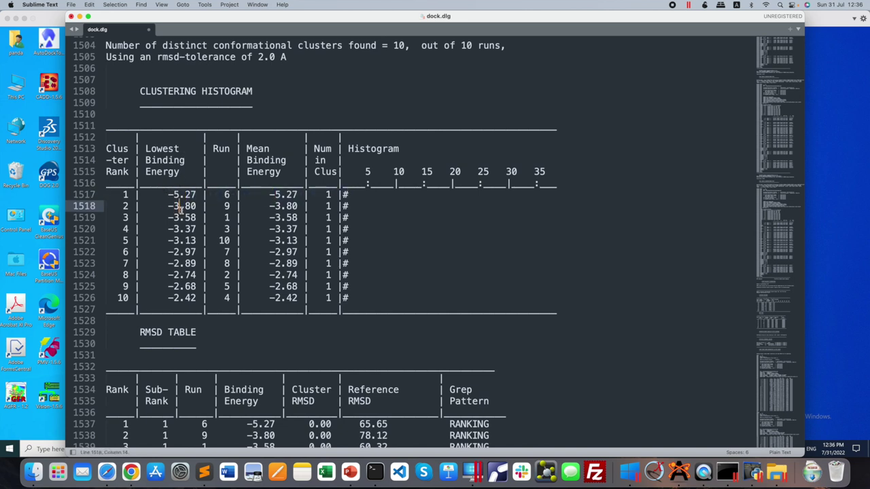
pyautogui.moveTo(163, 195); pyautogui.dragTo(348, 195)
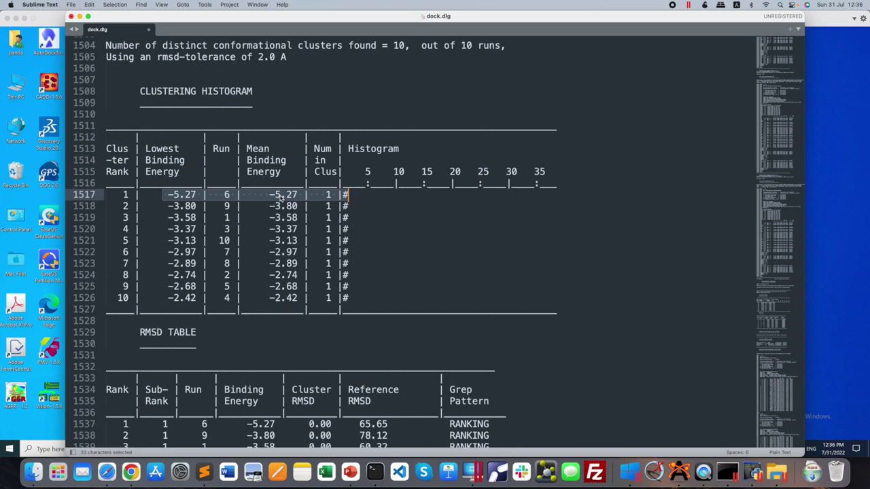
# Step: Locate run 6's docked model record in the log and highlight it from the MODEL line to the keepresnum line
pyautogui.scroll(20, 239, 195)
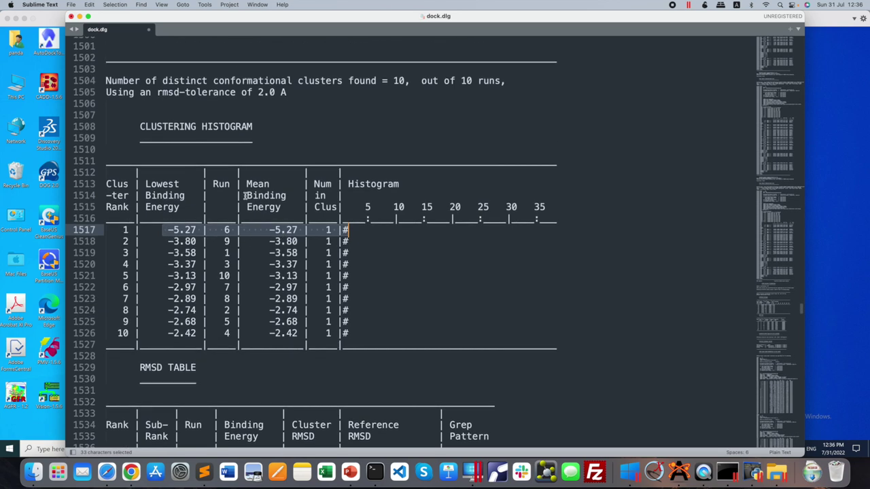
pyautogui.scroll(20, 244, 196)
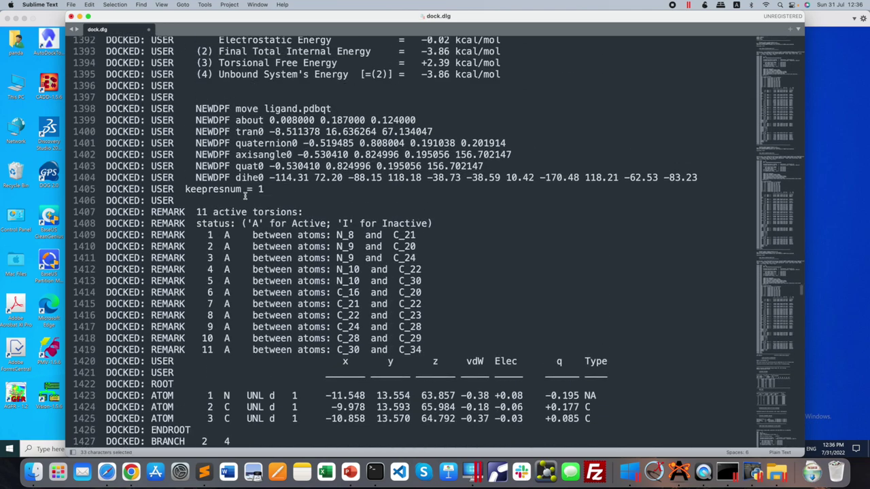
pyautogui.scroll(20, 244, 196)
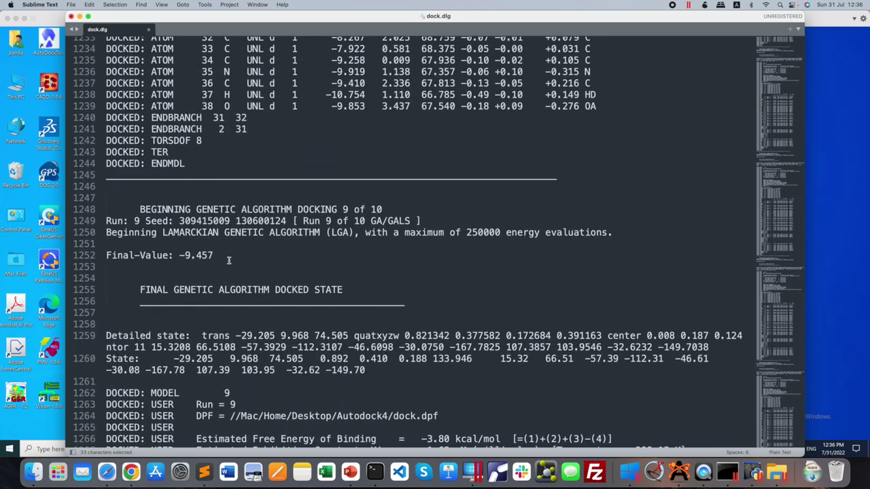
pyautogui.scroll(-2, 291, 194)
pyautogui.scroll(18, 229, 260)
pyautogui.scroll(20, 229, 260)
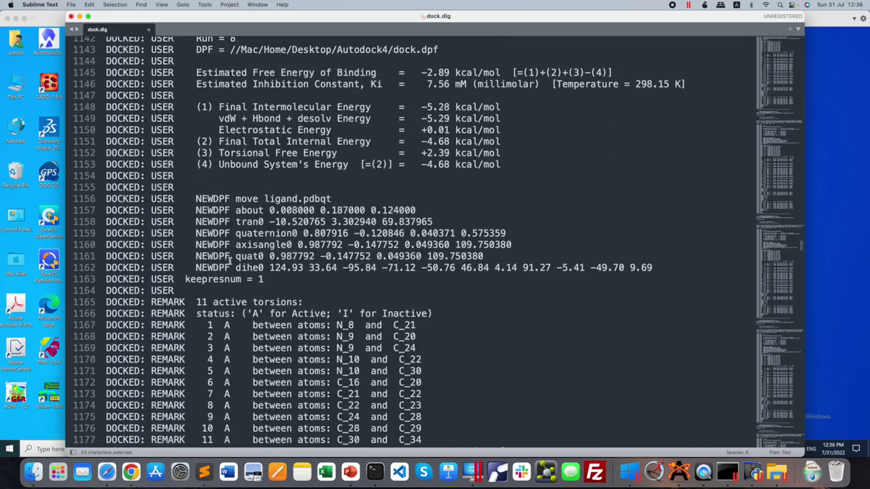
pyautogui.scroll(19, 229, 260)
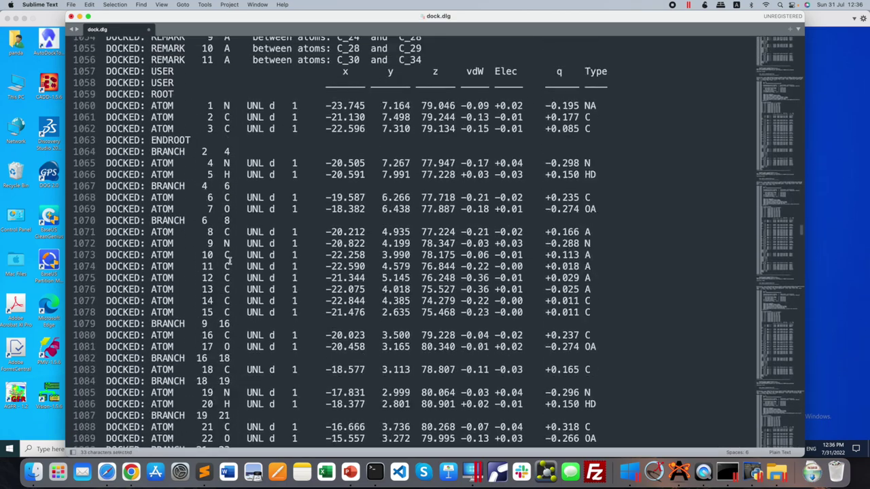
pyautogui.scroll(20, 229, 260)
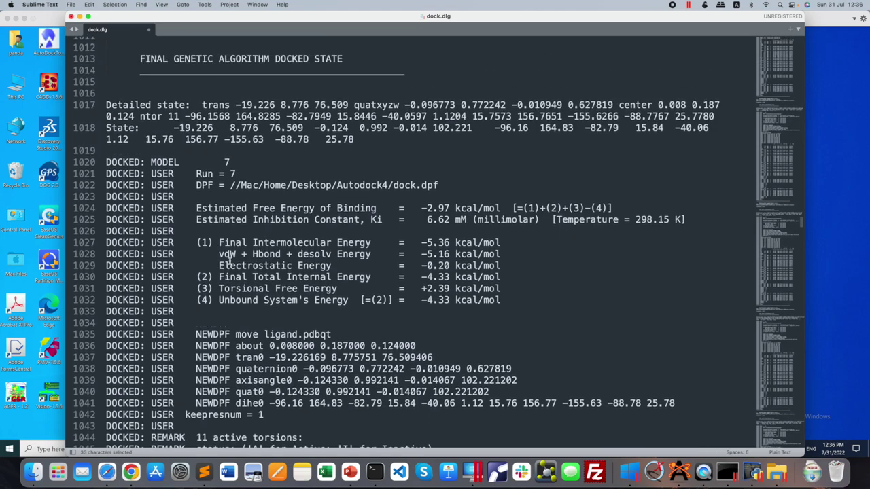
pyautogui.scroll(20, 229, 260)
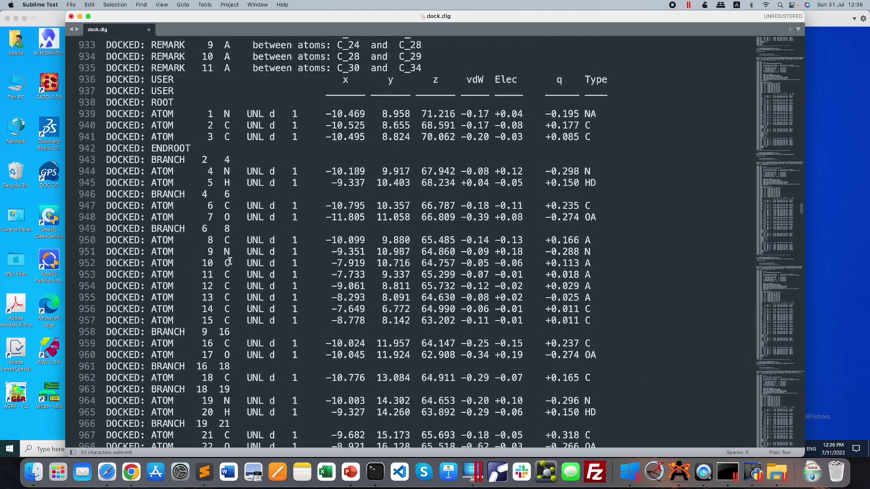
pyautogui.scroll(1, 229, 260)
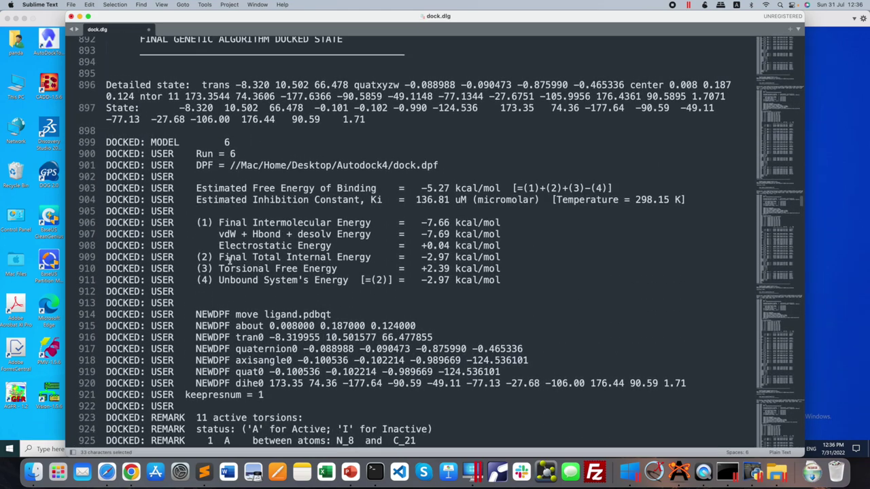
pyautogui.moveTo(107, 143); pyautogui.dragTo(393, 399)
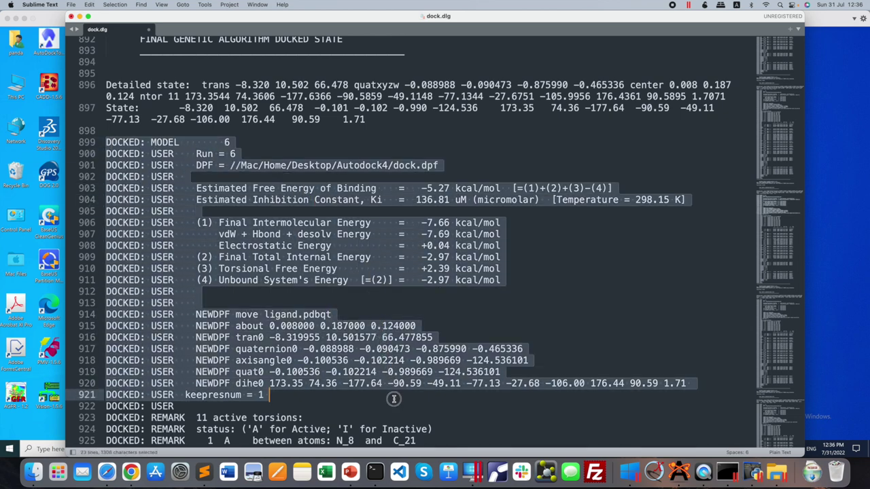
pyautogui.click(378, 302)
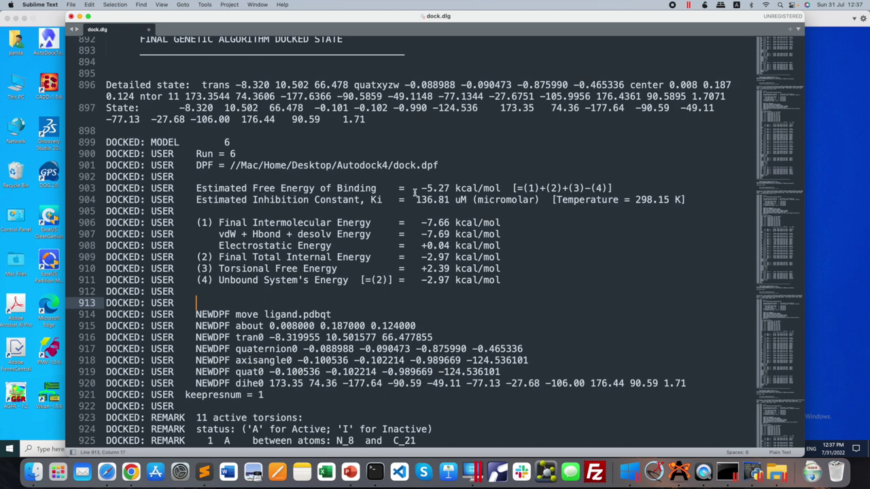
# Step: Highlight run 6's estimated free energy of binding, the formula beside it, and its estimated inhibition constant
pyautogui.moveTo(420, 189); pyautogui.dragTo(499, 188)
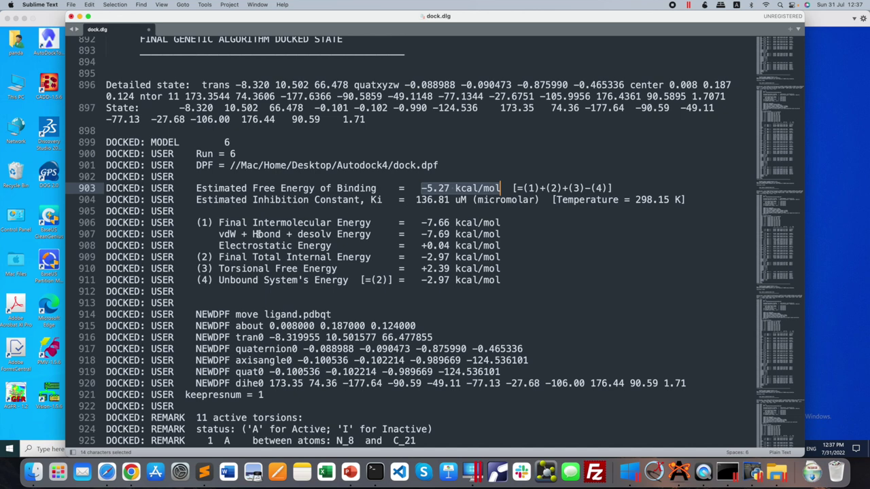
pyautogui.moveTo(513, 188); pyautogui.dragTo(589, 189)
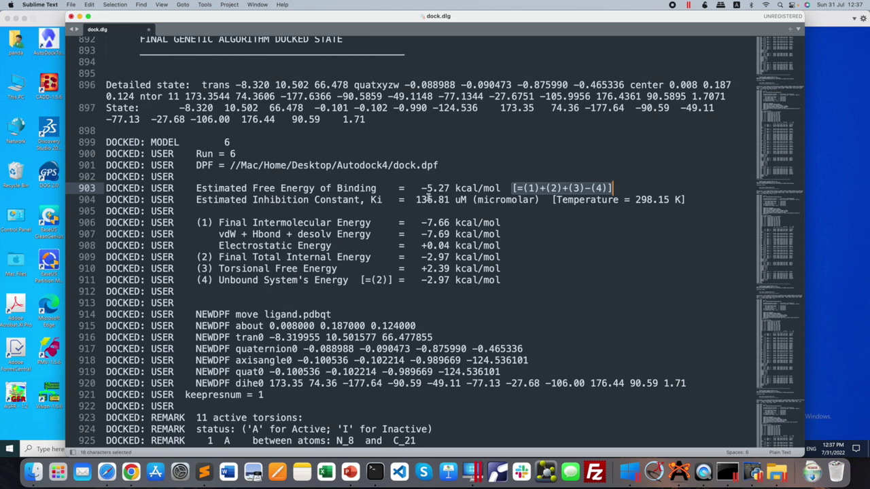
pyautogui.moveTo(415, 199); pyautogui.dragTo(456, 200)
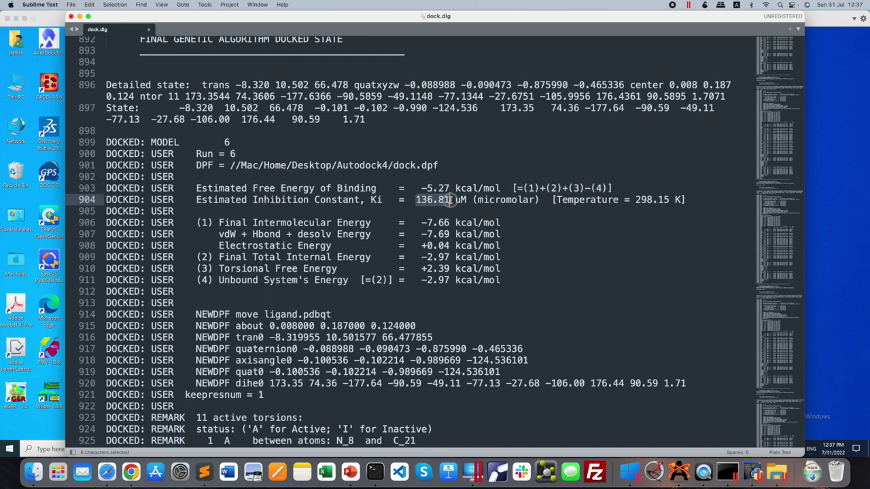
pyautogui.moveTo(534, 200); pyautogui.dragTo(415, 202)
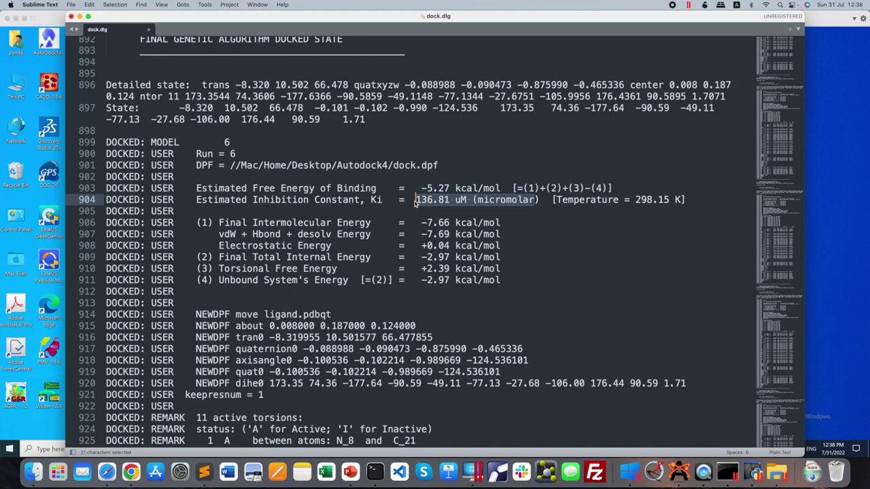
# Step: Highlight run 7's estimated free energy of binding and compare it with run 6's energy terms
pyautogui.scroll(-5, 480, 223)
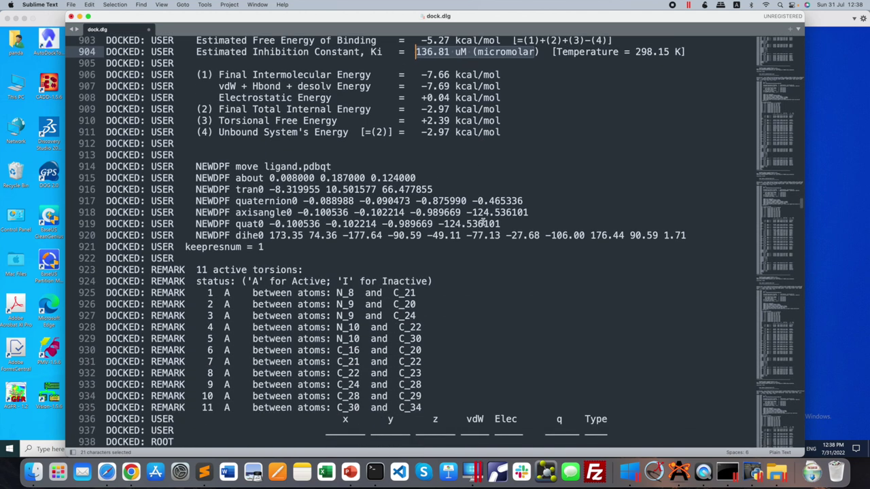
pyautogui.scroll(-20, 482, 221)
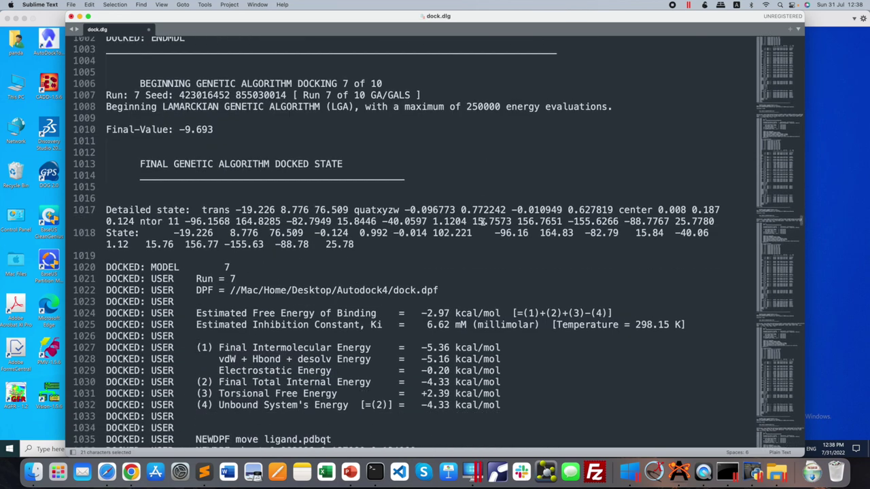
pyautogui.scroll(-1, 482, 220)
pyautogui.moveTo(421, 177); pyautogui.dragTo(450, 178)
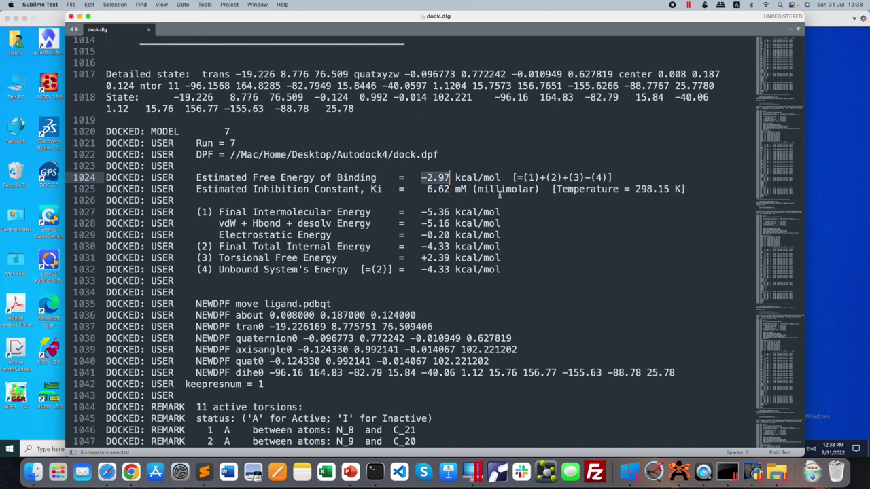
pyautogui.scroll(20, 499, 195)
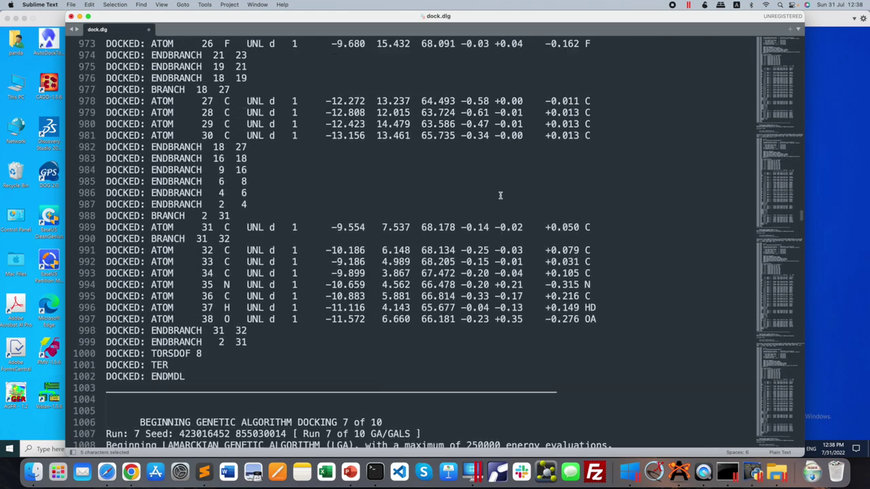
pyautogui.scroll(5, 502, 195)
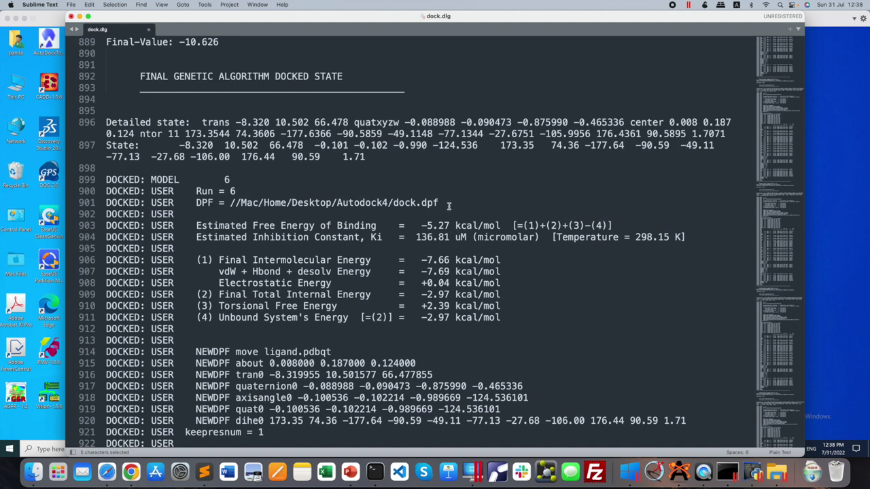
pyautogui.scroll(-5, 448, 205)
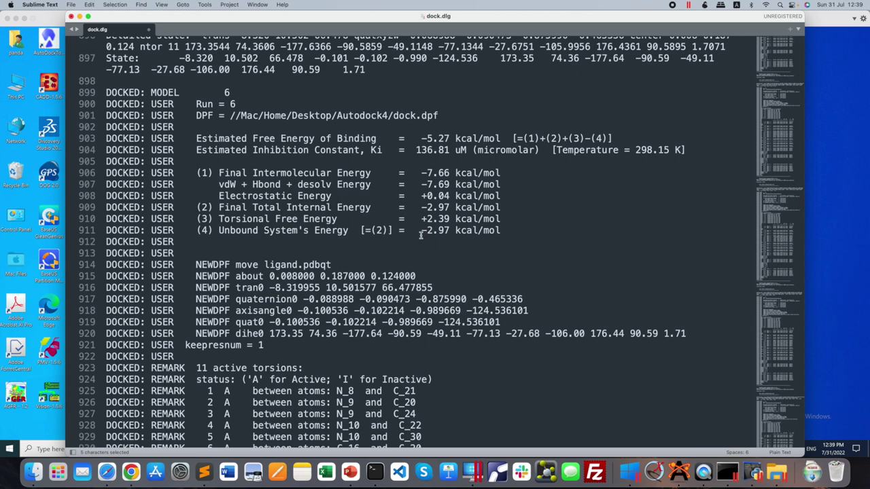
pyautogui.scroll(-20, 421, 235)
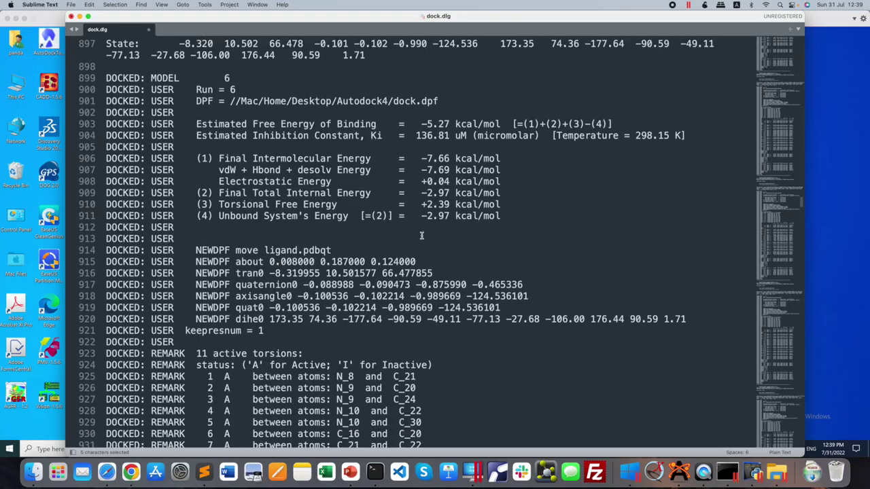
pyautogui.scroll(-20, 421, 235)
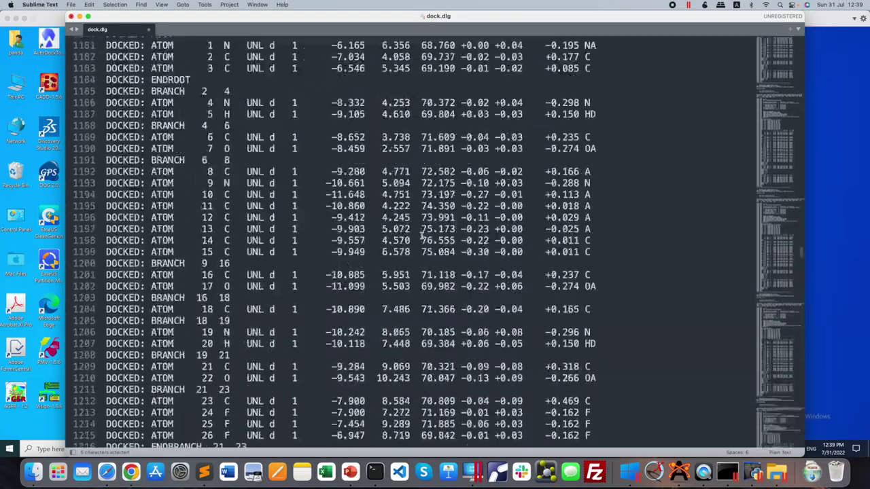
pyautogui.scroll(-20, 421, 235)
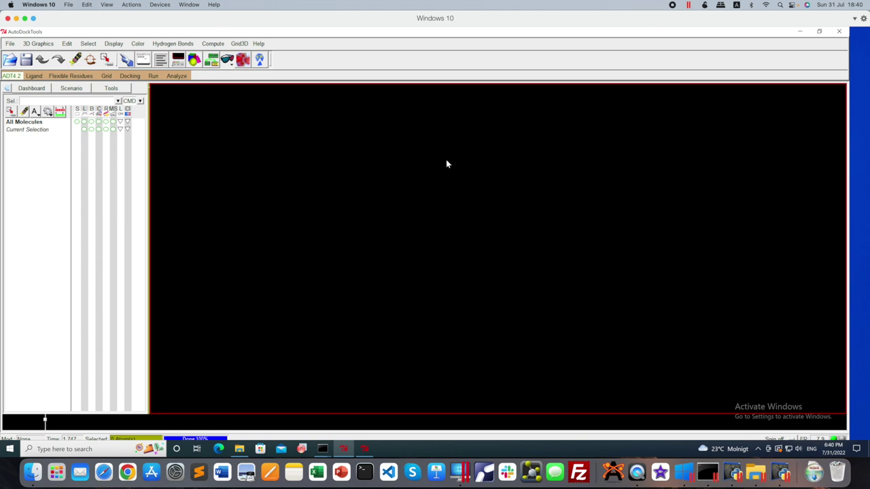
# Step: In AutoDockTools, open the docking log dock.dlg from the Desktop's Autodock4 folder for analysis and dismiss the resulting message
pyautogui.click(178, 76)
pyautogui.moveTo(185, 94)
pyautogui.click(235, 101)
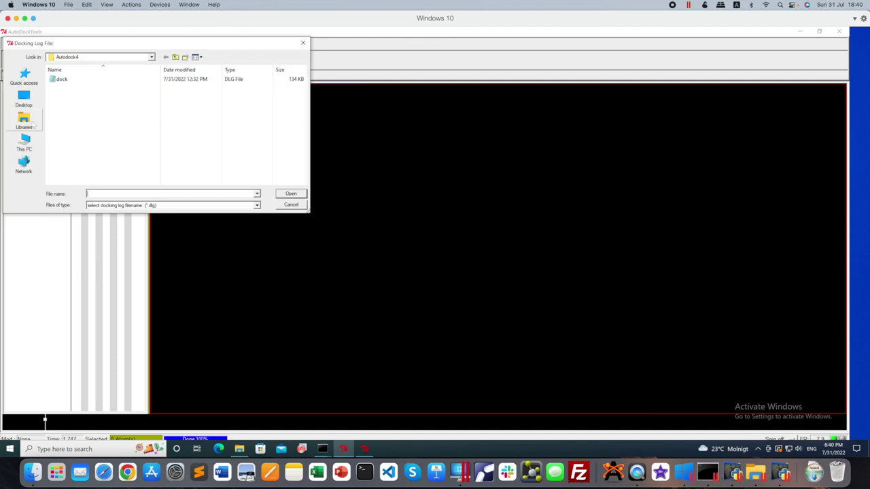
pyautogui.click(24, 100)
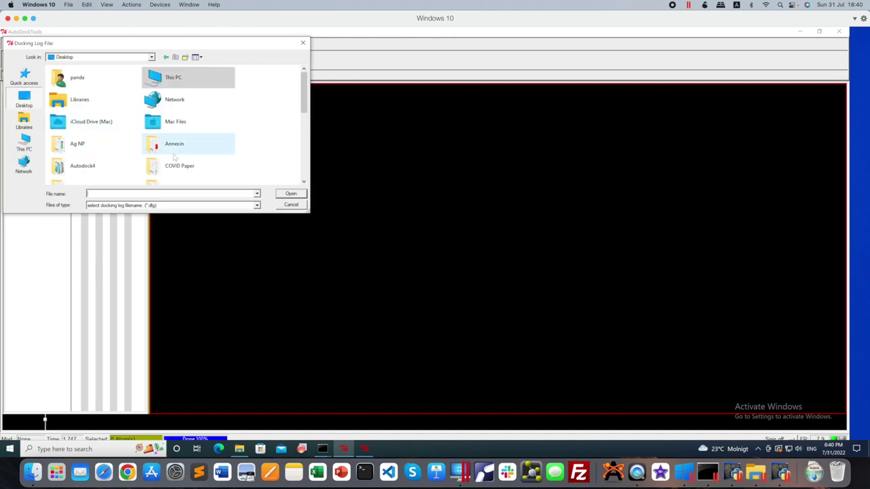
pyautogui.doubleClick(101, 167)
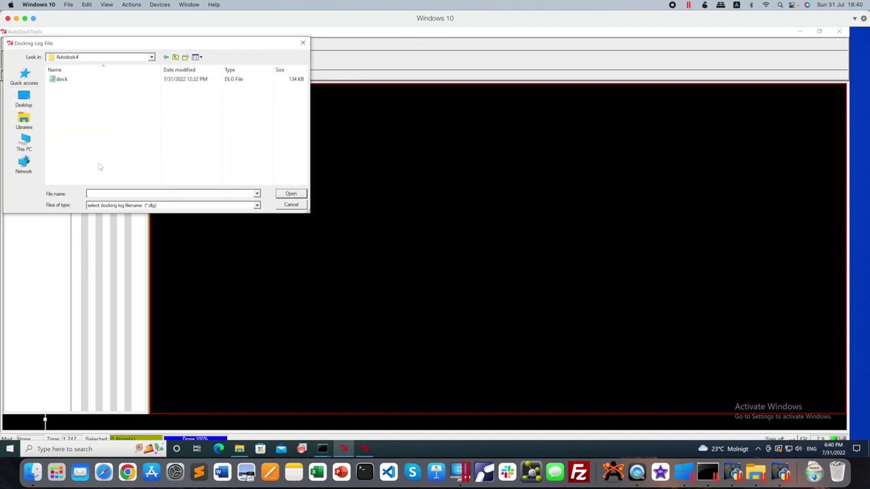
pyautogui.click(107, 80)
pyautogui.click(291, 194)
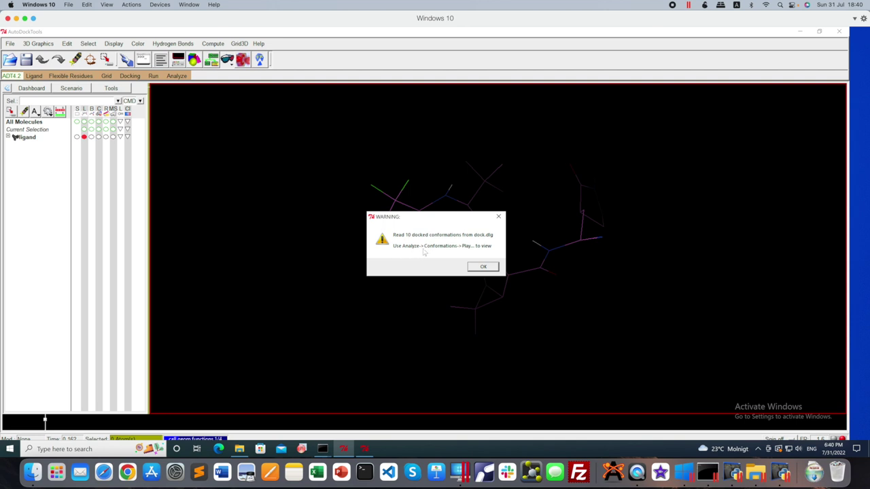
pyautogui.click(484, 266)
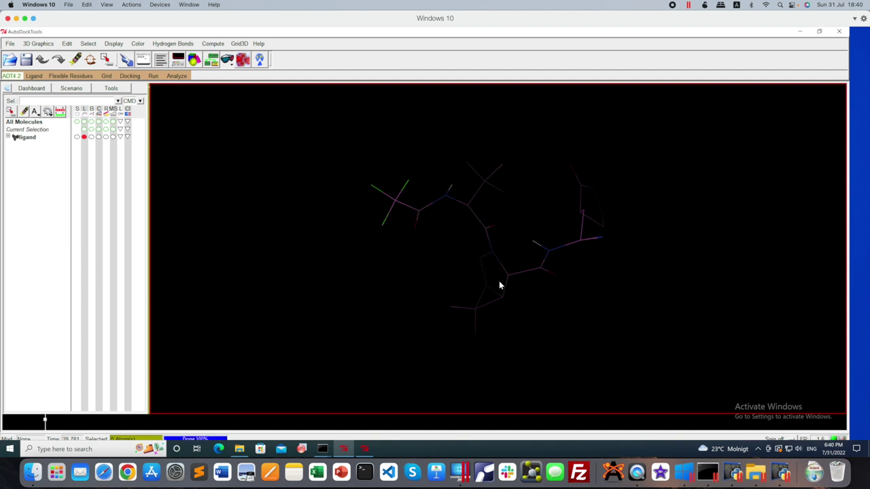
# Step: Open the protein macromolecule that belongs to the loaded docking
pyautogui.click(177, 76)
pyautogui.moveTo(187, 106)
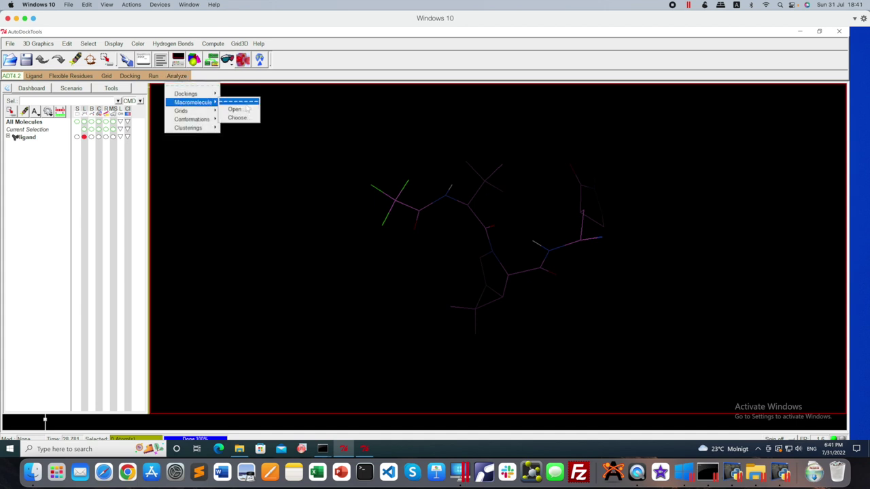
pyautogui.click(243, 110)
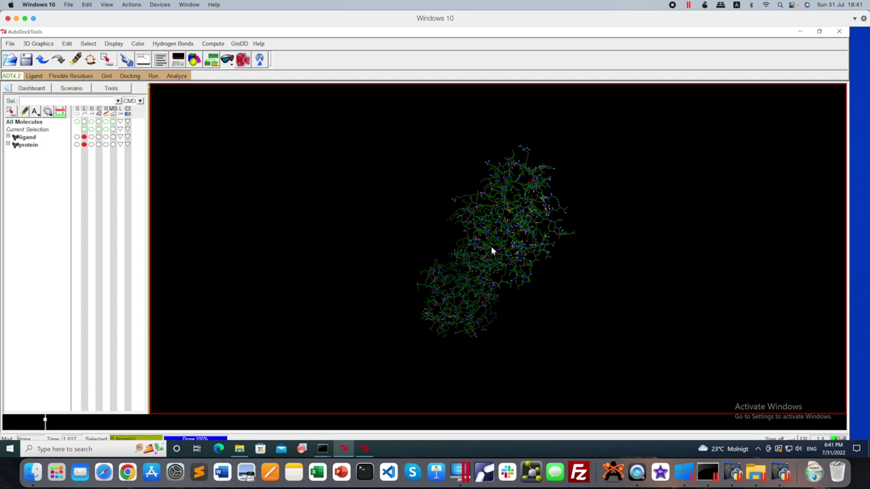
# Step: Display the ligand as sticks and balls and as atomic spheres, and inspect it together with the protein
pyautogui.moveTo(483, 249); pyautogui.dragTo(551, 237)
pyautogui.click(92, 136)
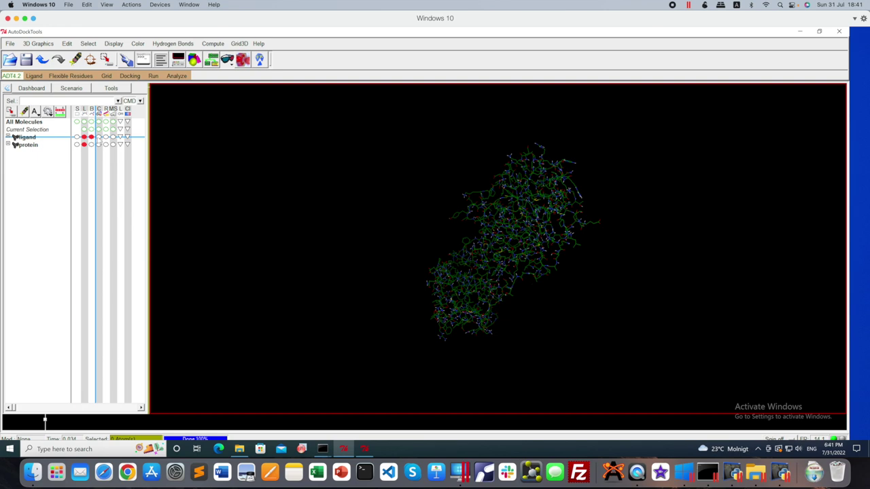
pyautogui.click(99, 137)
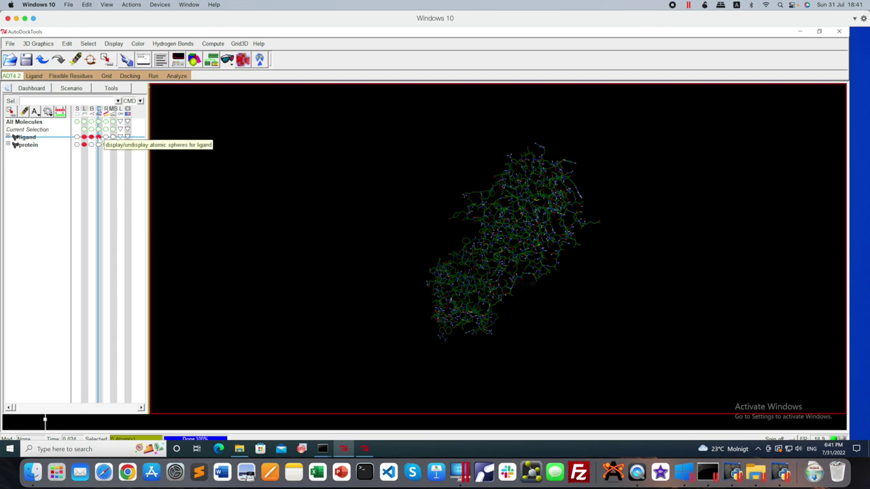
pyautogui.moveTo(487, 297)
pyautogui.mouseDown()
pyautogui.moveTo(822, 301)
pyautogui.moveTo(480, 285)
pyautogui.mouseUp()
pyautogui.moveTo(562, 279); pyautogui.dragTo(489, 190)
pyautogui.scroll(5, 518, 235)
pyautogui.scroll(-2, 519, 235)
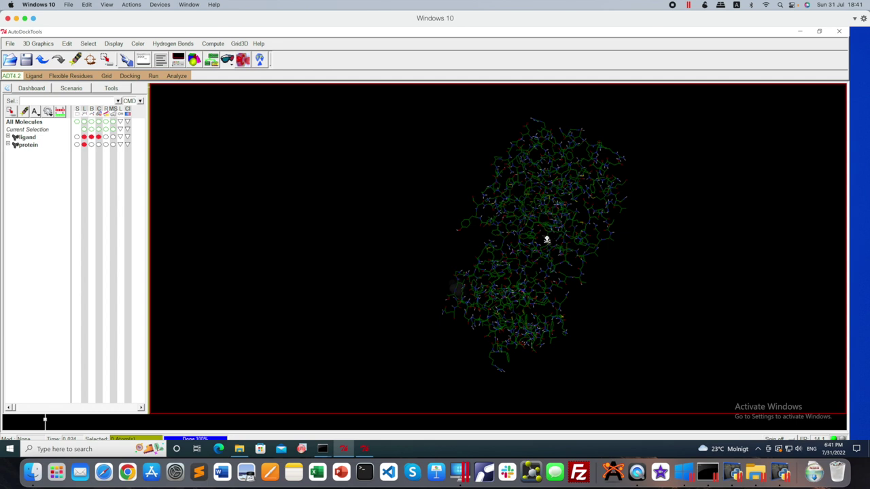
pyautogui.scroll(1, 546, 239)
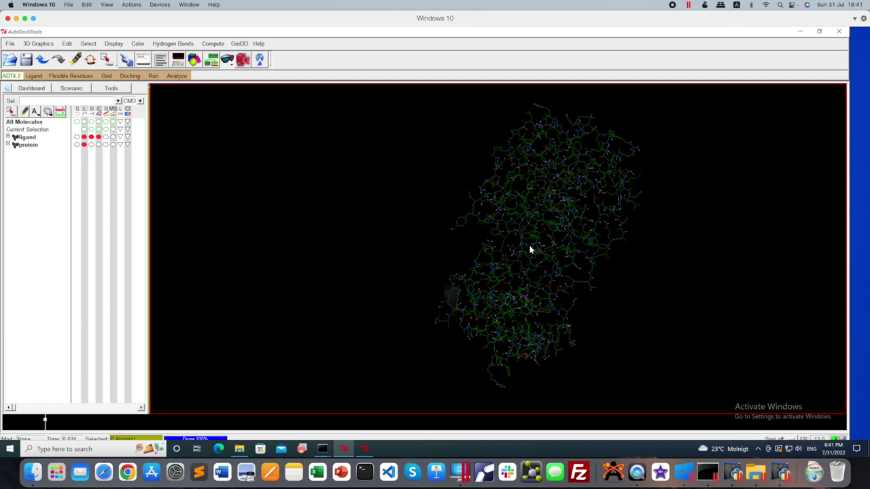
pyautogui.moveTo(530, 242); pyautogui.dragTo(483, 244, button='middle')
pyautogui.moveTo(483, 245); pyautogui.dragTo(498, 242)
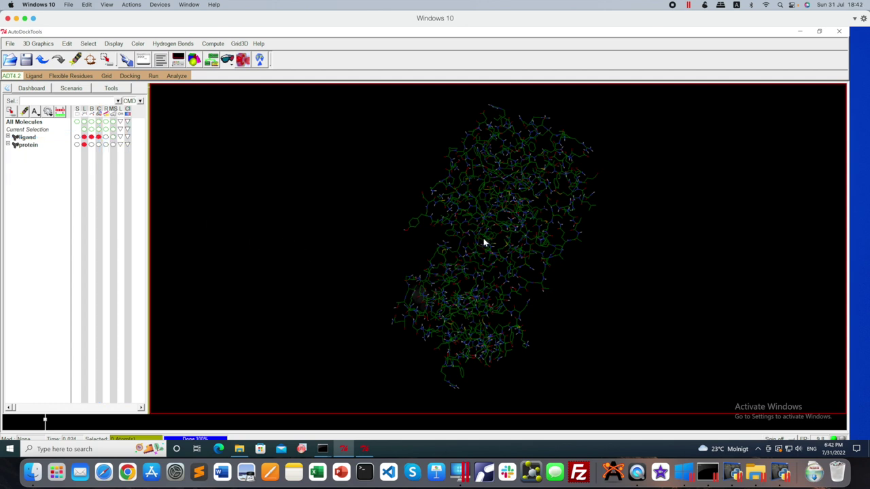
# Step: Open the player for the docked ligand conformations and rotate the complex to see the first binding pose
pyautogui.click(176, 75)
pyautogui.moveTo(194, 120)
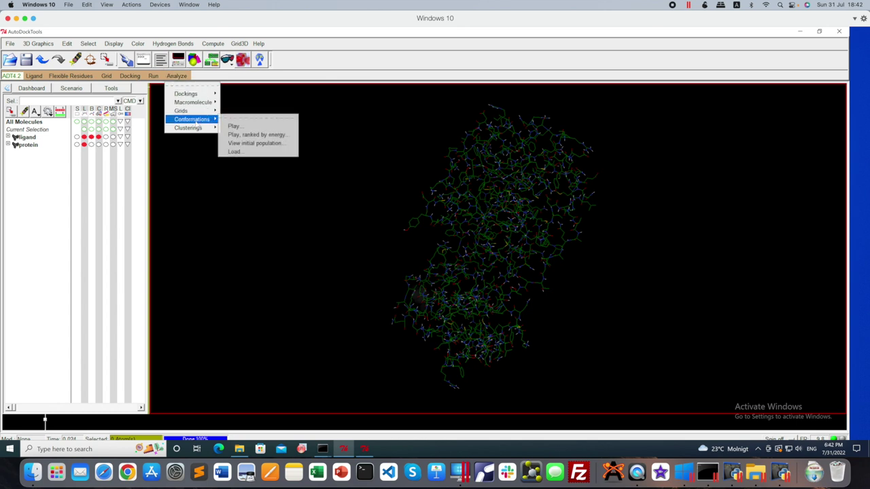
pyautogui.click(234, 126)
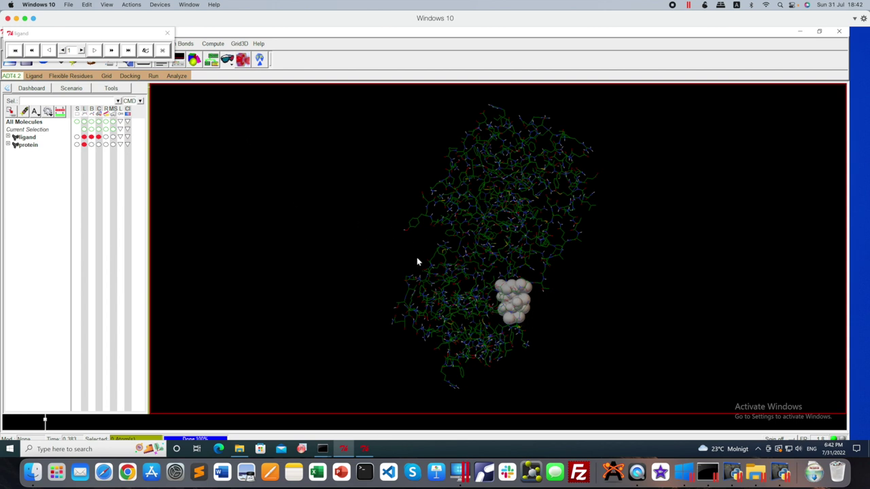
pyautogui.click(442, 255)
pyautogui.moveTo(442, 255); pyautogui.dragTo(466, 271)
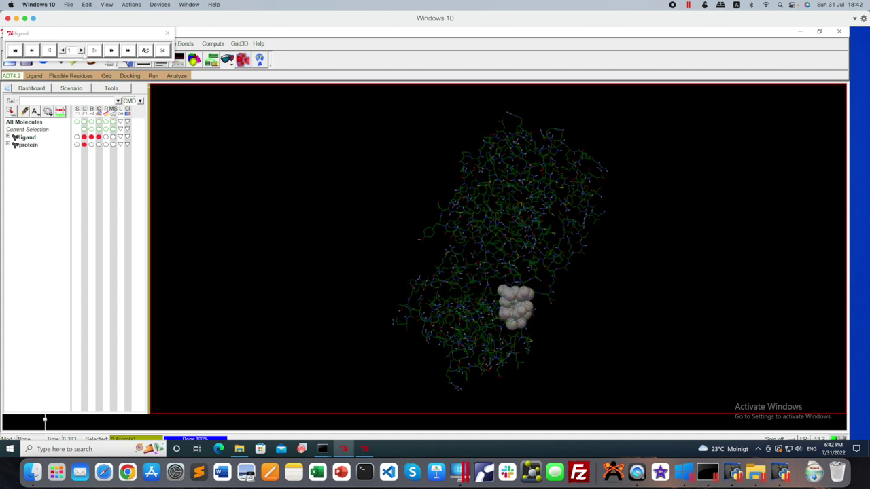
# Step: Step through the docked ligand conformations up to conformation 10, examining where each pose sits on the protein
pyautogui.click(82, 51)
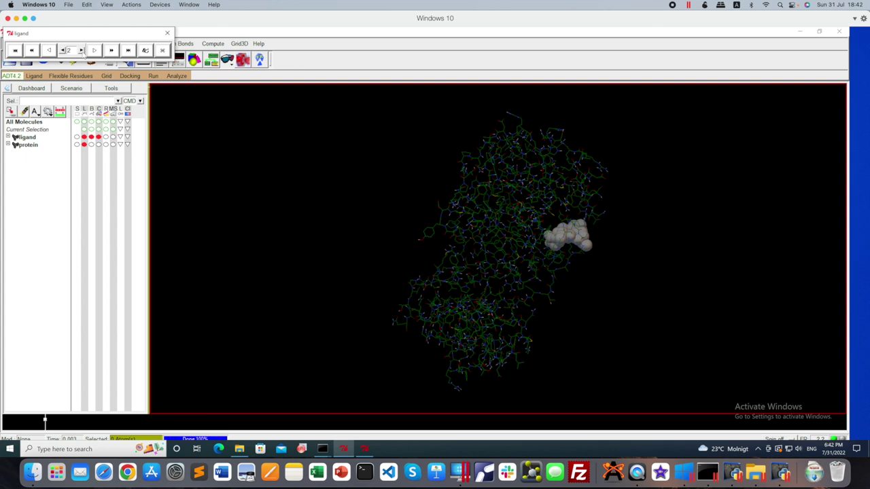
pyautogui.click(82, 51)
pyautogui.click(81, 51)
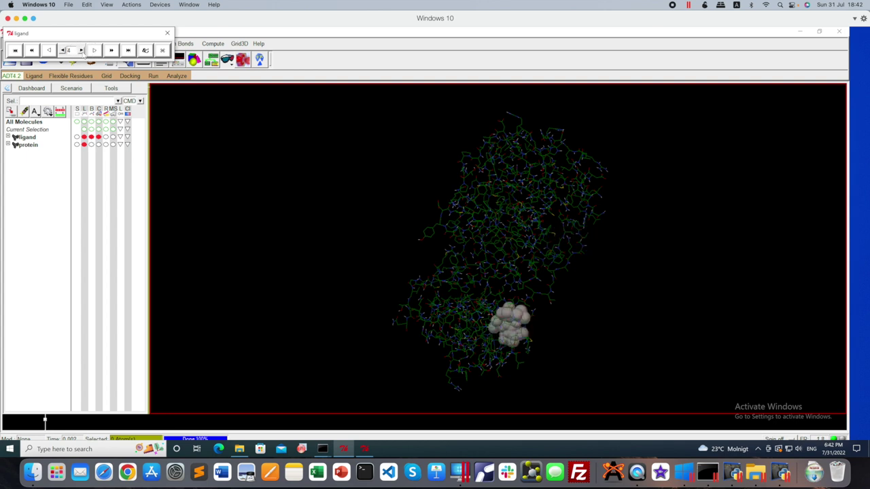
pyautogui.click(82, 52)
pyautogui.click(82, 51)
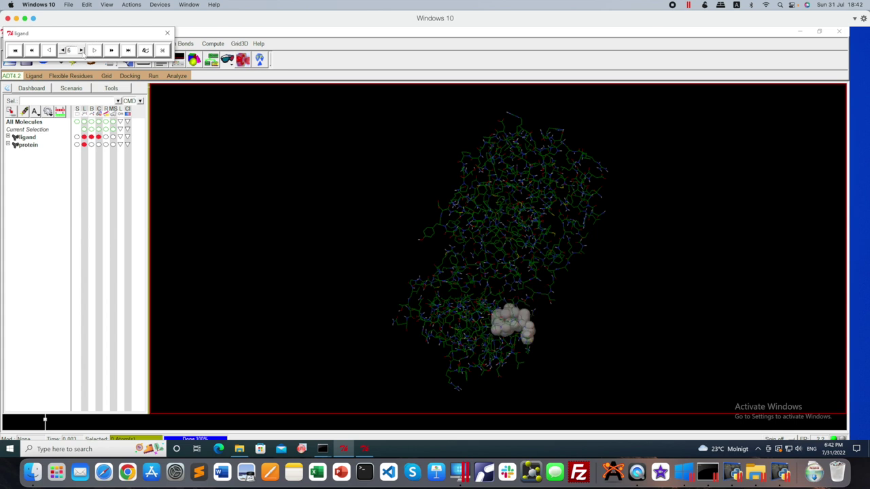
pyautogui.click(81, 52)
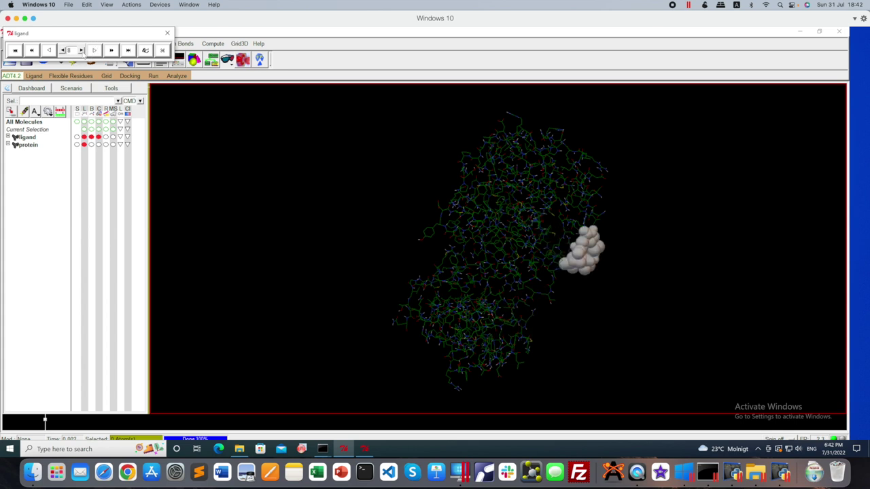
pyautogui.click(81, 51)
pyautogui.click(81, 52)
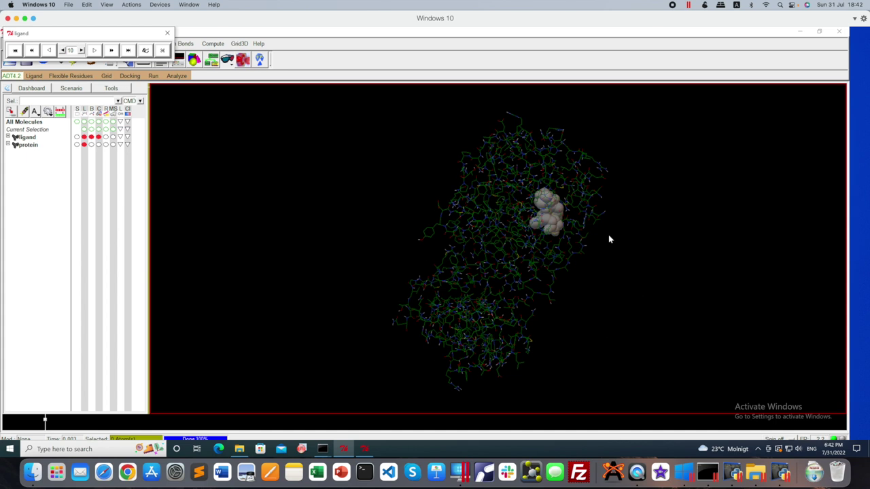
pyautogui.click(94, 51)
pyautogui.click(94, 50)
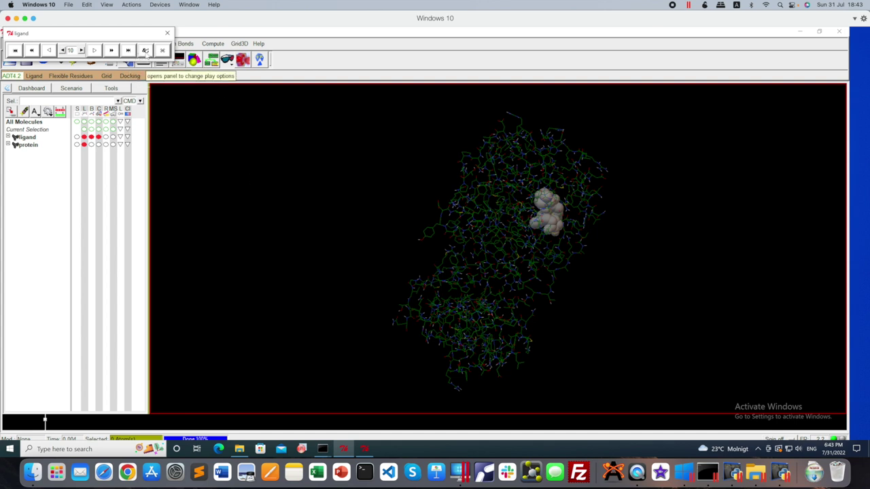
# Step: Open the conformation player's play options, enable Show Info, and arrange the options and info windows clear of the player
pyautogui.click(146, 51)
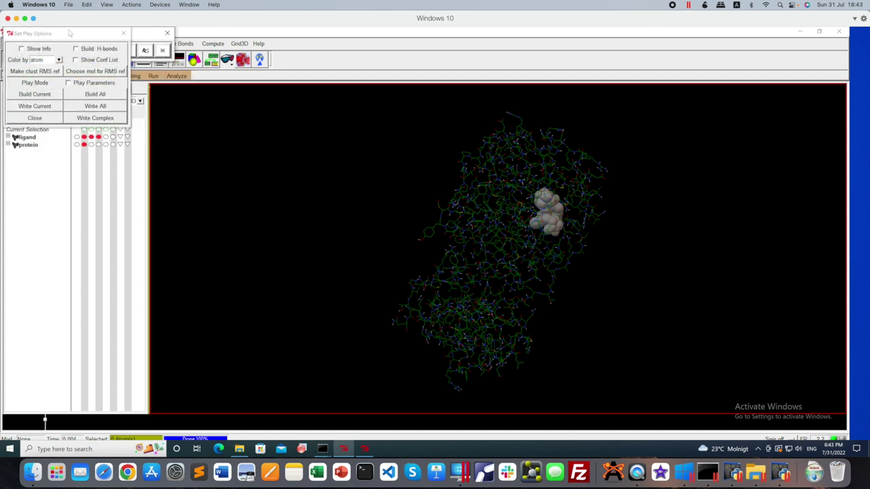
pyautogui.moveTo(72, 33); pyautogui.dragTo(305, 111)
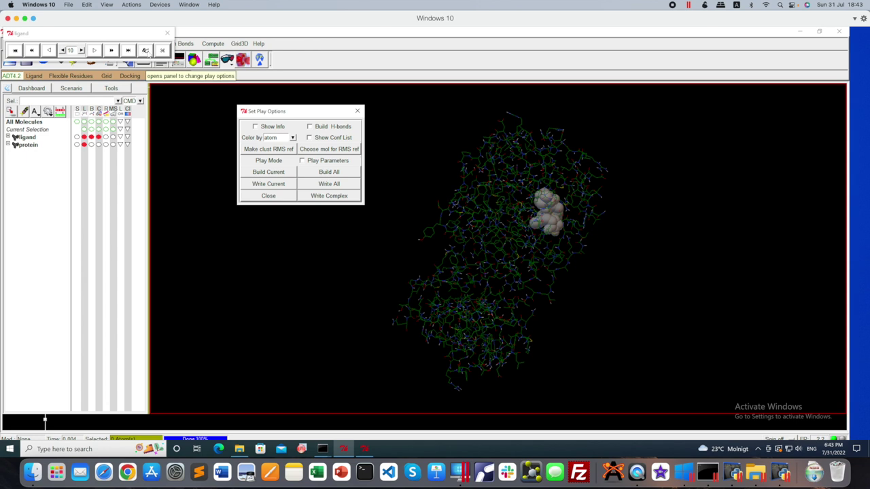
pyautogui.click(256, 126)
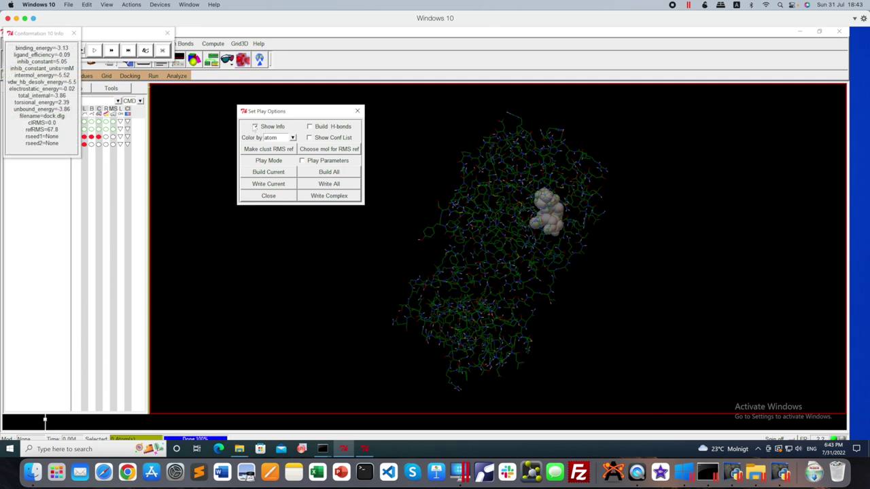
pyautogui.moveTo(289, 111); pyautogui.dragTo(219, 103)
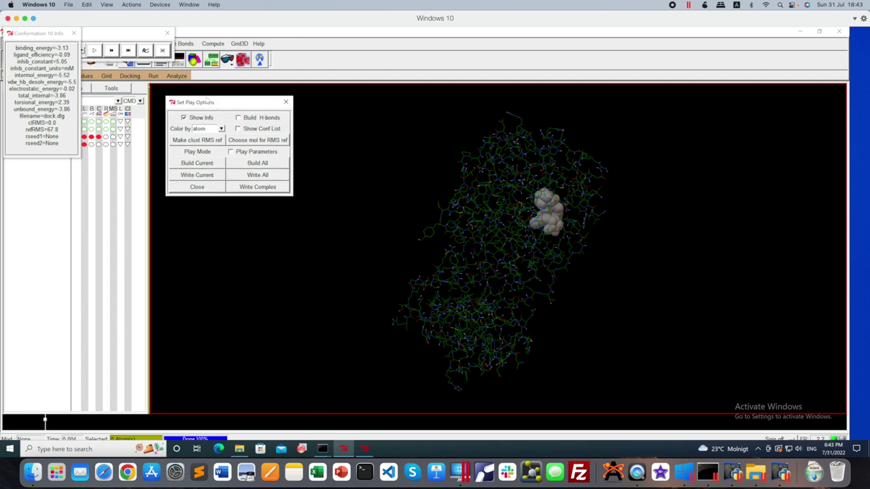
pyautogui.moveTo(54, 32); pyautogui.dragTo(368, 92)
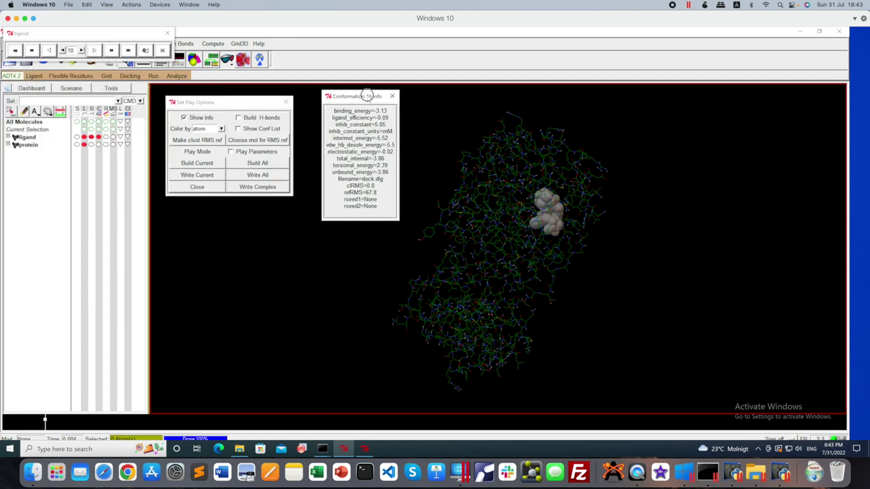
# Step: Return to the input conformation, examine the energy info of conformations 1 to 6, and close the info and play options windows
pyautogui.click(95, 50)
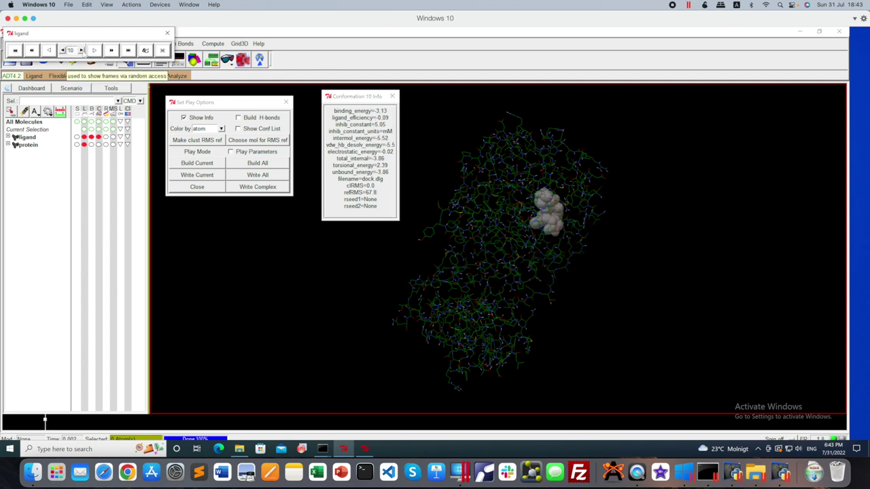
pyautogui.click(49, 50)
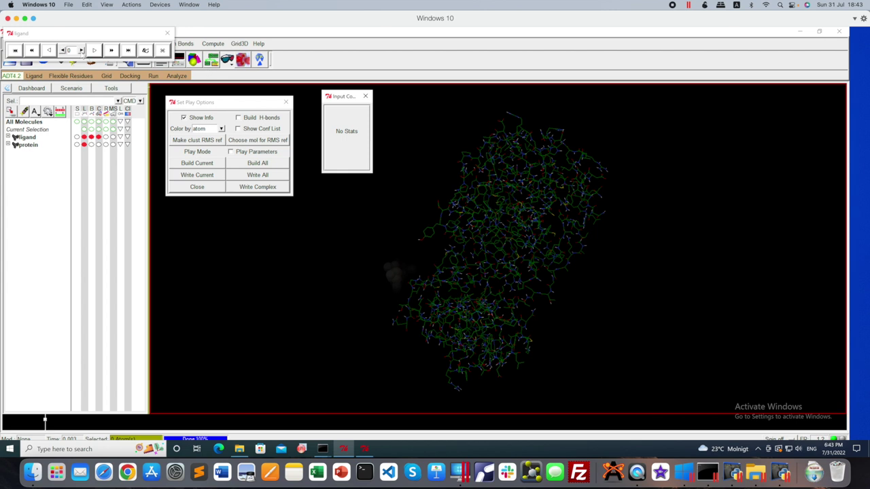
pyautogui.click(81, 51)
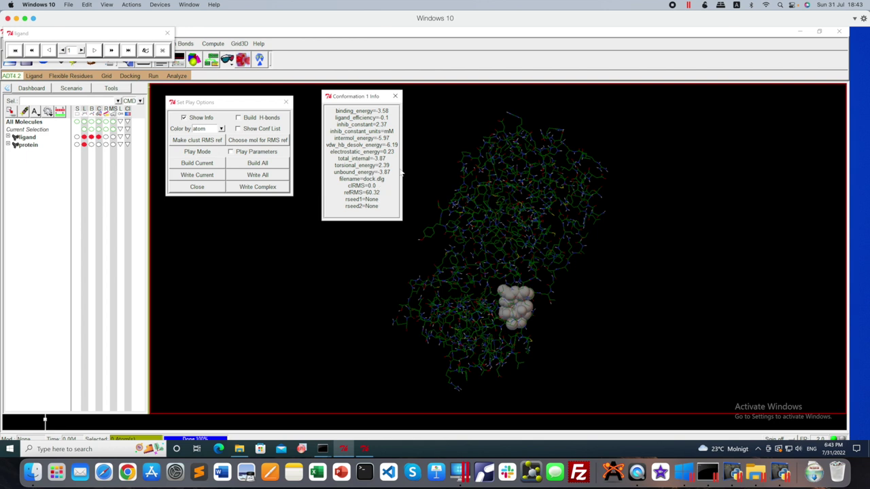
pyautogui.click(81, 51)
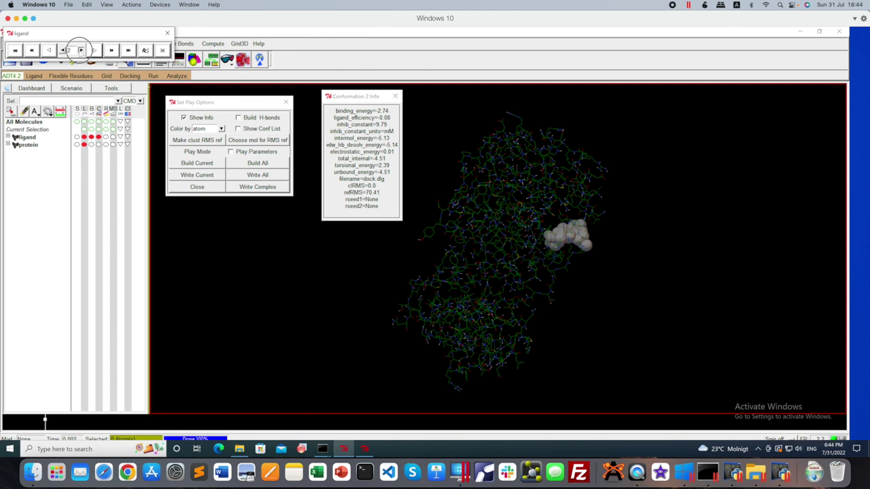
pyautogui.click(81, 50)
pyautogui.click(81, 50)
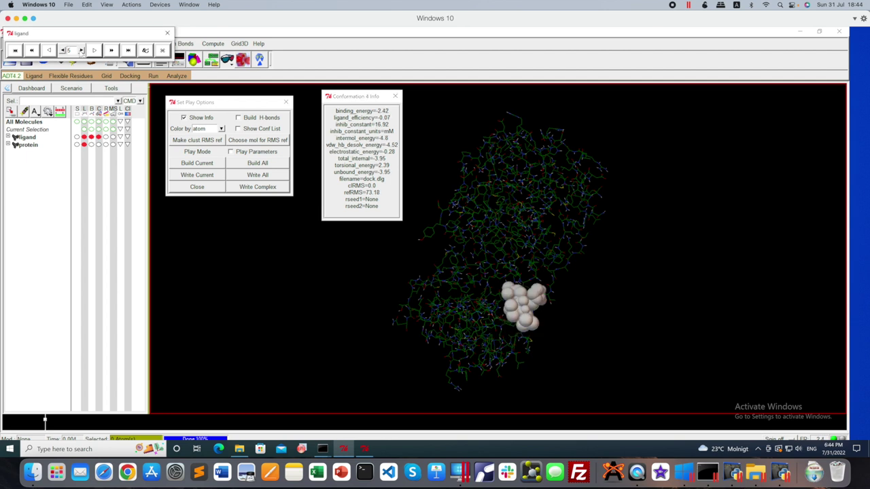
pyautogui.click(81, 50)
pyautogui.click(81, 51)
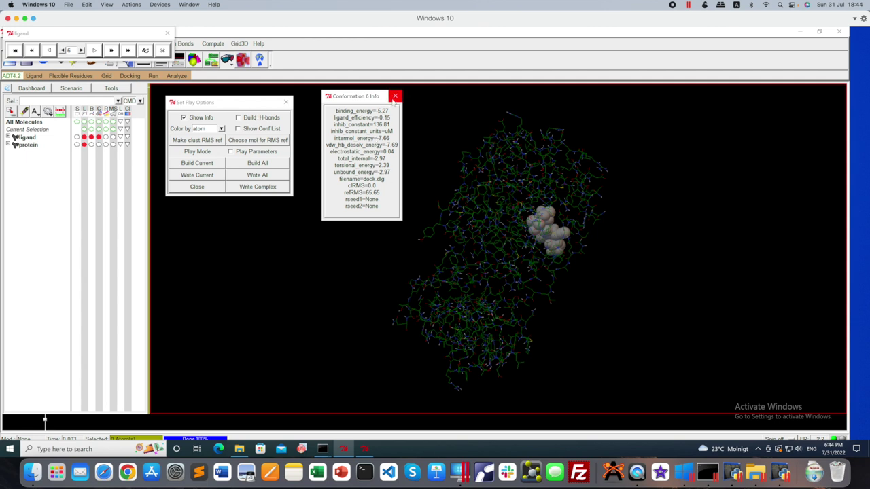
pyautogui.click(395, 97)
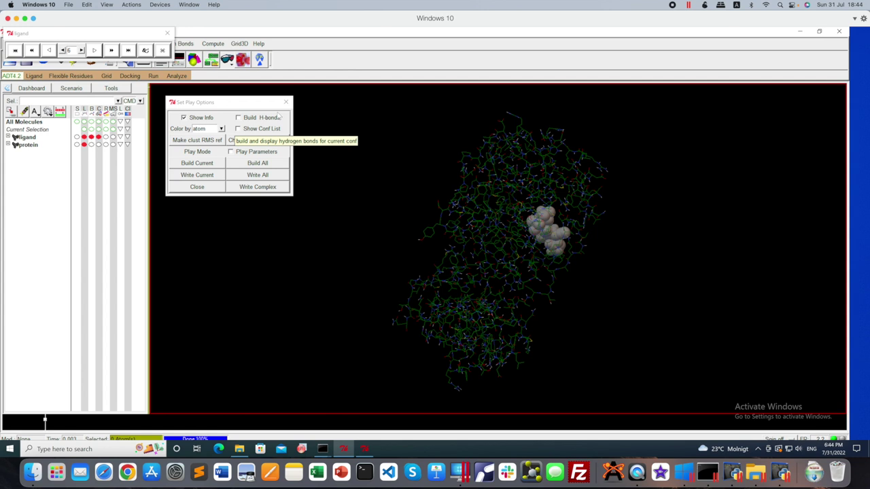
pyautogui.click(285, 102)
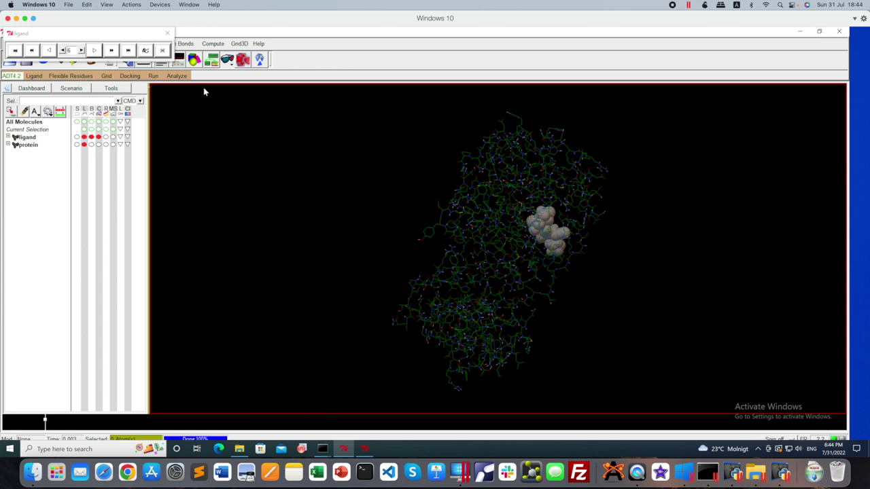
# Step: Show the docking's clustering histogram and enlarge its window to full height so the binding energy bars are spread out
pyautogui.click(181, 76)
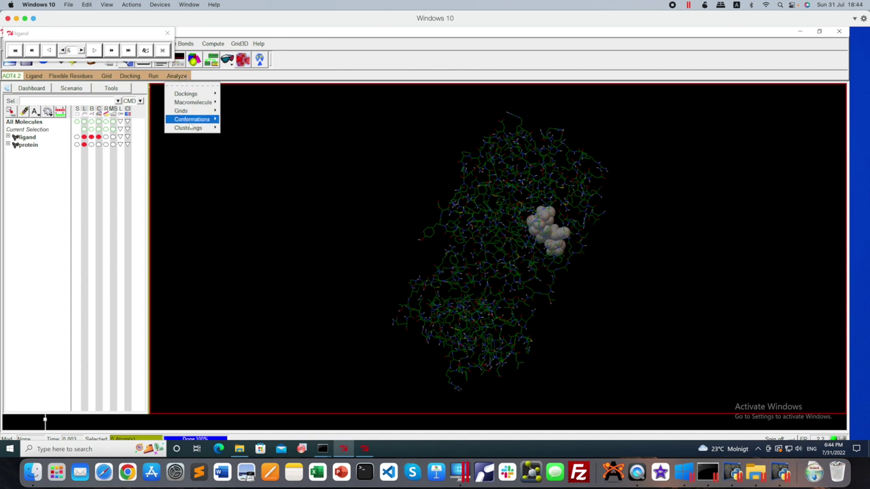
pyautogui.moveTo(193, 129)
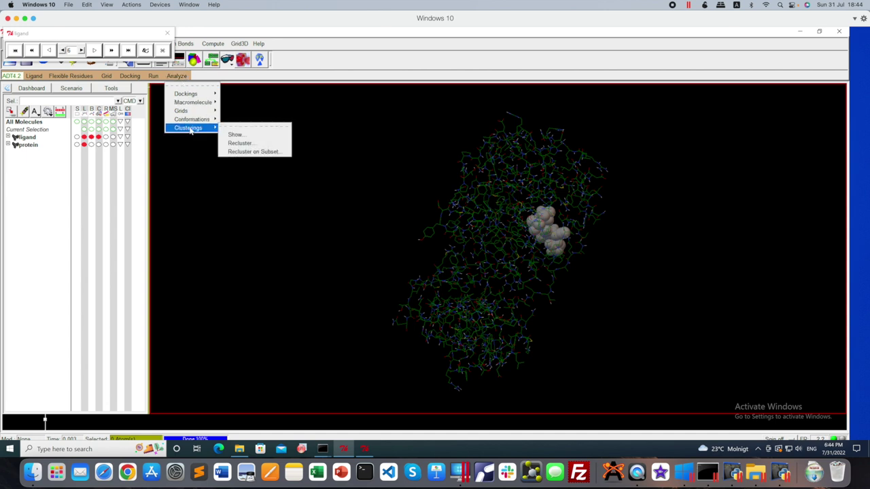
pyautogui.click(246, 135)
pyautogui.moveTo(205, 121); pyautogui.dragTo(194, 110)
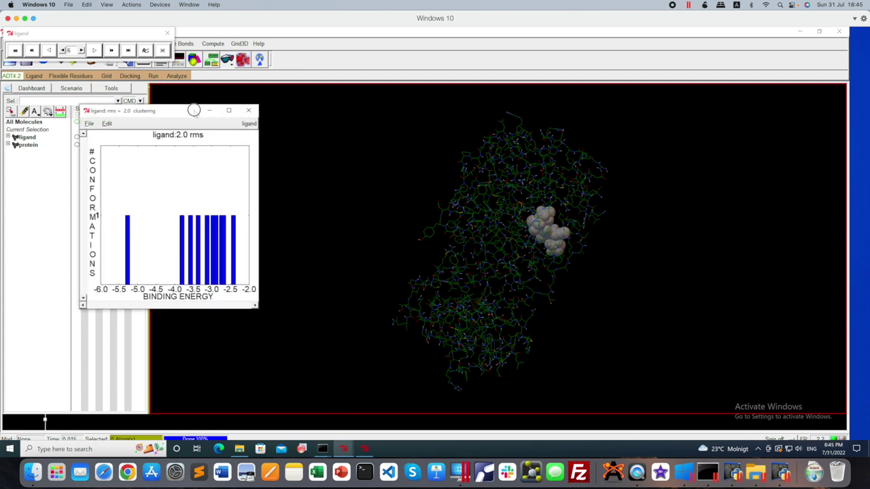
pyautogui.moveTo(258, 311); pyautogui.dragTo(509, 311)
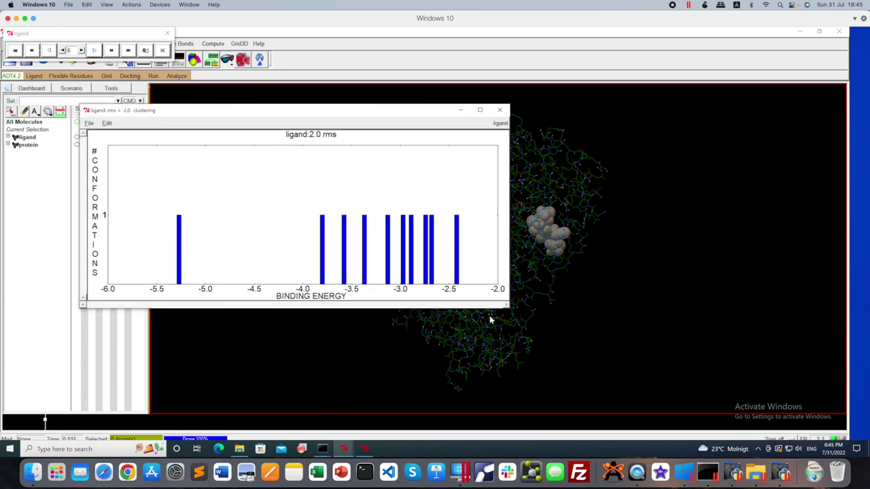
pyautogui.moveTo(347, 310); pyautogui.dragTo(347, 309)
pyautogui.doubleClick(346, 309)
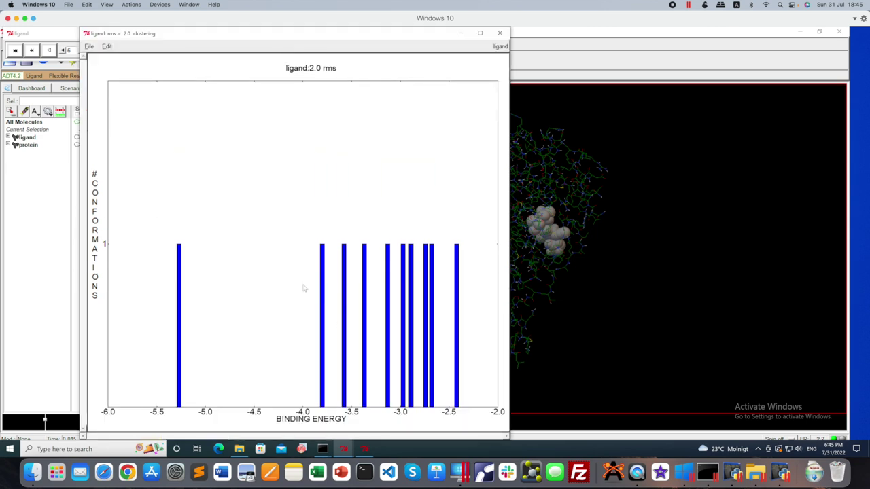
# Step: Switch to Finder and open dock.dlg from the Desktop's Autodock4 folder in Sublime Text
pyautogui.click(32, 470)
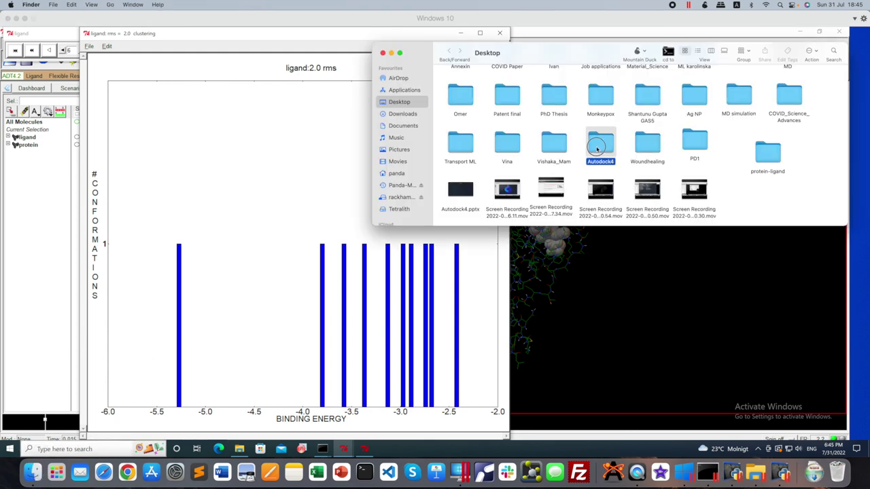
pyautogui.doubleClick(600, 143)
pyautogui.click(745, 181)
pyautogui.rightClick(744, 181)
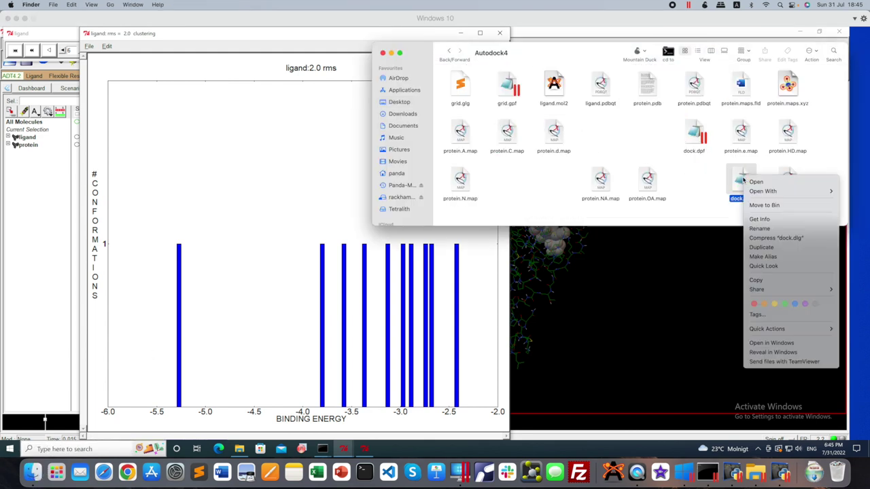
pyautogui.moveTo(766, 192)
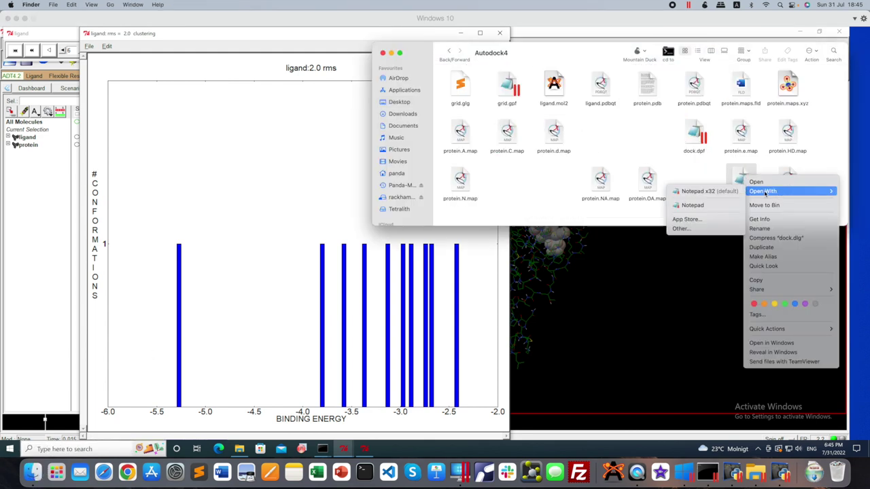
pyautogui.click(697, 229)
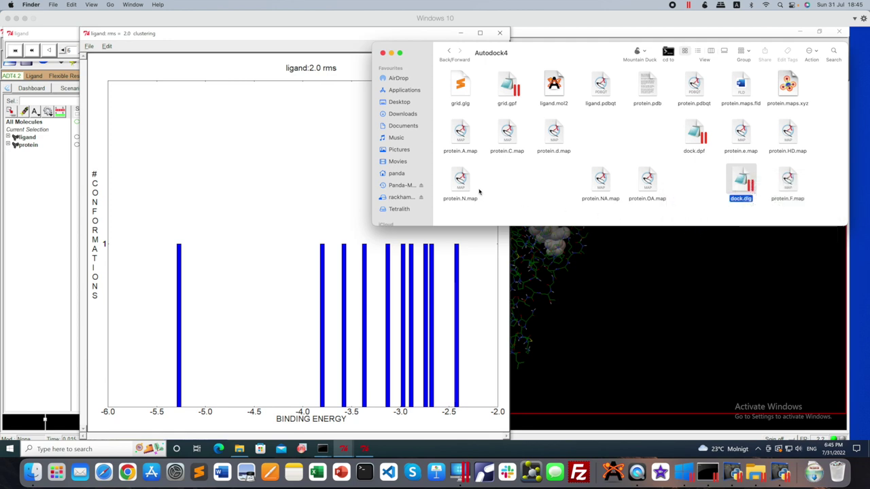
pyautogui.scroll(-3, 568, 188)
pyautogui.click(568, 187)
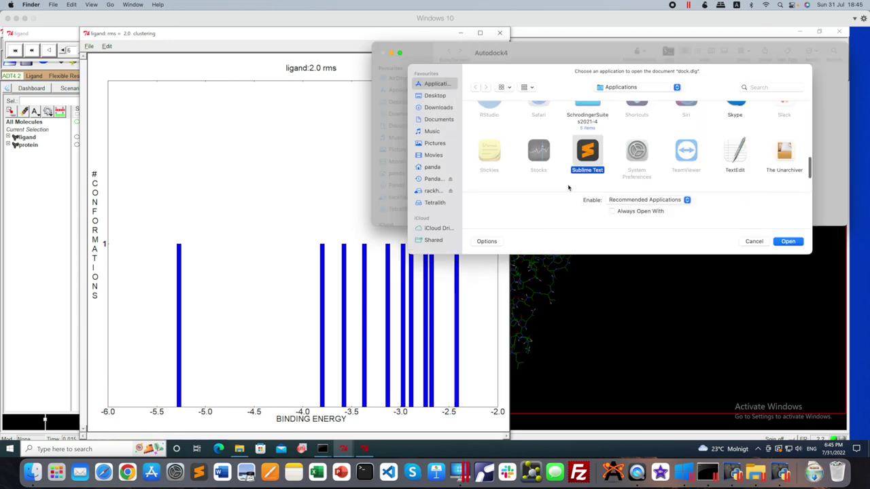
pyautogui.press('Return')
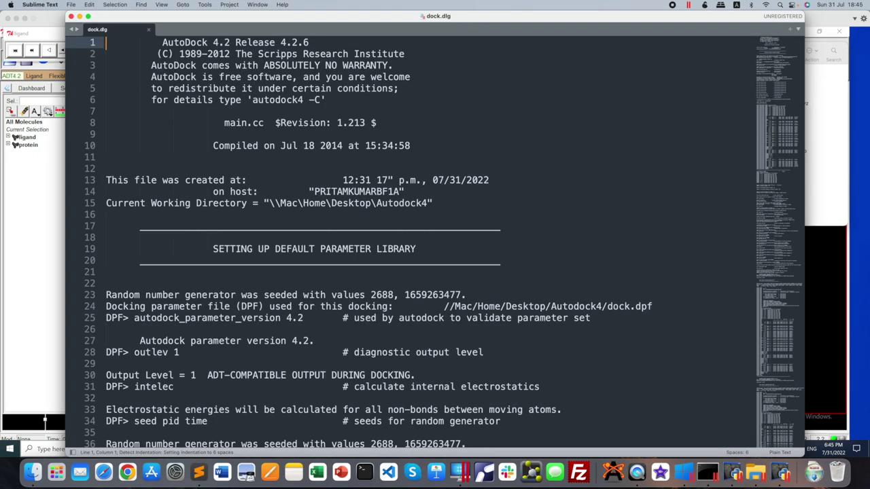
# Step: Search dock.dlg for "histogram" to find the clustering histogram table
pyautogui.scroll(-20, 485, 225)
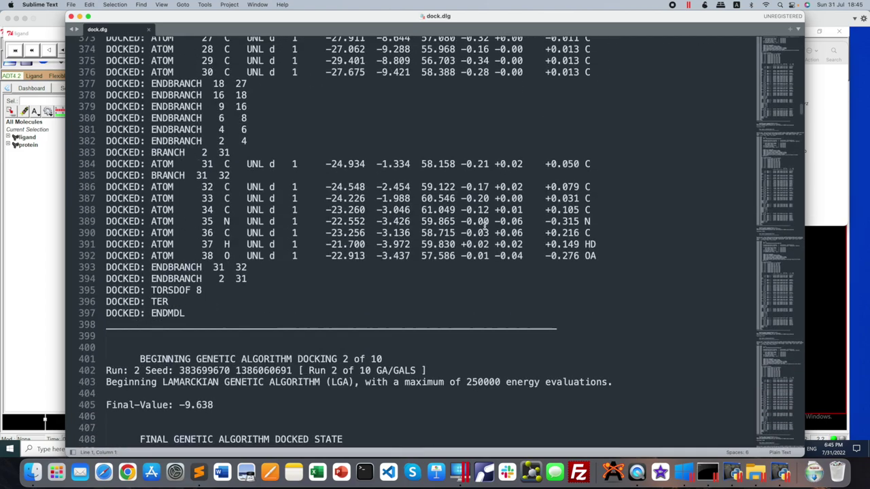
pyautogui.click(450, 224)
pyautogui.press('super+f')
pyautogui.write('histogram')
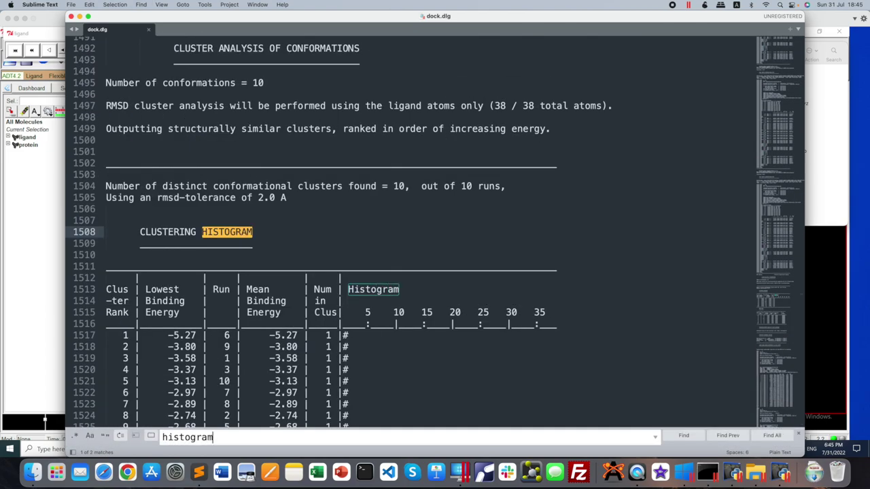
# Step: Examine the clustering histogram table in dock.dlg, highlighting the first-ranked cluster's binding energy, run number and conformation count
pyautogui.click(284, 231)
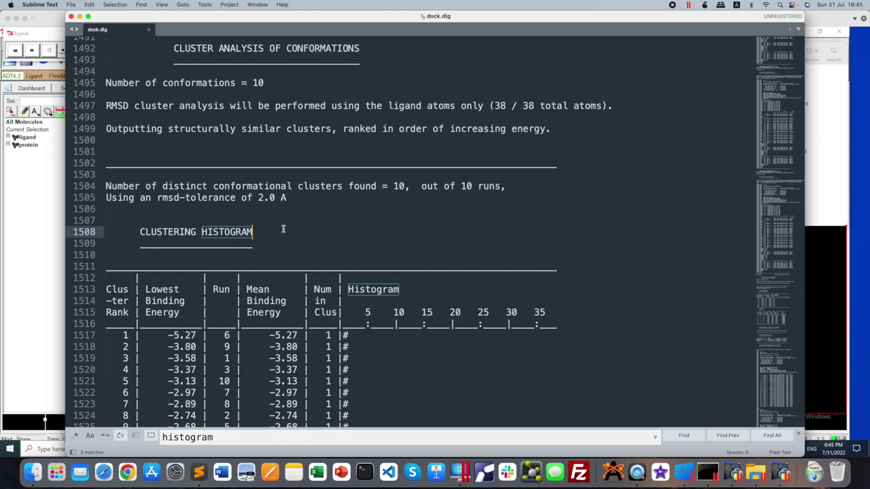
pyautogui.scroll(-4, 266, 233)
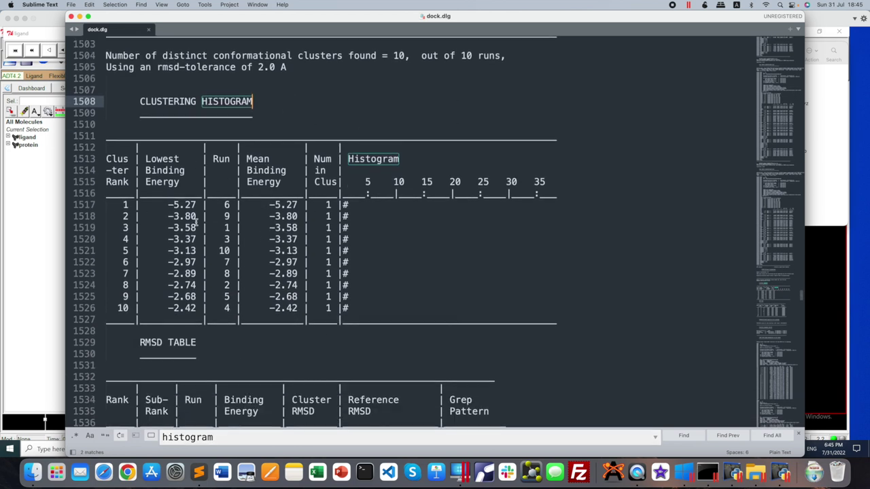
pyautogui.moveTo(233, 205); pyautogui.dragTo(164, 206)
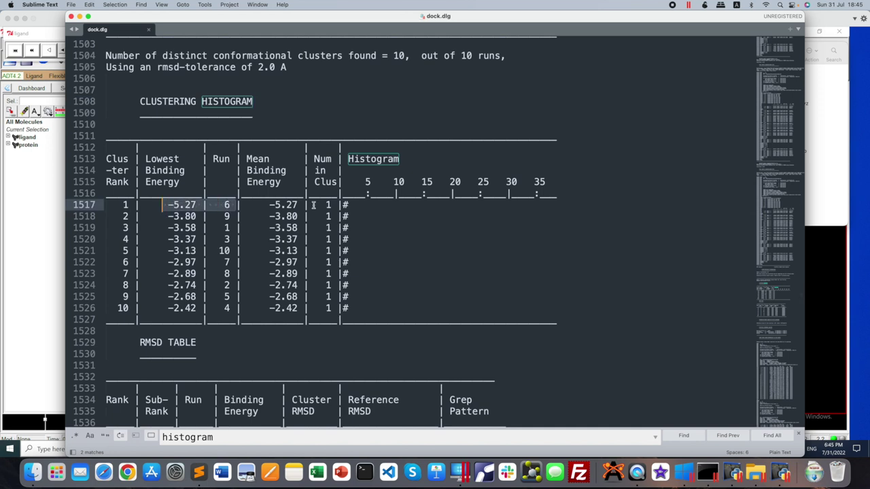
pyautogui.click(340, 205)
pyautogui.moveTo(344, 204); pyautogui.dragTo(347, 204)
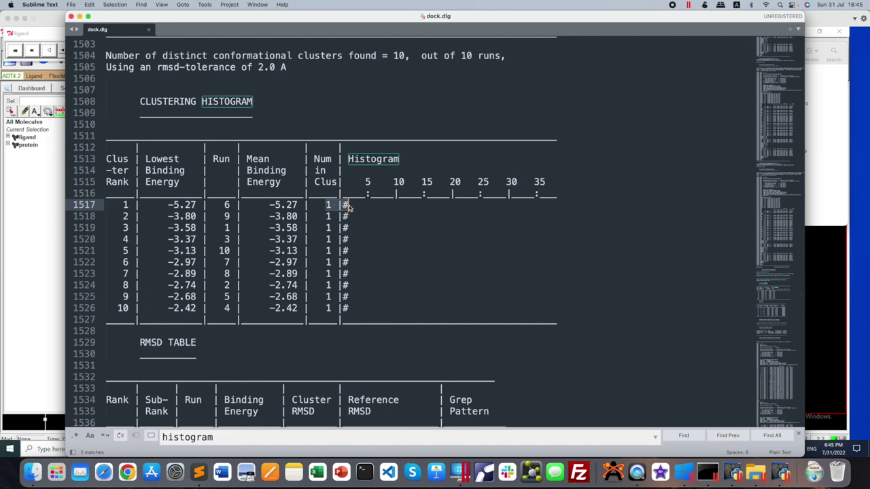
# Step: Arrange the dock.dlg window and the AutoDockTools clustering plot side by side
pyautogui.moveTo(306, 23); pyautogui.dragTo(668, 22)
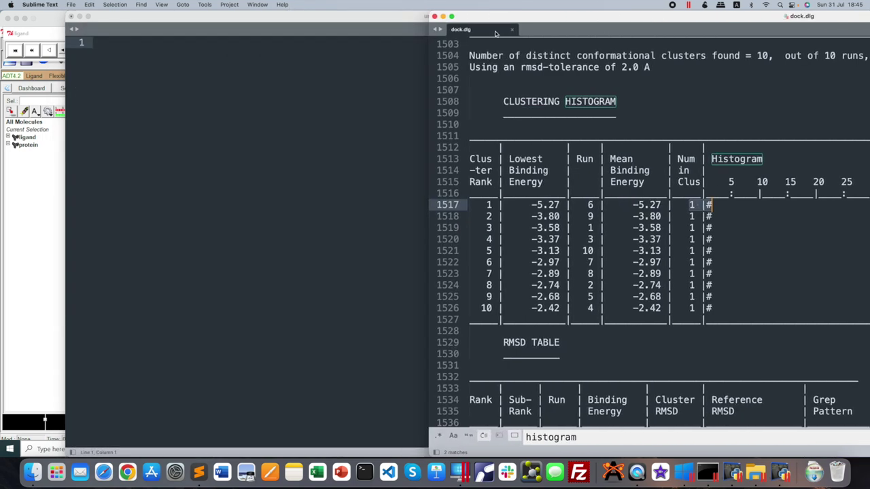
pyautogui.click(71, 31)
pyautogui.moveTo(317, 35); pyautogui.dragTo(275, 37)
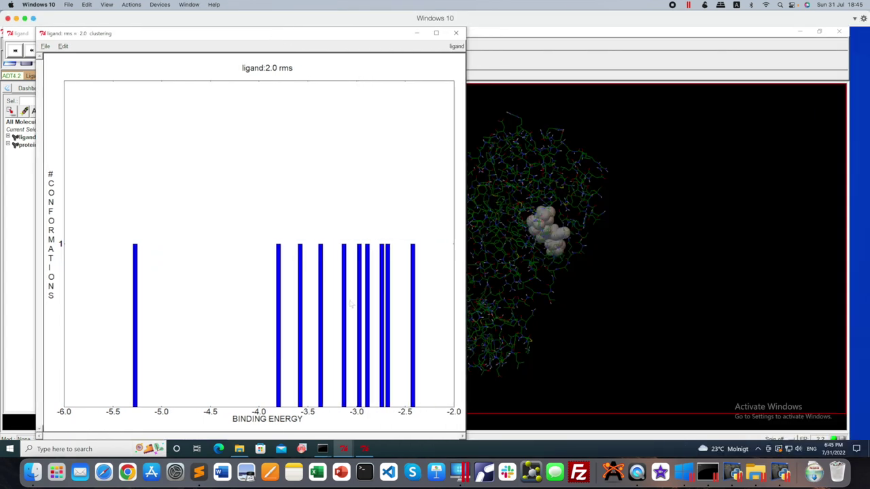
pyautogui.click(199, 472)
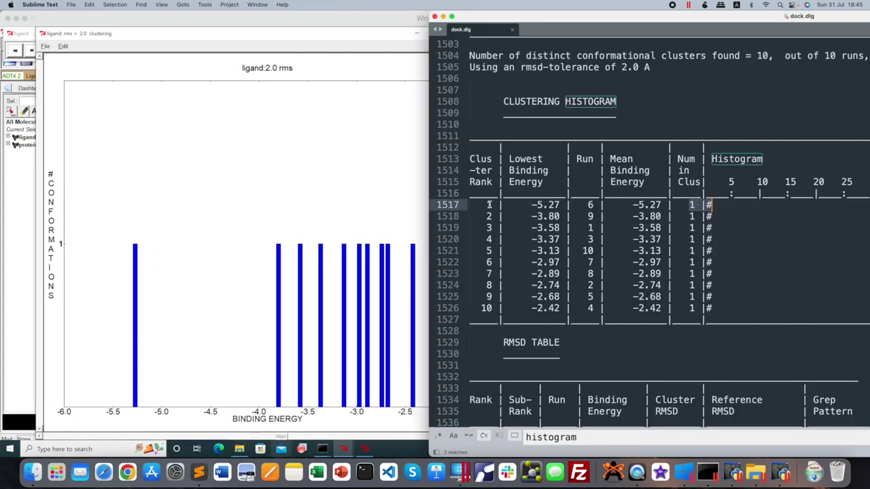
# Step: Compare the binding energy bars in the clustering plot with the cluster rank table in dock.dlg
pyautogui.click(238, 304)
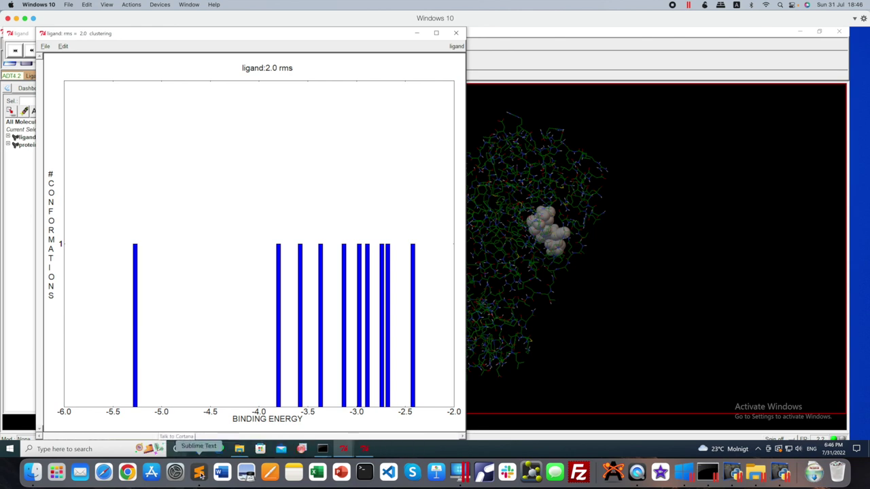
pyautogui.click(199, 474)
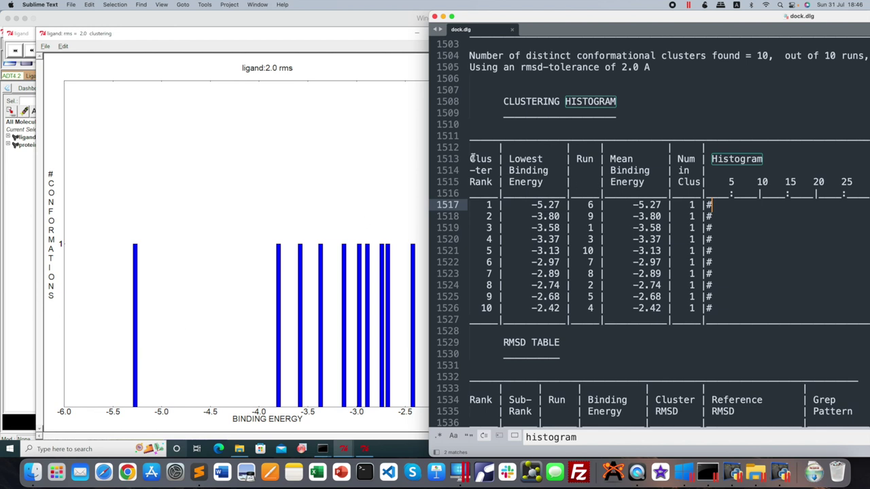
pyautogui.moveTo(471, 157); pyautogui.dragTo(633, 181)
pyautogui.click(735, 307)
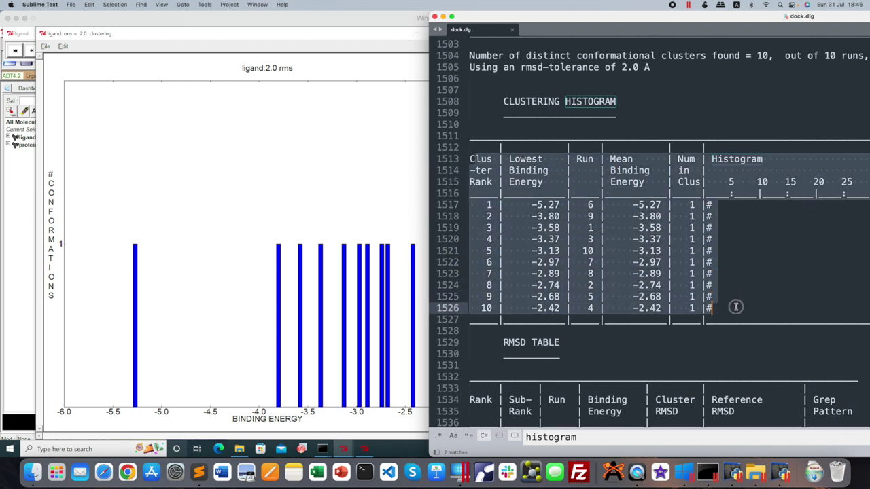
pyautogui.click(297, 195)
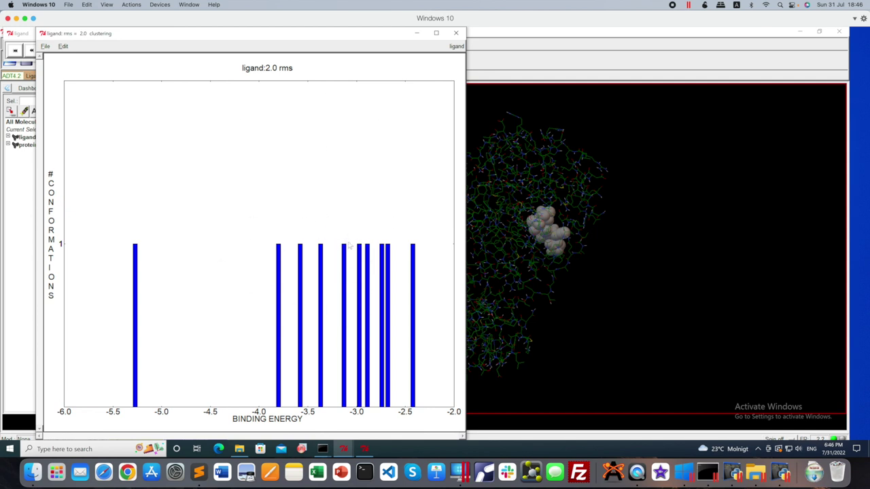
# Step: Write the clustering histogram as a PostScript file named cluster in the Desktop's Autodock4 folder
pyautogui.click(44, 46)
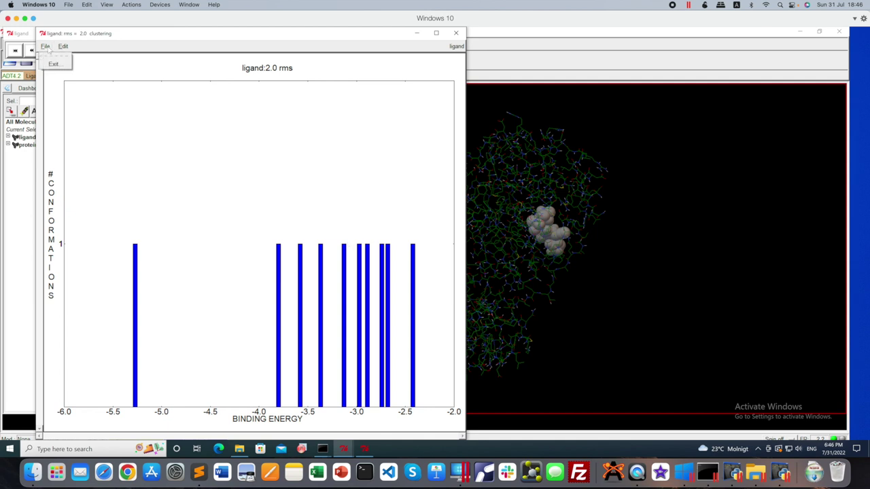
pyautogui.click(63, 46)
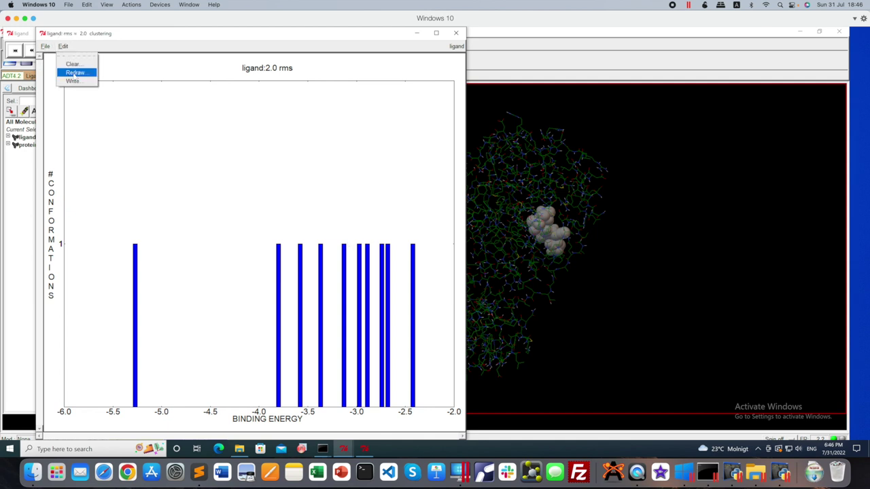
pyautogui.click(73, 81)
pyautogui.click(168, 204)
pyautogui.click(169, 209)
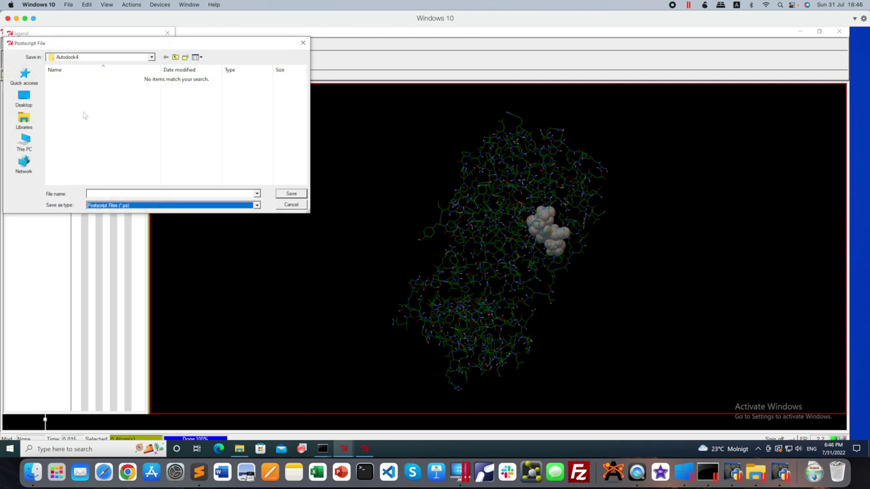
pyautogui.click(25, 99)
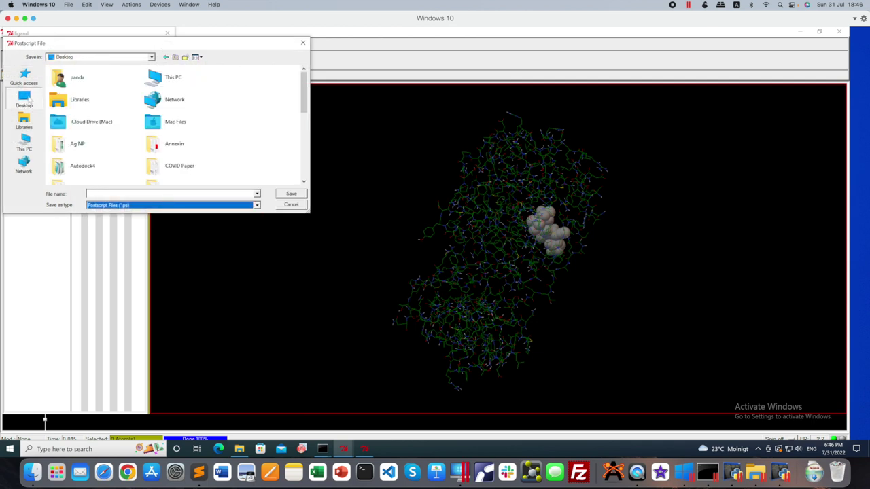
pyautogui.doubleClick(78, 165)
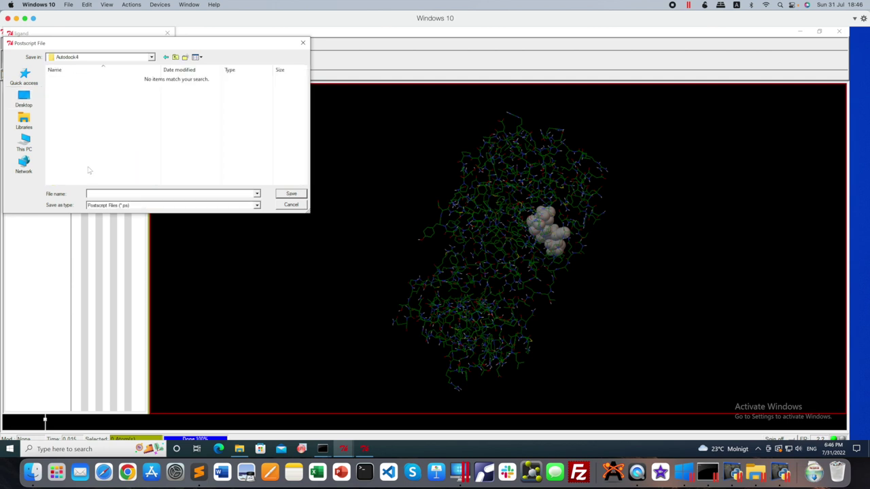
pyautogui.click(119, 194)
pyautogui.write('cluster')
pyautogui.click(294, 193)
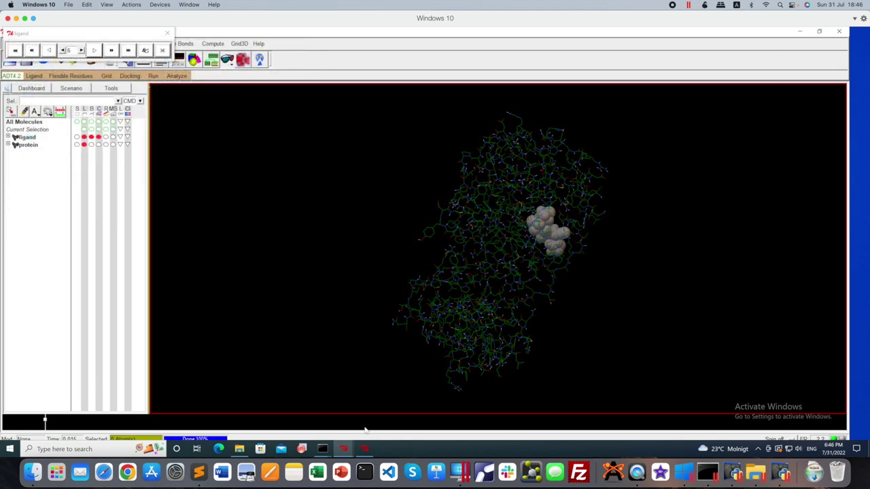
# Step: Bring the clustering histogram window back to the front and close it
pyautogui.click(365, 449)
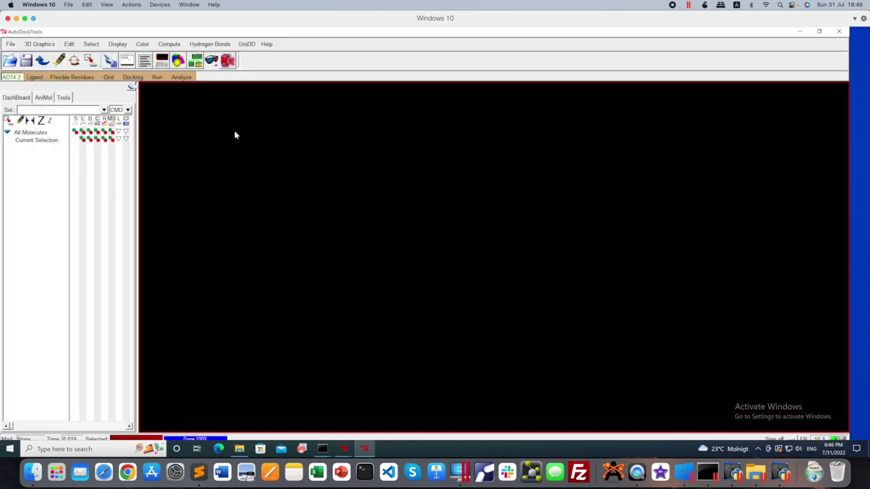
pyautogui.click(365, 449)
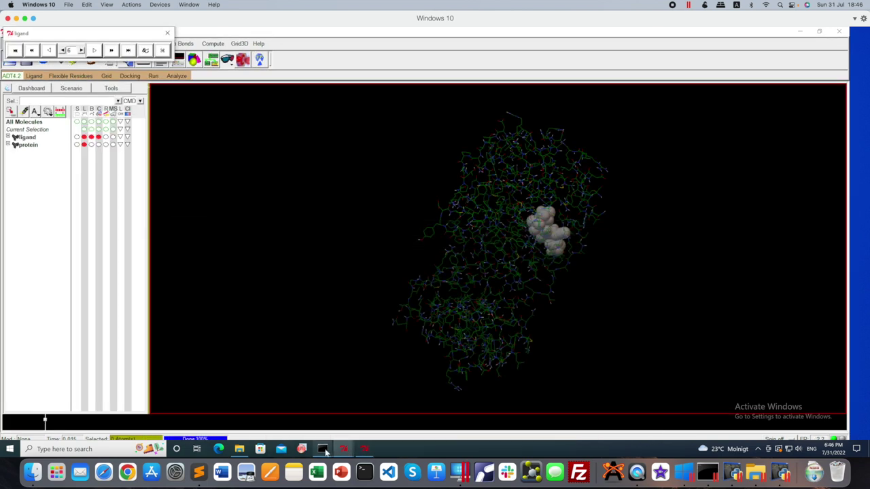
pyautogui.moveTo(343, 449)
pyautogui.click(394, 420)
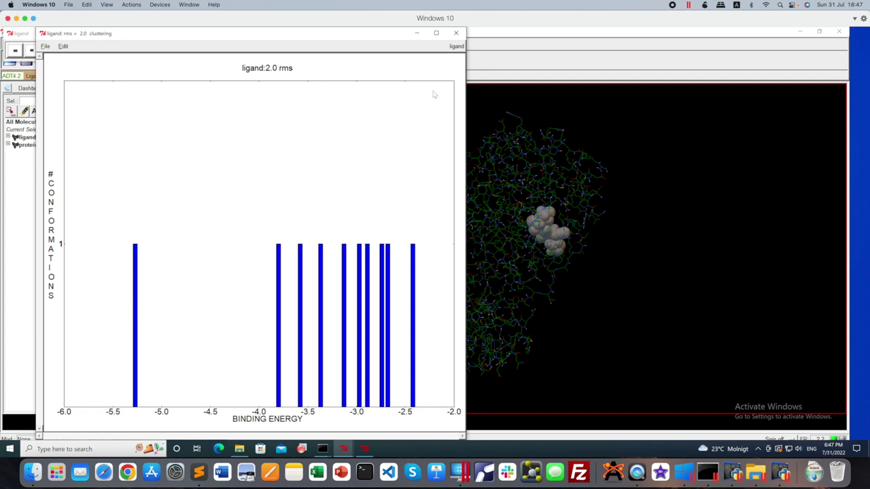
pyautogui.click(456, 34)
pyautogui.click(177, 75)
pyautogui.moveTo(194, 129)
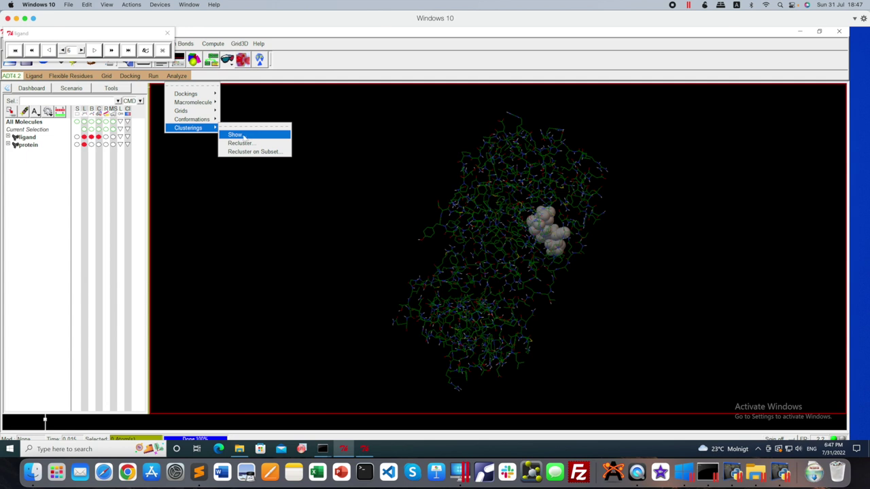
pyautogui.click(340, 150)
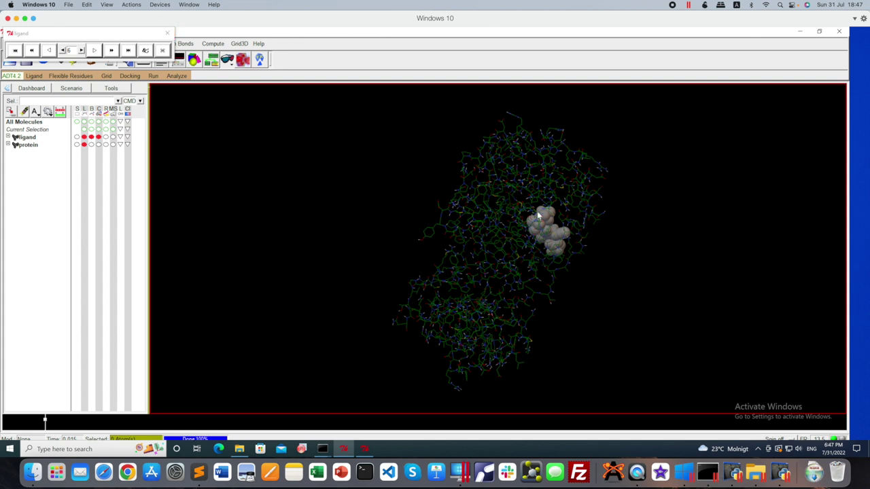
# Step: Go back to conformation 6 with its info window closed, and turn on Build H-bonds in the play options
pyautogui.click(81, 51)
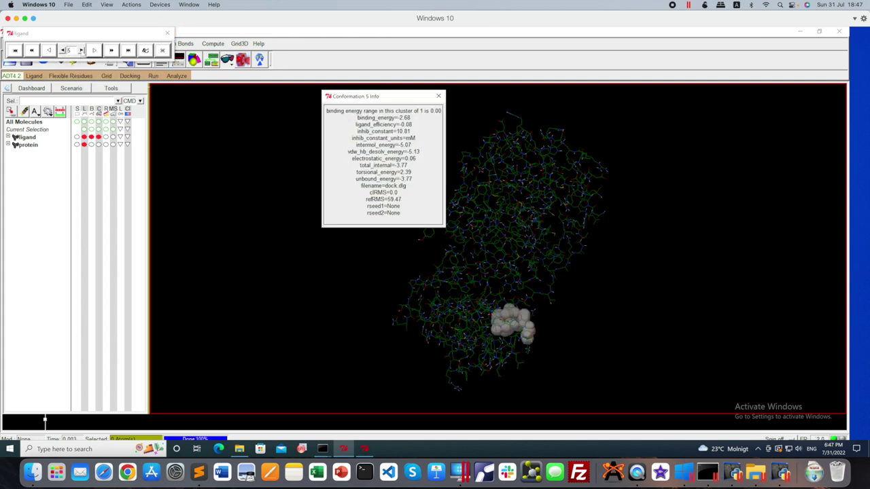
pyautogui.click(438, 96)
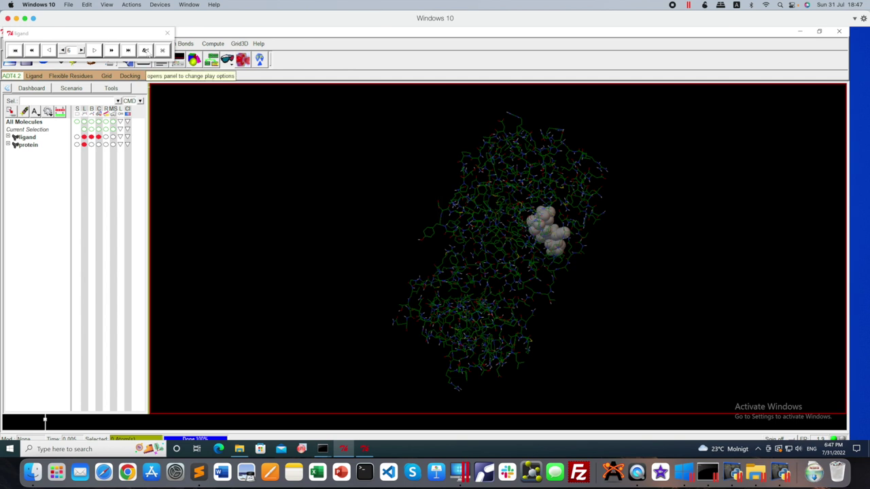
pyautogui.click(144, 50)
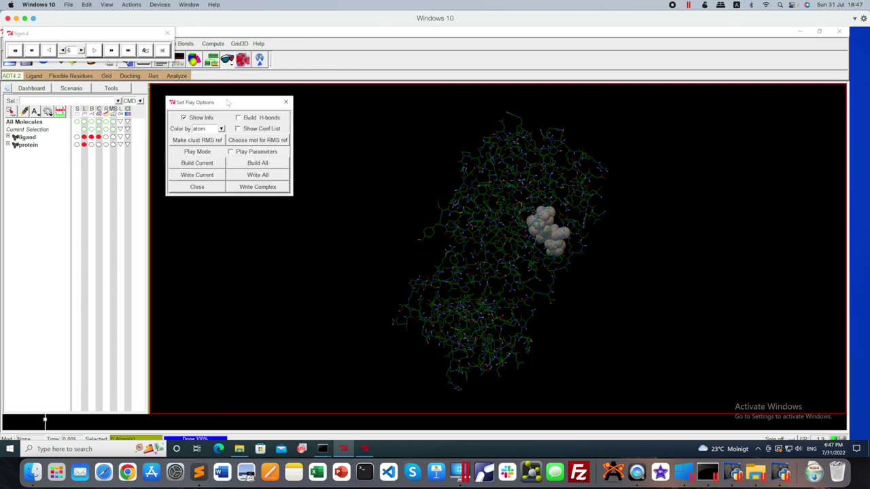
pyautogui.moveTo(222, 99); pyautogui.dragTo(218, 98)
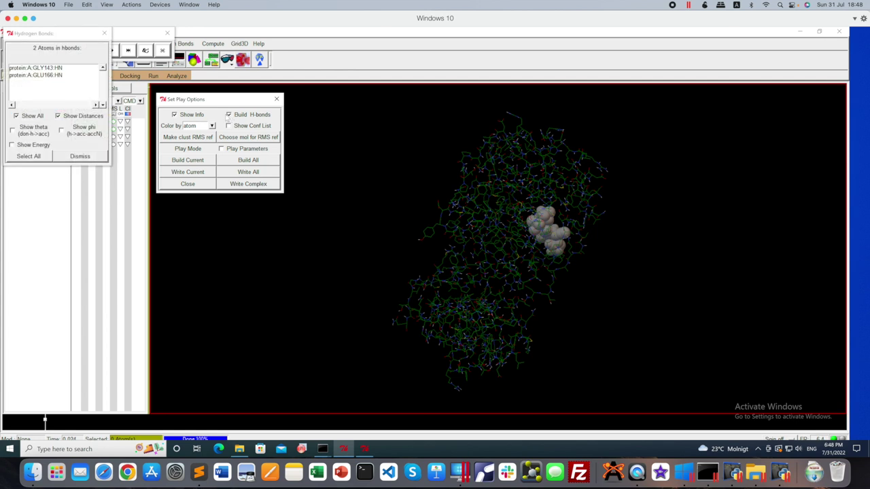
# Step: Show the energy, theta and phi values of the hydrogen bonds, and dismiss the Hydrogen Bonds window
pyautogui.click(58, 36)
pyautogui.moveTo(58, 35); pyautogui.dragTo(365, 91)
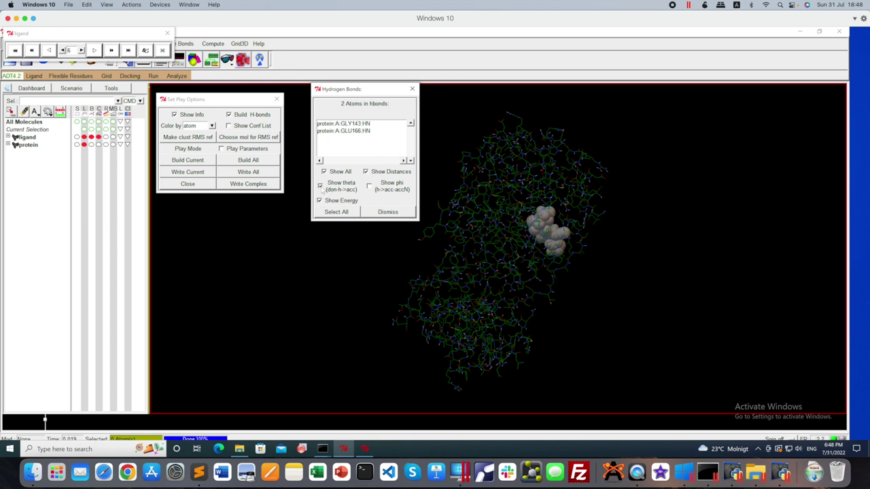
pyautogui.click(369, 187)
pyautogui.click(390, 212)
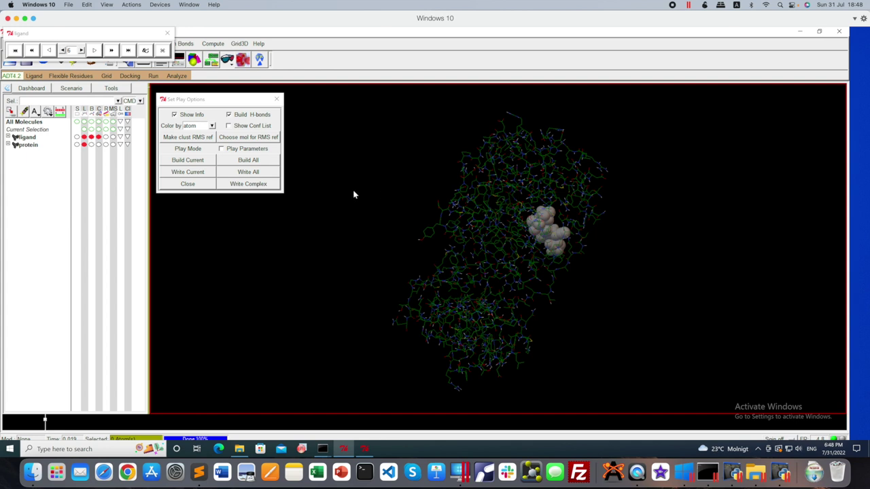
# Step: Turn off Build H-bonds and build all the ligand conformations as separate molecules
pyautogui.moveTo(240, 101); pyautogui.dragTo(361, 102)
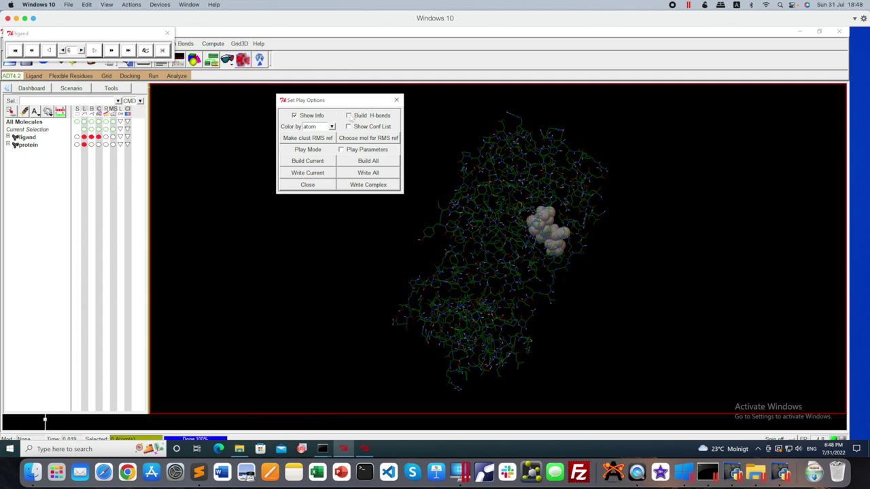
pyautogui.click(369, 163)
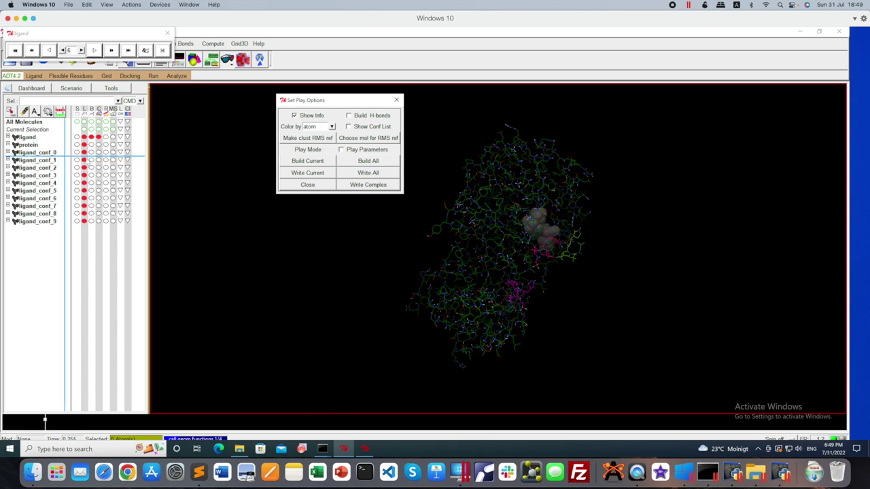
# Step: Hide the line display of ligand_conf_1 through ligand_conf_9, leaving only ligand_conf_0 of the built conformations shown
pyautogui.click(83, 160)
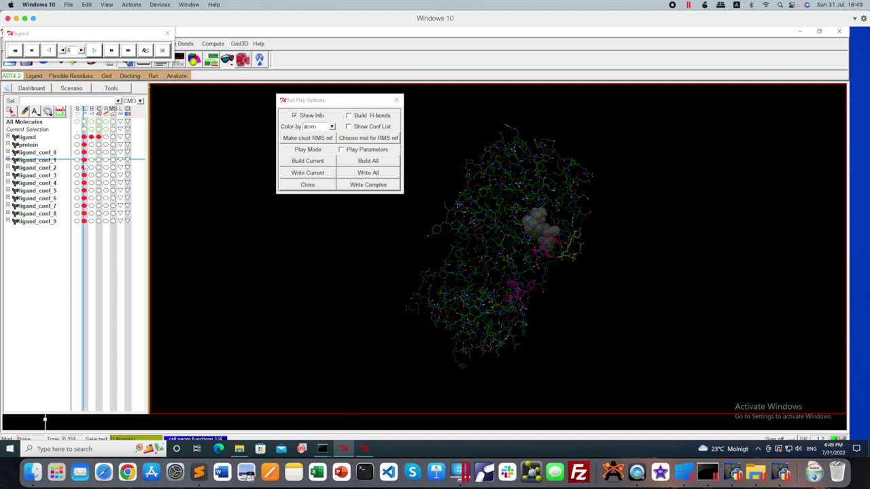
pyautogui.click(84, 175)
pyautogui.click(83, 182)
pyautogui.click(83, 190)
pyautogui.click(83, 197)
pyautogui.click(83, 205)
pyautogui.click(83, 214)
pyautogui.click(83, 221)
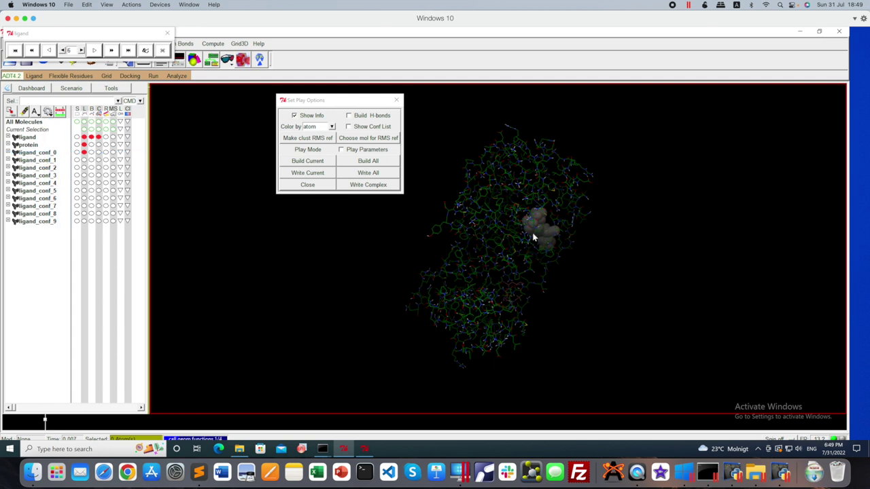
# Step: Show the lines of ligand_conf_1 again and display both ligand_conf_0 and ligand_conf_1 as atomic spheres
pyautogui.click(84, 152)
pyautogui.click(84, 160)
pyautogui.click(99, 160)
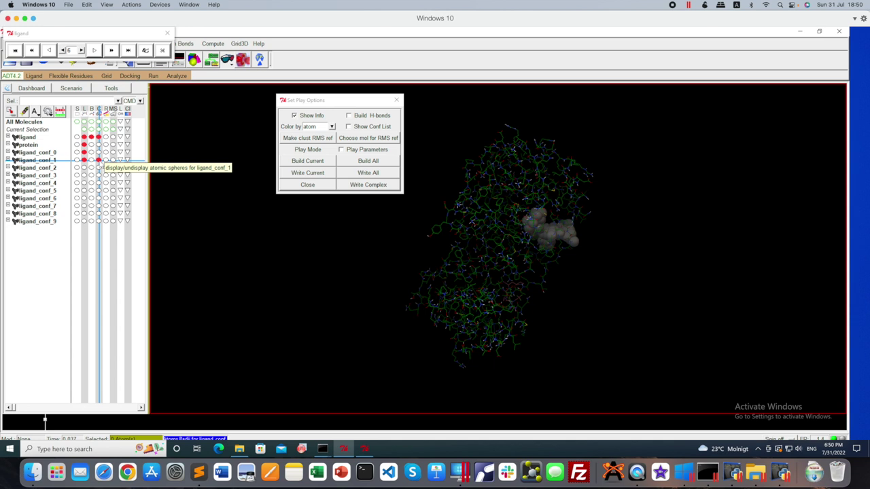
pyautogui.click(99, 152)
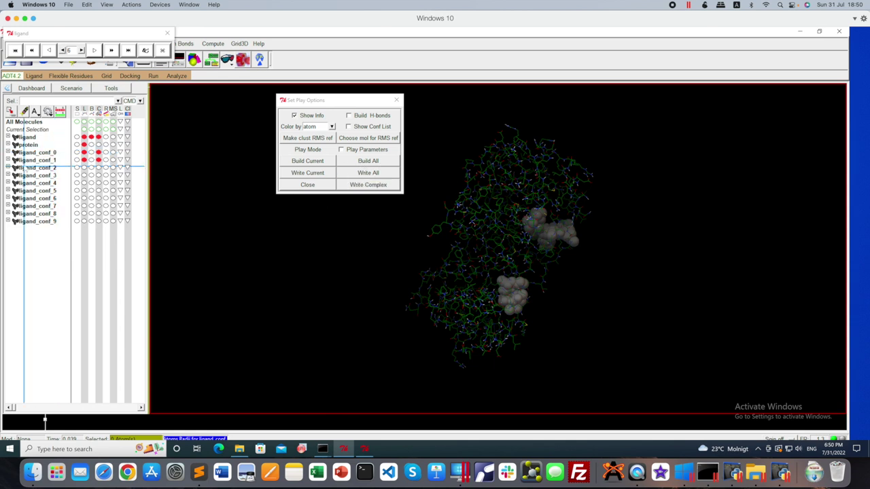
# Step: Write all the conformations to files and switch to Finder to look through the Autodock4 folder for them
pyautogui.click(368, 174)
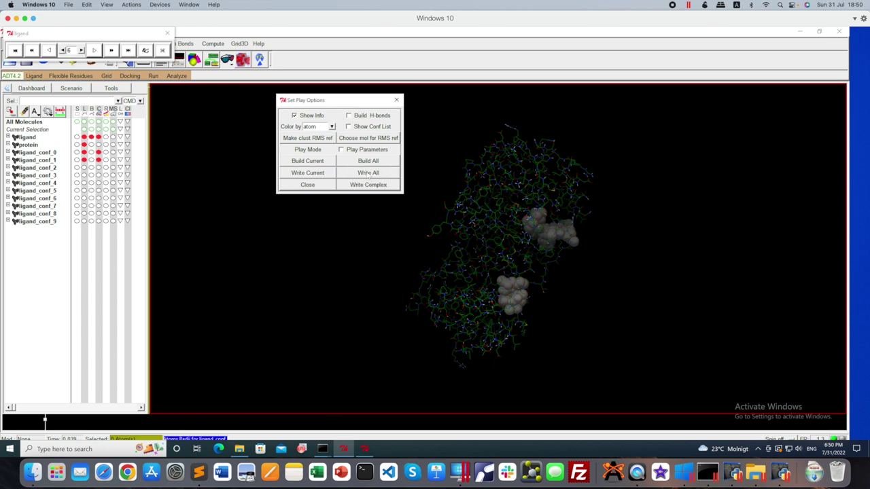
pyautogui.press('super+Tab')
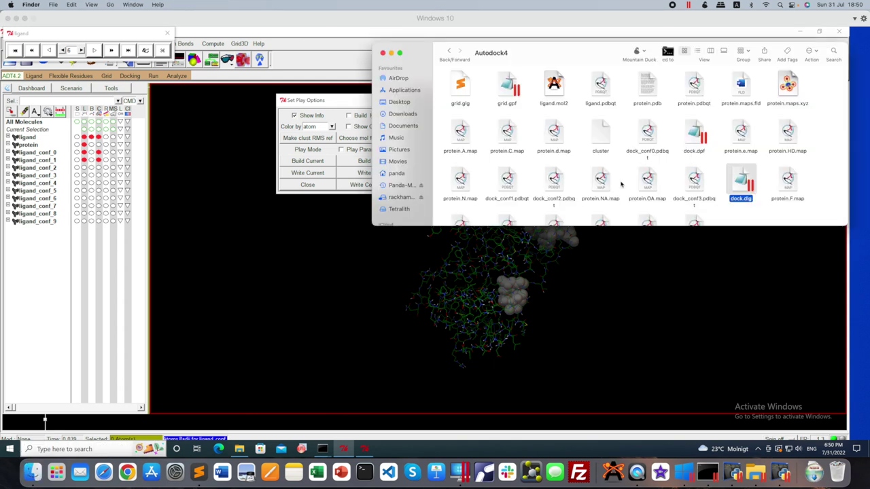
pyautogui.scroll(-2, 617, 192)
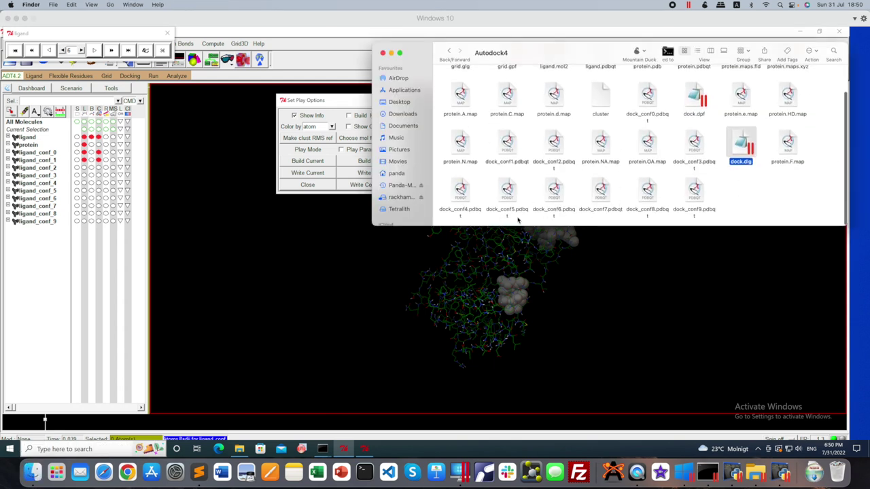
pyautogui.scroll(2, 474, 215)
pyautogui.scroll(-2, 474, 214)
# Step: Go through the written conformation files in the Autodock4 folder, from dock_conf1.pdbqt to dock_conf8.pdbqt
pyautogui.click(509, 148)
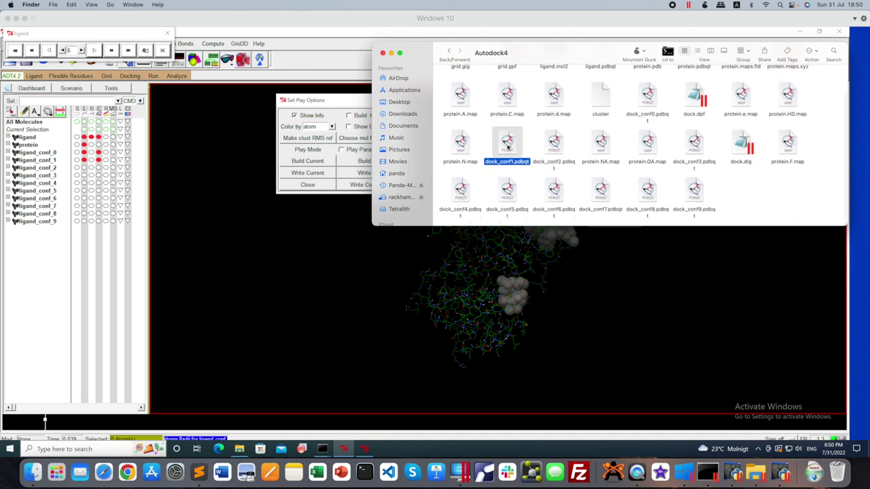
pyautogui.click(560, 142)
pyautogui.click(687, 156)
pyautogui.click(465, 195)
pyautogui.click(507, 197)
pyautogui.click(557, 198)
pyautogui.click(600, 198)
pyautogui.click(645, 198)
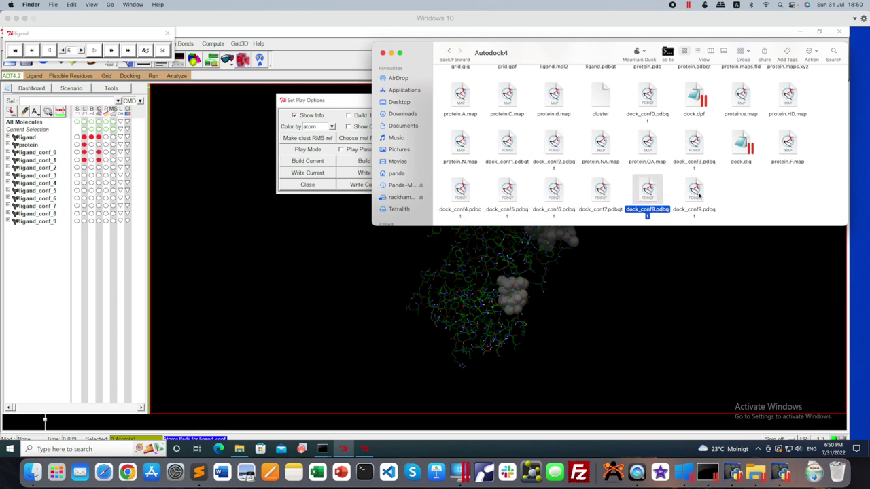
# Step: Review the written conformation files dock_conf0.pdbqt to dock_conf9.pdbqt in the Autodock4 folder
pyautogui.click(699, 195)
pyautogui.scroll(2, 652, 136)
pyautogui.click(649, 133)
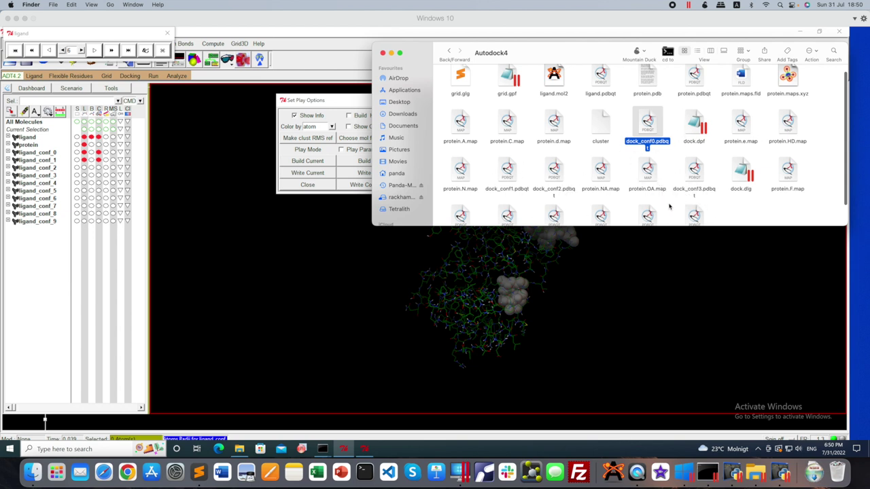
pyautogui.scroll(-2, 669, 206)
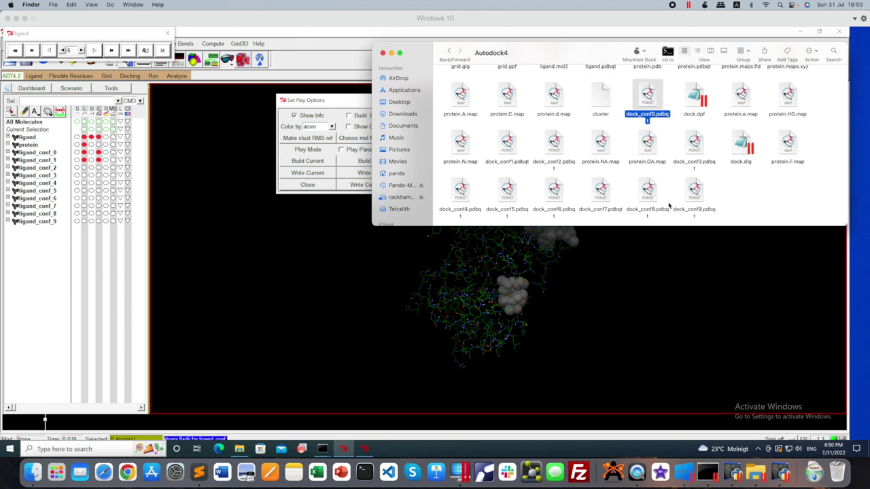
pyautogui.scroll(-1, 669, 205)
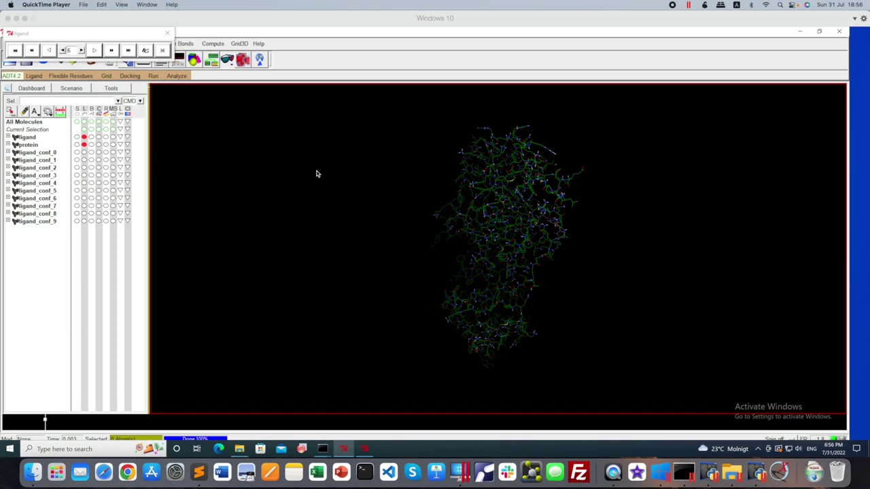
# Step: Write the complex of the receptor and the current ligand conformation to the Autodock4 folder as bestcomplex.pdbqt
pyautogui.click(145, 50)
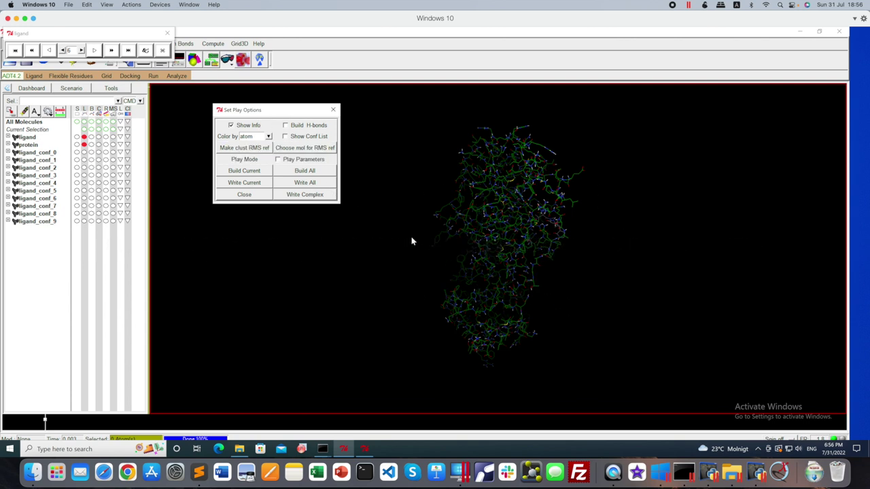
pyautogui.click(307, 195)
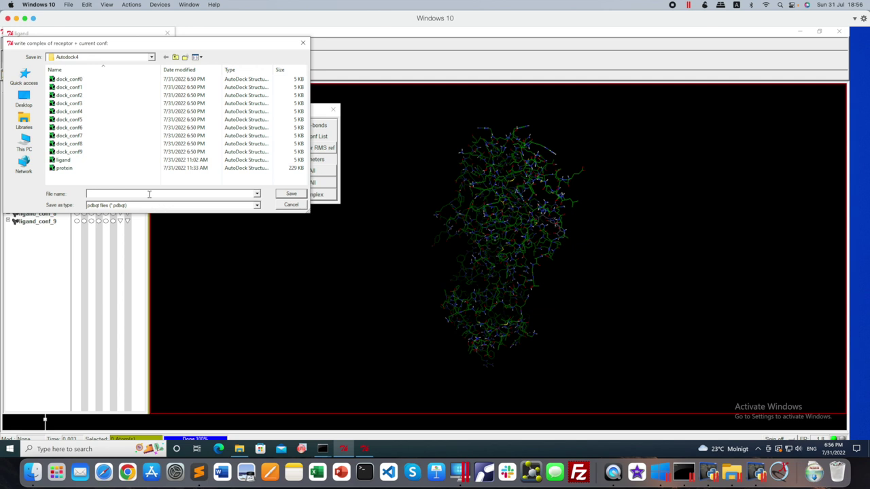
pyautogui.click(149, 194)
pyautogui.write('bee')
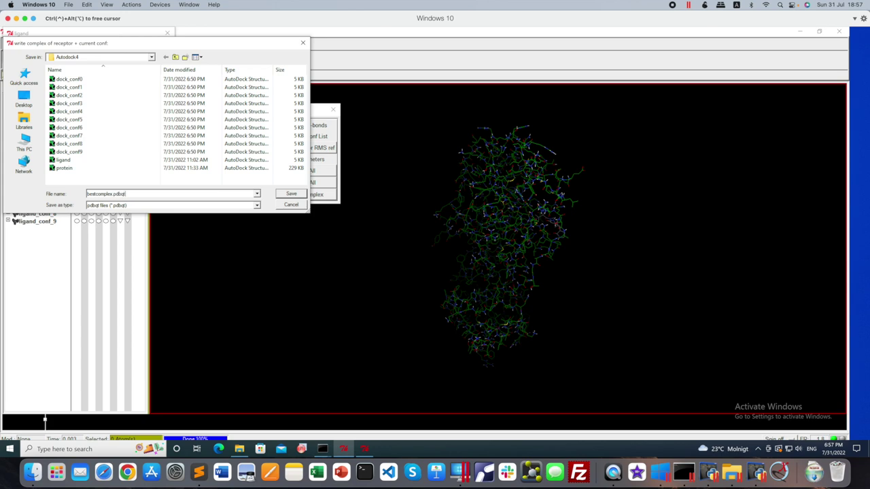
pyautogui.press('Return')
pyautogui.hotkey('ctrl', 'alt')
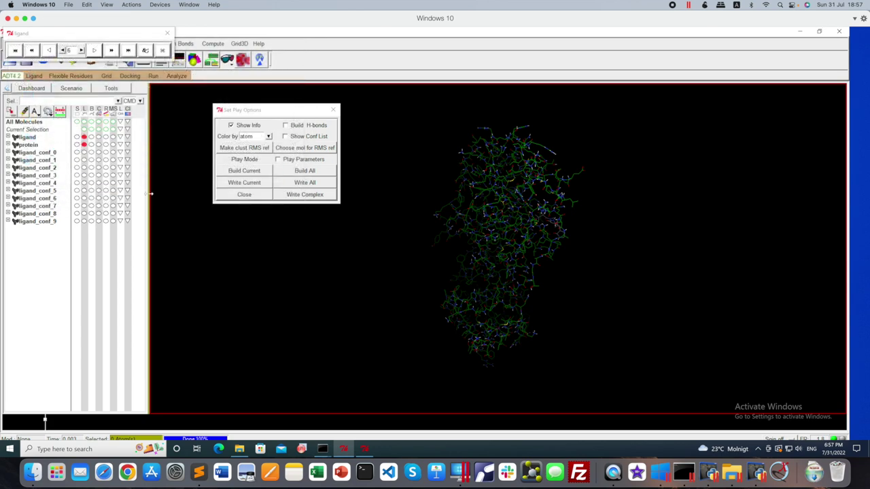
# Step: Open bestcomplex.pdbqt from the Autodock4 folder in ChimeraX, inspect the docked complex from several angles, and close it
pyautogui.click(26, 478)
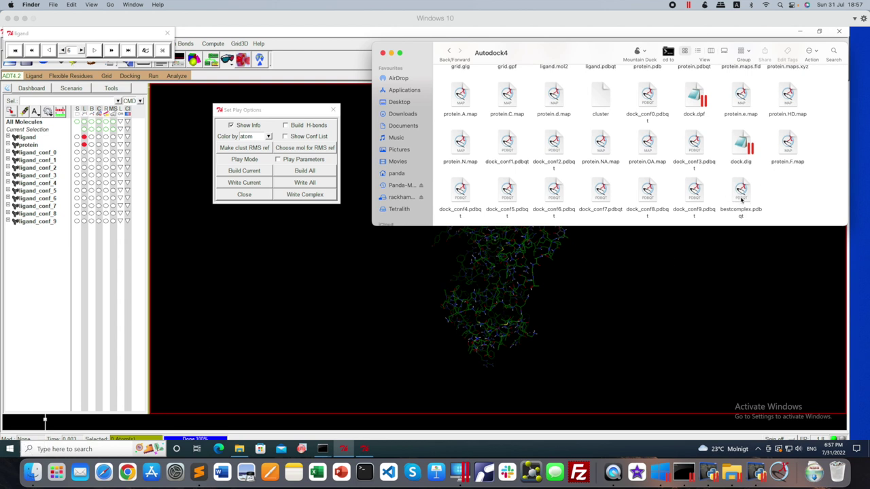
pyautogui.click(740, 200)
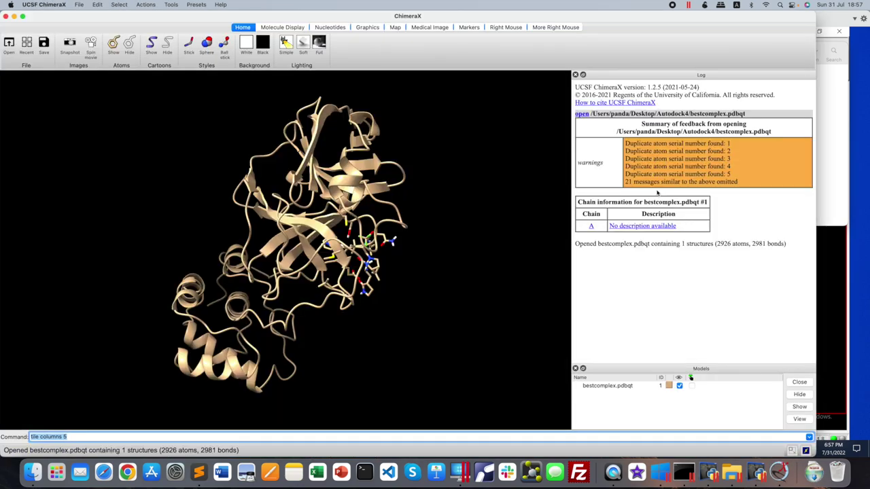
pyautogui.moveTo(380, 190)
pyautogui.mouseDown()
pyautogui.moveTo(398, 155)
pyautogui.moveTo(406, 215)
pyautogui.moveTo(381, 199)
pyautogui.mouseUp()
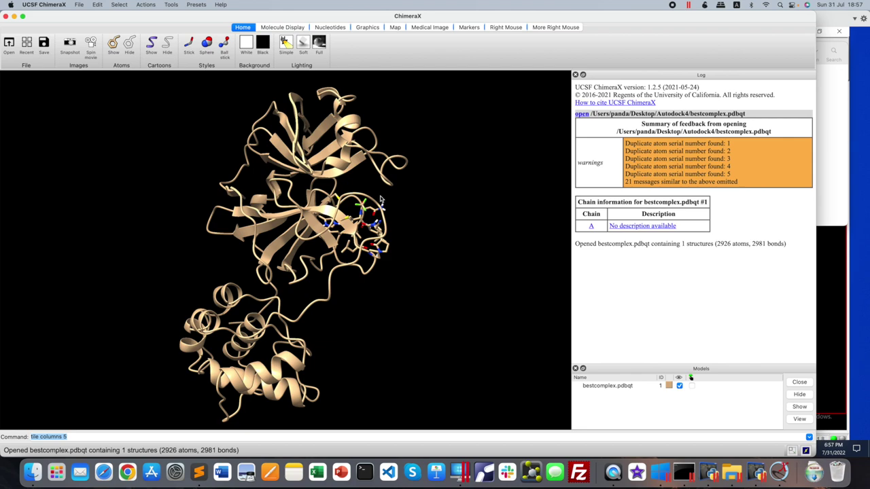
pyautogui.moveTo(356, 257); pyautogui.dragTo(399, 258)
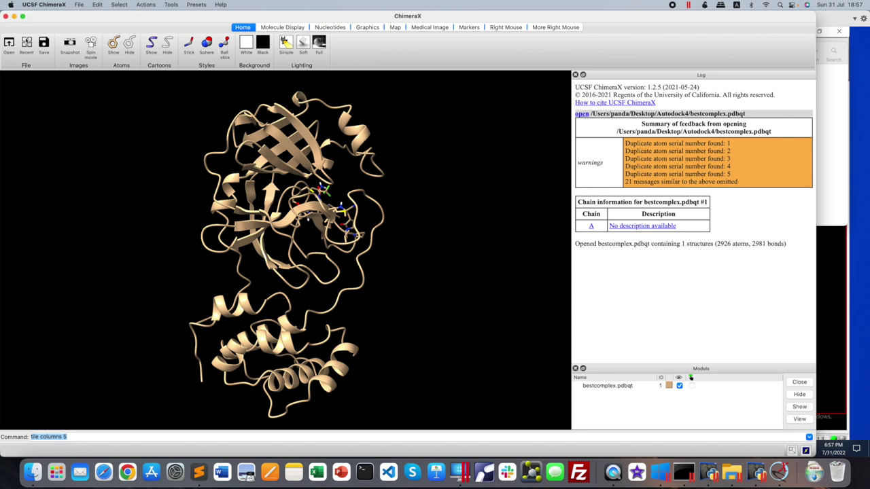
pyautogui.moveTo(340, 228); pyautogui.dragTo(334, 232)
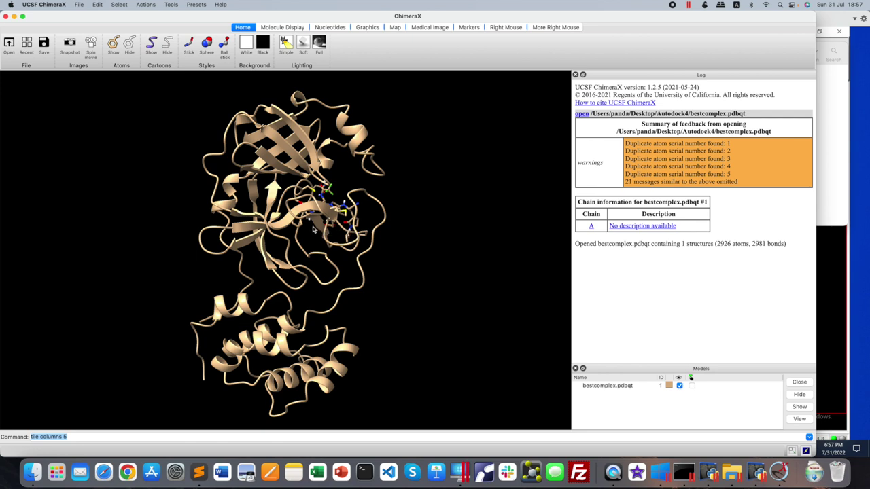
pyautogui.click(6, 16)
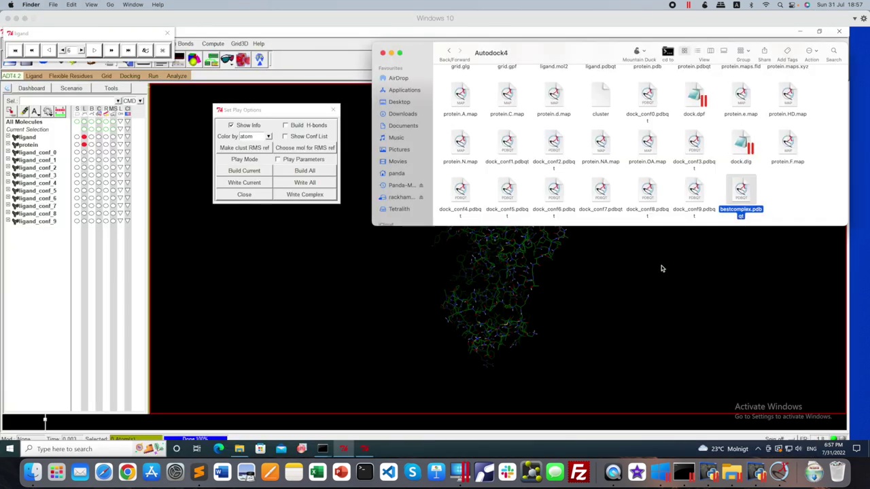
# Step: Switch back to AutoDockTools, select ligand_conf_5 and display it as both lines and CPK spheres on the protein
pyautogui.click(719, 255)
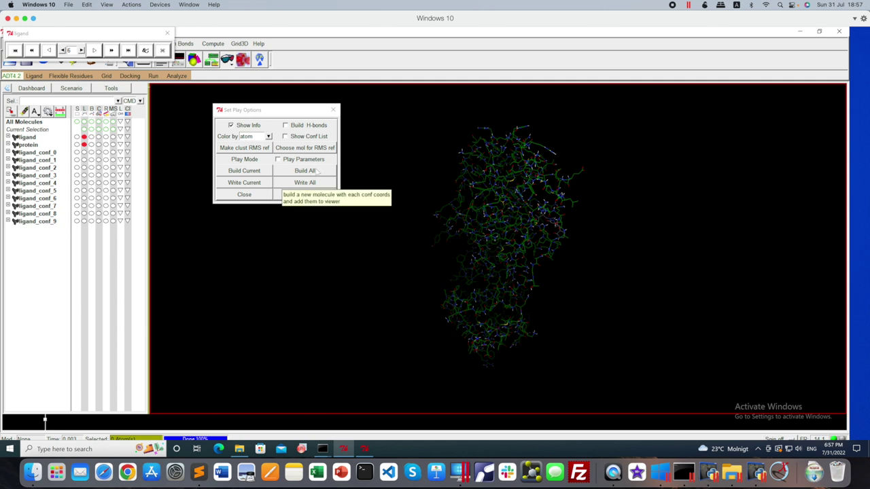
pyautogui.moveTo(551, 229); pyautogui.dragTo(523, 227)
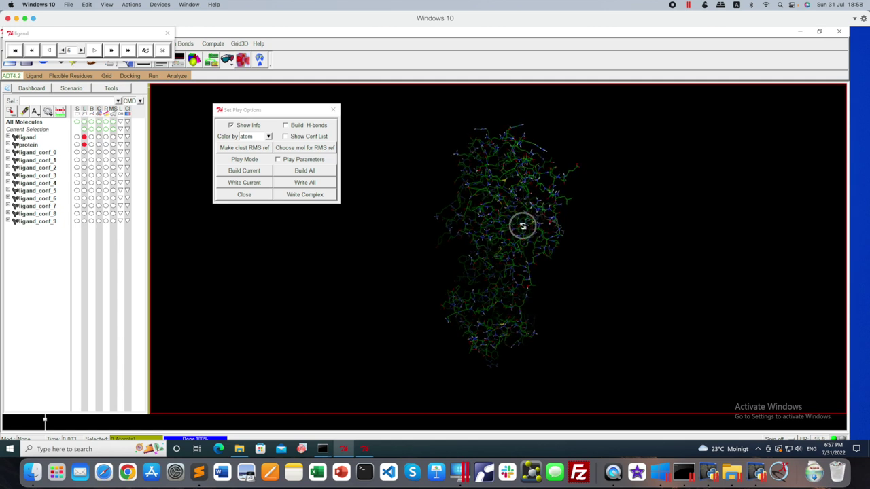
pyautogui.click(77, 190)
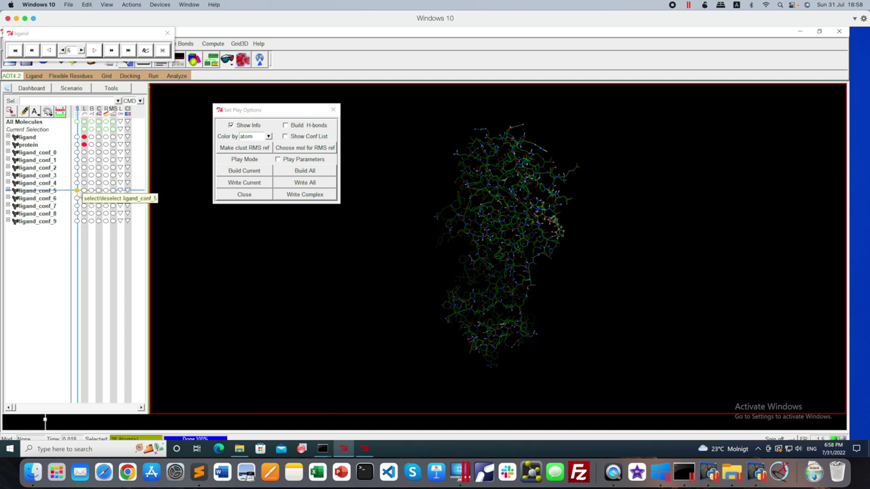
pyautogui.click(84, 191)
pyautogui.click(98, 191)
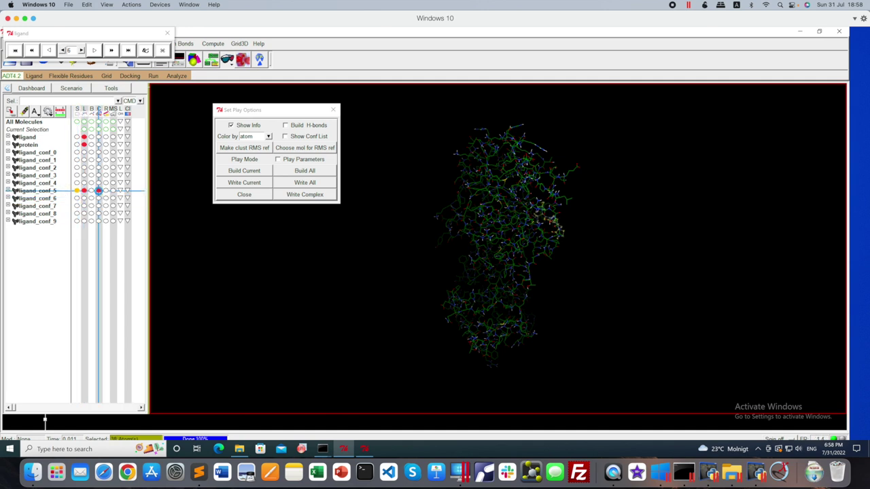
pyautogui.click(98, 191)
pyautogui.moveTo(537, 258)
pyautogui.mouseDown(button='middle')
pyautogui.moveTo(484, 258)
pyautogui.moveTo(521, 254)
pyautogui.mouseUp(button='middle')
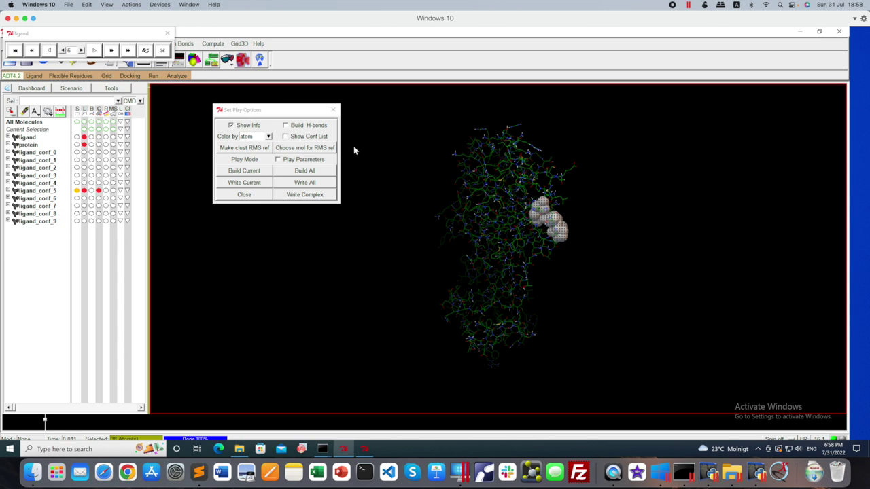
# Step: Build the hydrogen bonds for the current conformation, select all atoms involved in them, and close the conformation player
pyautogui.click(286, 126)
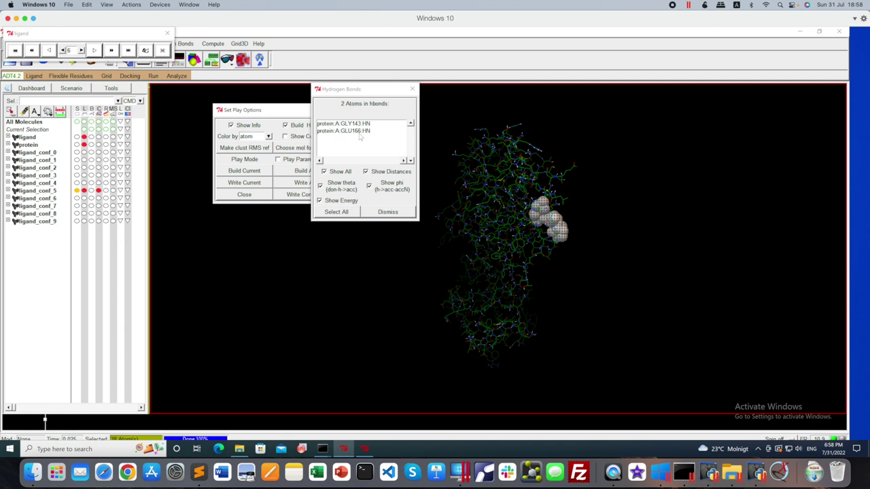
pyautogui.click(344, 215)
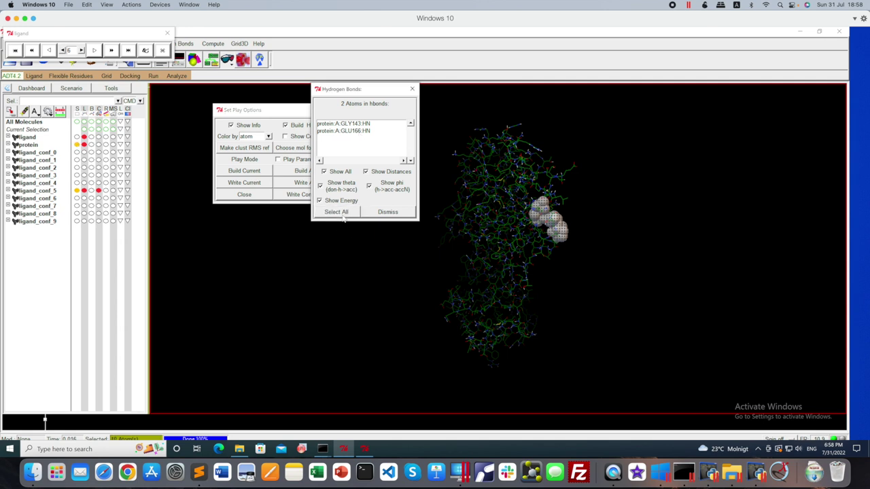
pyautogui.click(412, 89)
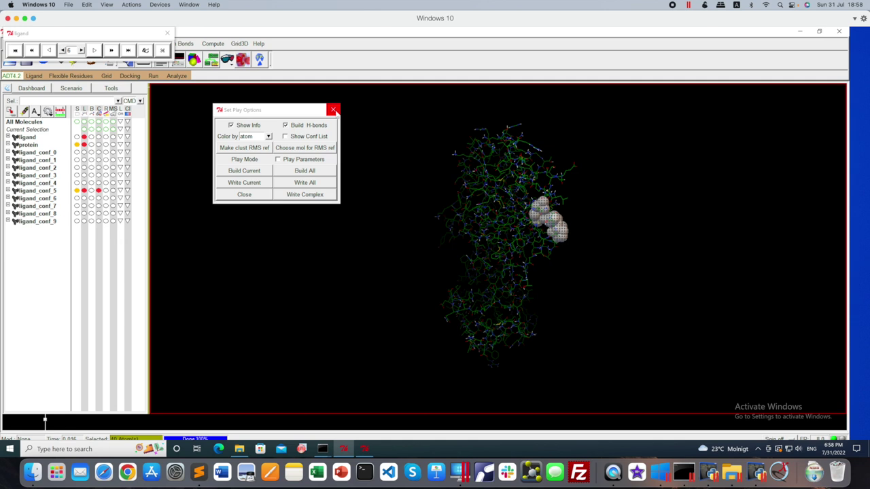
pyautogui.click(334, 109)
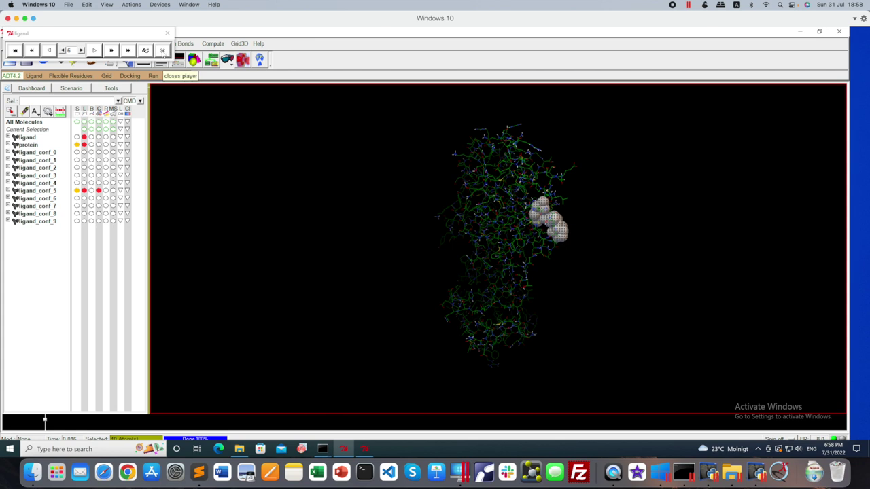
pyautogui.click(163, 50)
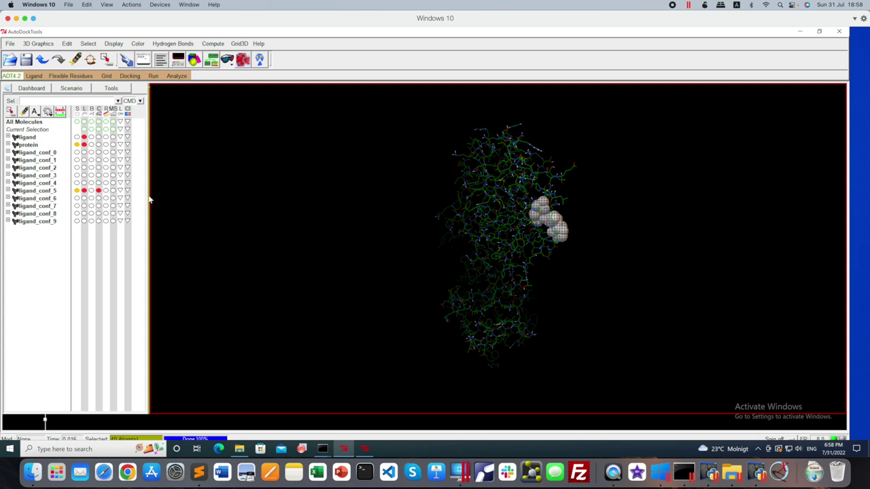
# Step: Hide the CPK and line representations of ligand_conf_5 and deselect it
pyautogui.click(98, 190)
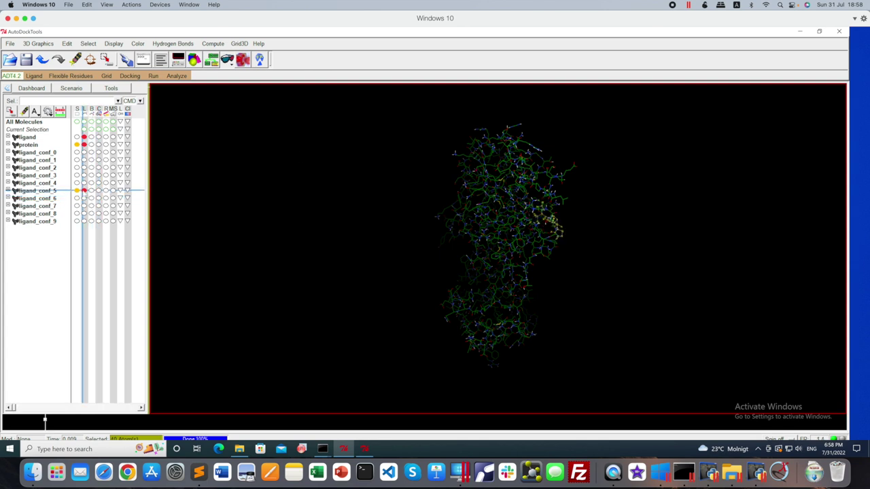
pyautogui.click(83, 191)
pyautogui.click(76, 190)
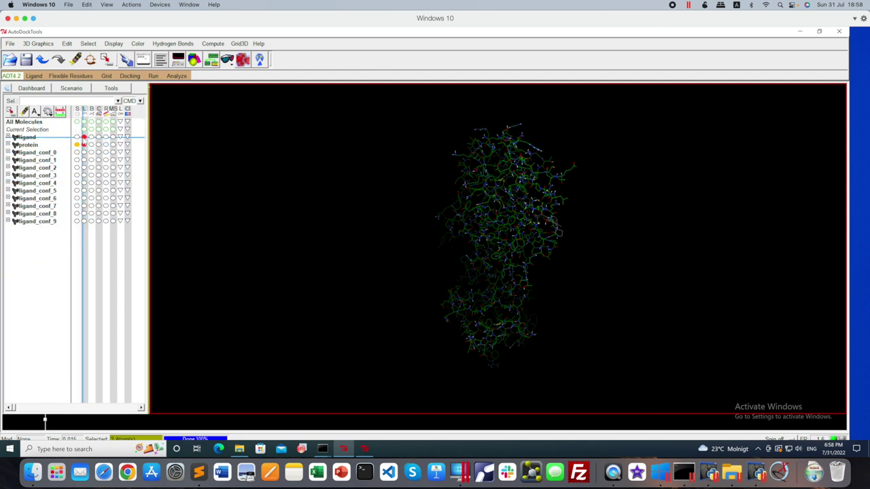
# Step: Show the interactions between the docked ligand and the protein
pyautogui.click(177, 75)
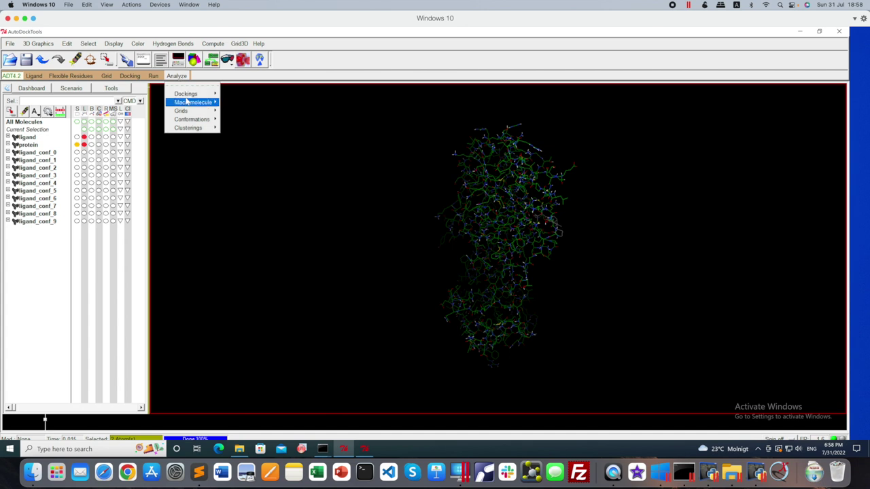
pyautogui.moveTo(191, 94)
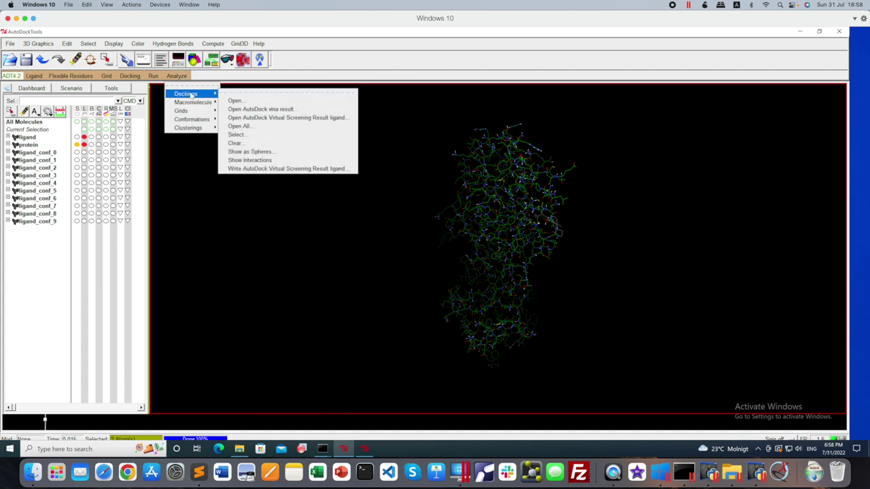
pyautogui.click(258, 161)
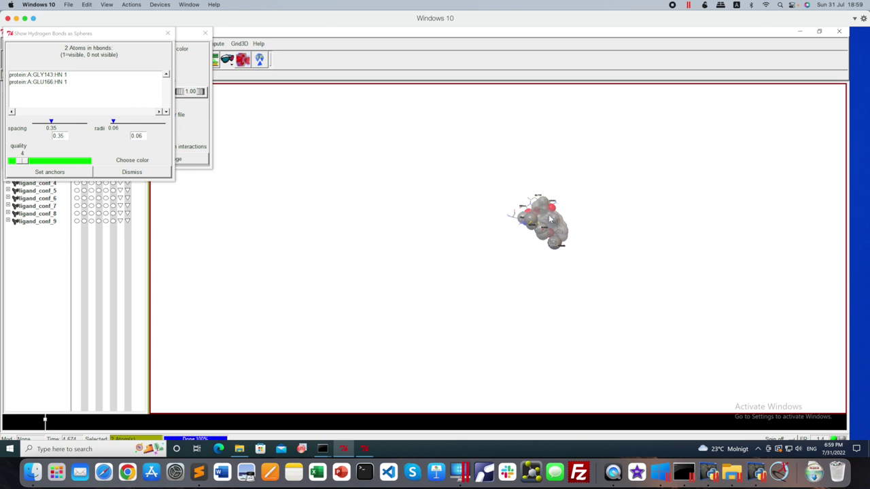
# Step: Examine the residues surrounding the ligand and its hydrogen bonds to GLY143 and GLU166 up close from different angles
pyautogui.scroll(5, 551, 220)
pyautogui.scroll(-3, 550, 220)
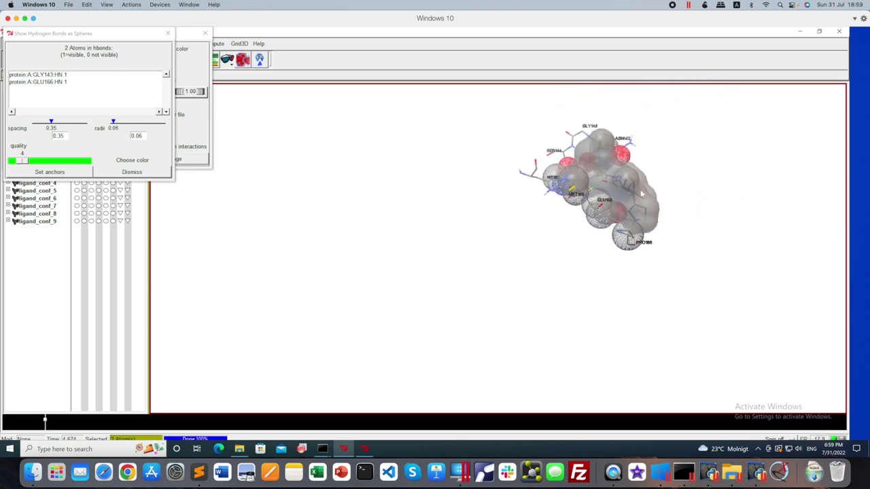
pyautogui.moveTo(642, 194); pyautogui.dragTo(531, 215)
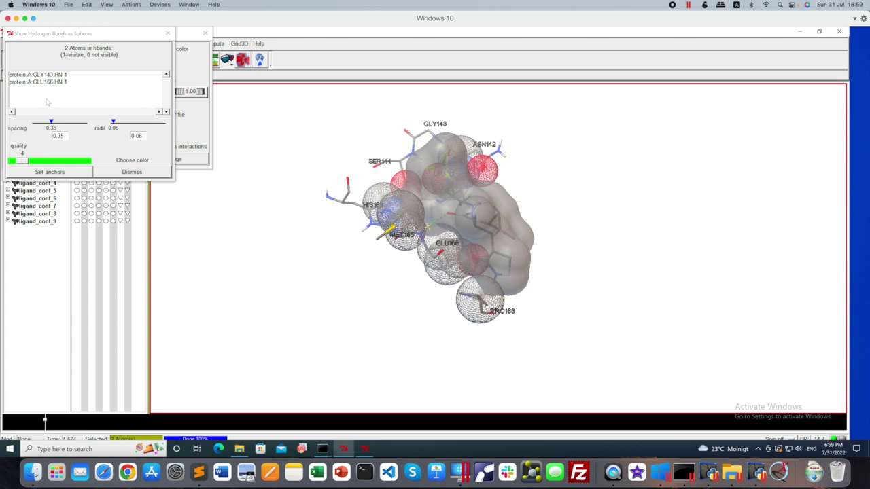
pyautogui.moveTo(429, 234); pyautogui.dragTo(313, 275)
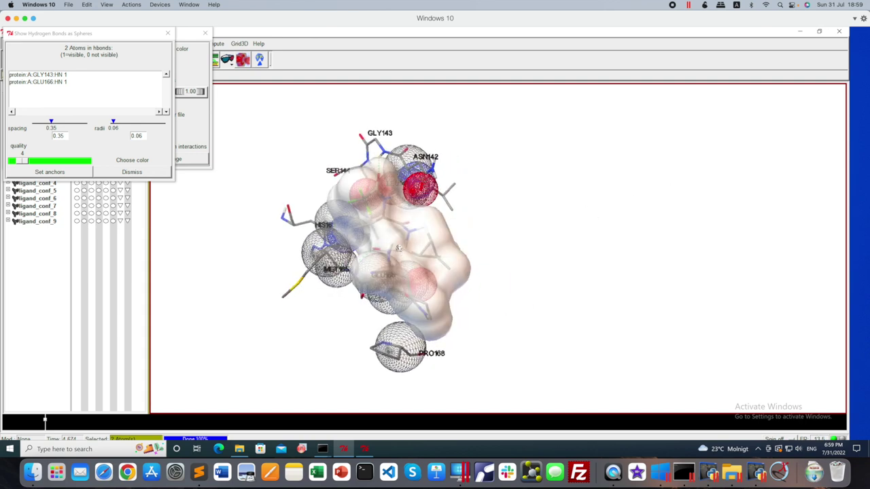
pyautogui.moveTo(414, 231); pyautogui.dragTo(474, 252, button='middle')
pyautogui.moveTo(480, 307); pyautogui.dragTo(510, 235, button='middle')
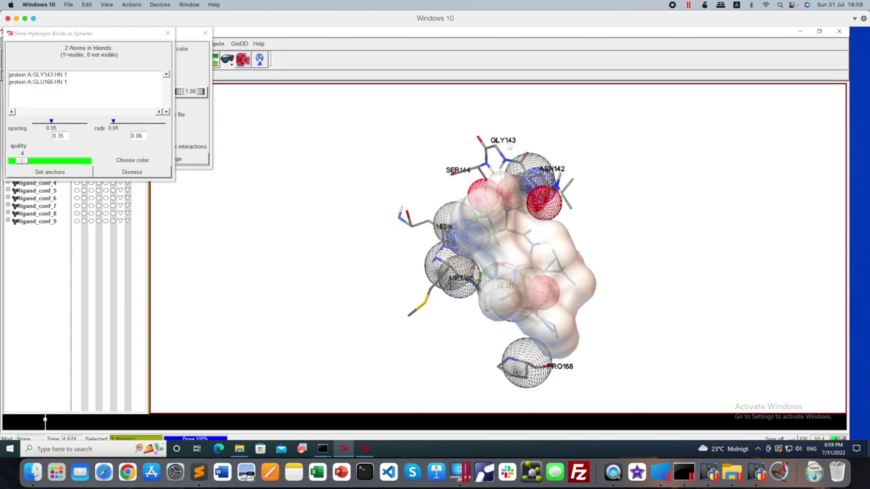
pyautogui.moveTo(509, 239); pyautogui.dragTo(516, 219)
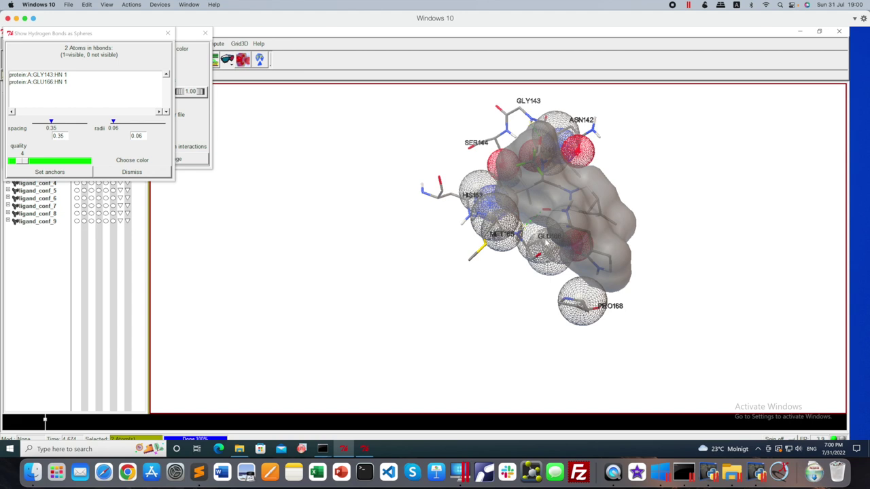
pyautogui.moveTo(559, 214); pyautogui.dragTo(517, 240)
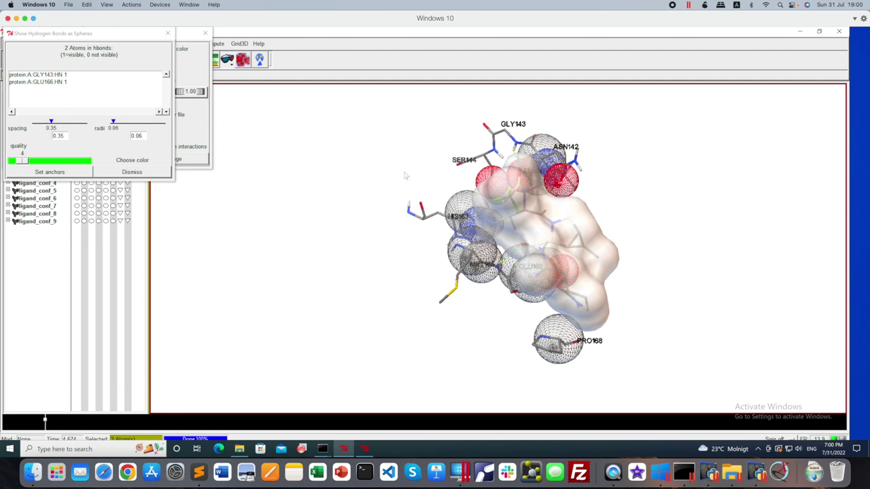
# Step: Increase the radii of the hydrogen-bond spheres to 0.16
pyautogui.click(113, 121)
pyautogui.moveTo(113, 121); pyautogui.dragTo(119, 121)
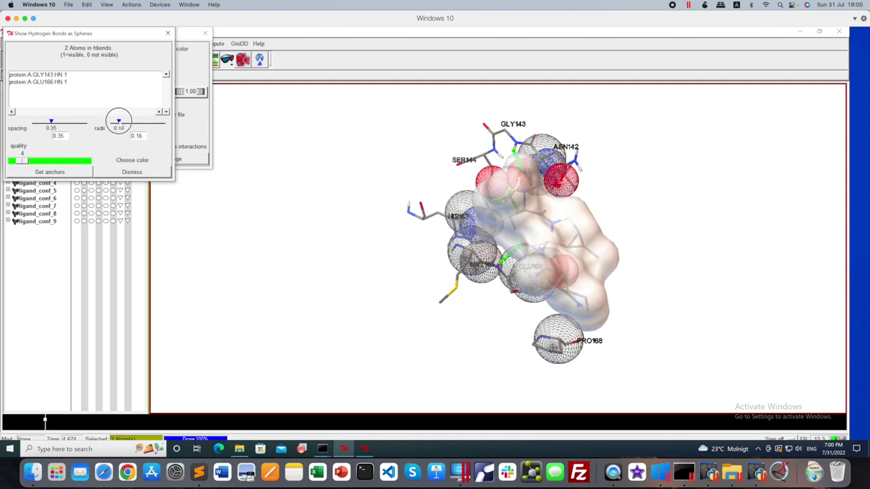
# Step: Set the hydrogen-bond spheres' quality to 13 and their spacing to 0.36
pyautogui.click(516, 253)
pyautogui.moveTo(517, 254); pyautogui.dragTo(452, 241)
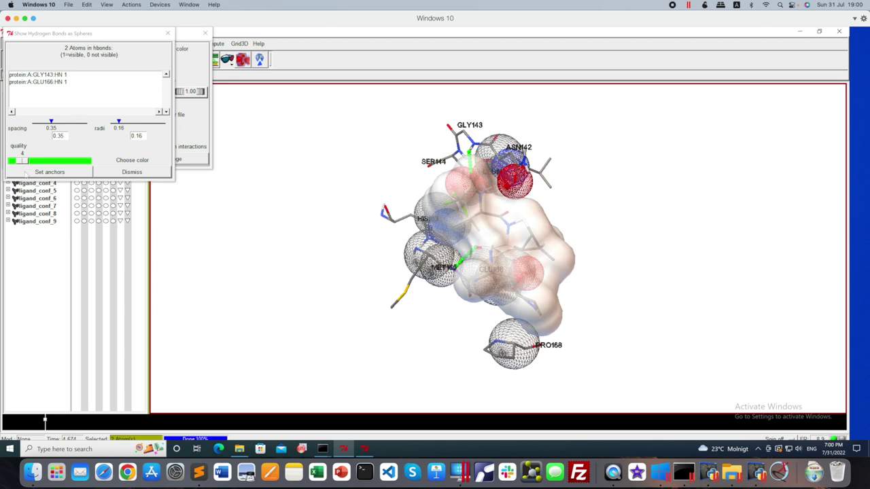
pyautogui.click(34, 161)
pyautogui.moveTo(34, 161); pyautogui.dragTo(59, 166)
pyautogui.moveTo(52, 121); pyautogui.dragTo(52, 121)
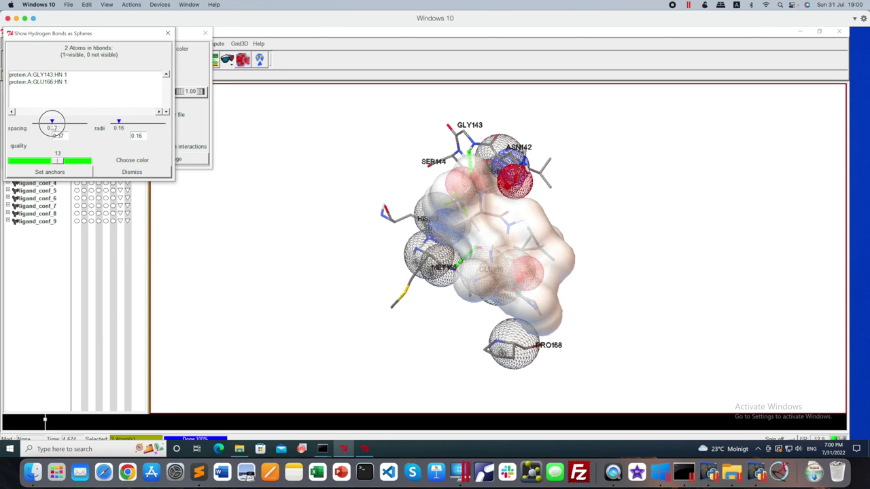
pyautogui.moveTo(52, 121); pyautogui.dragTo(51, 122)
# Step: Hide the GLY143 and GLU166 hydrogen bonds one at a time, making each visible again
pyautogui.click(59, 75)
pyautogui.click(60, 76)
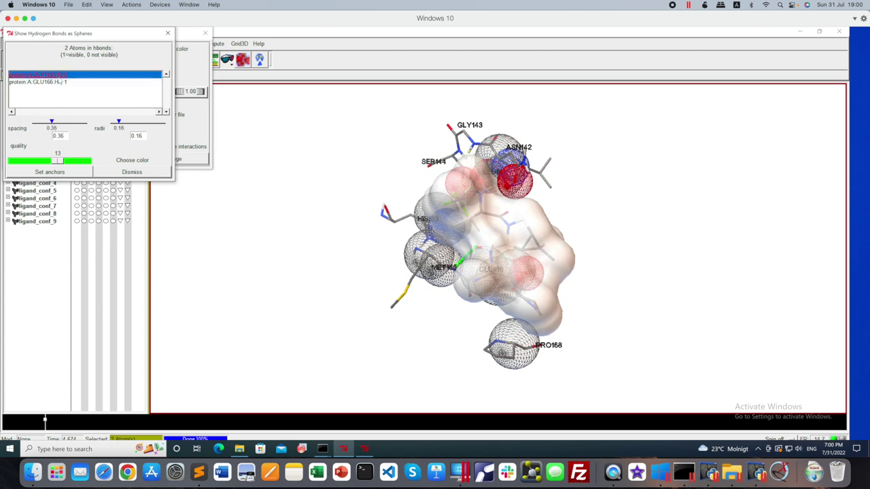
pyautogui.click(59, 83)
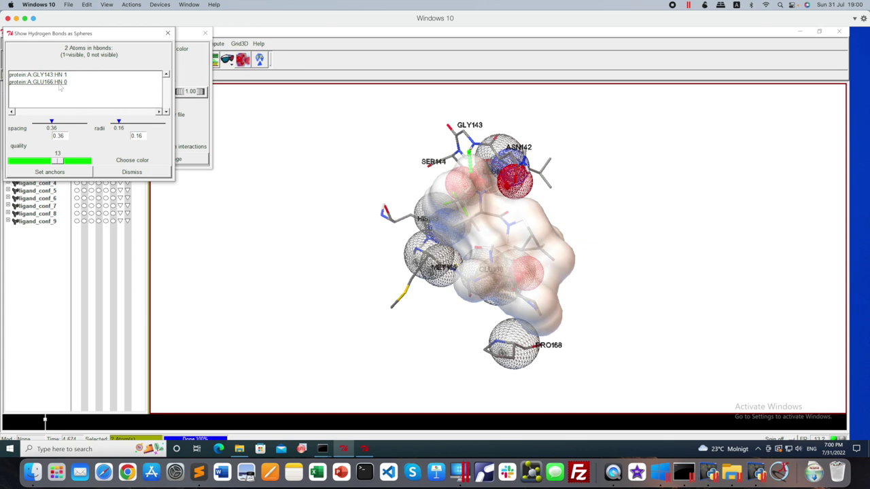
pyautogui.click(60, 83)
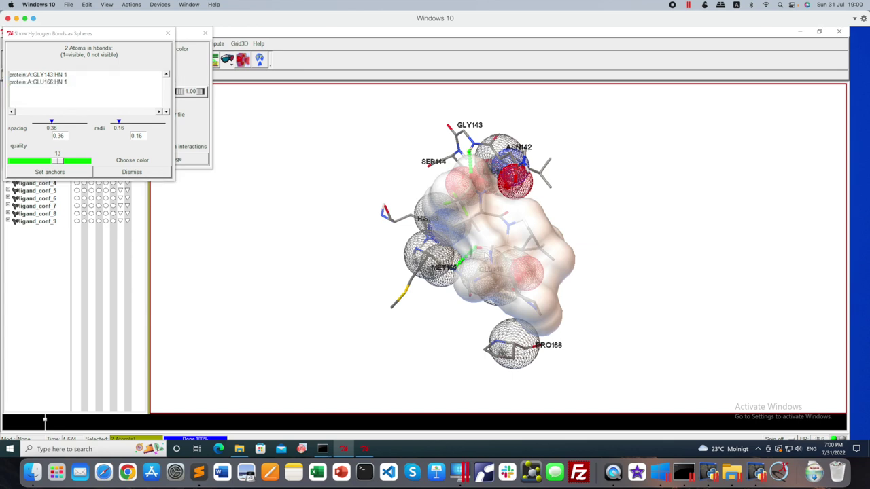
# Step: Examine the GLU166 hydrogen bond and the surrounding residues up close, and close the hydrogen-bond sphere settings
pyautogui.scroll(5, 485, 254)
pyautogui.scroll(2, 485, 254)
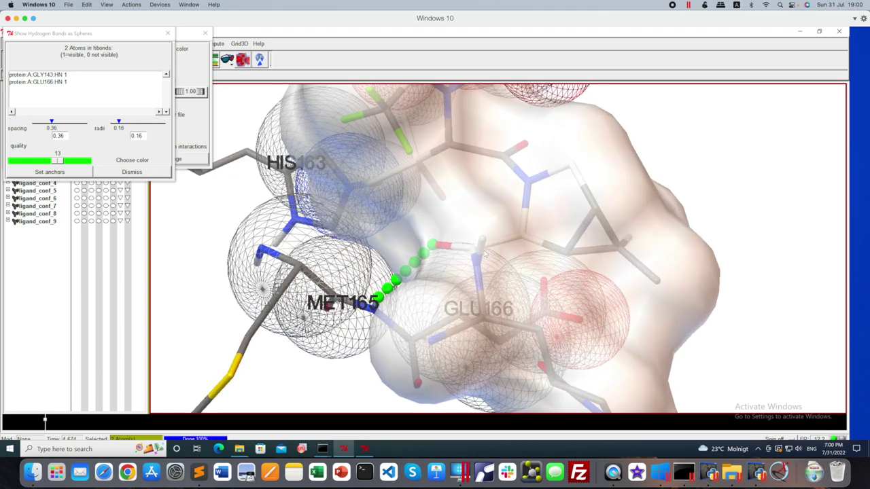
pyautogui.moveTo(403, 301); pyautogui.dragTo(451, 294)
pyautogui.scroll(-5, 450, 293)
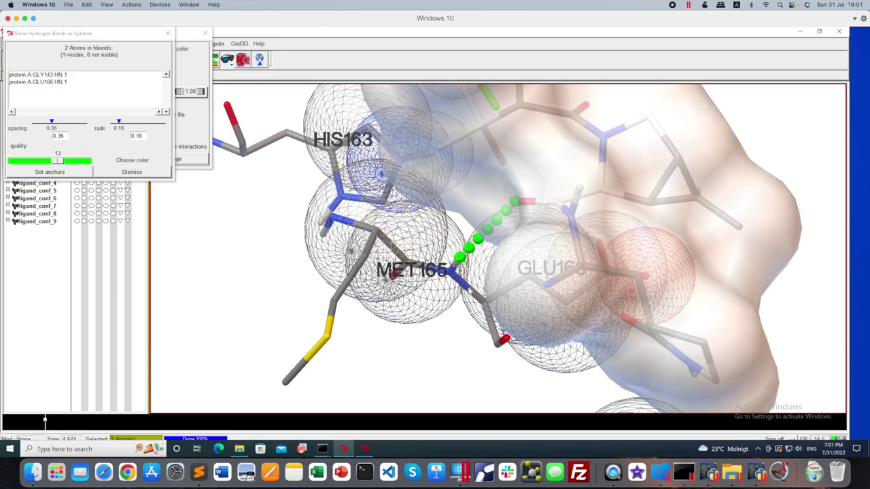
pyautogui.scroll(-2, 475, 289)
pyautogui.moveTo(534, 197); pyautogui.dragTo(521, 218)
pyautogui.scroll(-4, 522, 218)
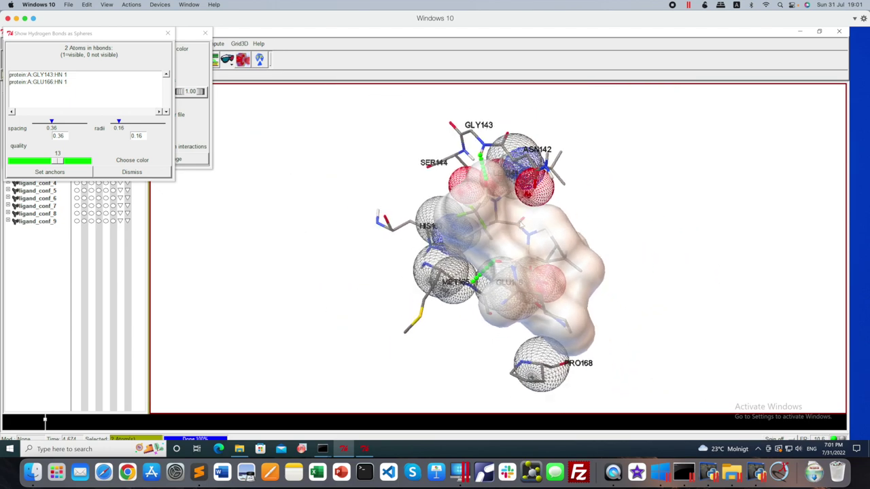
pyautogui.scroll(1, 517, 223)
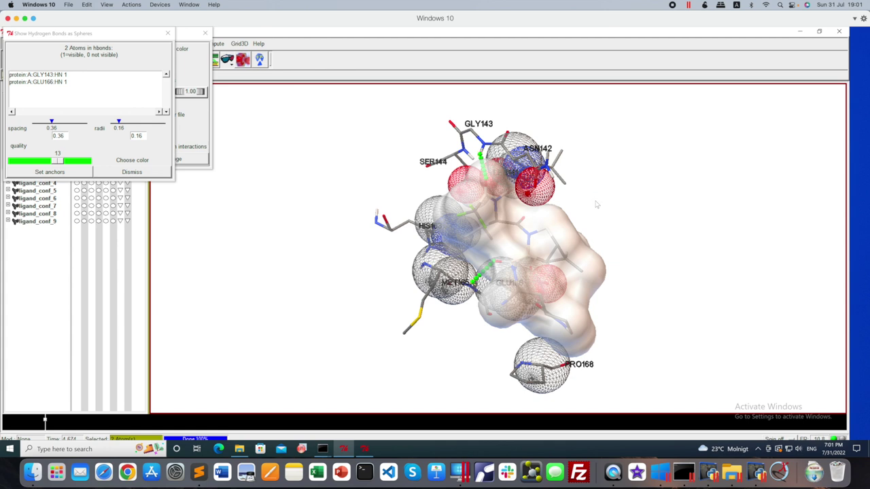
pyautogui.click(131, 172)
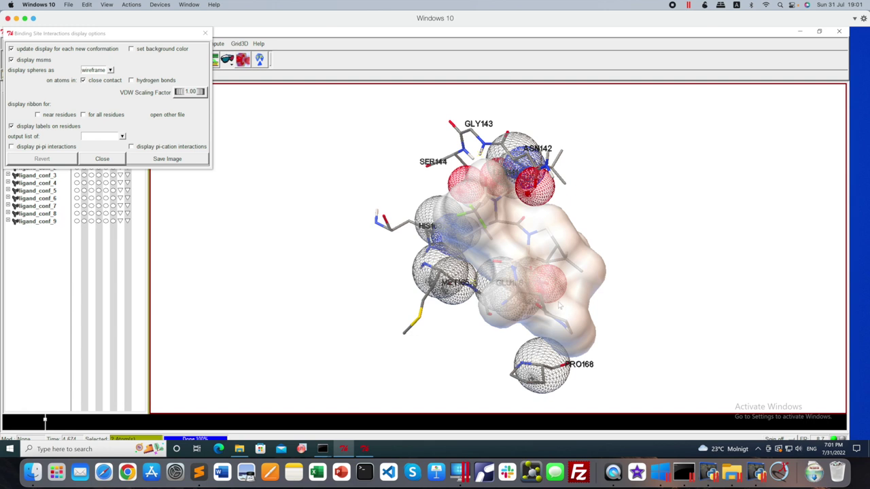
# Step: Enable spheres on the hydrogen-bond atoms as well and set the sphere display style to solid
pyautogui.click(132, 80)
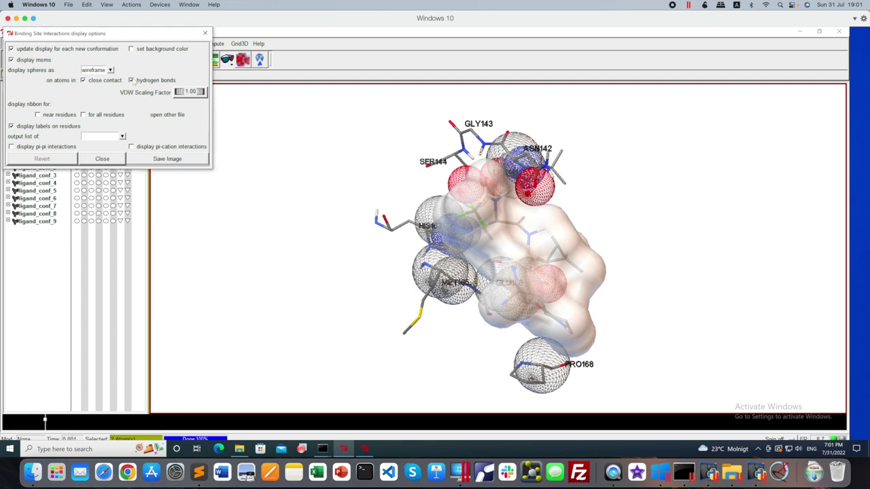
pyautogui.click(110, 70)
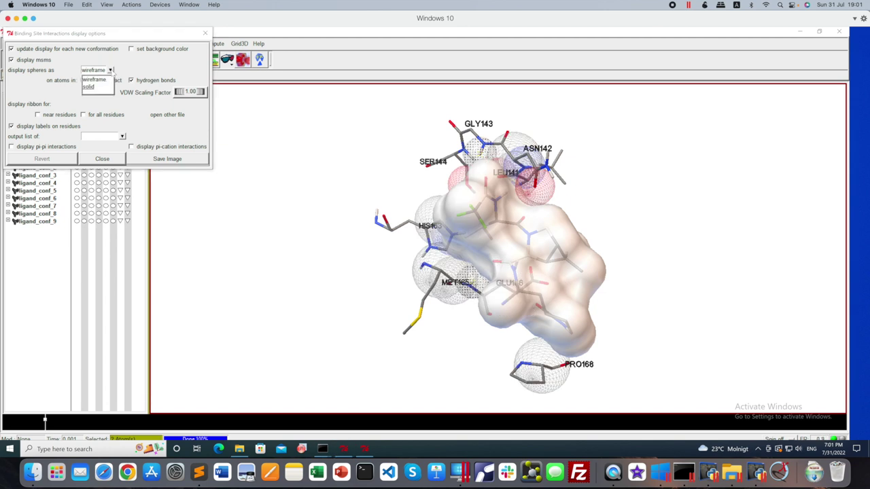
pyautogui.click(89, 87)
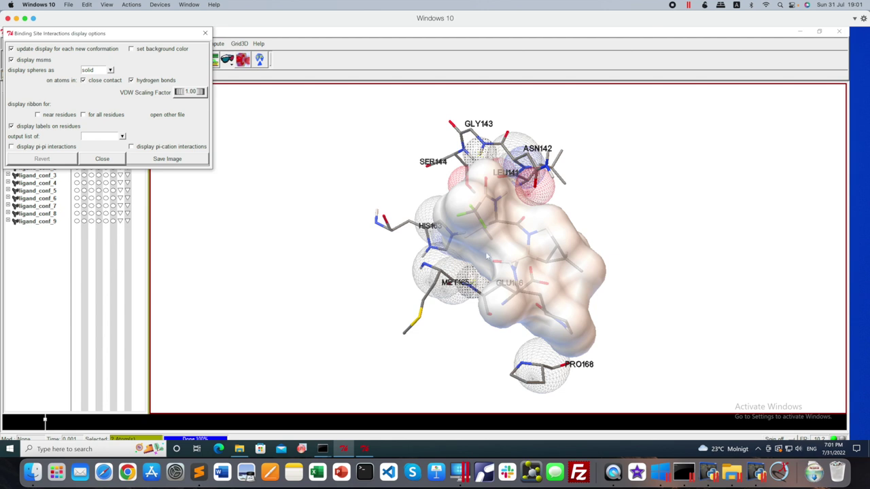
pyautogui.click(110, 70)
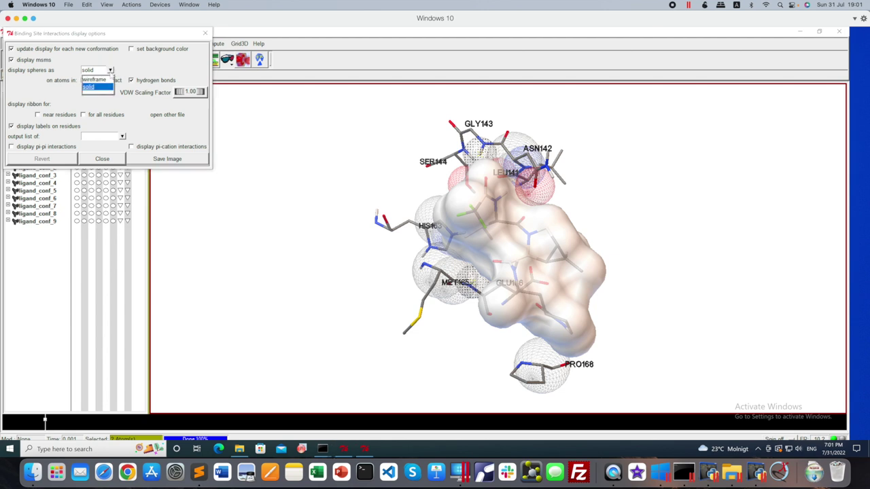
pyautogui.click(103, 81)
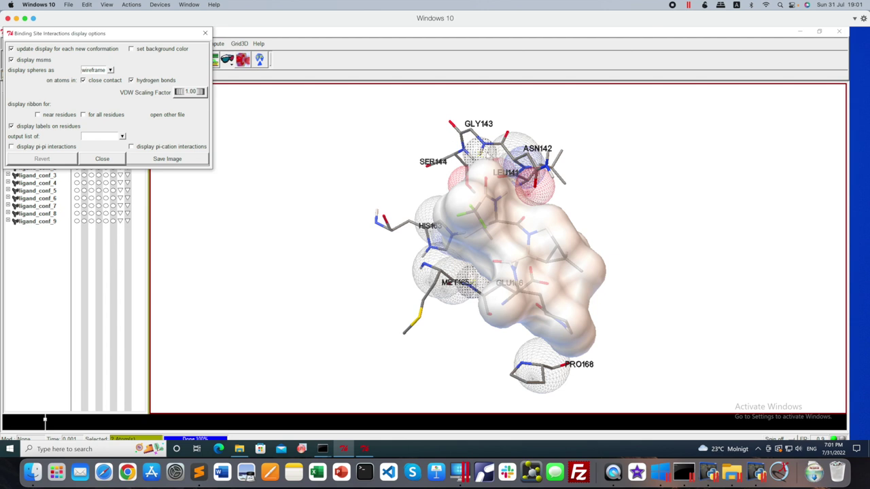
pyautogui.click(112, 71)
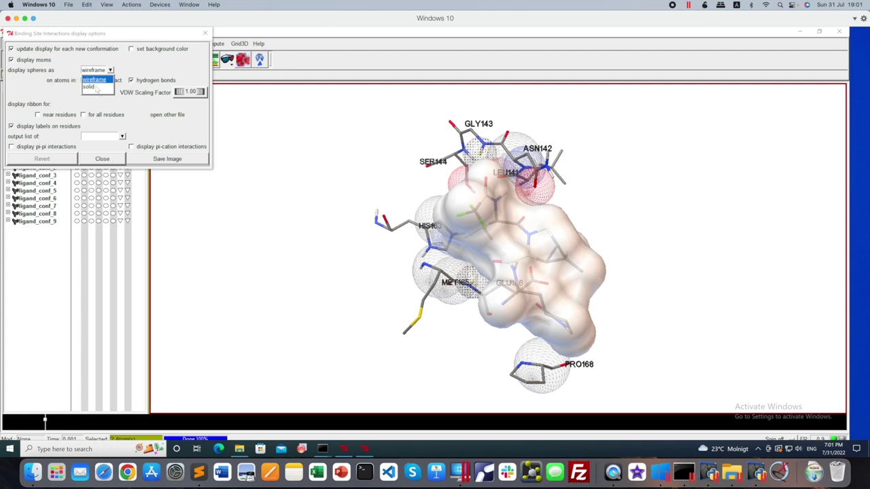
pyautogui.click(95, 89)
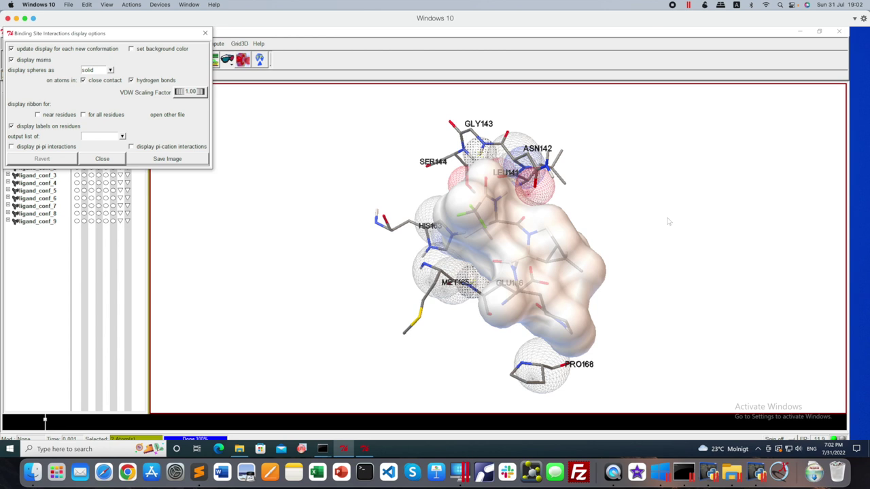
# Step: Save an image of the binding site interactions as interactionautodock.png in the Autodock4 folder
pyautogui.click(166, 159)
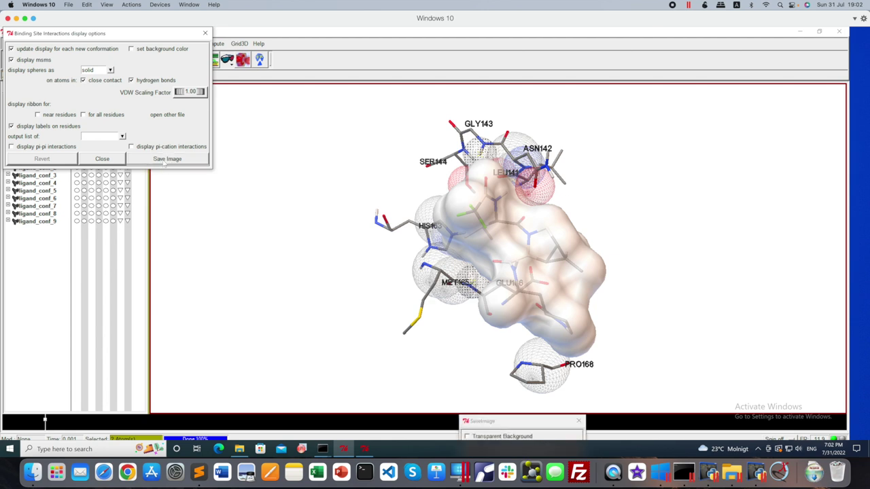
pyautogui.moveTo(509, 422); pyautogui.dragTo(340, 210)
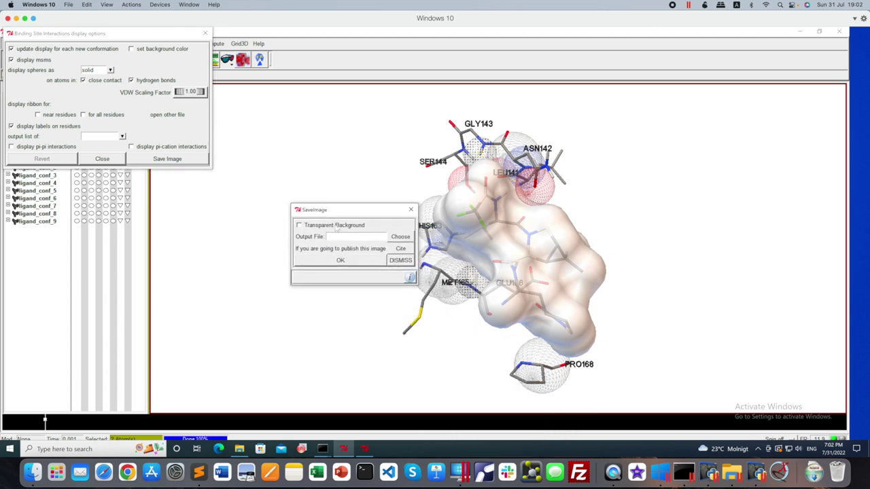
pyautogui.click(400, 237)
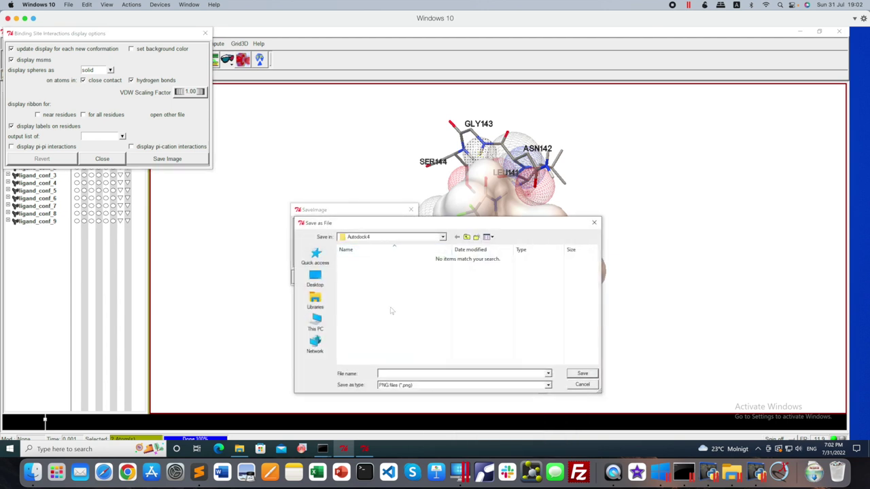
pyautogui.click(395, 373)
pyautogui.write('interactionautodock.png')
pyautogui.click(583, 373)
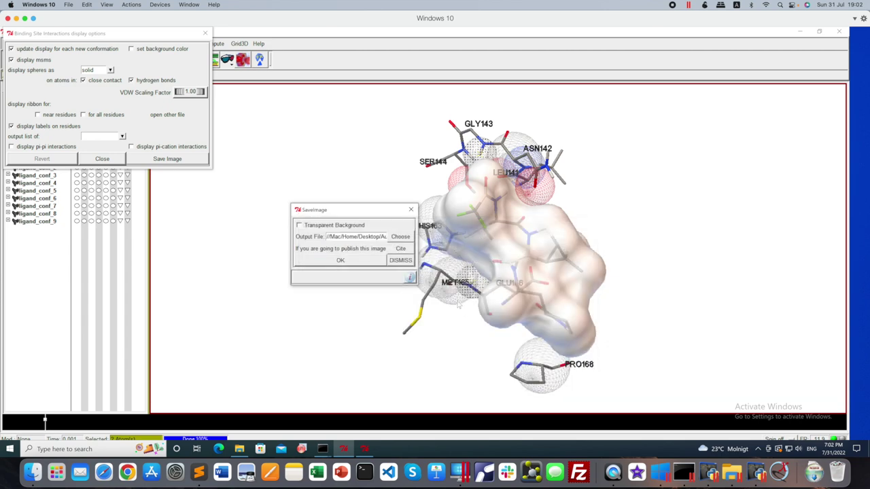
pyautogui.click(339, 261)
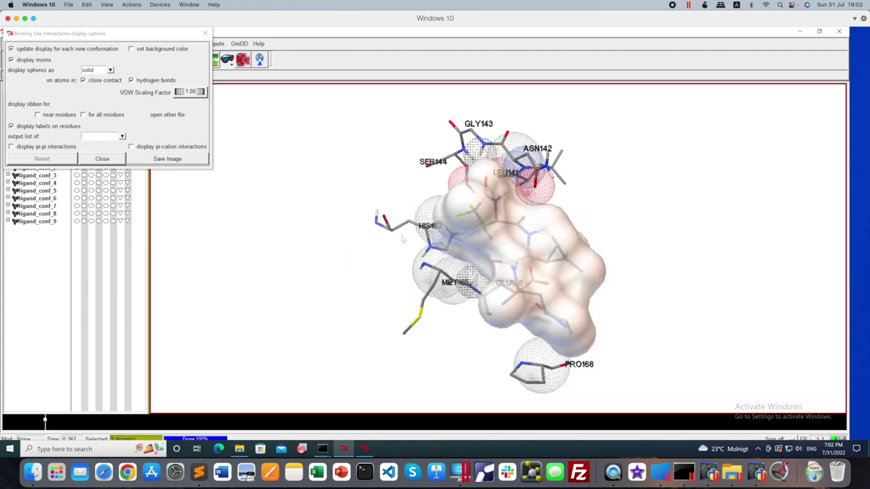
# Step: Open interactionautodock.png from the Autodock4 folder in Finder to check it, and return to AutoDockTools
pyautogui.click(34, 471)
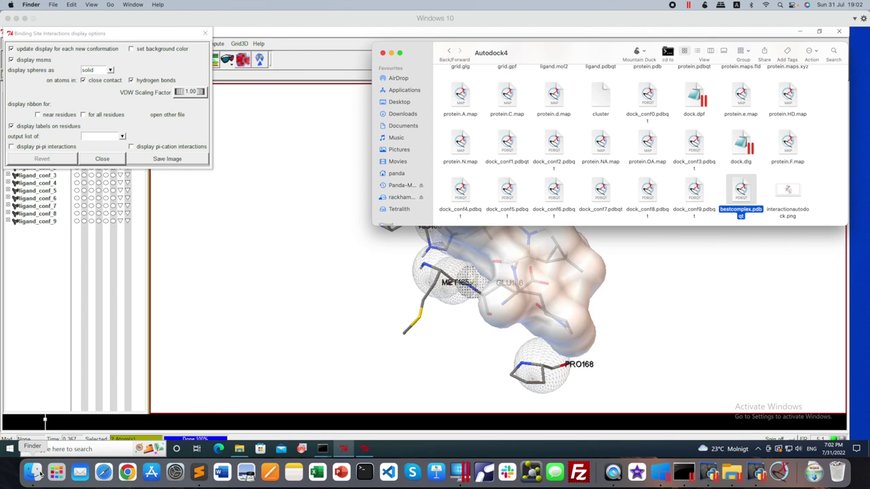
pyautogui.doubleClick(787, 192)
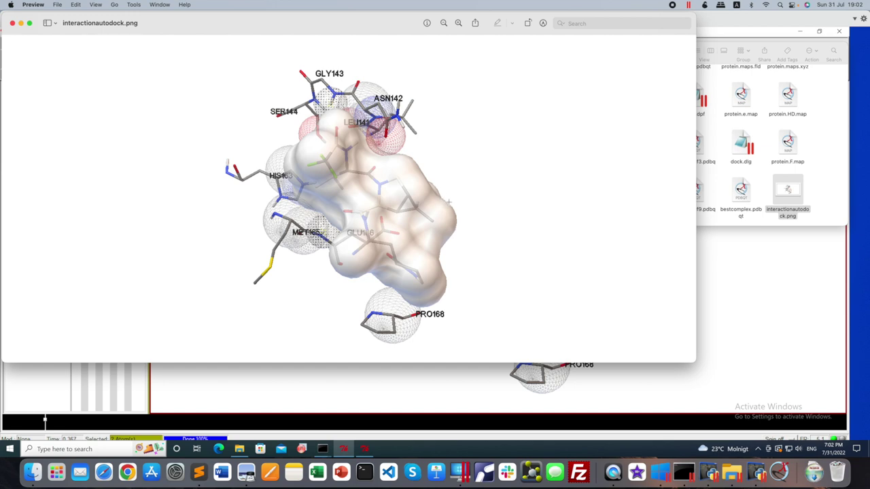
pyautogui.click(12, 23)
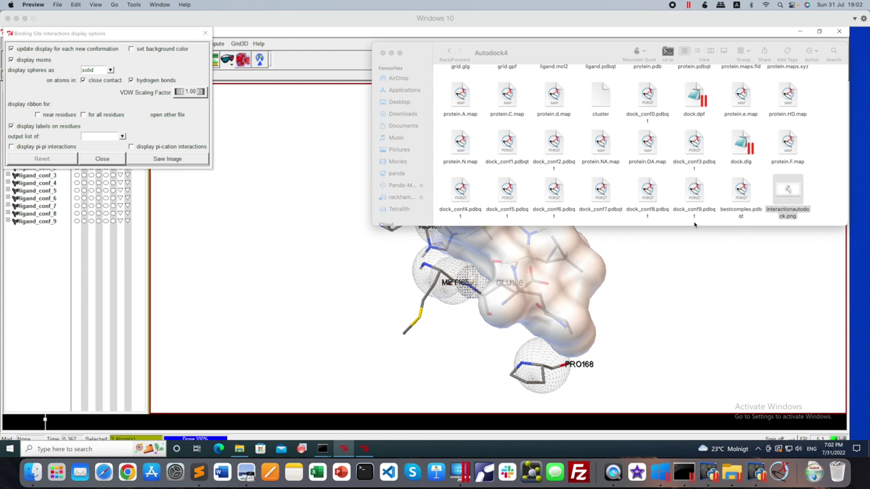
pyautogui.click(676, 272)
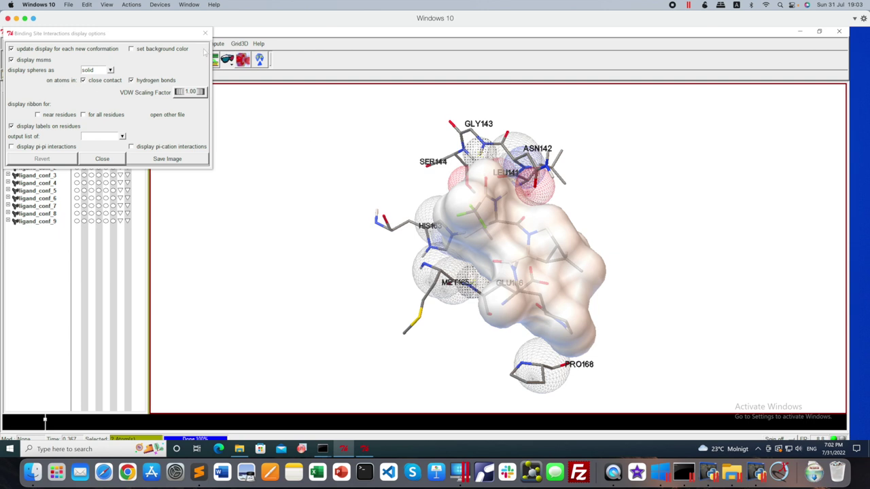
# Step: Close the binding site display options and show the interactions between the docked ligand and the protein again
pyautogui.click(203, 34)
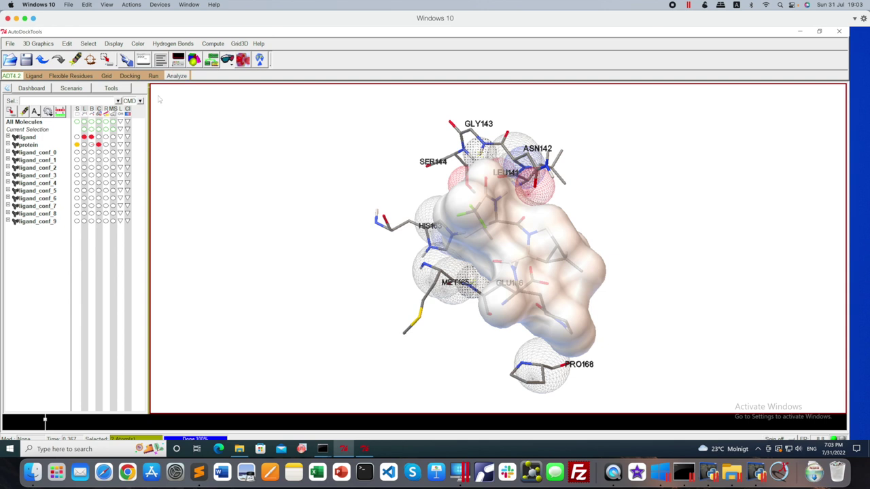
pyautogui.click(183, 76)
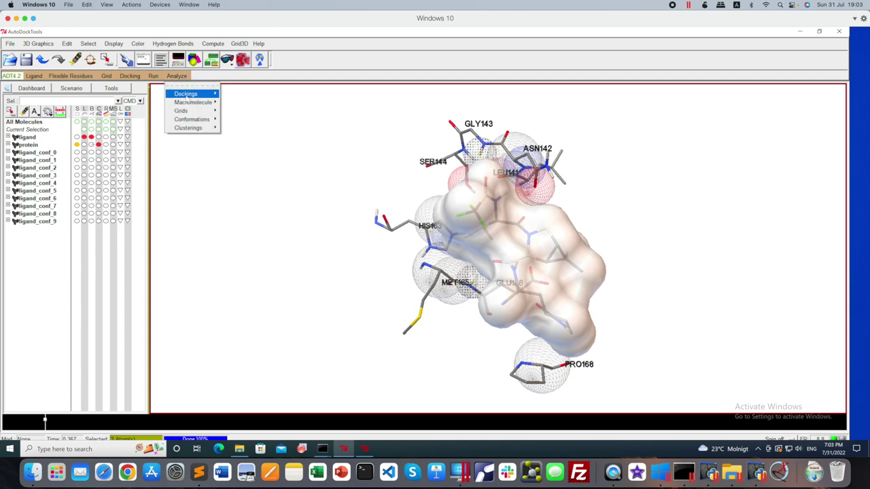
pyautogui.moveTo(190, 93)
pyautogui.click(260, 161)
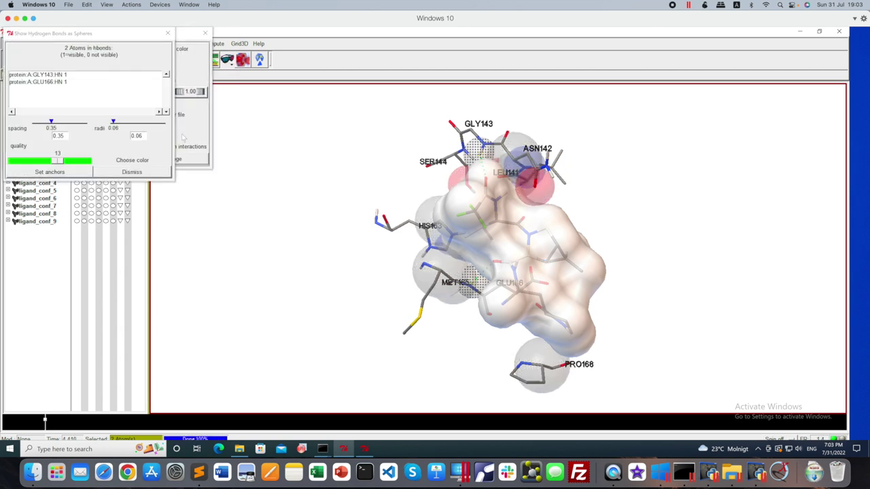
# Step: Increase the hydrogen-bond spheres' radii to 0.24 and dismiss their settings
pyautogui.click(42, 79)
pyautogui.moveTo(113, 121); pyautogui.dragTo(123, 121)
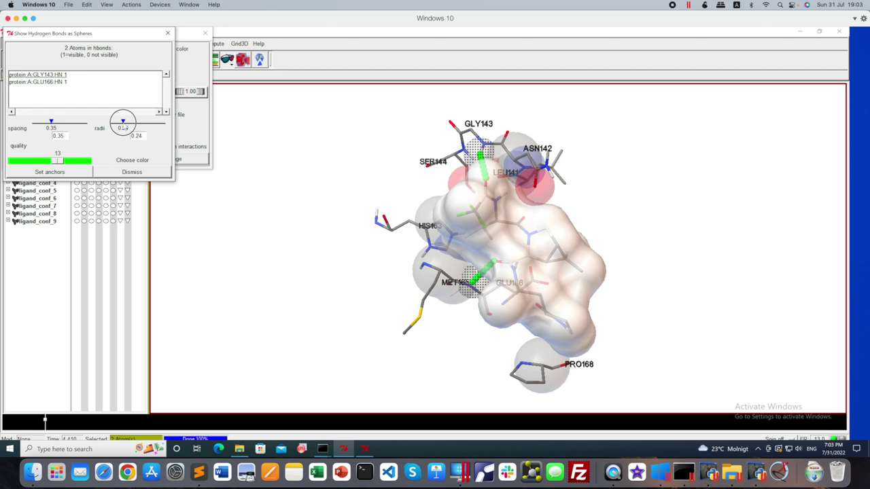
pyautogui.click(144, 168)
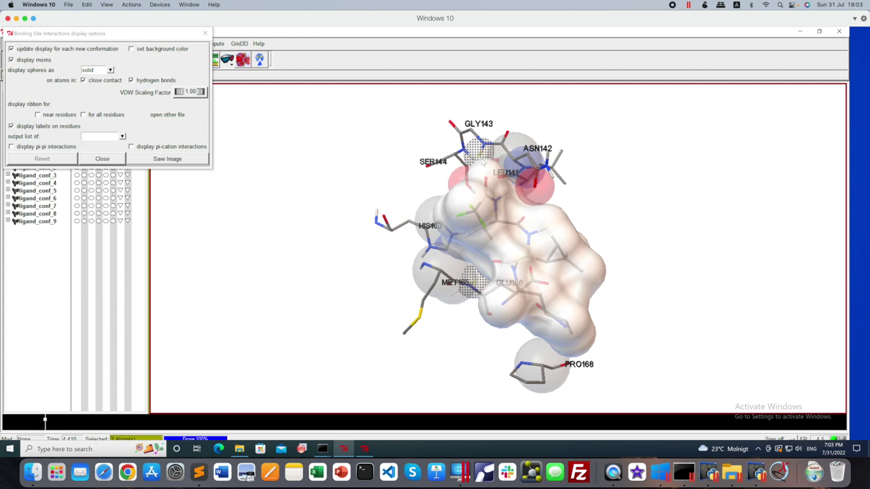
# Step: Preview interactionautodock.png in Finder again, return to AutoDockTools and close the binding site display options
pyautogui.click(32, 473)
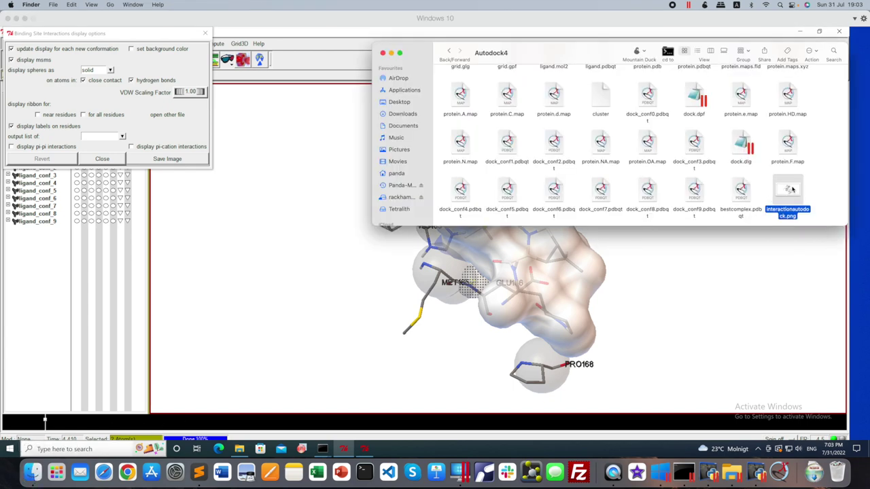
pyautogui.press('space')
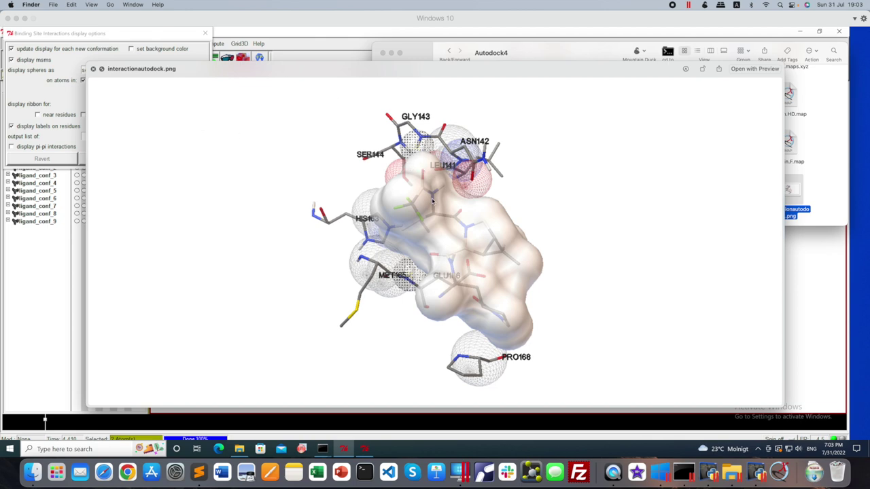
pyautogui.press('space')
pyautogui.click(358, 145)
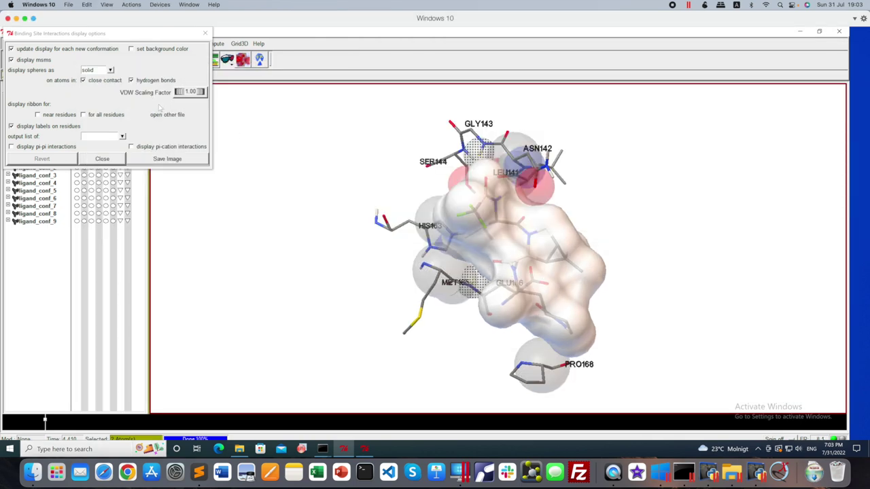
pyautogui.click(206, 34)
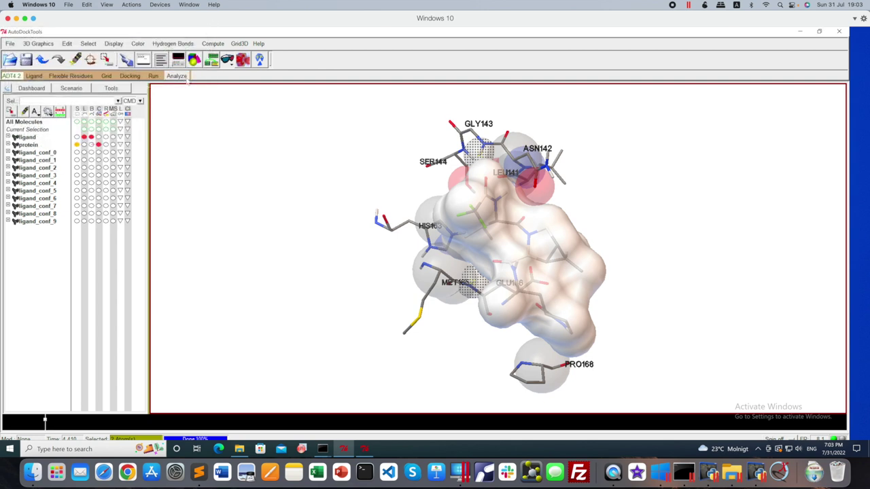
# Step: Show the interactions between the docked ligand and protein again, and set the hydrogen-bond spheres' radii to 0.17
pyautogui.click(176, 75)
pyautogui.moveTo(190, 94)
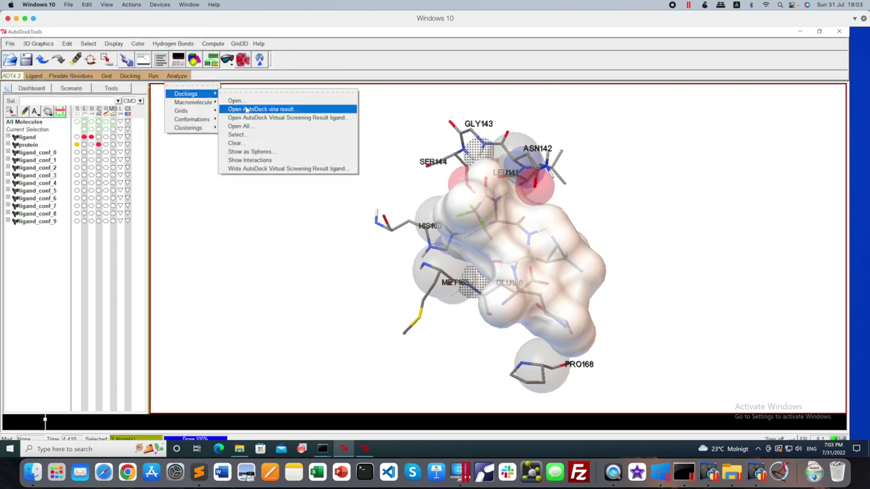
pyautogui.click(250, 160)
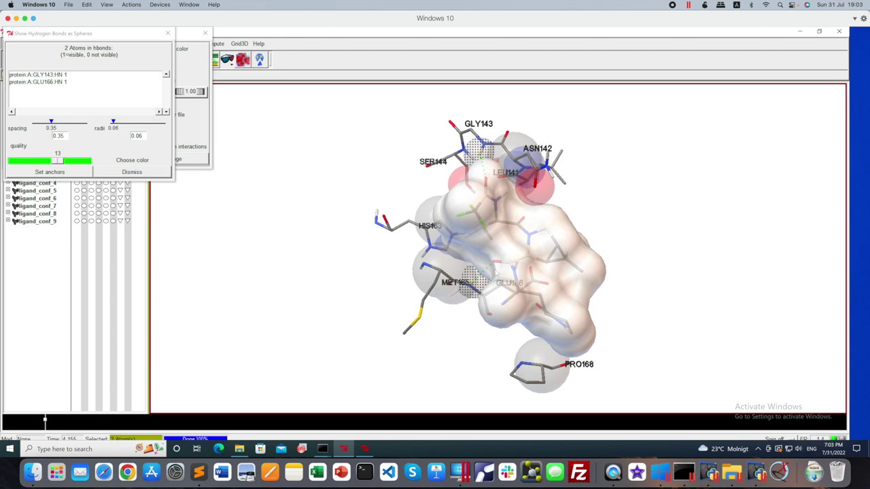
pyautogui.moveTo(113, 125); pyautogui.dragTo(119, 124)
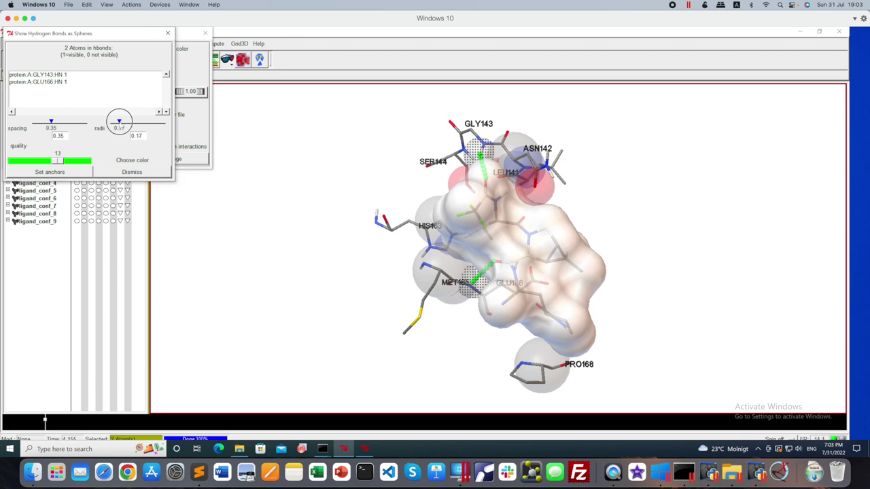
# Step: Save the interaction view with its hydrogen bonds as withhbonds.png in the Autodock4 folder
pyautogui.moveTo(103, 35); pyautogui.dragTo(286, 219)
pyautogui.click(170, 159)
pyautogui.moveTo(493, 422); pyautogui.dragTo(344, 178)
pyautogui.click(417, 203)
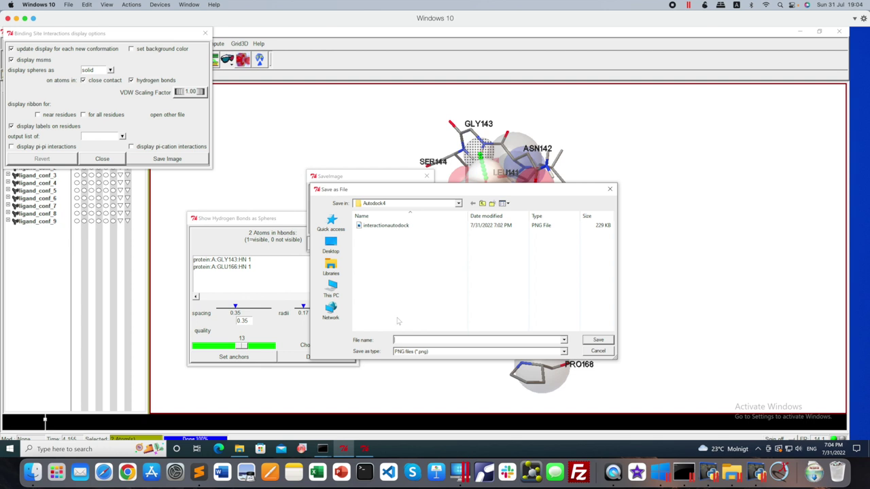
pyautogui.click(422, 340)
pyautogui.write('withhbonds.png')
pyautogui.click(601, 340)
pyautogui.click(356, 227)
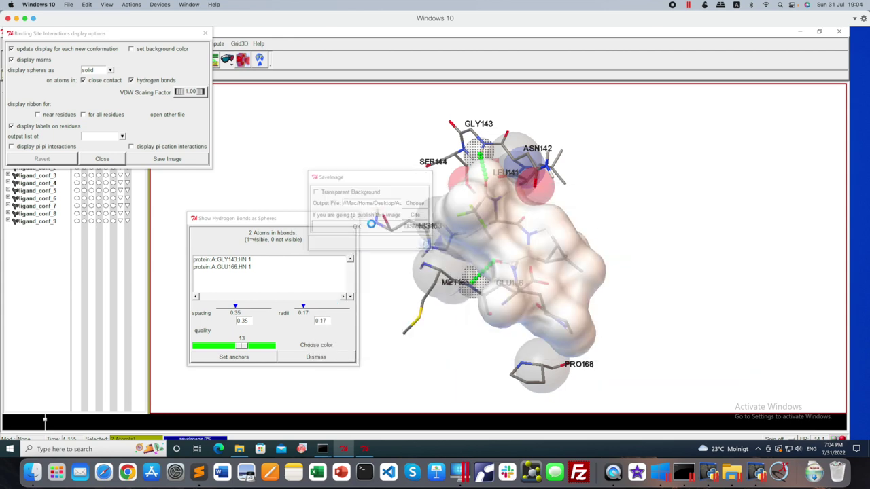
# Step: Preview withhbonds.png from the Autodock4 folder in Finder and return to AutoDockTools
pyautogui.click(26, 470)
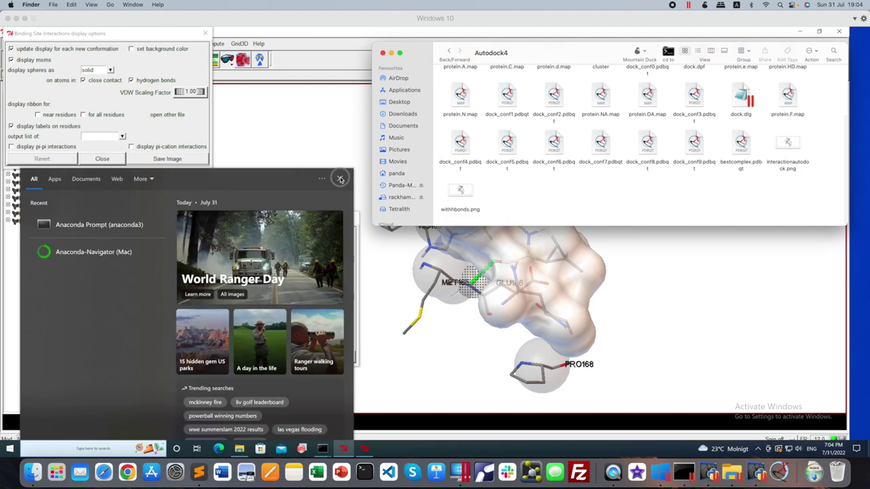
pyautogui.click(340, 178)
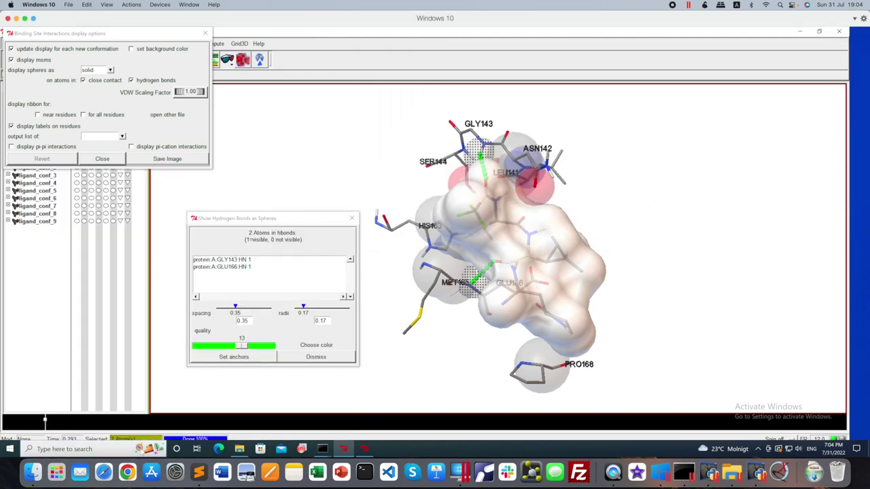
pyautogui.click(27, 473)
pyautogui.click(473, 188)
pyautogui.press('space')
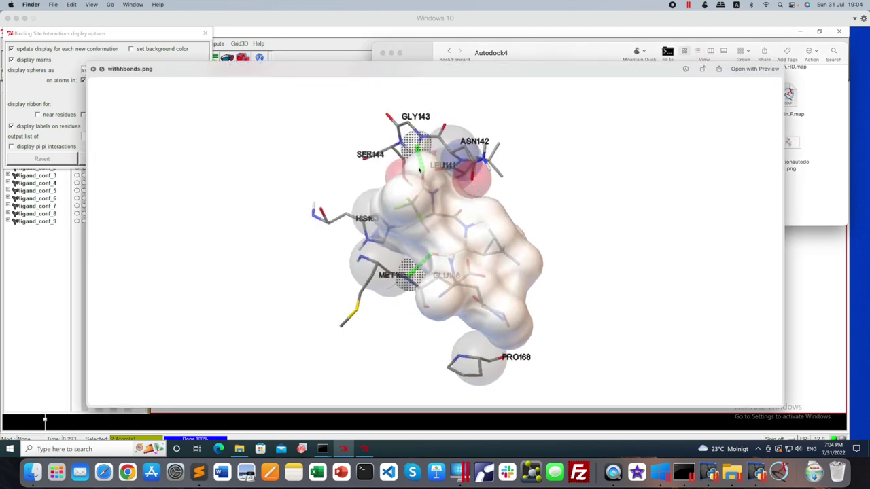
pyautogui.press('space')
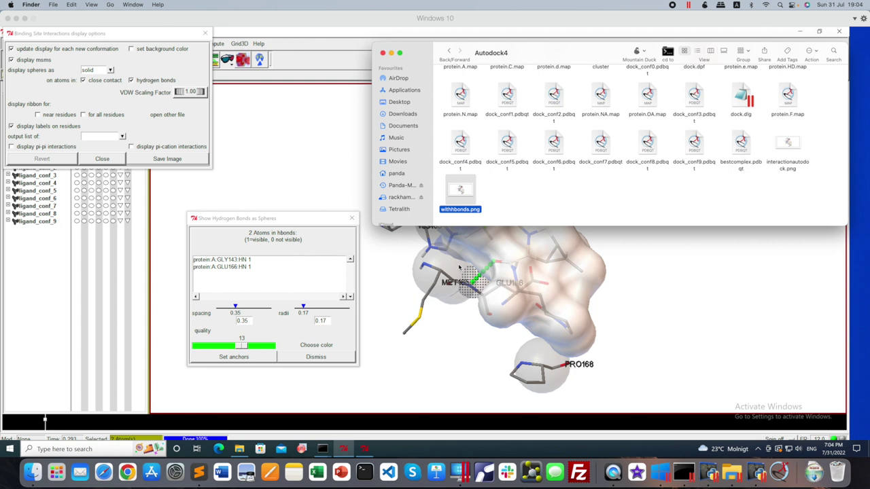
pyautogui.click(584, 228)
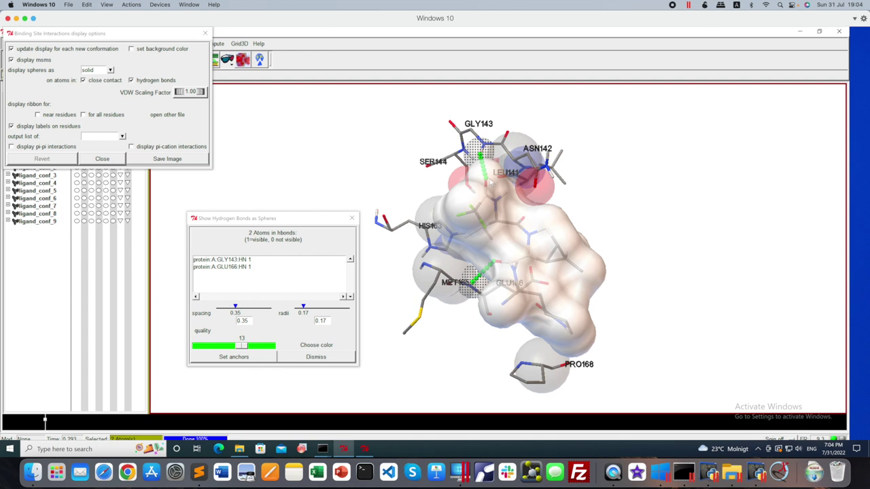
# Step: Close the hydrogen-bond sphere settings and the binding site interaction display options
pyautogui.moveTo(276, 219); pyautogui.dragTo(211, 222)
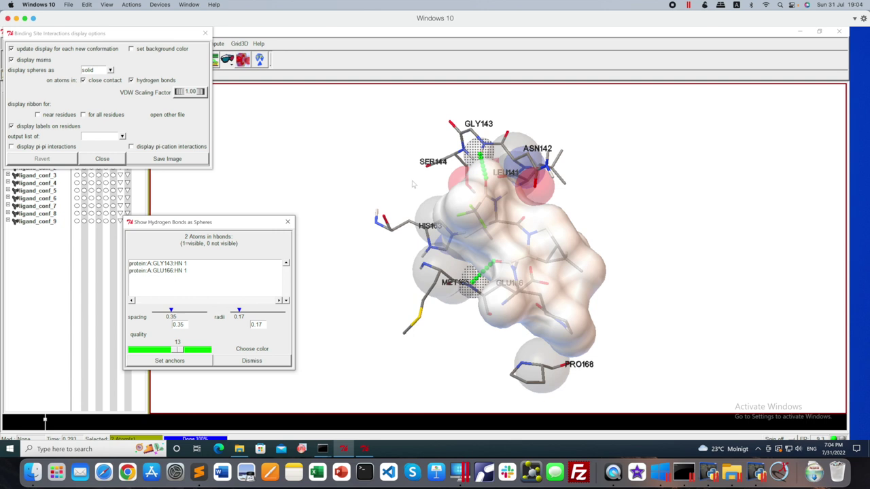
pyautogui.click(287, 221)
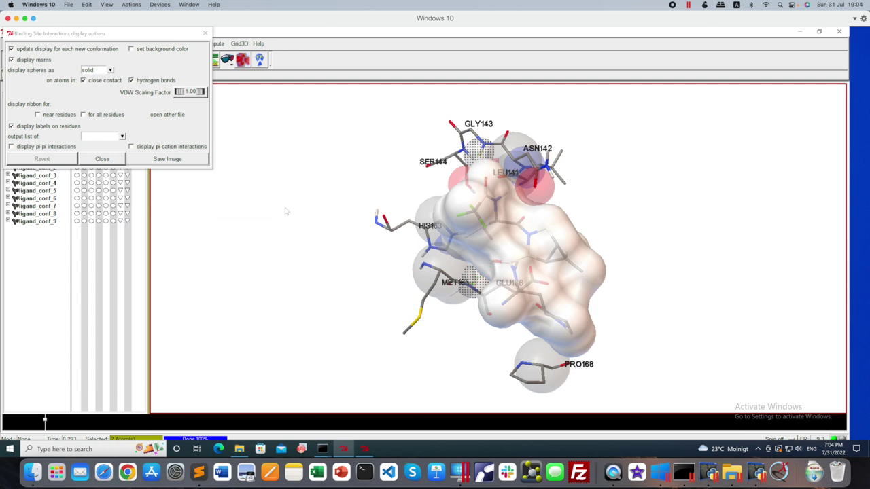
pyautogui.click(205, 32)
pyautogui.click(176, 76)
pyautogui.moveTo(190, 120)
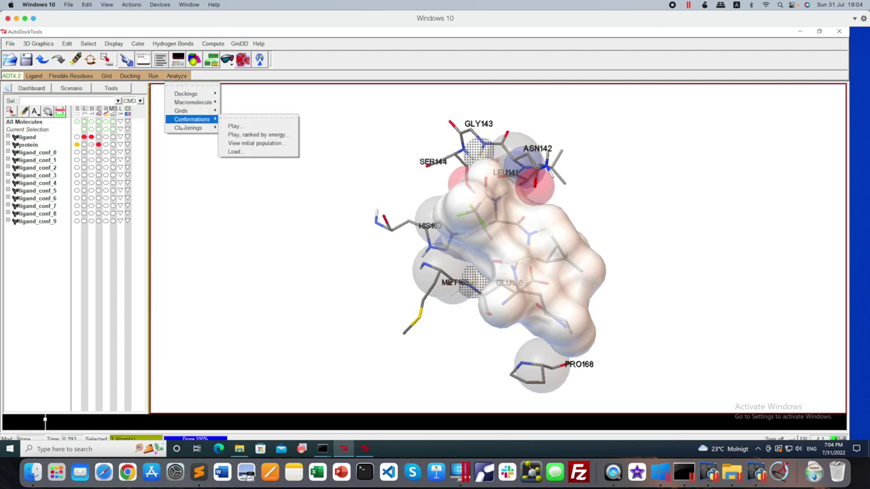
pyautogui.moveTo(189, 95)
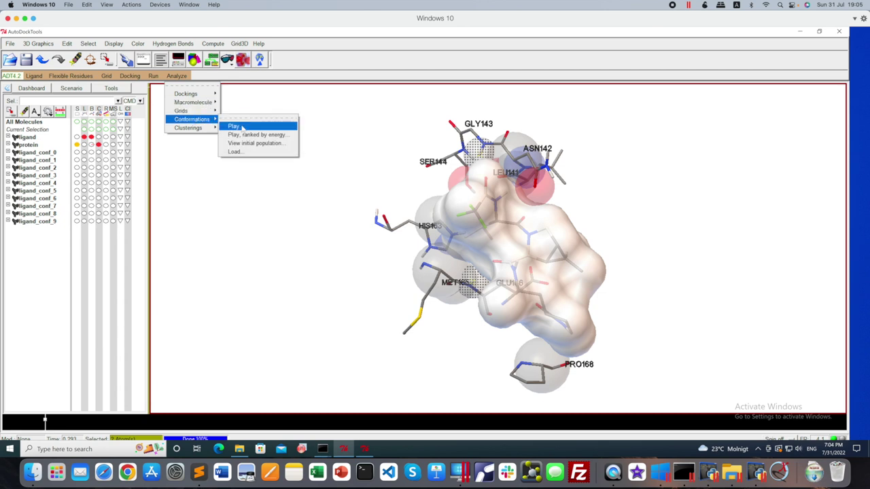
pyautogui.moveTo(212, 133)
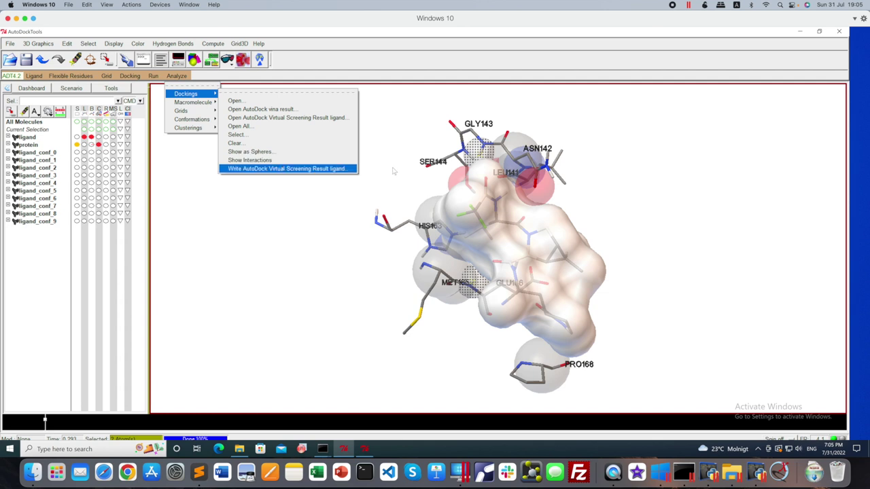
pyautogui.click(412, 144)
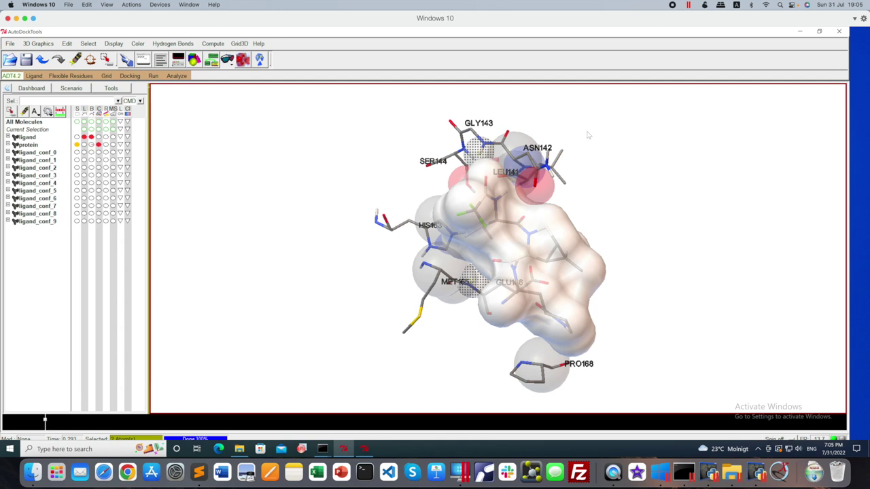
# Step: Quit both open AutoDockTools sessions and confirm quitting
pyautogui.click(839, 32)
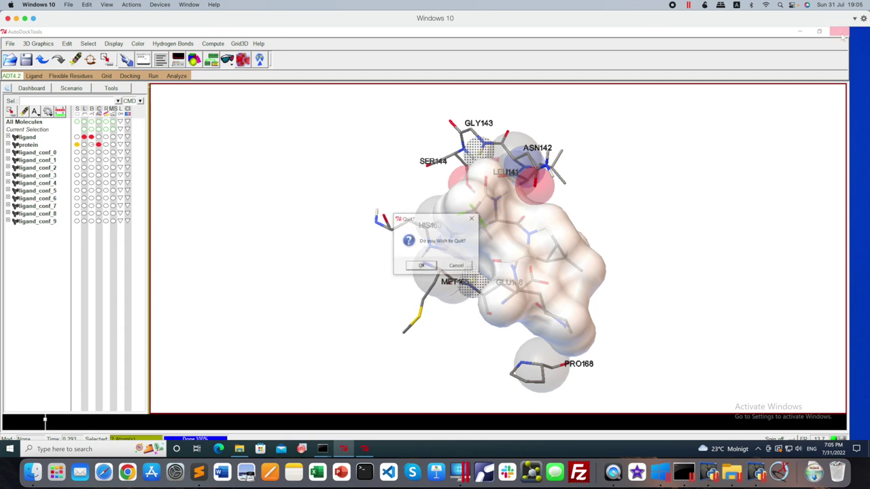
pyautogui.click(427, 266)
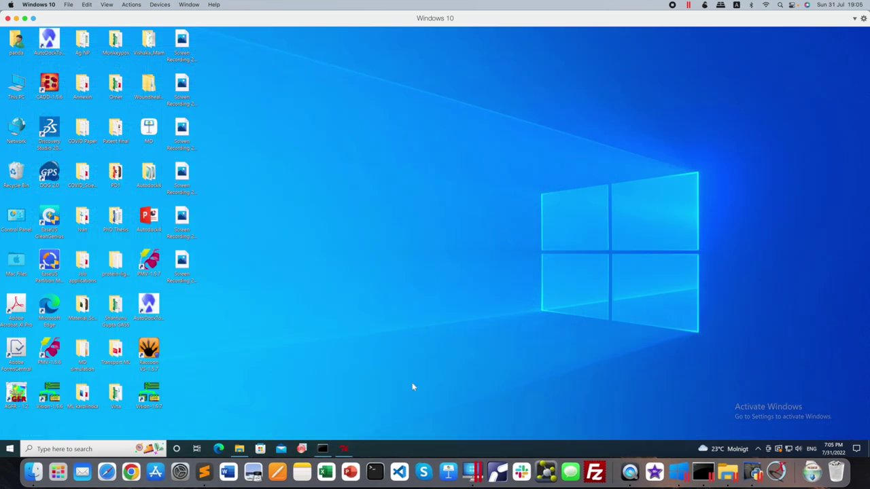
pyautogui.click(343, 449)
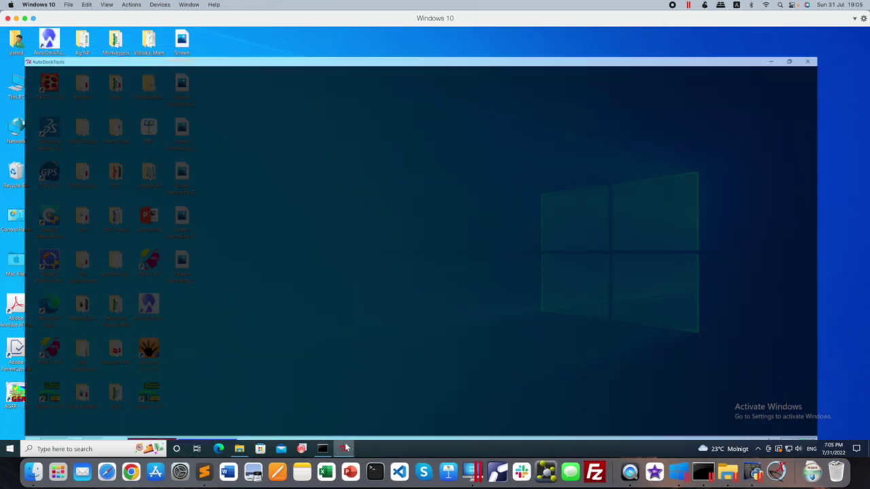
pyautogui.click(843, 32)
pyautogui.click(414, 265)
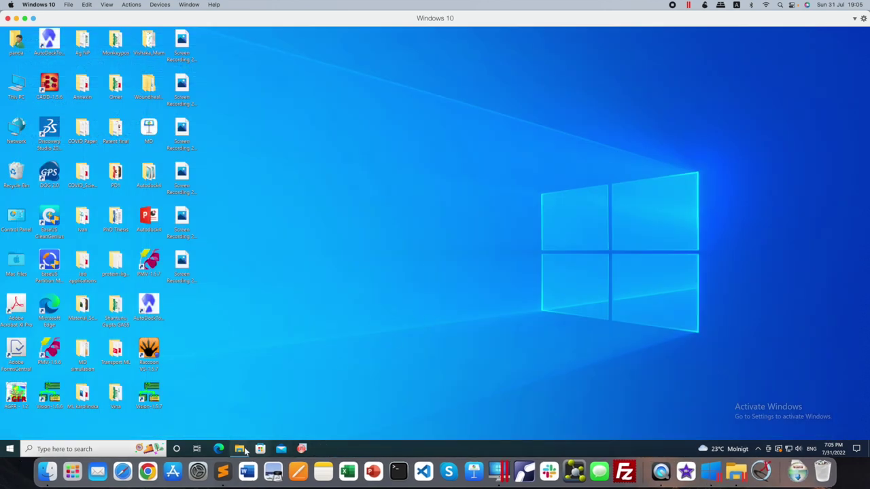
# Step: View the Autodock4 folder's files in a maximized File Explorer window, then close that window
pyautogui.click(241, 449)
pyautogui.doubleClick(443, 66)
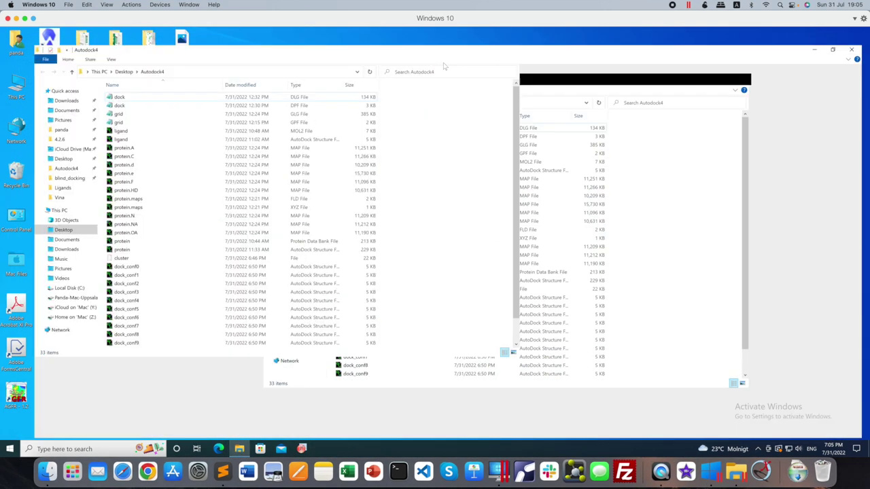
pyautogui.click(47, 471)
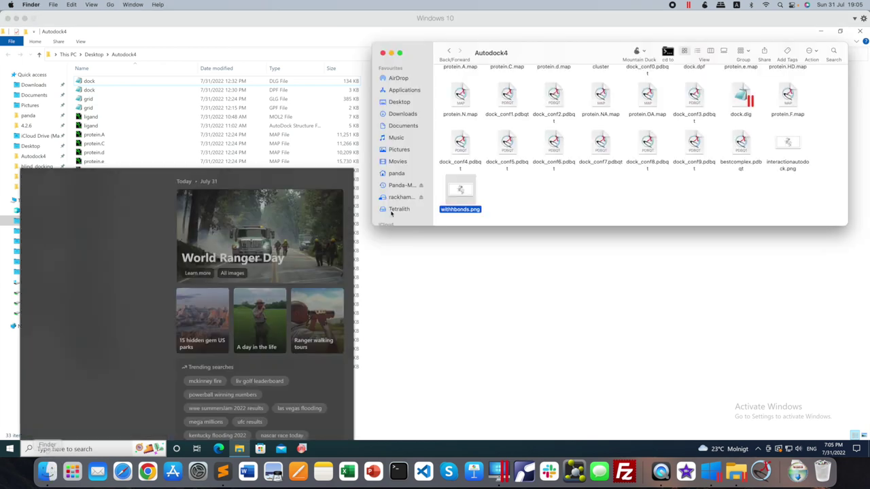
pyautogui.click(341, 182)
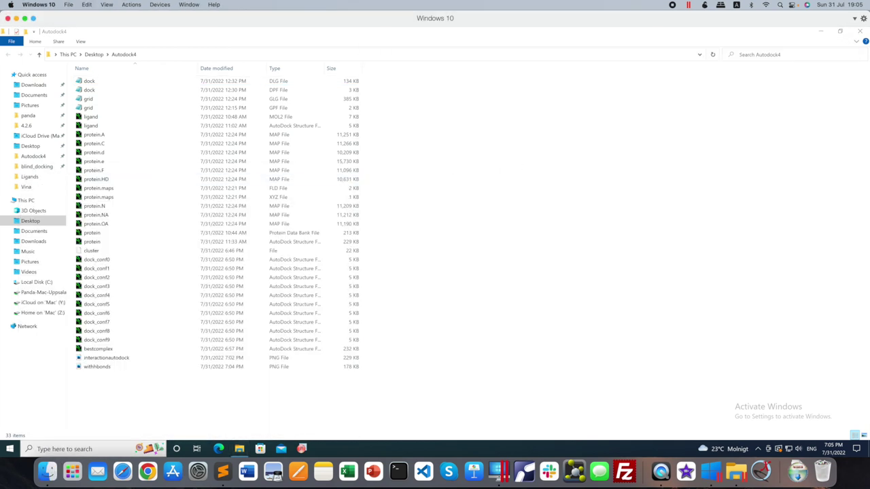
pyautogui.click(860, 31)
# Step: Switch to the Autodock4 folder in Finder and enlarge its window to fit all the files
pyautogui.click(60, 471)
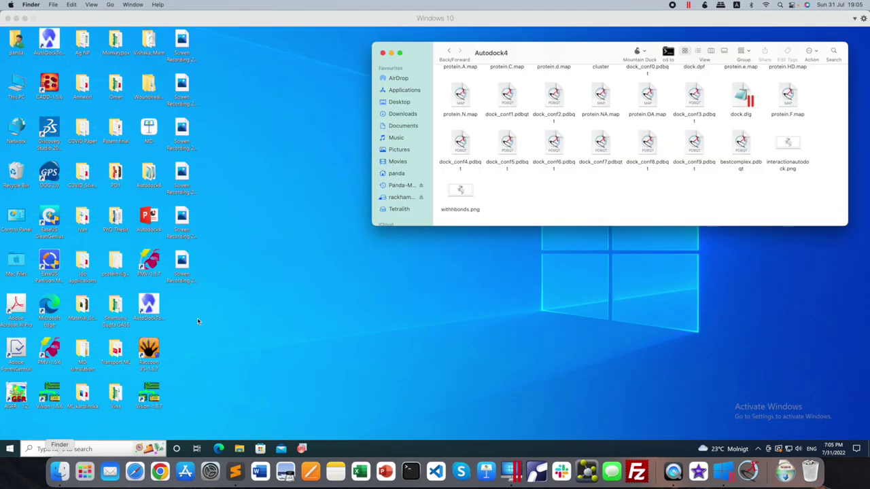
pyautogui.moveTo(568, 52); pyautogui.dragTo(294, 50)
pyautogui.moveTo(573, 223); pyautogui.dragTo(720, 392)
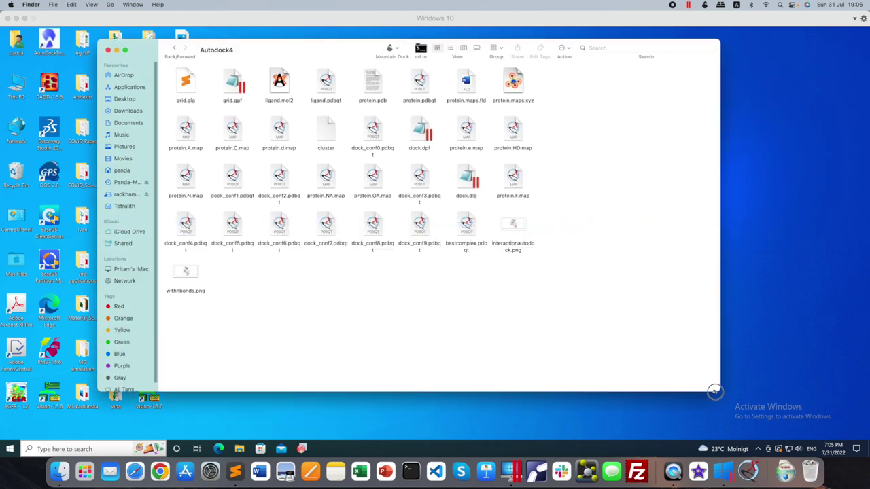
# Step: Preview interactionautodock.png and withhbonds.png one after the other and close each preview
pyautogui.click(514, 225)
pyautogui.press('space')
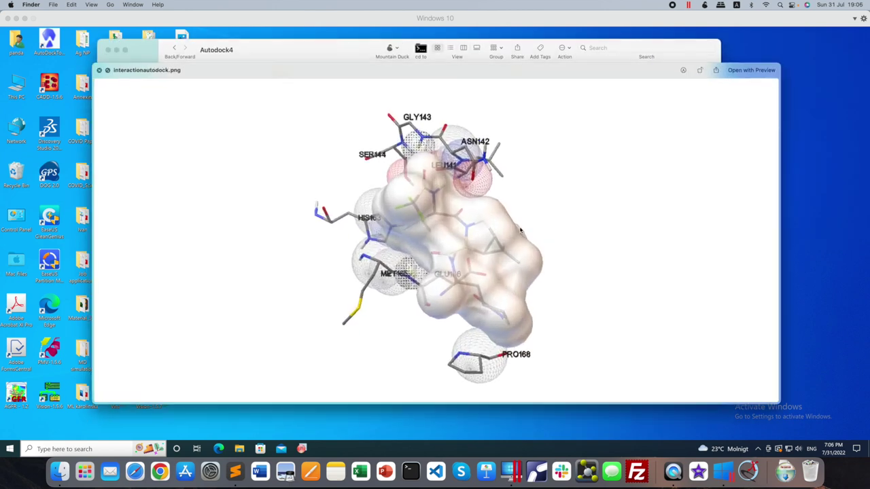
pyautogui.press('space')
pyautogui.click(190, 276)
pyautogui.press('space')
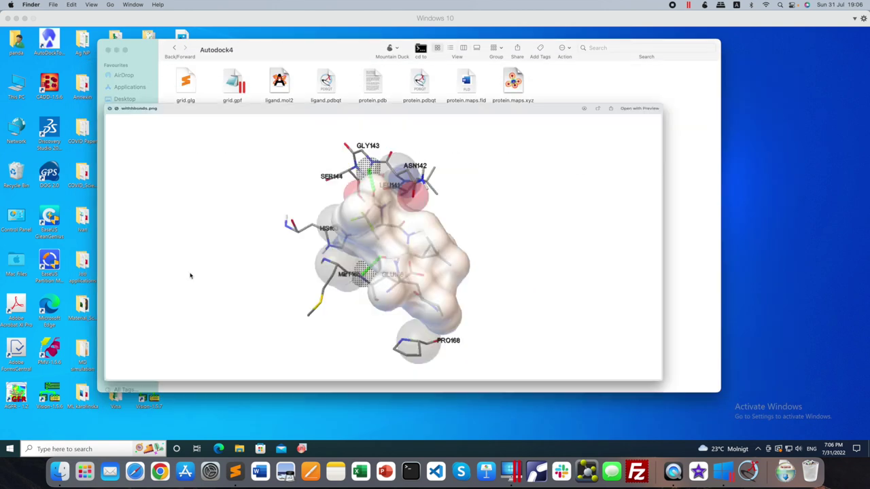
pyautogui.press('space')
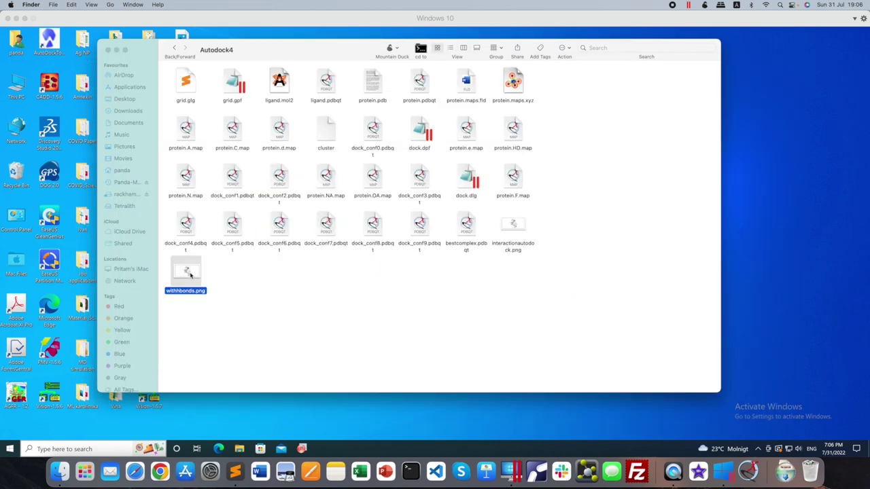
# Step: Clean up the icons in the Autodock4 folder by Kind
pyautogui.click(197, 243)
pyautogui.click(233, 231)
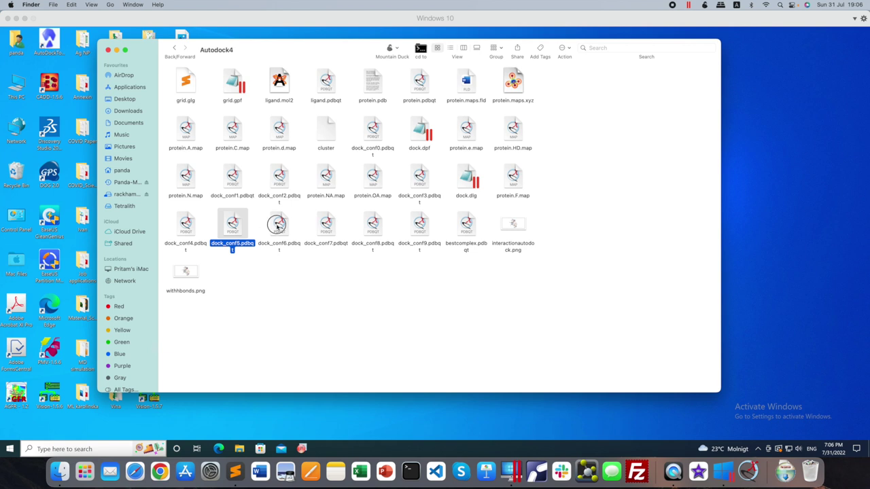
pyautogui.click(278, 226)
pyautogui.rightClick(628, 170)
pyautogui.moveTo(673, 238)
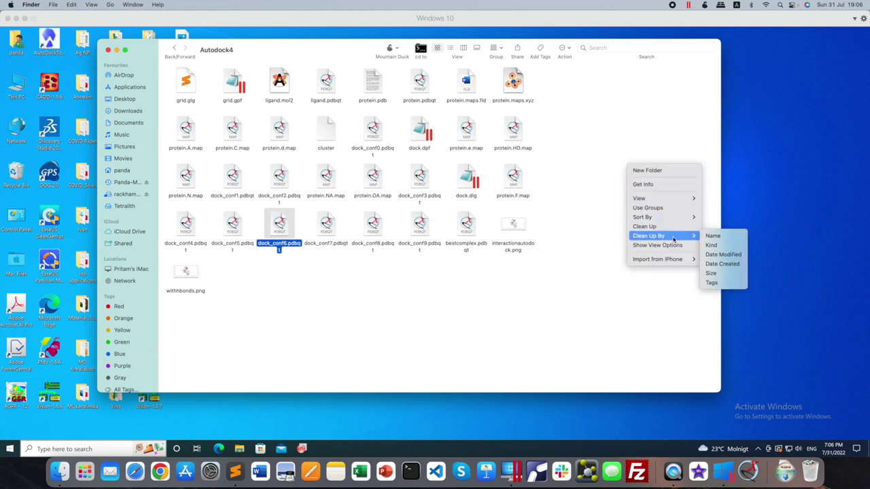
pyautogui.click(722, 248)
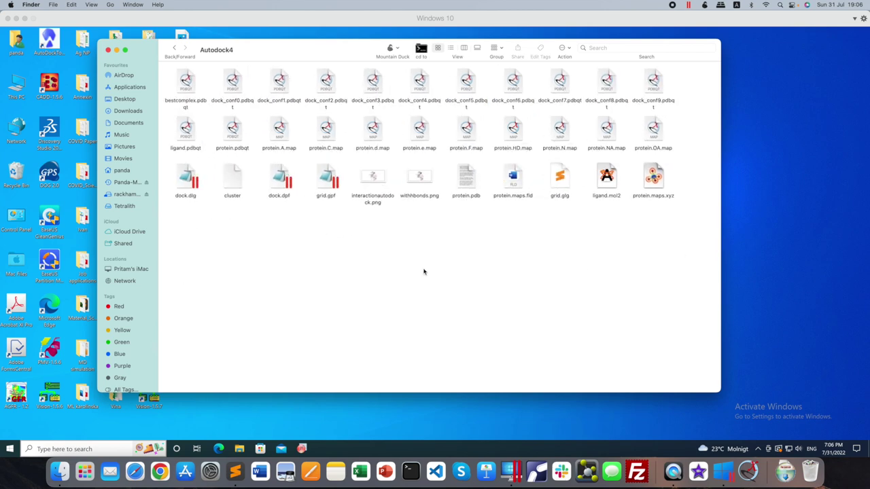
# Step: Go through the PDBQT files in the Autodock4 folder, from bestcomplex and the dock_conf files to ligand and protein
pyautogui.click(190, 85)
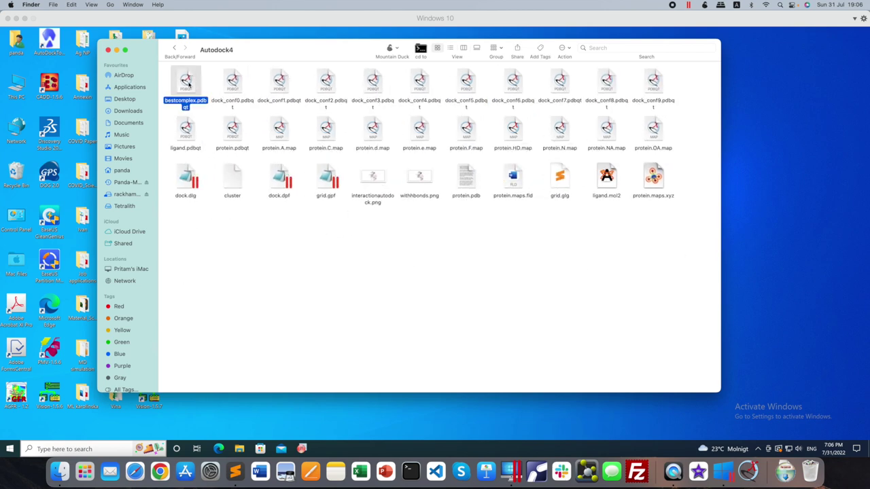
pyautogui.click(242, 90)
pyautogui.click(287, 91)
pyautogui.click(328, 86)
pyautogui.click(364, 88)
pyautogui.click(424, 90)
pyautogui.click(478, 91)
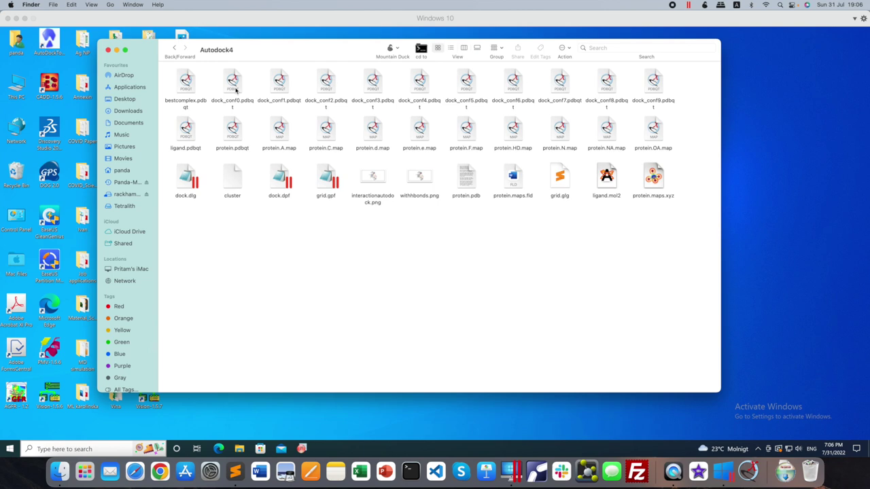
pyautogui.click(185, 136)
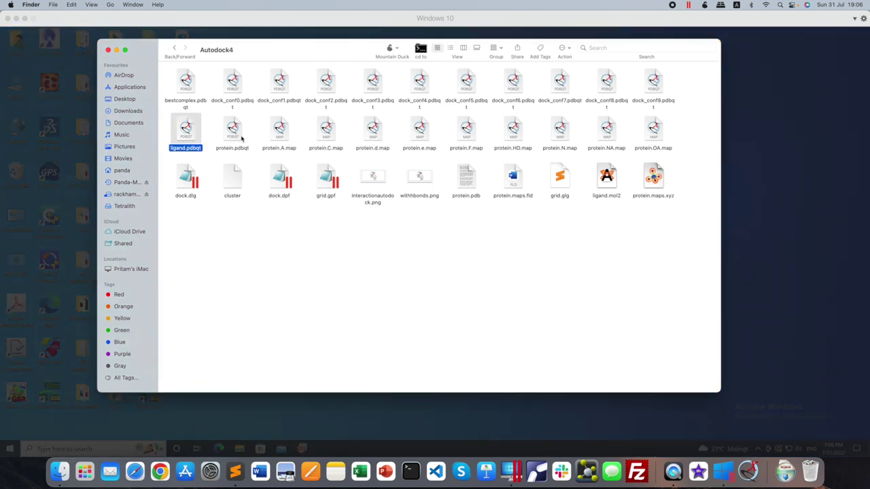
pyautogui.click(233, 132)
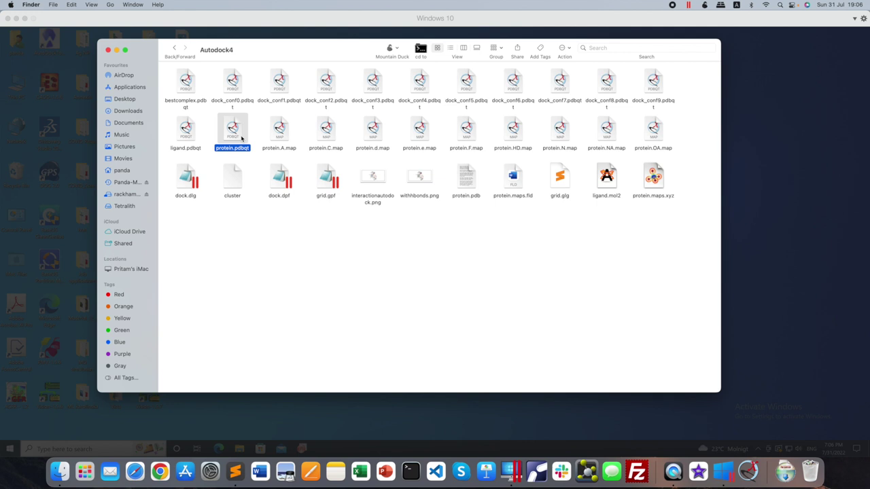
# Step: Open bestcomplex.pdbqt from the Autodock4 folder in ChimeraX and set the background to white
pyautogui.click(351, 233)
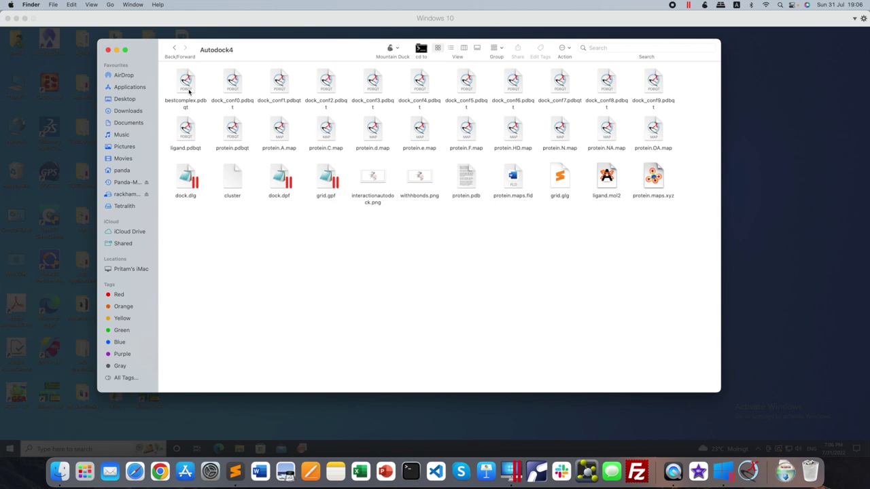
pyautogui.doubleClick(189, 90)
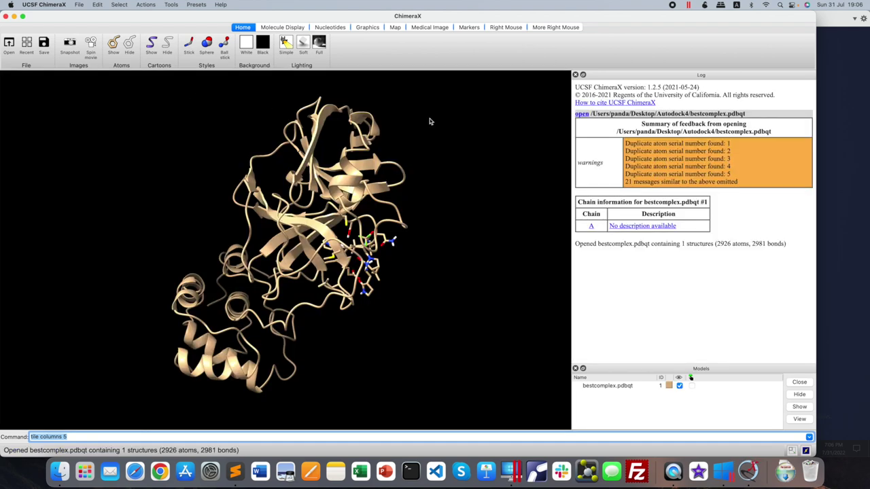
pyautogui.moveTo(517, 15)
pyautogui.mouseDown()
pyautogui.moveTo(577, 10)
pyautogui.moveTo(518, 12)
pyautogui.mouseUp()
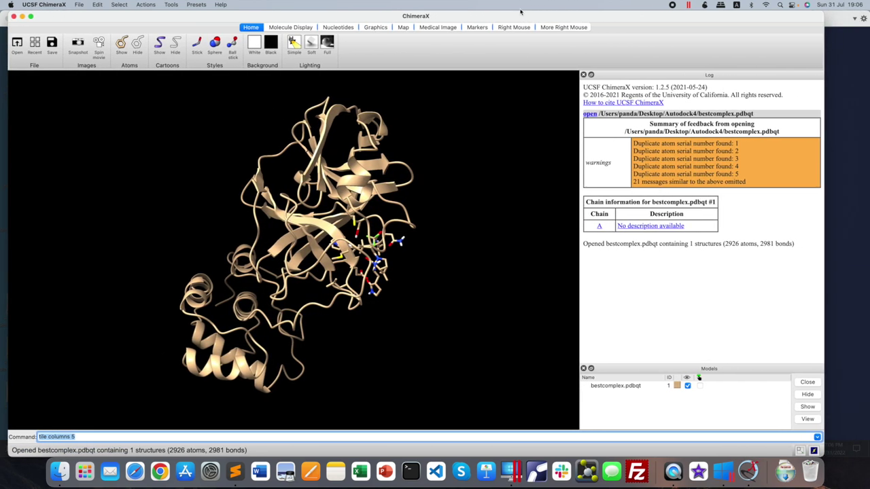
pyautogui.click(254, 45)
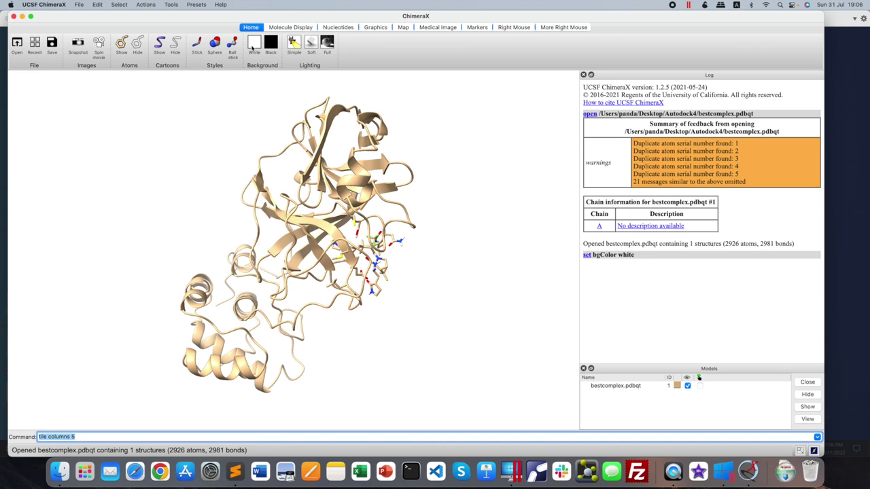
# Step: Select the UNL ligand residue and display its atoms in ball-and-stick style
pyautogui.moveTo(345, 149); pyautogui.dragTo(371, 279)
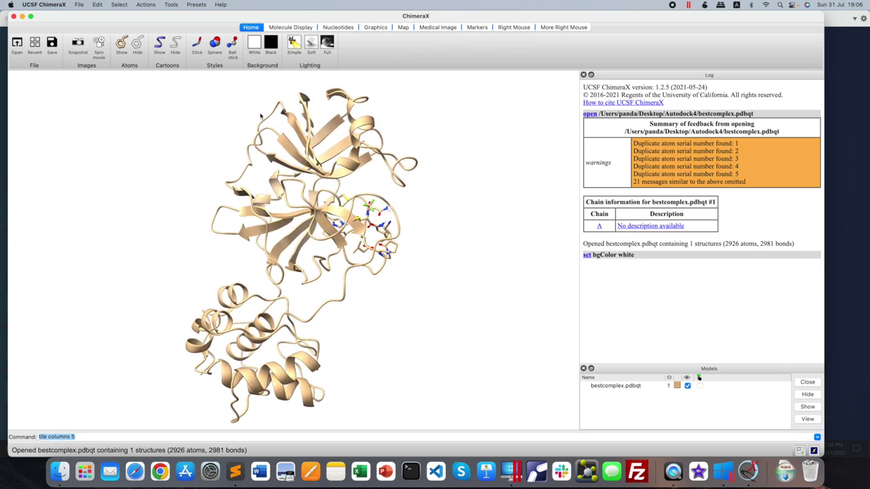
pyautogui.click(123, 5)
pyautogui.moveTo(170, 45)
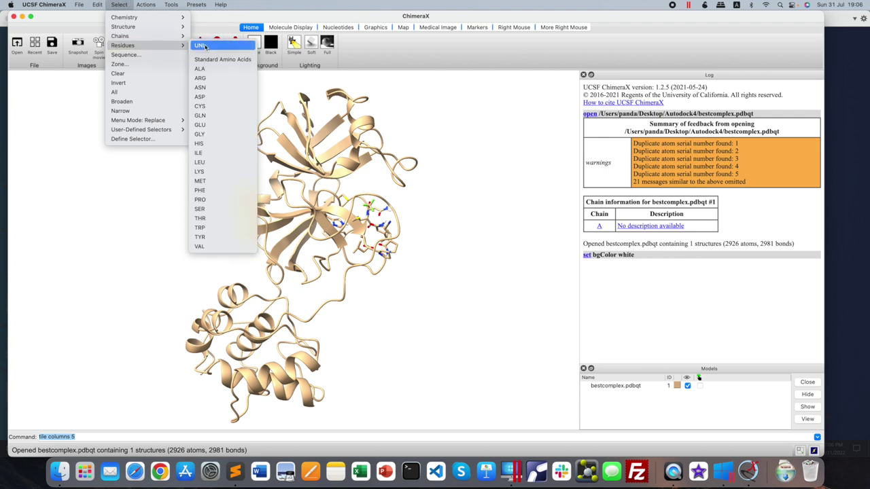
pyautogui.click(206, 46)
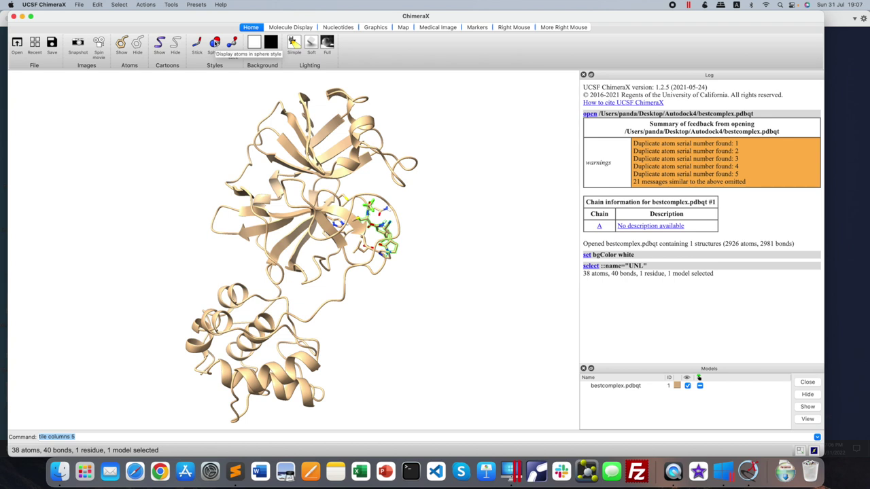
pyautogui.click(231, 44)
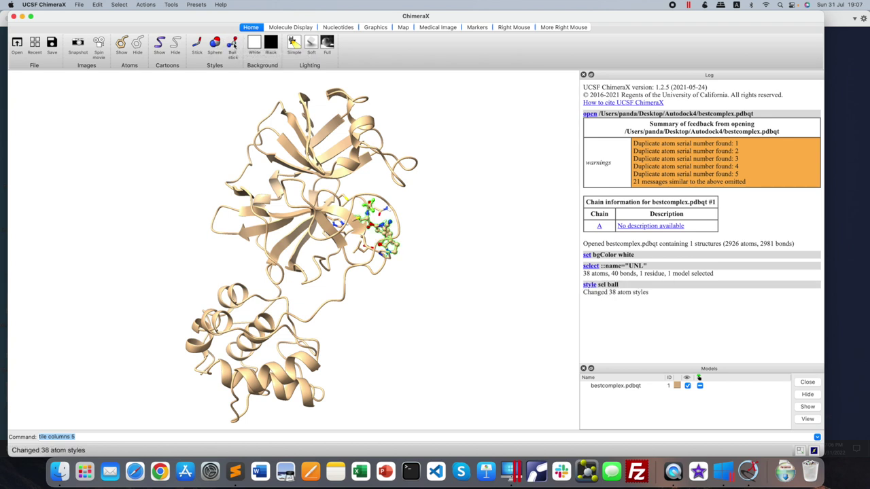
# Step: Select chain A of the complex and show its molecular surface
pyautogui.click(121, 4)
pyautogui.moveTo(129, 36)
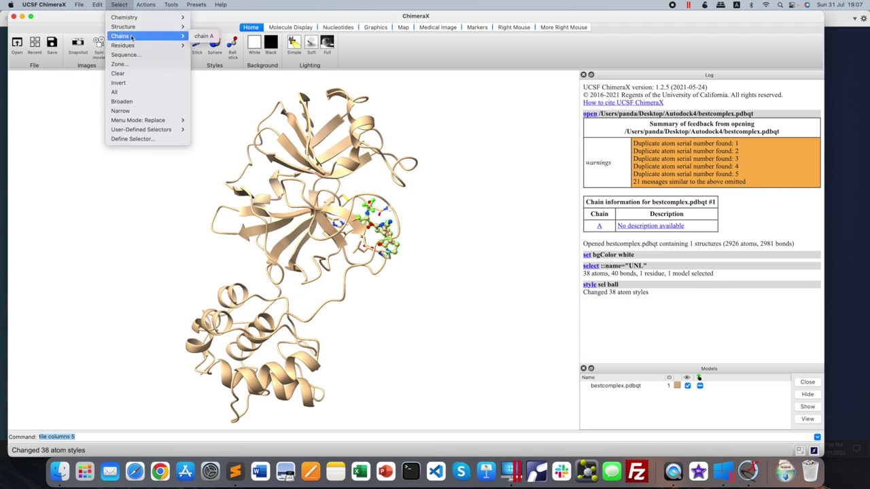
pyautogui.click(207, 38)
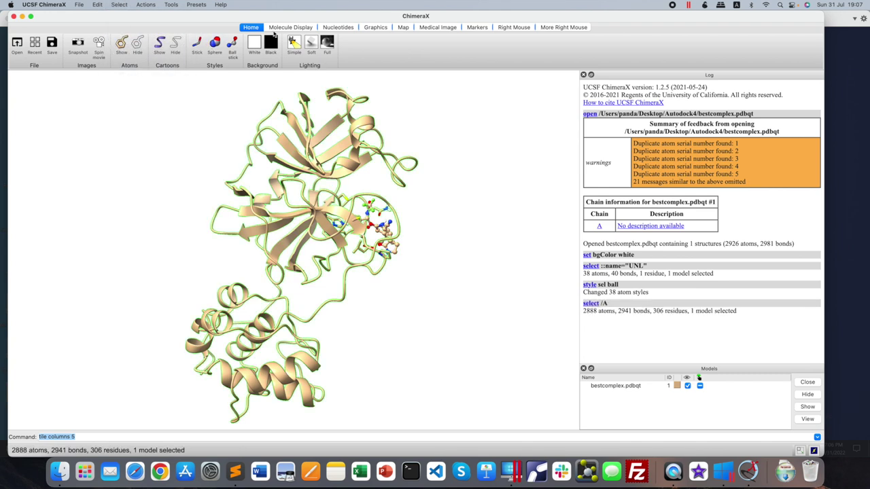
pyautogui.click(288, 27)
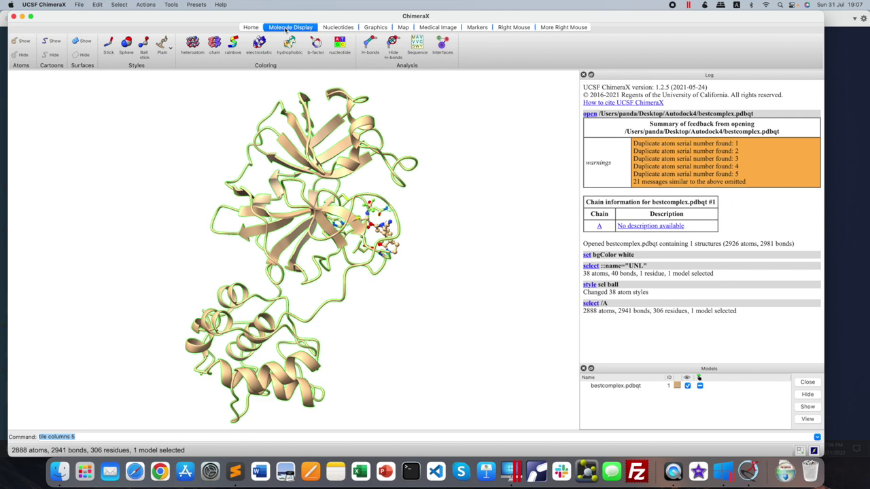
pyautogui.click(89, 44)
# Step: Color the selected protein chain light sea green and apply soft lighting to the scene
pyautogui.moveTo(329, 154); pyautogui.dragTo(279, 224)
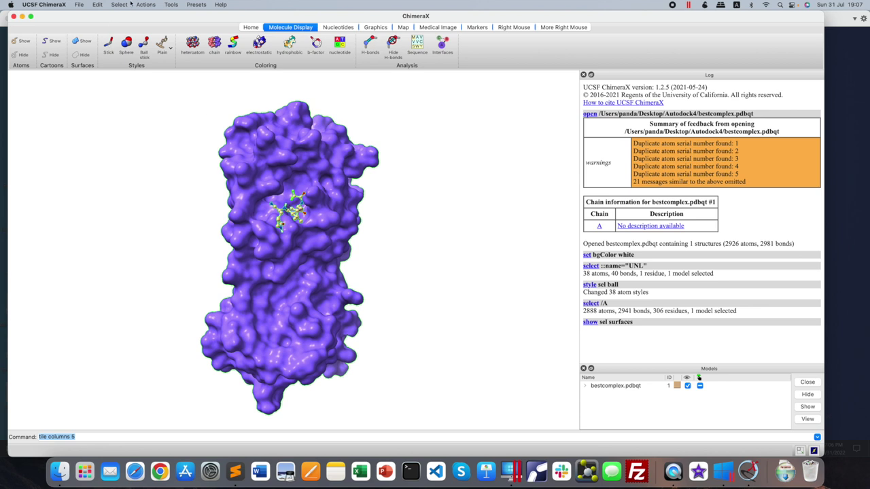
pyautogui.click(144, 4)
pyautogui.moveTo(163, 45)
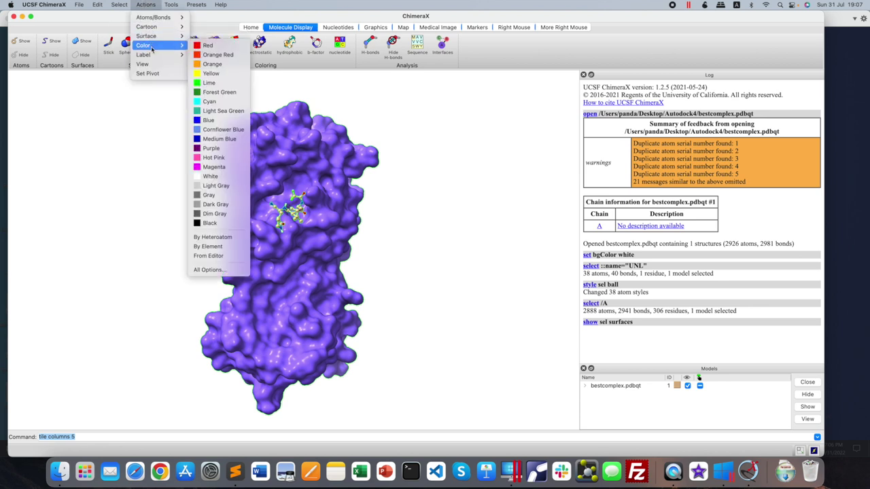
pyautogui.click(217, 111)
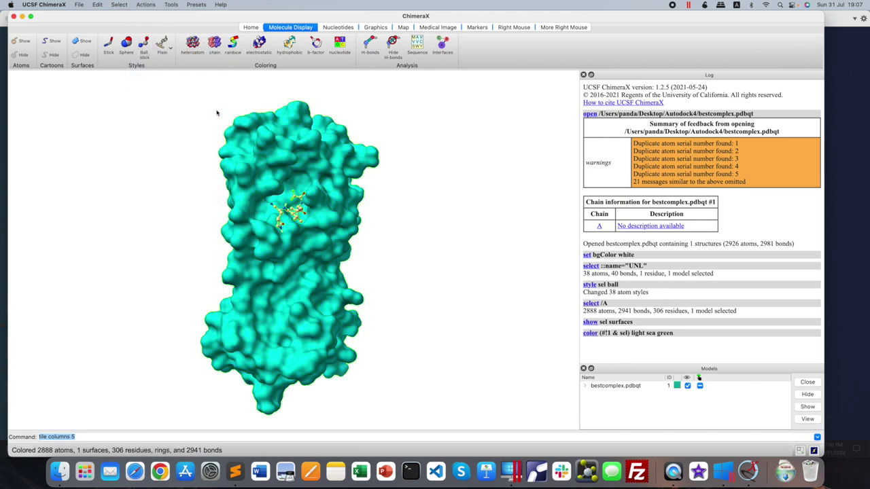
pyautogui.moveTo(289, 204); pyautogui.dragTo(310, 190)
pyautogui.click(250, 27)
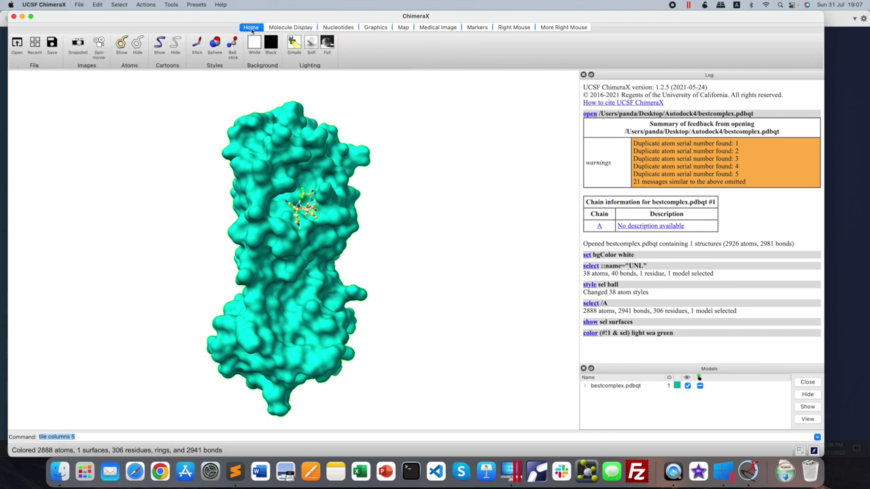
pyautogui.click(310, 45)
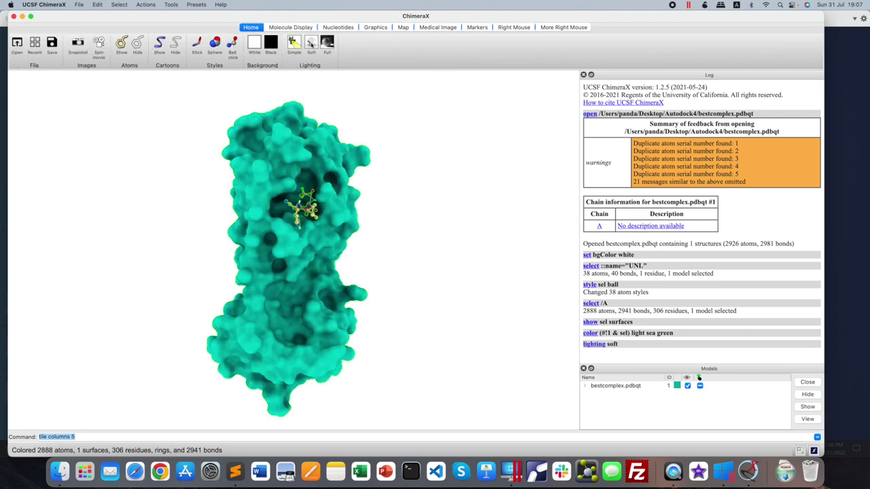
pyautogui.moveTo(291, 305); pyautogui.dragTo(274, 312)
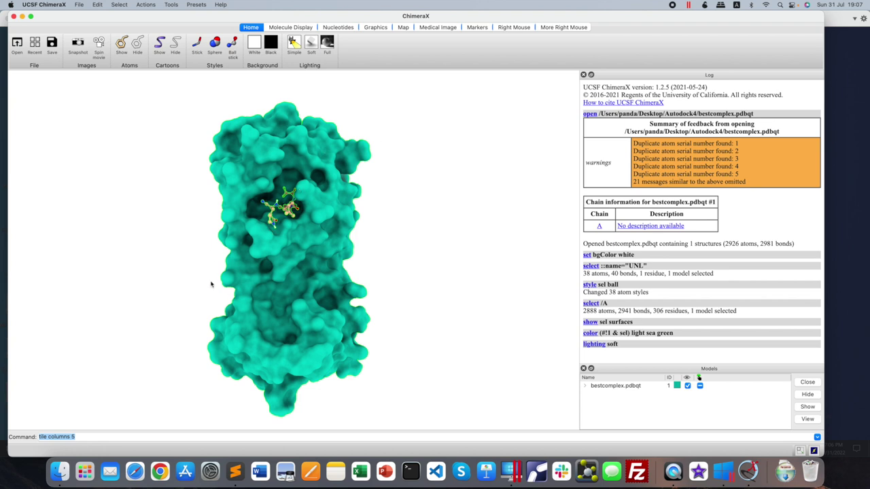
# Step: Select the UNL ligand residue again and focus the view on it inside the binding pocket
pyautogui.click(119, 4)
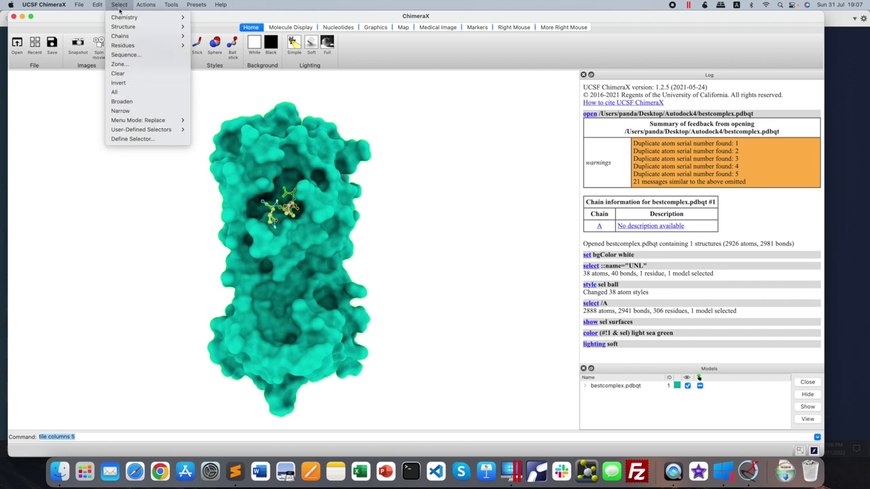
pyautogui.moveTo(133, 45)
pyautogui.click(202, 46)
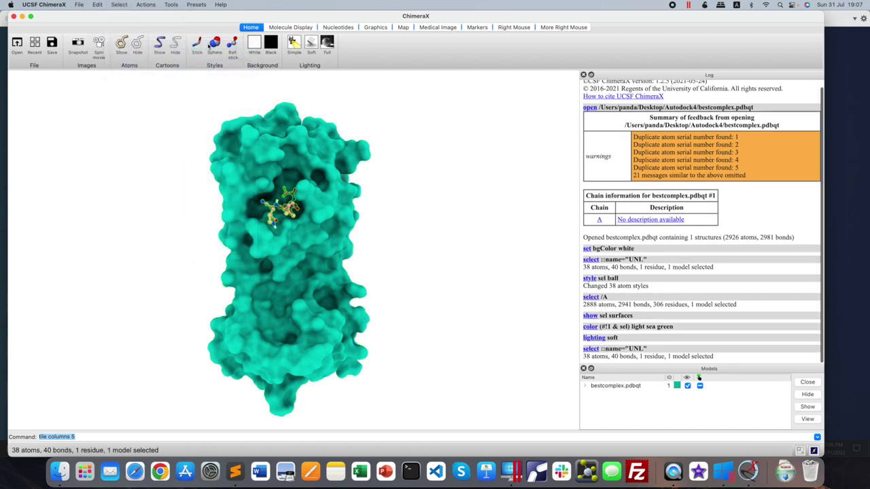
pyautogui.click(141, 4)
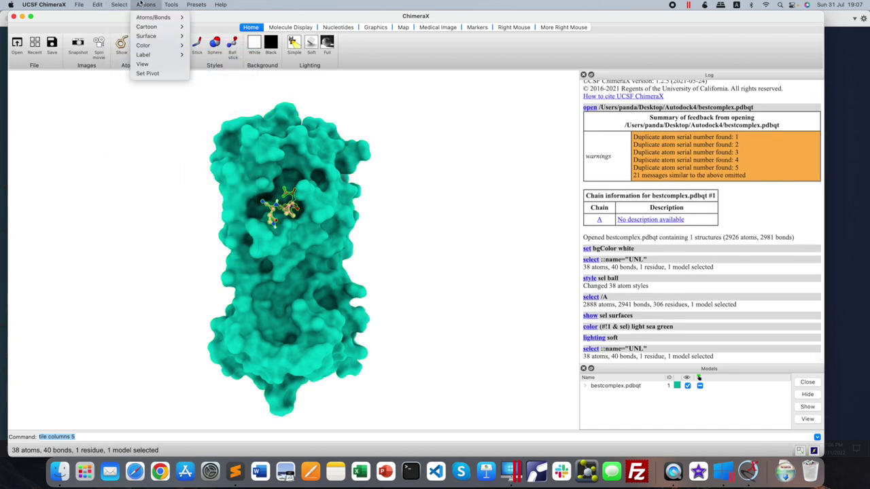
pyautogui.click(148, 64)
pyautogui.moveTo(358, 325)
pyautogui.mouseDown()
pyautogui.moveTo(328, 314)
pyautogui.moveTo(378, 324)
pyautogui.moveTo(346, 332)
pyautogui.mouseUp()
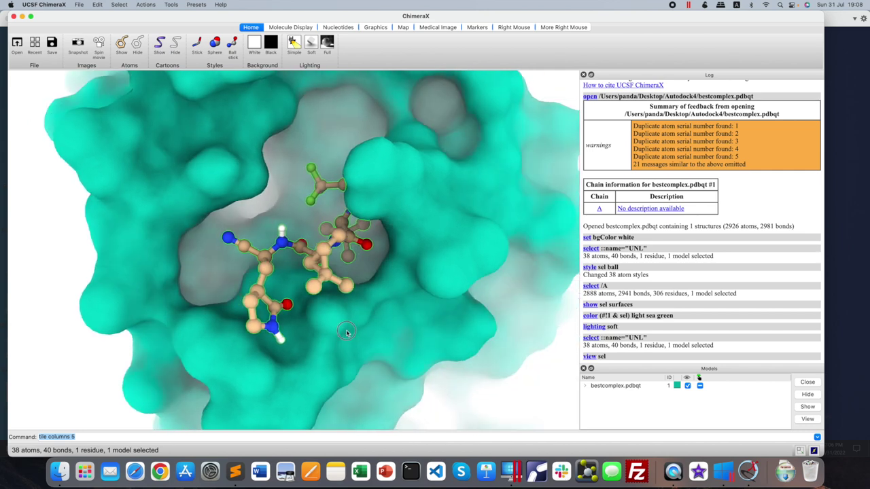
# Step: Clear the selection and save a snapshot of the ligand in the binding pocket to the desktop
pyautogui.click(117, 4)
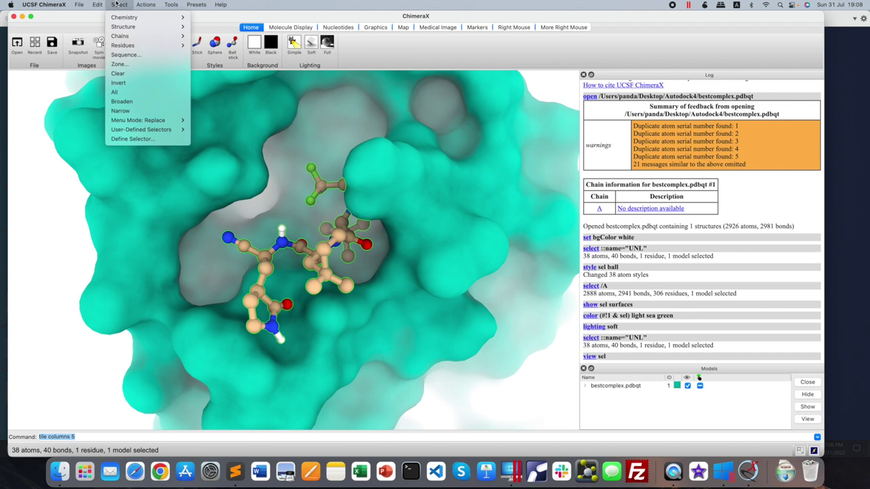
pyautogui.click(124, 72)
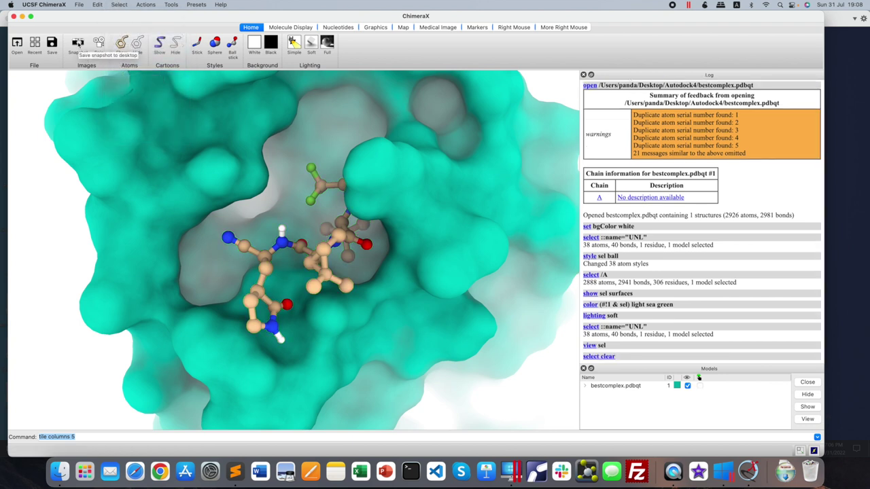
pyautogui.moveTo(385, 273); pyautogui.dragTo(397, 271)
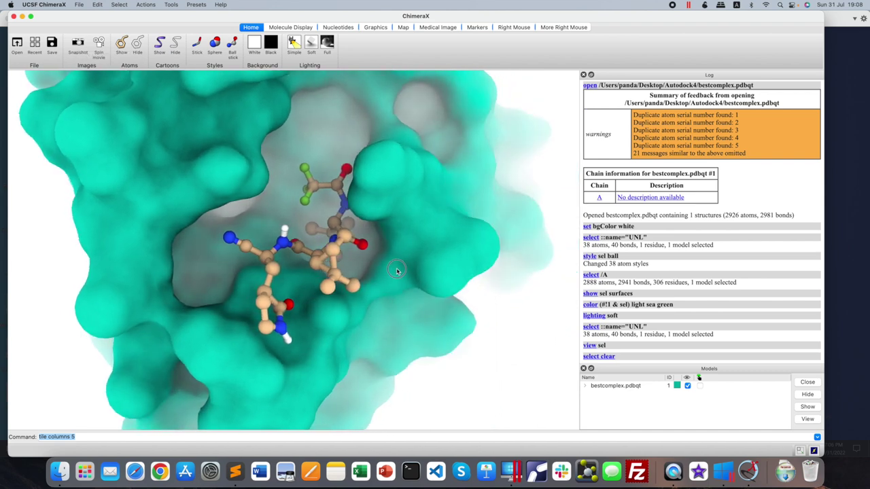
pyautogui.click(78, 43)
# Step: Open the Desktop folder in a new Finder tab, preview image1.png, close the preview and return to ChimeraX
pyautogui.click(60, 474)
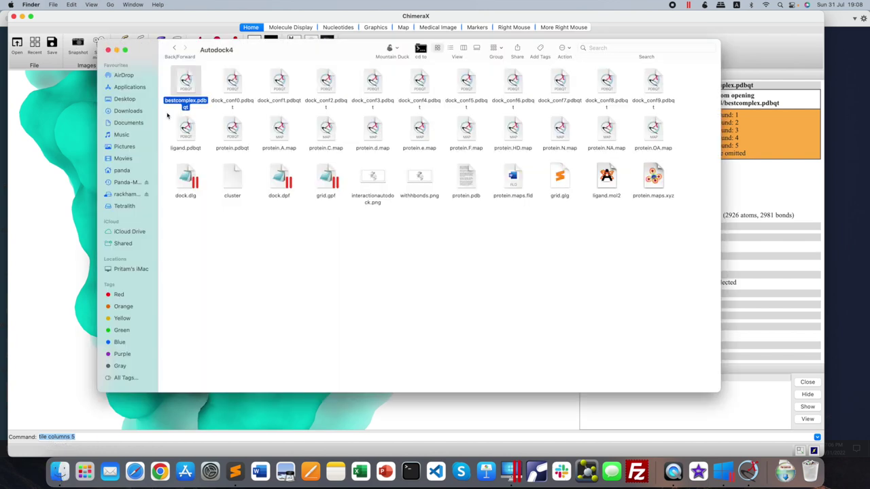
pyautogui.rightClick(137, 101)
pyautogui.click(161, 104)
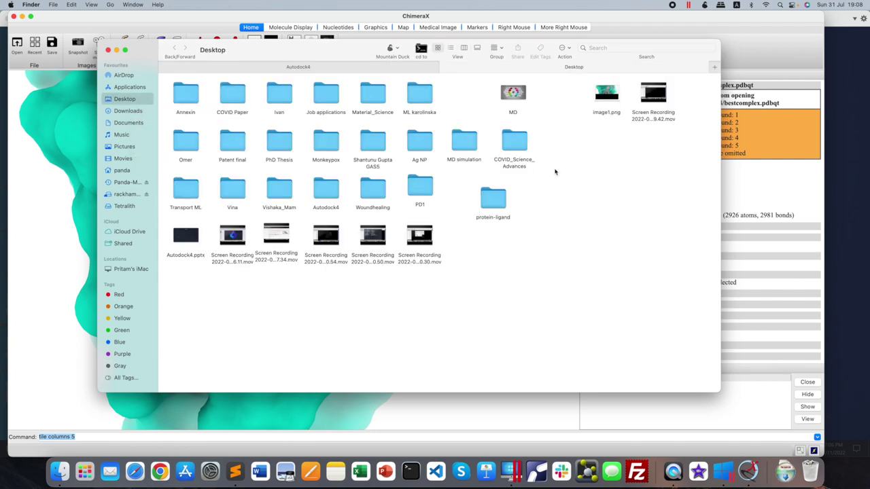
pyautogui.doubleClick(608, 93)
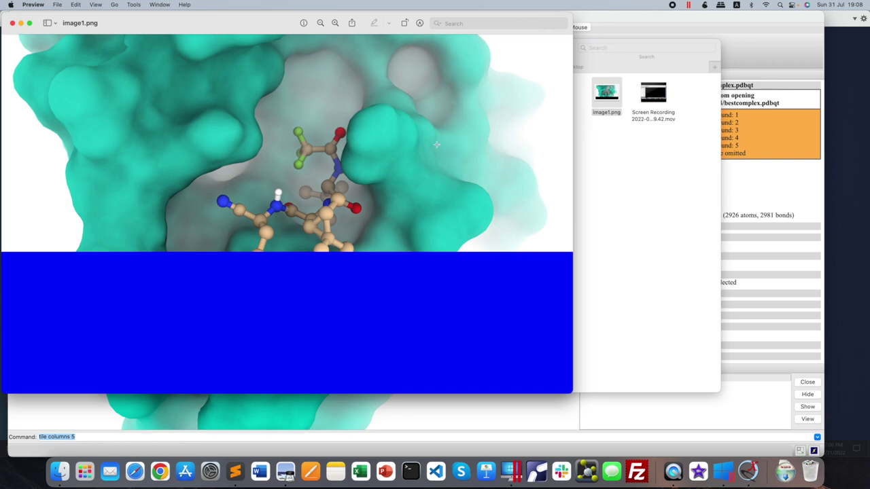
pyautogui.click(12, 23)
pyautogui.click(38, 132)
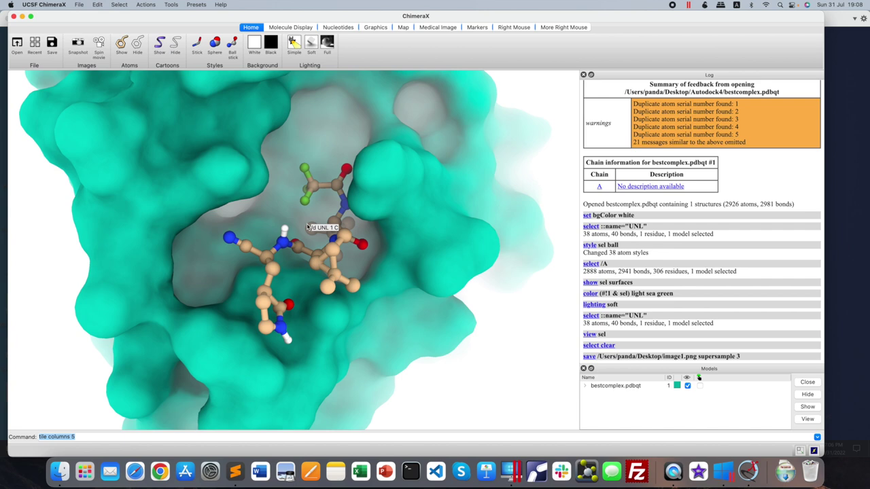
# Step: Reset the view from the binding pocket to show the whole protein–ligand complex
pyautogui.moveTo(312, 254)
pyautogui.mouseDown()
pyautogui.moveTo(344, 256)
pyautogui.moveTo(311, 255)
pyautogui.mouseUp()
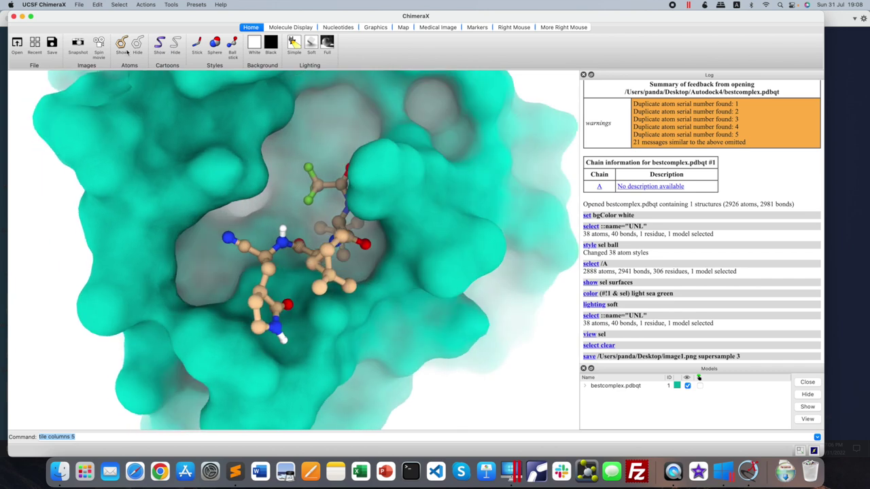
pyautogui.click(145, 5)
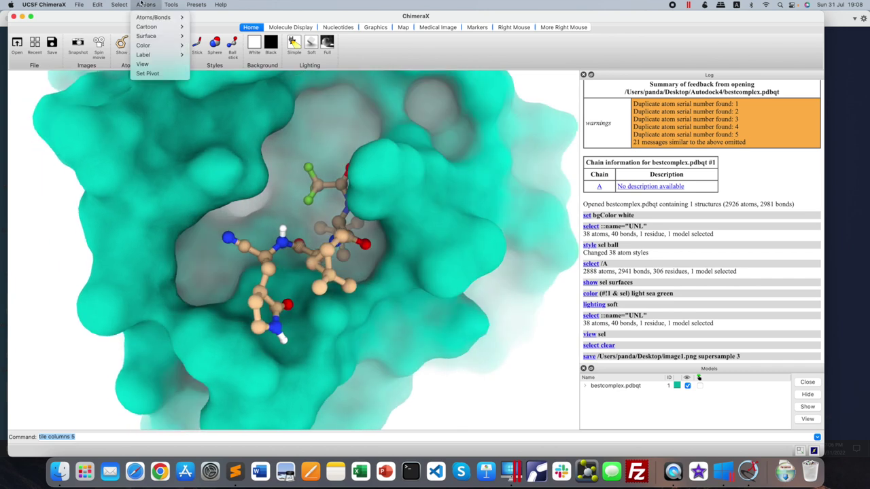
pyautogui.click(142, 64)
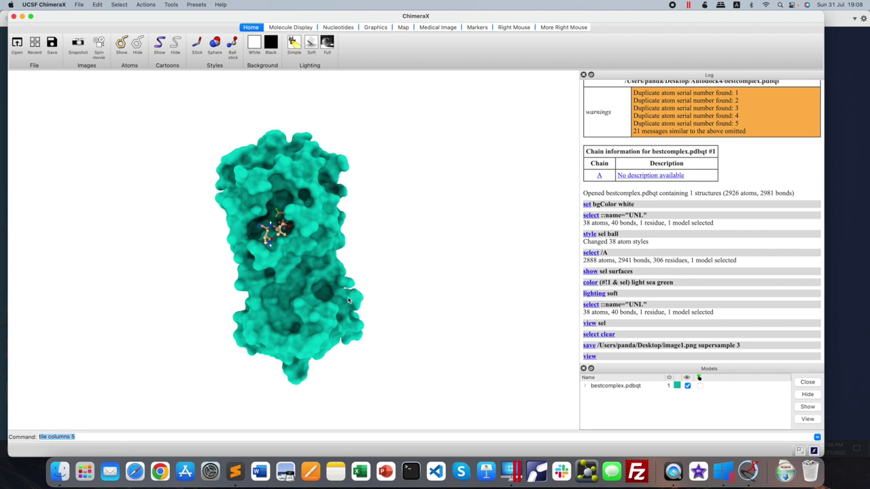
# Step: Select chain A and hide its surface, leaving the protein as a cartoon
pyautogui.click(119, 3)
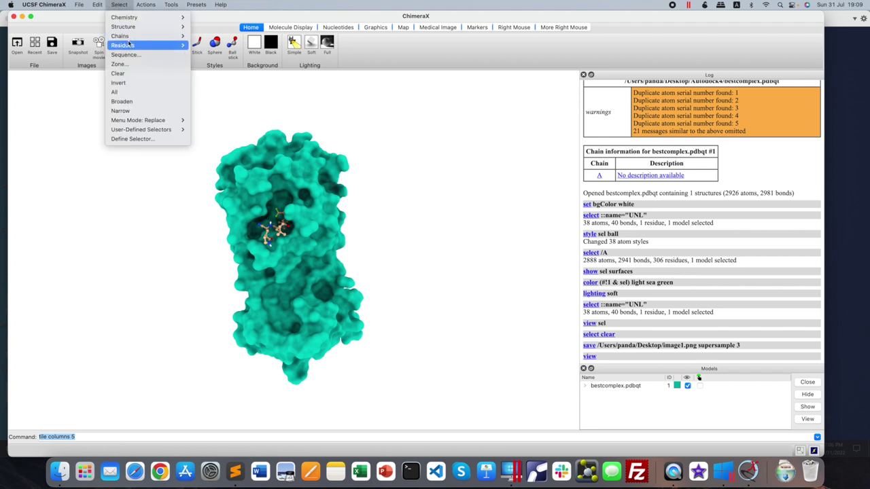
pyautogui.click(287, 30)
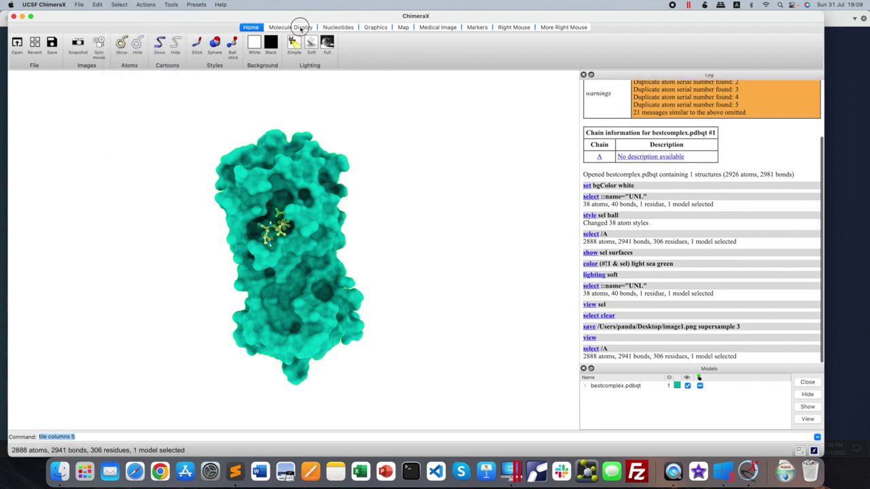
pyautogui.click(294, 29)
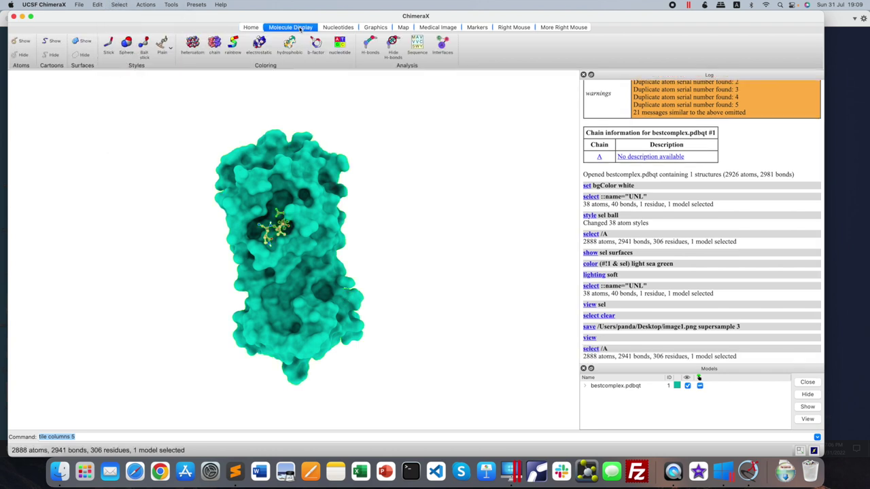
pyautogui.click(80, 56)
pyautogui.moveTo(319, 221); pyautogui.dragTo(310, 202)
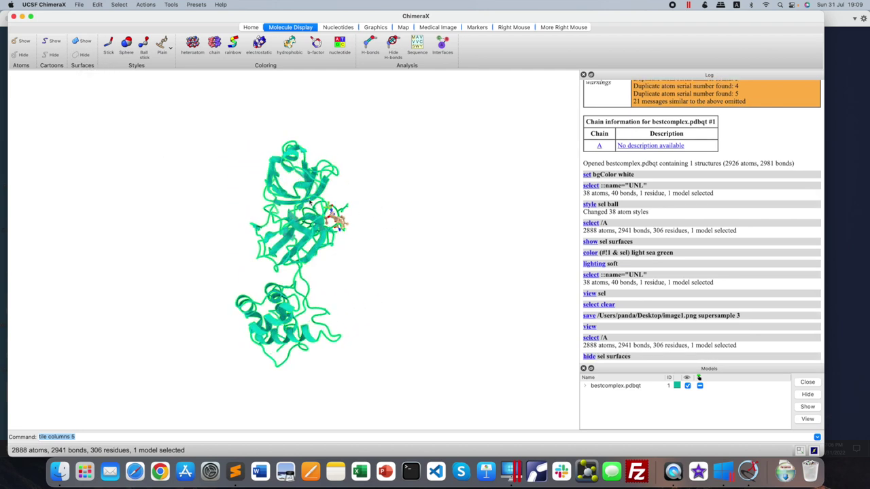
# Step: Select the UNL ligand residue and display its hydrogen bonds
pyautogui.click(119, 5)
pyautogui.moveTo(156, 45)
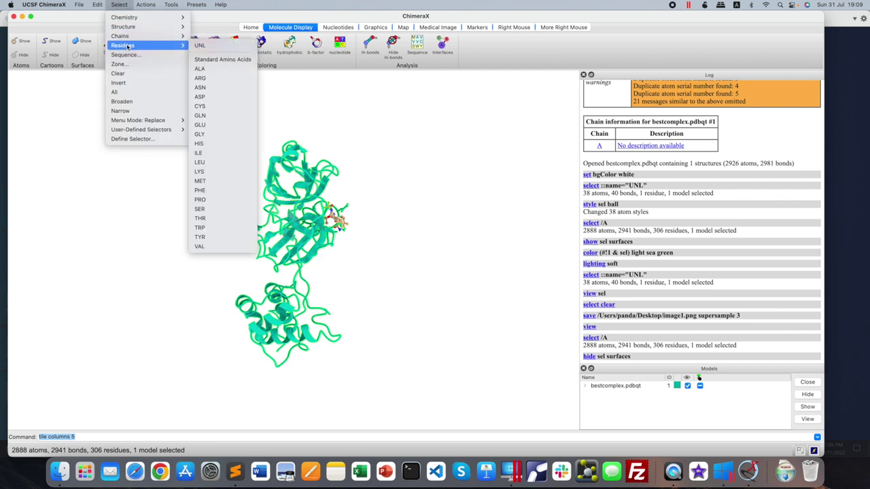
pyautogui.click(218, 47)
pyautogui.click(370, 45)
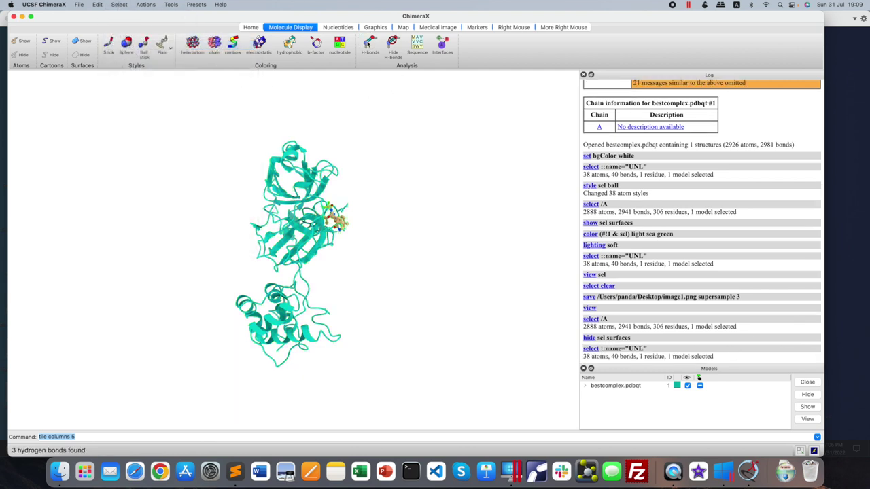
# Step: Focus the view on the selected ligand and switch the lighting to full
pyautogui.moveTo(283, 310); pyautogui.dragTo(279, 261)
pyautogui.click(146, 5)
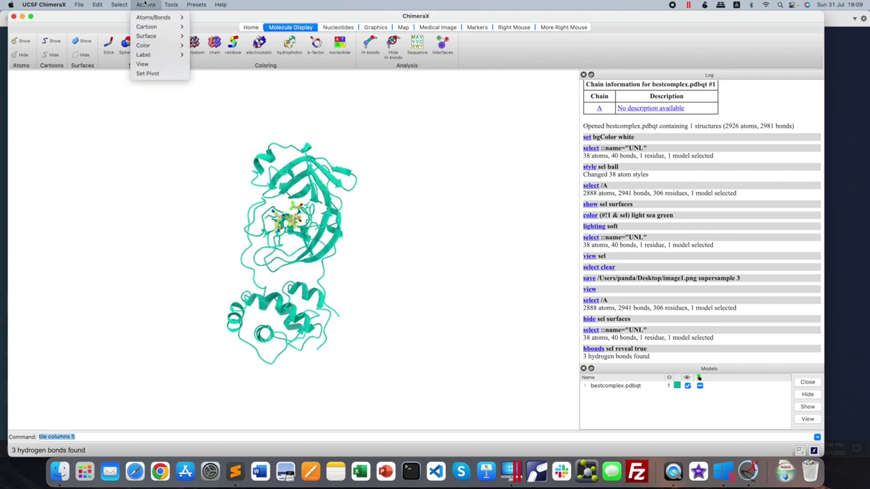
pyautogui.click(151, 65)
pyautogui.moveTo(355, 331)
pyautogui.mouseDown()
pyautogui.moveTo(342, 328)
pyautogui.moveTo(358, 327)
pyautogui.moveTo(350, 328)
pyautogui.mouseUp()
pyautogui.click(252, 27)
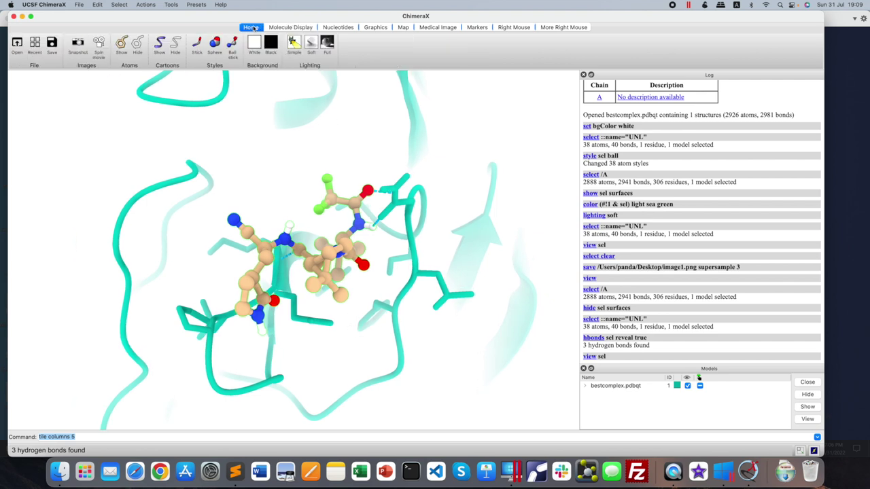
pyautogui.click(327, 42)
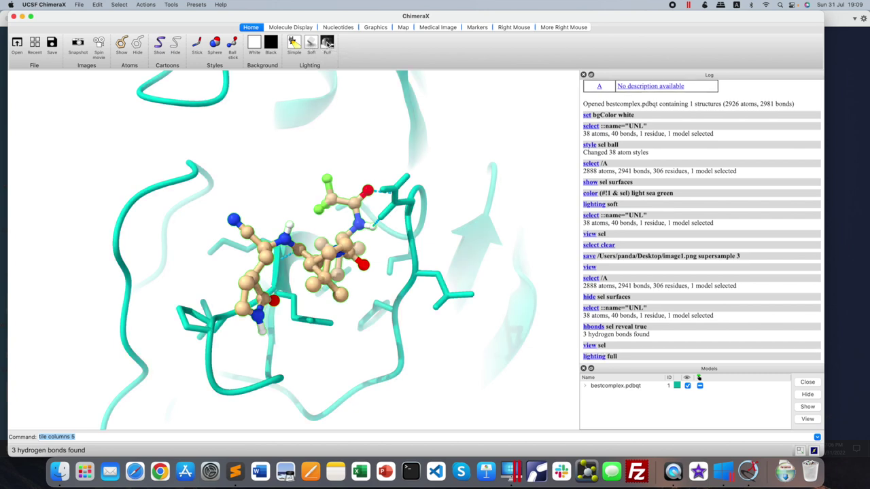
# Step: Label the residues SER 144, ASN 142 and GLU 166 at the ends of the ligand's hydrogen bonds
pyautogui.moveTo(332, 300); pyautogui.dragTo(325, 343)
pyautogui.moveTo(361, 193); pyautogui.dragTo(374, 191)
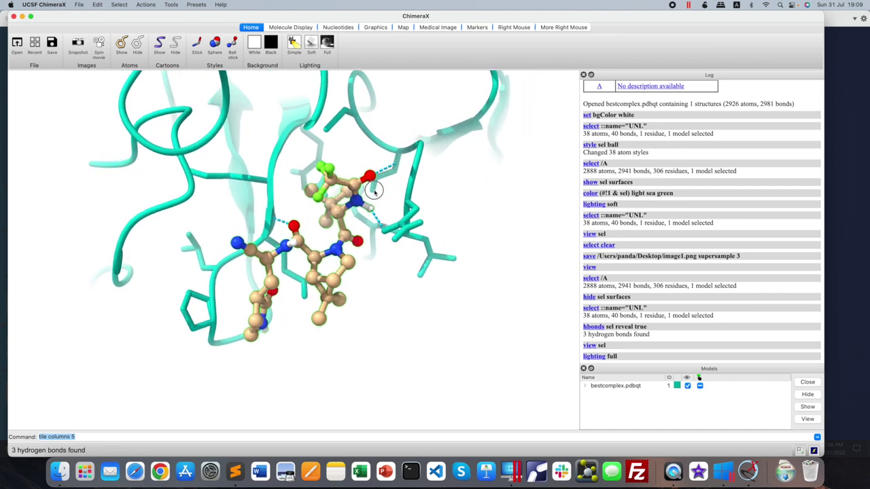
pyautogui.moveTo(365, 256); pyautogui.dragTo(343, 237)
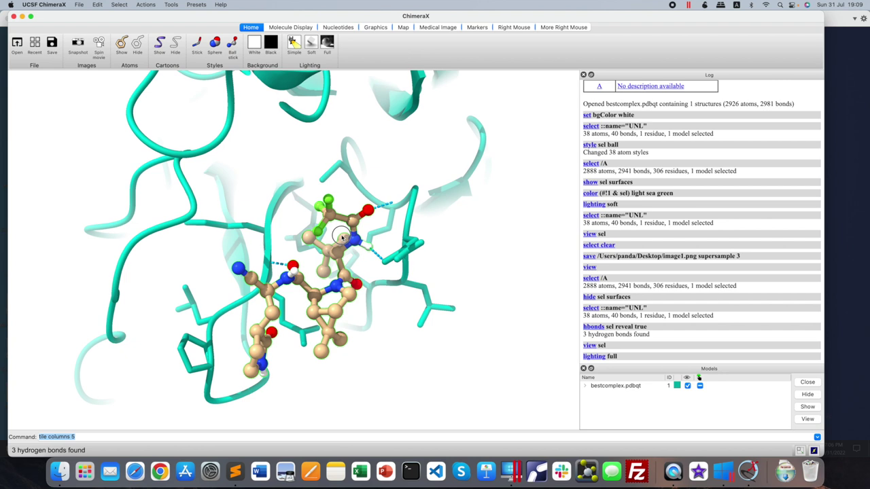
pyautogui.moveTo(412, 295); pyautogui.dragTo(412, 292)
pyautogui.scroll(1, 411, 292)
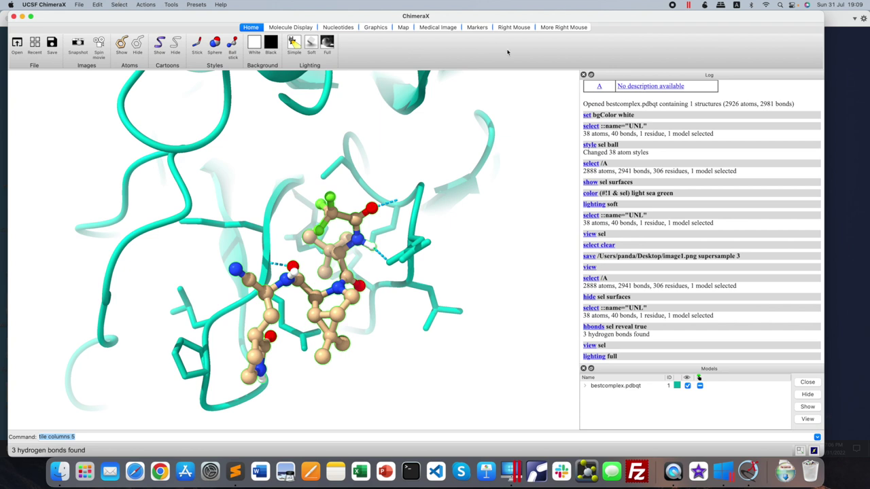
pyautogui.click(515, 28)
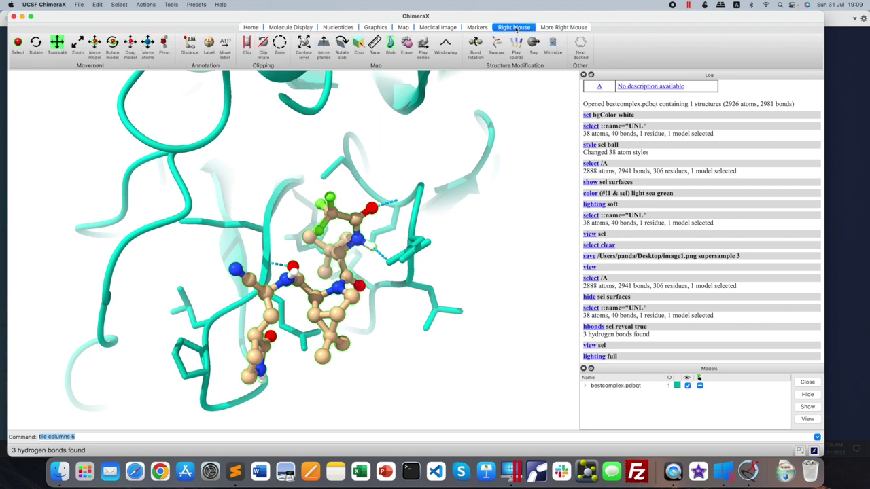
pyautogui.click(209, 44)
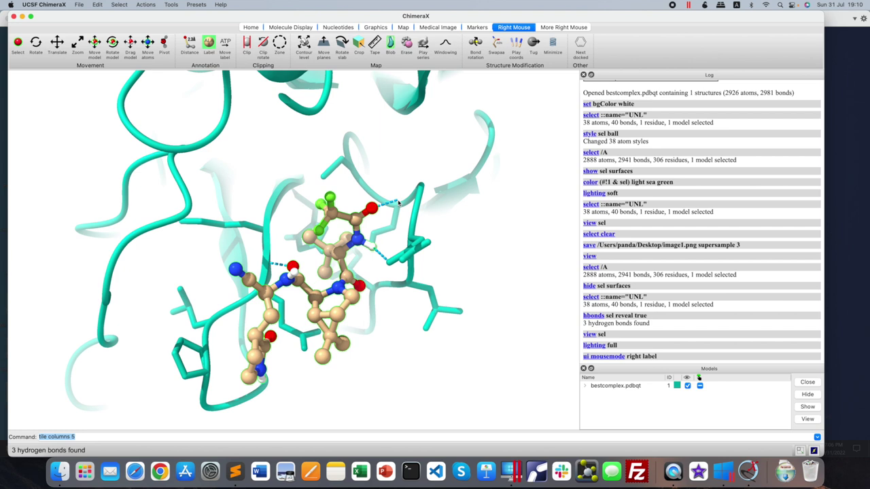
pyautogui.rightClick(401, 202)
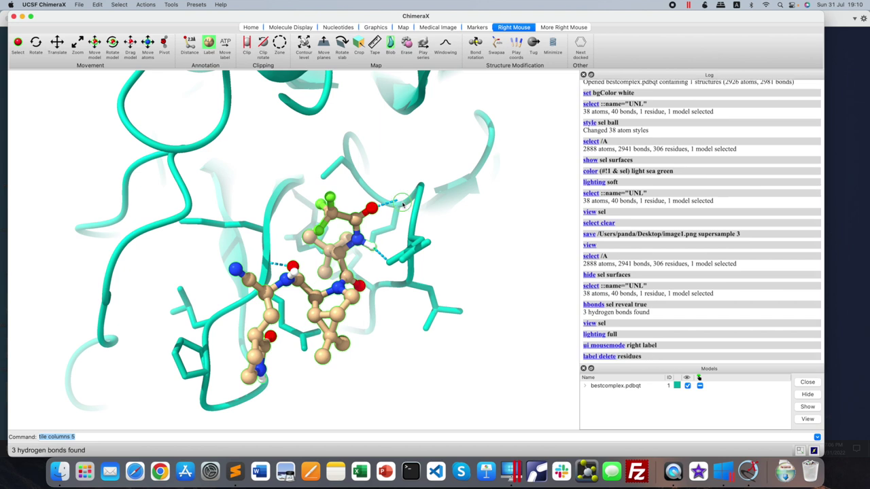
pyautogui.rightClick(405, 208)
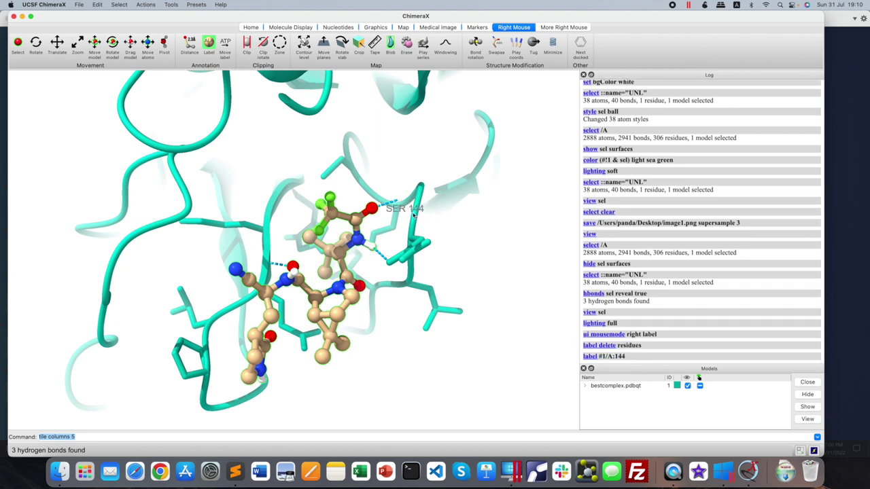
pyautogui.rightClick(388, 266)
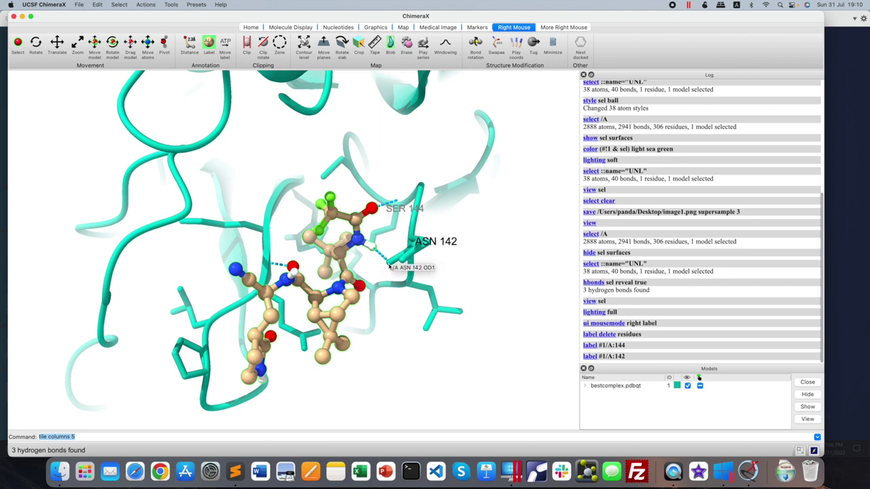
pyautogui.rightClick(270, 263)
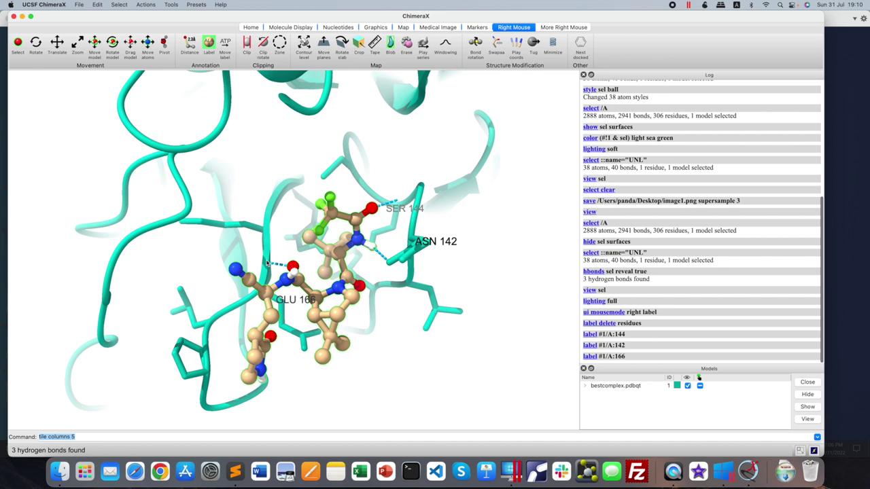
# Step: Reapply the ASN 142 label, label the ligand UNL 1, and clear the selection
pyautogui.moveTo(409, 297); pyautogui.dragTo(381, 314)
pyautogui.rightClick(385, 314)
pyautogui.moveTo(400, 321); pyautogui.dragTo(385, 318)
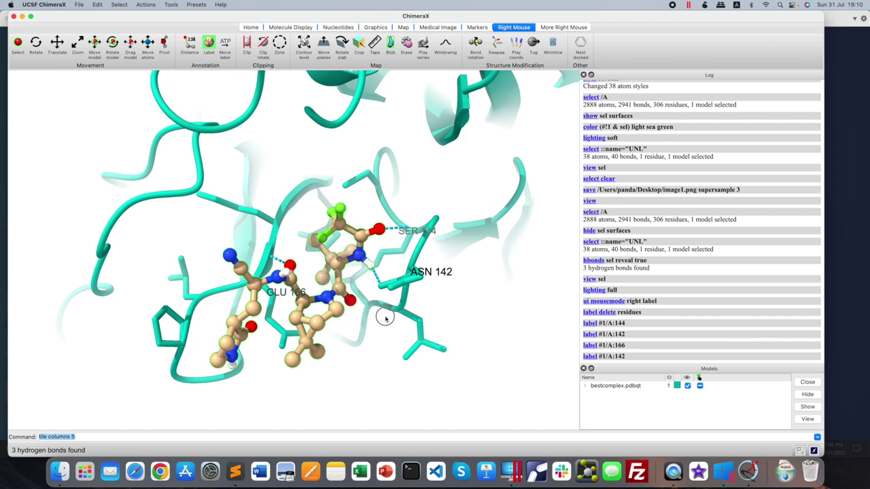
pyautogui.rightClick(340, 311)
pyautogui.moveTo(339, 311); pyautogui.dragTo(361, 344)
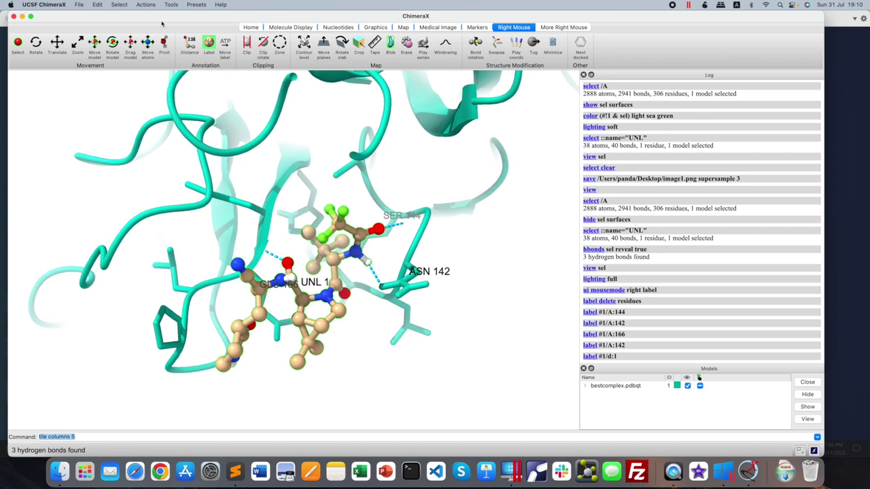
pyautogui.click(120, 4)
pyautogui.click(127, 66)
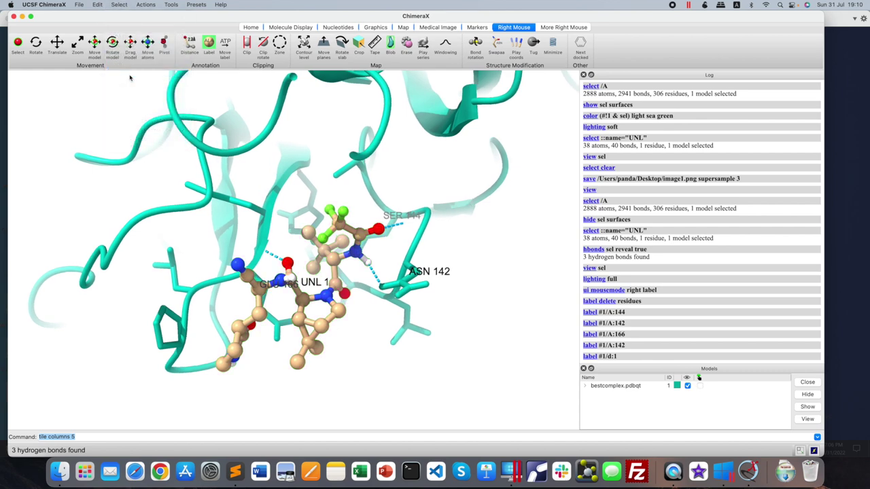
# Step: Reapply the GLU 166 label and add a label to GLY 143 in the binding pocket
pyautogui.moveTo(328, 312); pyautogui.dragTo(349, 286)
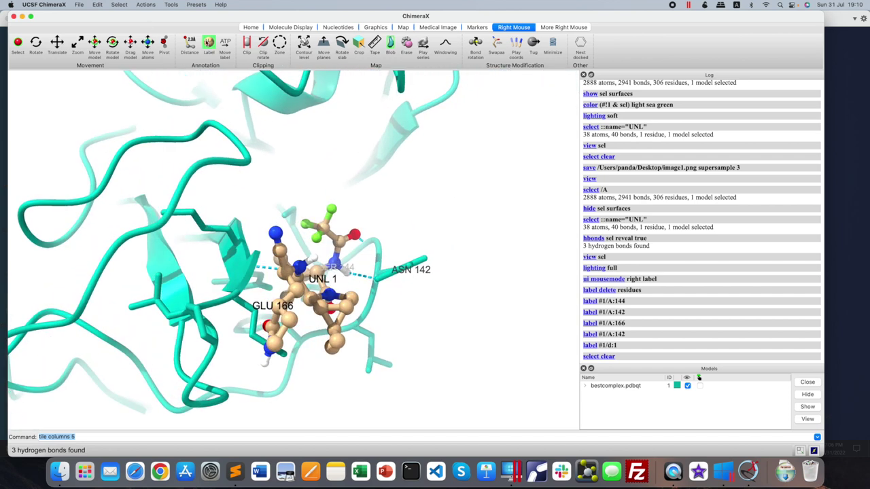
pyautogui.rightClick(254, 269)
pyautogui.moveTo(254, 268); pyautogui.dragTo(333, 342)
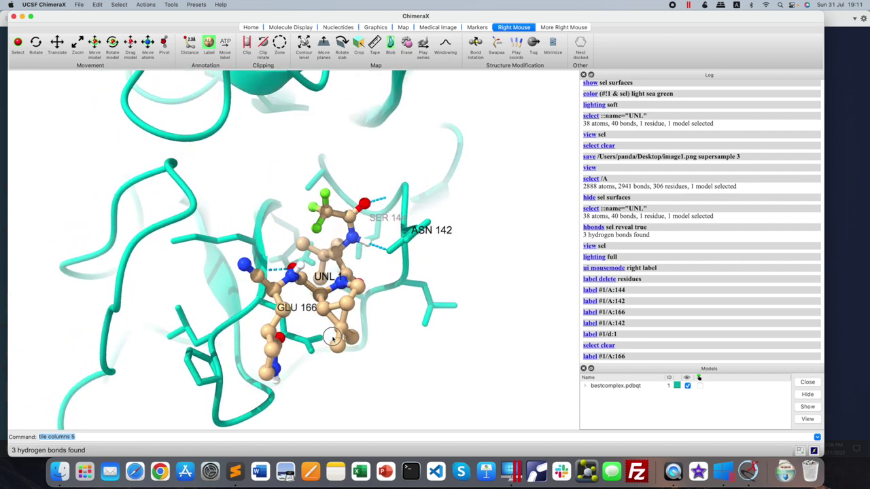
pyautogui.rightClick(408, 191)
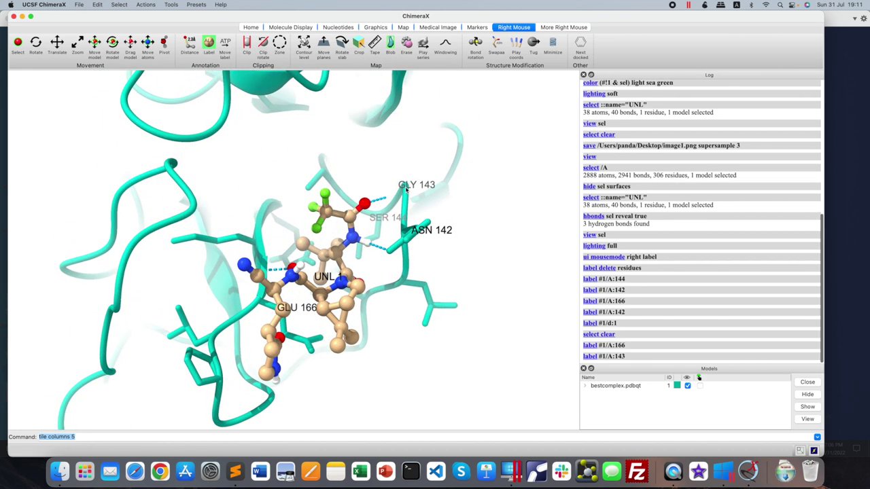
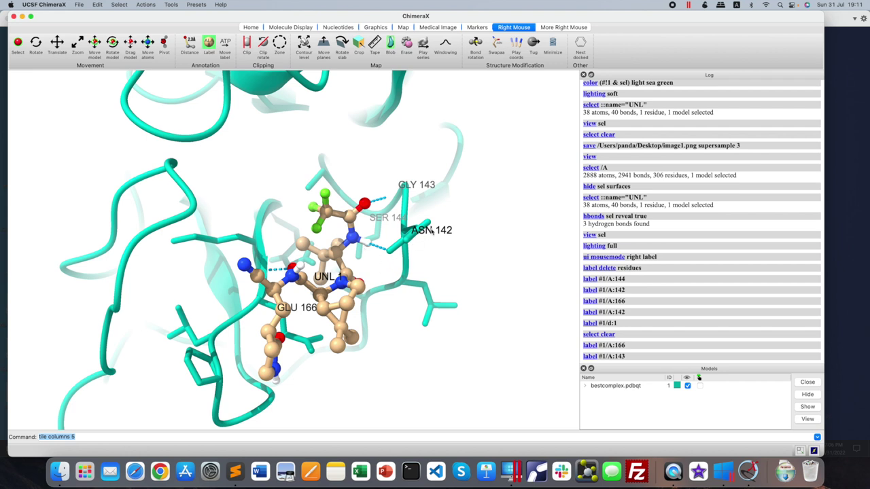
# Step: Save a snapshot of the labelled hydrogen-bond view to the desktop
pyautogui.moveTo(294, 284)
pyautogui.mouseDown()
pyautogui.moveTo(288, 278)
pyautogui.moveTo(295, 284)
pyautogui.mouseUp()
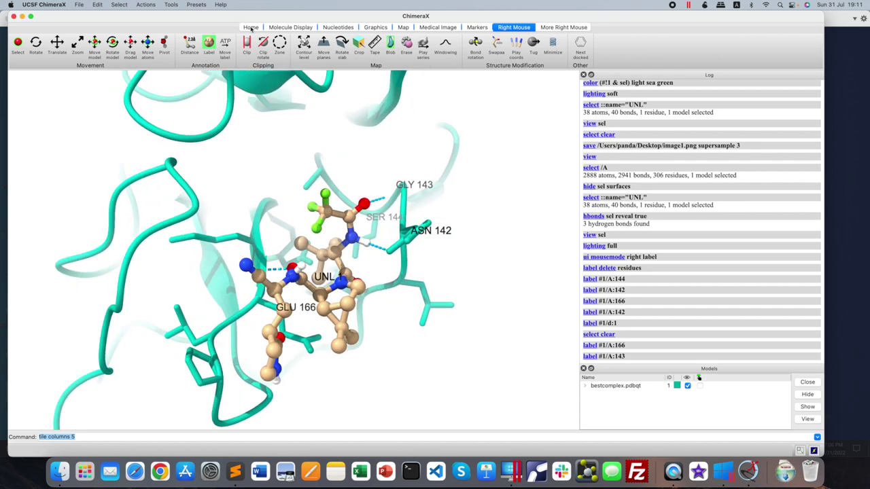
pyautogui.click(251, 27)
pyautogui.click(78, 44)
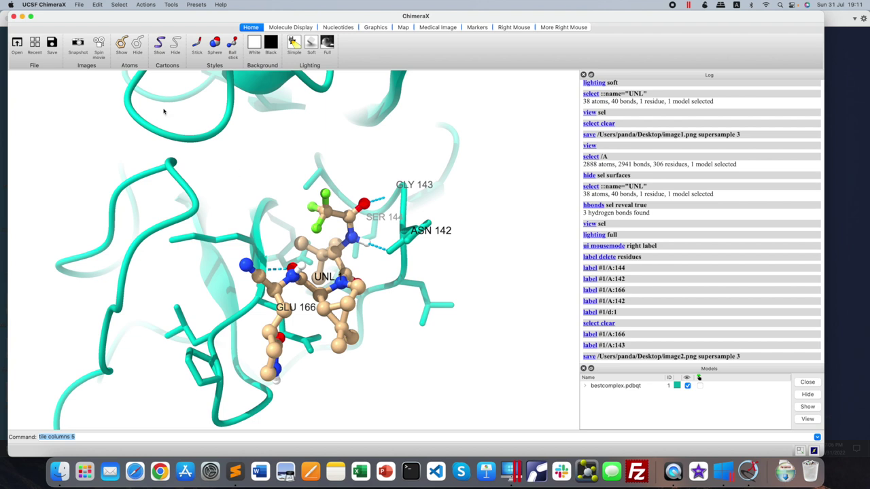
# Step: Close ChimeraX and the Finder window, and launch Discovery Studio from the Windows 10 desktop
pyautogui.click(14, 17)
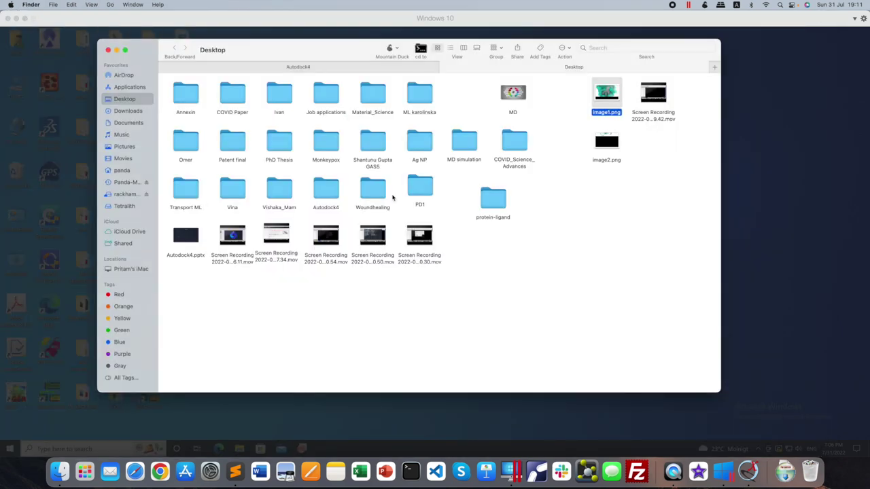
pyautogui.click(107, 50)
pyautogui.click(430, 221)
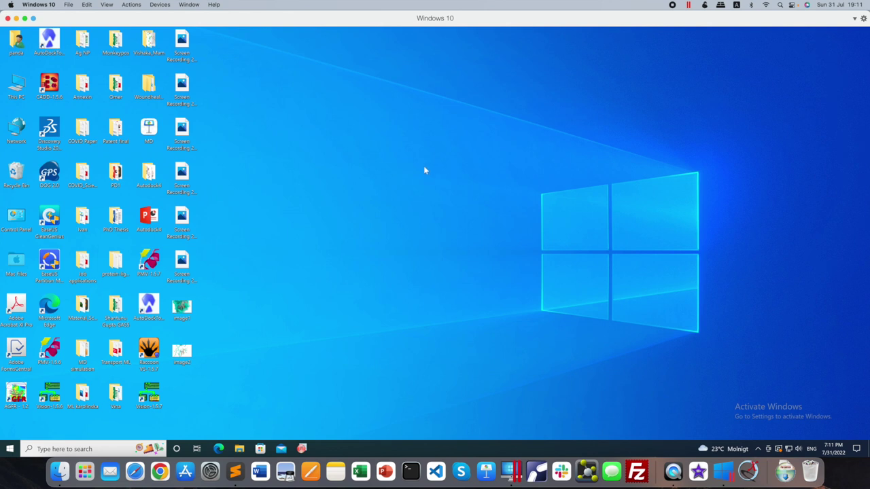
pyautogui.click(52, 134)
pyautogui.doubleClick(52, 132)
# Step: Switch to Finder and open the Autodock4 folder on the Desktop, keeping its window beside Discovery Studio
pyautogui.click(60, 471)
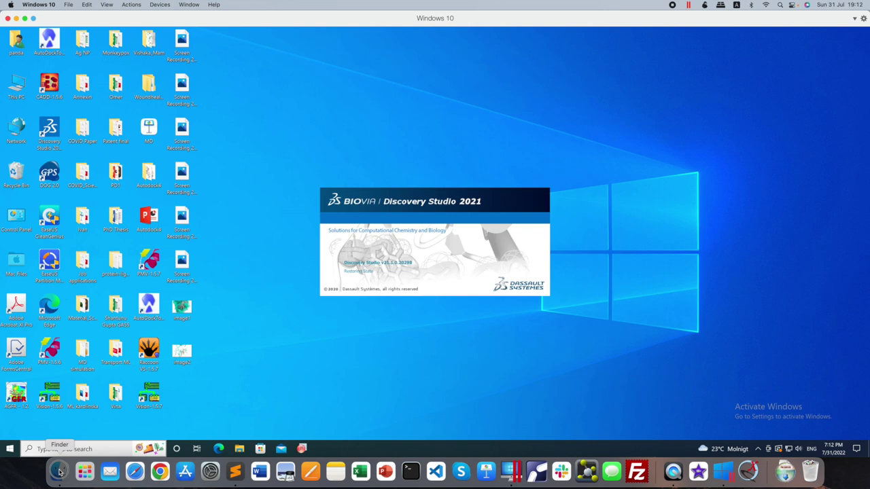
pyautogui.click(338, 179)
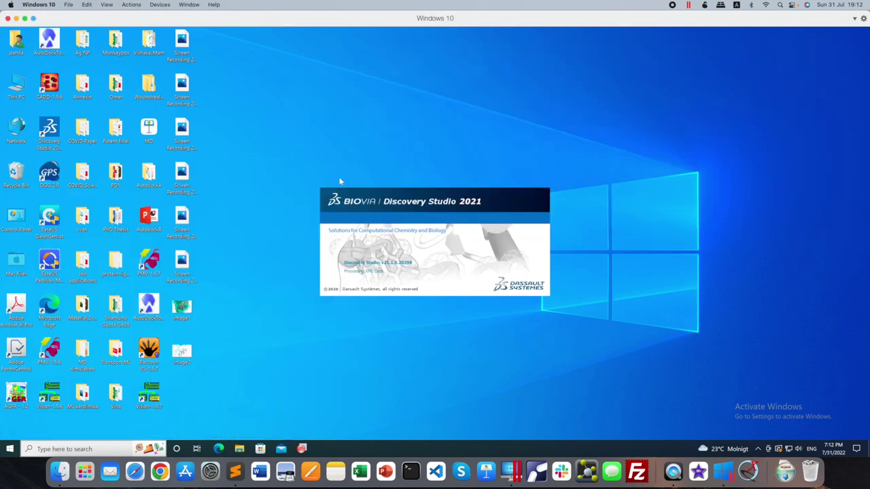
pyautogui.click(59, 473)
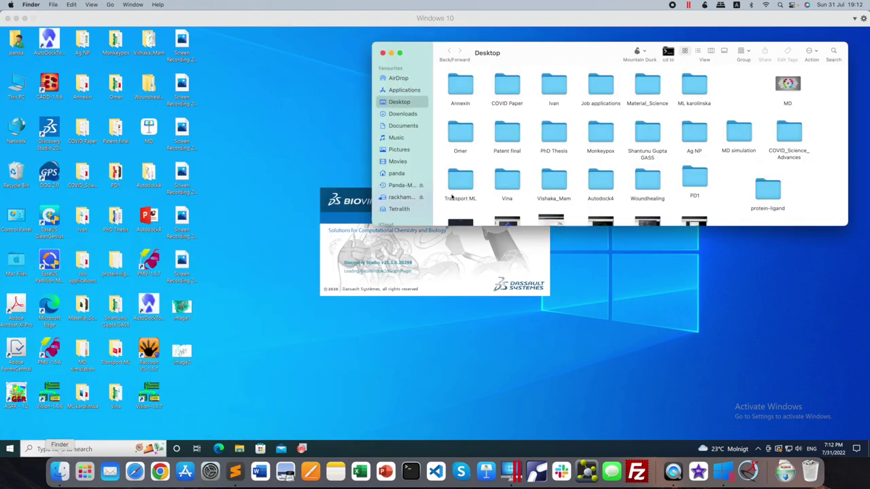
pyautogui.doubleClick(600, 180)
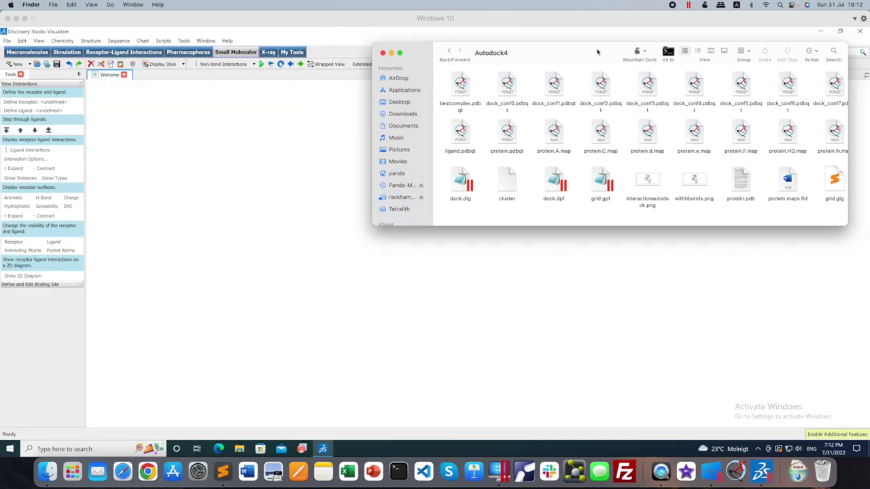
pyautogui.moveTo(597, 52); pyautogui.dragTo(609, 49)
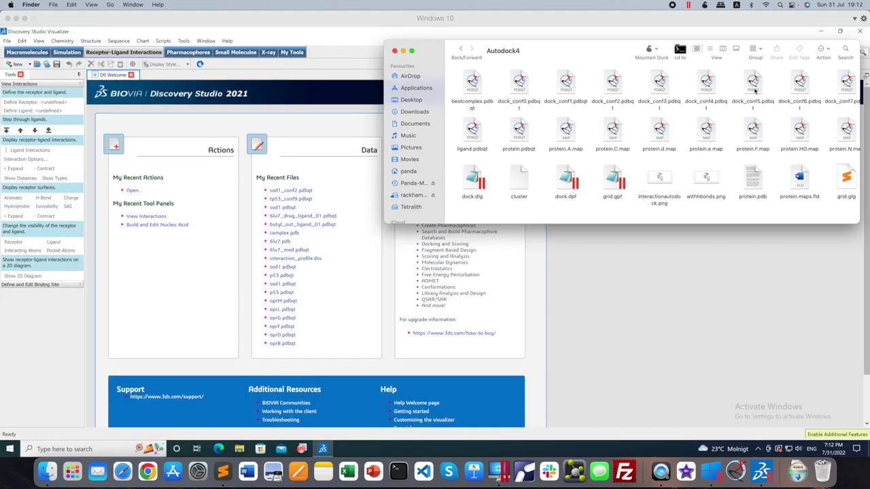
# Step: Load dock_conf5.pdbqt from the Autodock4 folder into Discovery Studio and collapse the data table below the 3D view
pyautogui.click(753, 87)
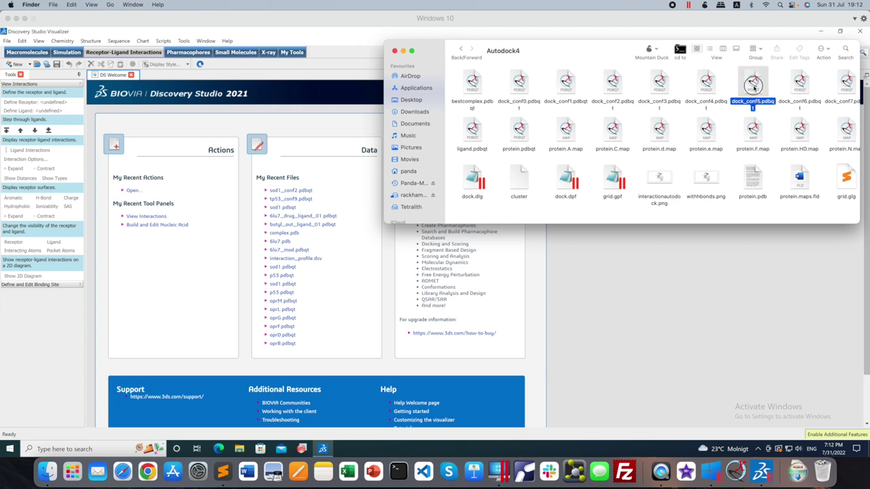
pyautogui.moveTo(754, 85); pyautogui.dragTo(353, 312)
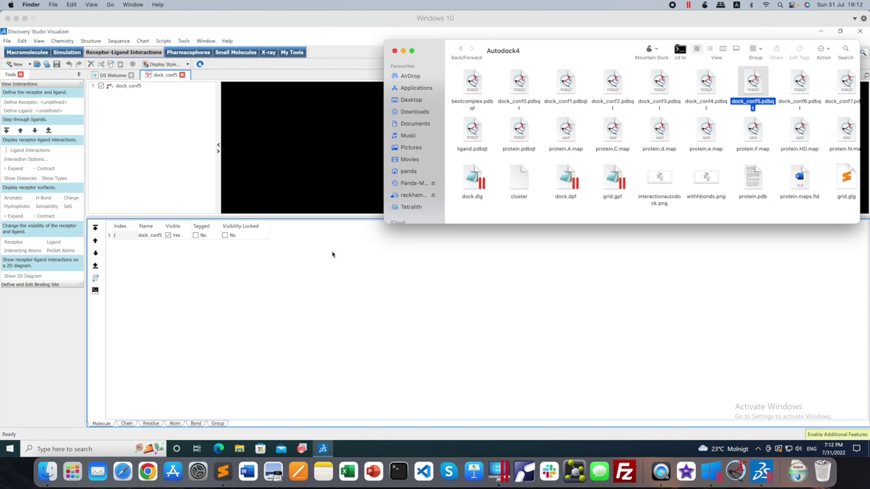
pyautogui.click(357, 221)
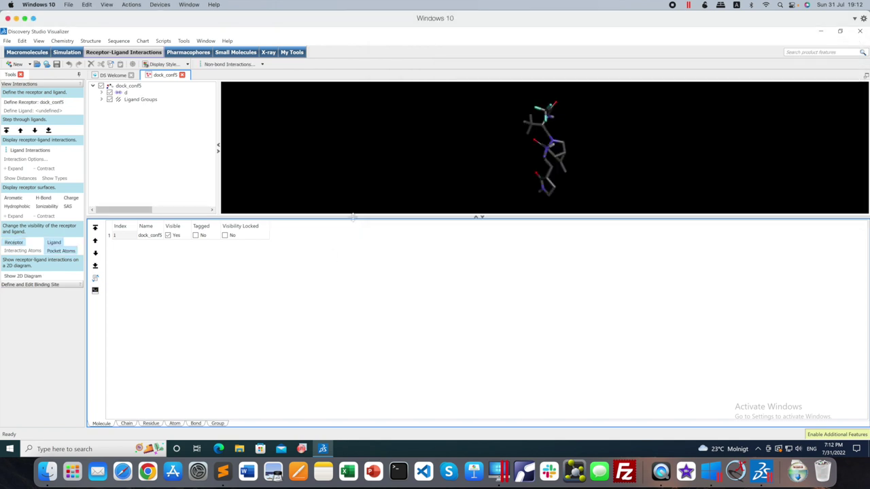
pyautogui.click(481, 217)
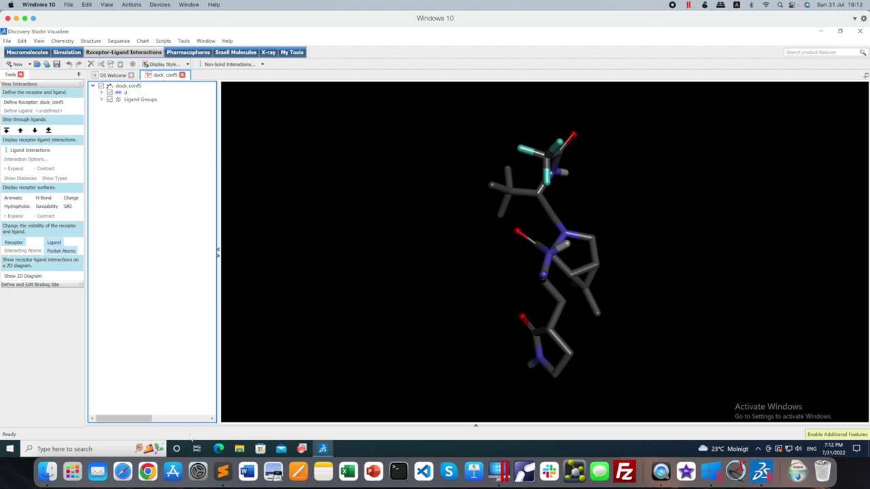
# Step: Add protein.pdbqt from the Finder's Autodock4 folder to the open dock_conf5 document in Discovery Studio
pyautogui.click(47, 471)
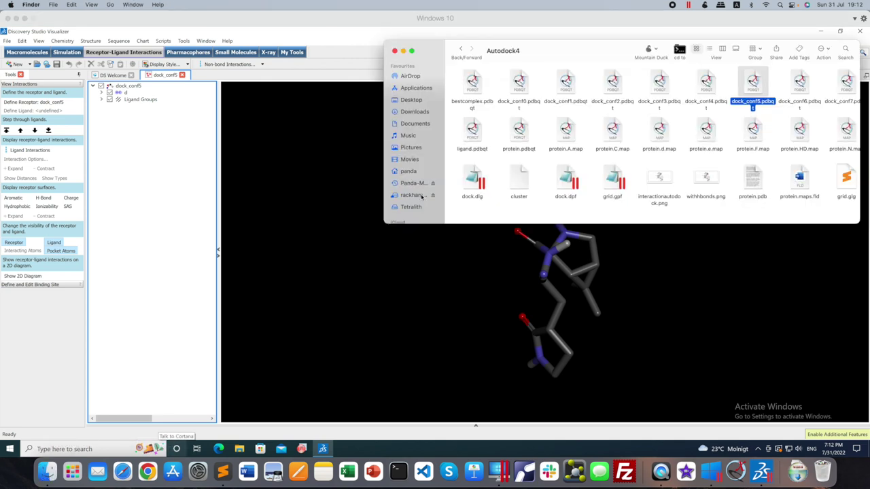
pyautogui.click(520, 132)
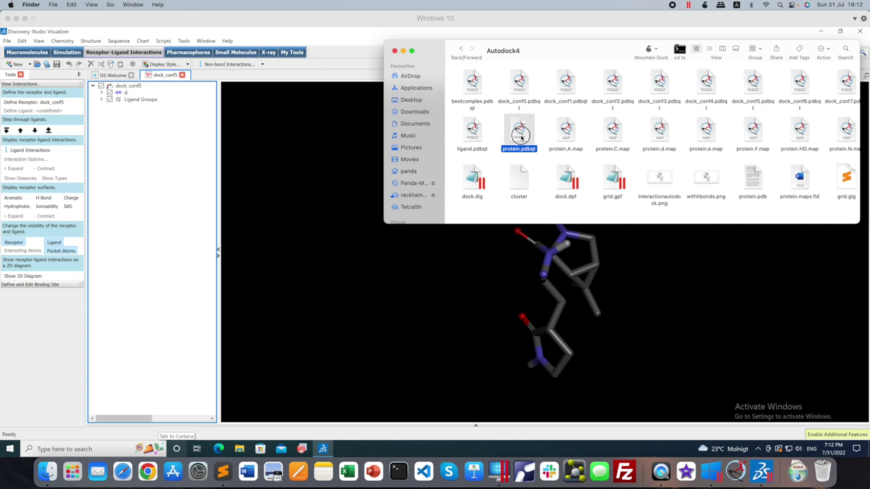
pyautogui.moveTo(520, 132); pyautogui.dragTo(306, 299)
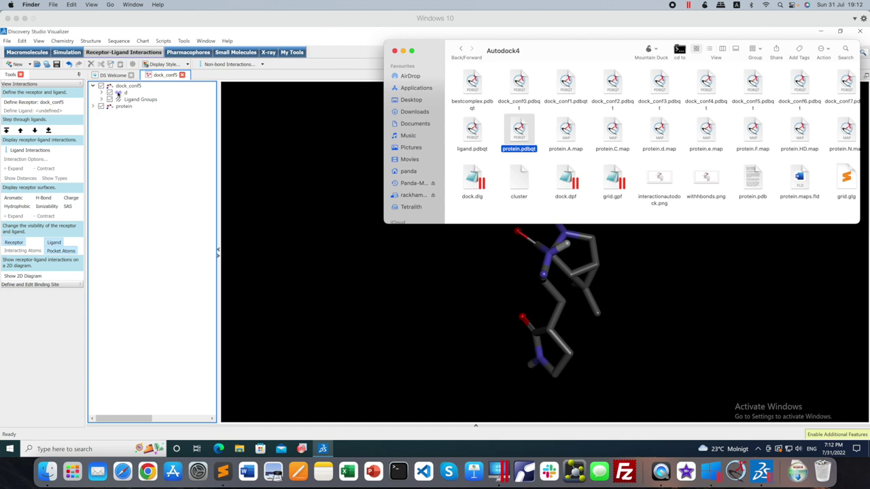
pyautogui.click(301, 149)
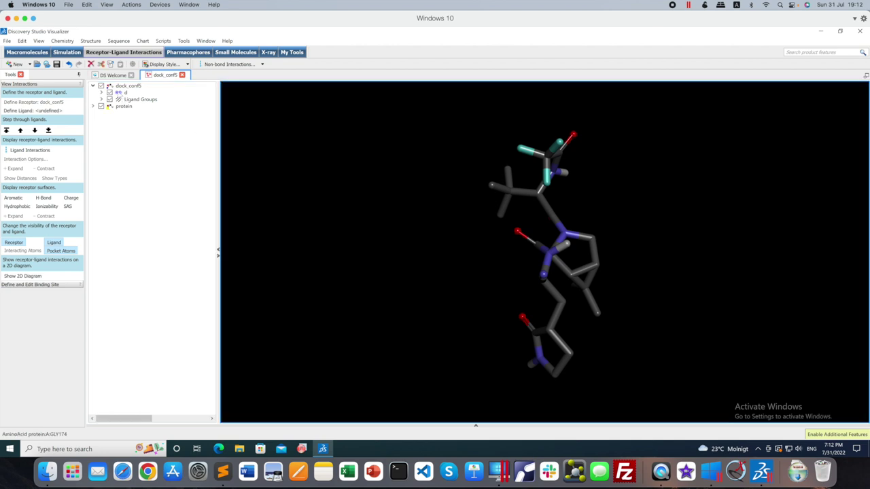
# Step: Define chain d of dock_conf5 as the ligand and the protein entry as the receptor
pyautogui.click(121, 92)
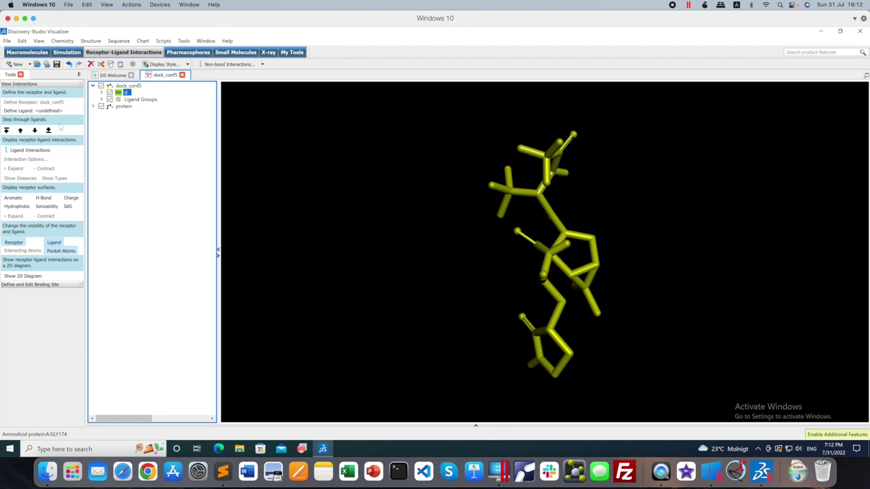
pyautogui.click(44, 111)
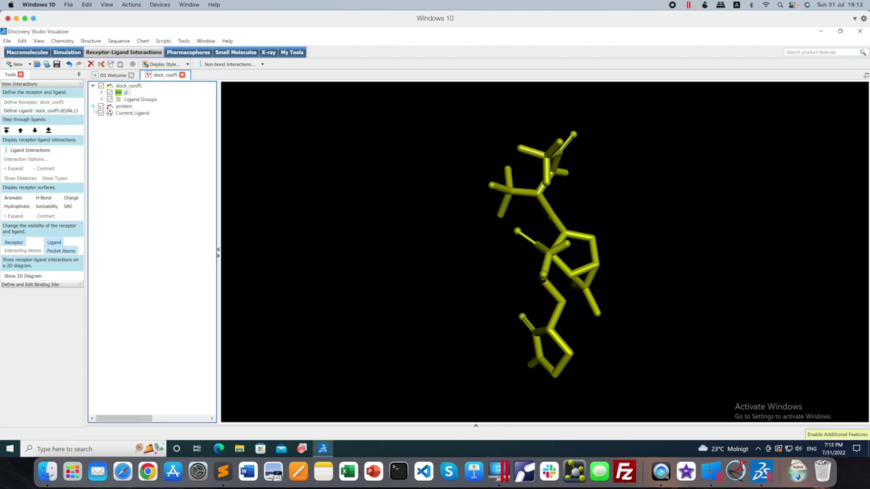
pyautogui.click(92, 106)
pyautogui.click(123, 106)
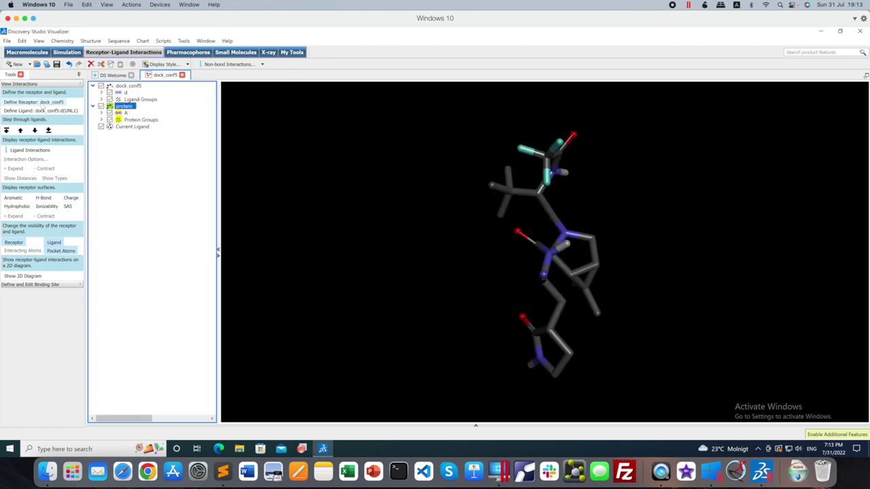
pyautogui.click(43, 104)
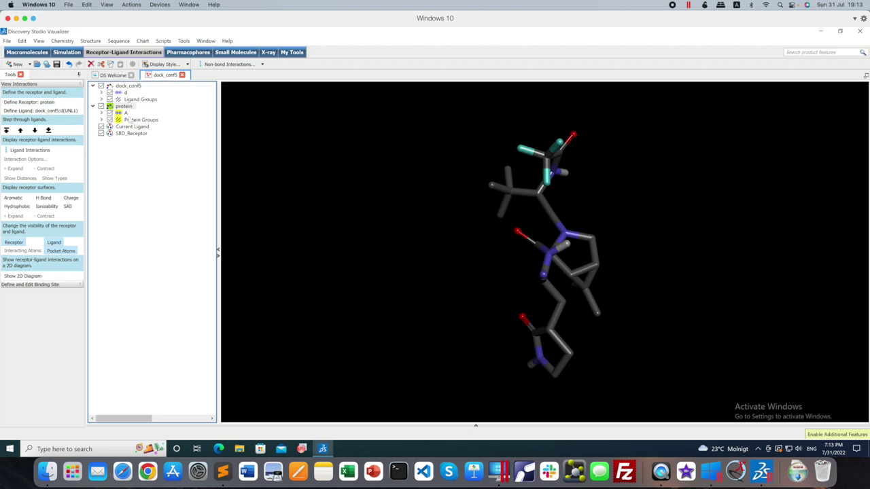
# Step: Display the ligand interactions in the 3D view and generate the 2D receptor-ligand interaction diagram
pyautogui.click(42, 151)
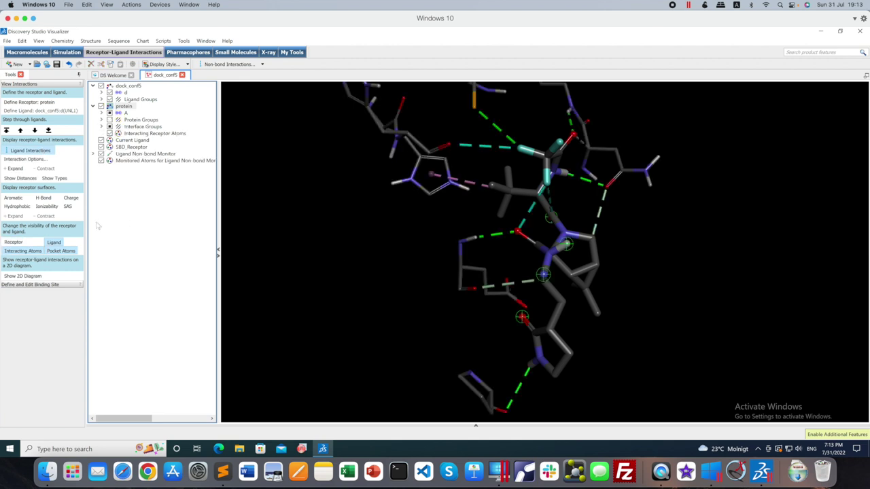
pyautogui.click(25, 275)
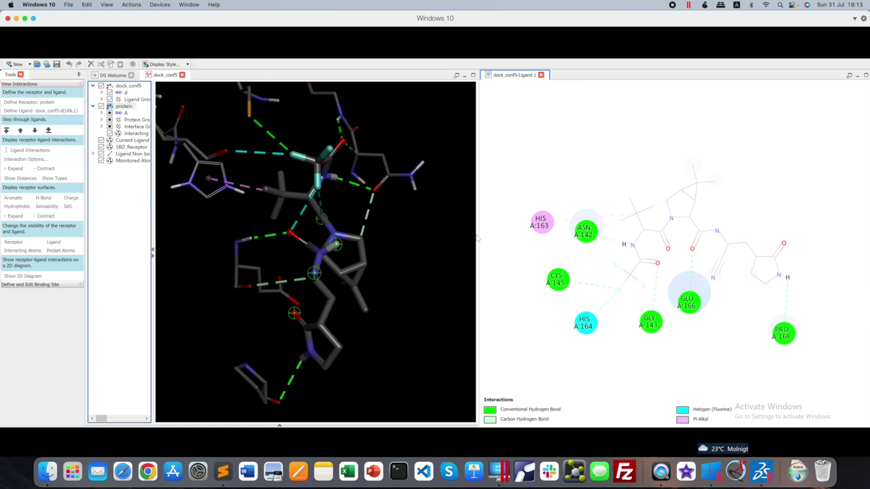
pyautogui.moveTo(479, 236); pyautogui.dragTo(346, 239)
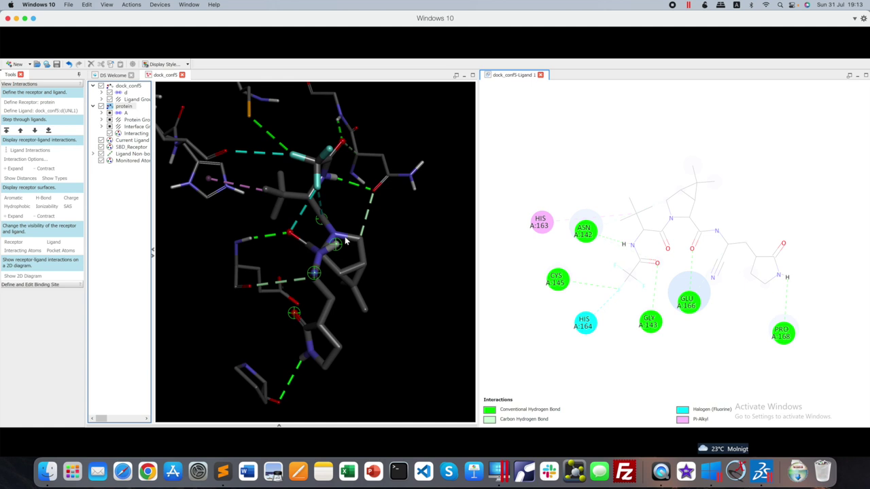
# Step: Set the display style of the atoms in the 2D diagram to Disc
pyautogui.rightClick(539, 160)
pyautogui.click(575, 212)
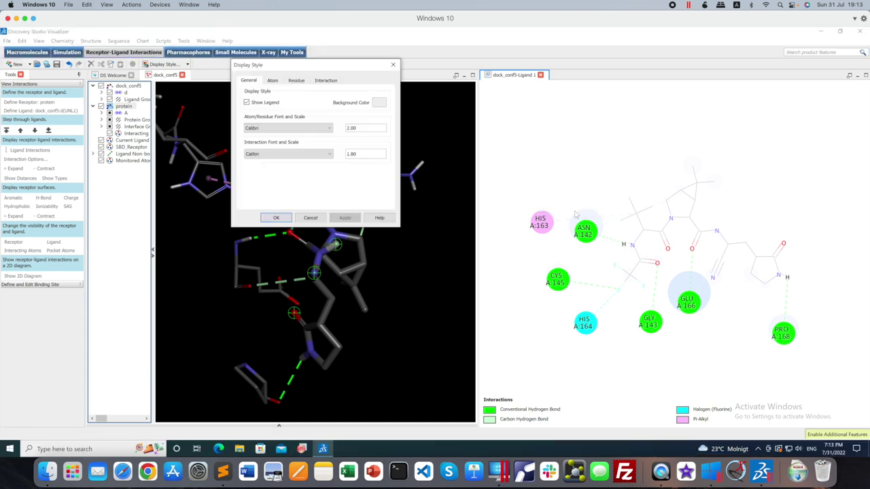
pyautogui.click(273, 82)
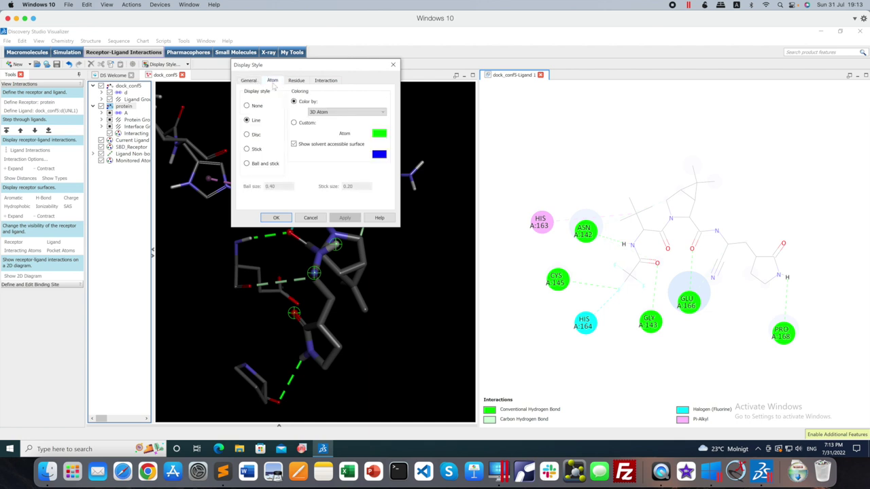
pyautogui.click(247, 164)
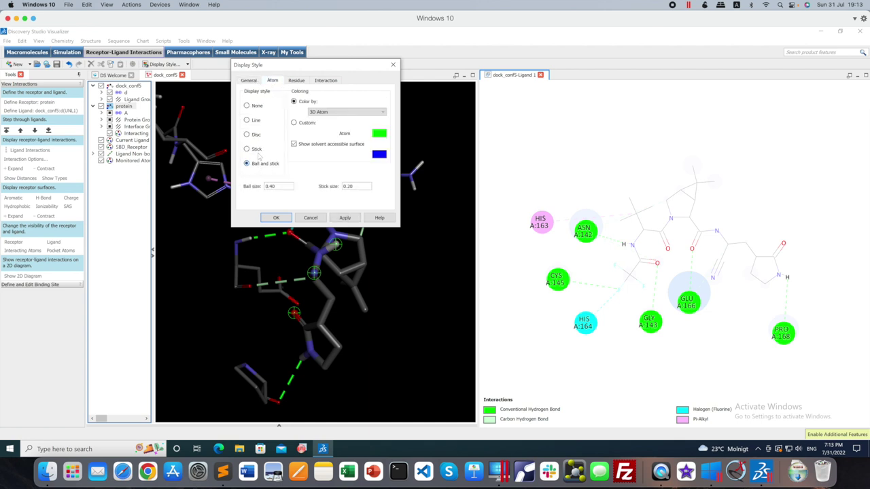
pyautogui.click(259, 139)
pyautogui.click(345, 218)
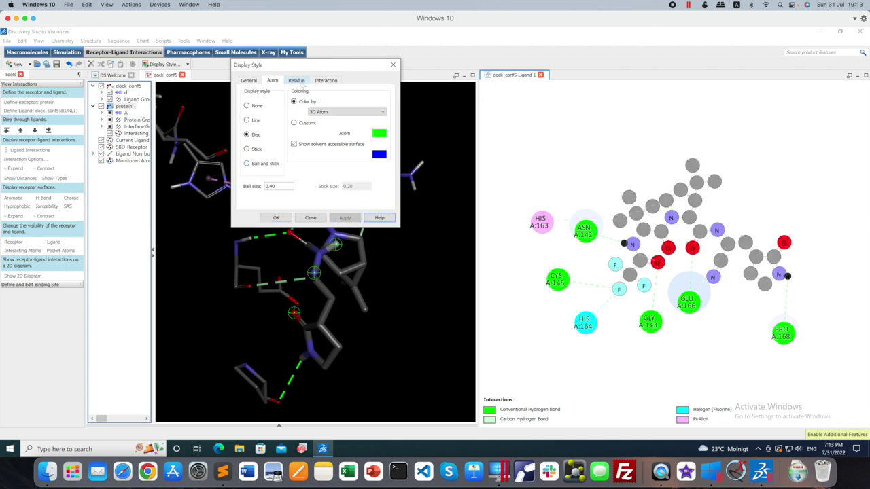
# Step: Try Plate as the residues' display style in the 2D diagram and settle on Disc
pyautogui.click(297, 81)
pyautogui.click(257, 134)
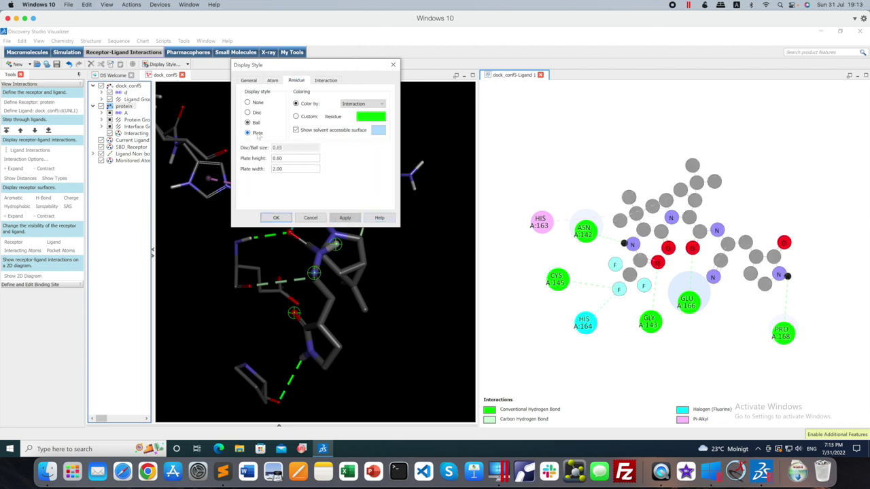
pyautogui.click(346, 217)
pyautogui.click(256, 113)
pyautogui.click(346, 218)
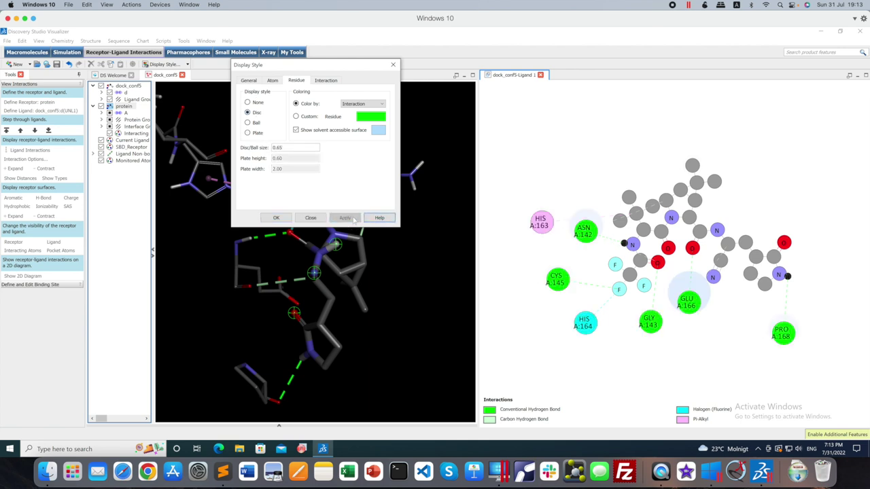
# Step: Show the interaction distances in the 2D diagram and close the display style settings
pyautogui.click(326, 80)
pyautogui.click(252, 160)
pyautogui.click(346, 219)
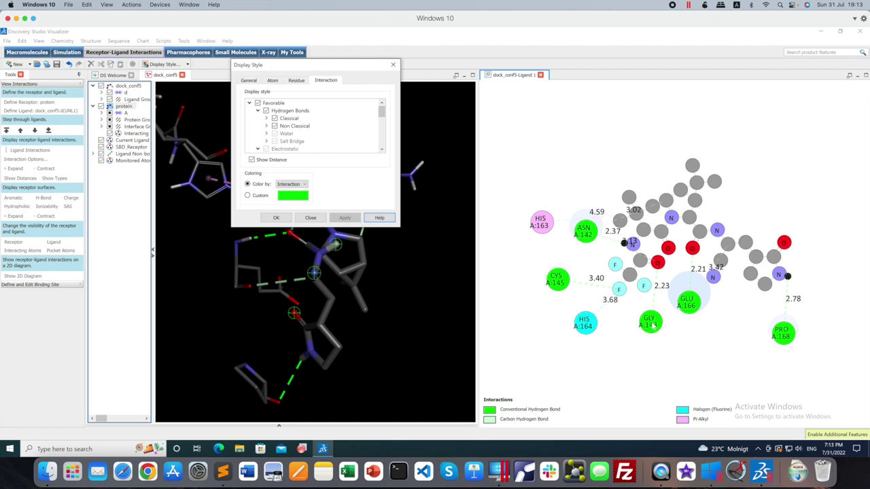
pyautogui.click(392, 65)
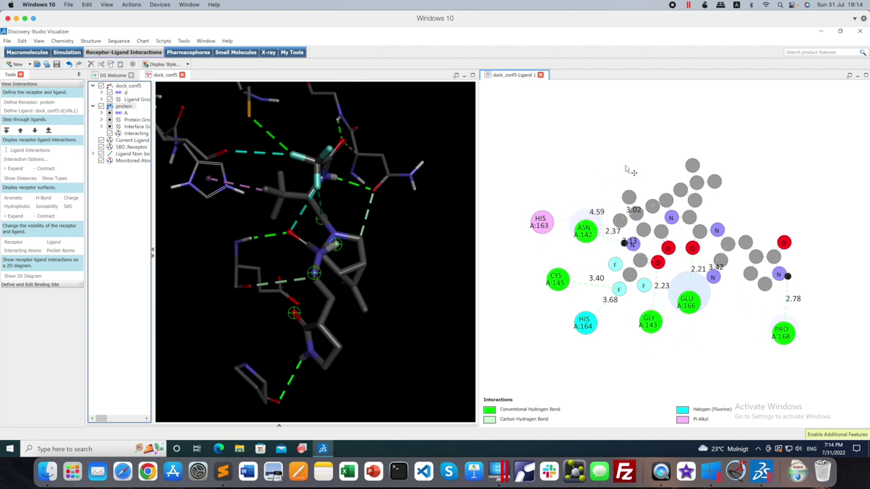
# Step: Copy the 2D interaction diagram and create a blank presentation in PowerPoint
pyautogui.rightClick(596, 166)
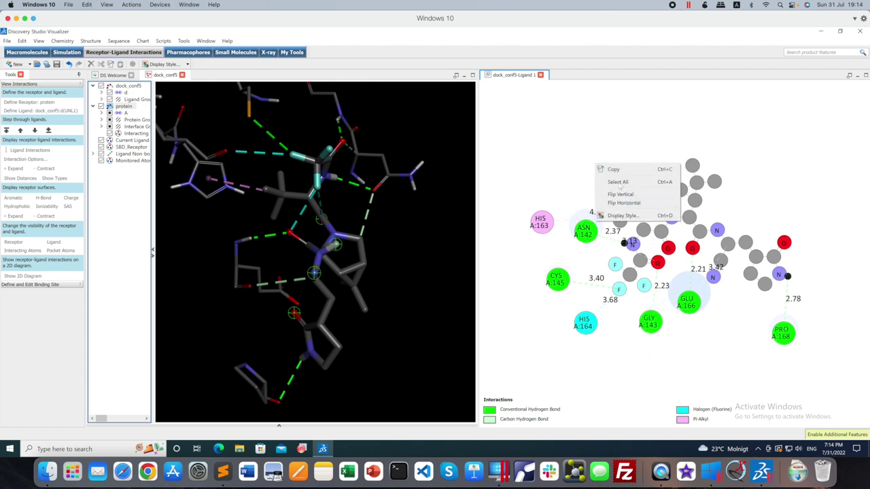
pyautogui.click(613, 169)
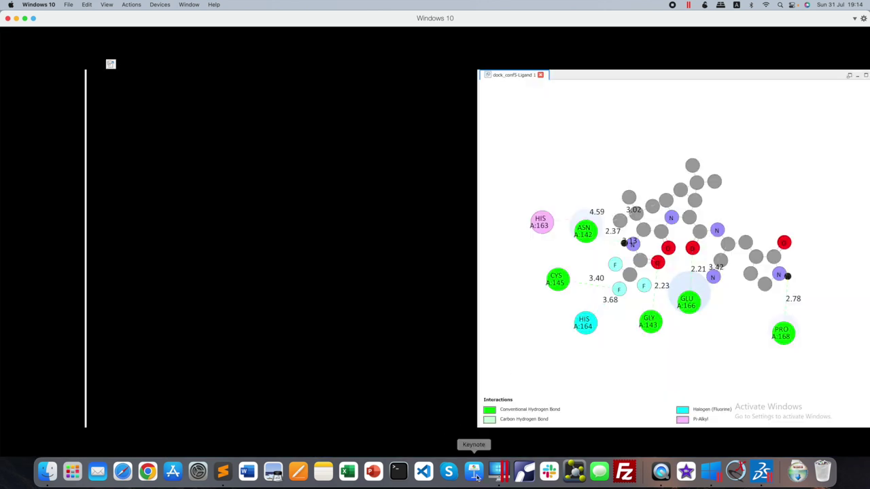
pyautogui.click(474, 475)
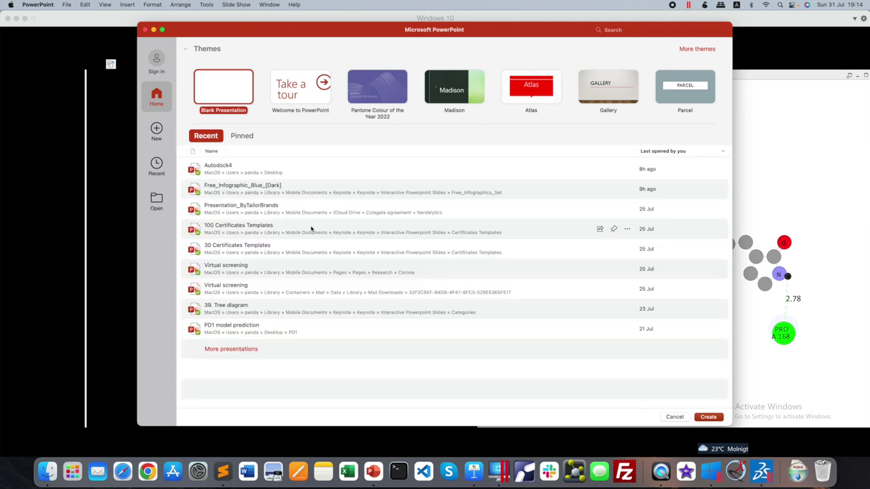
pyautogui.click(227, 86)
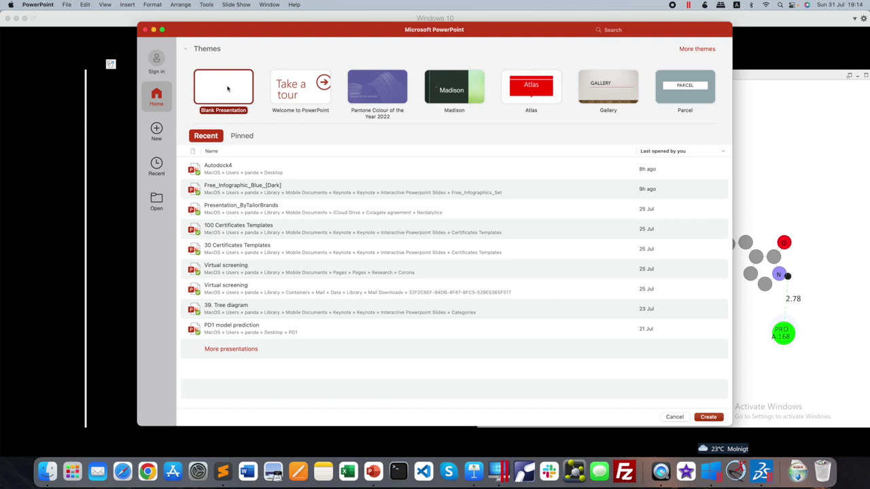
pyautogui.doubleClick(227, 88)
# Step: Delete the title and subtitle placeholders, paste the 2D diagram, and place it in the right half of the slide
pyautogui.click(367, 159)
pyautogui.press('Delete')
pyautogui.click(398, 253)
pyautogui.press('Delete')
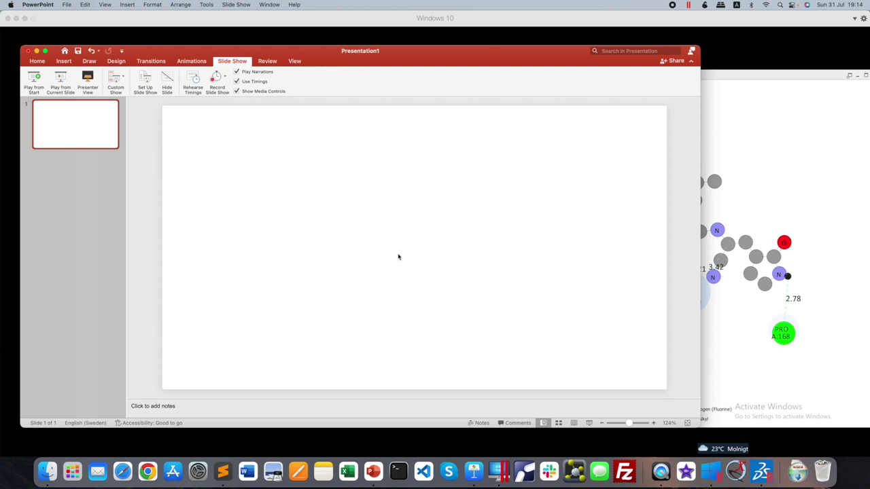
pyautogui.press('super+v')
pyautogui.moveTo(428, 244); pyautogui.dragTo(556, 238)
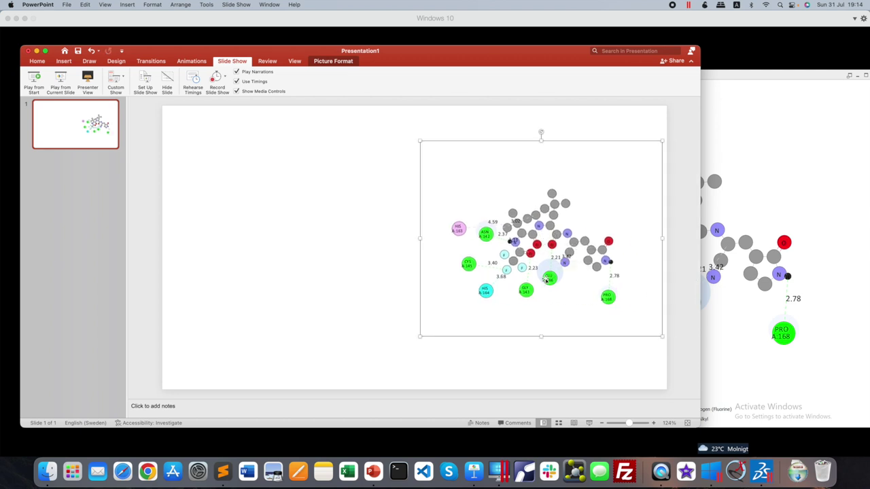
# Step: Switch to Discovery Studio and close it without saving the changes
pyautogui.click(862, 157)
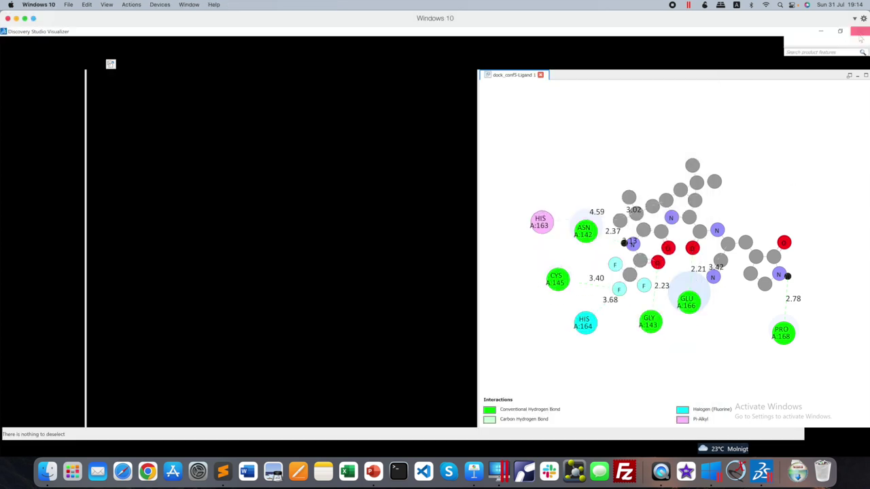
pyautogui.click(859, 32)
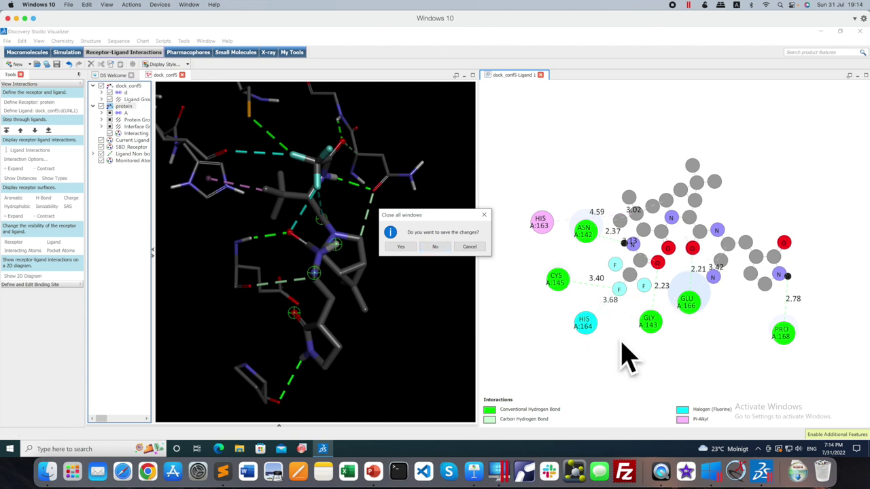
pyautogui.click(435, 246)
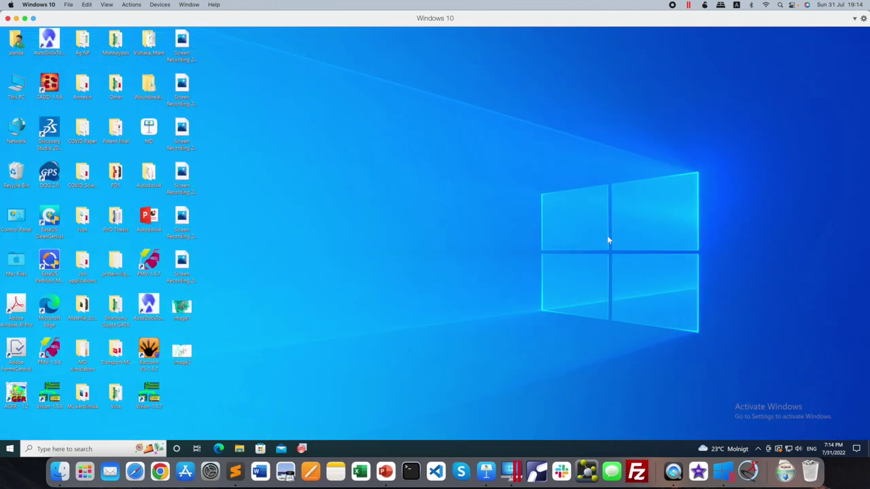
# Step: Insert withhbonds.png from the Autodock4 folder into the PowerPoint slide, shrink it, and place it at the slide's lower left
pyautogui.click(386, 471)
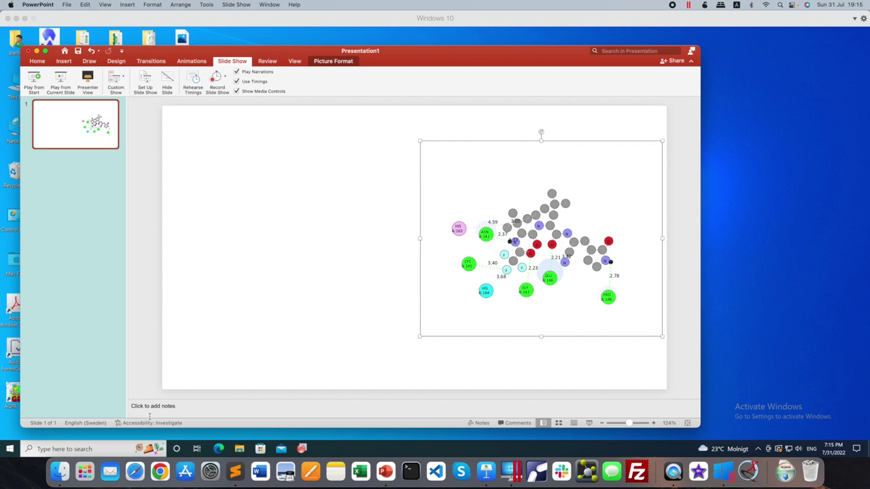
pyautogui.click(60, 471)
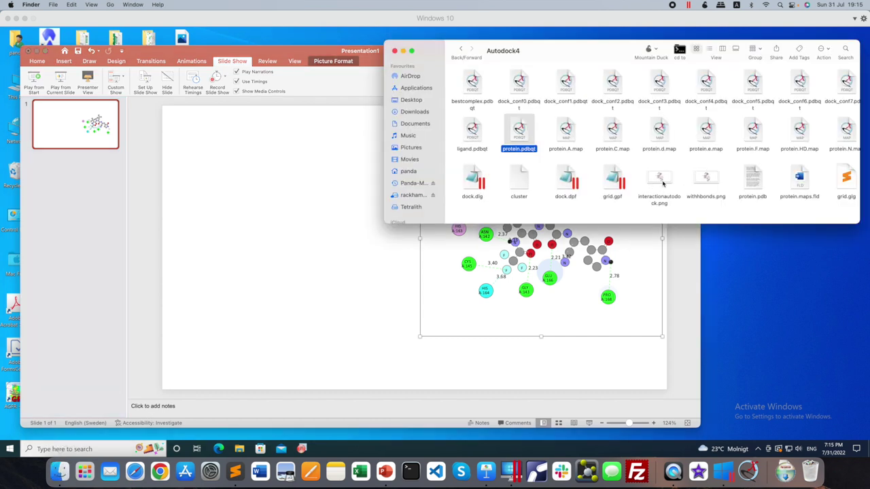
pyautogui.moveTo(709, 179); pyautogui.dragTo(301, 287)
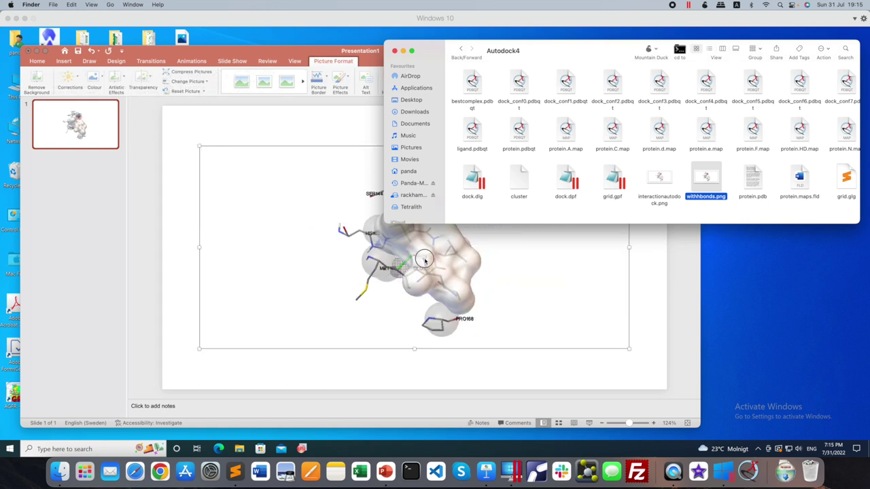
pyautogui.click(424, 261)
pyautogui.moveTo(630, 247)
pyautogui.mouseDown()
pyautogui.moveTo(486, 243)
pyautogui.moveTo(631, 248)
pyautogui.mouseUp()
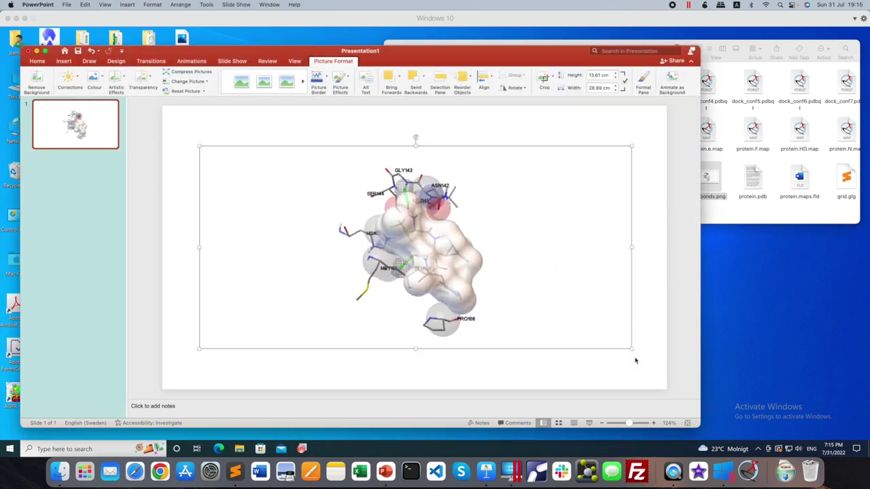
pyautogui.moveTo(629, 347); pyautogui.dragTo(447, 266)
pyautogui.moveTo(237, 175); pyautogui.dragTo(301, 290)
# Step: Open the Desktop folder in Finder and insert image1.png from it into the PowerPoint slide
pyautogui.click(753, 218)
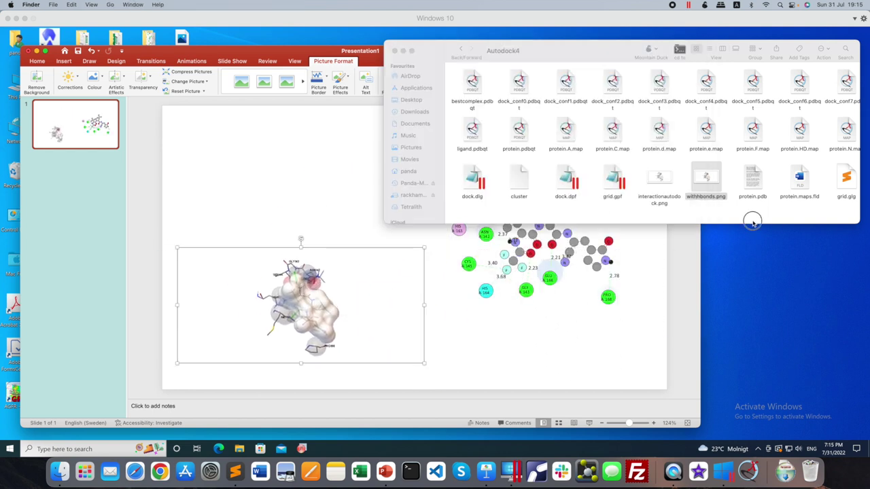
pyautogui.rightClick(418, 102)
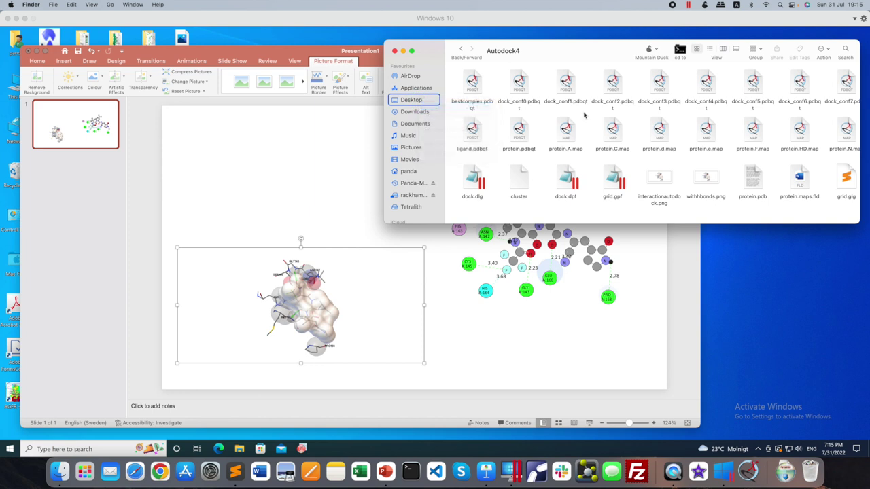
pyautogui.click(416, 101)
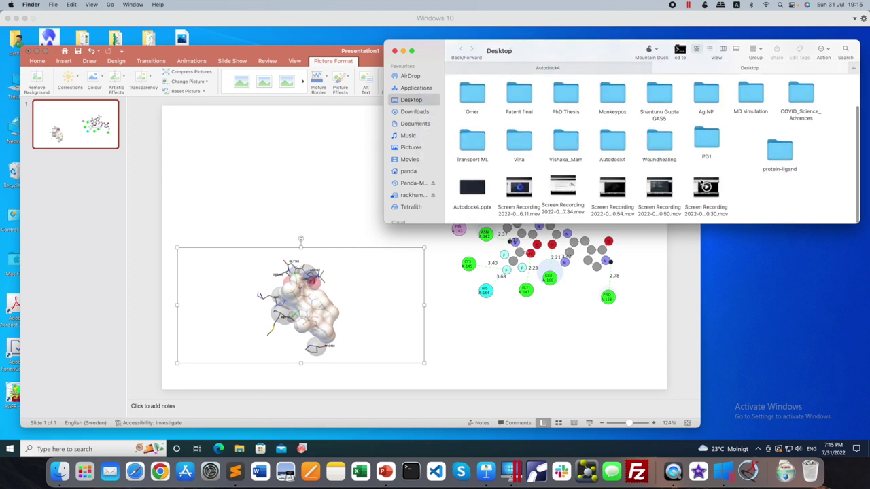
pyautogui.hscroll(3, 701, 182)
pyautogui.moveTo(795, 105); pyautogui.dragTo(253, 155)
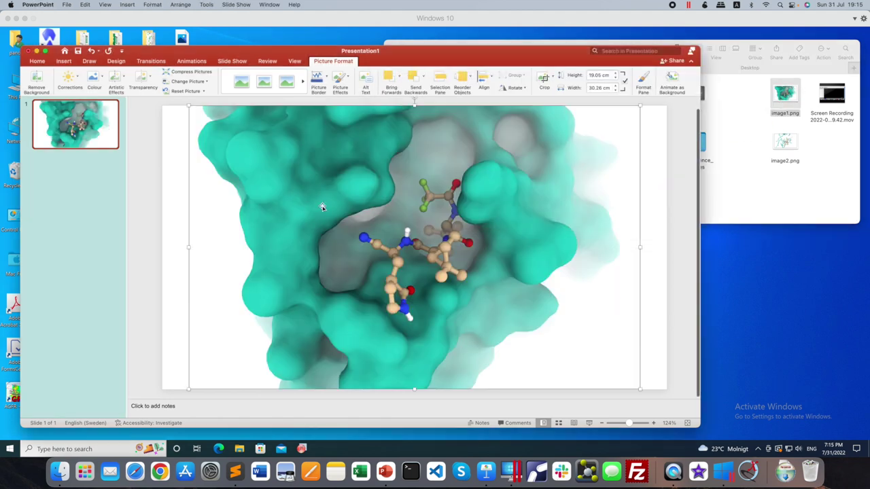
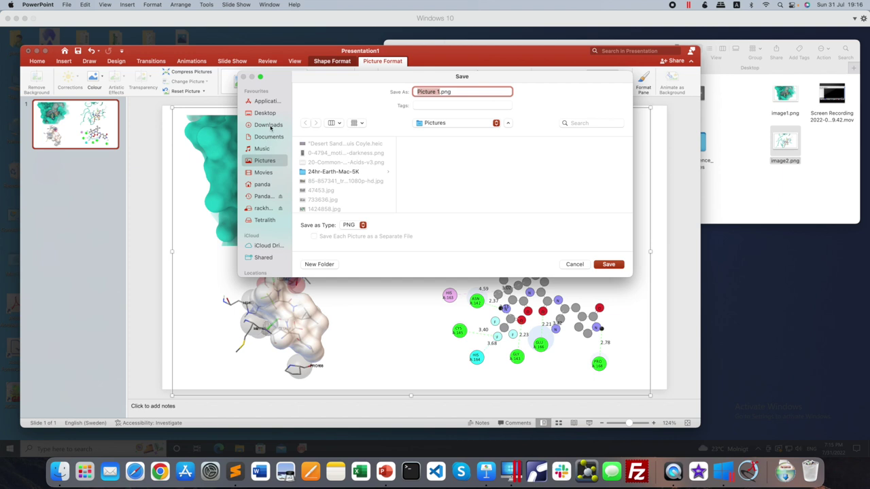
# Step: Save the grouped figure as Picture 1.png in PNG format in the Autodock4 folder on the Desktop
pyautogui.click(266, 113)
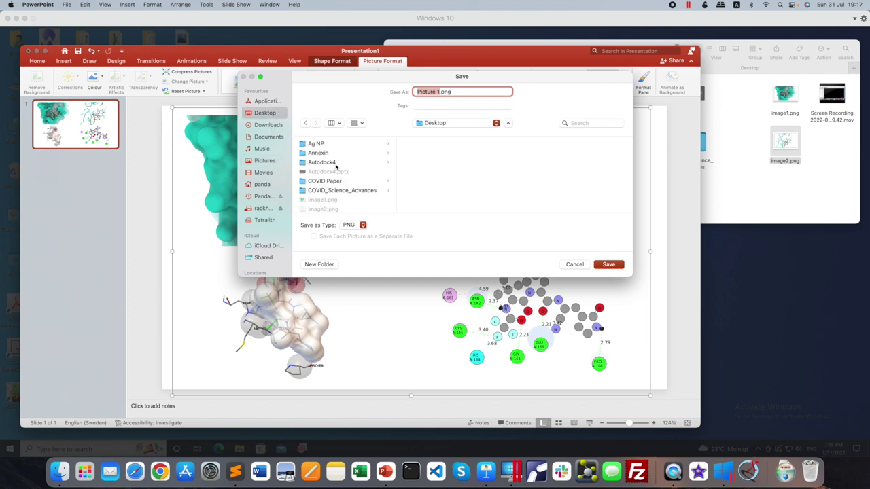
pyautogui.click(336, 163)
pyautogui.click(605, 264)
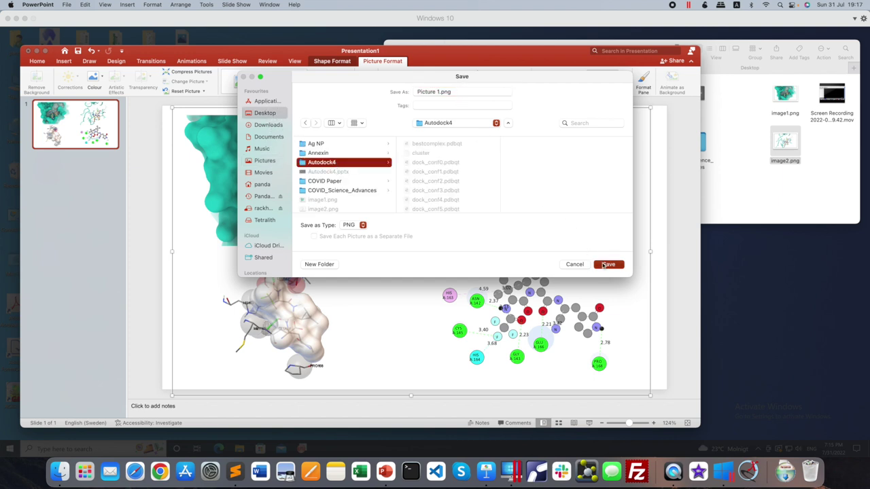
# Step: Open Picture 1.png from the Autodock4 folder to check the exported four-panel figure, and close the preview
pyautogui.click(772, 196)
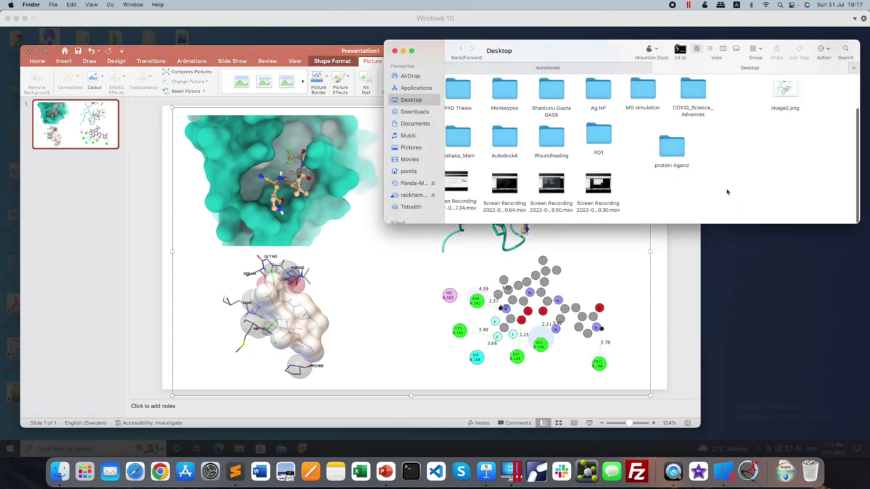
pyautogui.click(595, 67)
pyautogui.scroll(-2, 700, 159)
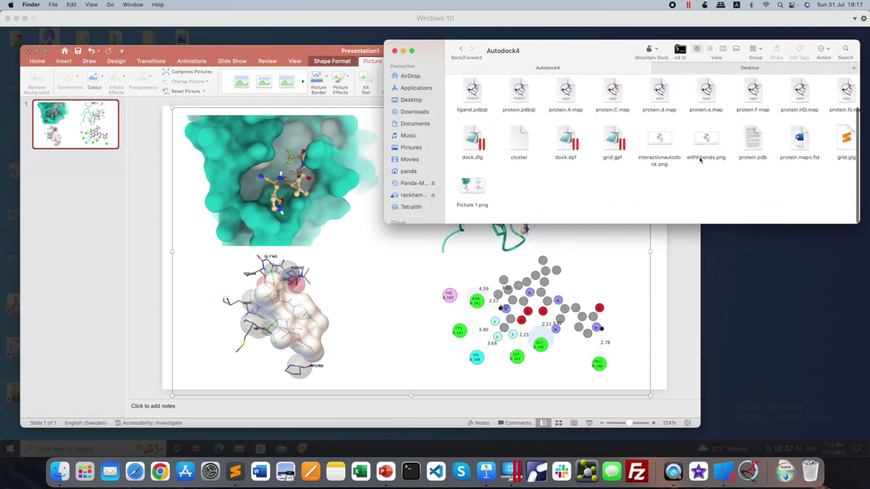
pyautogui.doubleClick(472, 189)
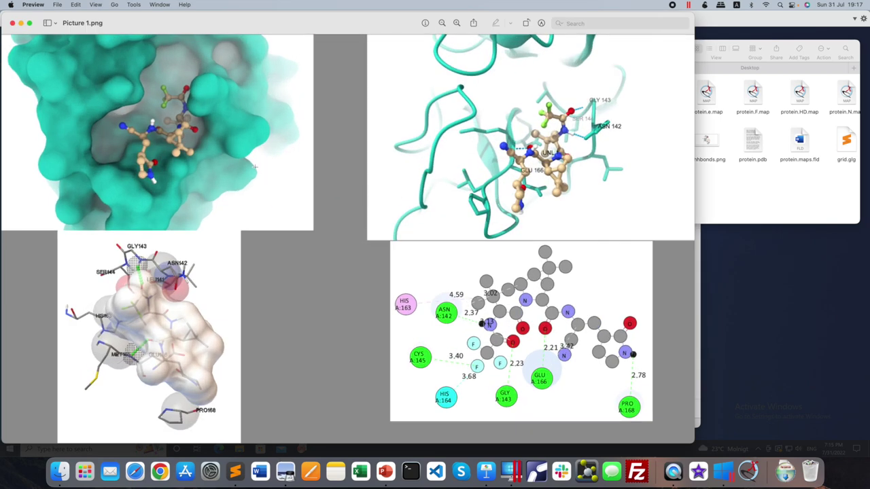
pyautogui.click(13, 23)
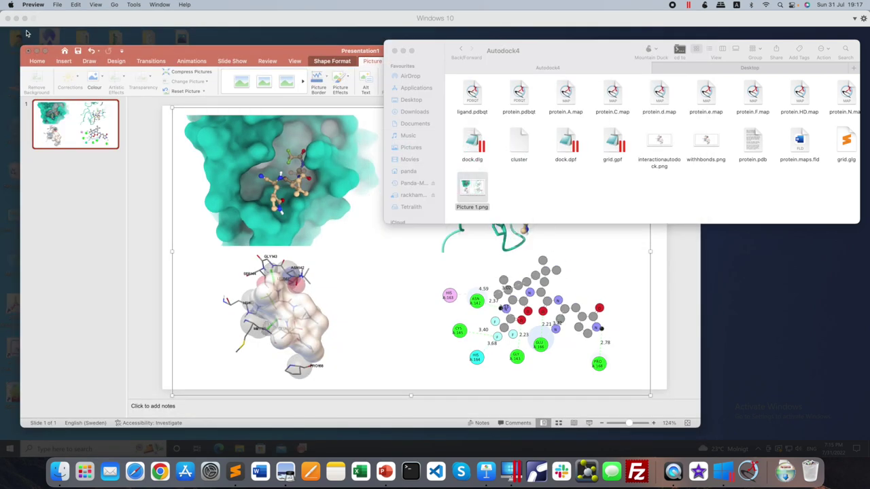
# Step: Close the Finder window, minimise PowerPoint and the Windows 10 virtual machine, and dismiss Keynote's file-opening dialog
pyautogui.click(571, 199)
pyautogui.click(393, 50)
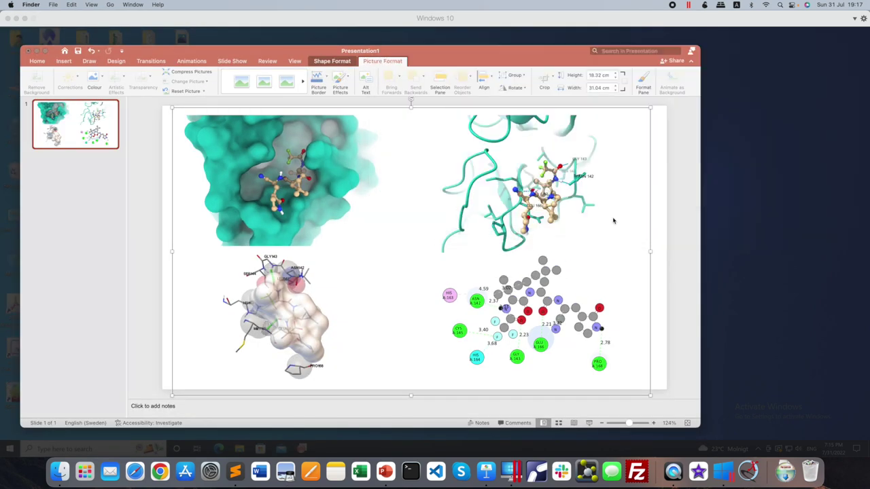
pyautogui.click(37, 52)
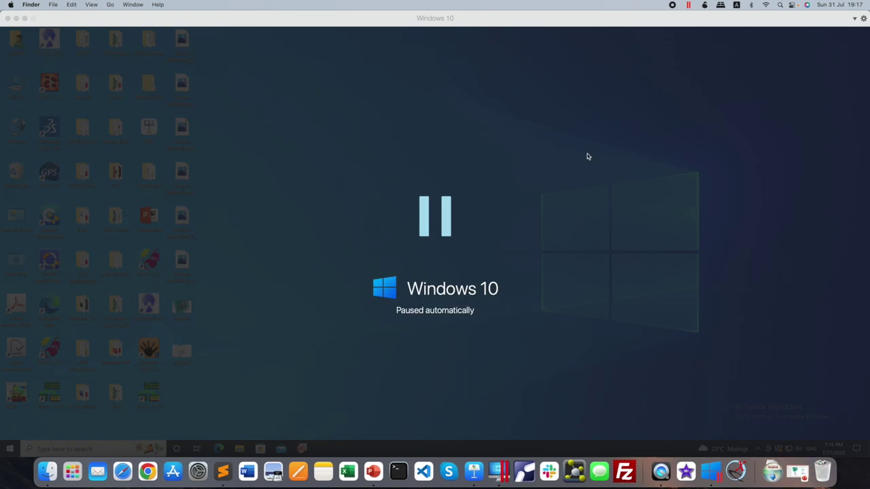
pyautogui.click(16, 19)
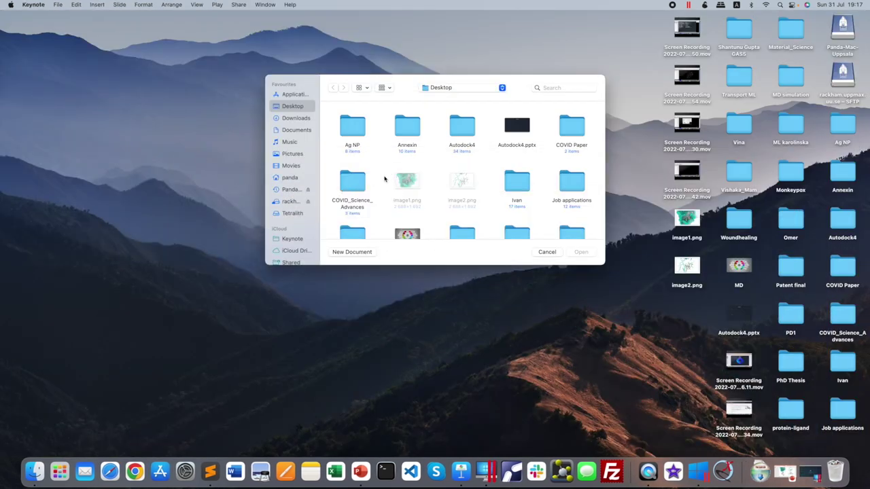
pyautogui.click(548, 251)
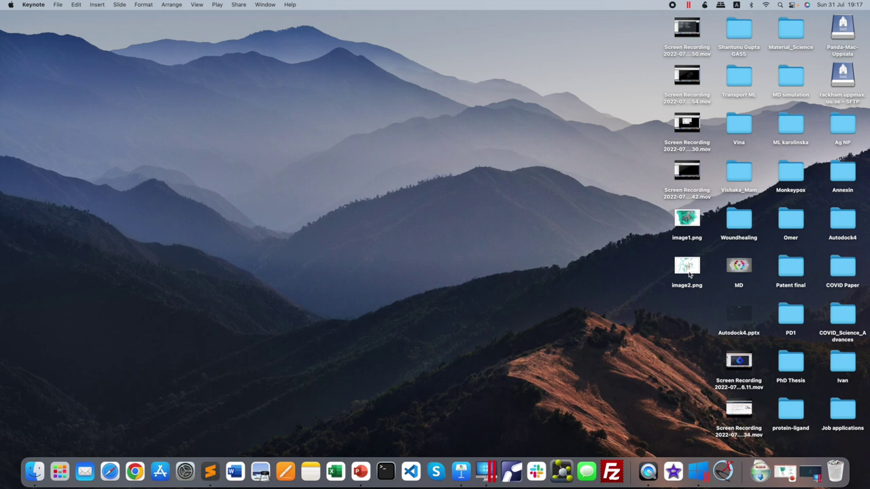
# Step: View image1.png from the desktop to examine the ligand in the protein's binding pocket, and close the preview
pyautogui.doubleClick(687, 219)
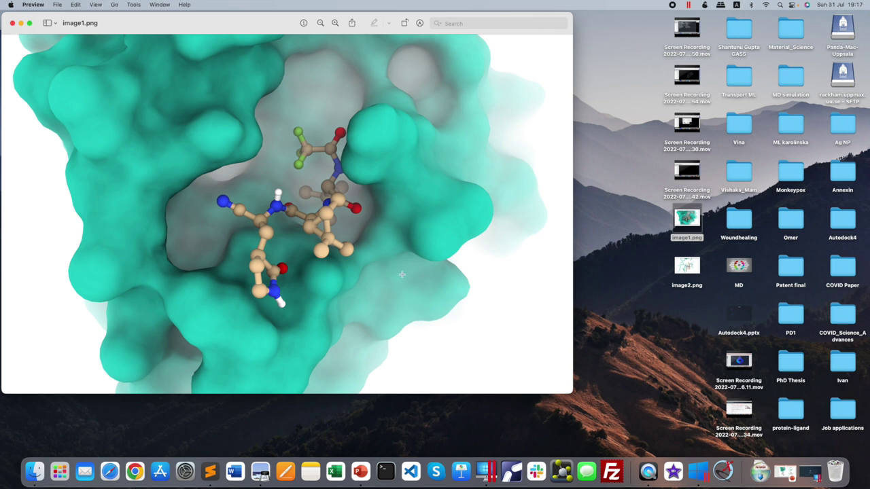
pyautogui.click(12, 23)
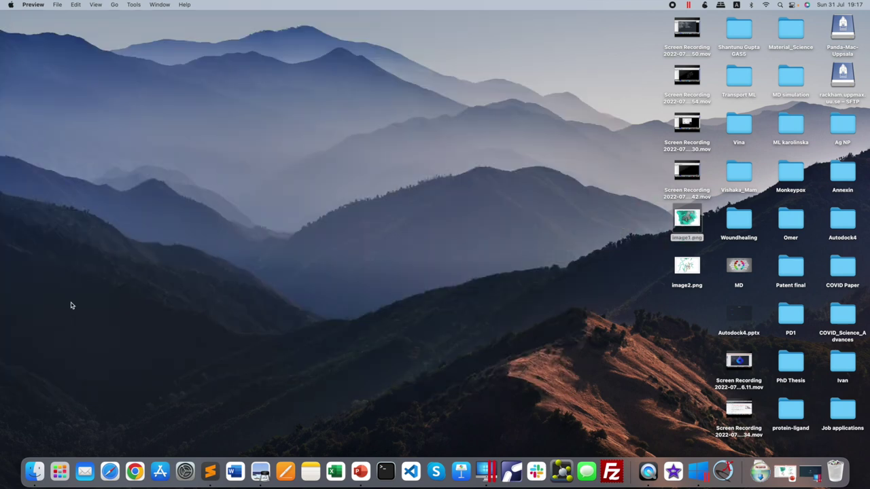
# Step: Switch to Safari and look up the PDB website
pyautogui.click(111, 471)
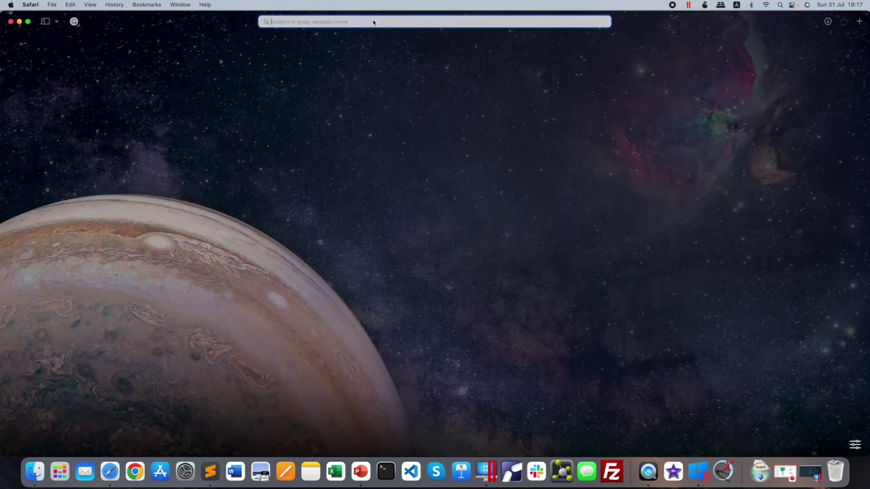
pyautogui.write('pdb')
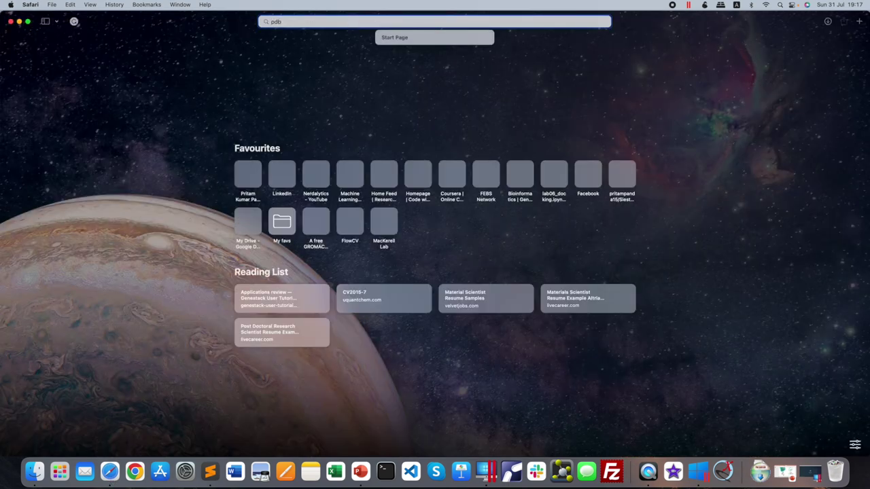
pyautogui.press('Return')
pyautogui.click(377, 26)
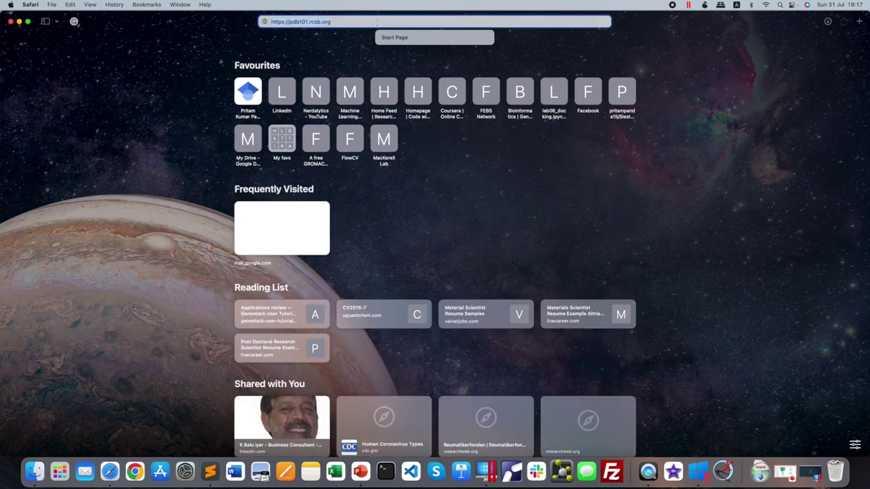
pyautogui.write('pdb da')
pyautogui.press('Return')
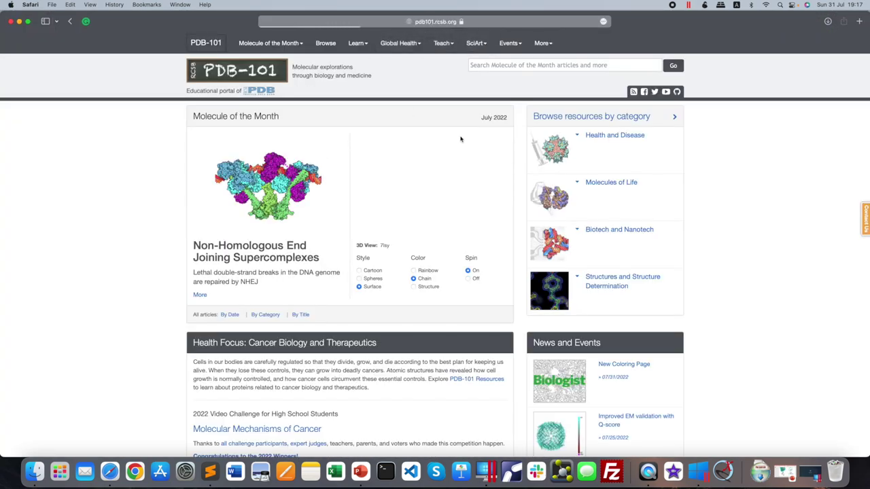
# Step: Search the web for 6lu7 and open the RCSB PDB entry of the COVID-19 main protease
pyautogui.click(427, 21)
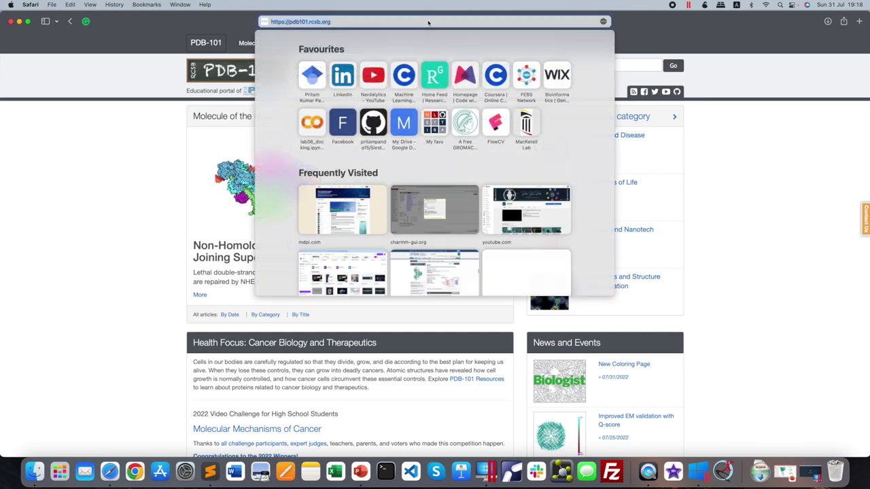
pyautogui.write('6lu7')
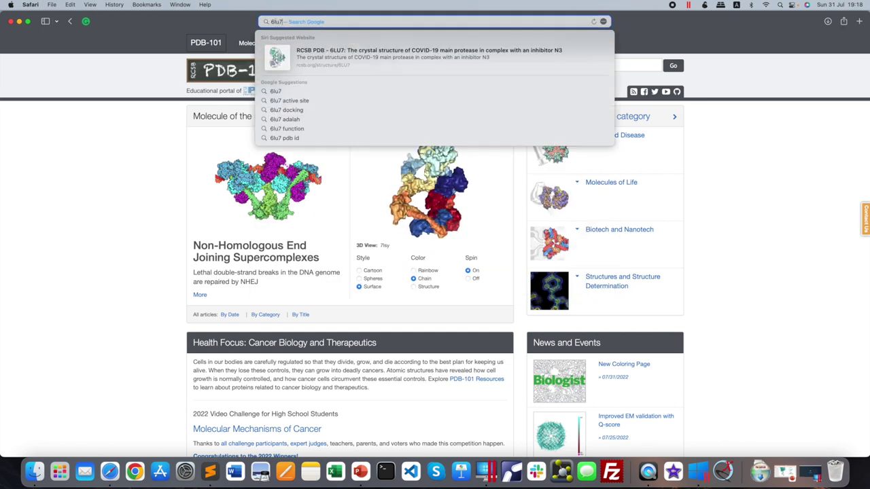
pyautogui.press('Return')
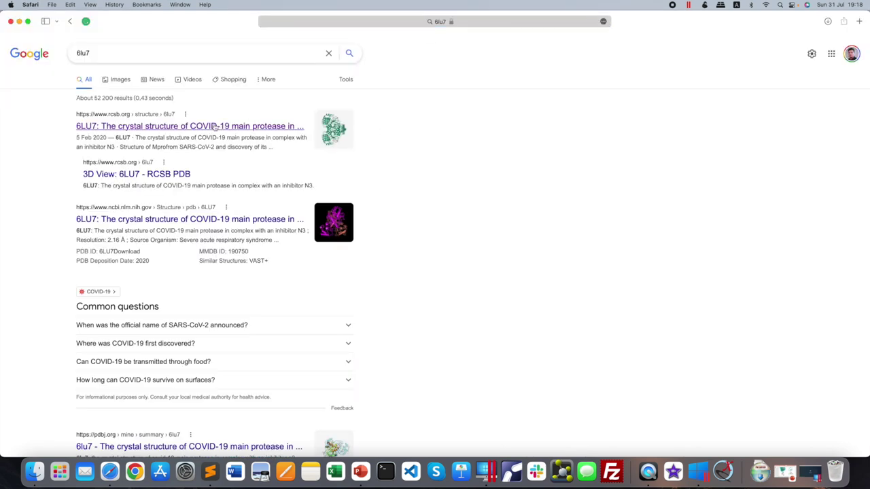
pyautogui.click(215, 127)
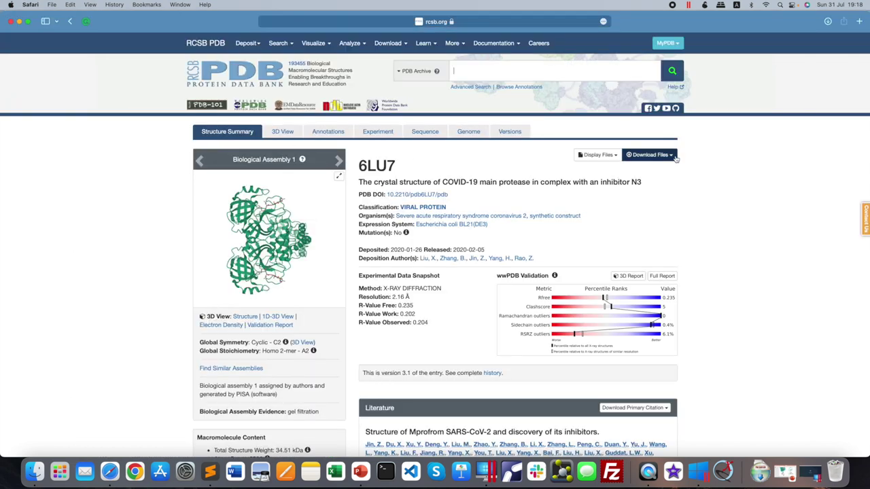
# Step: Download the 6LU7 structure in PDB format and close the browser window
pyautogui.click(648, 155)
pyautogui.click(603, 193)
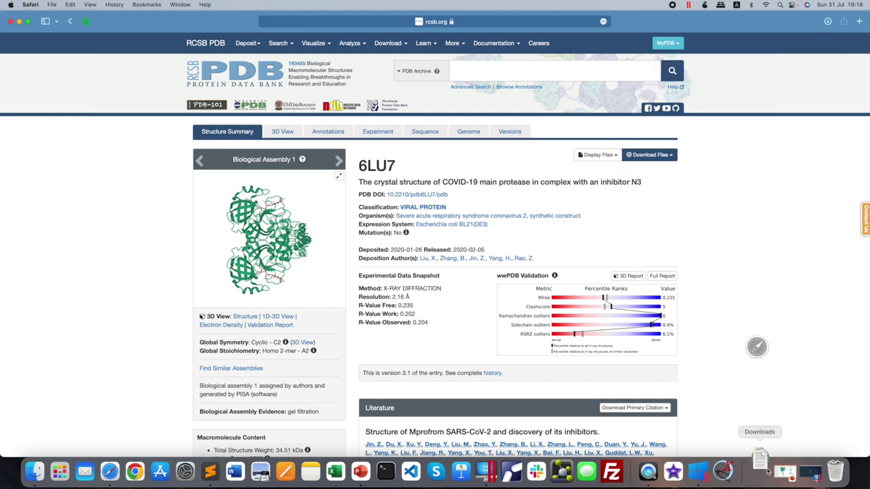
pyautogui.click(10, 23)
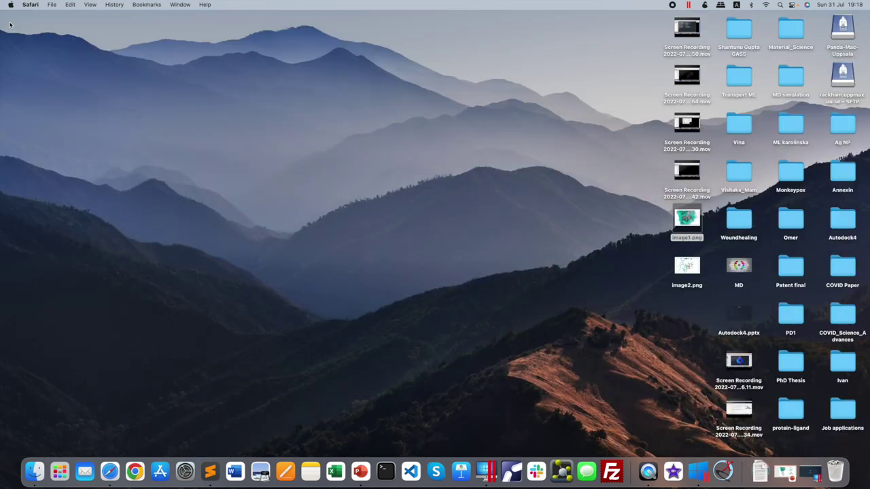
# Step: Open the downloaded 6lu7.pdb in ChimeraX and rotate the protein to view its bound inhibitor
pyautogui.click(758, 471)
pyautogui.click(764, 459)
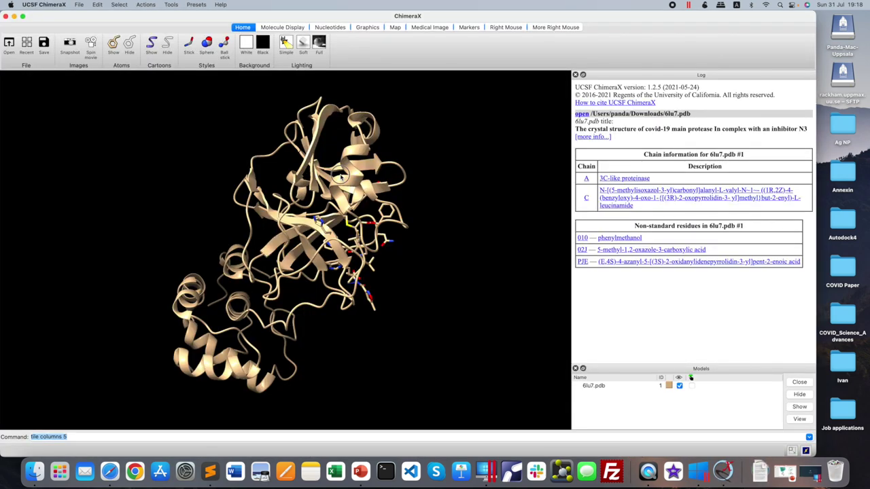
pyautogui.moveTo(340, 174); pyautogui.dragTo(302, 282)
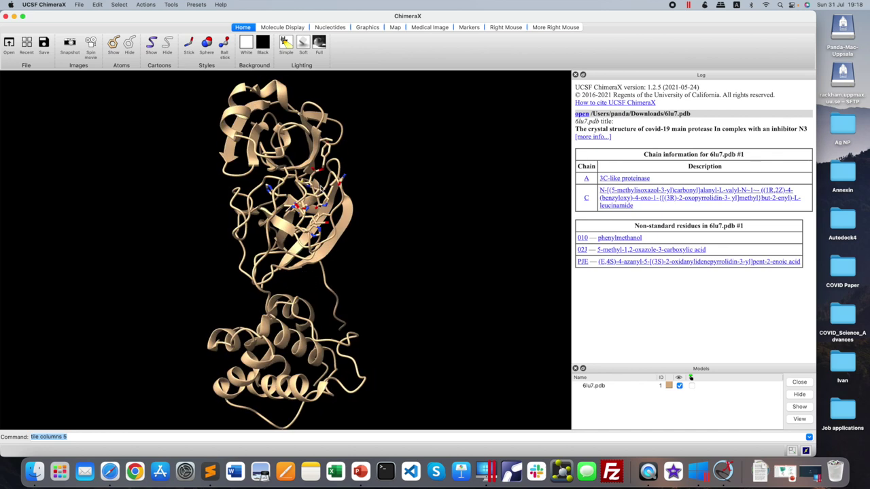
# Step: Select all nonstandard residues of 6lu7 and display them in sphere style
pyautogui.click(115, 4)
pyautogui.moveTo(146, 45)
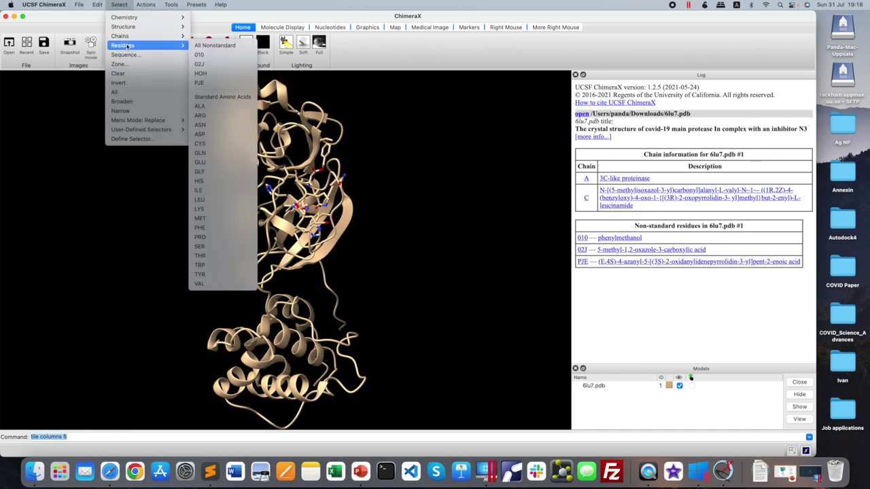
pyautogui.click(216, 46)
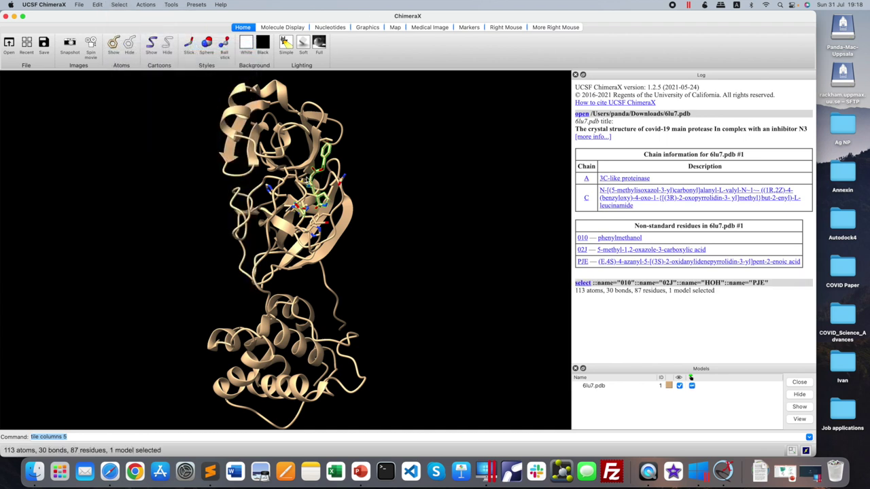
pyautogui.click(207, 45)
pyautogui.moveTo(308, 278)
pyautogui.mouseDown()
pyautogui.moveTo(322, 266)
pyautogui.moveTo(307, 273)
pyautogui.mouseUp()
# Step: Colour the 3C-like proteinase (chain A) light gray and set the background to white
pyautogui.click(119, 4)
pyautogui.moveTo(136, 36)
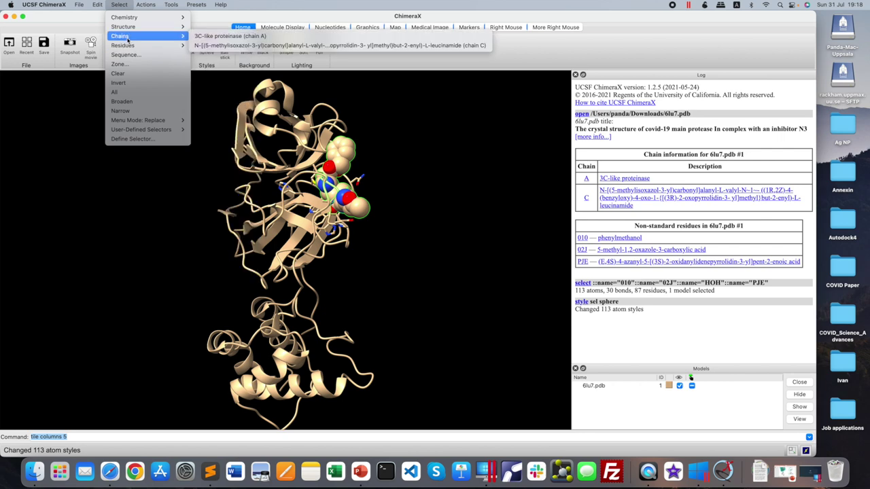
pyautogui.click(231, 36)
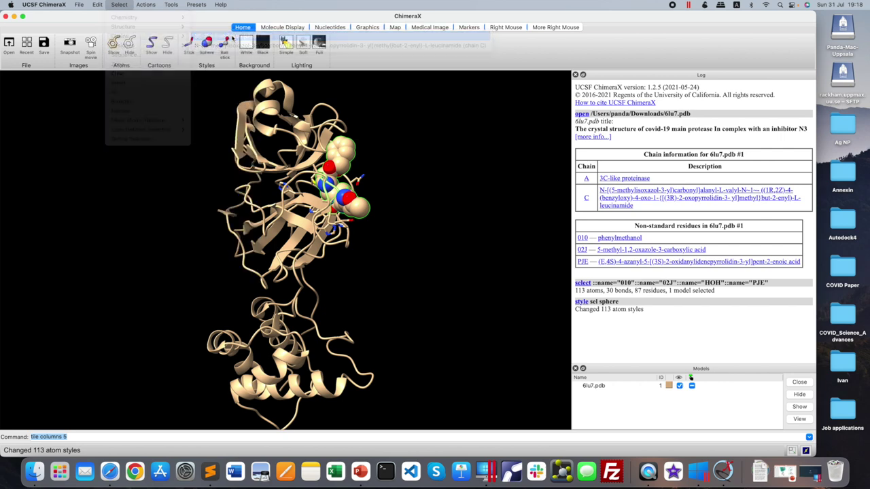
pyautogui.click(145, 5)
pyautogui.moveTo(157, 41)
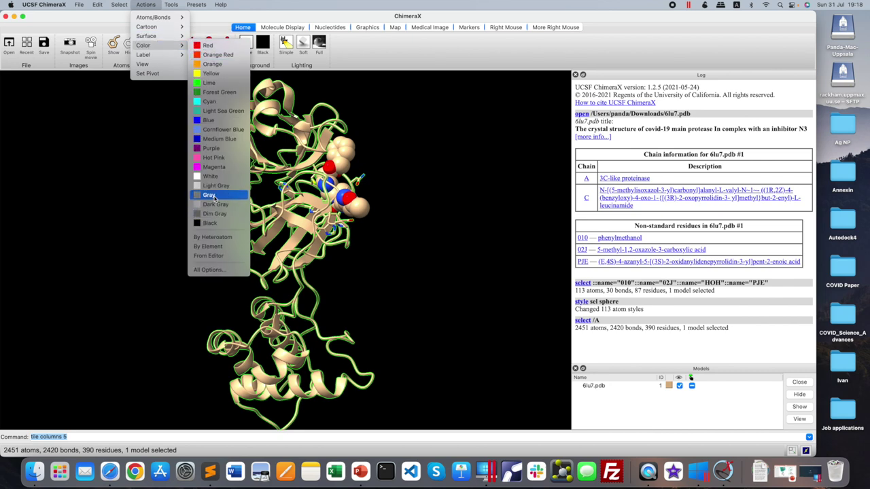
pyautogui.click(216, 191)
pyautogui.click(246, 44)
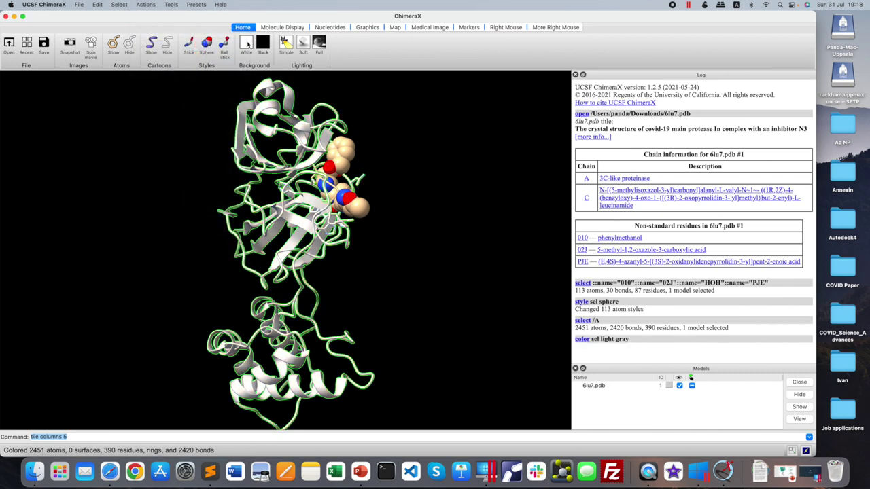
# Step: Select the inhibitor chain C of 6lu7 and display it in ball-and-stick style
pyautogui.moveTo(292, 265); pyautogui.dragTo(333, 269)
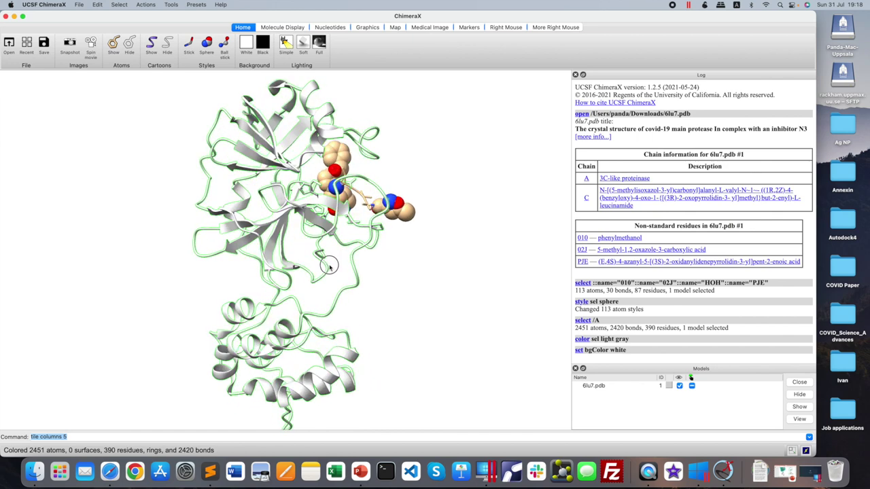
pyautogui.click(155, 4)
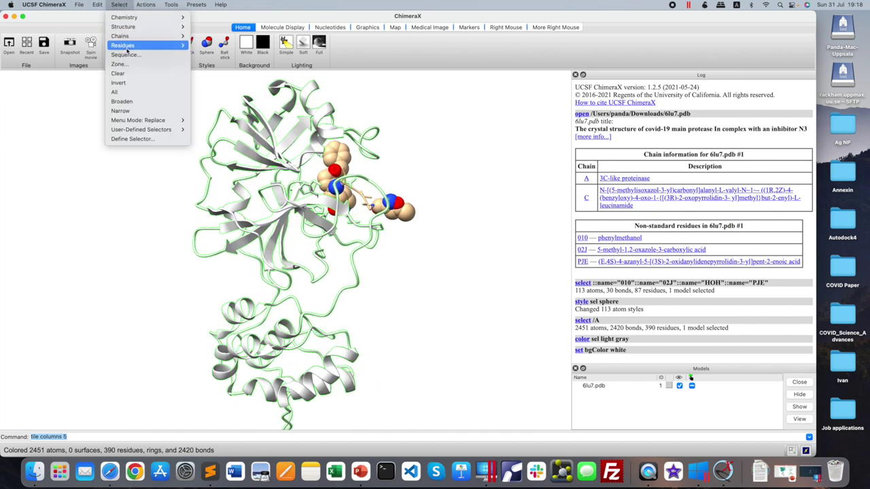
pyautogui.moveTo(136, 35)
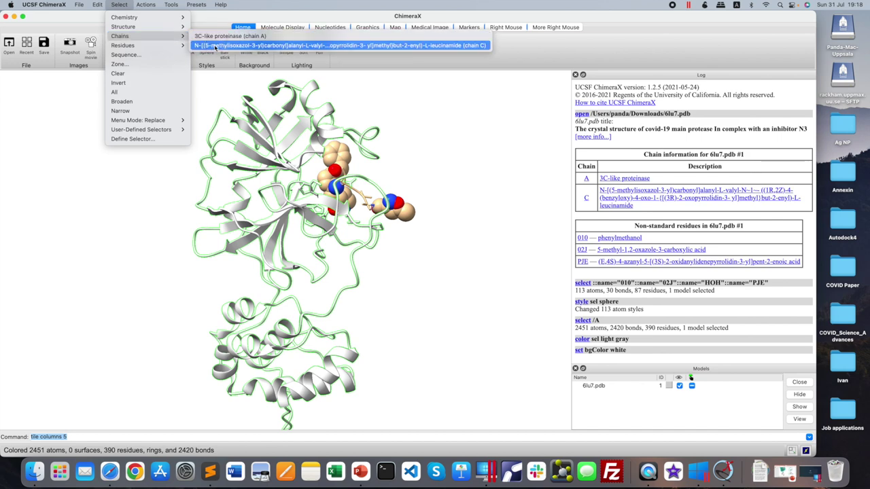
pyautogui.click(214, 45)
pyautogui.click(140, 4)
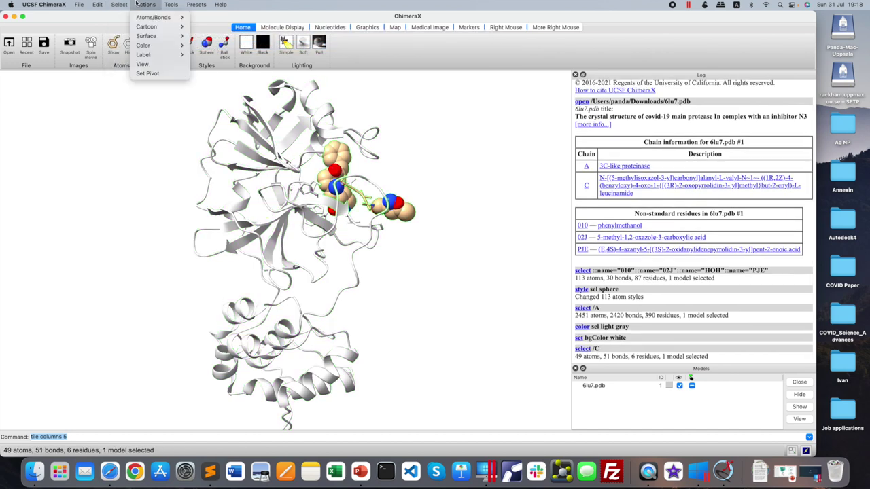
pyautogui.click(224, 53)
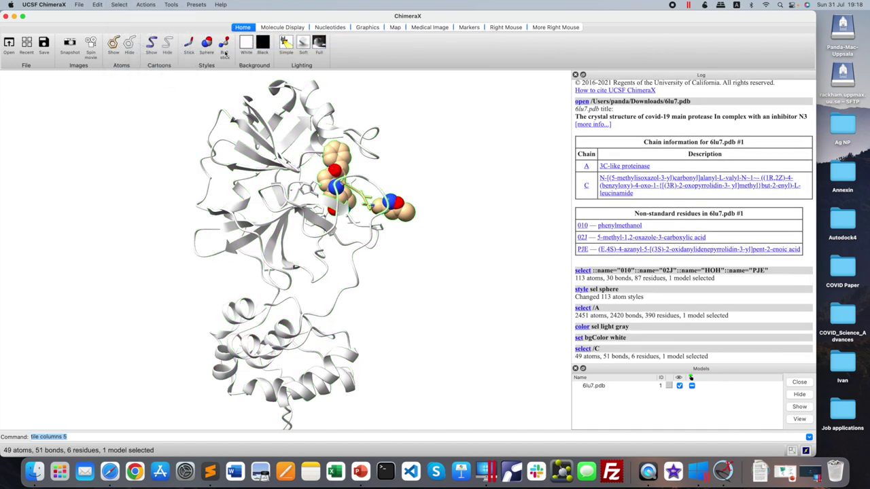
pyautogui.click(224, 53)
pyautogui.moveTo(229, 111); pyautogui.dragTo(331, 253)
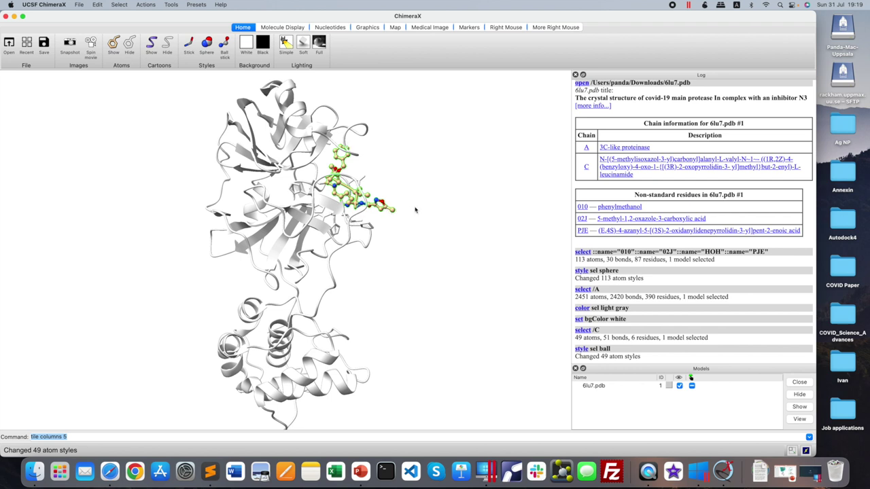
# Step: Load dock_conf5.pdbqt from the Autodock4 folder on the Desktop into the ChimeraX scene alongside 6lu7
pyautogui.click(34, 471)
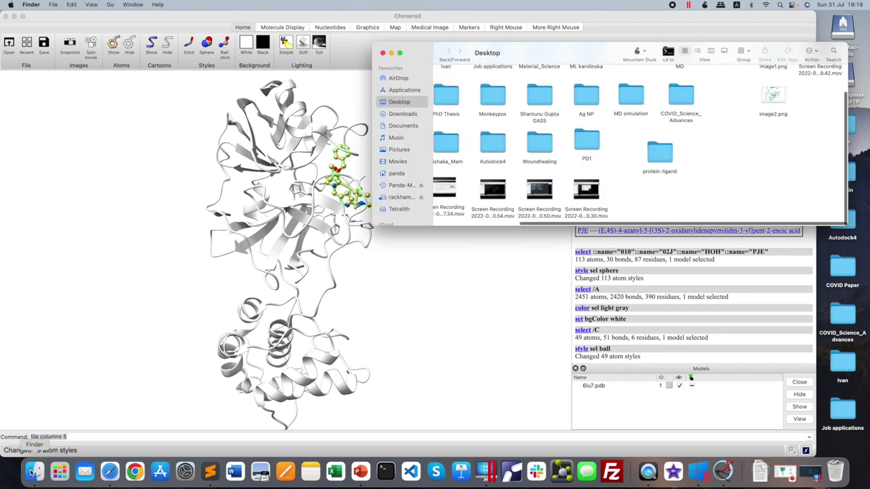
pyautogui.doubleClick(493, 145)
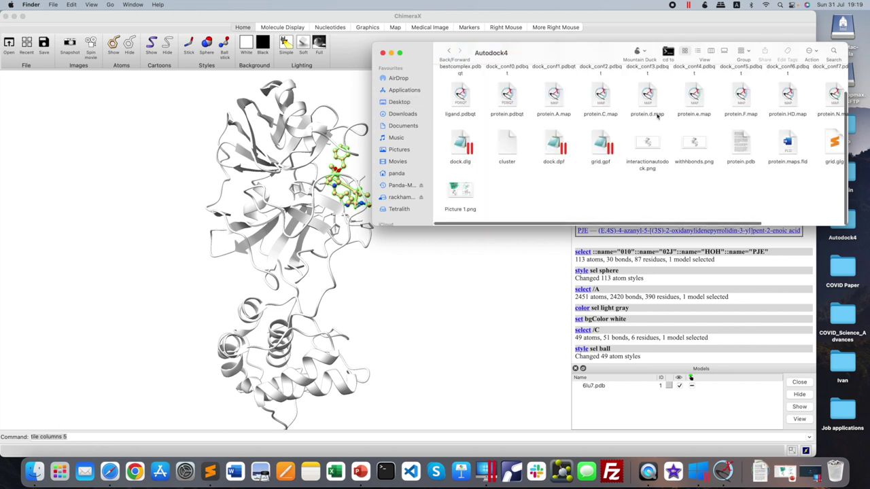
pyautogui.scroll(2, 672, 116)
pyautogui.click(741, 87)
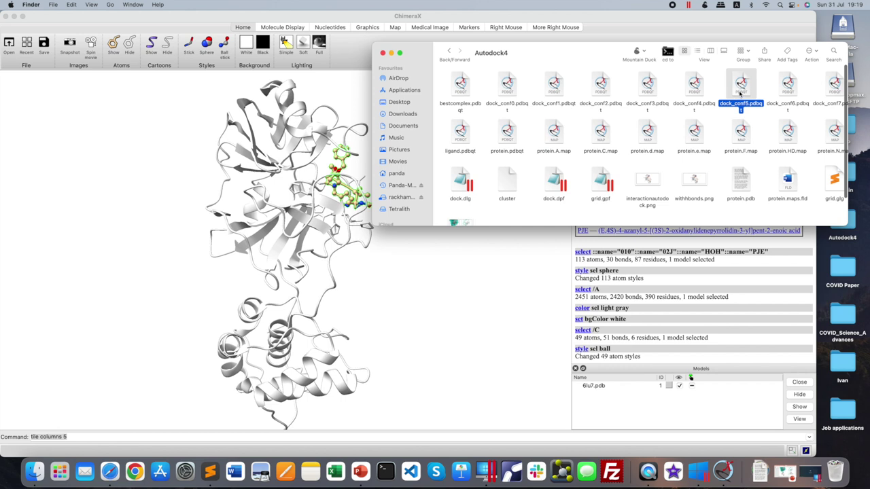
pyautogui.moveTo(744, 91); pyautogui.dragTo(333, 289)
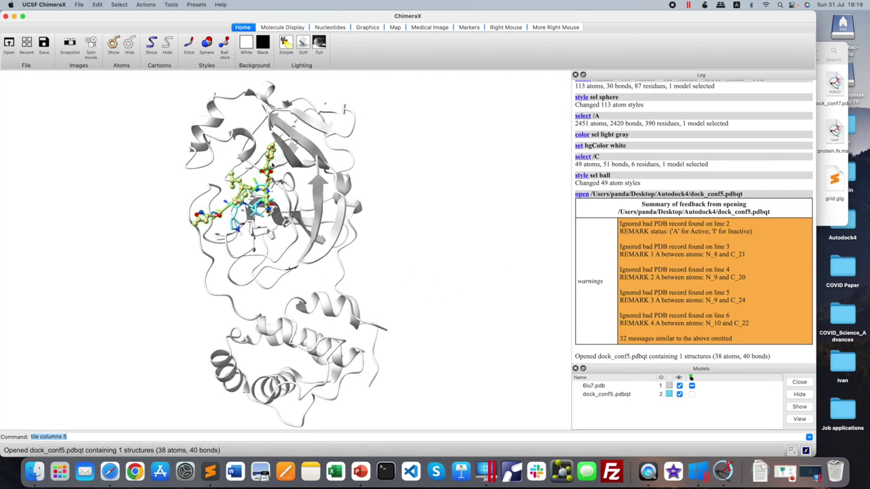
# Step: Compare the docked conformation with the crystal inhibitor in the binding pocket from several angles
pyautogui.moveTo(267, 232); pyautogui.dragTo(352, 232)
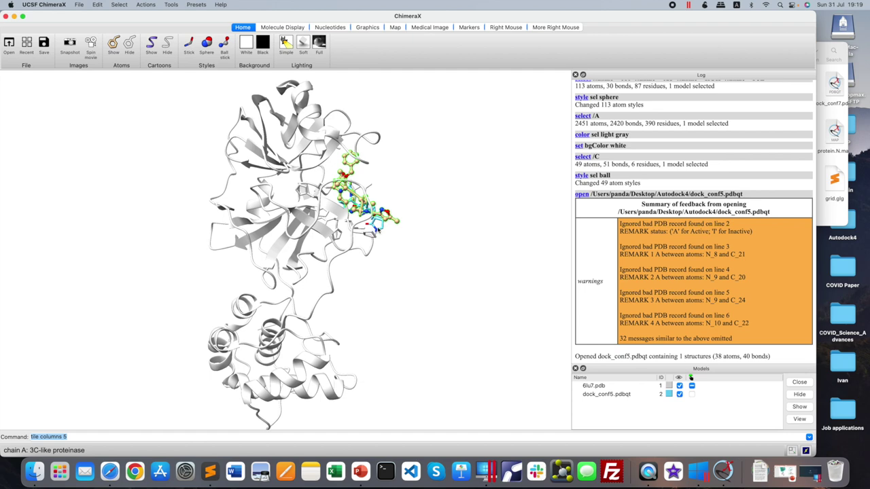
pyautogui.moveTo(373, 229); pyautogui.dragTo(192, 223)
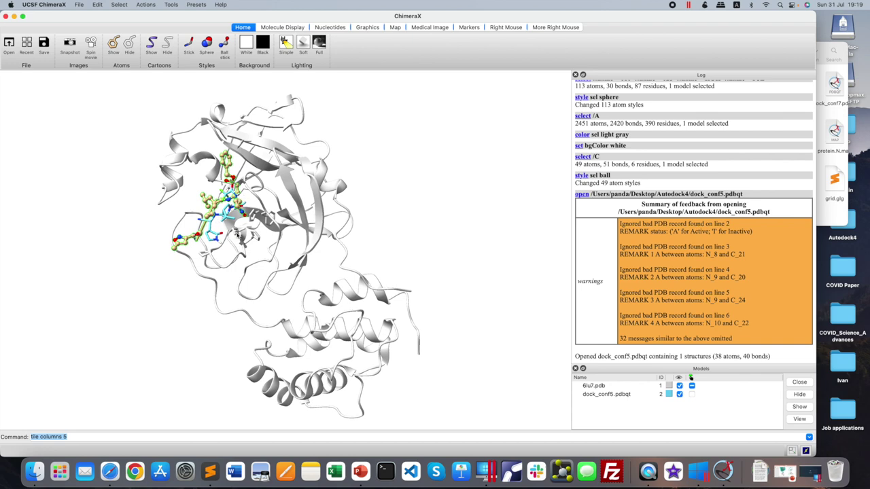
pyautogui.moveTo(238, 228); pyautogui.dragTo(271, 223)
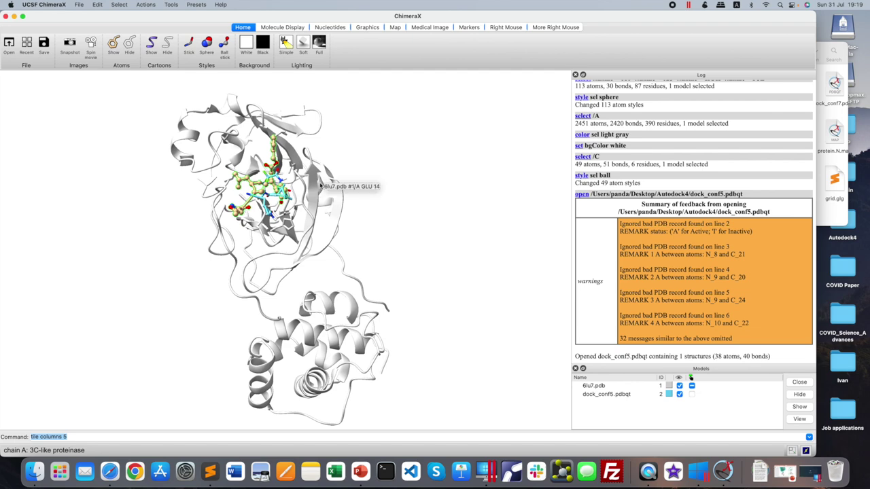
pyautogui.moveTo(320, 185); pyautogui.dragTo(366, 222)
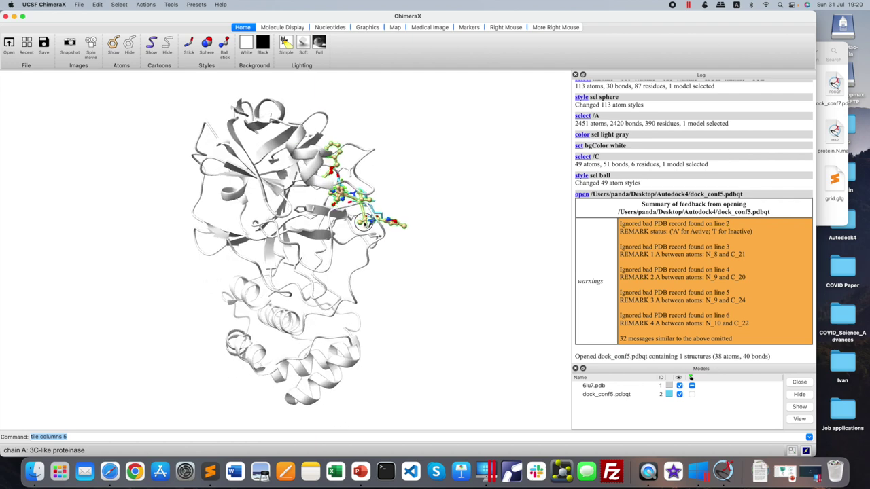
pyautogui.moveTo(365, 224); pyautogui.dragTo(373, 211)
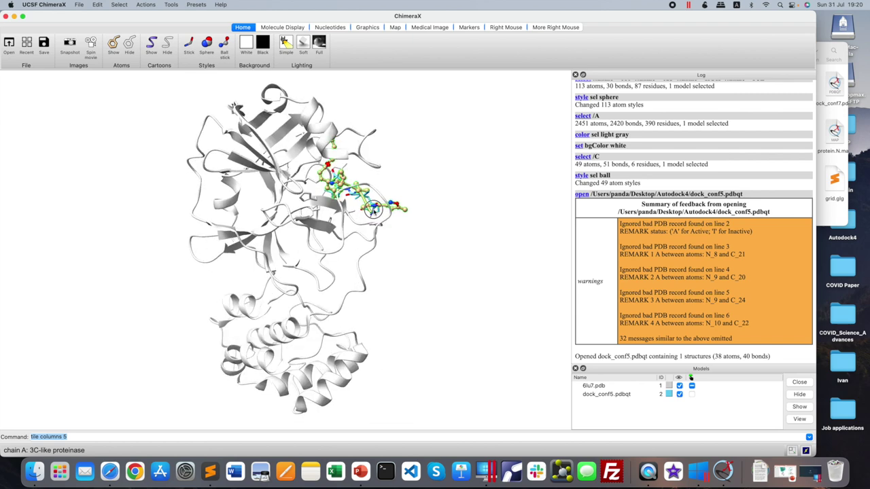
pyautogui.moveTo(372, 211); pyautogui.dragTo(274, 216)
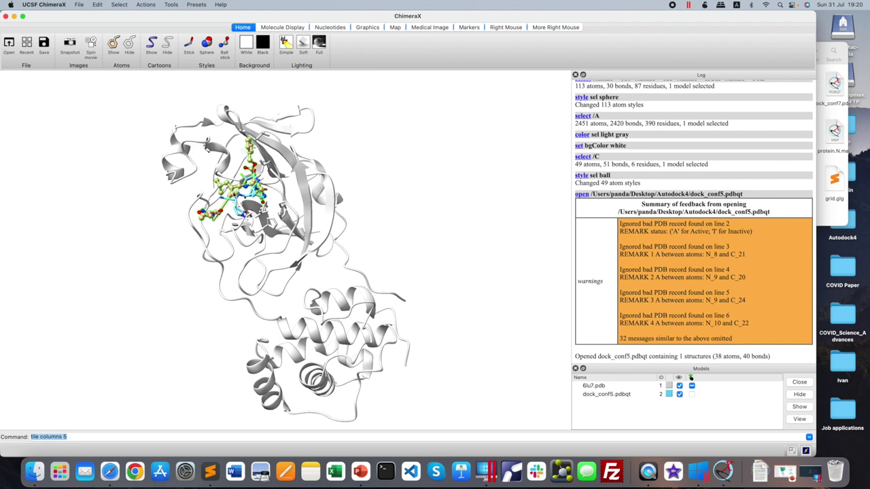
pyautogui.moveTo(246, 224); pyautogui.dragTo(271, 222)
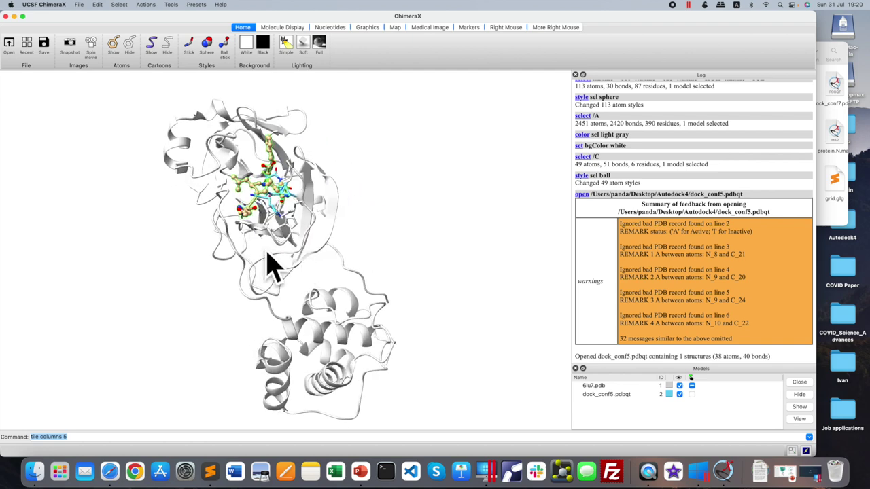
pyautogui.moveTo(284, 253); pyautogui.dragTo(235, 189)
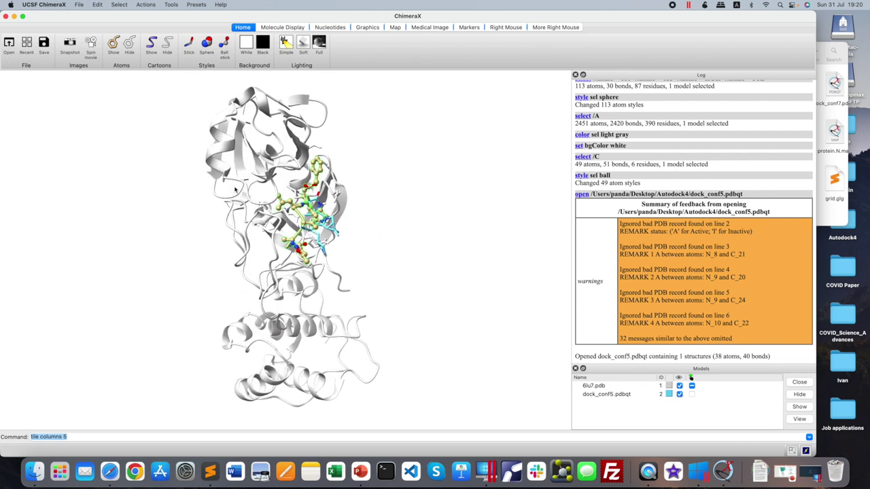
# Step: Close ChimeraX and open the dock.dlg file from the Autodock4 folder in Sublime Text
pyautogui.click(6, 16)
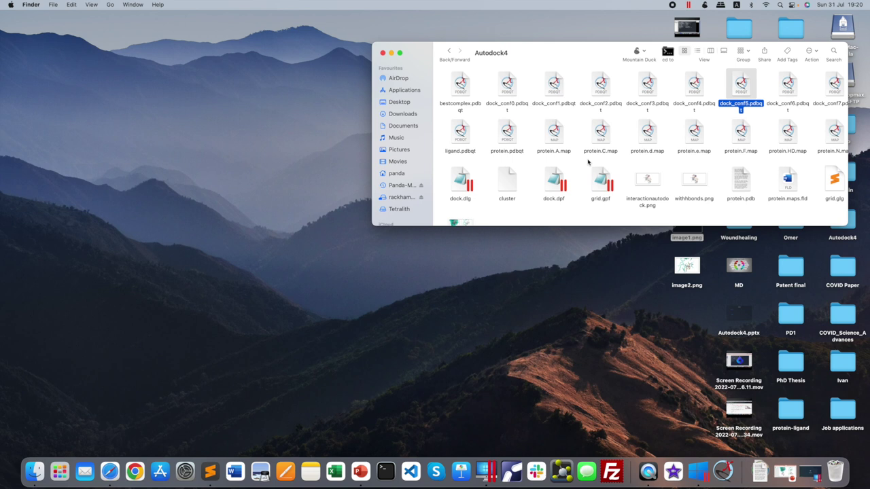
pyautogui.rightClick(466, 179)
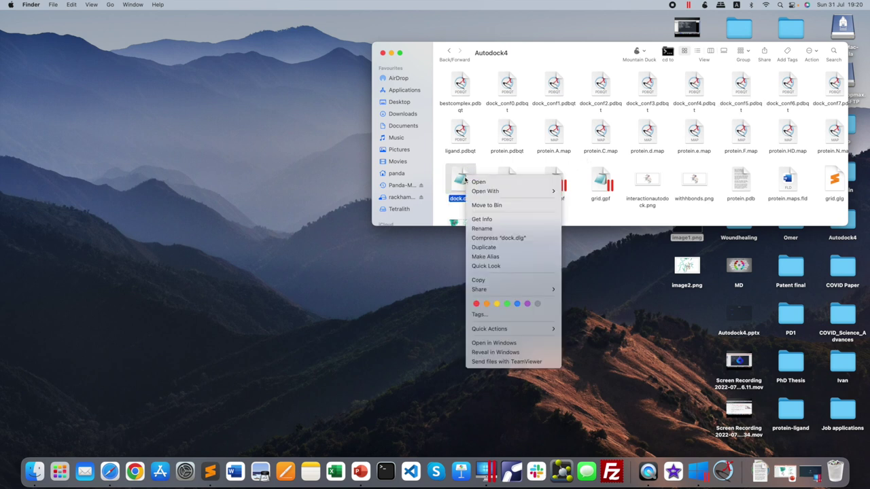
pyautogui.moveTo(484, 194)
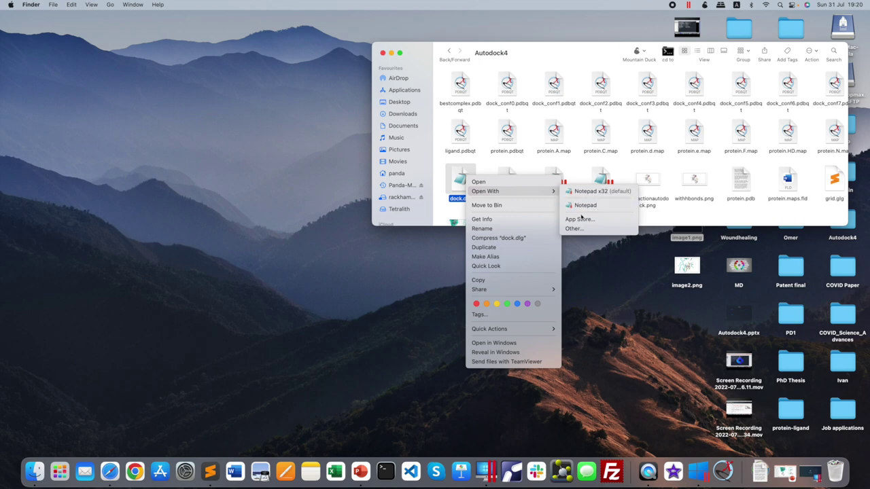
pyautogui.click(581, 230)
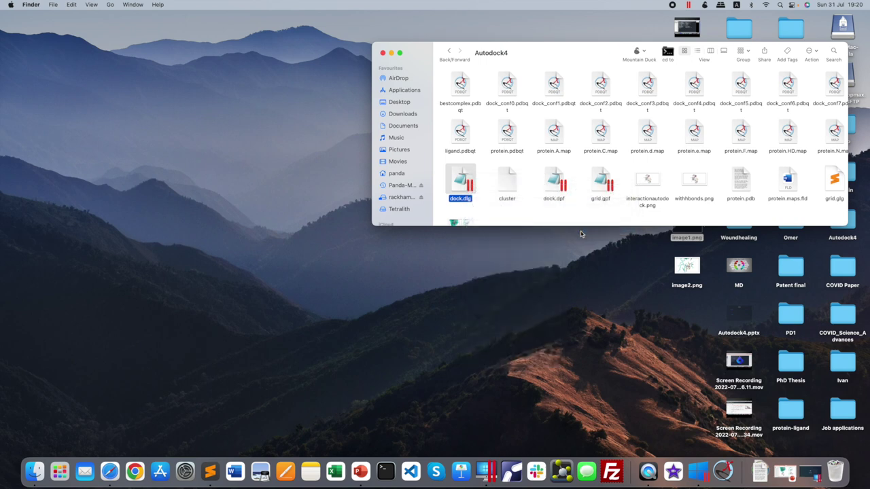
pyautogui.write('sub')
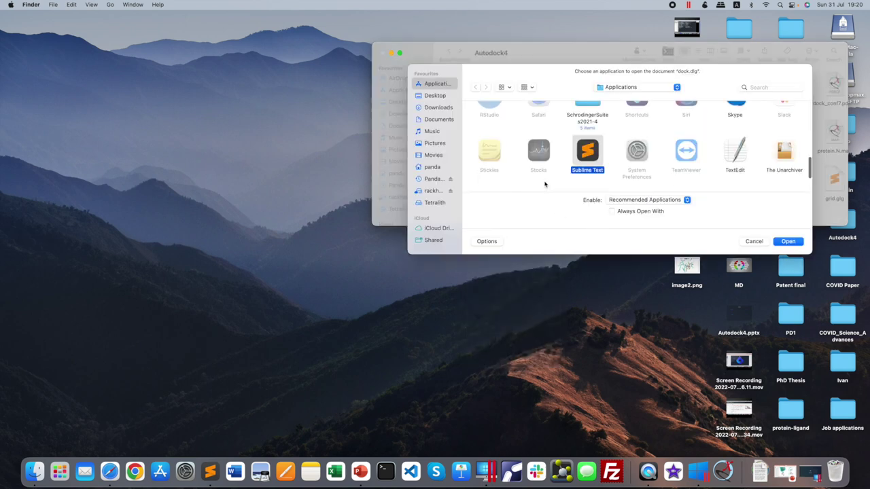
pyautogui.press('Return')
# Step: Examine the binding energies of the lowest-energy docked conformations and the cluster ranking table in dock.dlg
pyautogui.scroll(-20, 801, 144)
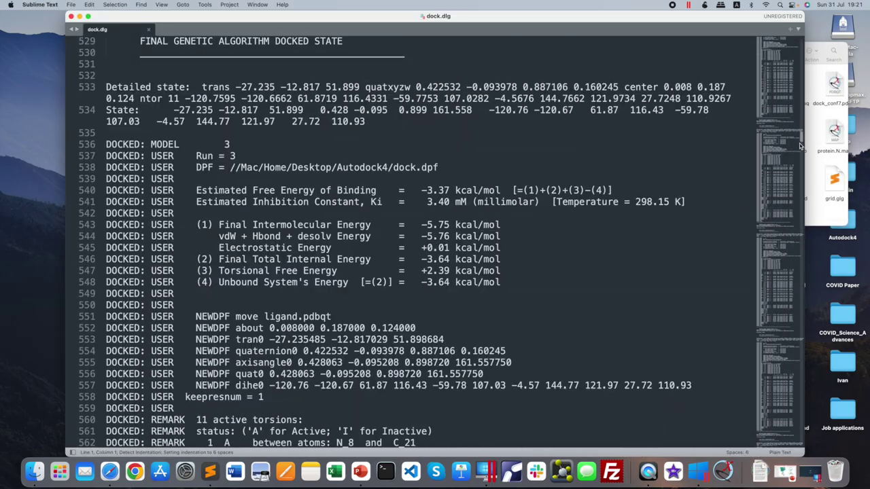
pyautogui.moveTo(800, 145); pyautogui.dragTo(796, 481)
pyautogui.scroll(15, 271, 115)
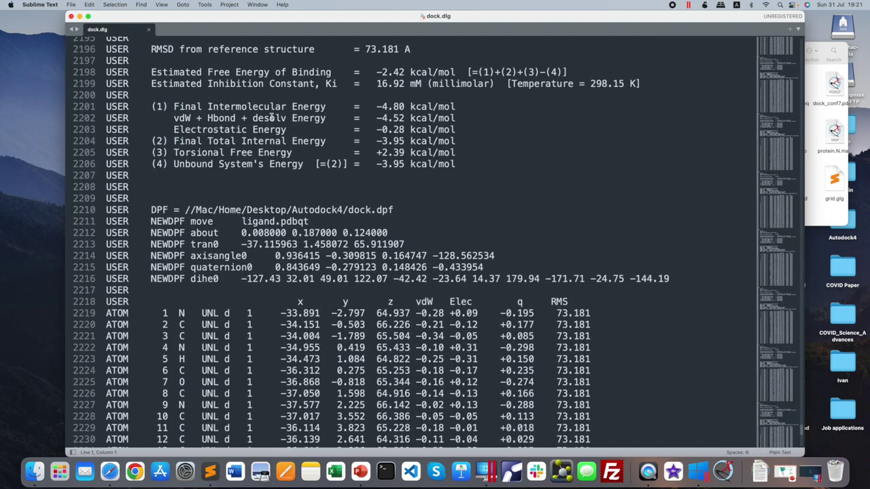
pyautogui.scroll(8, 272, 115)
pyautogui.scroll(13, 271, 116)
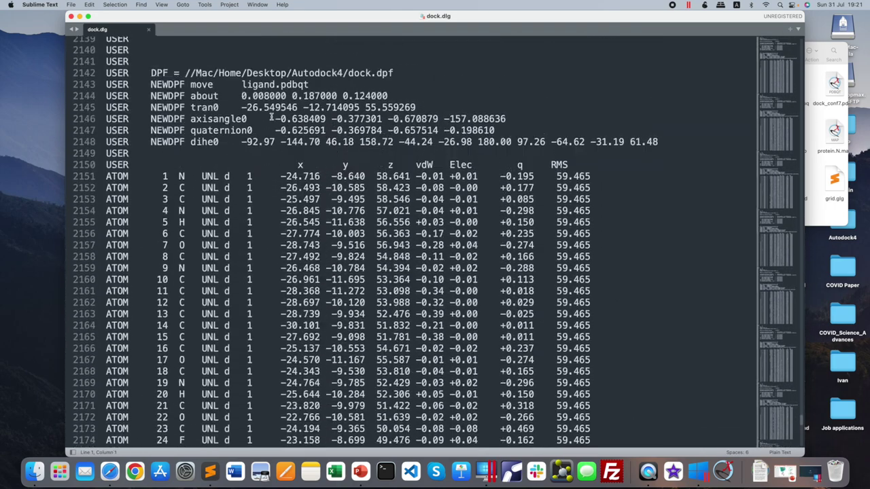
pyautogui.scroll(19, 271, 116)
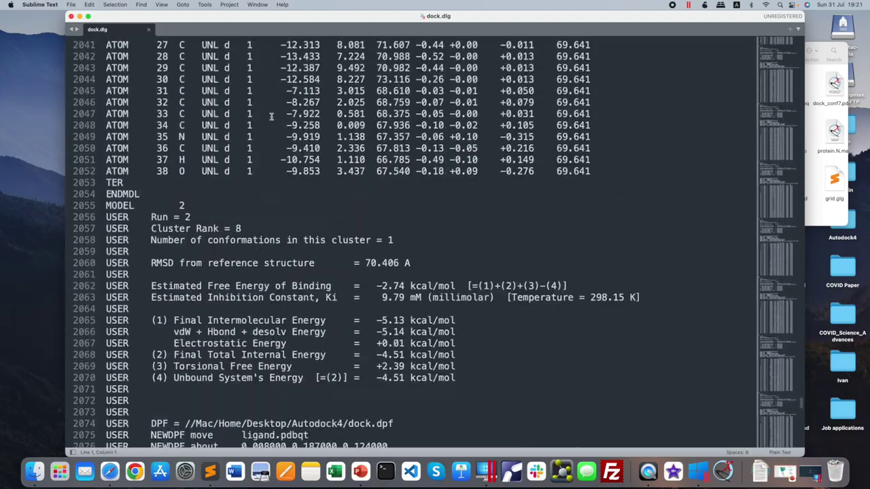
pyautogui.scroll(20, 272, 116)
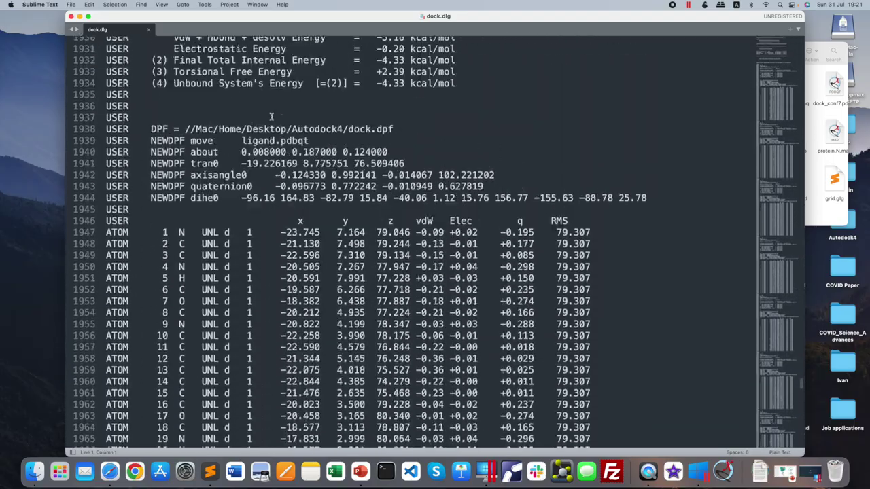
pyautogui.scroll(20, 271, 116)
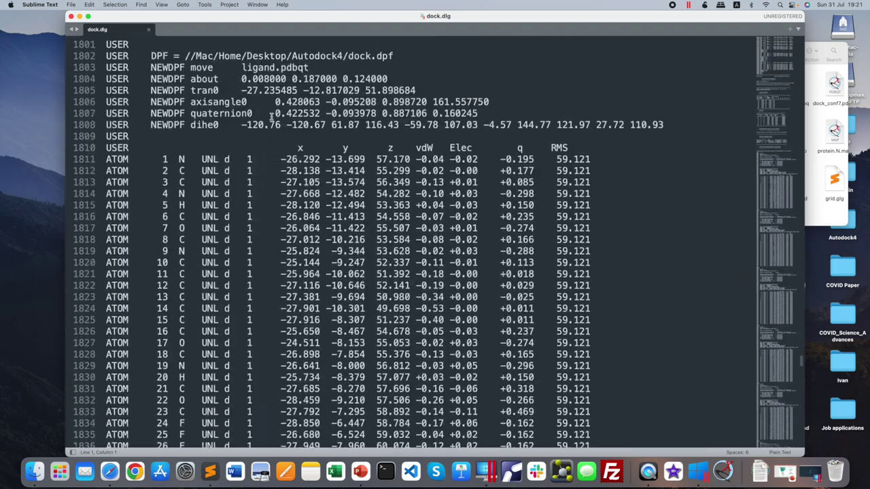
pyautogui.scroll(20, 271, 116)
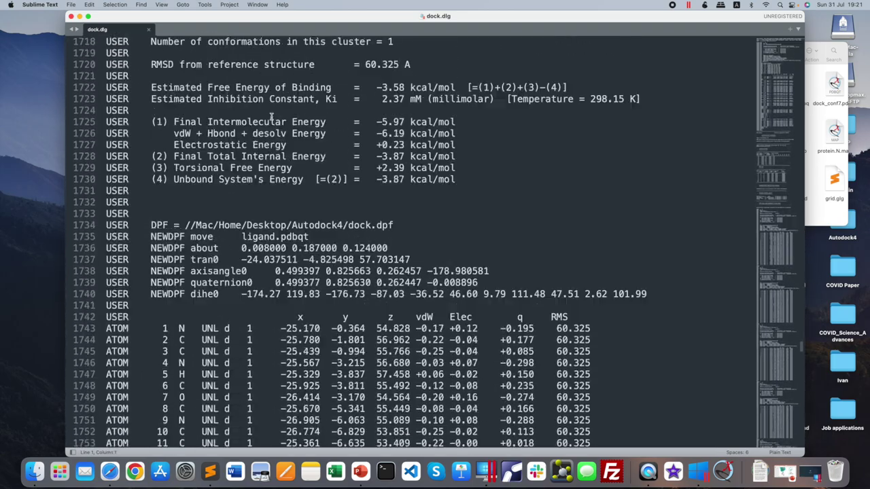
pyautogui.scroll(15, 271, 116)
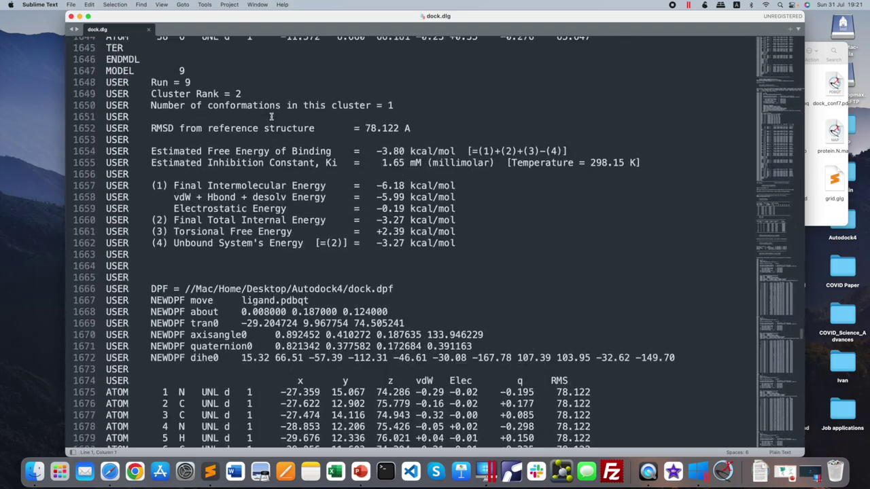
pyautogui.scroll(13, 271, 117)
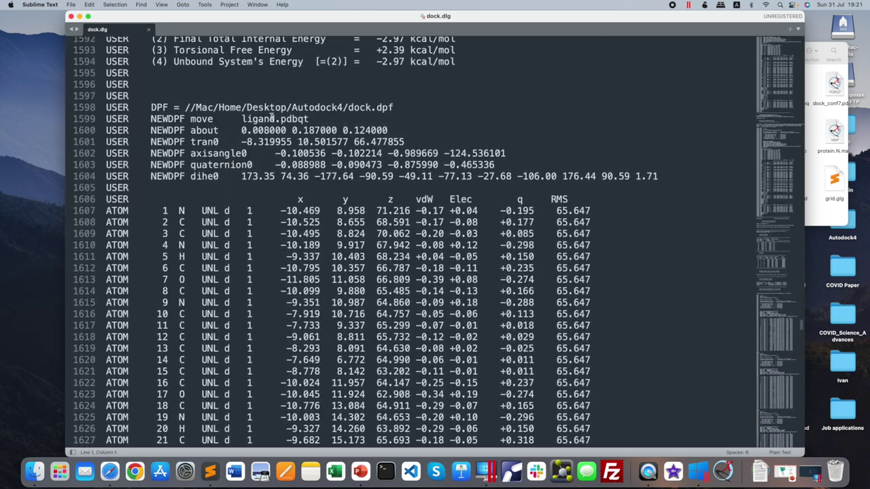
pyautogui.scroll(1, 271, 116)
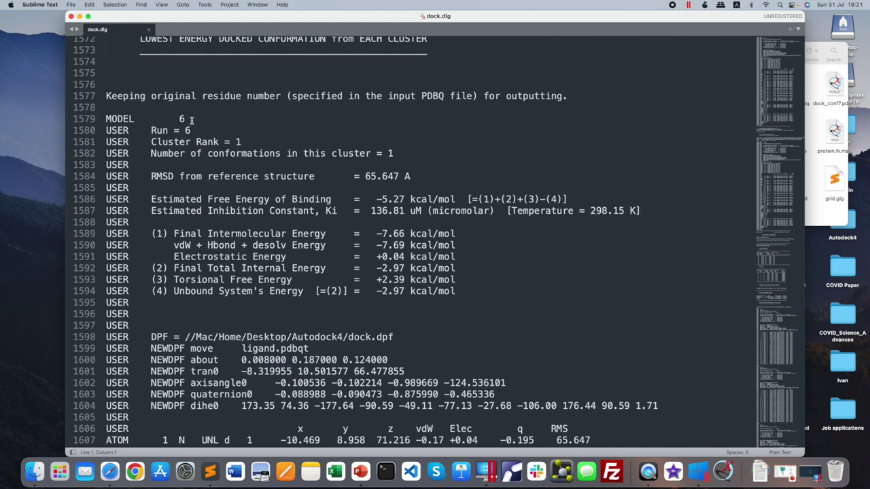
pyautogui.scroll(10, 236, 114)
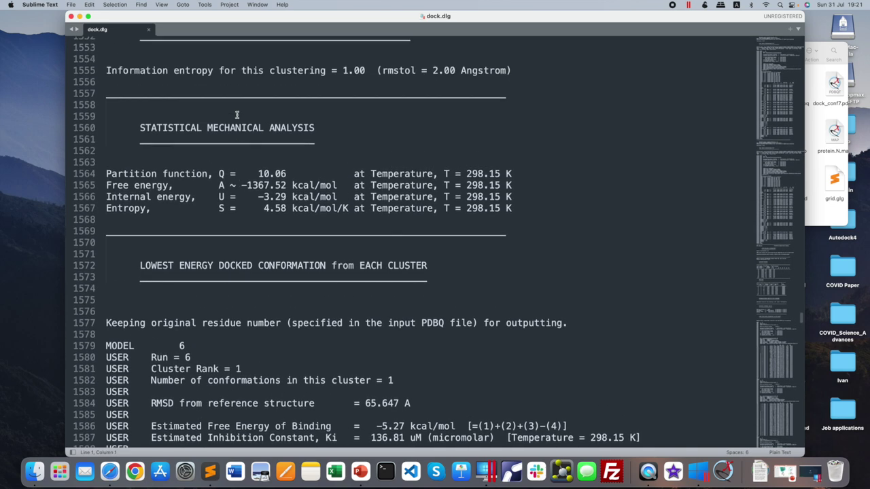
pyautogui.scroll(8, 242, 61)
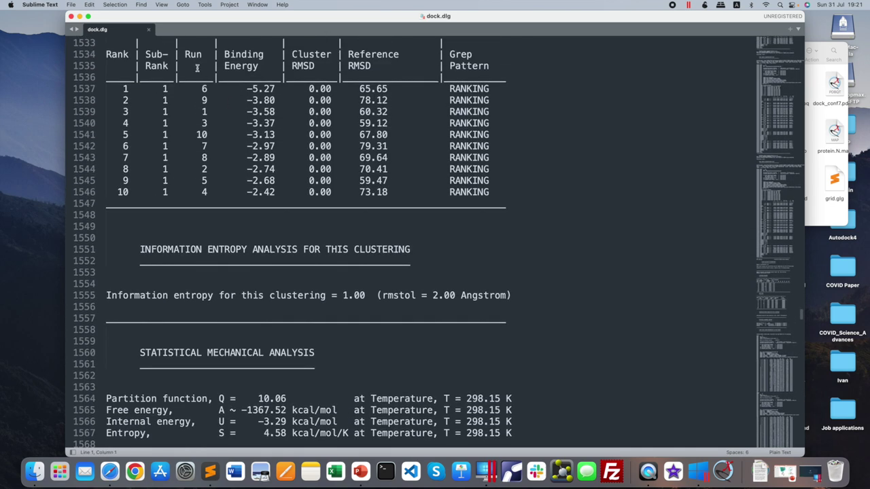
# Step: Examine the run order in the ranking table and the top-ranked run 6's estimated free energy of binding and inhibition constant
pyautogui.moveTo(196, 65); pyautogui.dragTo(285, 181)
pyautogui.moveTo(204, 88); pyautogui.dragTo(208, 192)
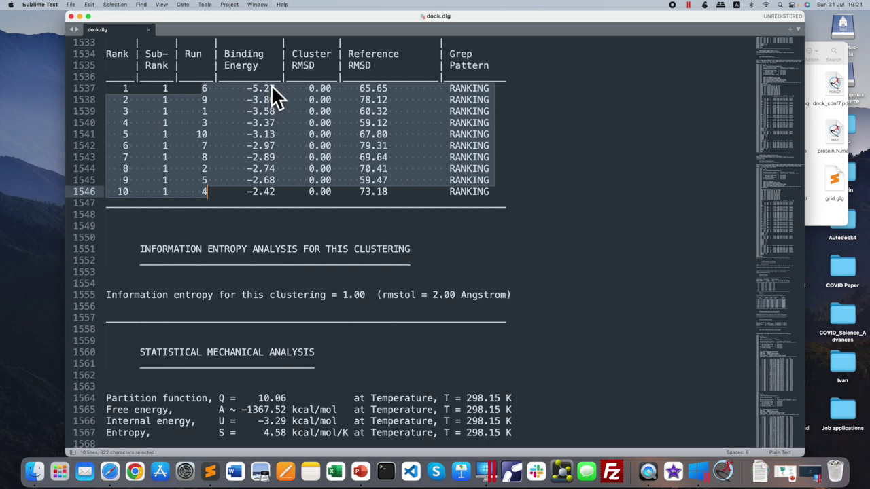
pyautogui.scroll(-10, 251, 407)
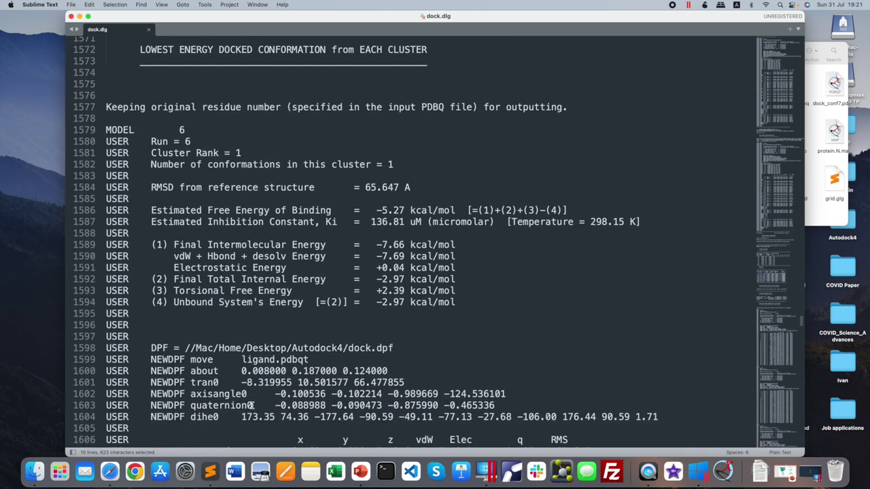
pyautogui.moveTo(151, 140); pyautogui.dragTo(193, 140)
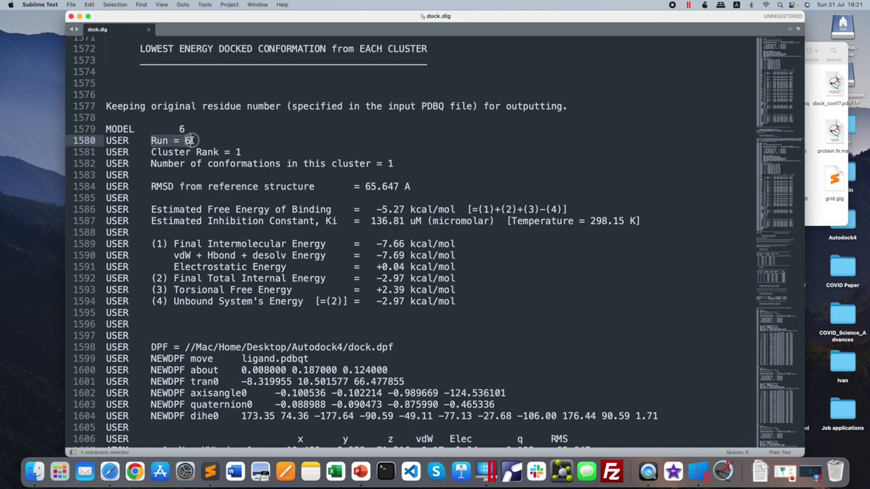
pyautogui.moveTo(372, 209); pyautogui.dragTo(455, 210)
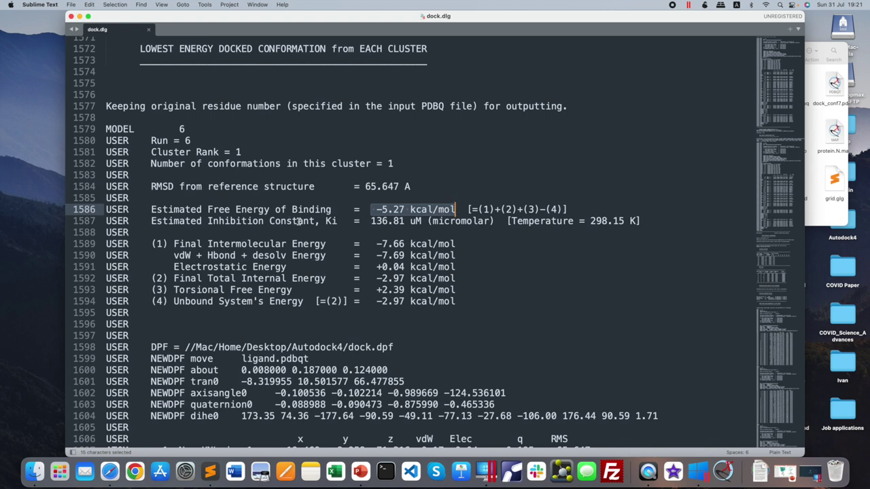
pyautogui.moveTo(371, 221); pyautogui.dragTo(495, 224)
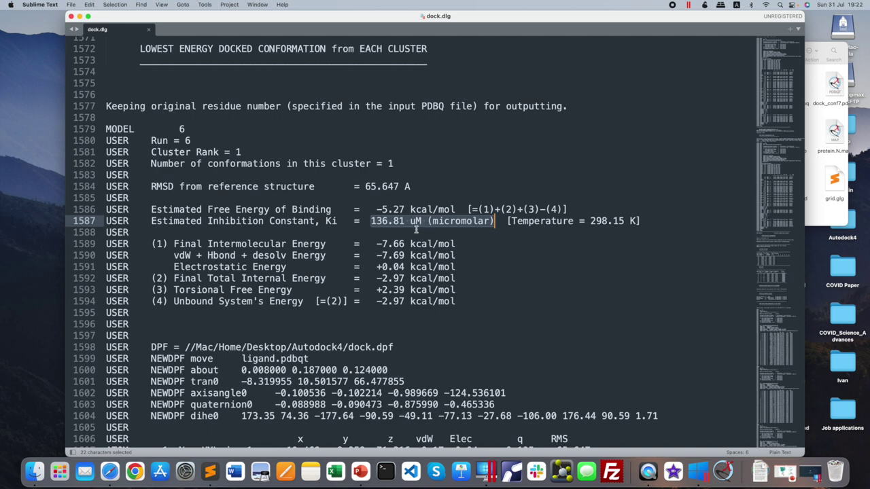
pyautogui.scroll(-5, 416, 229)
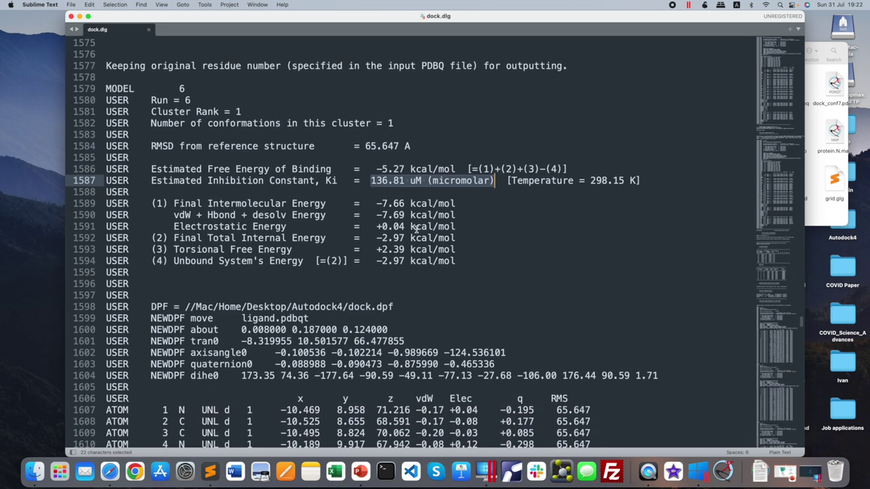
pyautogui.moveTo(208, 113); pyautogui.dragTo(264, 117)
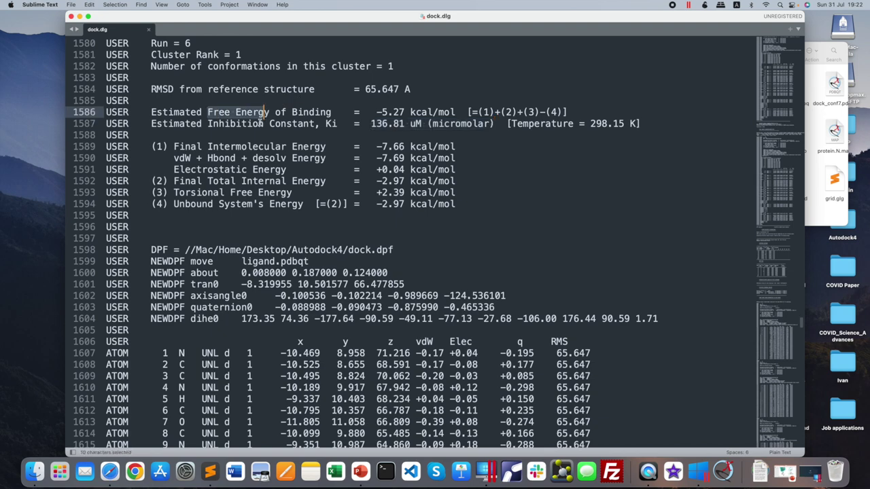
# Step: Create a blank Word document with a table of 10 columns and 3 rows, placed so the docking log's energies remain readable
pyautogui.click(234, 471)
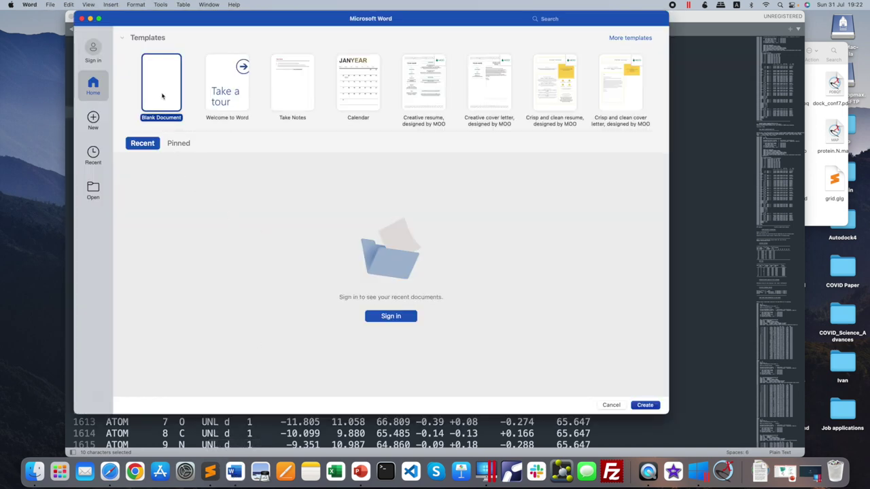
pyautogui.doubleClick(163, 106)
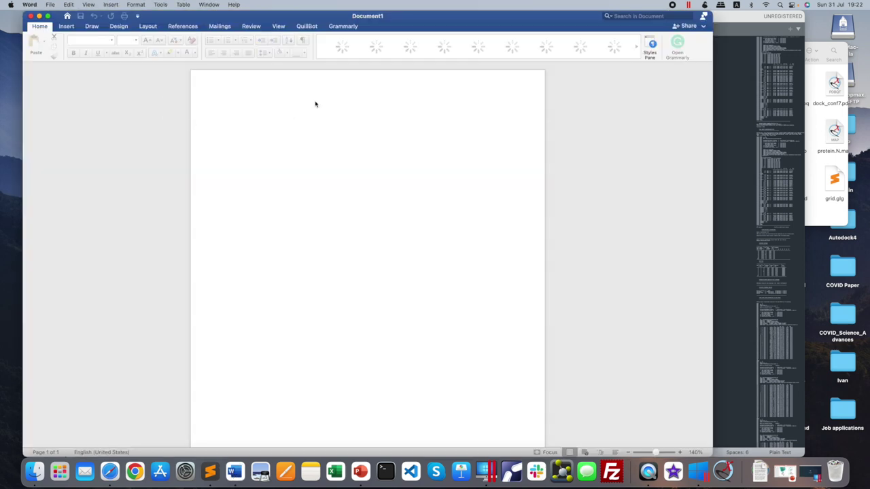
pyautogui.moveTo(392, 22); pyautogui.dragTo(432, 74)
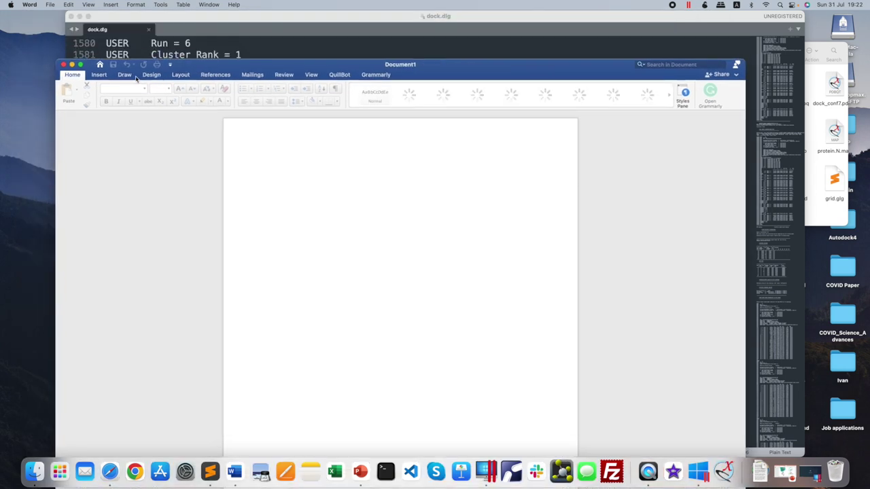
pyautogui.click(98, 75)
pyautogui.click(136, 93)
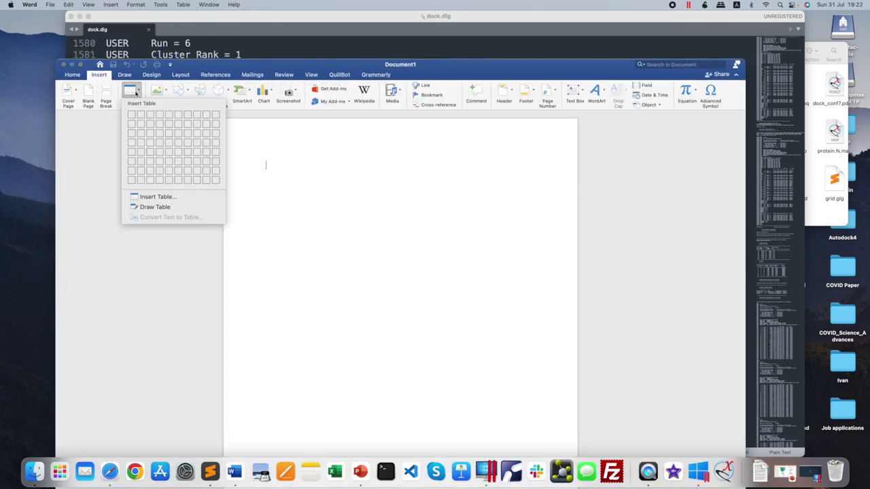
pyautogui.click(217, 133)
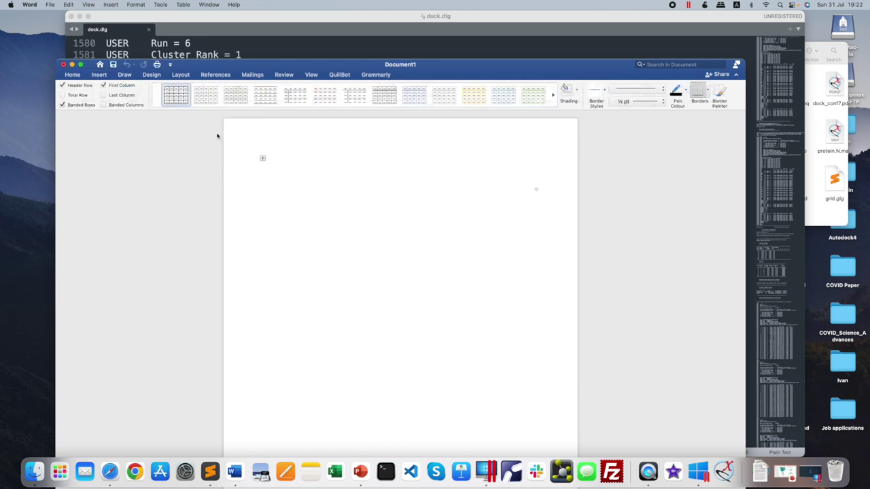
pyautogui.moveTo(327, 64); pyautogui.dragTo(401, 237)
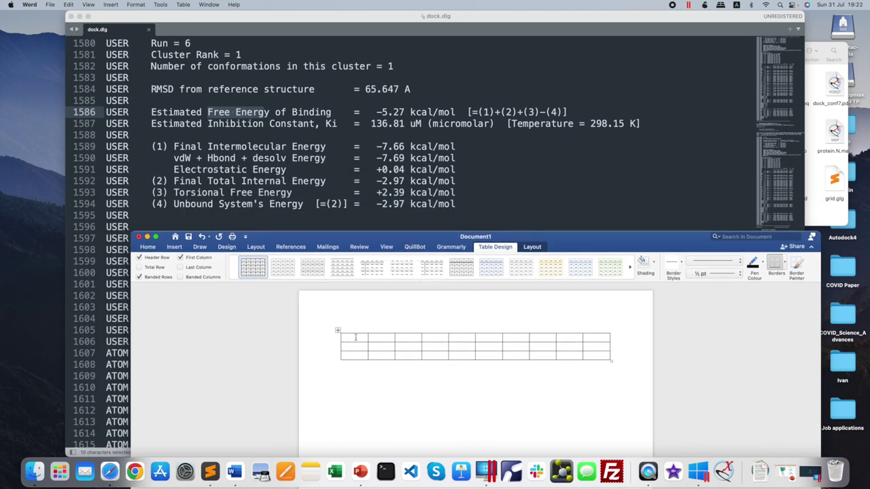
# Step: Fill the first three header cells of the table with Conformations, Binding energy and Inhibition
pyautogui.write('Conformations')
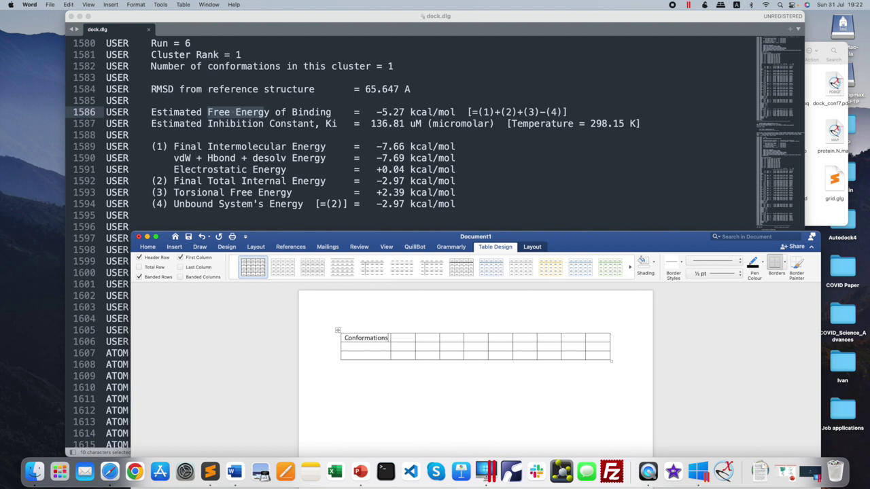
pyautogui.write('Binding energy')
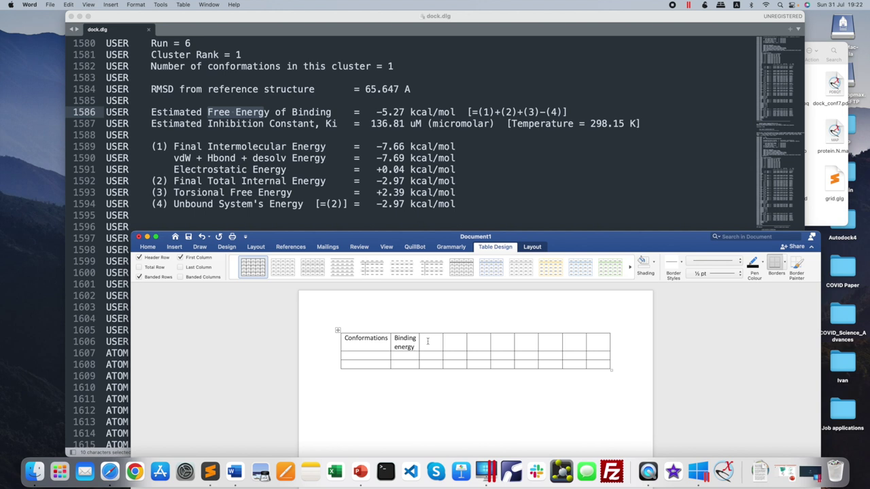
pyautogui.click(428, 341)
pyautogui.write('Inhibi')
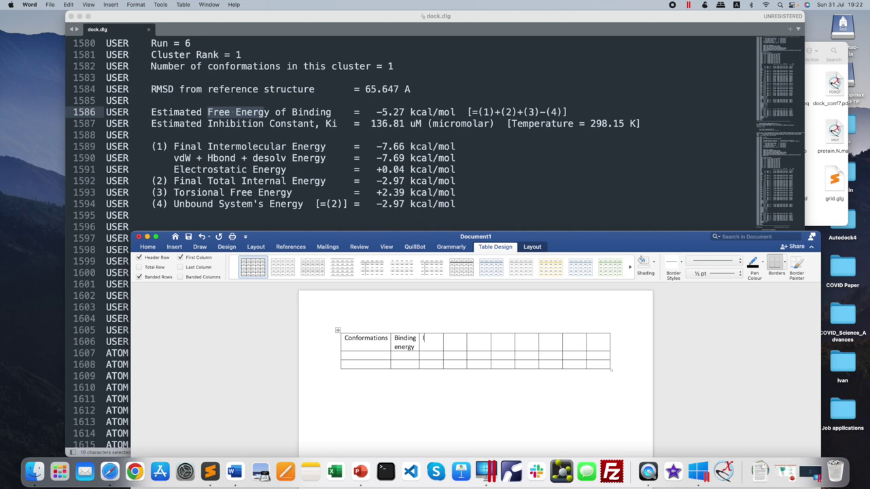
pyautogui.write('tion')
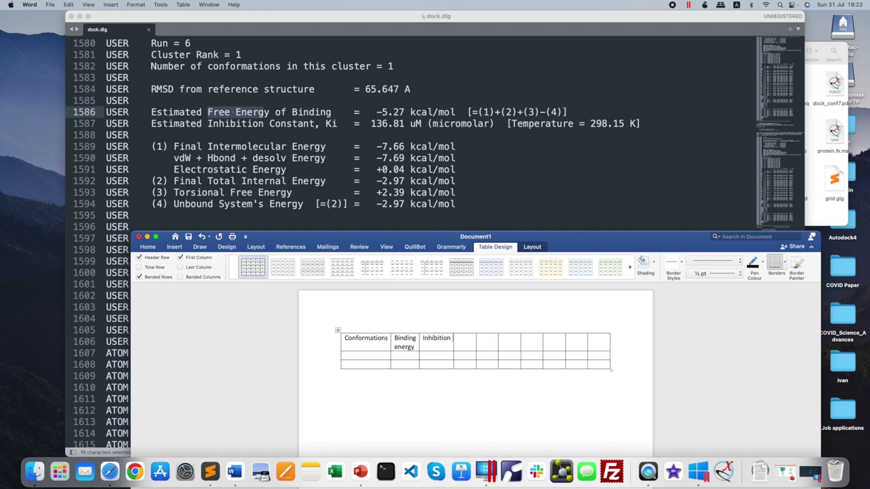
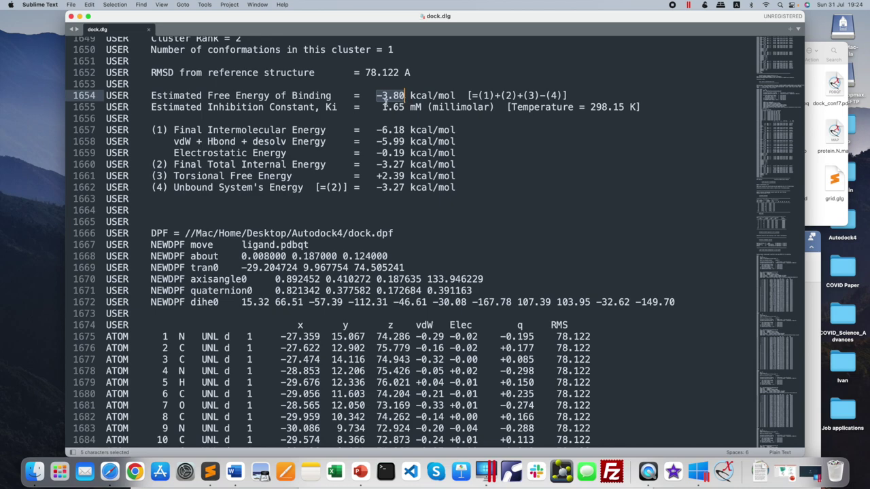
# Step: Examine the binding energy and inhibition constant of run 9 in dock.dlg, and compare the lower-ranked conformations down to run 2
pyautogui.scroll(14, 401, 95)
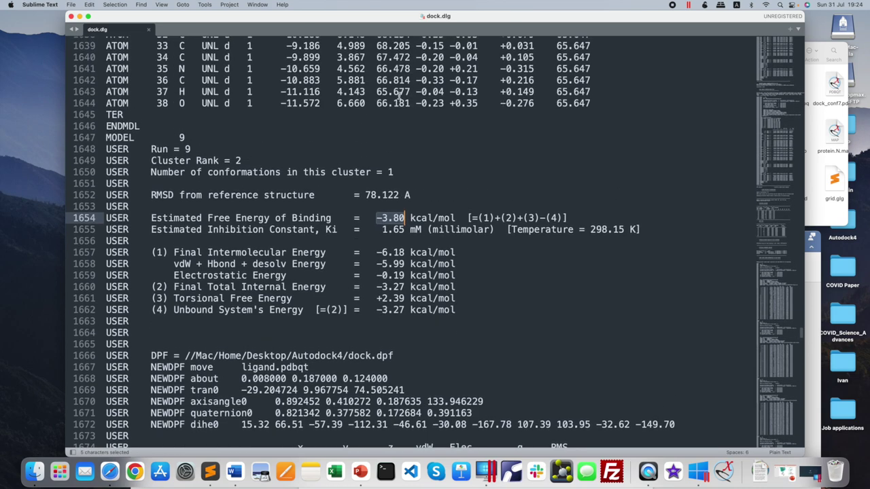
pyautogui.scroll(-10, 401, 95)
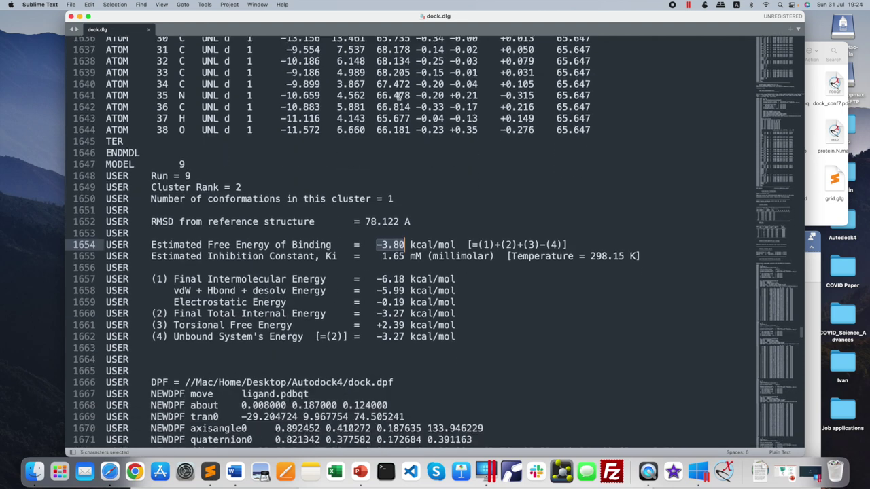
pyautogui.doubleClick(386, 246)
pyautogui.moveTo(388, 246); pyautogui.dragTo(496, 246)
pyautogui.scroll(15, 443, 136)
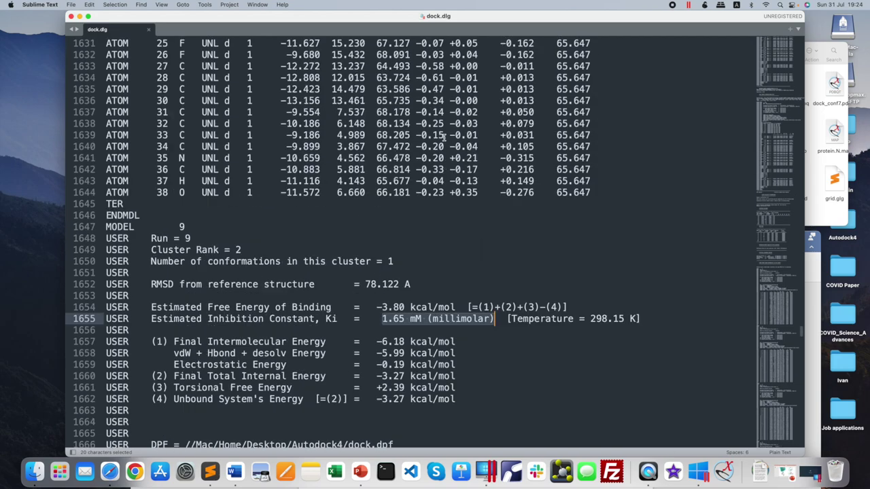
pyautogui.scroll(-20, 402, 110)
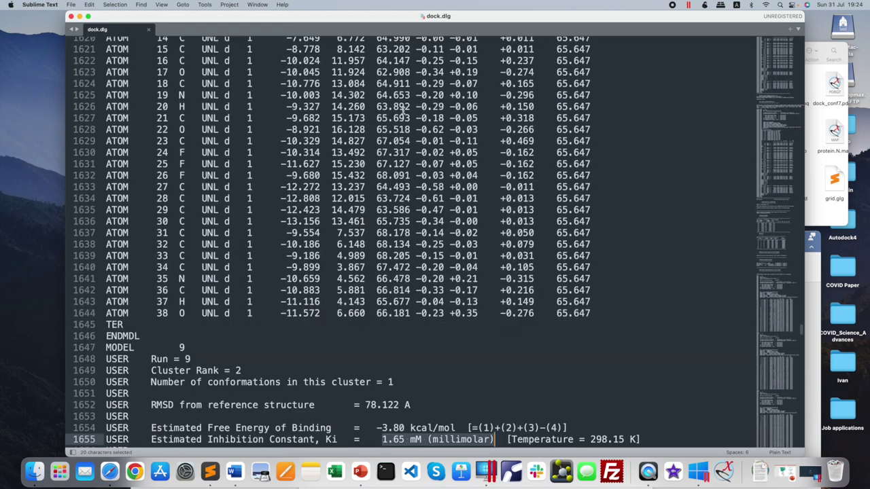
pyautogui.scroll(-20, 404, 110)
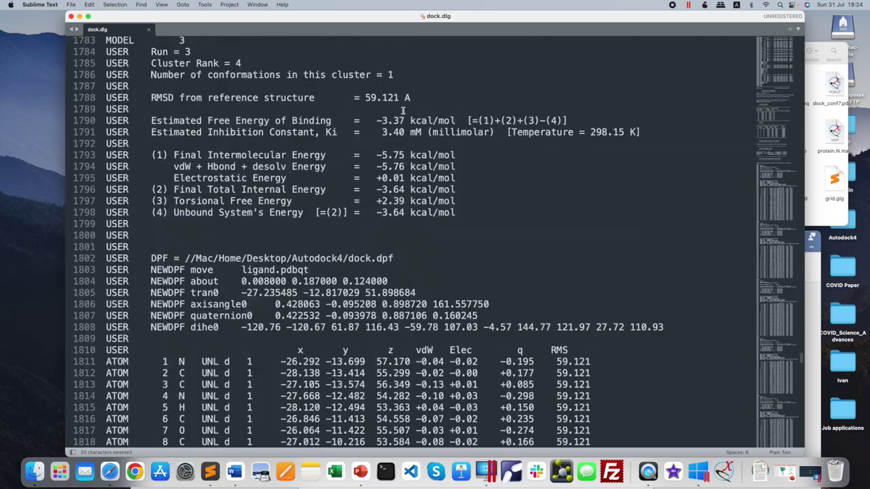
pyautogui.scroll(-4, 404, 110)
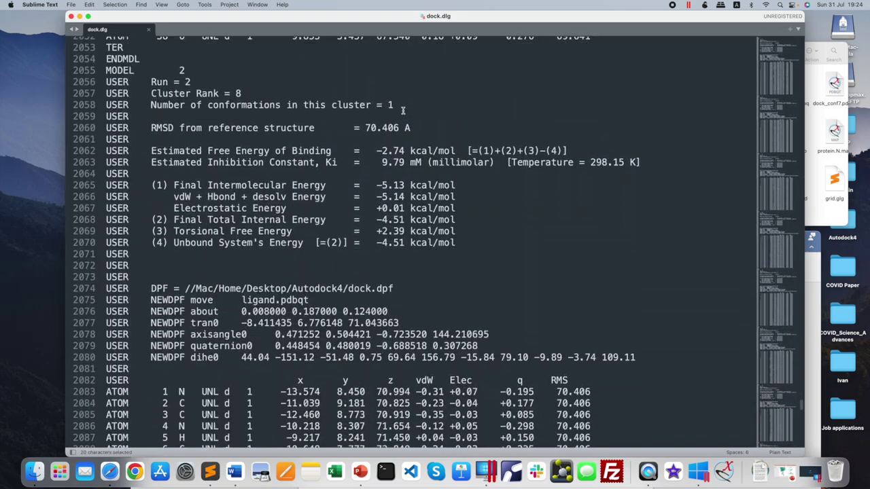
pyautogui.moveTo(375, 130); pyautogui.dragTo(404, 128)
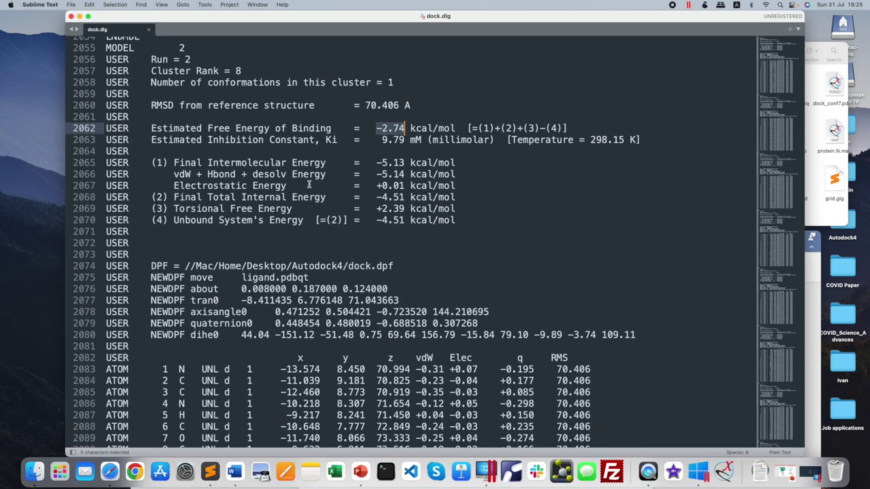
# Step: Examine run 5's binding energy, inhibition constant and the intermolecular, internal, torsional and unbound energy terms
pyautogui.scroll(-5, 425, 190)
pyautogui.scroll(-13, 425, 190)
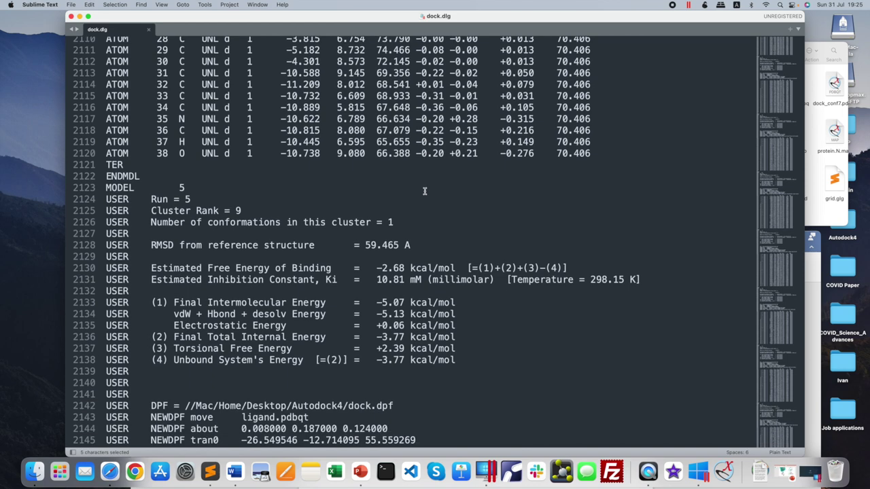
pyautogui.scroll(-2, 425, 191)
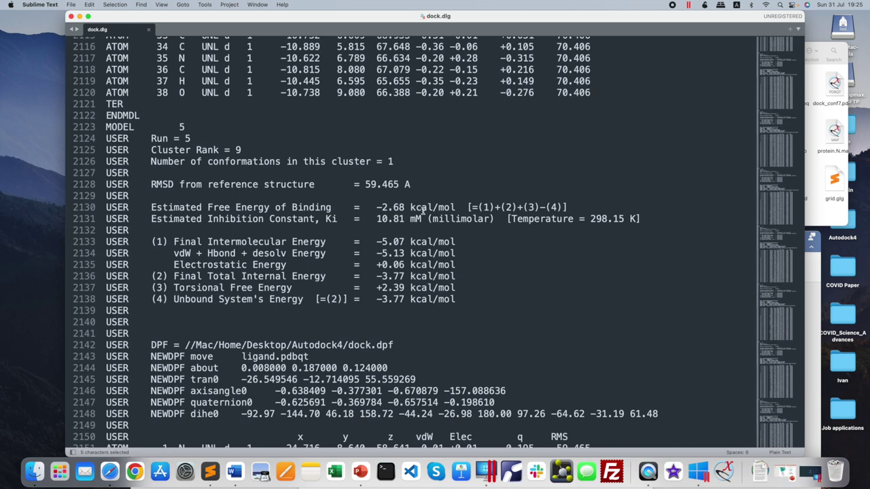
pyautogui.scroll(-3, 422, 204)
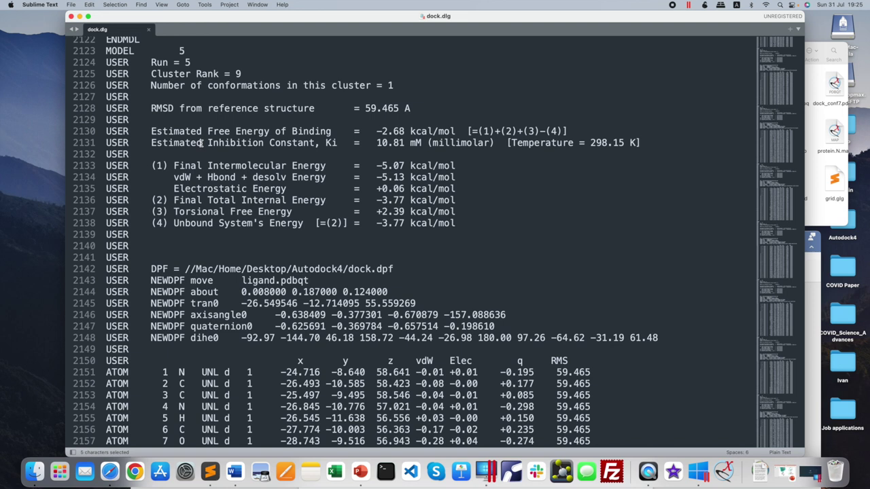
pyautogui.moveTo(207, 143); pyautogui.dragTo(341, 143)
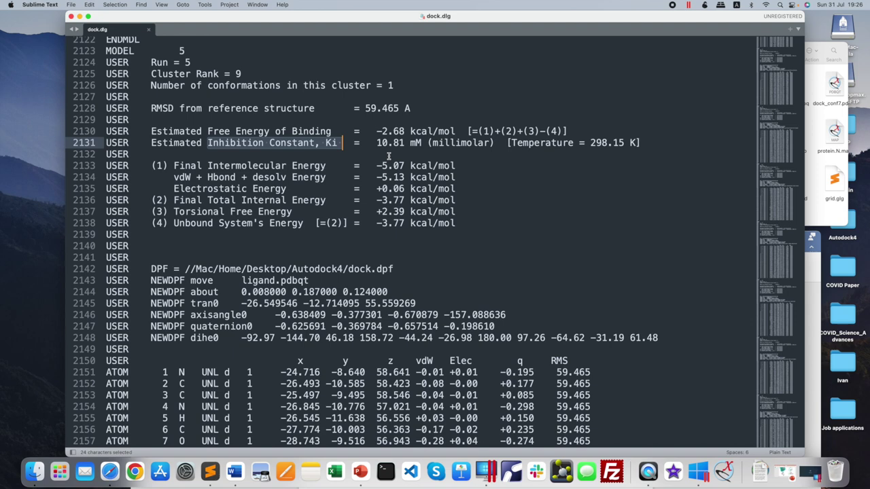
pyautogui.scroll(-3, 388, 157)
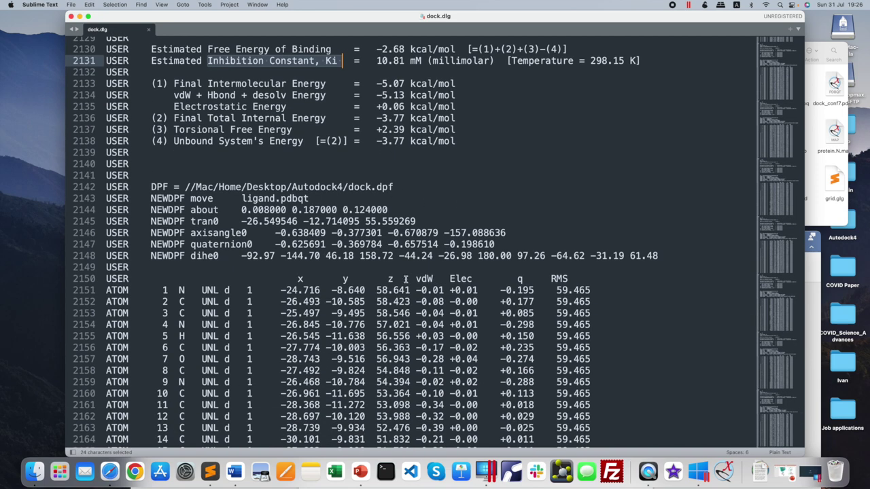
pyautogui.scroll(3, 319, 243)
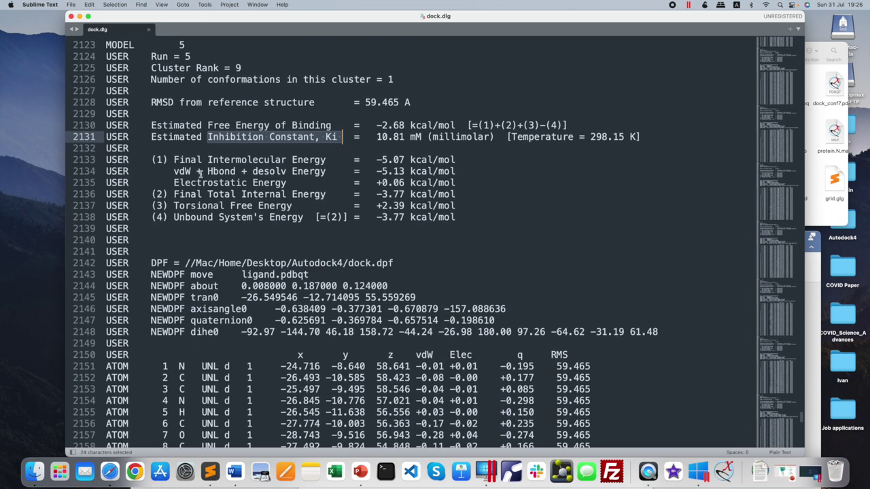
pyautogui.moveTo(174, 159); pyautogui.dragTo(451, 229)
pyautogui.click(458, 248)
# Step: Review the final conformation and completion section of dock.dlg, and look back over the docked atom coordinates and active torsions
pyautogui.scroll(-2, 442, 245)
pyautogui.scroll(-20, 442, 245)
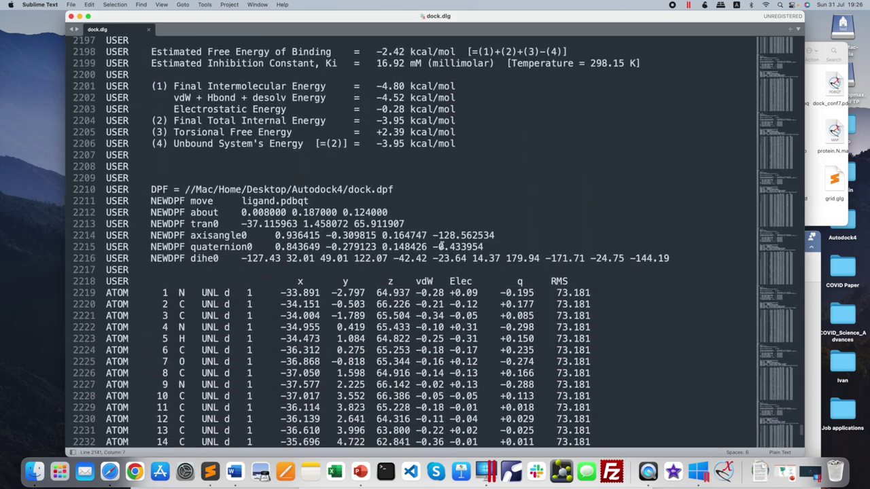
pyautogui.scroll(-15, 442, 246)
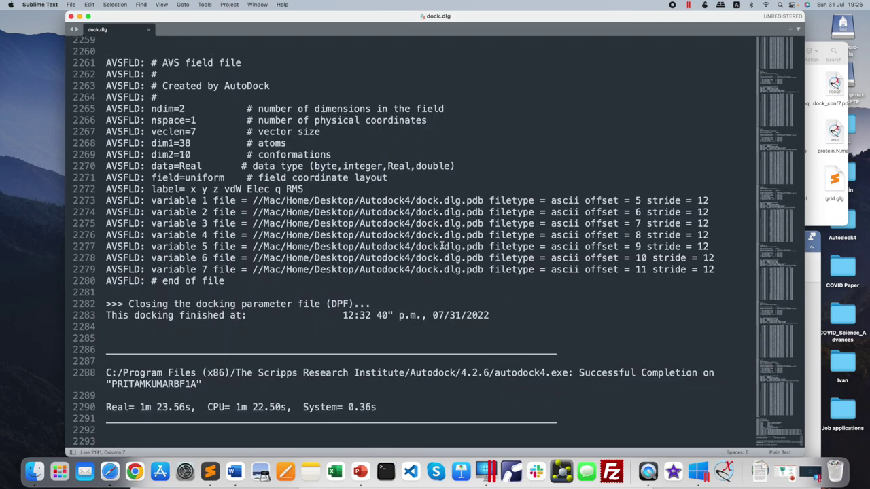
pyautogui.scroll(20, 442, 246)
pyautogui.scroll(20, 442, 246)
pyautogui.scroll(5, 441, 247)
pyautogui.scroll(20, 442, 245)
pyautogui.scroll(20, 441, 246)
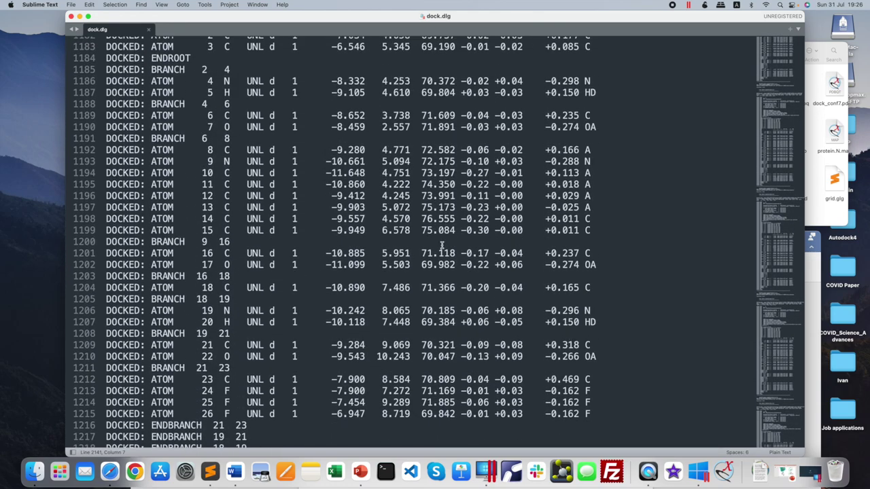
pyautogui.scroll(20, 441, 247)
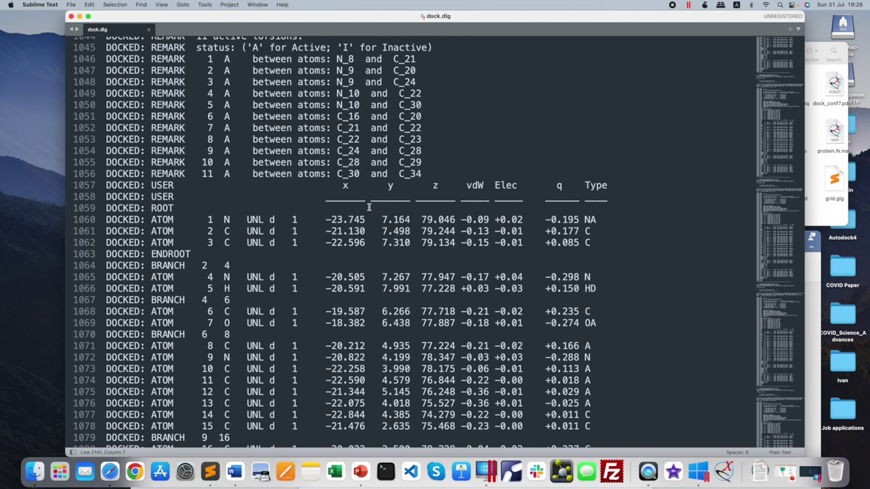
# Step: Close the dock.dlg log and open bestcomplex.pdbqt from the Autodock4 folder in ChimeraX
pyautogui.click(70, 15)
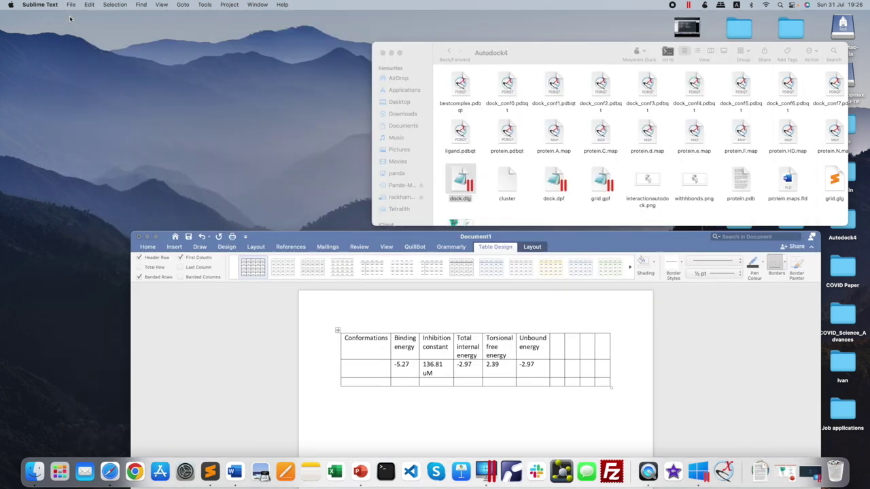
pyautogui.click(457, 92)
pyautogui.doubleClick(457, 92)
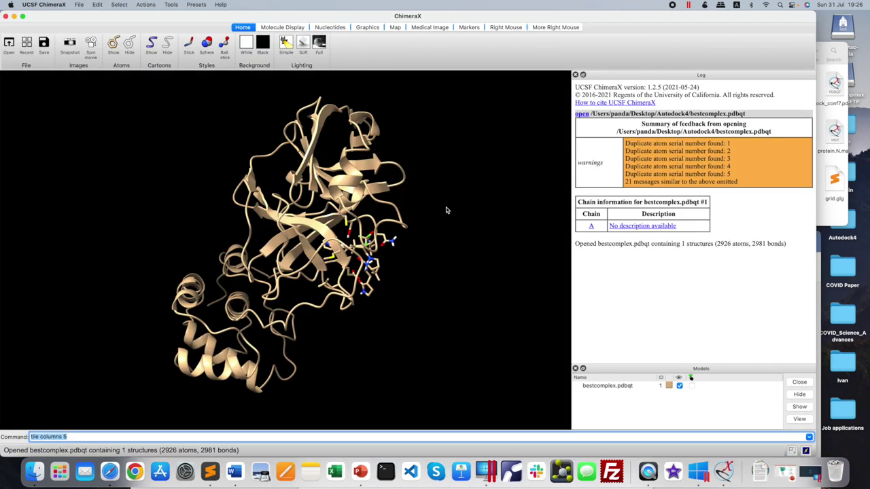
# Step: Examine the docked ligand in the protein's binding site from several angles, close the structure viewer and return to the Autodock4 folder's files
pyautogui.moveTo(388, 245); pyautogui.dragTo(343, 169)
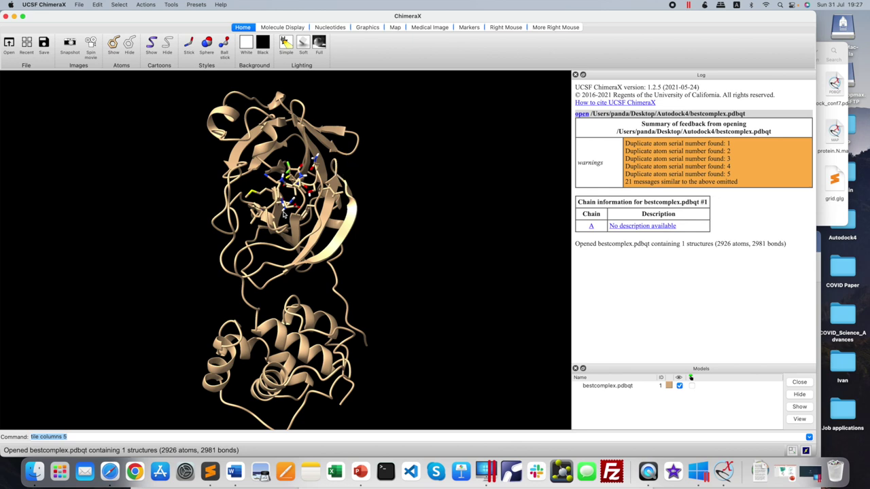
pyautogui.moveTo(276, 246); pyautogui.dragTo(307, 250)
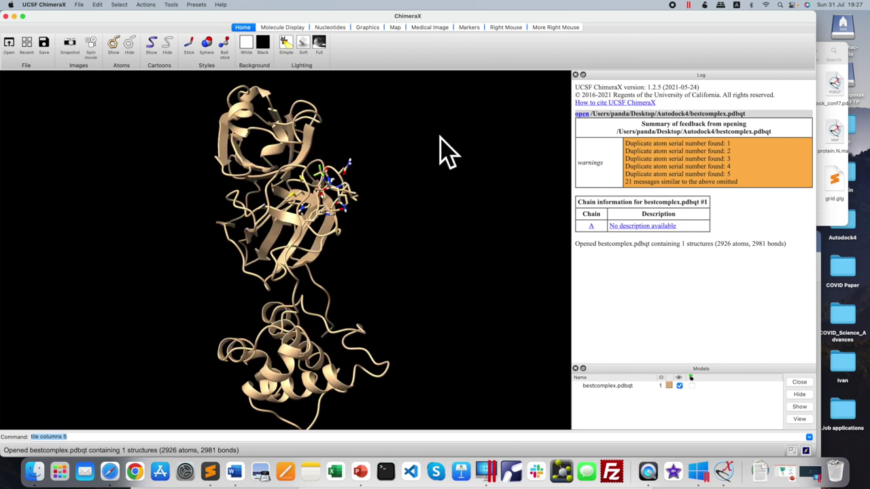
pyautogui.moveTo(356, 237); pyautogui.dragTo(279, 231)
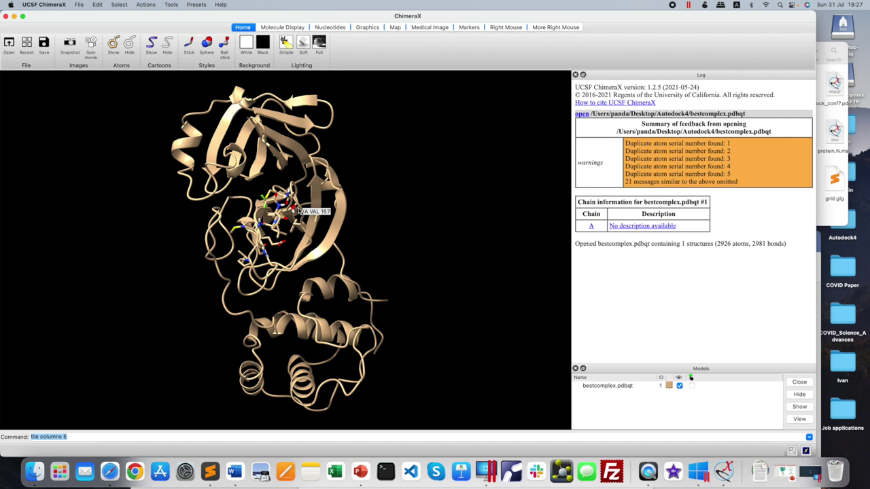
pyautogui.click(6, 15)
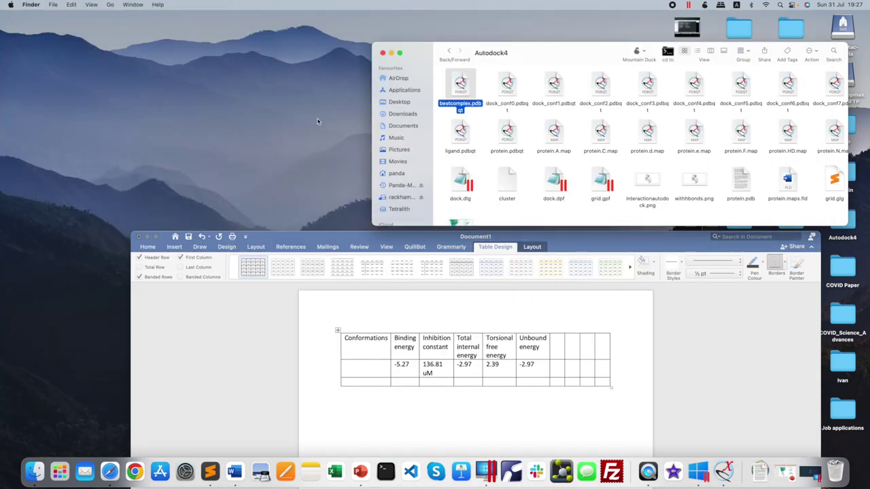
pyautogui.scroll(-1, 584, 196)
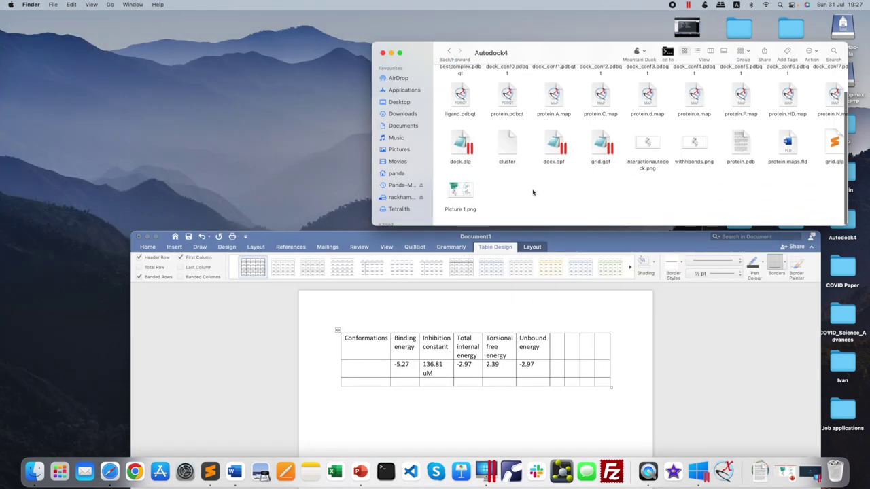